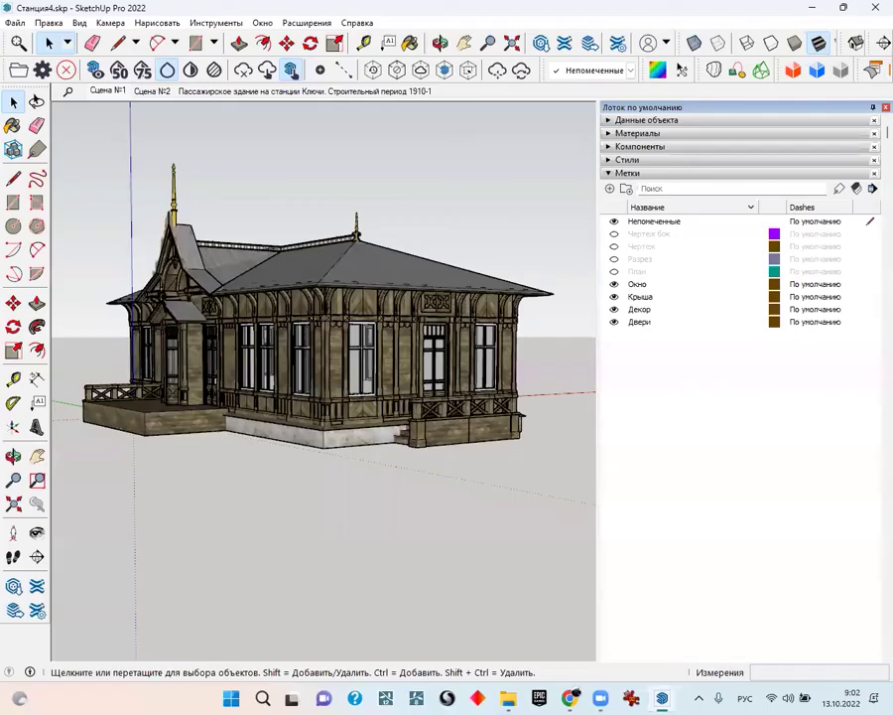
Narrow the tags panel to enlarge the 3D view while orbiting around the station
middle_drag(480, 303, 179, 407)
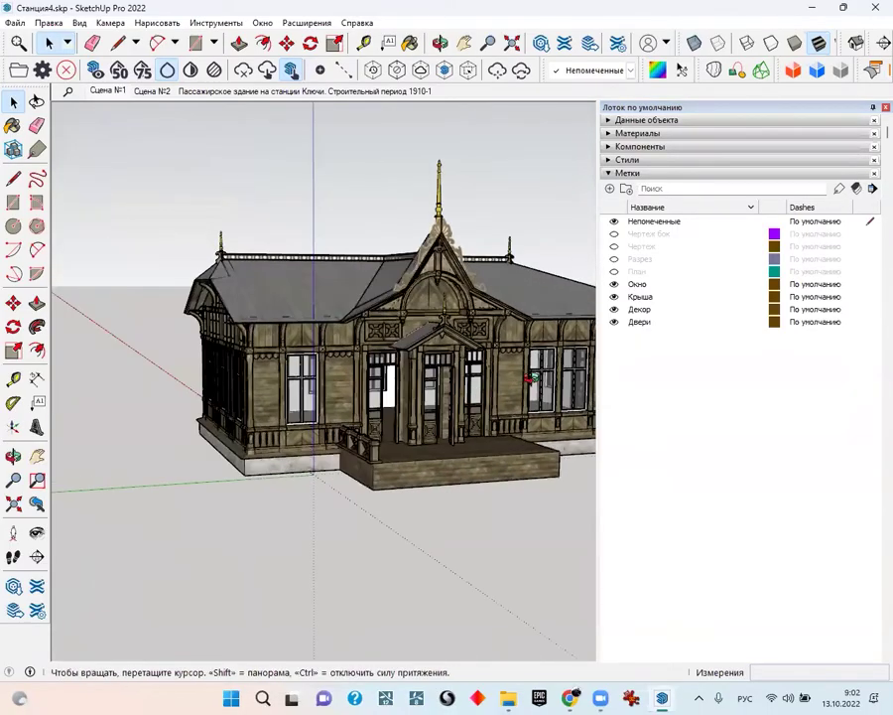
middle_drag(179, 407, 603, 304)
drag(599, 302, 695, 304)
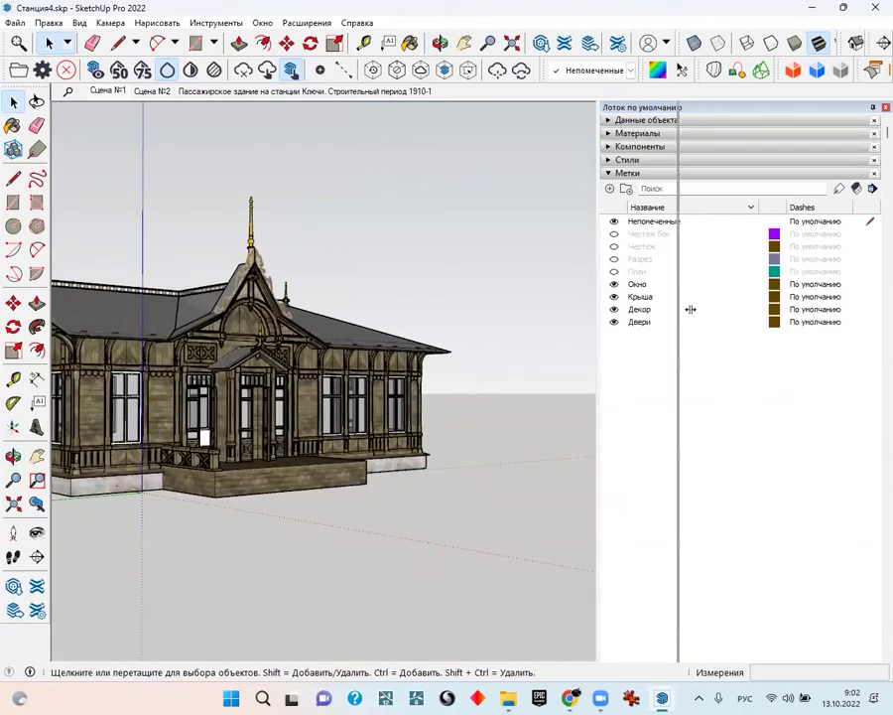
mouse_move(365, 355)
middle_down()
mouse_move(348, 430)
mouse_move(490, 339)
mouse_move(441, 362)
middle_up()
scroll(347, 430, up, 5)
scroll(441, 362, down, 3)
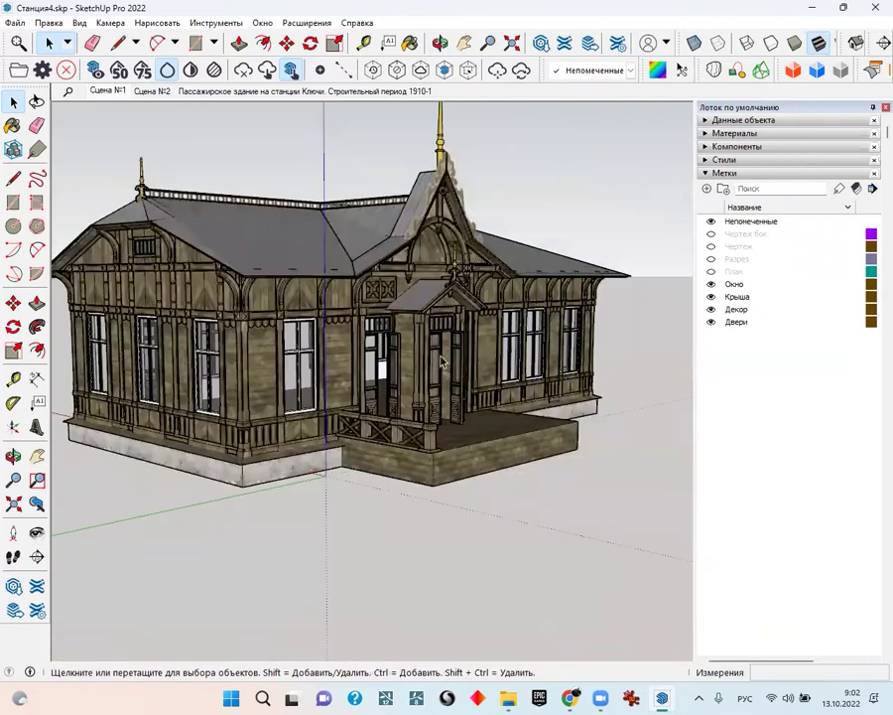
Switch to scene Сцена №2, then orbit around the deck railing's corner post
click(350, 92)
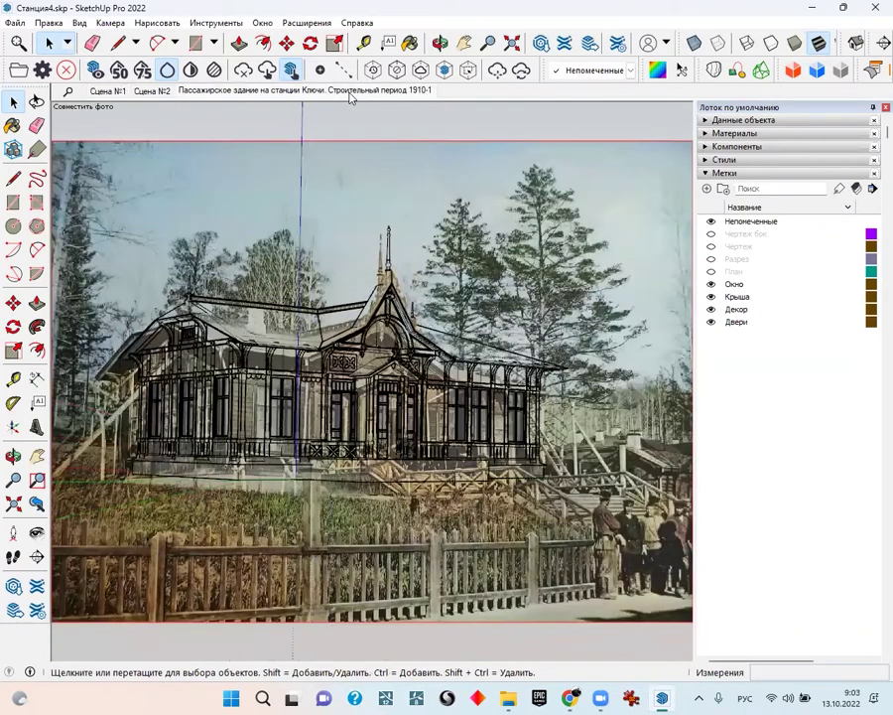
mouse_move(273, 424)
middle_down()
mouse_move(481, 572)
mouse_move(481, 551)
mouse_move(406, 557)
middle_up()
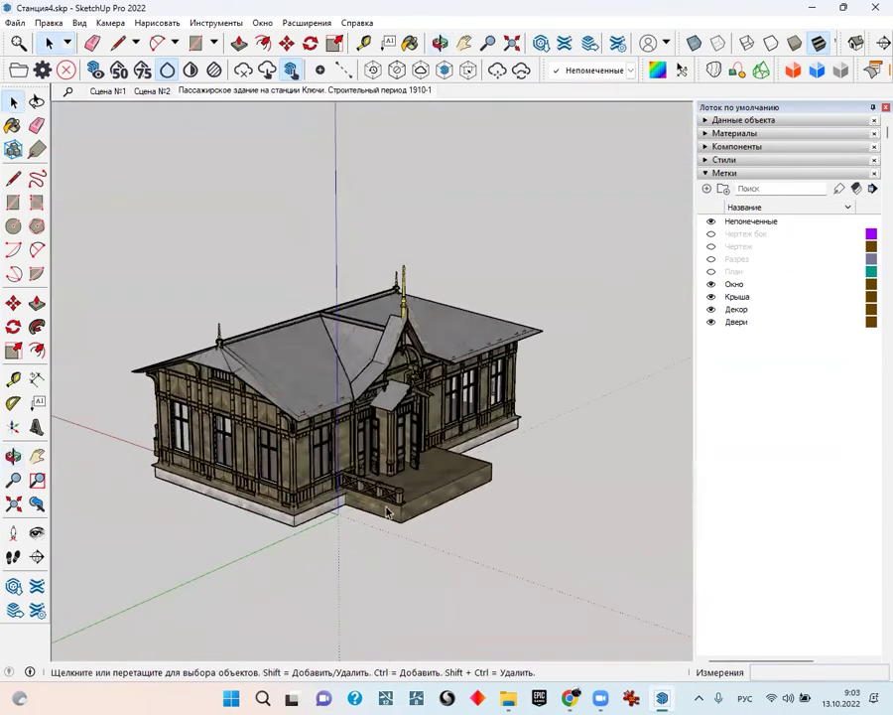
scroll(333, 498, up, 2)
scroll(408, 479, up, 3)
scroll(536, 447, up, 3)
click(502, 473)
middle_drag(459, 453, 378, 417)
Zoom, pan and orbit around the building toward its porch corner
scroll(465, 476, up, 3)
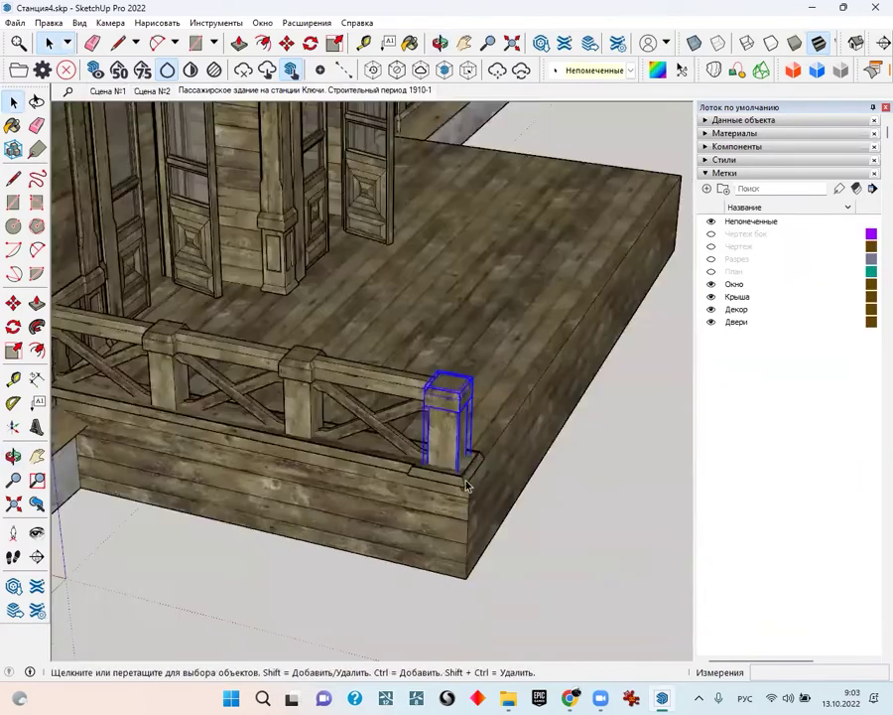
scroll(403, 478, up, 2)
scroll(405, 488, down, 1)
scroll(405, 488, down, 5)
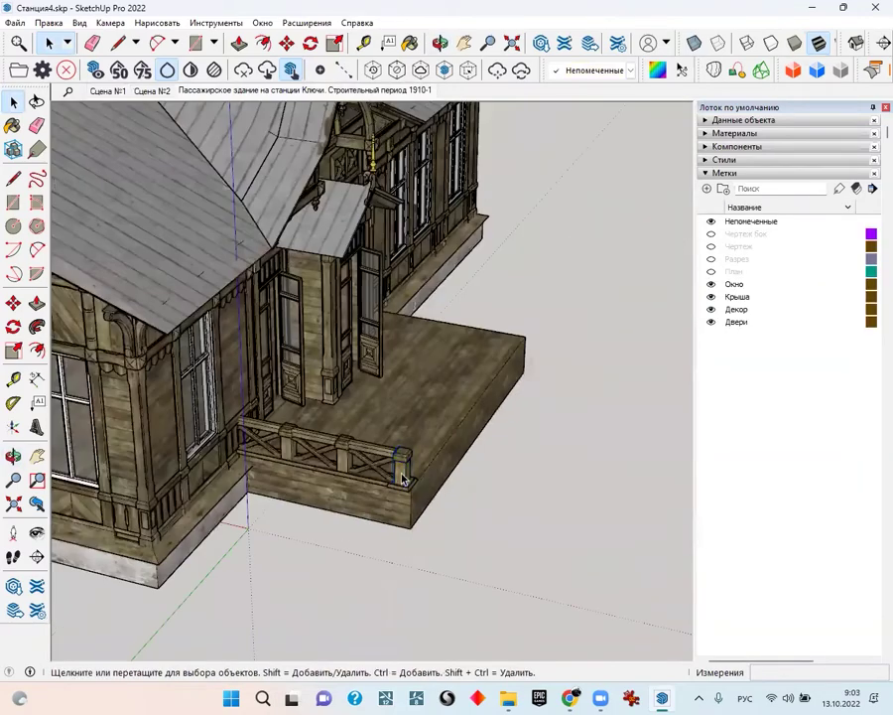
scroll(255, 465, up, 2)
mouse_move(256, 465)
middle_down()
mouse_move(427, 417)
mouse_move(293, 391)
middle_up()
scroll(349, 427, down, 3)
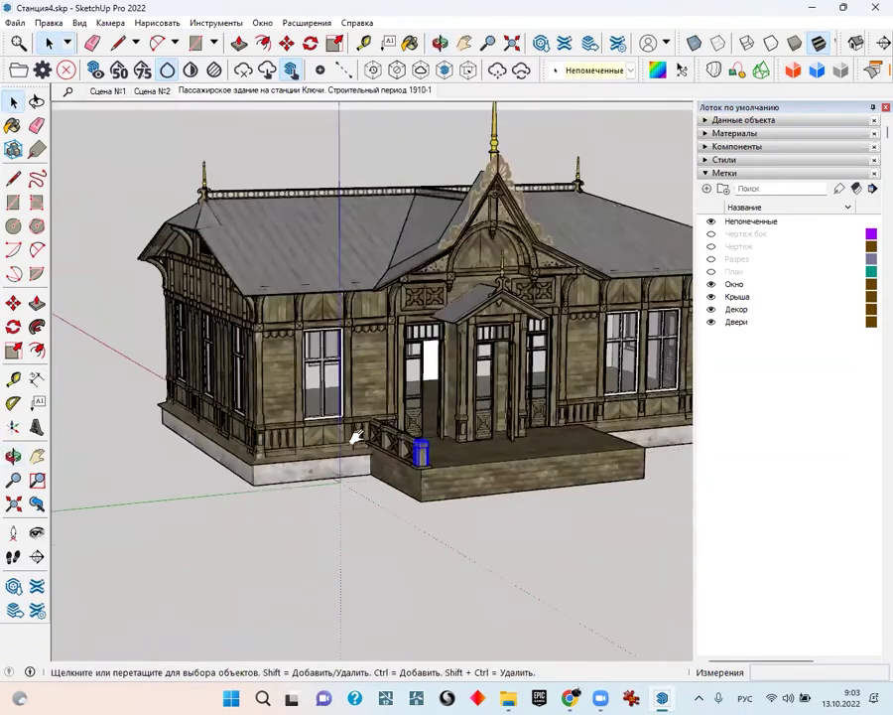
scroll(274, 444, up, 2)
middle_drag(273, 442, 274, 444)
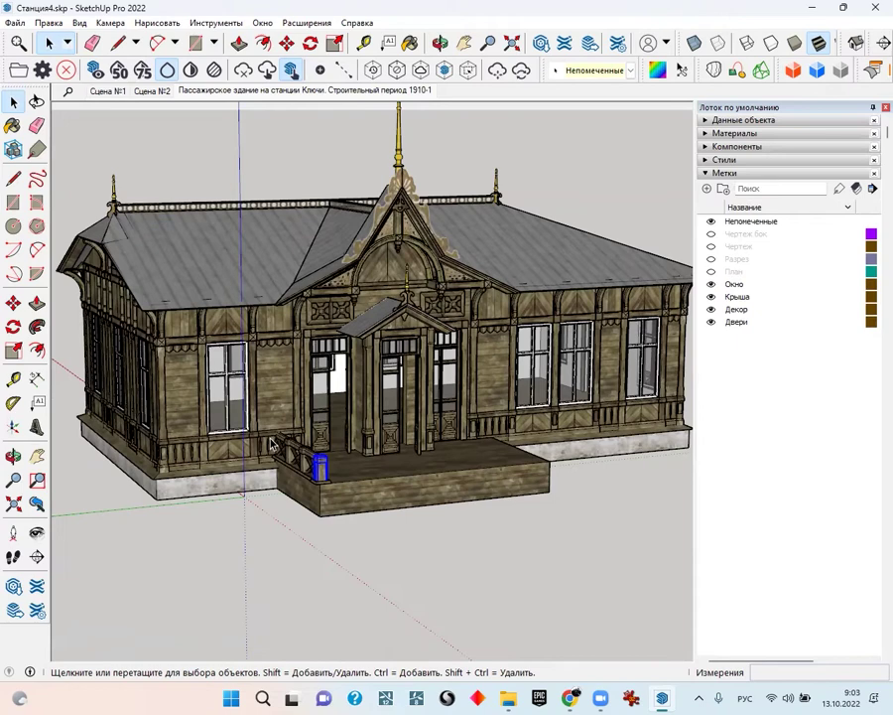
mouse_move(272, 443)
middle_down()
mouse_move(487, 544)
mouse_move(362, 583)
middle_up()
scroll(397, 463, up, 3)
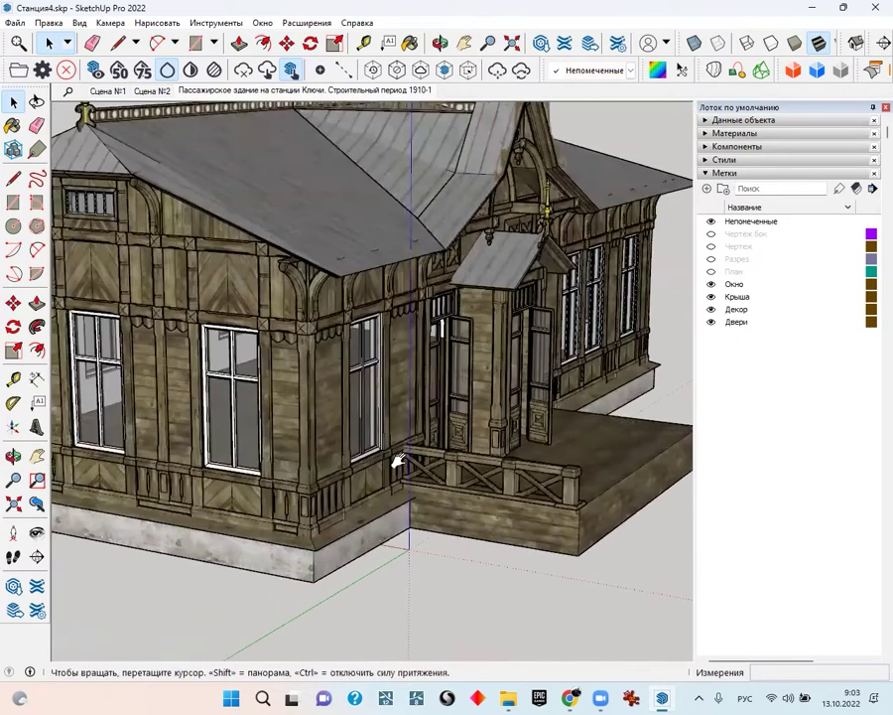
middle_drag(432, 469, 432, 470)
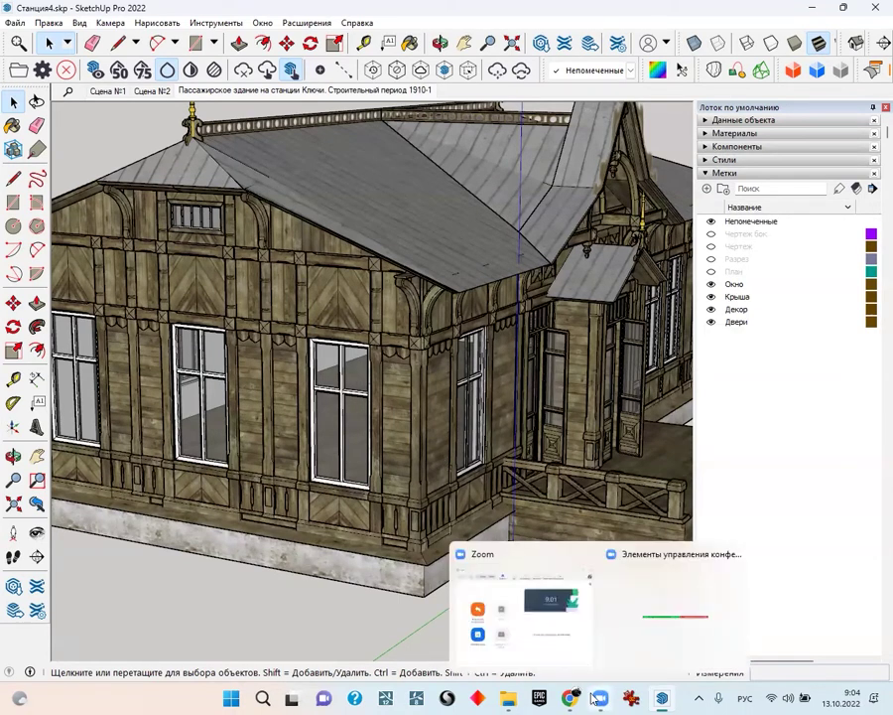
Use Файл > Сохранить как... to save the model as 'ЖД станция макет.skp'
middle_drag(454, 420, 581, 639)
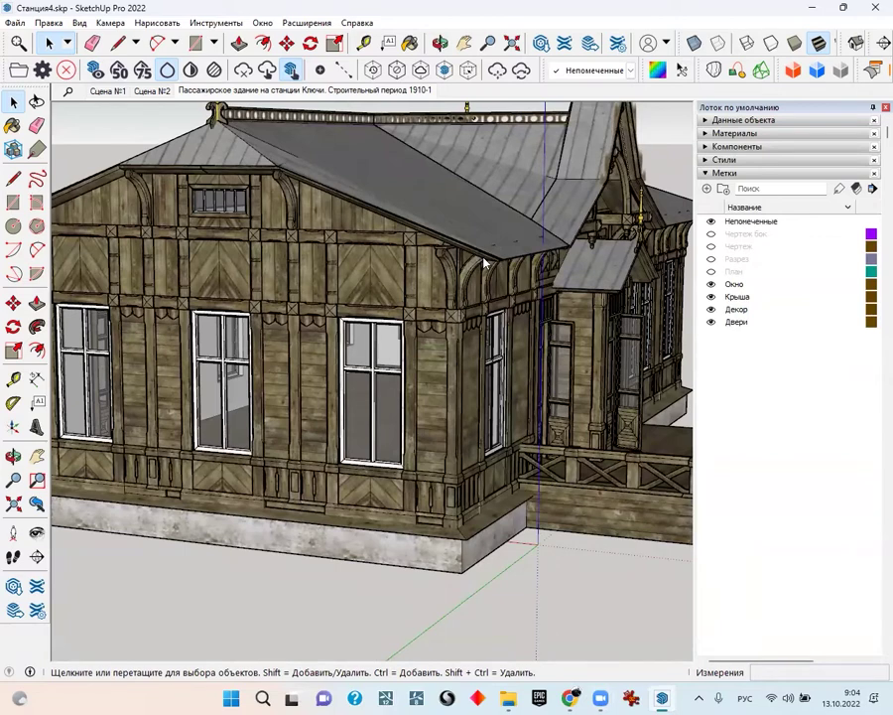
click(152, 91)
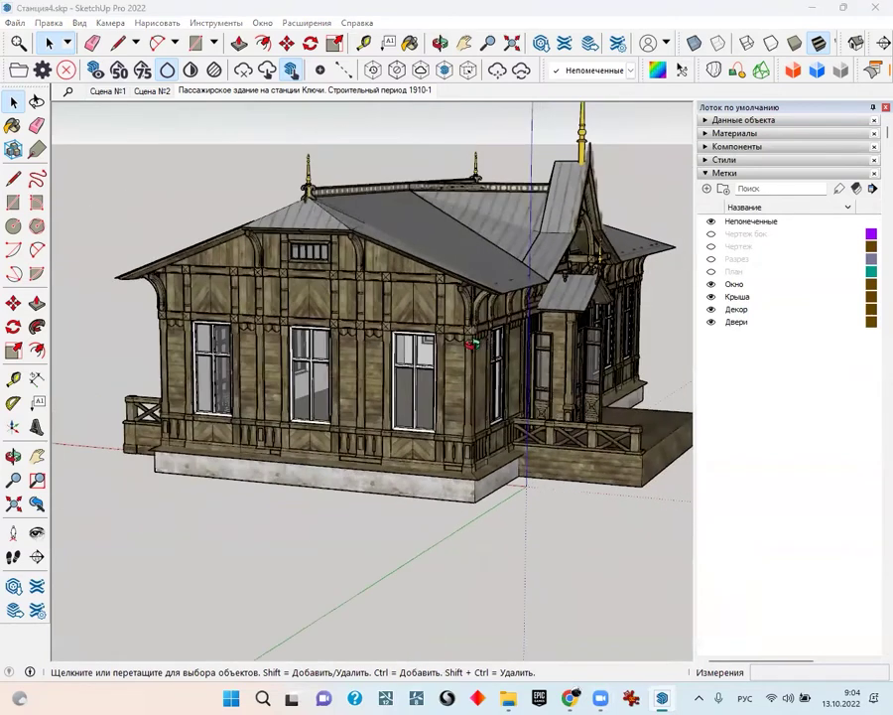
click(22, 27)
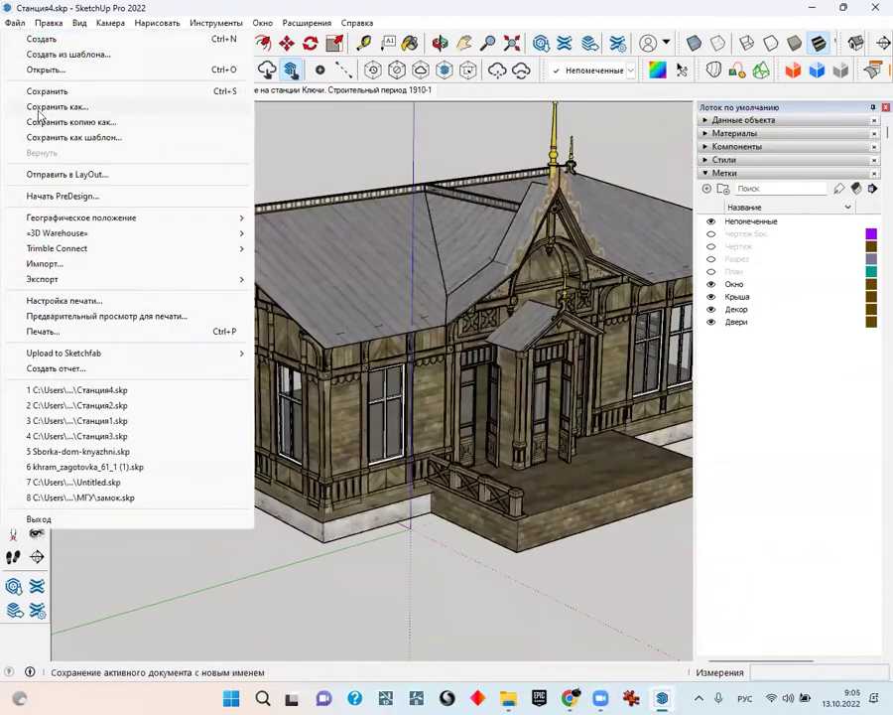
click(60, 107)
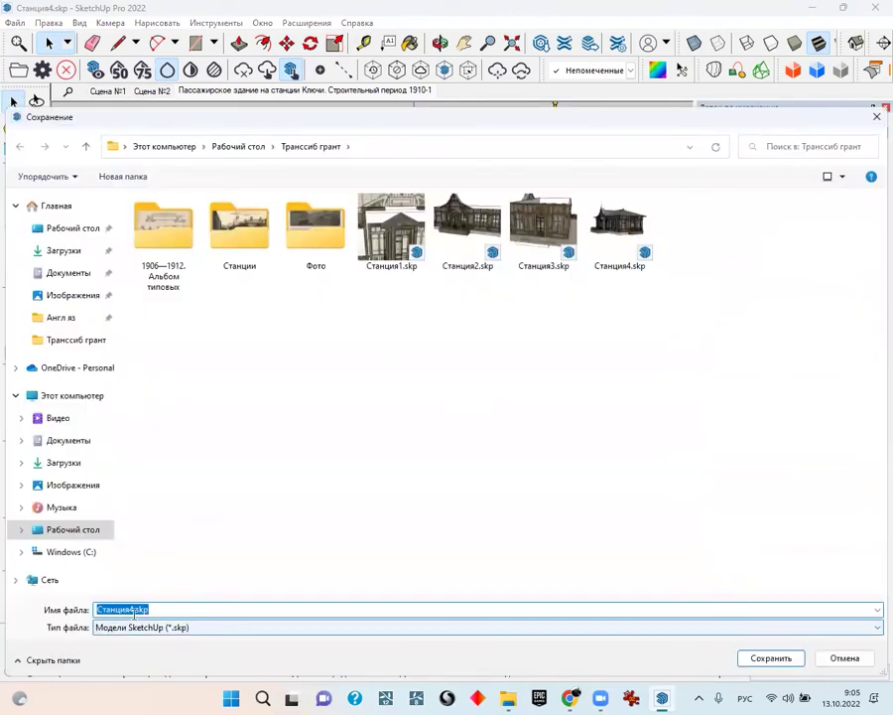
text(Ж)
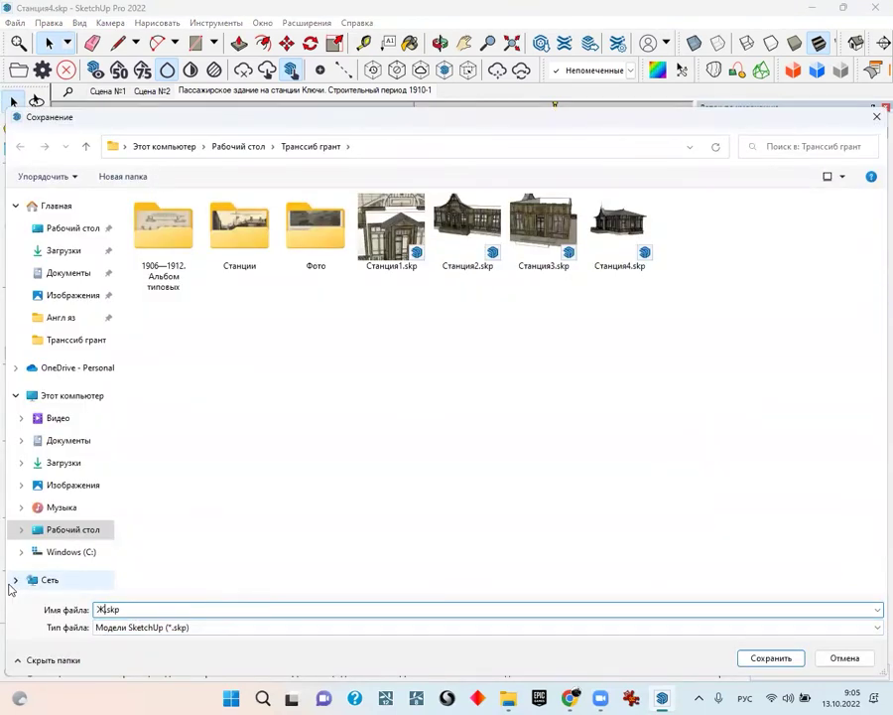
text(ел)
key(BackSpace)
key(BackSpace)
text(Д станция )
text(макет)
key(Return)
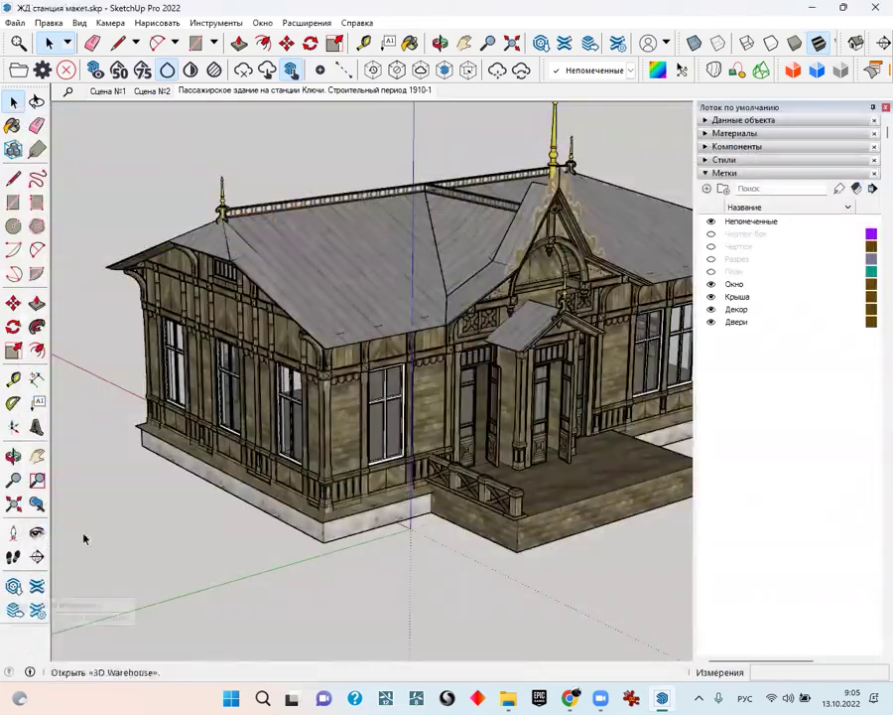
Select a window on the station building and move it to a new spot
mouse_move(496, 427)
middle_down()
mouse_move(539, 436)
mouse_move(417, 467)
mouse_move(380, 507)
mouse_move(380, 558)
middle_up()
scroll(416, 466, up, 3)
click(380, 558)
mouse_move(389, 491)
middle_down()
mouse_move(459, 474)
mouse_move(516, 524)
middle_up()
key(m)
scroll(474, 520, down, 3)
click(471, 540)
scroll(448, 507, up, 2)
click(397, 367)
scroll(397, 368, up, 2)
key(space)
Move the window out of the wall to the left, undo the placement, then slide it sideways
mouse_move(338, 335)
middle_down()
mouse_move(105, 284)
mouse_move(247, 442)
mouse_move(734, 134)
middle_up()
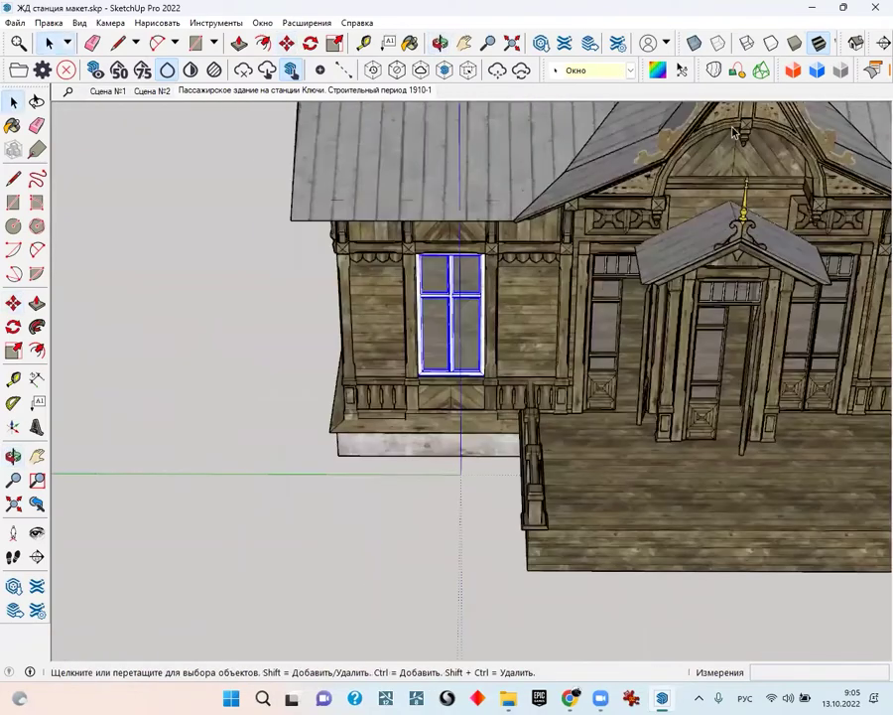
key(m)
click(425, 588)
middle_drag(425, 548, 289, 561)
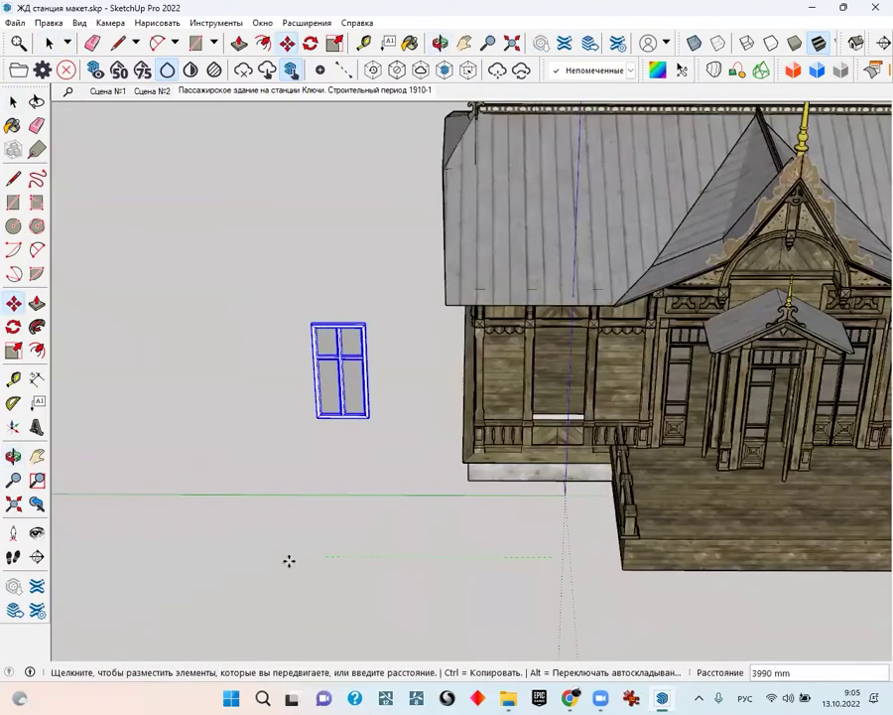
mouse_move(194, 548)
middle_down()
mouse_move(322, 393)
mouse_move(617, 389)
mouse_move(494, 443)
mouse_move(568, 536)
middle_up()
click(493, 442)
key(space)
scroll(486, 446, up, 3)
key(ctrl+z)
mouse_move(531, 578)
middle_down()
mouse_move(524, 594)
mouse_move(303, 489)
middle_up()
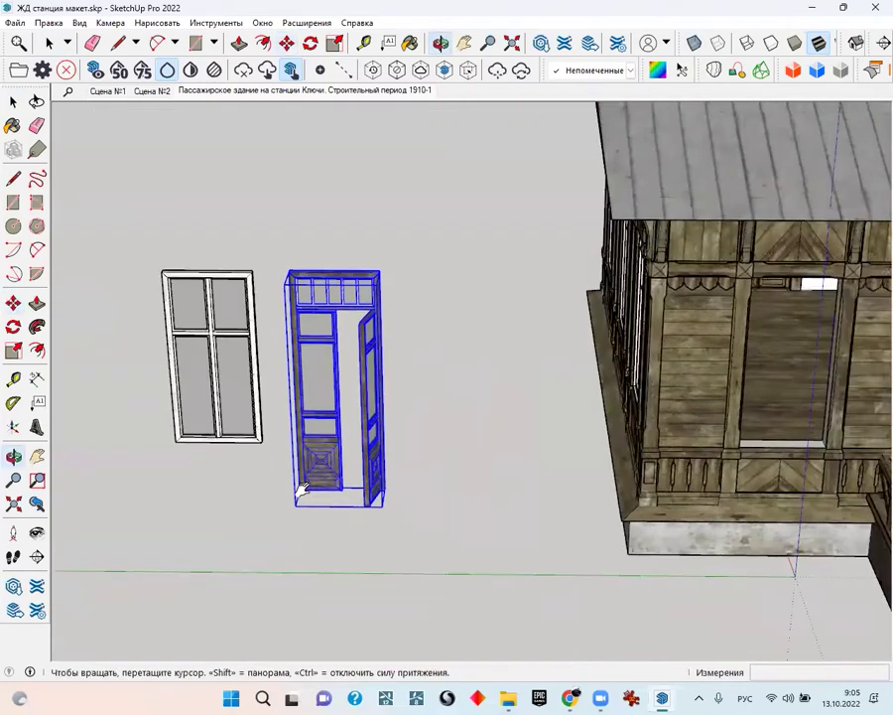
scroll(303, 490, down, 2)
shift+middle_drag(522, 433, 377, 388)
scroll(491, 450, down, 2)
scroll(554, 429, up, 3)
Select the front entrance door and try carrying it beside the loose window, cancelling the move
key(space)
click(554, 428)
middle_drag(554, 429, 469, 558)
scroll(484, 508, down, 2)
key(m)
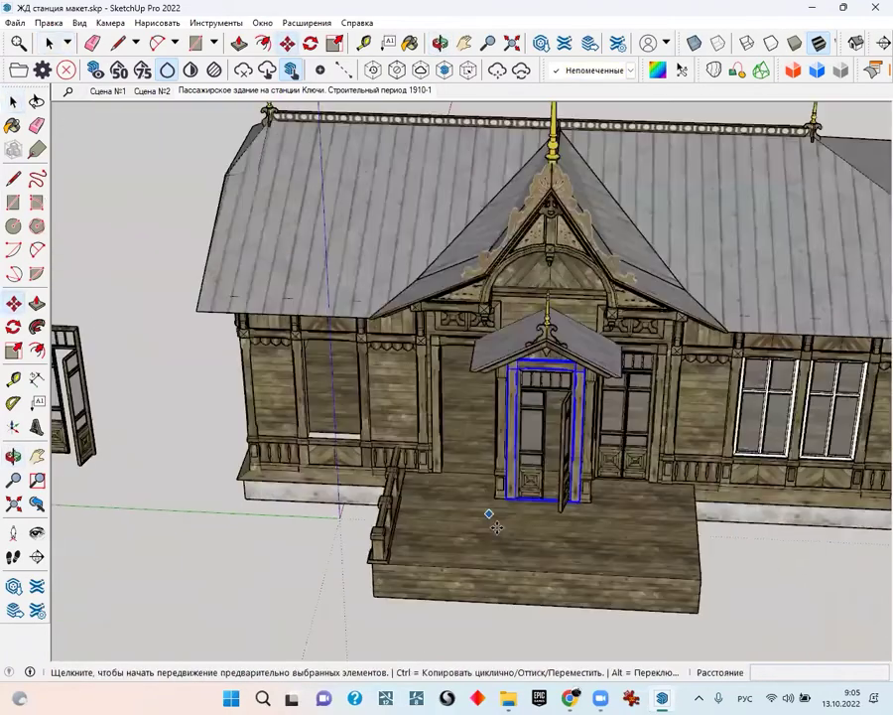
click(497, 526)
shift+middle_drag(298, 507, 500, 530)
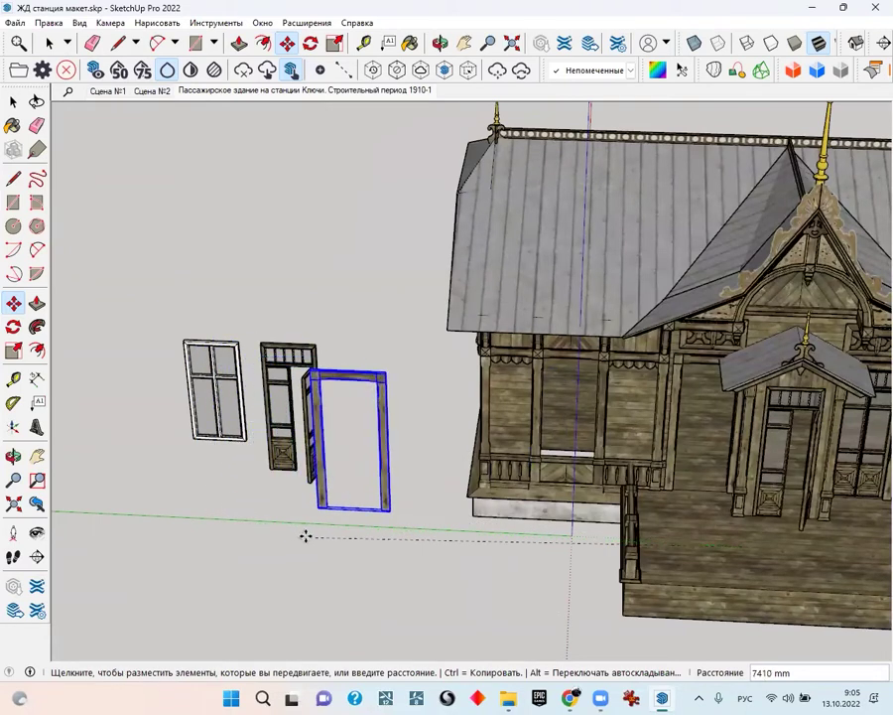
key(space)
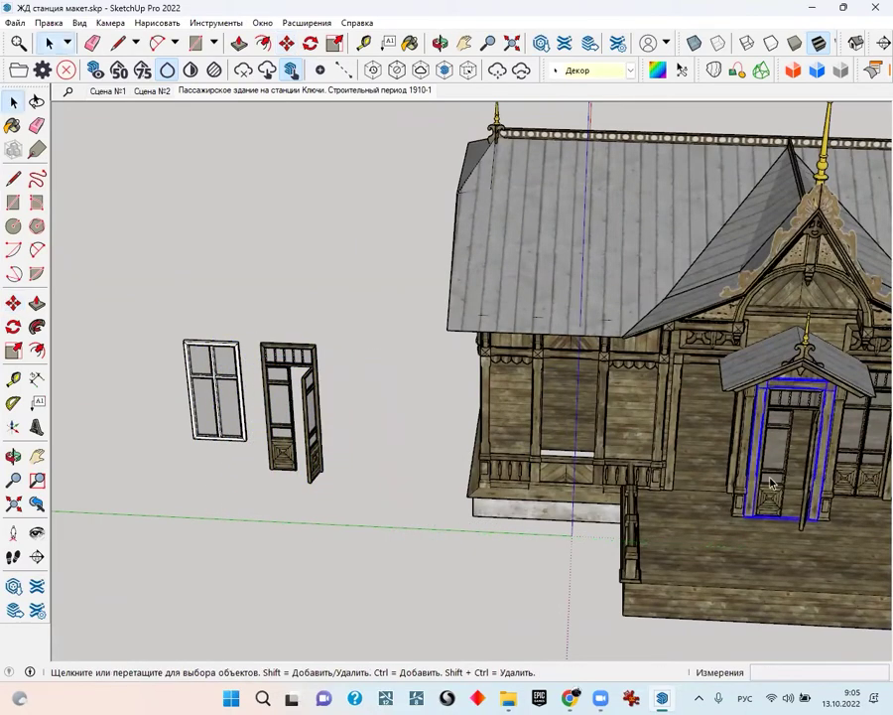
Move the front entrance door out and set it down beside the loose pieces
key(m)
click(719, 536)
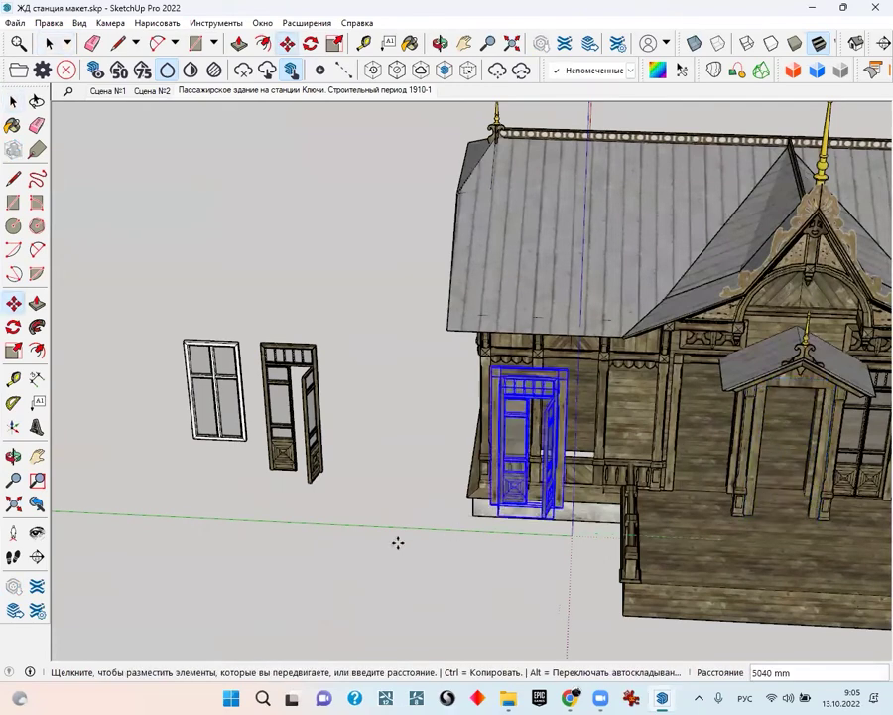
click(320, 517)
middle_drag(350, 451, 421, 403)
key(space)
mouse_move(309, 481)
middle_down()
mouse_move(307, 334)
mouse_move(338, 276)
mouse_move(572, 401)
middle_up()
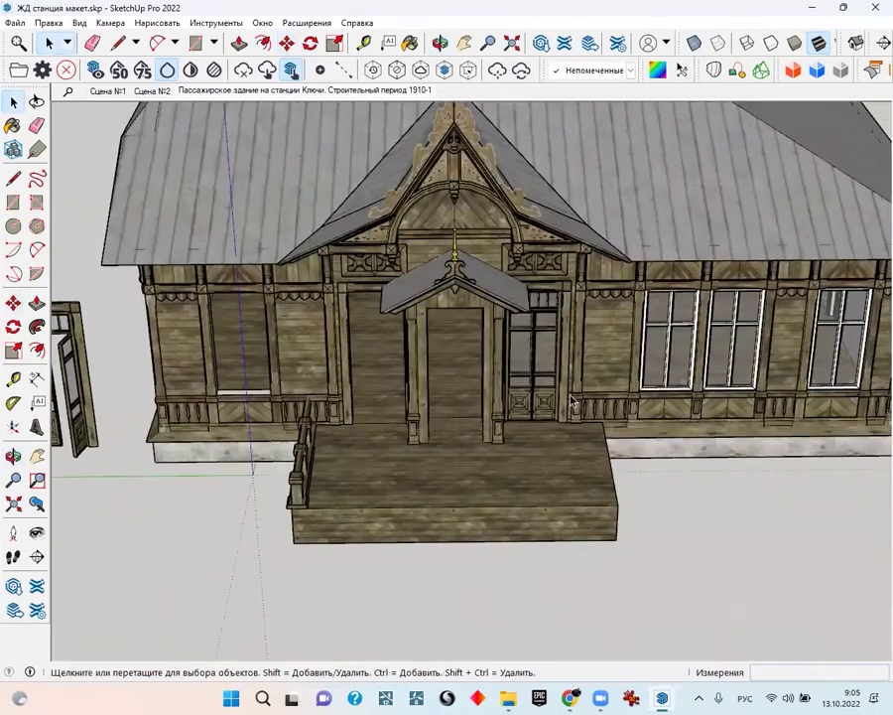
Select the right entrance door with its outer frame and place it beside the loose window
click(571, 401)
scroll(528, 417, up, 2)
scroll(496, 436, up, 2)
scroll(477, 443, up, 2)
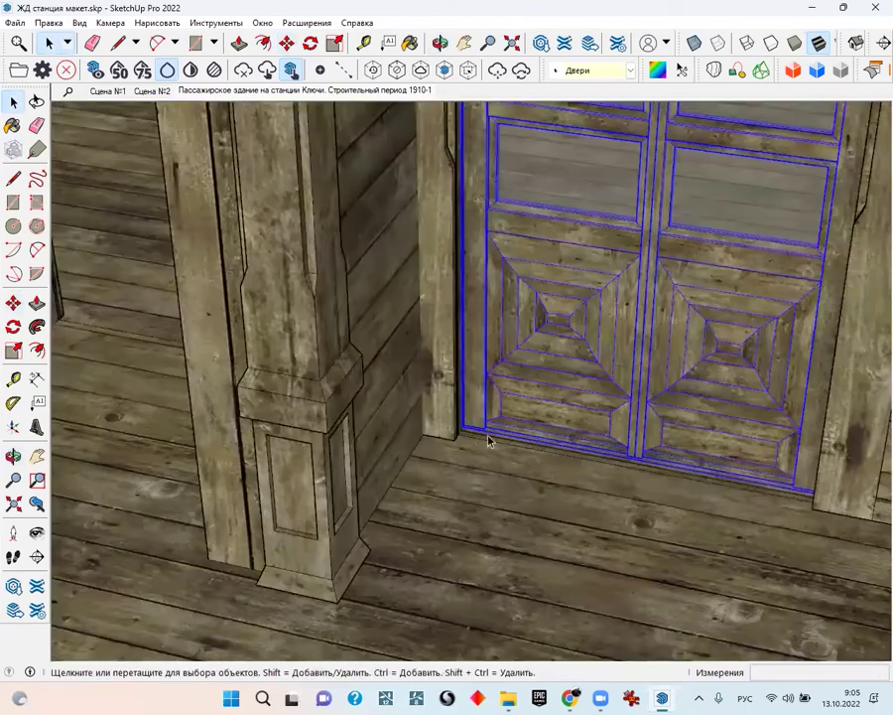
scroll(476, 439, up, 2)
shift+click(453, 433)
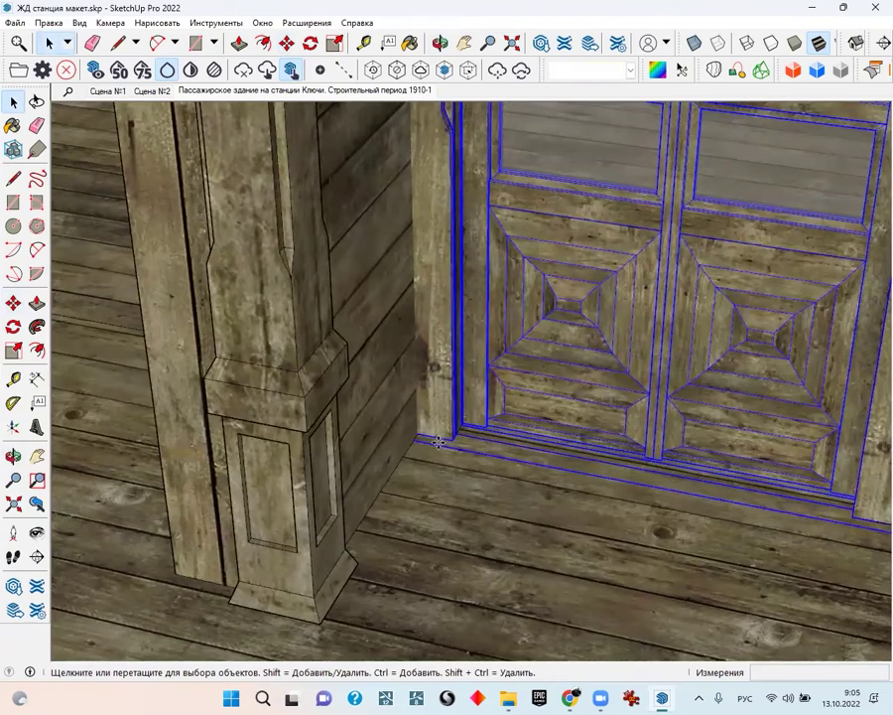
key(m)
click(451, 435)
scroll(335, 463, down, 5)
mouse_move(335, 463)
middle_down()
mouse_move(270, 400)
mouse_move(511, 525)
middle_up()
click(632, 524)
Move the doors farther from the window to adjust their spacing
scroll(571, 499, up, 4)
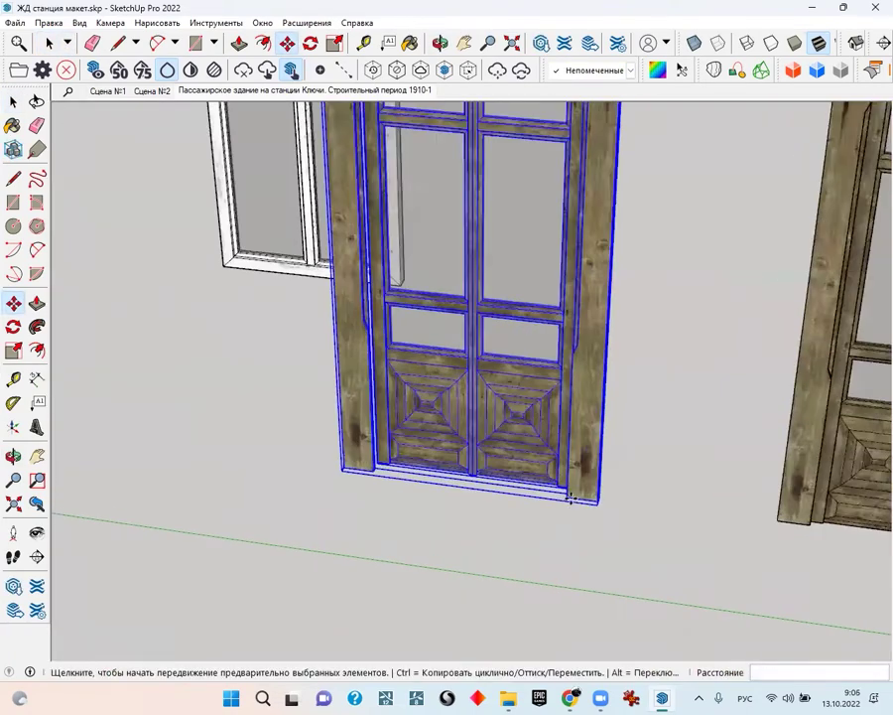
click(594, 492)
scroll(675, 501, up, 2)
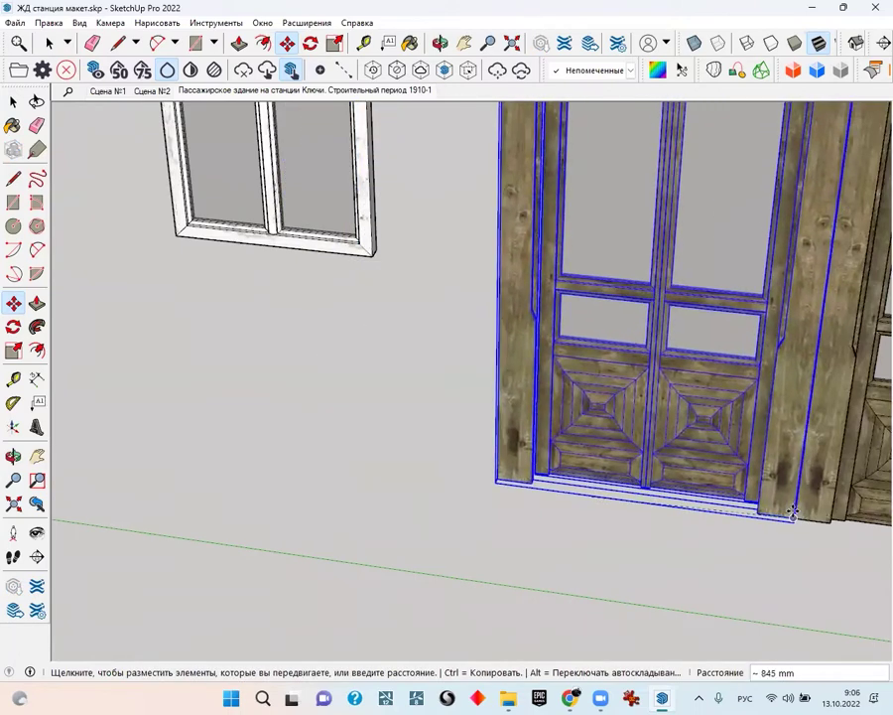
click(793, 512)
scroll(790, 467, down, 2)
click(791, 413)
Carry the white-framed window out of the building to stand left of the doors
mouse_move(740, 402)
middle_down()
mouse_move(668, 421)
mouse_move(213, 400)
middle_up()
key(space)
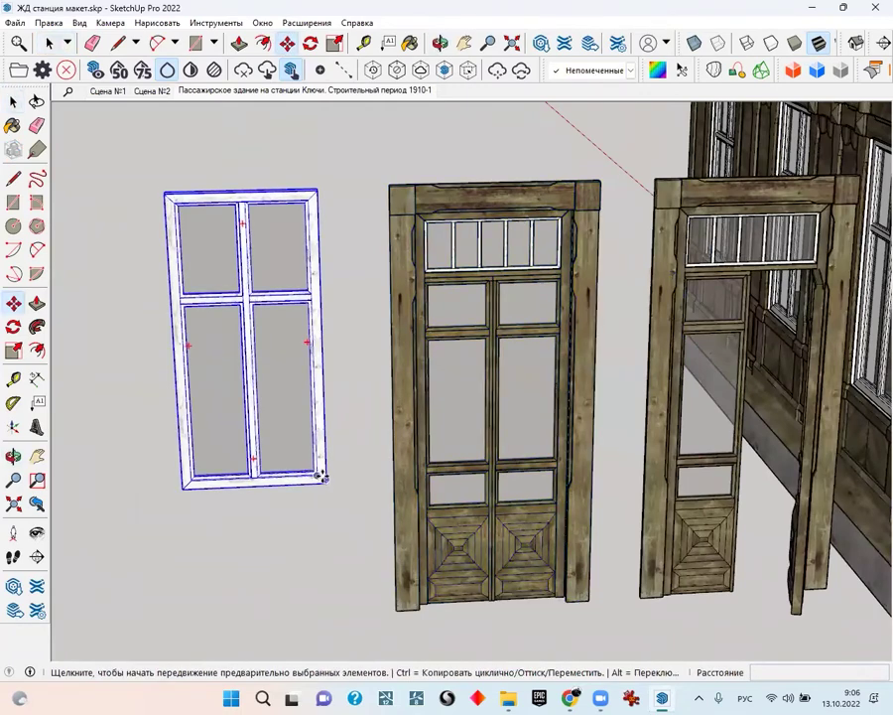
click(321, 477)
middle_drag(397, 586, 347, 336)
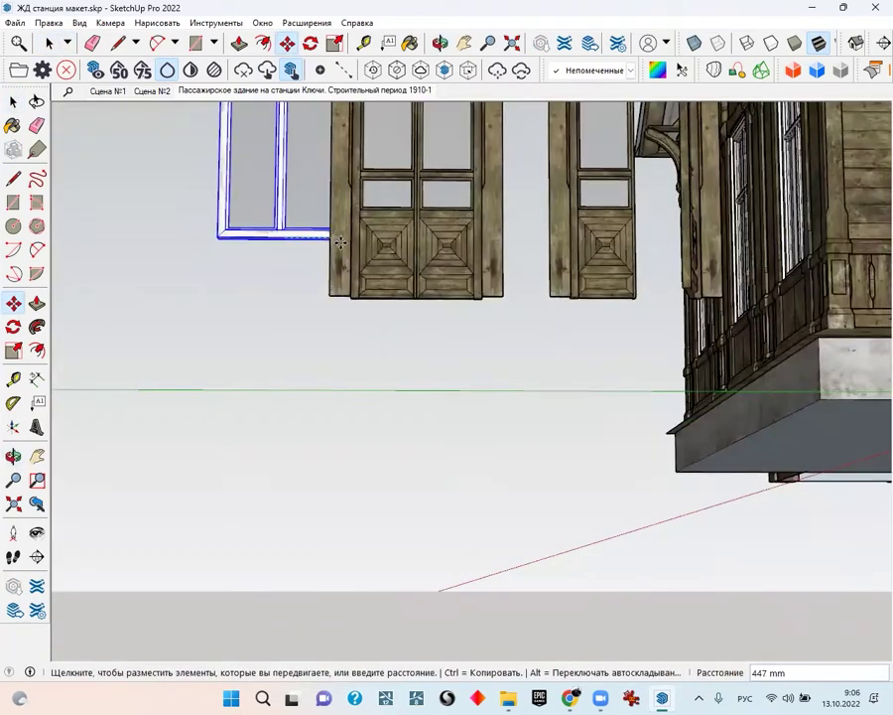
middle_drag(333, 242, 371, 482)
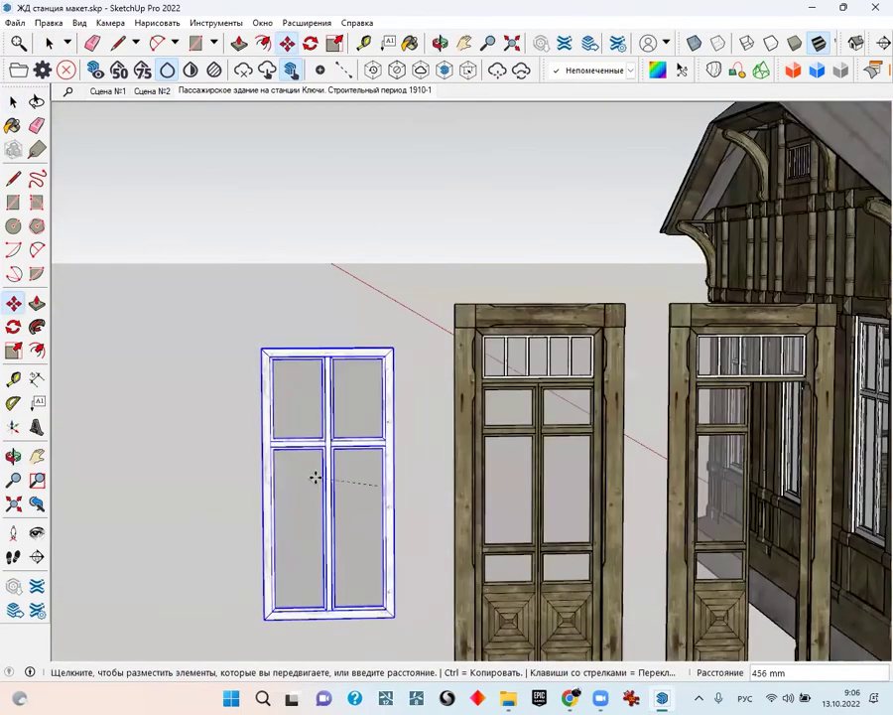
scroll(341, 493, down, 3)
middle_drag(397, 491, 317, 484)
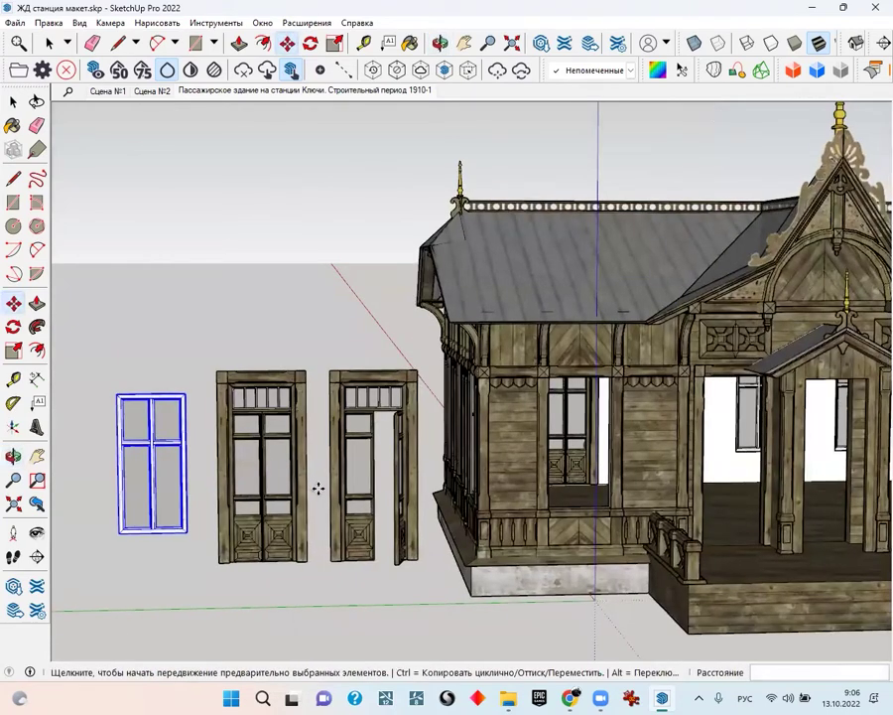
key(space)
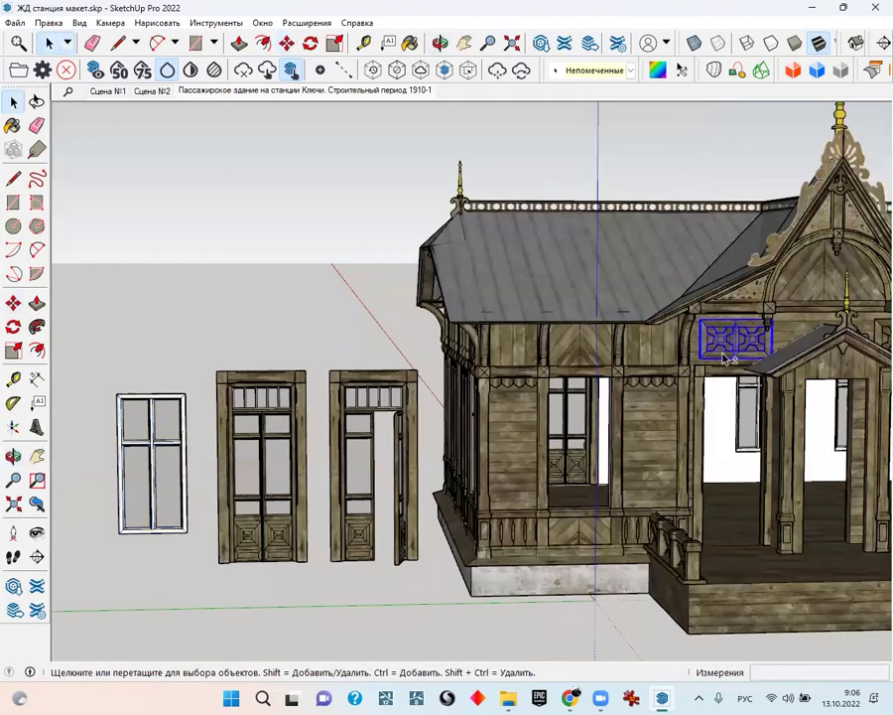
Move the carved ornament panel off the wall and place it above the loose doors
click(725, 359)
middle_drag(725, 360, 599, 385)
key(m)
click(611, 373)
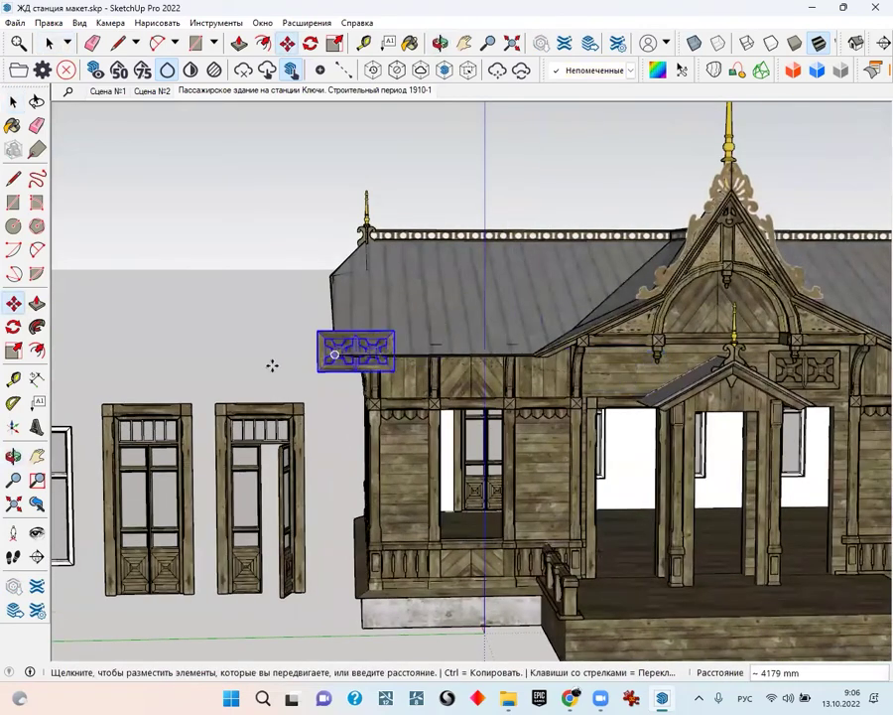
middle_drag(244, 371, 361, 365)
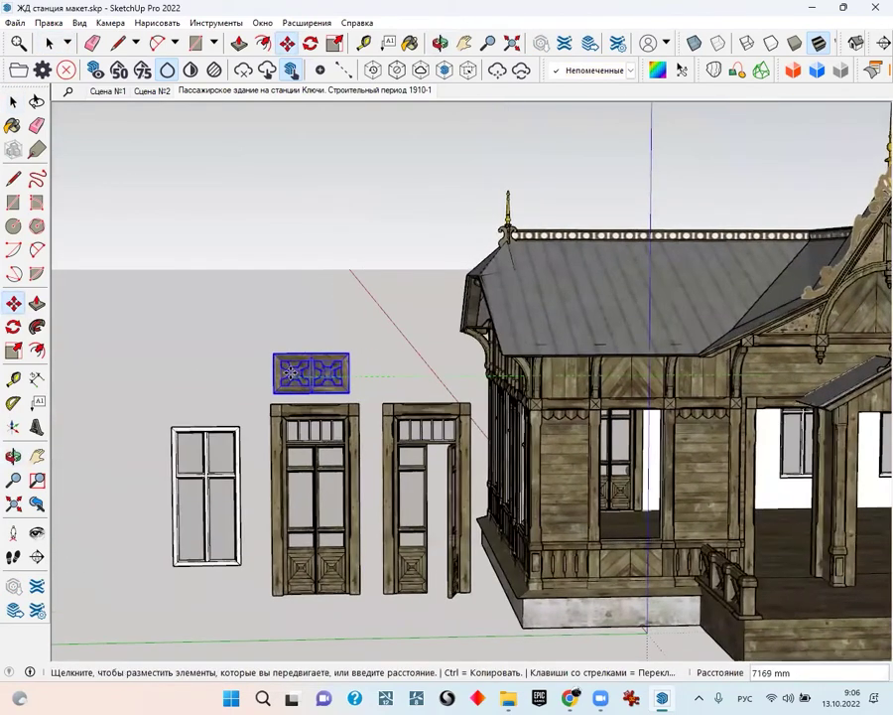
key(space)
Move a column out of the station and drop it at the far left
middle_drag(489, 387, 429, 343)
scroll(467, 357, up, 3)
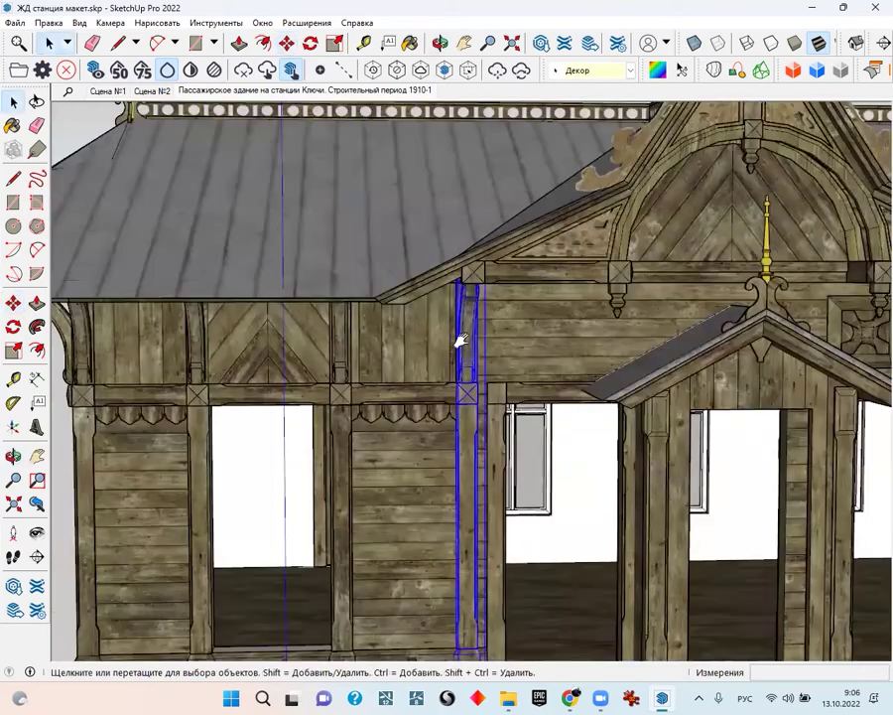
scroll(476, 352, down, 3)
scroll(500, 367, down, 2)
key(m)
click(504, 368)
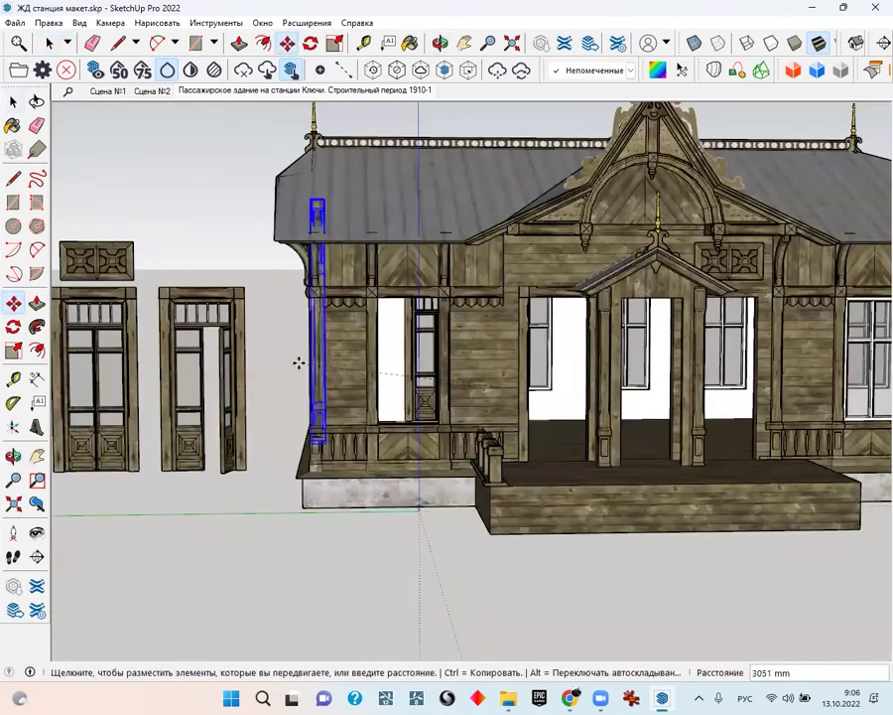
middle_drag(299, 362, 368, 399)
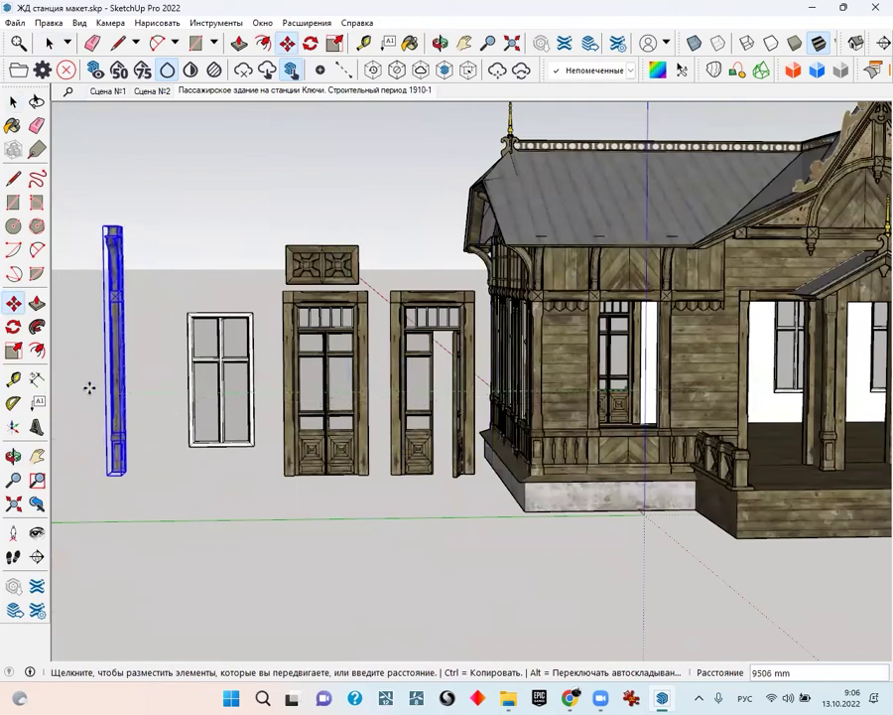
middle_drag(88, 387, 264, 395)
click(264, 395)
middle_drag(463, 395, 456, 353)
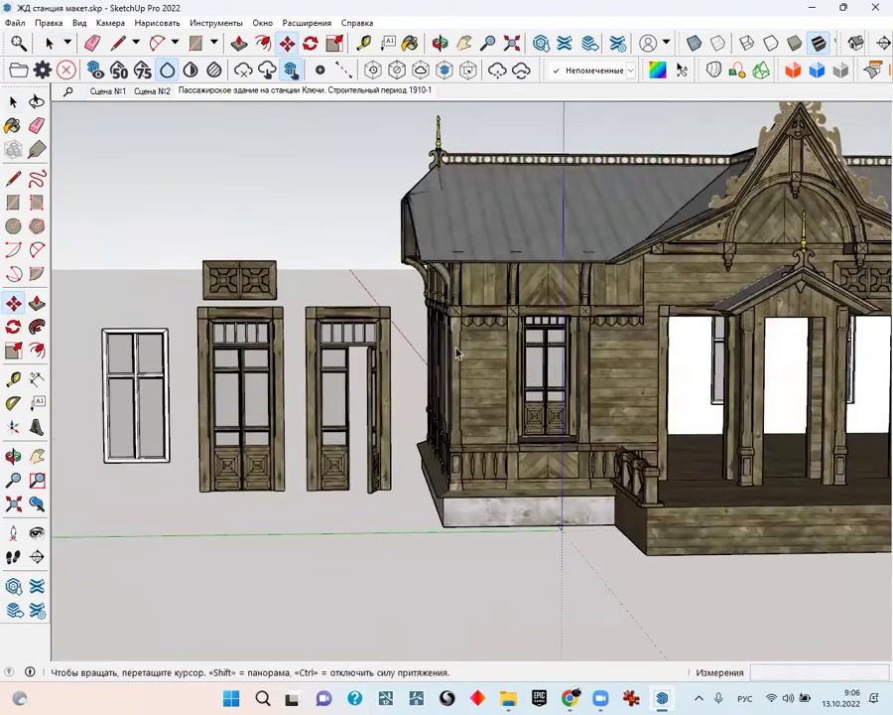
scroll(516, 382, up, 3)
key(space)
Move the wall section around the window to the left of the parts
click(659, 349)
scroll(659, 359, down, 3)
key(m)
scroll(685, 369, down, 2)
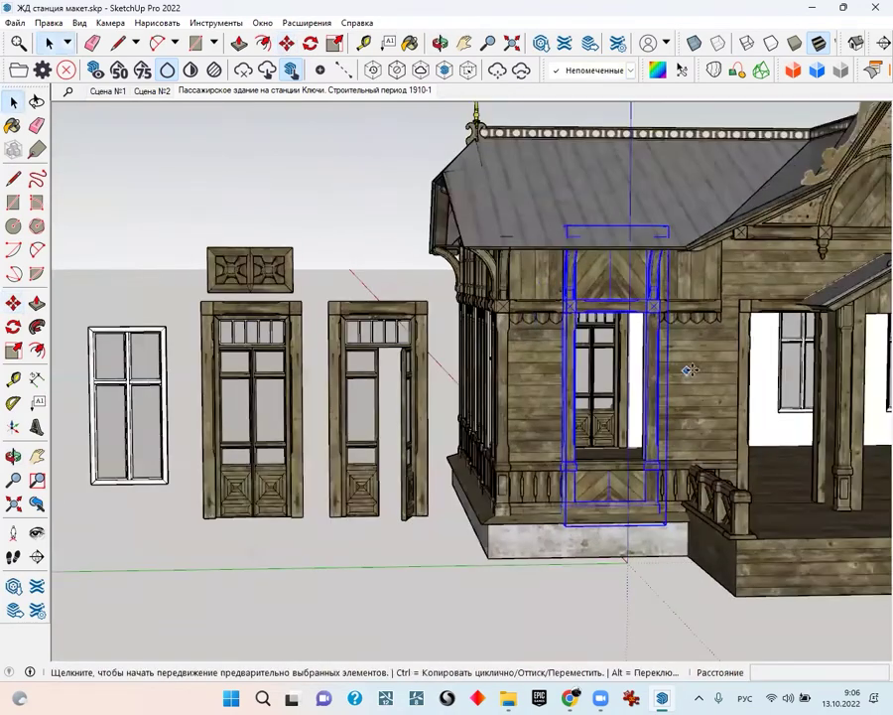
click(685, 369)
mouse_move(397, 369)
middle_down()
mouse_move(465, 373)
mouse_move(288, 377)
middle_up()
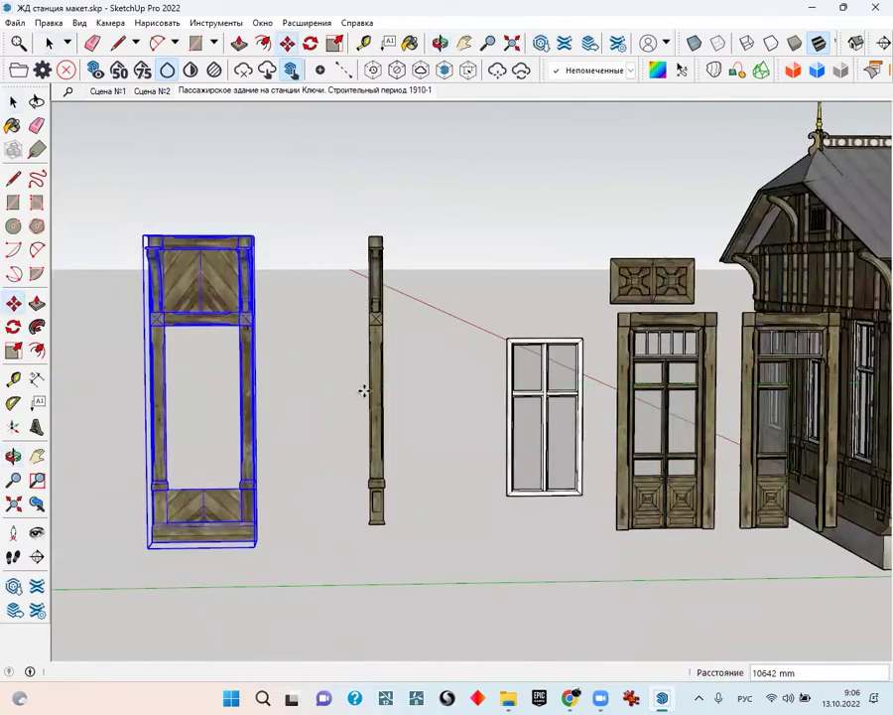
click(361, 387)
middle_drag(361, 387, 618, 279)
scroll(618, 279, up, 3)
key(space)
Move the next wall section out among the loose parts
click(625, 297)
scroll(621, 354, down, 3)
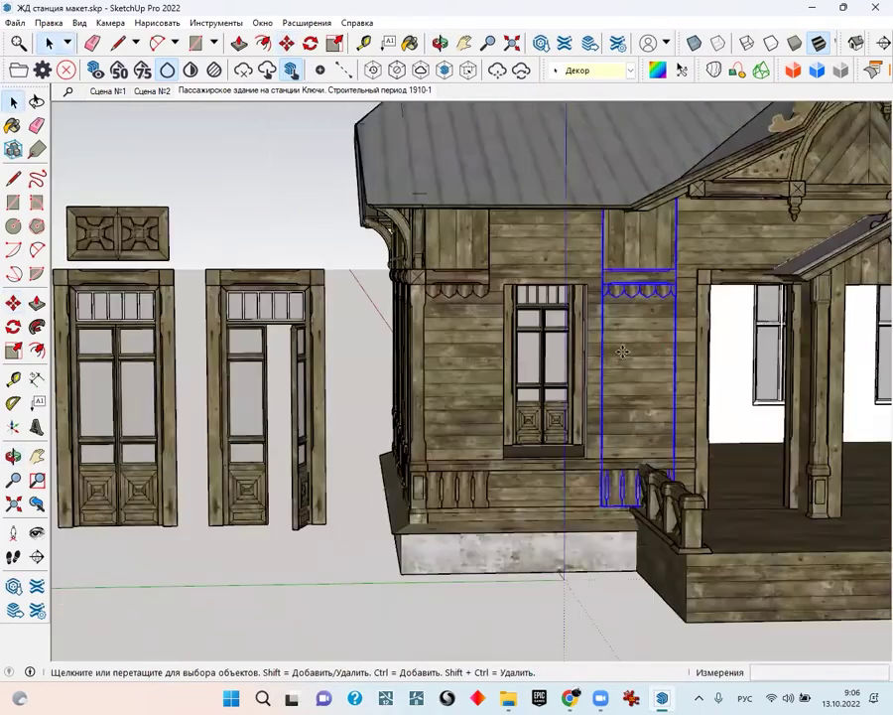
key(m)
click(622, 354)
mouse_move(581, 349)
middle_down()
mouse_move(879, 345)
mouse_move(304, 342)
middle_up()
scroll(473, 352, down, 2)
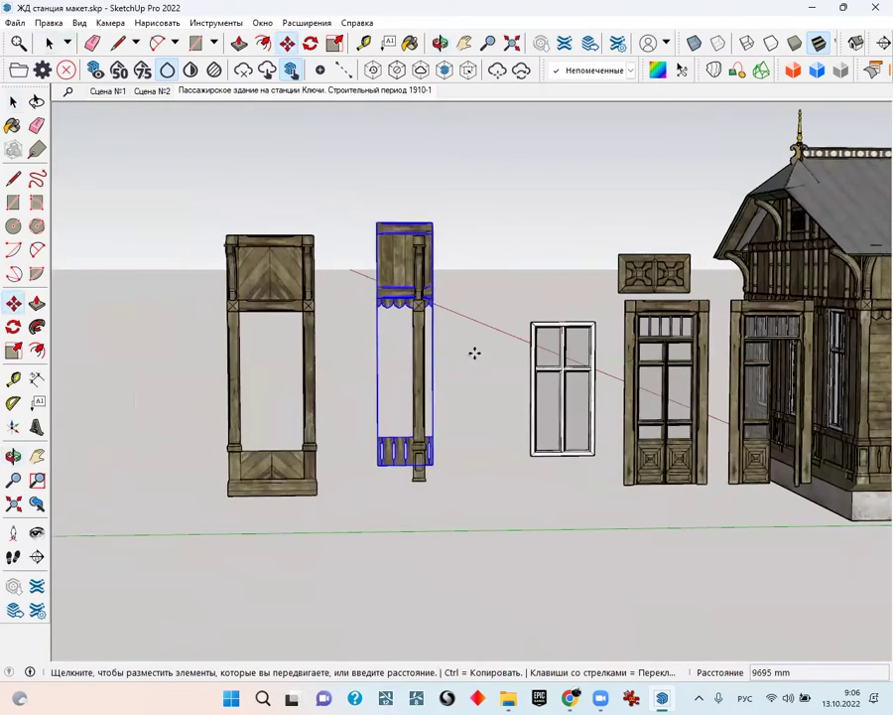
click(110, 368)
middle_drag(472, 403, 283, 378)
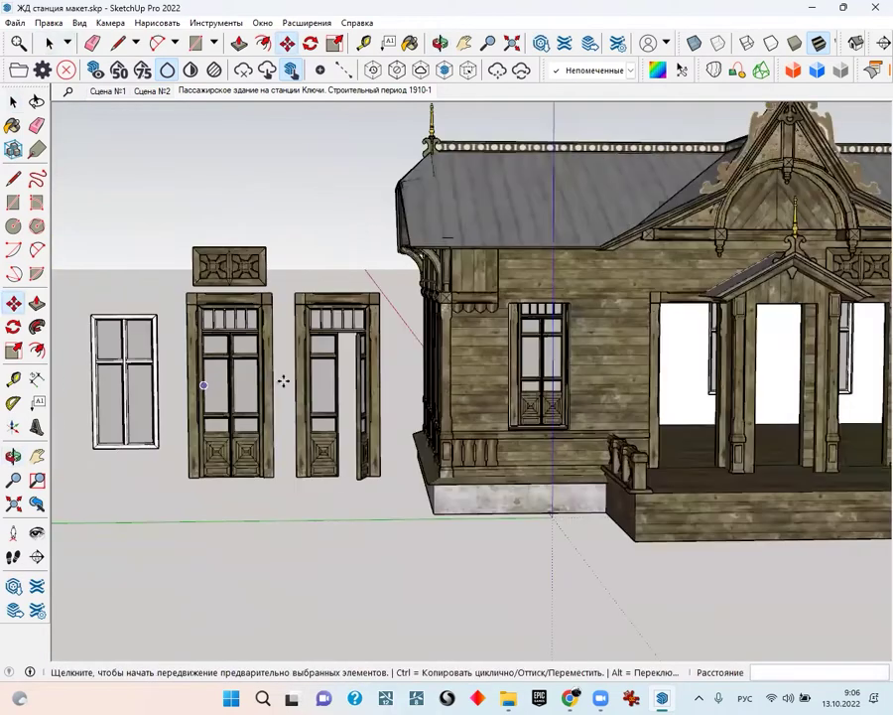
key(space)
Move the building-corner column out among the loose parts
key(m)
click(485, 359)
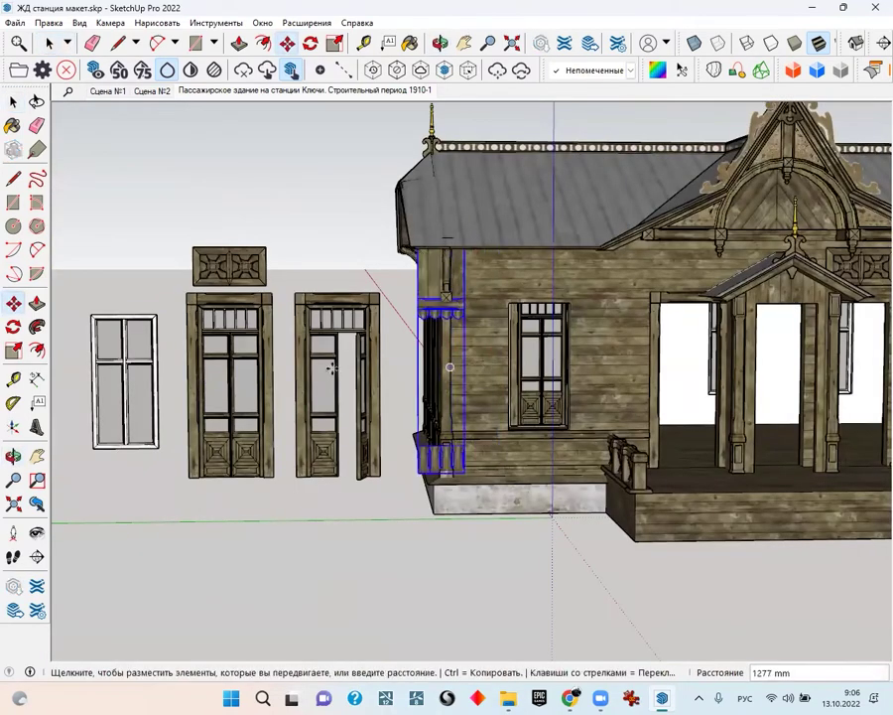
middle_drag(437, 357, 854, 318)
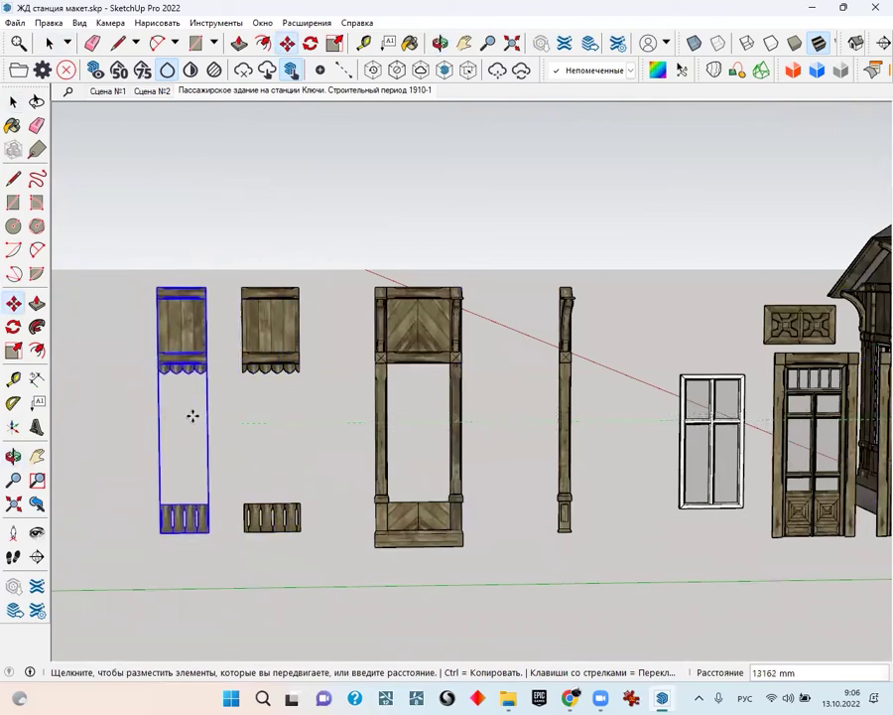
click(194, 419)
middle_drag(213, 411, 103, 433)
key(space)
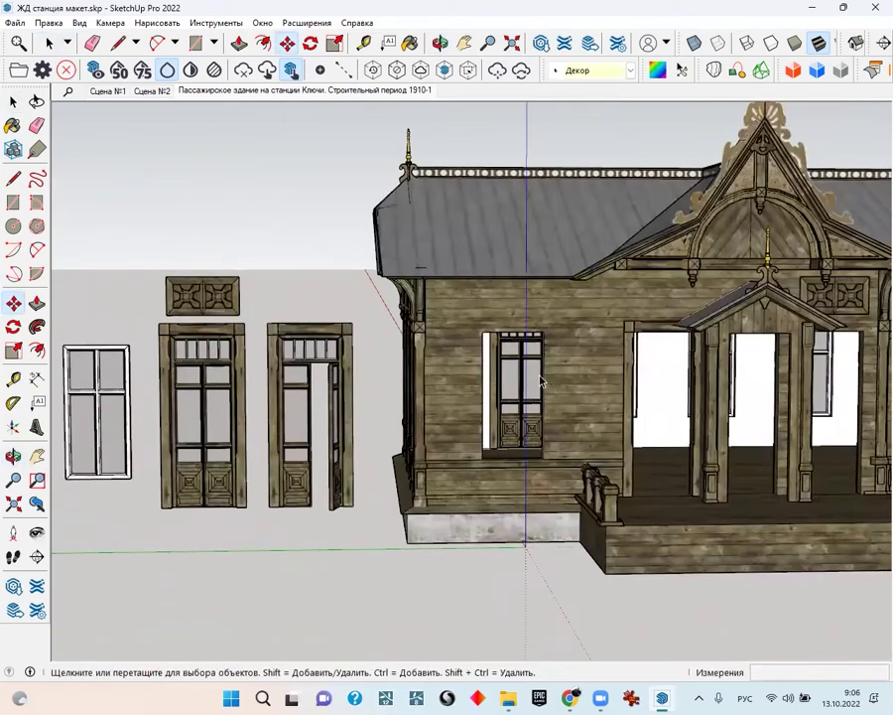
scroll(435, 421, up, 5)
middle_drag(435, 421, 570, 368)
mouse_move(496, 397)
middle_down()
mouse_move(457, 354)
mouse_move(549, 422)
middle_up()
scroll(549, 422, down, 4)
Move the column with the curved bracket beside the other loose columns
key(m)
click(526, 476)
mouse_move(462, 471)
middle_down()
mouse_move(620, 440)
mouse_move(386, 425)
mouse_move(407, 452)
middle_up()
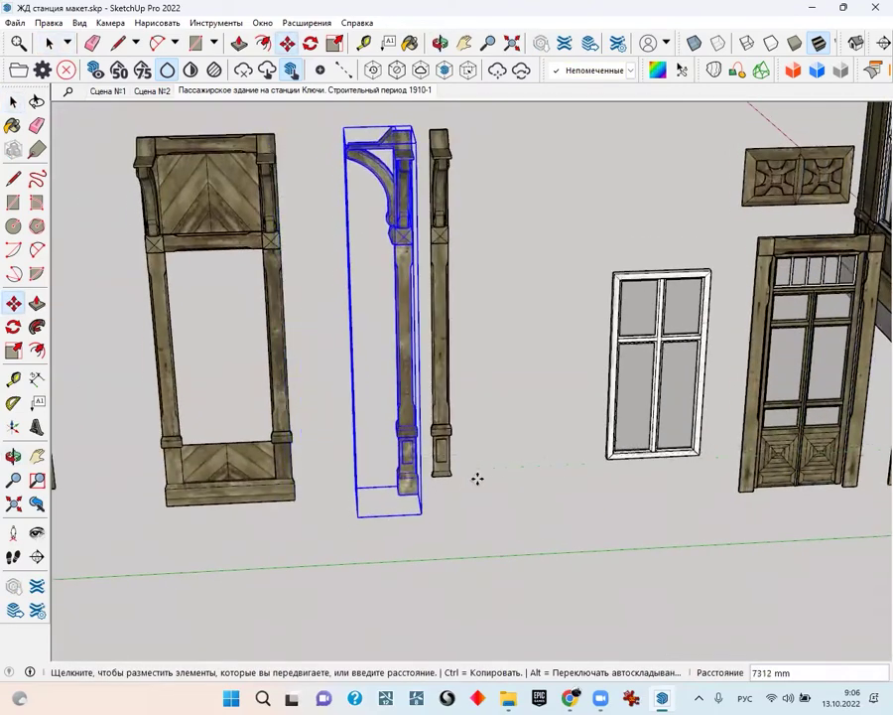
middle_drag(478, 475, 437, 487)
click(446, 469)
key(space)
scroll(447, 469, down, 3)
scroll(434, 481, up, 3)
Pick up the thin column with Move, then clear the selection
click(434, 482)
key(m)
scroll(434, 482, up, 2)
click(459, 496)
mouse_move(505, 554)
middle_down()
mouse_move(441, 329)
mouse_move(722, 411)
mouse_move(702, 425)
mouse_move(481, 303)
mouse_move(472, 566)
middle_up()
click(522, 393)
mouse_move(522, 393)
middle_down()
mouse_move(504, 531)
mouse_move(616, 482)
mouse_move(662, 437)
middle_up()
scroll(617, 483, down, 5)
Try moving the porch column to the parts row, then cancel the move
click(663, 417)
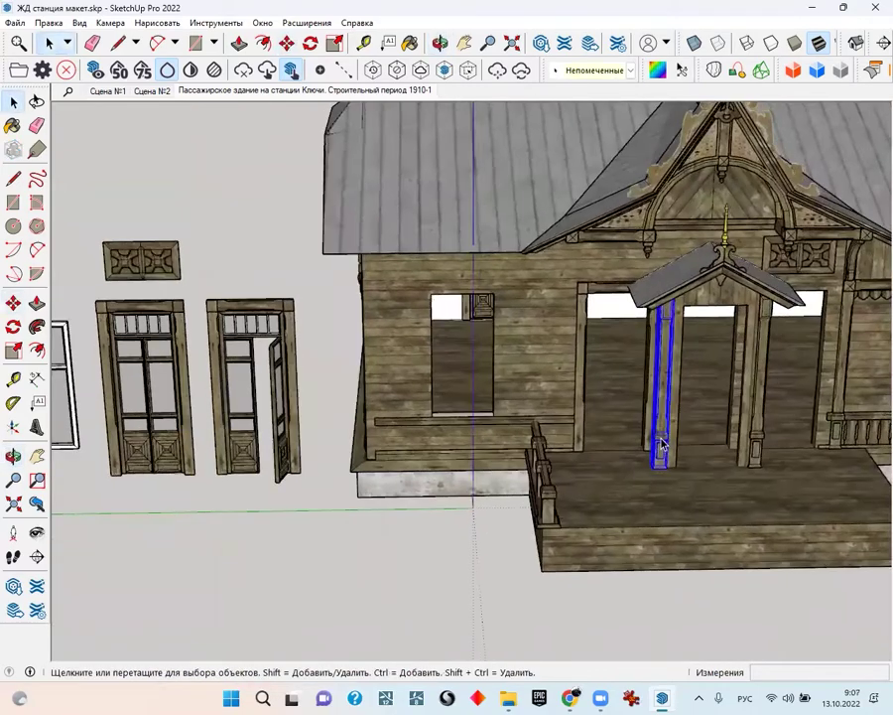
scroll(662, 417, up, 3)
scroll(556, 417, up, 3)
scroll(492, 377, up, 3)
mouse_move(492, 377)
middle_down()
mouse_move(492, 356)
mouse_move(517, 523)
mouse_move(743, 506)
mouse_move(355, 482)
mouse_move(423, 479)
mouse_move(496, 522)
middle_up()
scroll(496, 522, down, 5)
key(m)
click(488, 564)
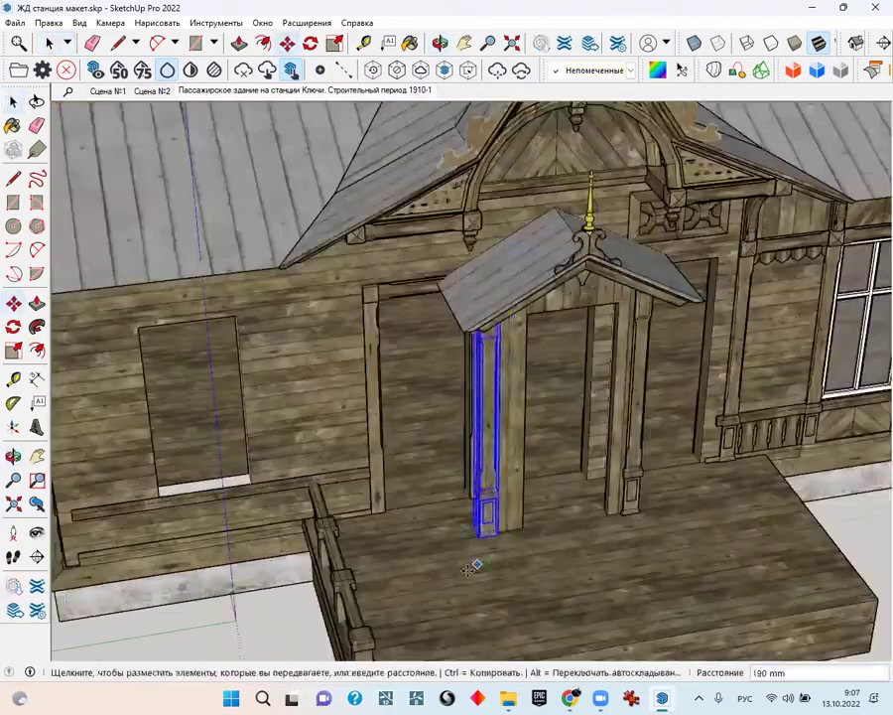
scroll(425, 576, down, 2)
middle_drag(420, 579, 472, 524)
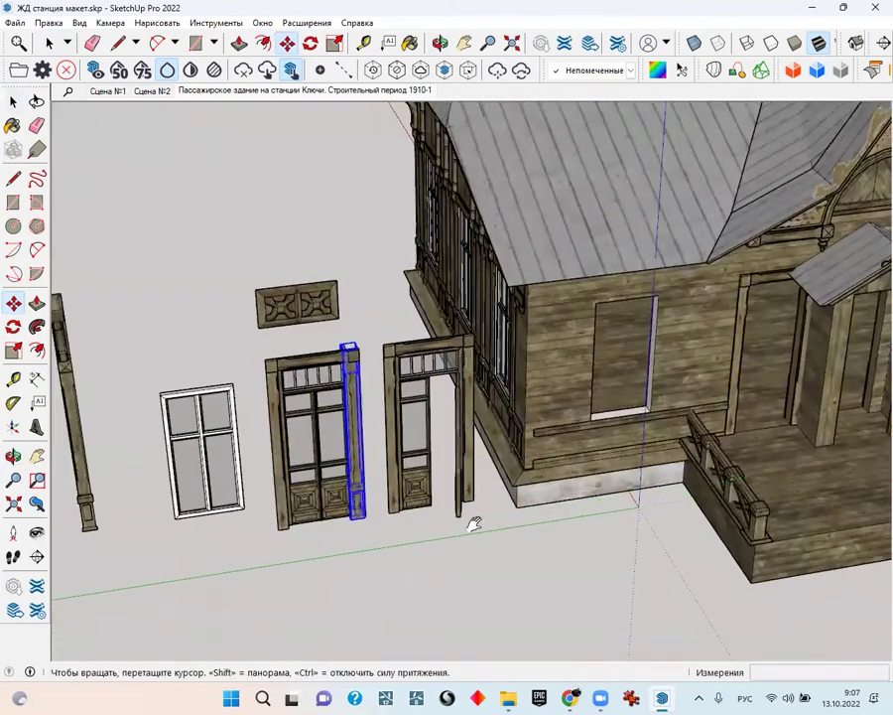
scroll(403, 553, up, 2)
key(Escape)
Select the main roof and open the roof group for editing
mouse_move(383, 544)
middle_down()
mouse_move(691, 496)
mouse_move(661, 441)
middle_up()
scroll(661, 440, up, 3)
mouse_move(536, 453)
middle_down()
mouse_move(814, 446)
mouse_move(459, 542)
mouse_move(538, 491)
mouse_move(524, 401)
middle_up()
scroll(538, 491, up, 2)
scroll(524, 401, down, 2)
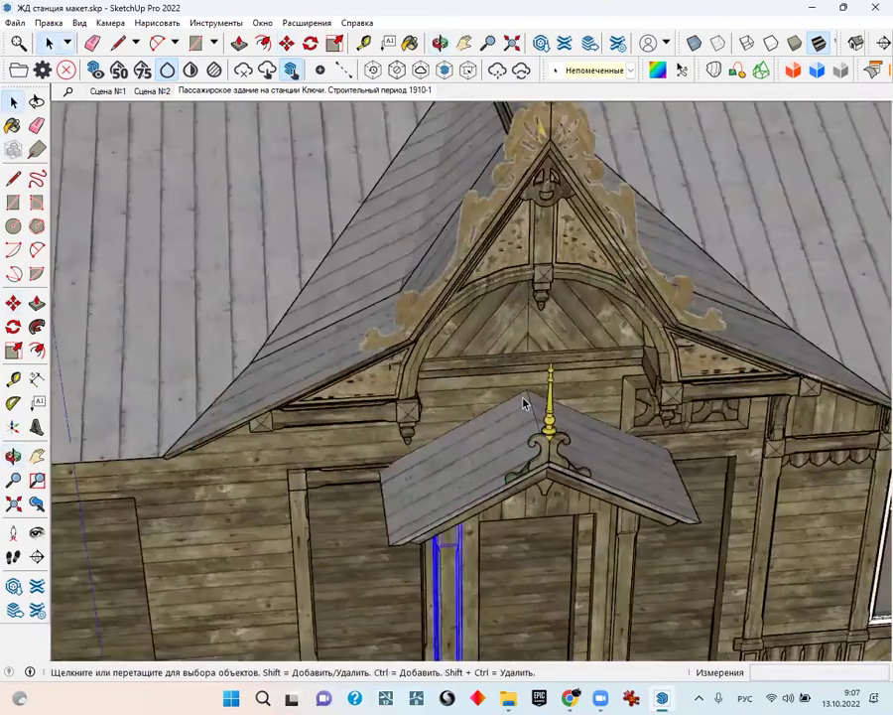
scroll(362, 385, down, 2)
click(362, 385)
mouse_move(362, 386)
middle_down()
mouse_move(478, 298)
mouse_move(451, 380)
middle_up()
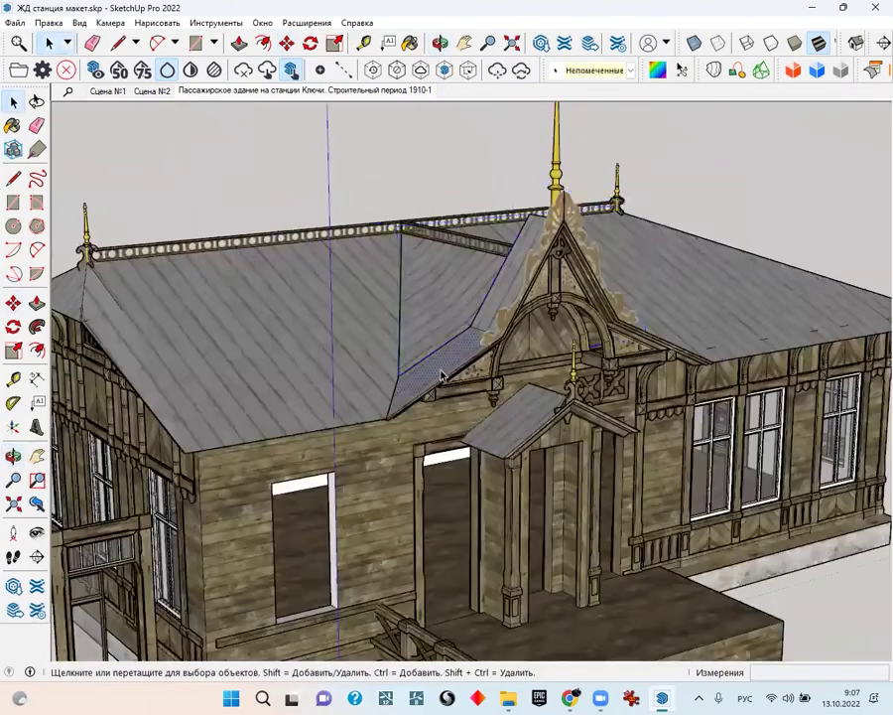
scroll(443, 375, up, 2)
click(427, 373)
scroll(421, 371, up, 2)
double_click(421, 373)
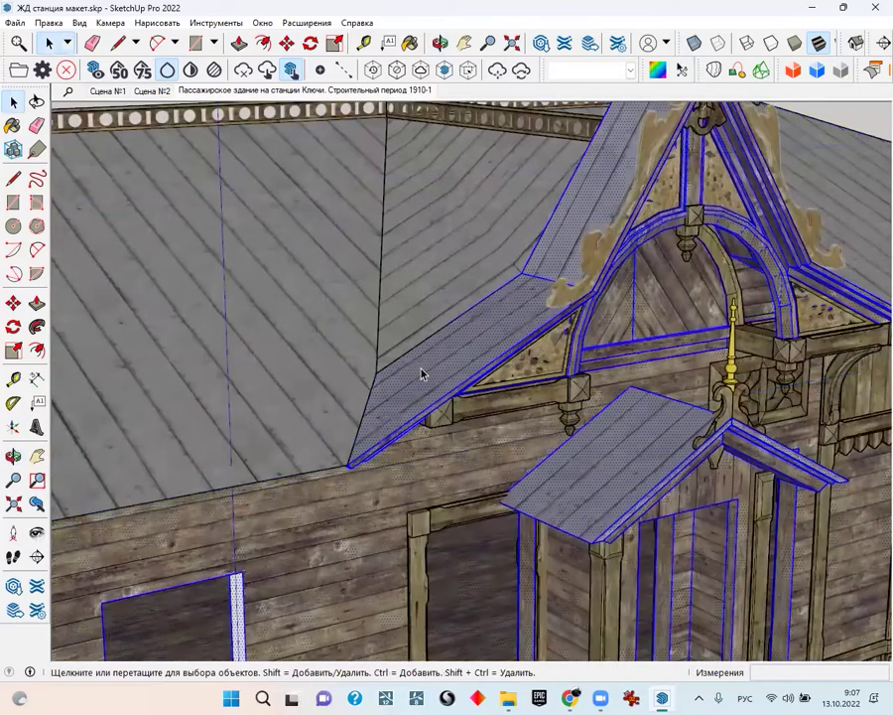
scroll(421, 373, down, 2)
scroll(397, 395, down, 3)
click(293, 389)
mouse_move(293, 389)
middle_down()
mouse_move(469, 365)
mouse_move(552, 205)
mouse_move(376, 257)
mouse_move(409, 295)
mouse_move(605, 313)
mouse_move(582, 379)
middle_up()
Select the ridge-cap piece, gable panel and porch-side column, then clear the selection
click(552, 205)
scroll(582, 380, up, 3)
click(581, 379)
scroll(581, 379, down, 3)
scroll(581, 381, down, 2)
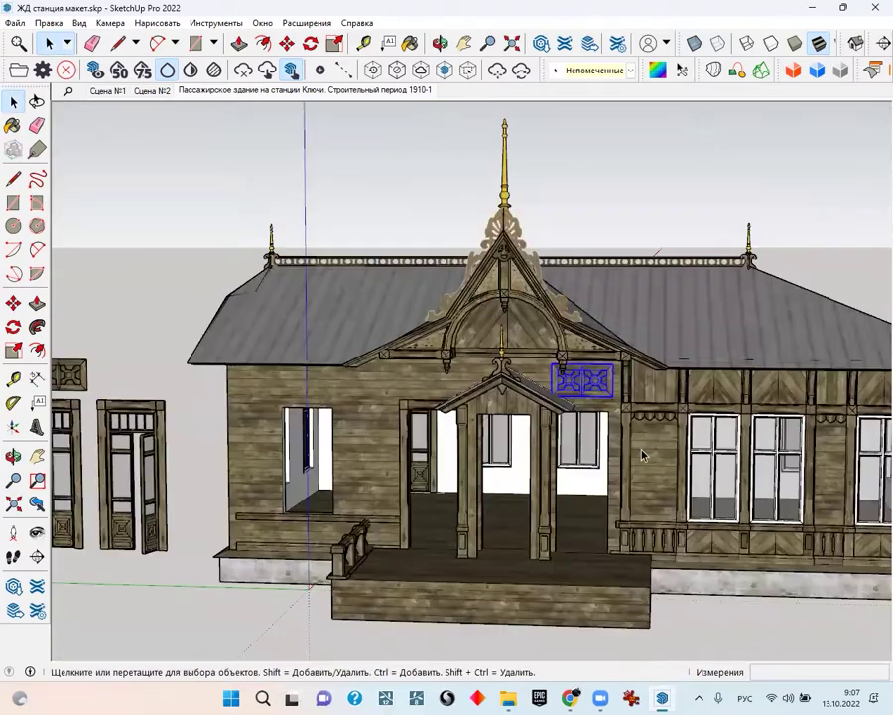
scroll(642, 454, up, 2)
click(536, 416)
mouse_move(536, 417)
middle_down()
mouse_move(494, 408)
mouse_move(574, 486)
middle_up()
scroll(493, 397, down, 3)
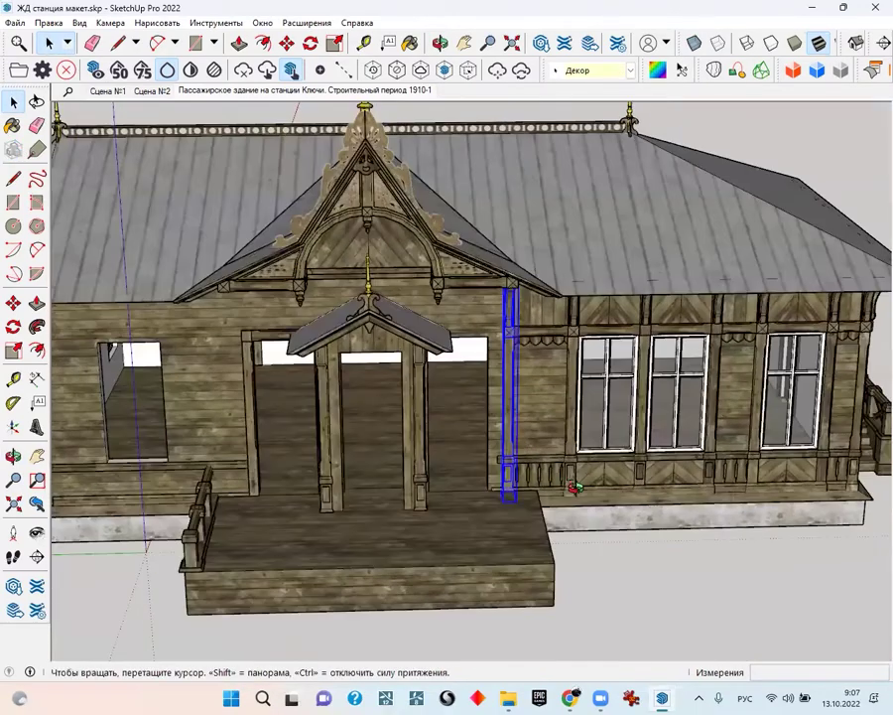
scroll(479, 424, down, 3)
scroll(479, 424, down, 2)
scroll(473, 381, up, 3)
scroll(473, 381, up, 4)
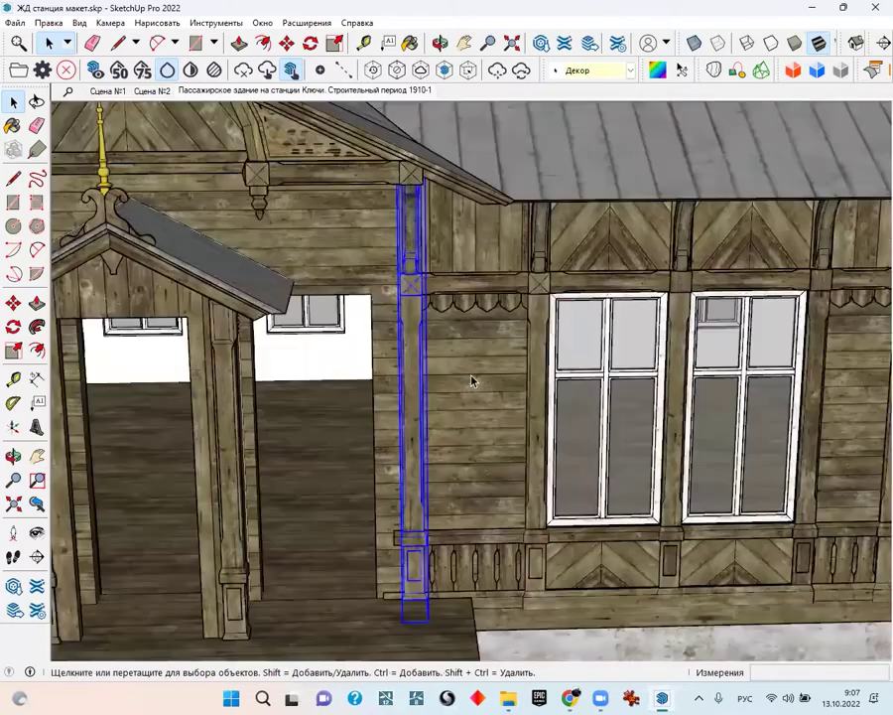
click(453, 546)
middle_drag(453, 546, 457, 526)
Move the sill and the wall section beside the porch out to the loose parts
click(457, 526)
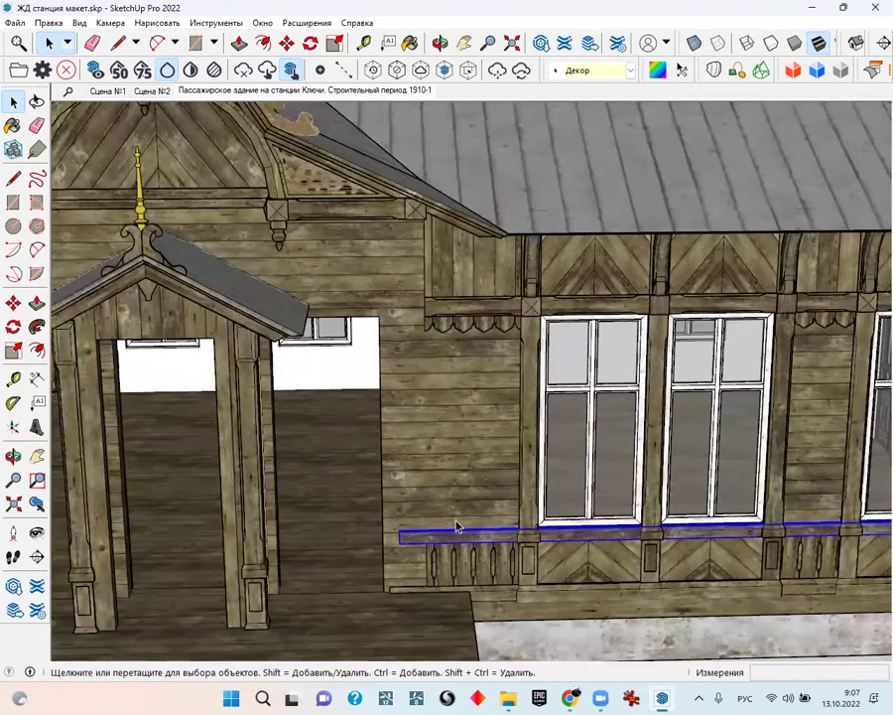
click(473, 573)
scroll(467, 561, down, 3)
scroll(520, 397, down, 2)
scroll(505, 446, up, 2)
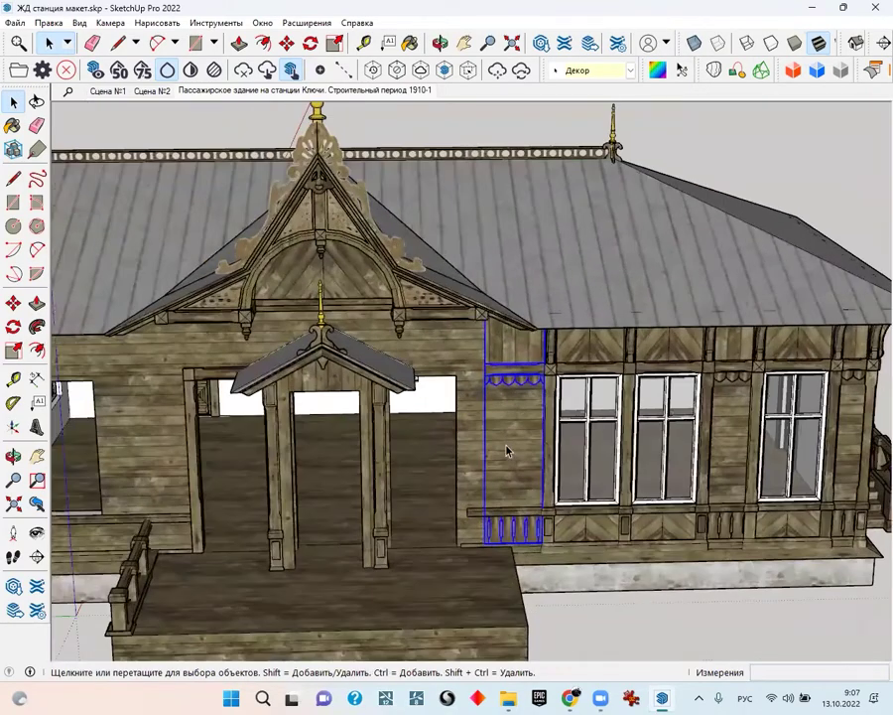
key(m)
click(495, 446)
middle_drag(450, 442, 560, 411)
scroll(560, 411, down, 3)
middle_drag(298, 477, 435, 461)
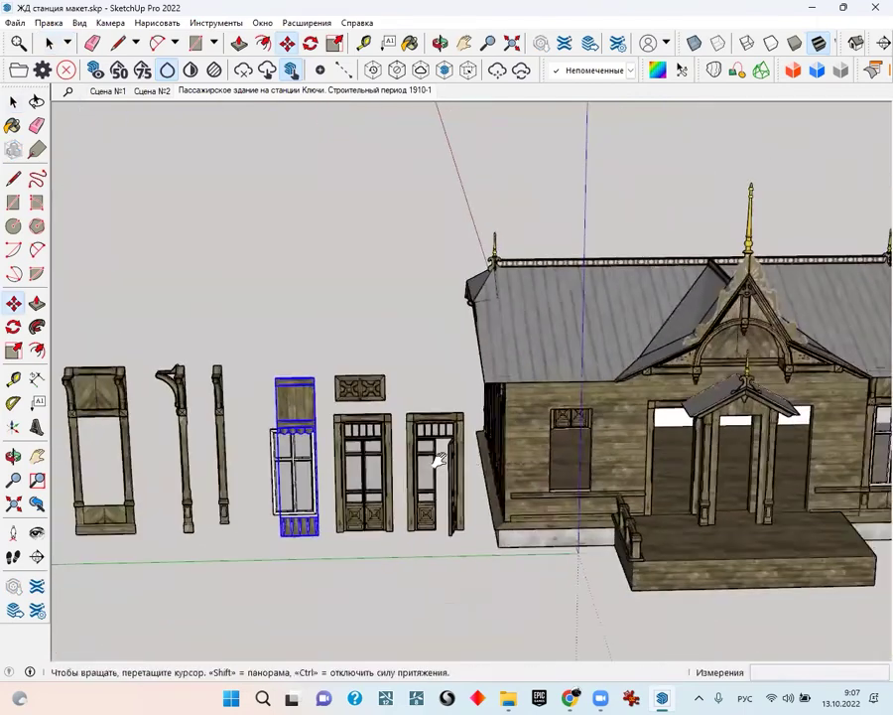
scroll(259, 456, up, 2)
middle_drag(260, 456, 403, 453)
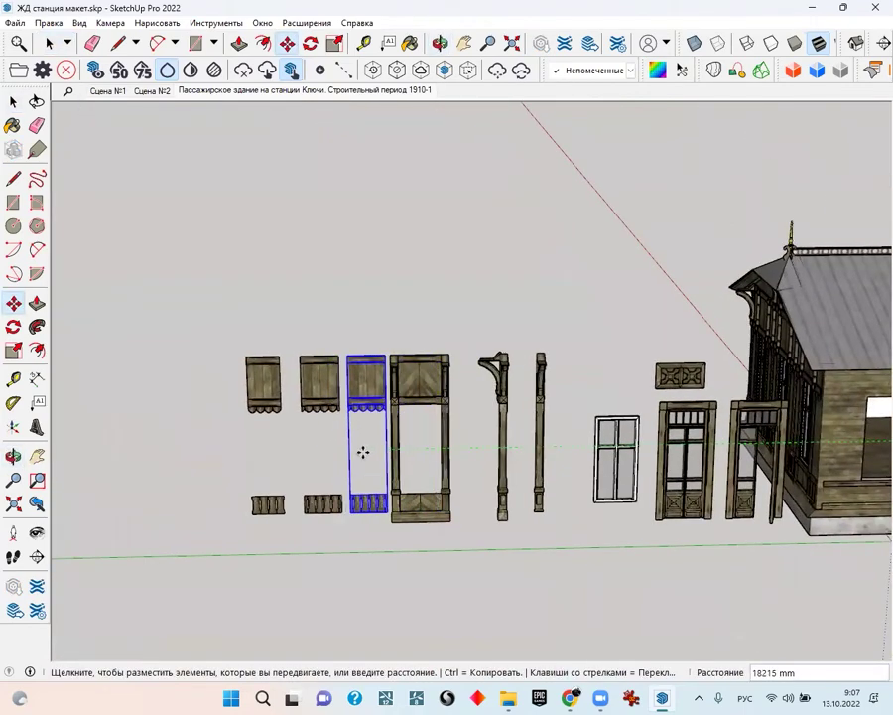
middle_drag(667, 470, 610, 403)
key(space)
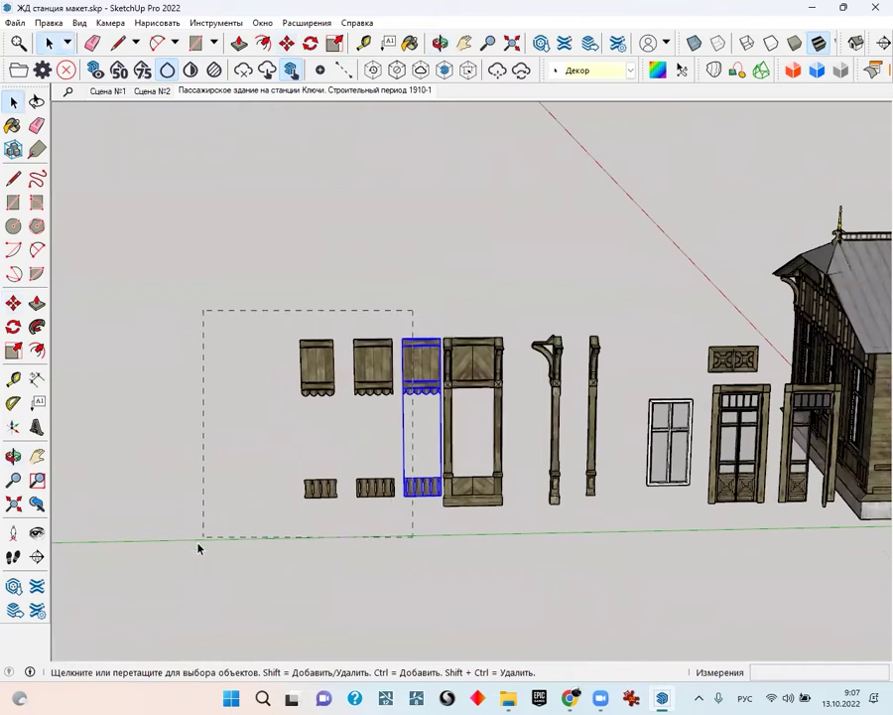
Place the three carved panels in the parts row and activate Paint Bucket (B)
click(483, 491)
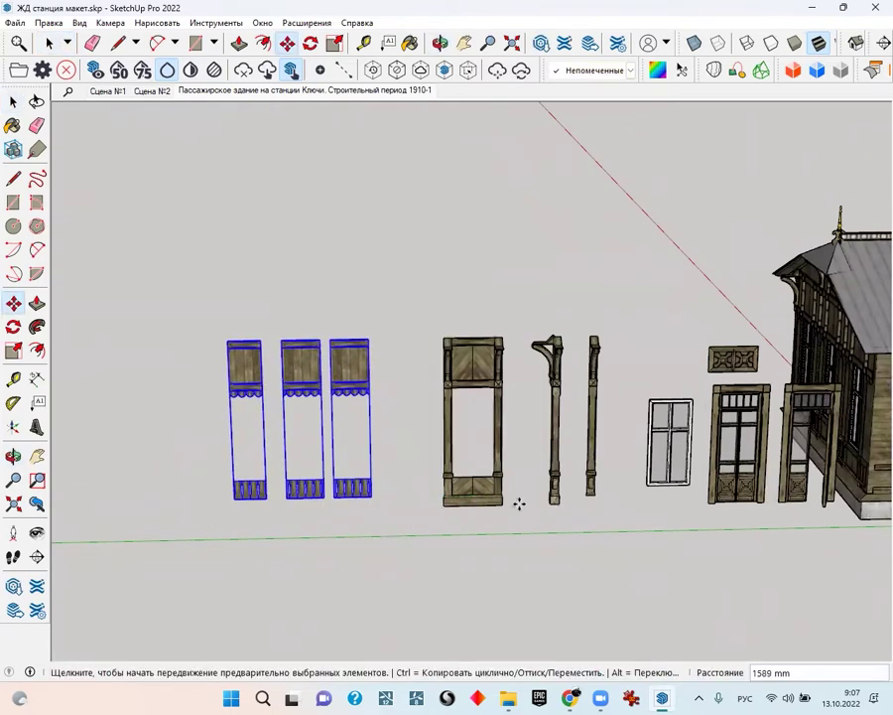
middle_drag(519, 503, 631, 439)
scroll(562, 409, up, 3)
key(space)
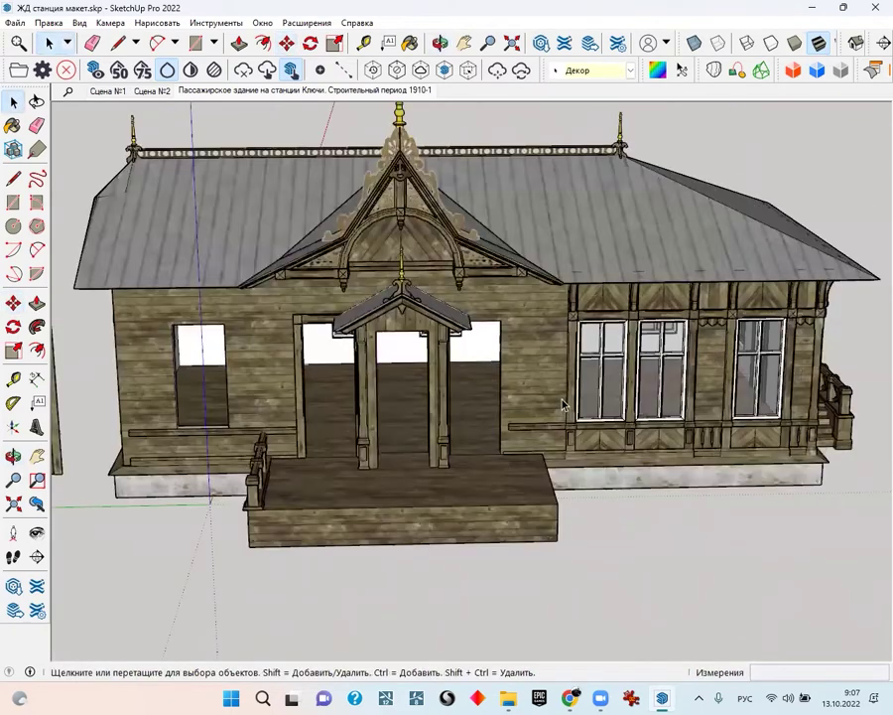
scroll(562, 404, up, 3)
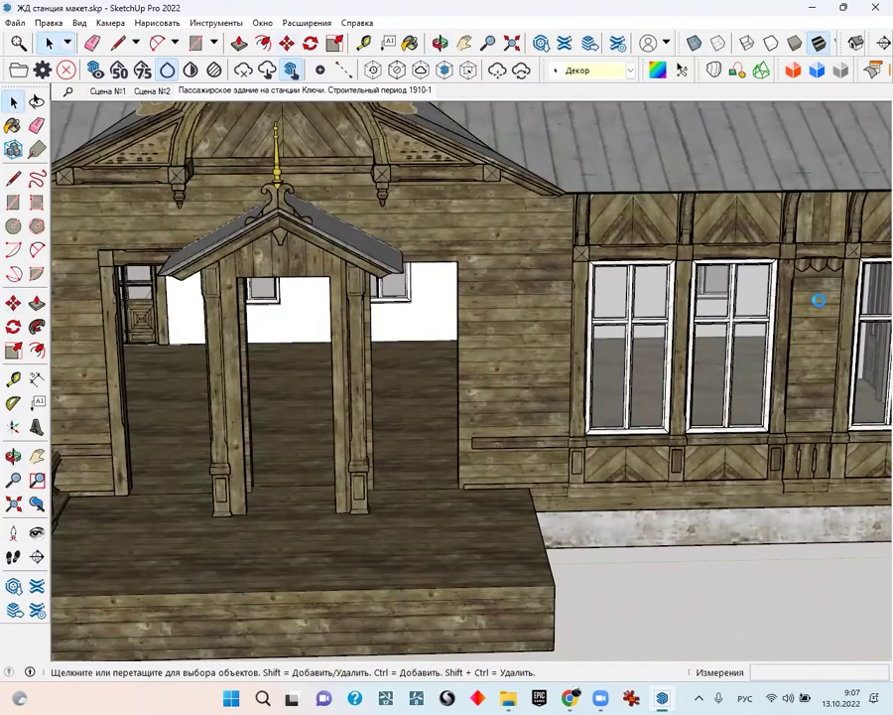
key(b)
click(708, 135)
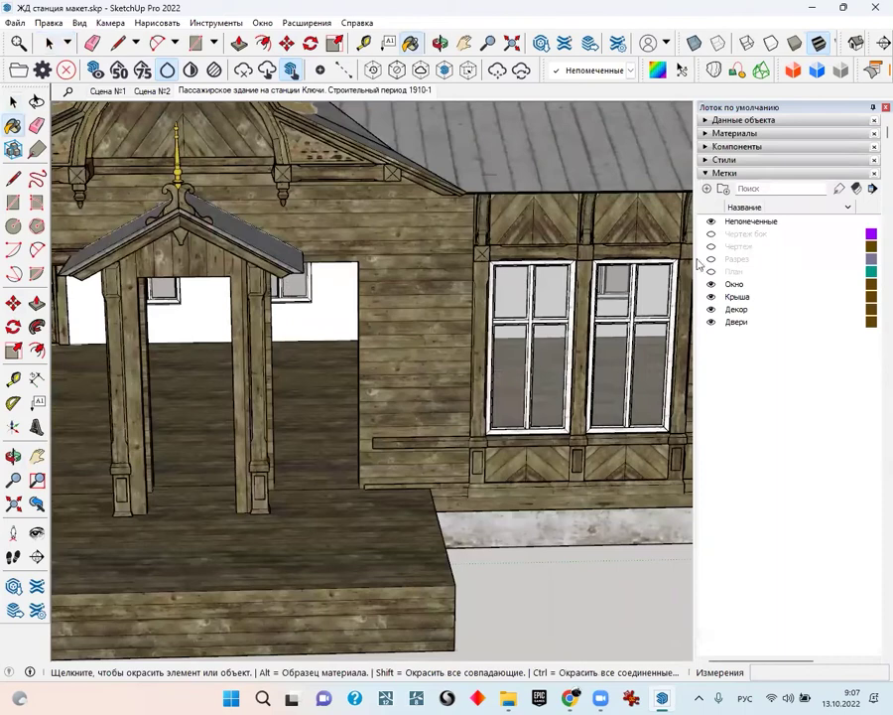
click(710, 245)
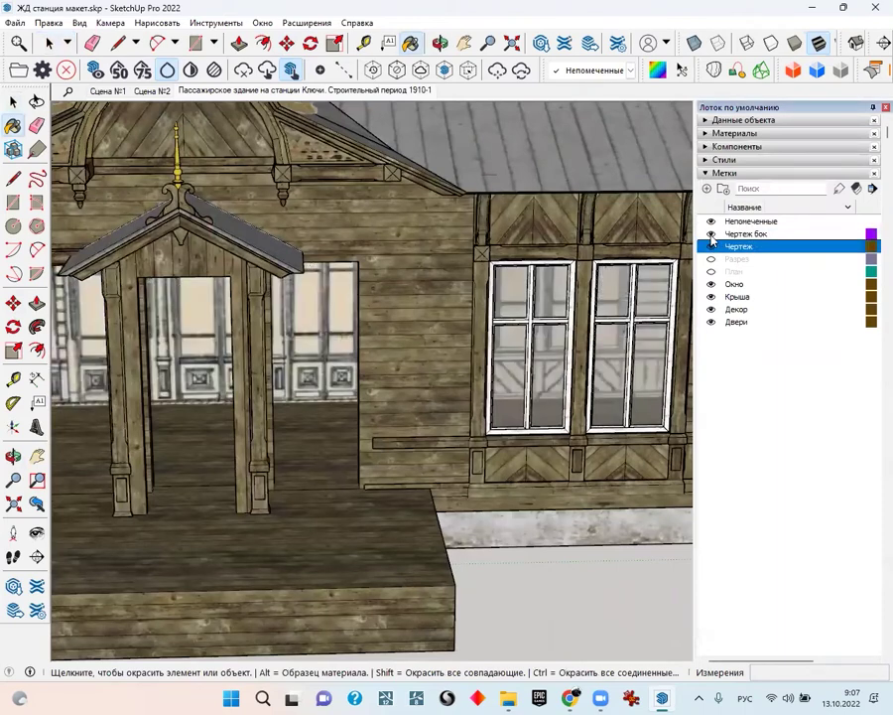
middle_drag(412, 295, 345, 326)
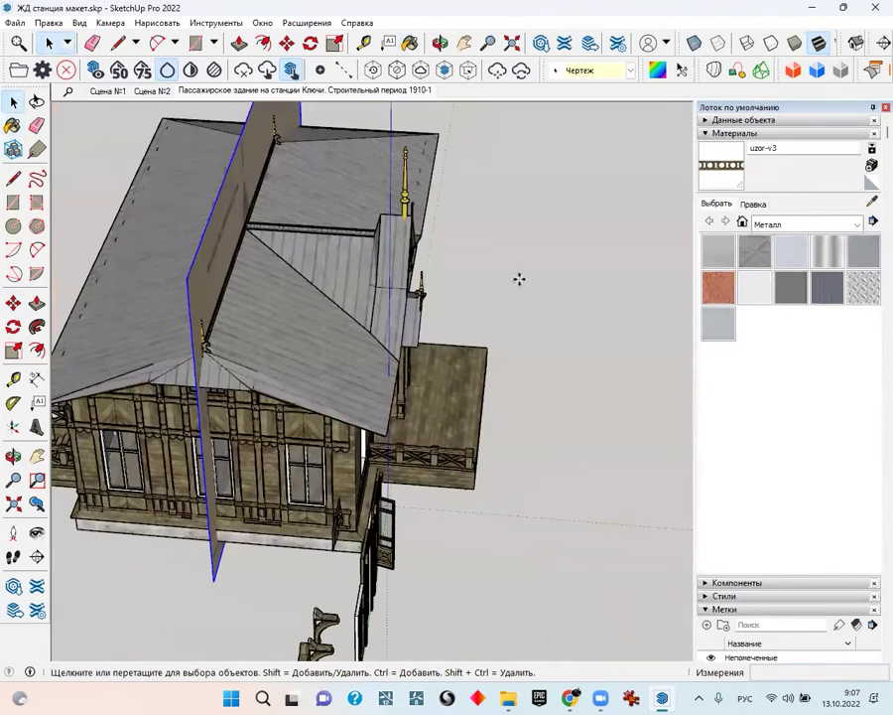
key(m)
middle_drag(519, 279, 353, 374)
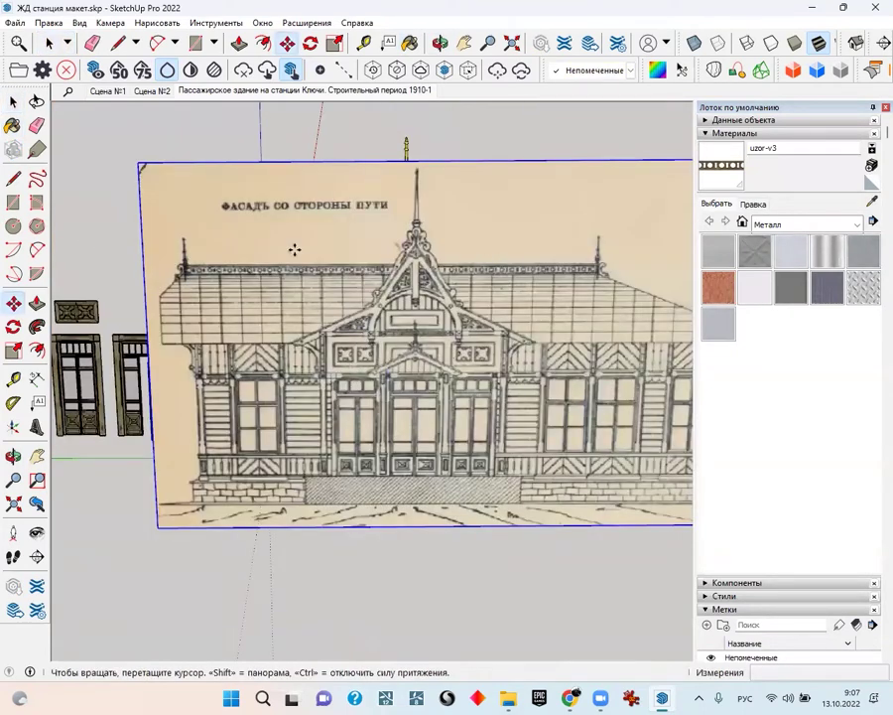
middle_drag(294, 249, 370, 301)
scroll(230, 525, up, 4)
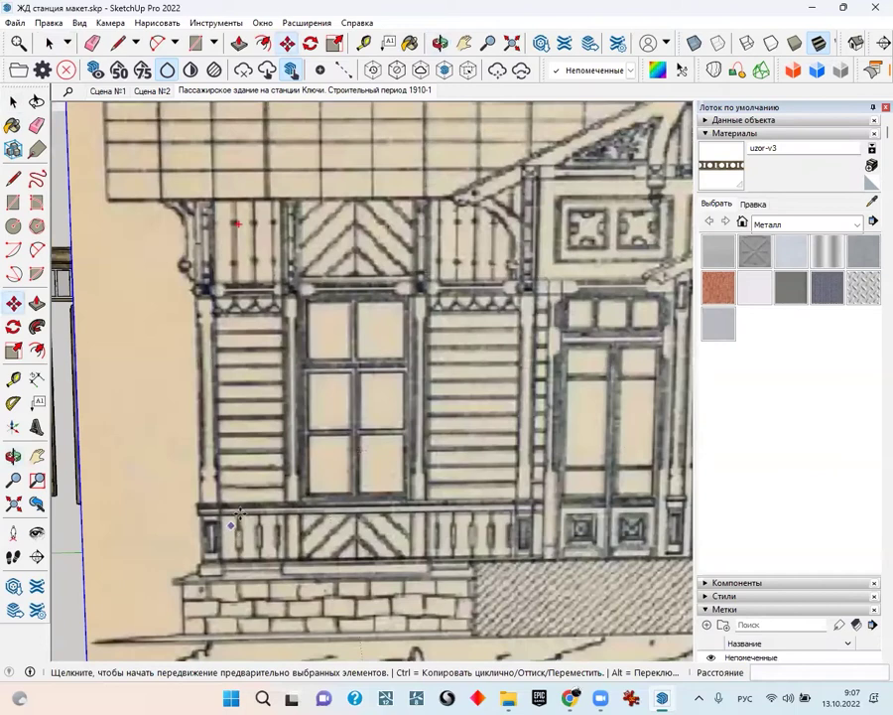
mouse_move(233, 463)
middle_down()
mouse_move(451, 409)
mouse_move(434, 558)
middle_up()
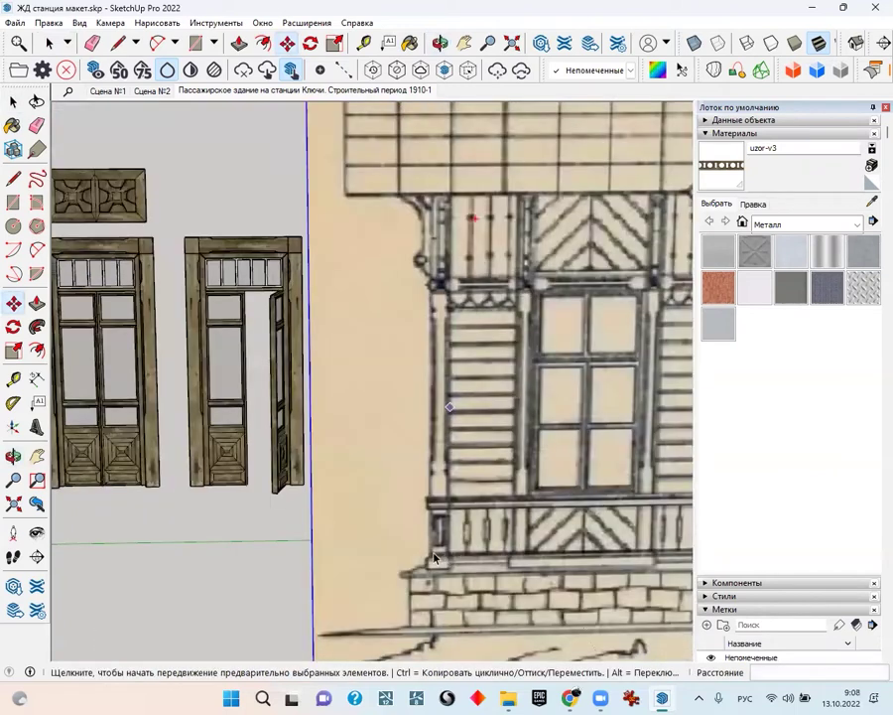
key(space)
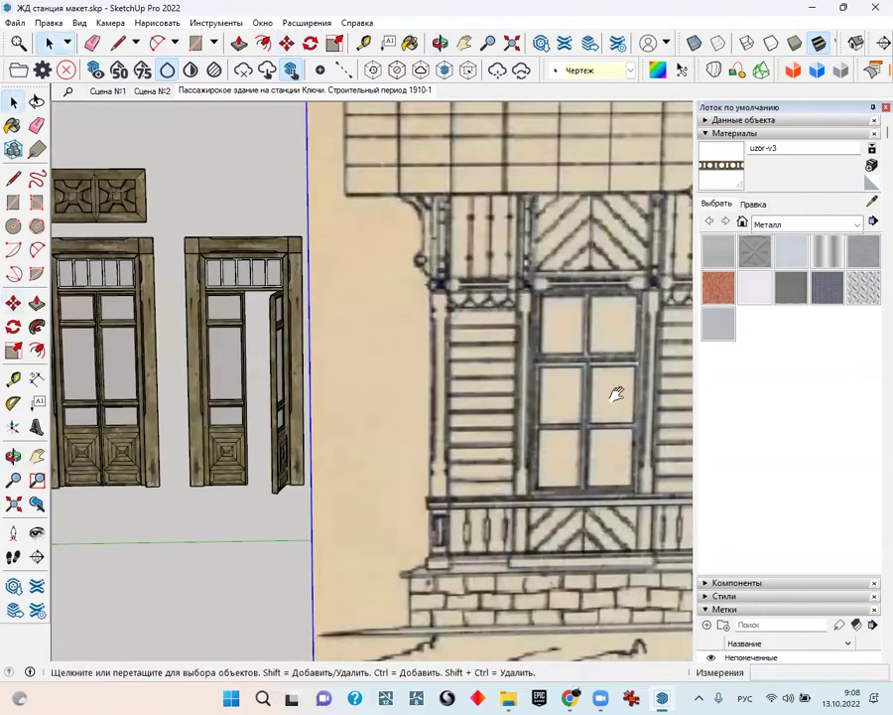
middle_drag(616, 394, 281, 352)
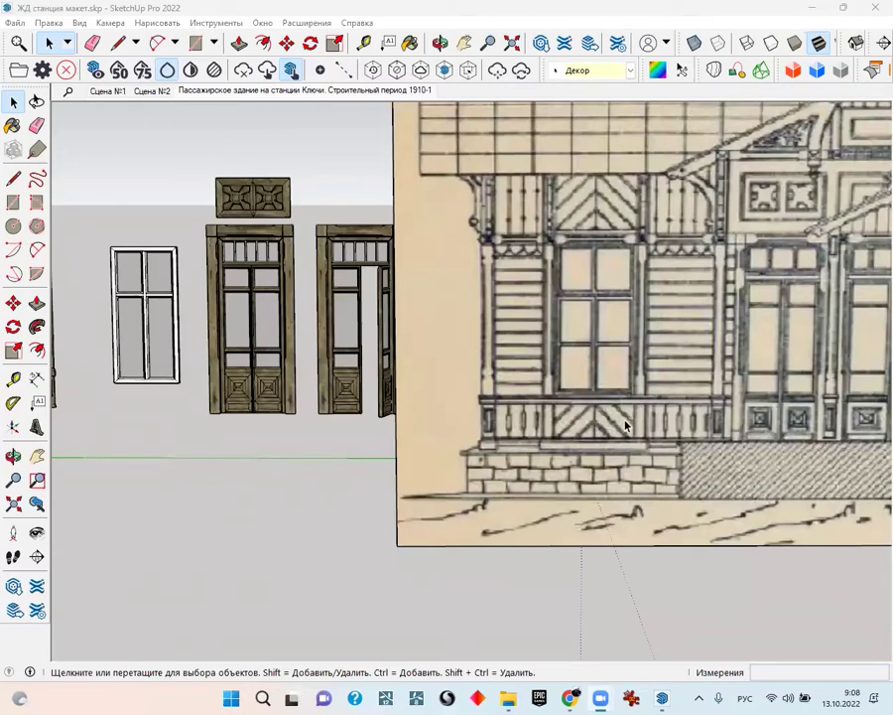
mouse_move(625, 425)
middle_down()
mouse_move(599, 484)
mouse_move(576, 366)
mouse_move(534, 405)
mouse_move(526, 368)
middle_up()
scroll(599, 483, down, 2)
scroll(500, 381, down, 2)
key(b)
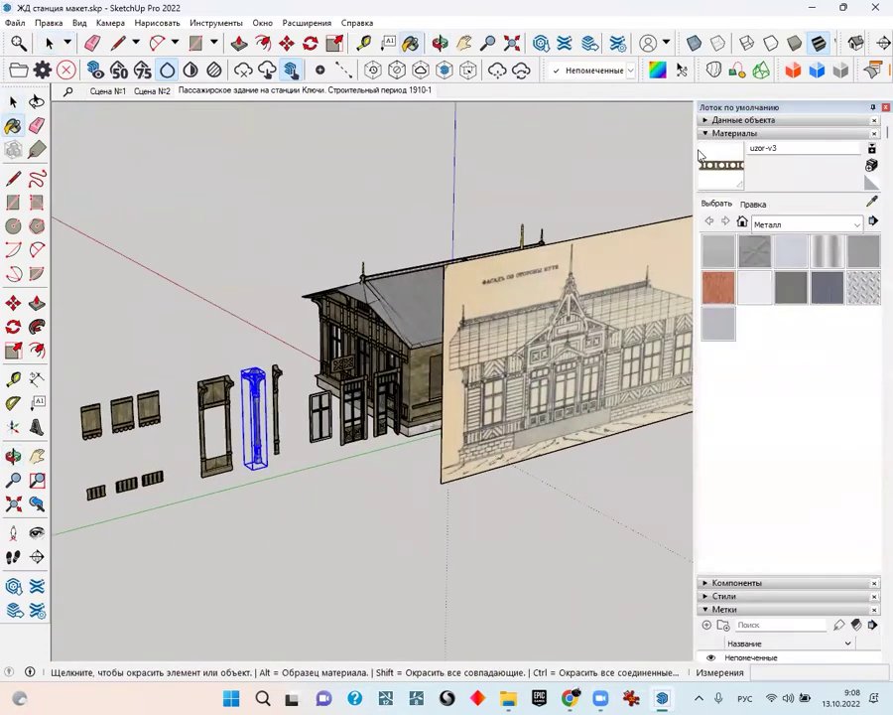
click(706, 135)
Hide the Чертеж tag's facade drawing and orbit to look down on the gable and roof
click(711, 248)
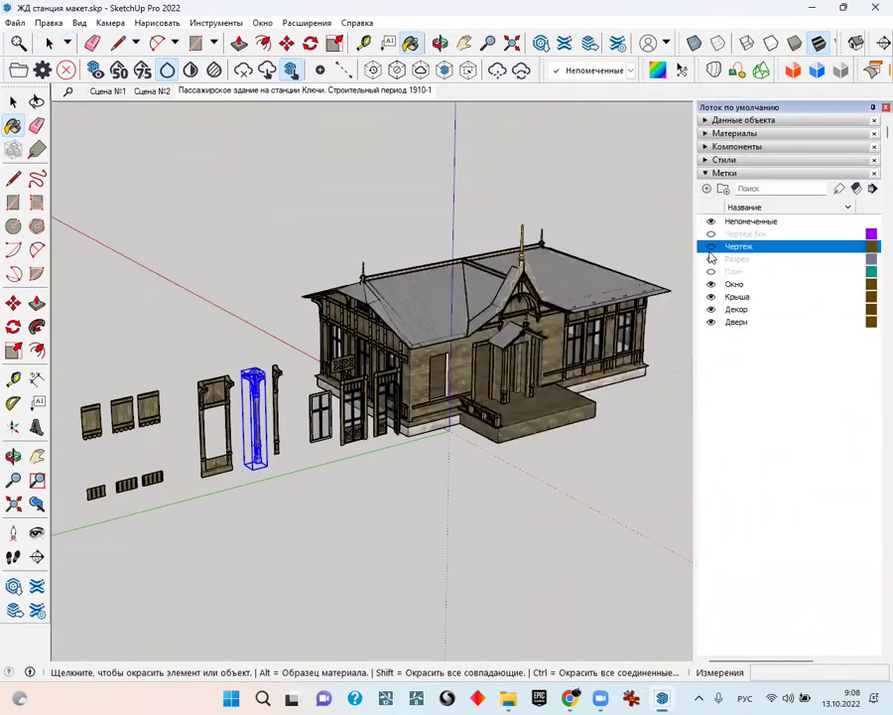
middle_drag(446, 397, 496, 378)
key(b)
scroll(514, 330, up, 3)
scroll(514, 329, up, 3)
middle_drag(514, 329, 387, 410)
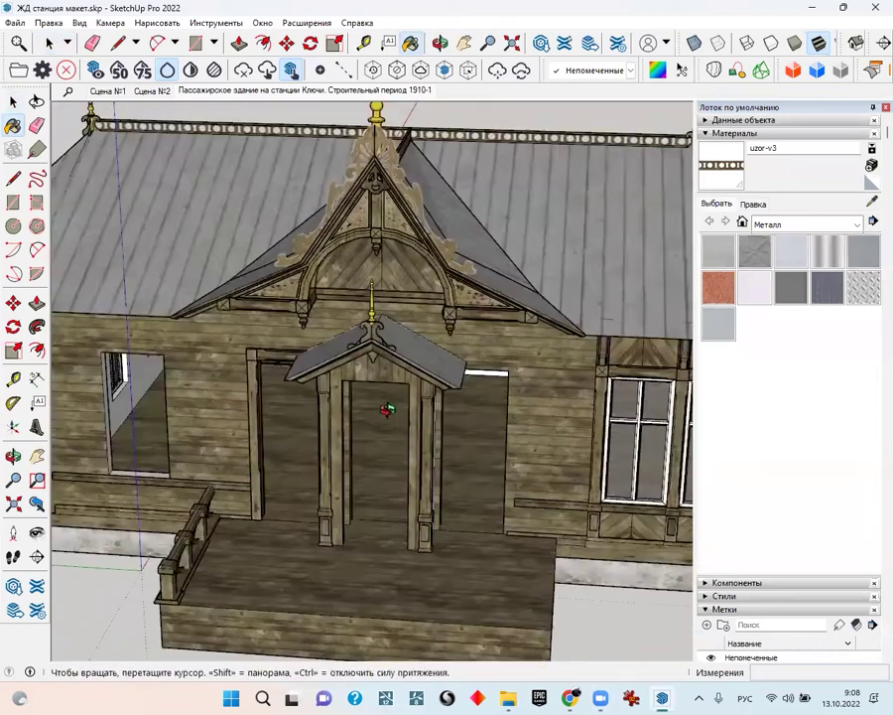
scroll(430, 290, up, 1)
scroll(437, 318, up, 1)
scroll(443, 347, up, 1)
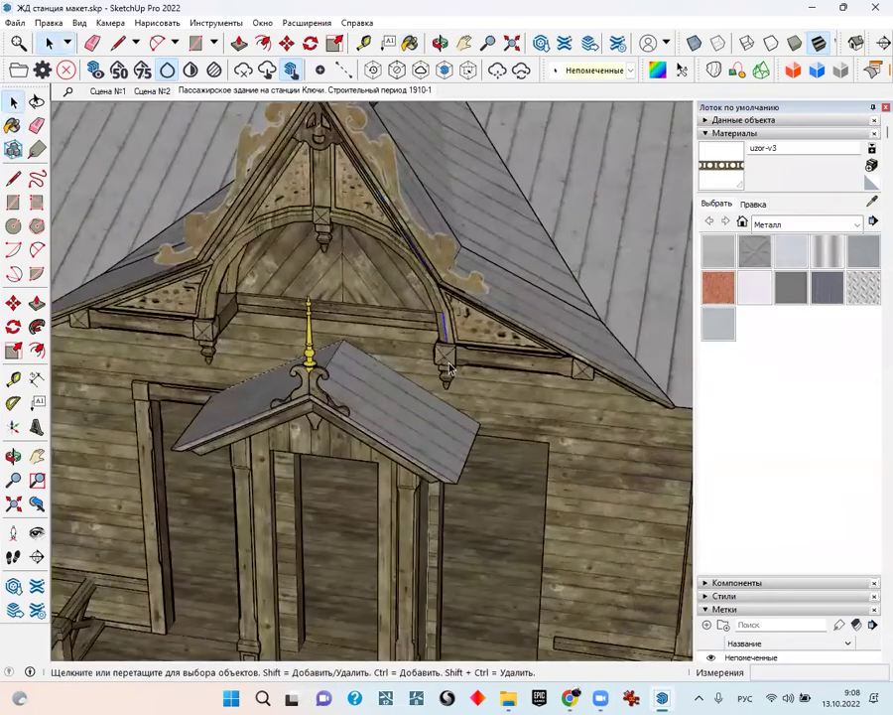
middle_drag(449, 369, 298, 377)
scroll(248, 367, up, 1)
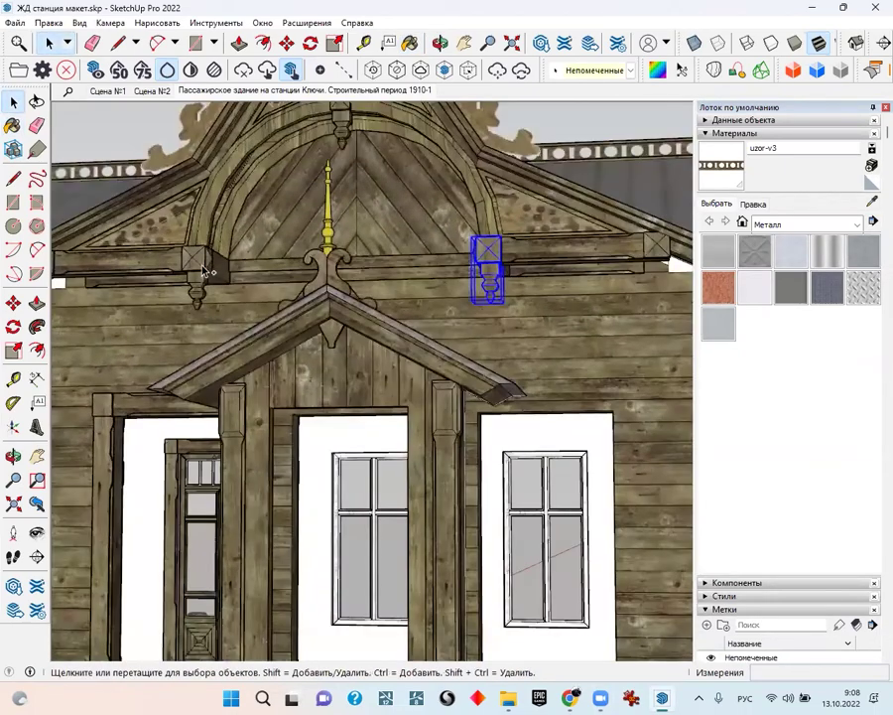
scroll(242, 377, up, 1)
scroll(241, 378, down, 2)
middle_drag(355, 468, 385, 309)
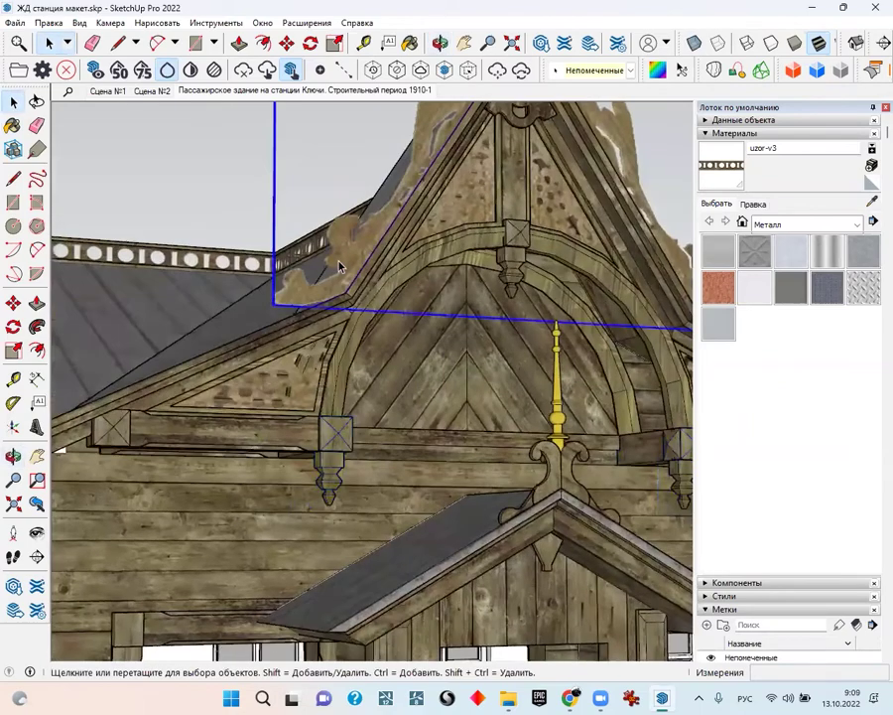
scroll(248, 417, up, 2)
scroll(249, 415, down, 1)
scroll(292, 359, down, 1)
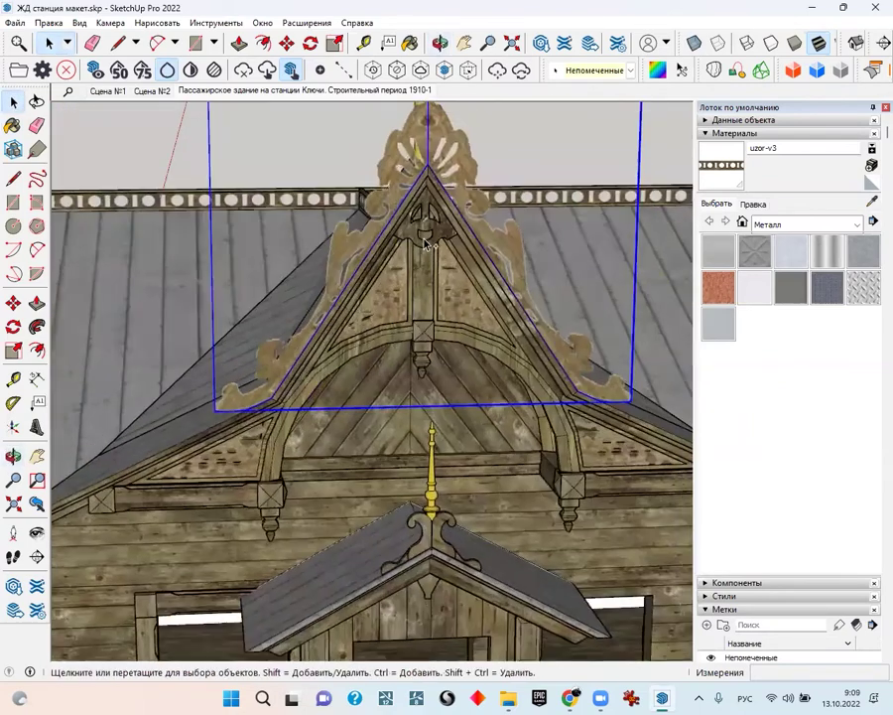
mouse_move(414, 192)
middle_down()
mouse_move(420, 270)
mouse_move(452, 309)
middle_up()
Move the carved gable ornament with its spire out to the left of the house
right_click(451, 309)
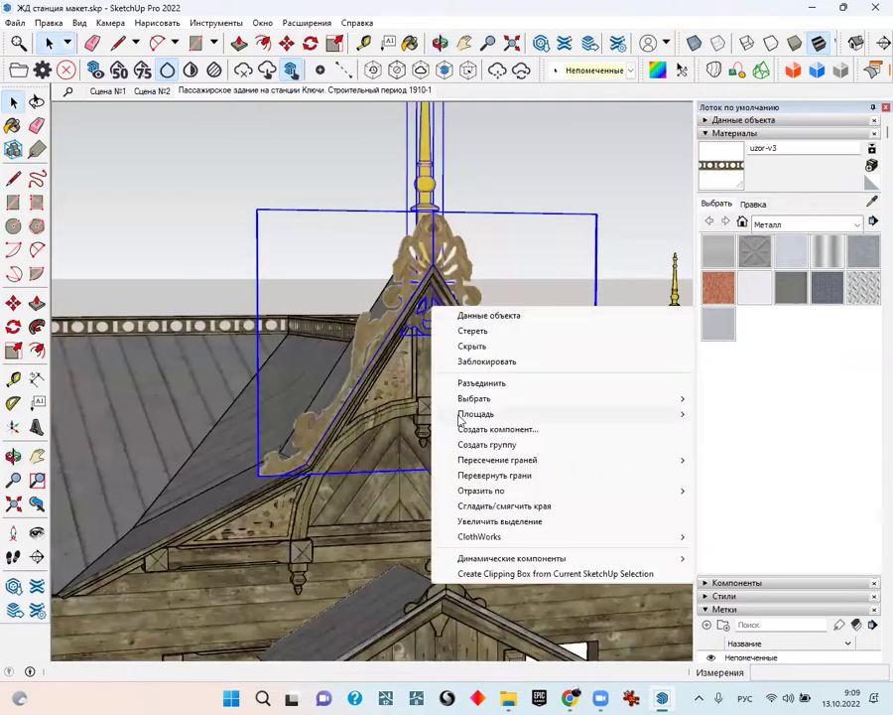
middle_drag(476, 440, 382, 397)
key(m)
click(382, 397)
scroll(298, 387, down, 2)
shift+middle_drag(80, 367, 234, 357)
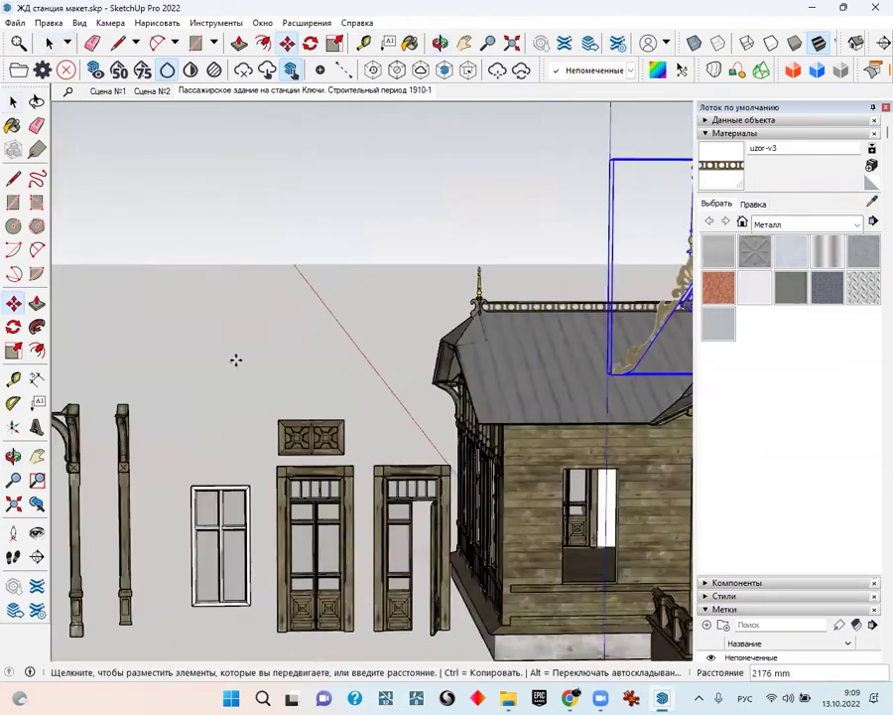
shift+middle_drag(493, 392, 199, 392)
Select the small beam-end brackets under the gable
key(space)
scroll(397, 407, up, 3)
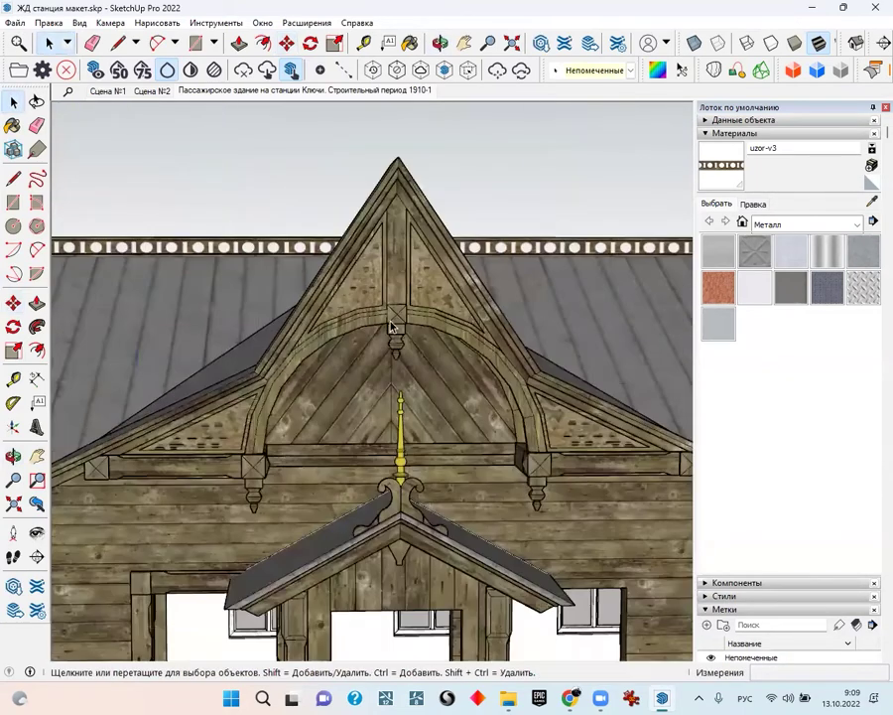
scroll(393, 328, up, 2)
click(392, 328)
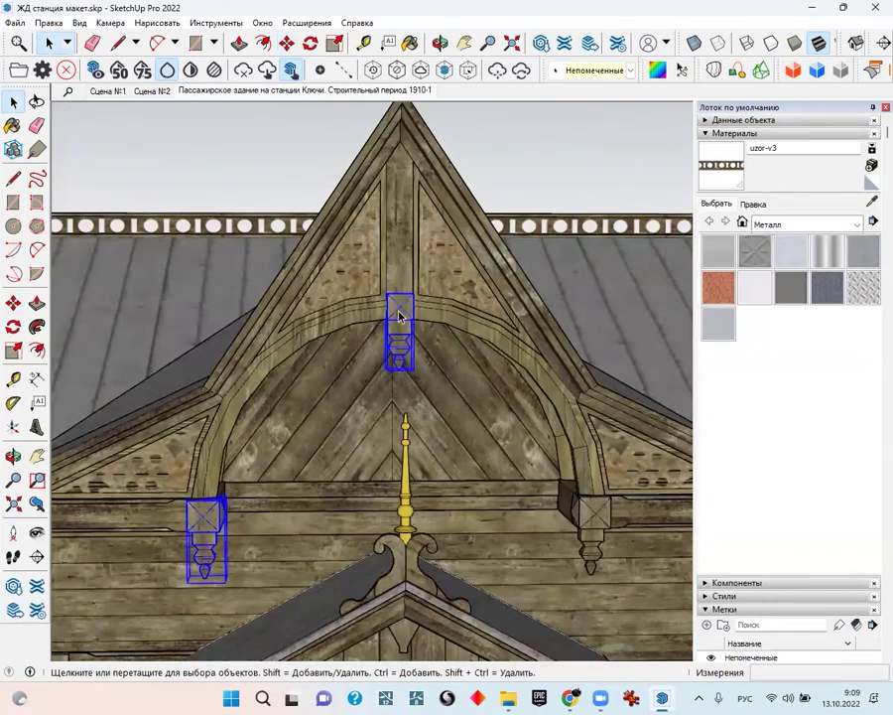
mouse_move(213, 528)
middle_down()
mouse_move(238, 486)
mouse_move(392, 411)
mouse_move(288, 466)
mouse_move(320, 425)
middle_up()
click(288, 466)
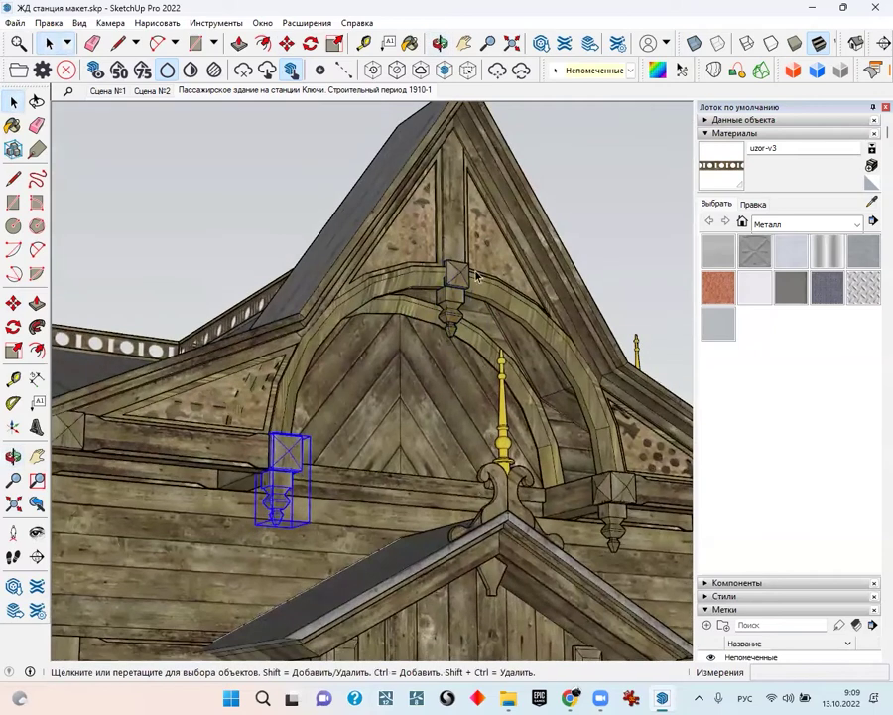
middle_drag(454, 290, 430, 381)
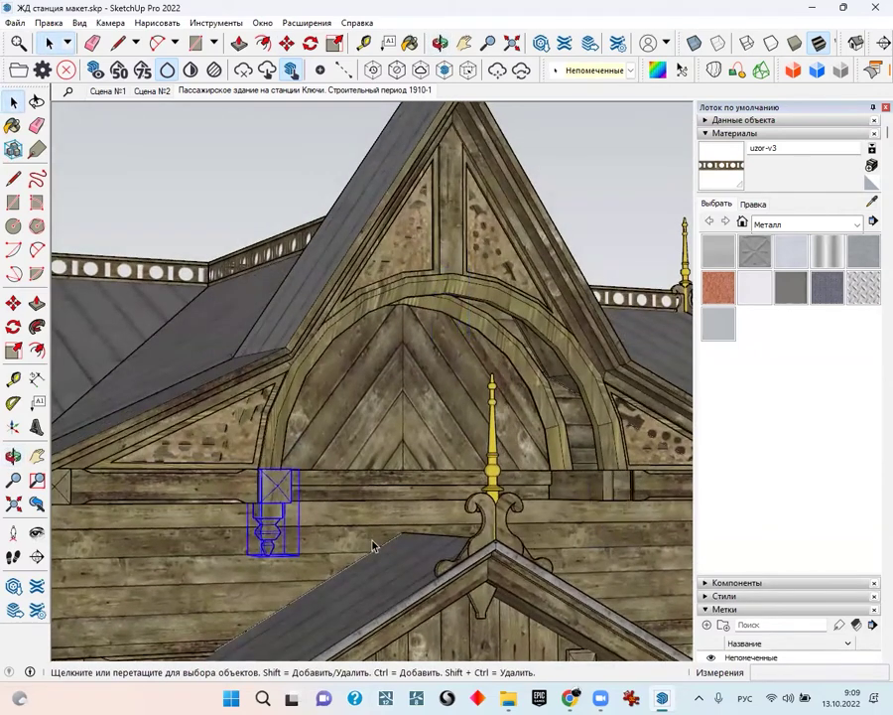
Bring the gable beam end holding the selected bracket into close view
key(m)
scroll(370, 538, down, 3)
mouse_move(242, 545)
middle_down()
mouse_move(445, 506)
mouse_move(443, 477)
mouse_move(313, 504)
mouse_move(233, 468)
middle_up()
scroll(427, 463, up, 2)
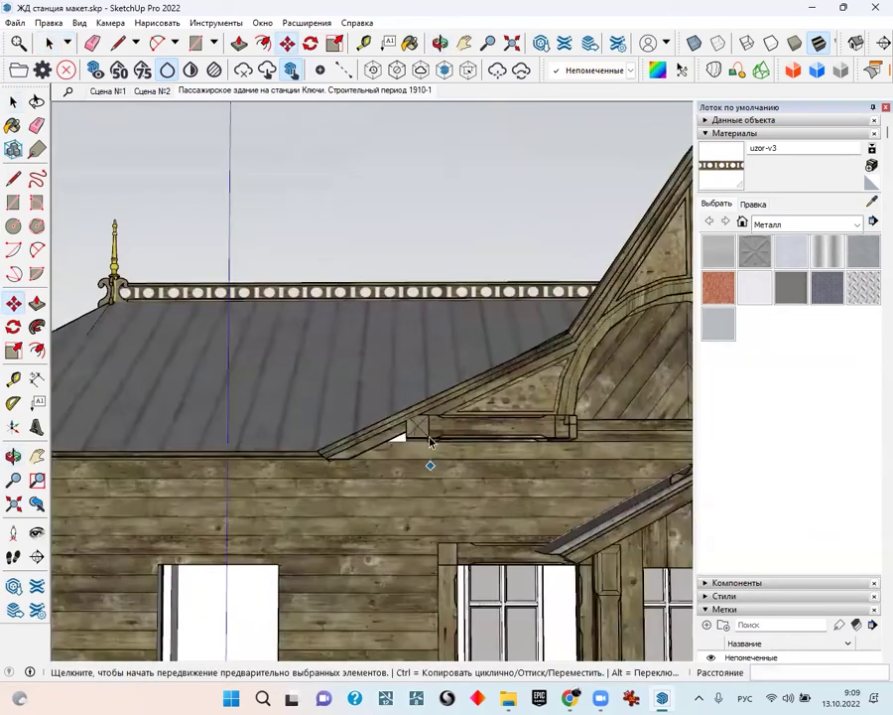
key(space)
scroll(407, 403, up, 3)
mouse_move(407, 403)
middle_down()
mouse_move(337, 328)
mouse_move(473, 373)
mouse_move(298, 442)
middle_up()
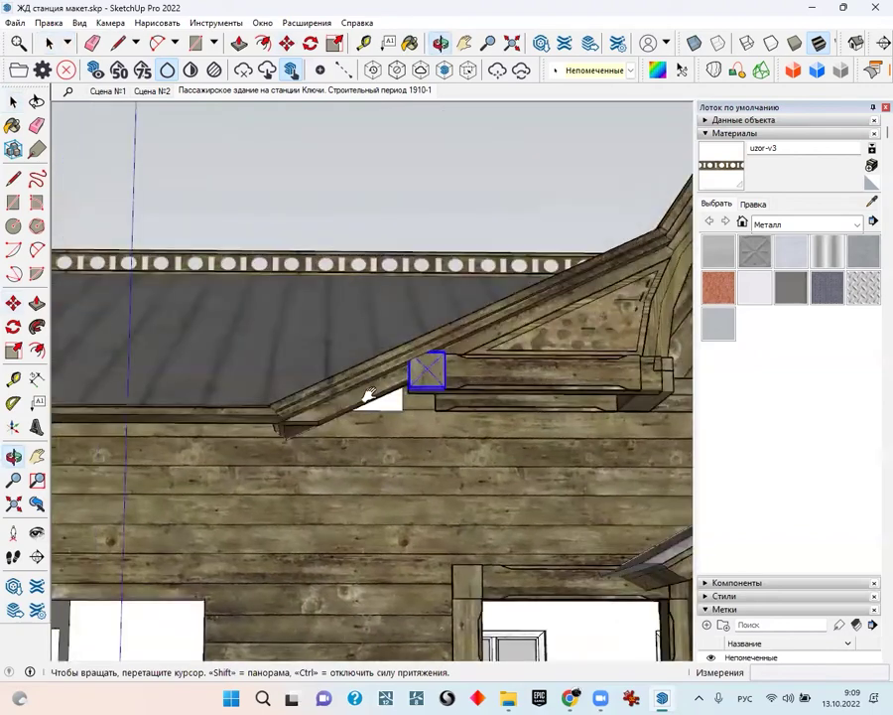
scroll(293, 446, up, 2)
scroll(288, 449, up, 2)
scroll(289, 449, down, 3)
scroll(388, 427, down, 3)
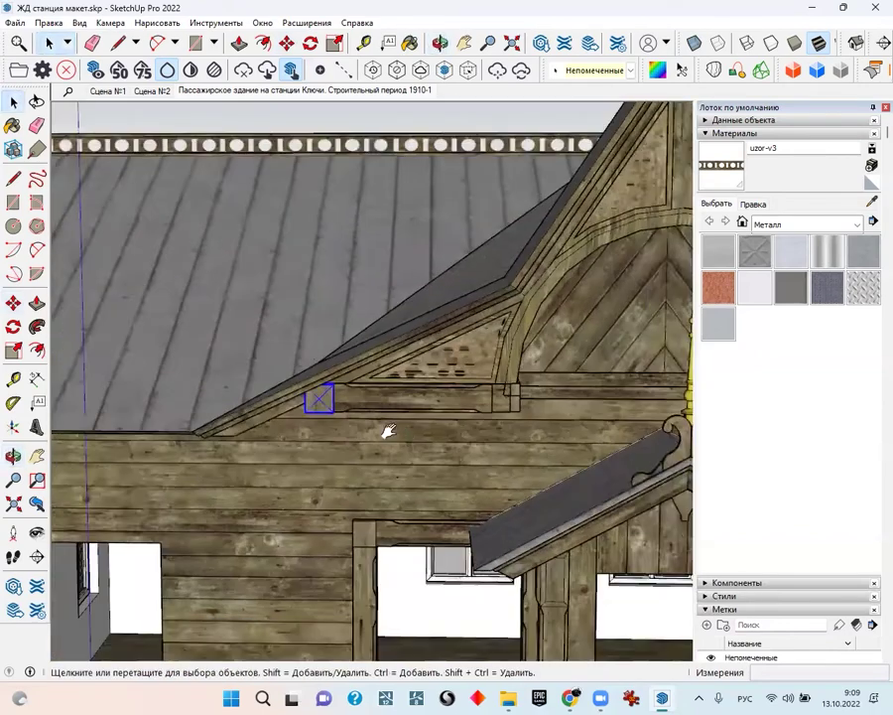
scroll(455, 409, down, 2)
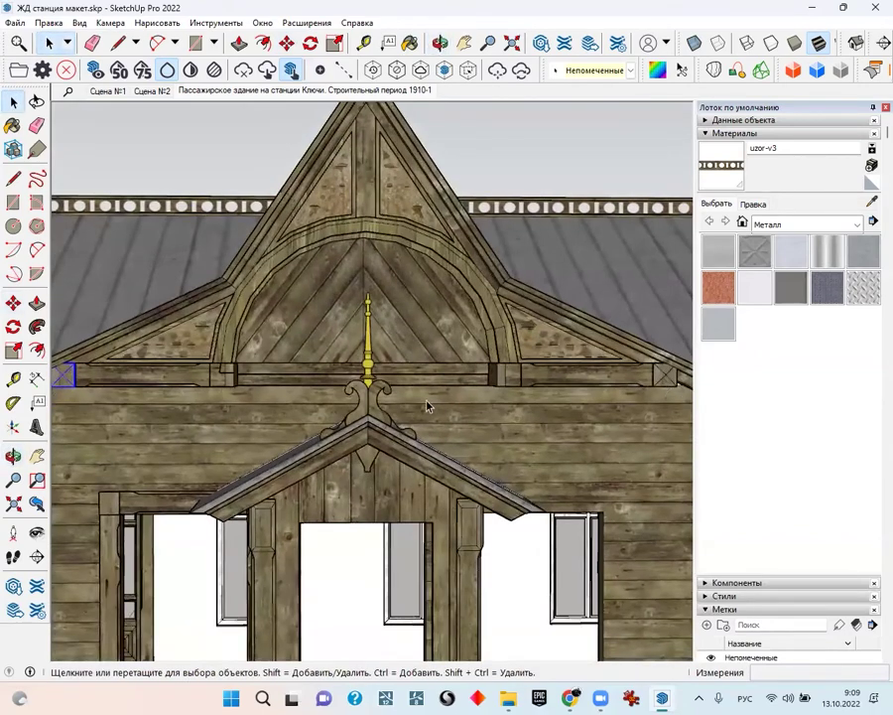
Move the selected beam-end bracket off the gable beam beside the ornament
middle_drag(426, 405, 512, 415)
key(m)
click(426, 433)
scroll(294, 422, down, 2)
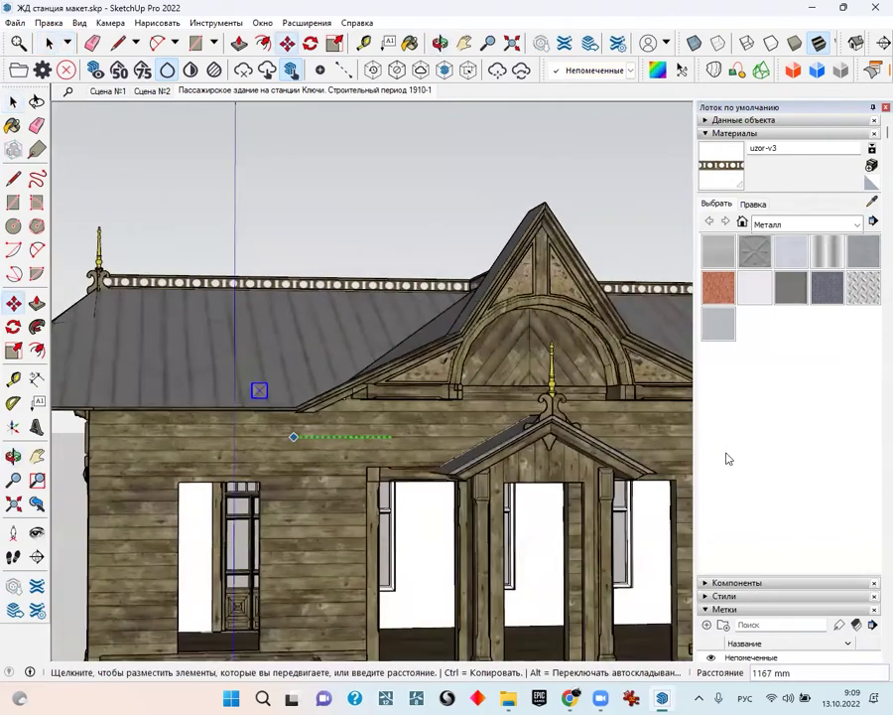
middle_drag(366, 463, 179, 433)
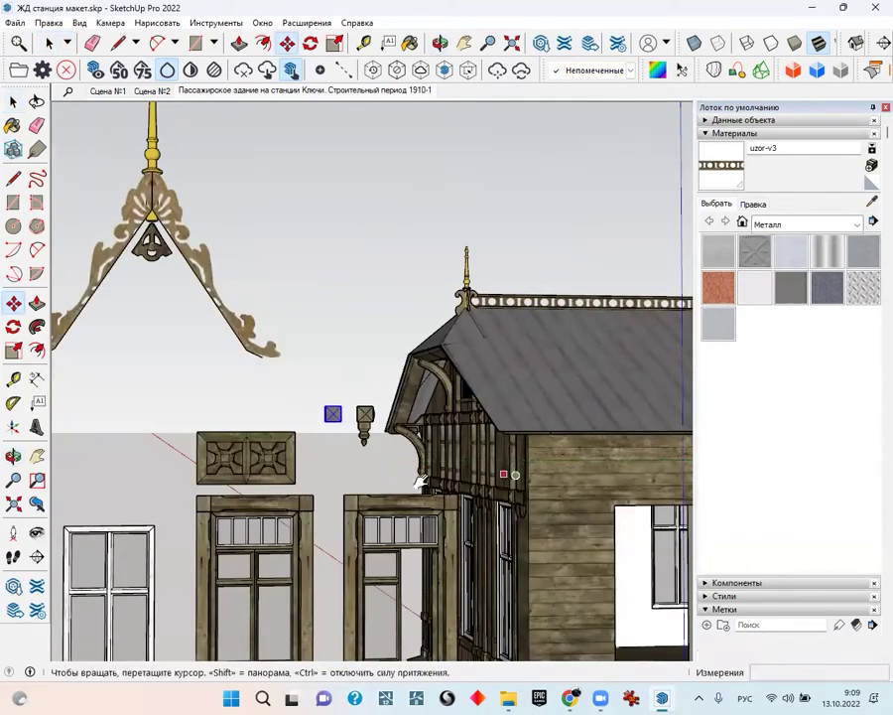
scroll(415, 431, up, 4)
Select the right wing's window group and view the whole station
key(e)
scroll(506, 359, down, 1)
scroll(498, 367, down, 2)
middle_drag(499, 367, 333, 417)
scroll(427, 392, up, 3)
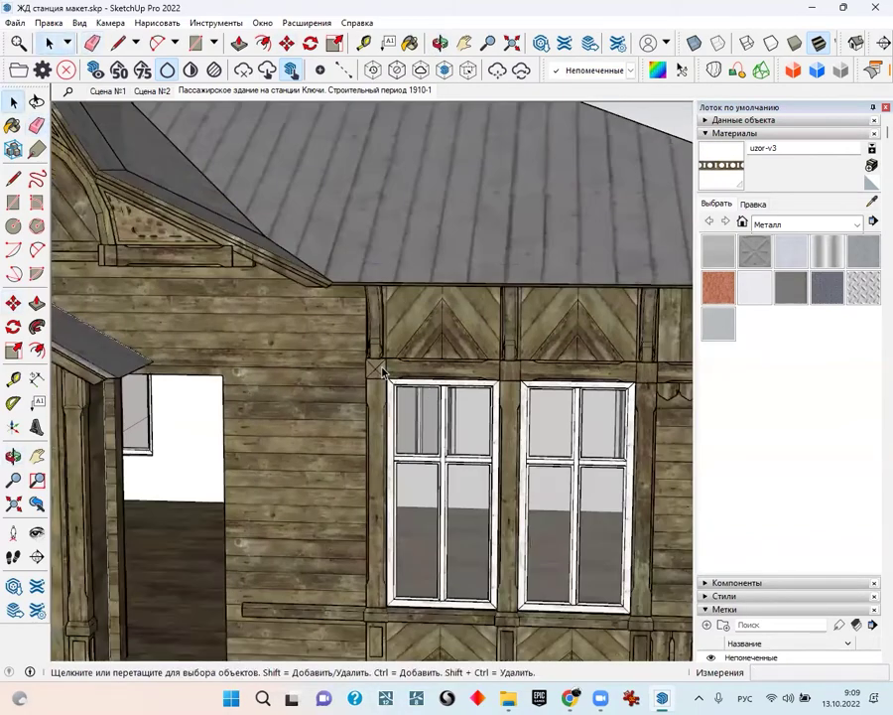
click(382, 370)
scroll(382, 370, down, 2)
scroll(407, 522, down, 2)
middle_drag(407, 522, 612, 540)
Close the materials list and select the window on the right wing
scroll(597, 496, down, 2)
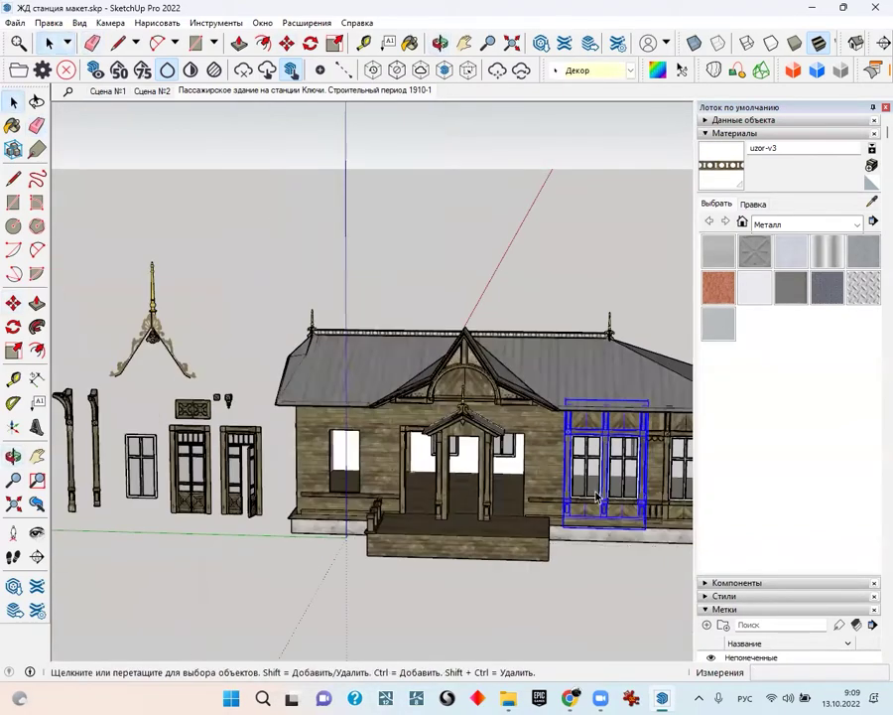
scroll(615, 489, up, 2)
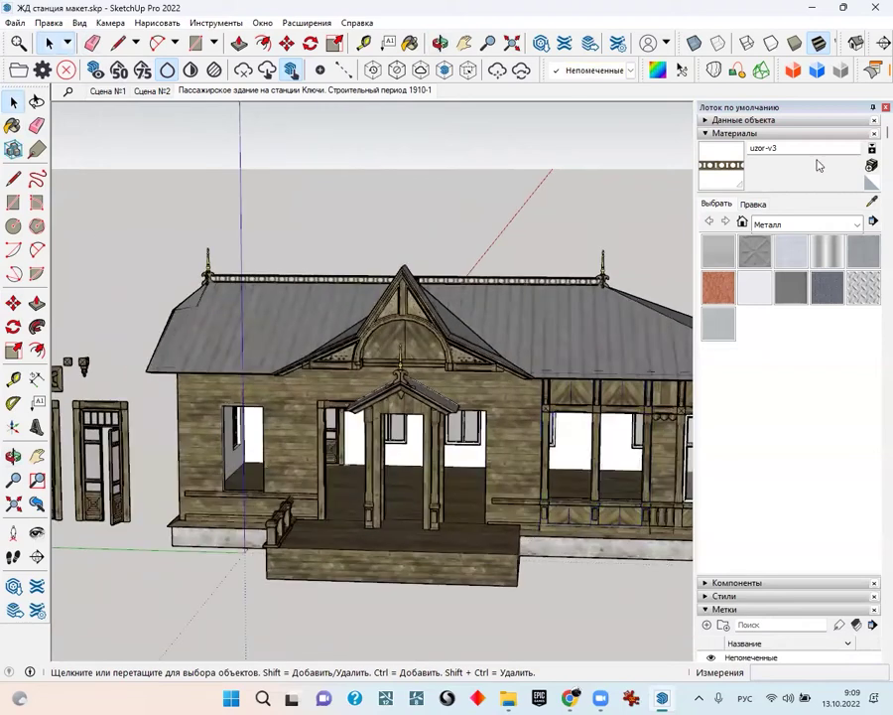
click(873, 111)
scroll(588, 399, up, 2)
scroll(660, 404, up, 3)
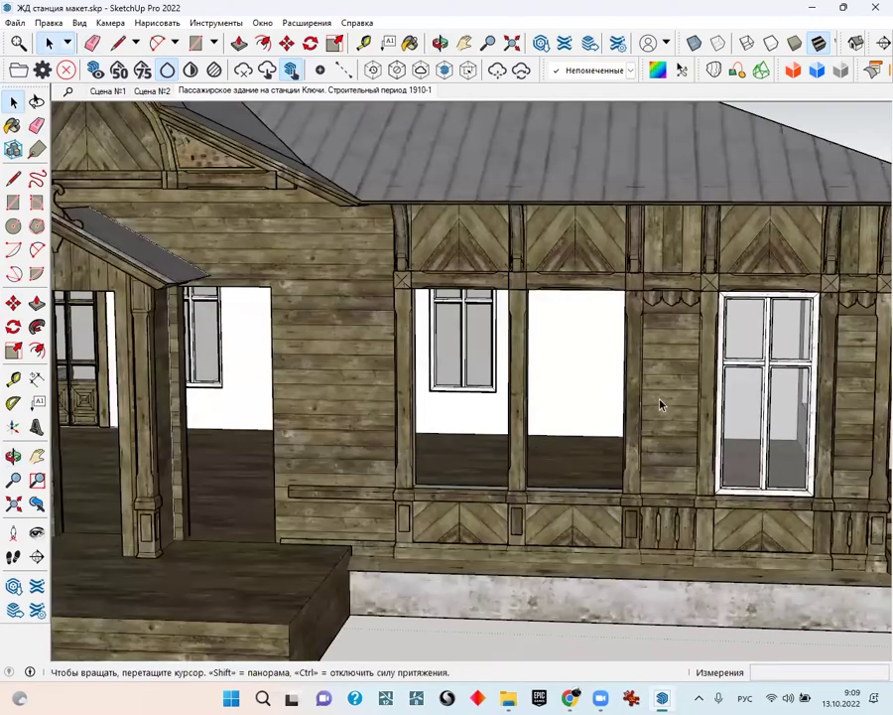
click(661, 404)
Move the right-wing window out and drop it beside the station
scroll(422, 481, down, 2)
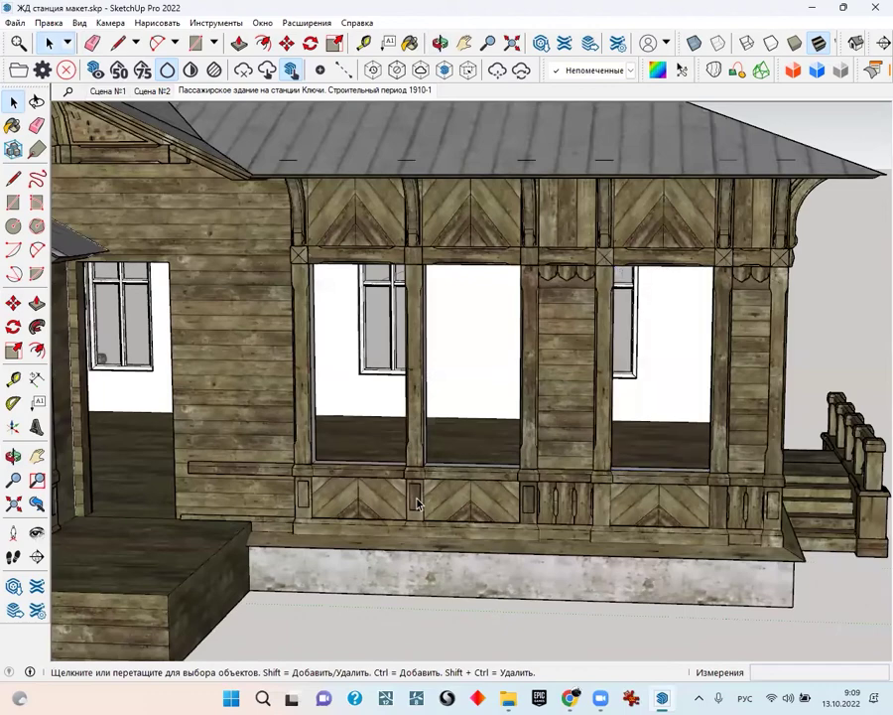
click(425, 500)
middle_drag(425, 501, 548, 514)
scroll(548, 514, down, 3)
key(m)
click(519, 589)
mouse_move(455, 590)
middle_down()
mouse_move(268, 562)
mouse_move(745, 540)
middle_up()
scroll(282, 561, down, 3)
middle_drag(282, 561, 358, 514)
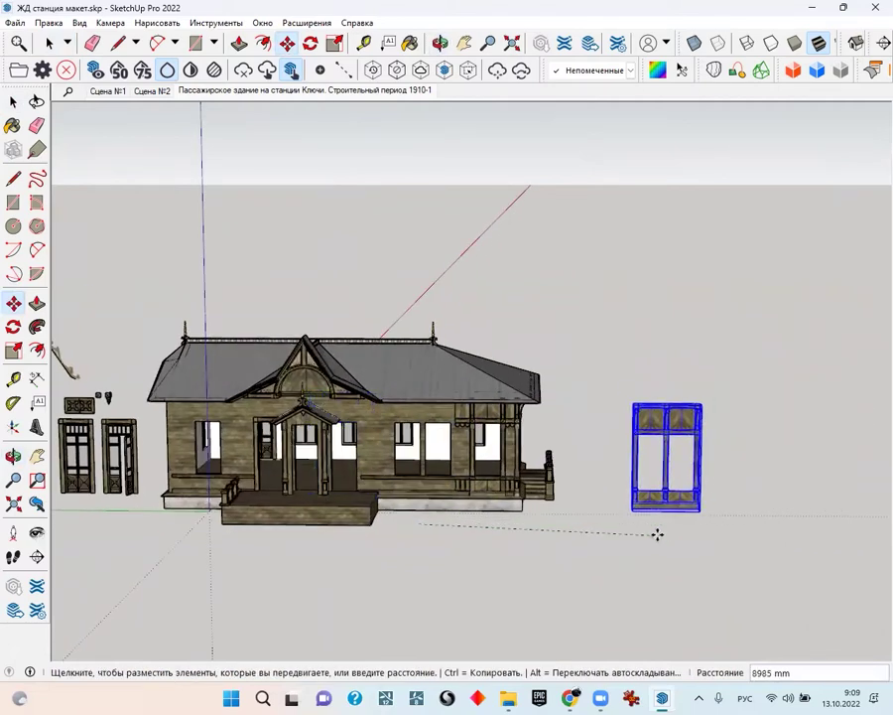
click(627, 520)
scroll(501, 458, up, 3)
scroll(454, 545, up, 4)
key(space)
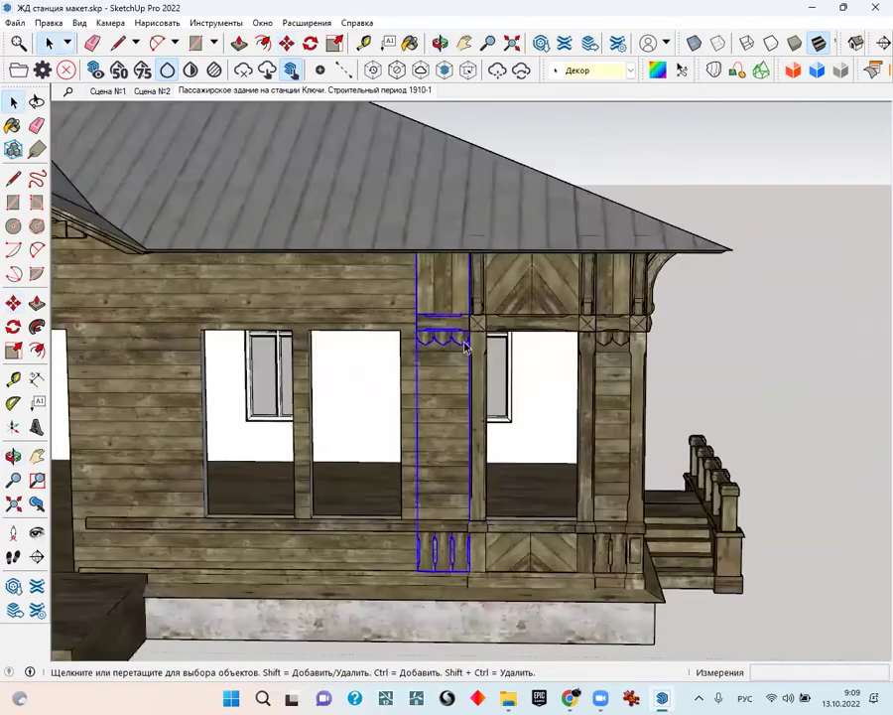
Move the porch frame out to the right of the building
scroll(464, 343, down, 3)
scroll(441, 413, down, 2)
key(m)
click(443, 411)
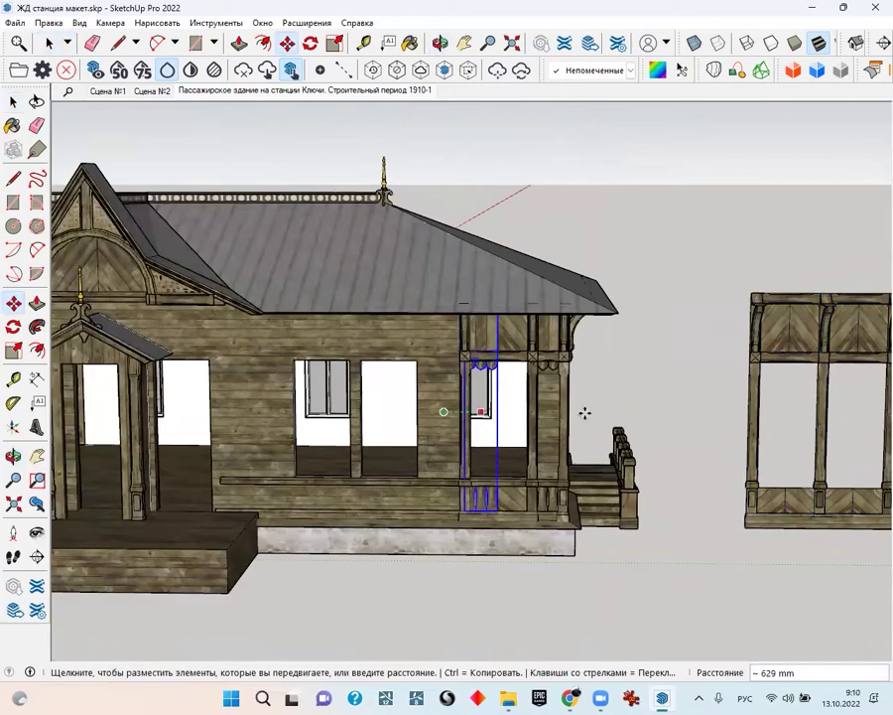
click(699, 413)
key(space)
scroll(268, 348, up, 5)
Move the corner porch frame out of the building
click(265, 350)
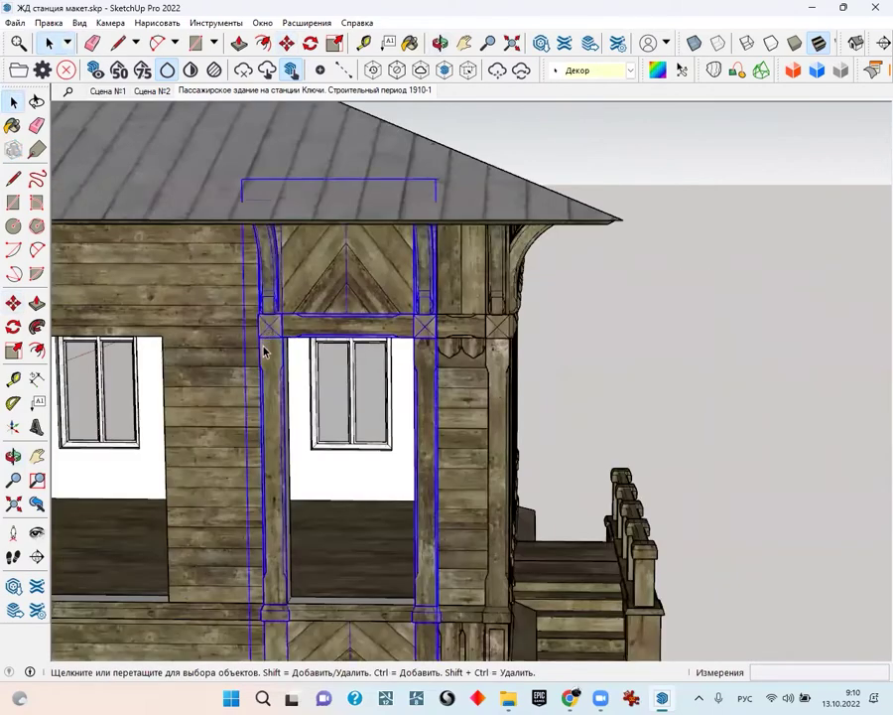
scroll(265, 350, down, 5)
key(m)
click(219, 403)
mouse_move(583, 429)
middle_down()
mouse_move(174, 436)
mouse_move(575, 415)
mouse_move(308, 447)
middle_up()
scroll(554, 408, up, 5)
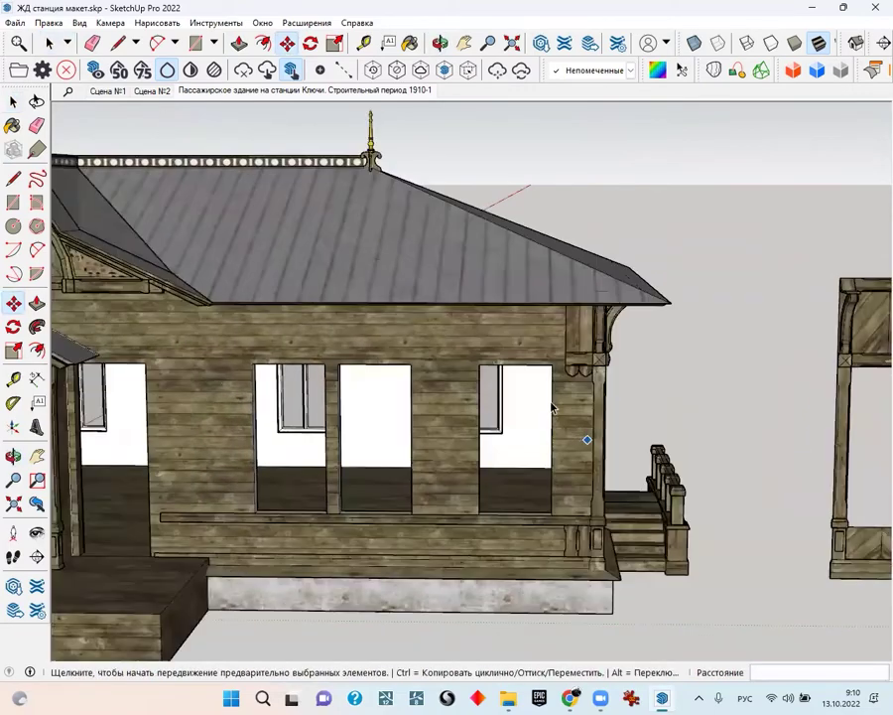
scroll(554, 408, up, 3)
key(space)
Place a column to the right of the frames in the loose-parts row
click(556, 419)
scroll(586, 417, down, 5)
mouse_move(586, 417)
middle_down()
mouse_move(302, 397)
mouse_move(651, 409)
middle_up()
scroll(658, 369, up, 2)
click(664, 359)
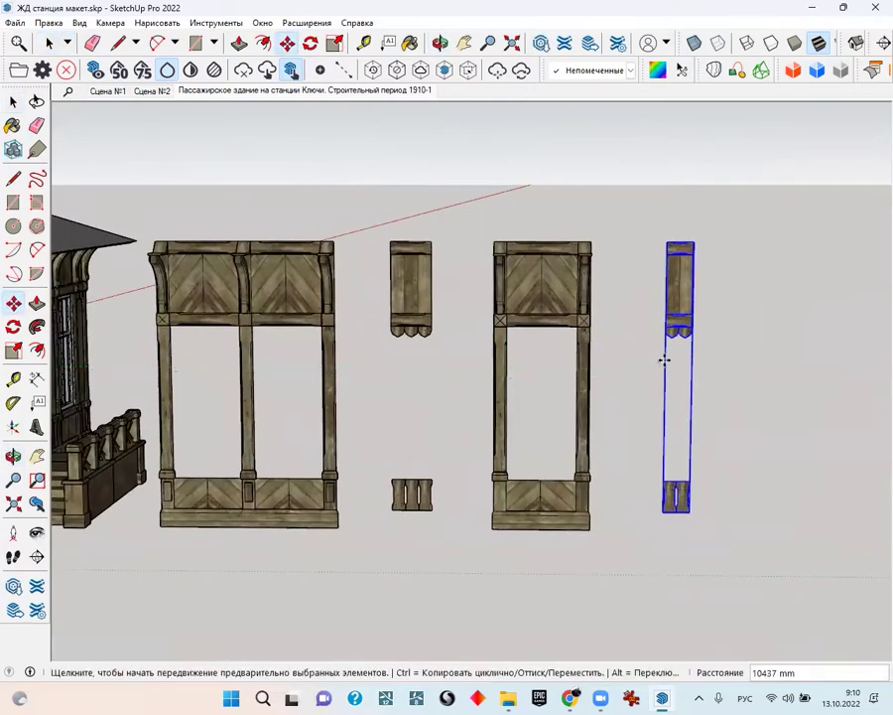
middle_drag(665, 360, 708, 391)
key(space)
scroll(298, 328, up, 4)
Move the corner column out next to the other loose parts
click(275, 332)
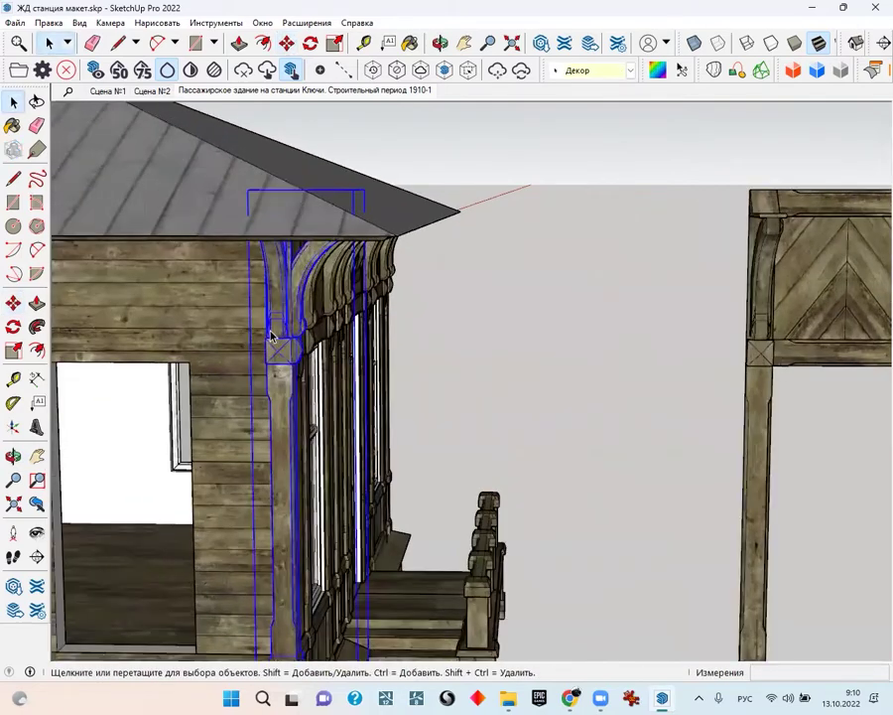
click(245, 403)
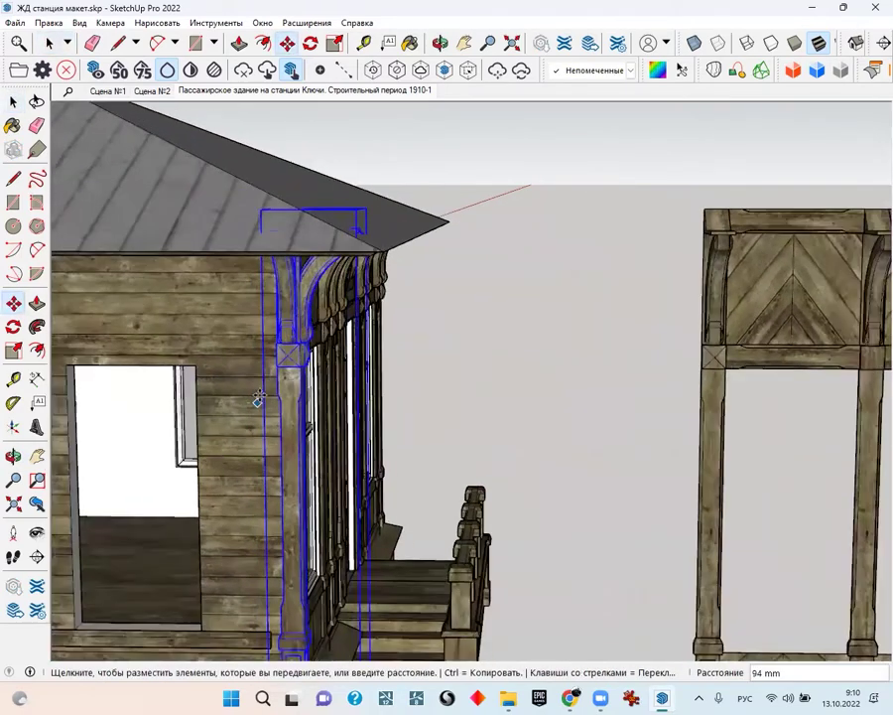
scroll(255, 399, down, 5)
middle_drag(441, 400, 603, 413)
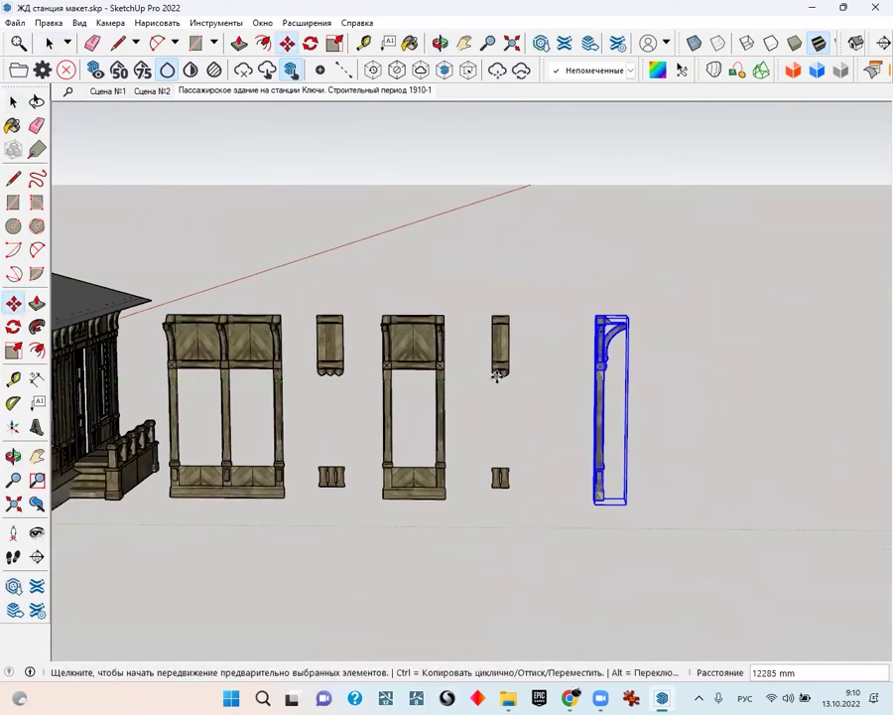
middle_drag(497, 376, 513, 411)
scroll(606, 391, up, 3)
click(610, 391)
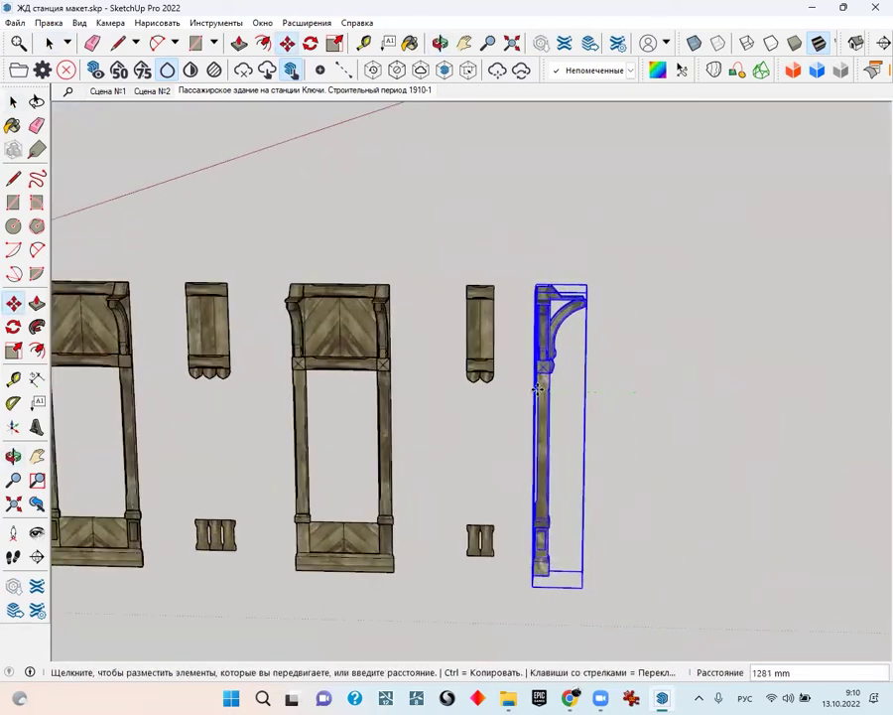
scroll(562, 418, down, 3)
middle_drag(562, 418, 616, 377)
scroll(695, 347, up, 3)
mouse_move(695, 347)
middle_down()
mouse_move(878, 310)
mouse_move(358, 517)
middle_up()
scroll(358, 517, up, 3)
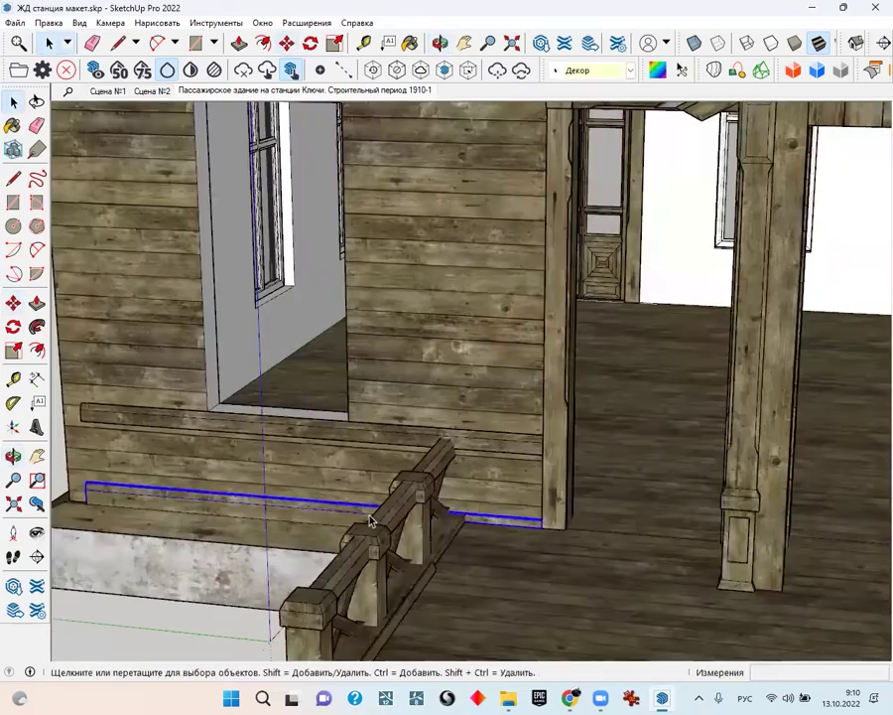
Move the entrance steps away from the building
scroll(369, 520, down, 3)
mouse_move(562, 390)
middle_down()
mouse_move(878, 405)
mouse_move(410, 212)
mouse_move(816, 311)
mouse_move(306, 375)
mouse_move(314, 544)
middle_up()
click(317, 417)
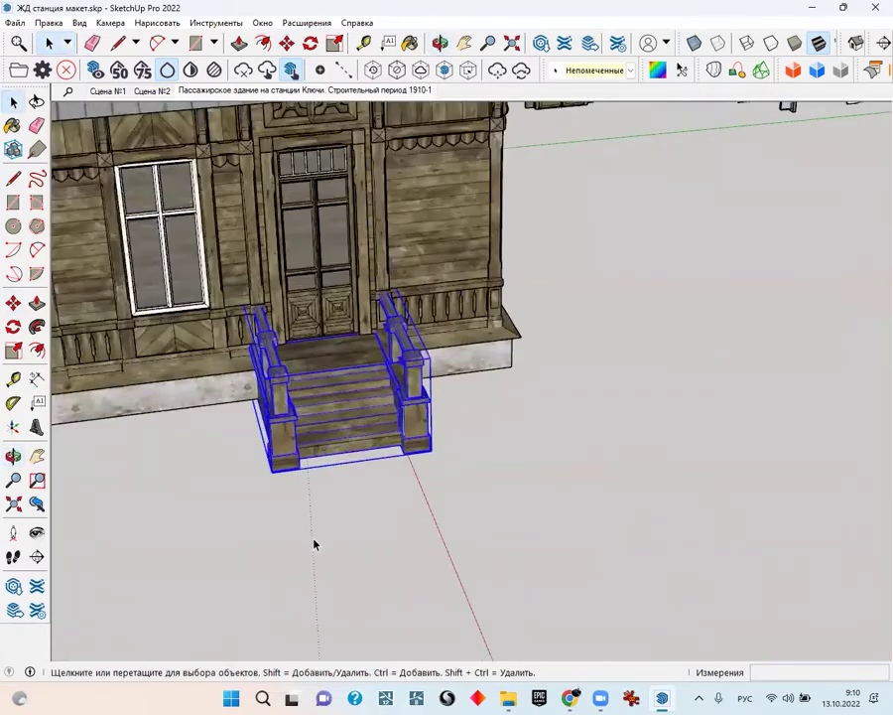
key(m)
click(314, 544)
scroll(467, 516, down, 2)
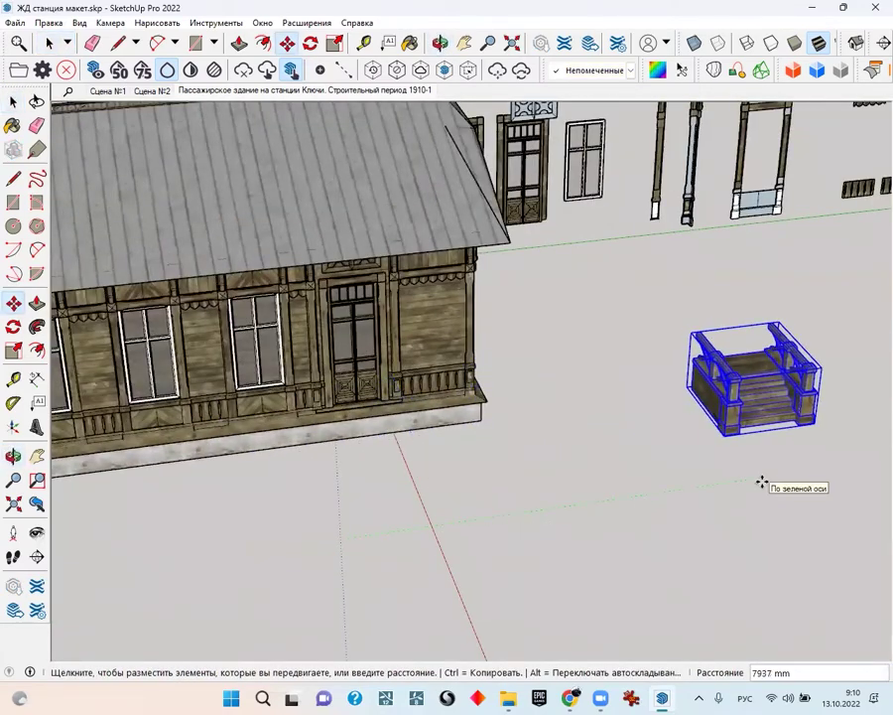
click(762, 482)
key(space)
Pull the glazed double door out of the facade wall into open space
click(318, 337)
scroll(271, 397, up, 2)
scroll(271, 397, up, 2)
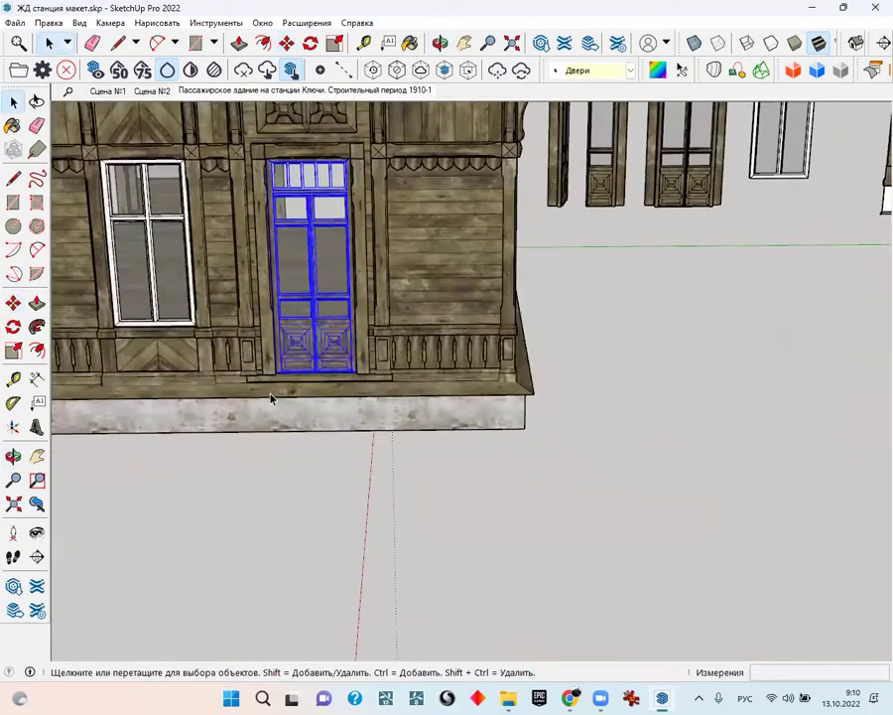
scroll(254, 336, up, 3)
middle_drag(254, 338, 303, 239)
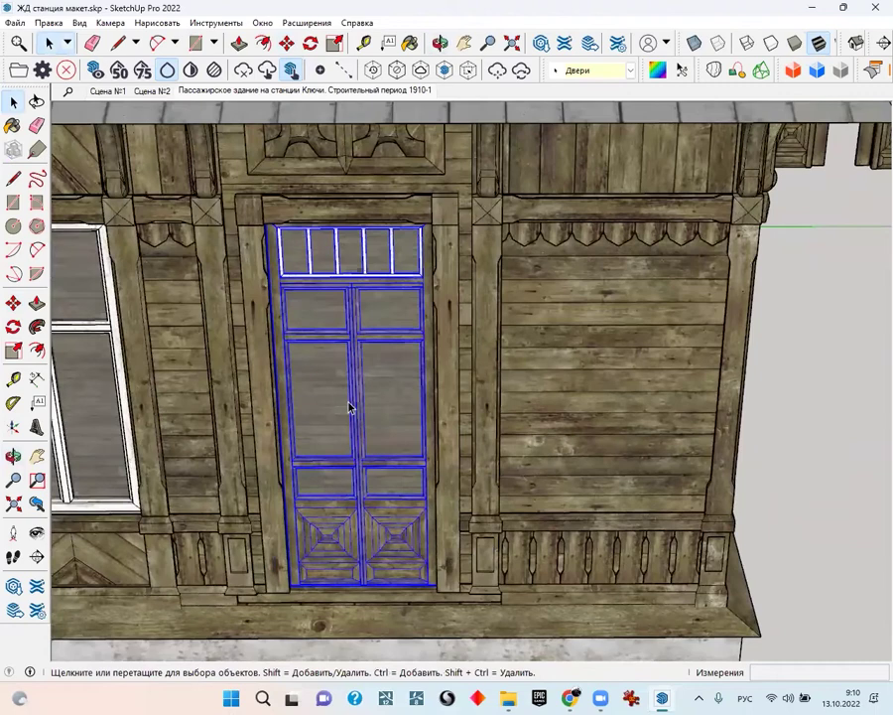
scroll(349, 407, down, 2)
scroll(320, 317, down, 1)
click(277, 305)
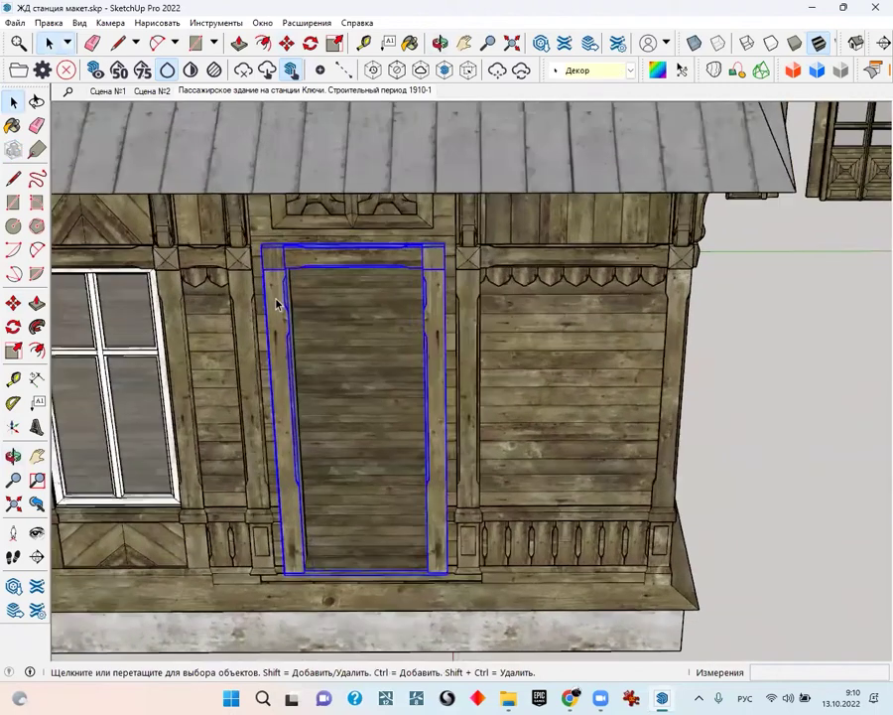
scroll(277, 305, down, 1)
scroll(328, 391, down, 2)
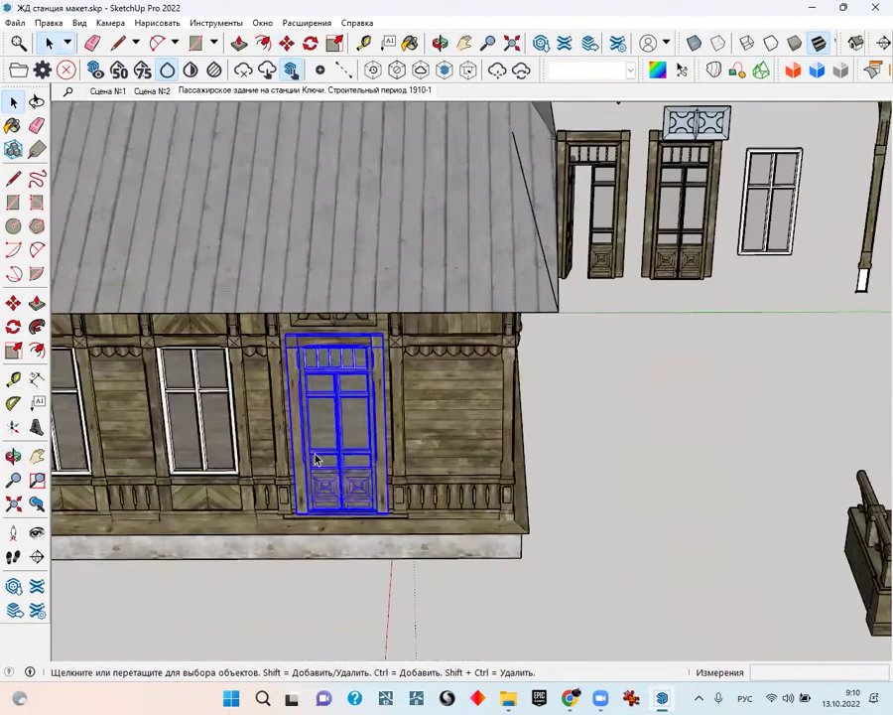
key(m)
click(330, 566)
shift+middle_drag(592, 570, 512, 544)
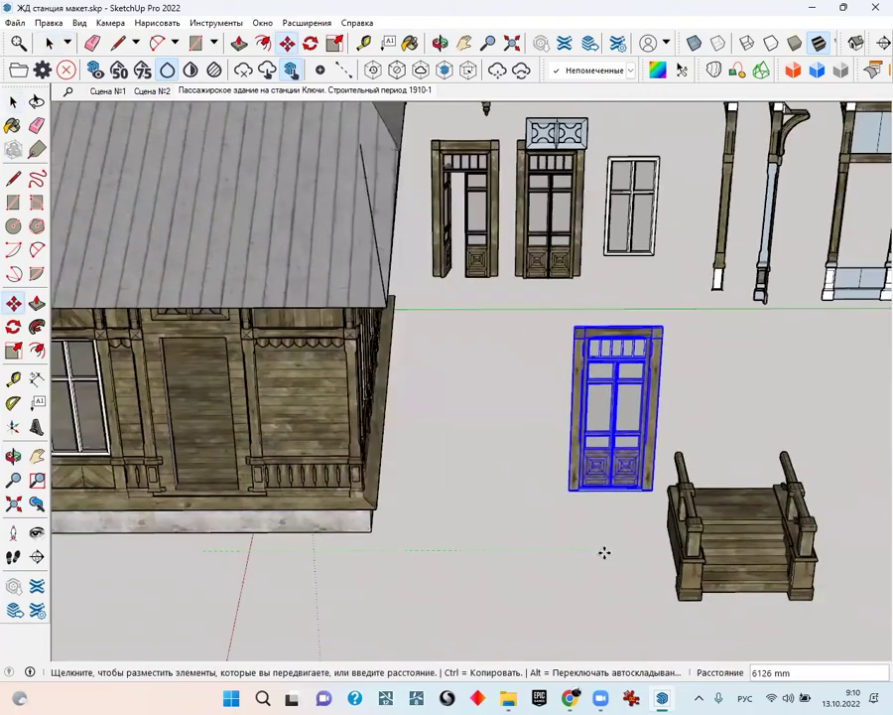
scroll(347, 514, up, 3)
middle_drag(348, 514, 512, 294)
Select the vertical post beside the door and move it off the facade
key(space)
click(510, 294)
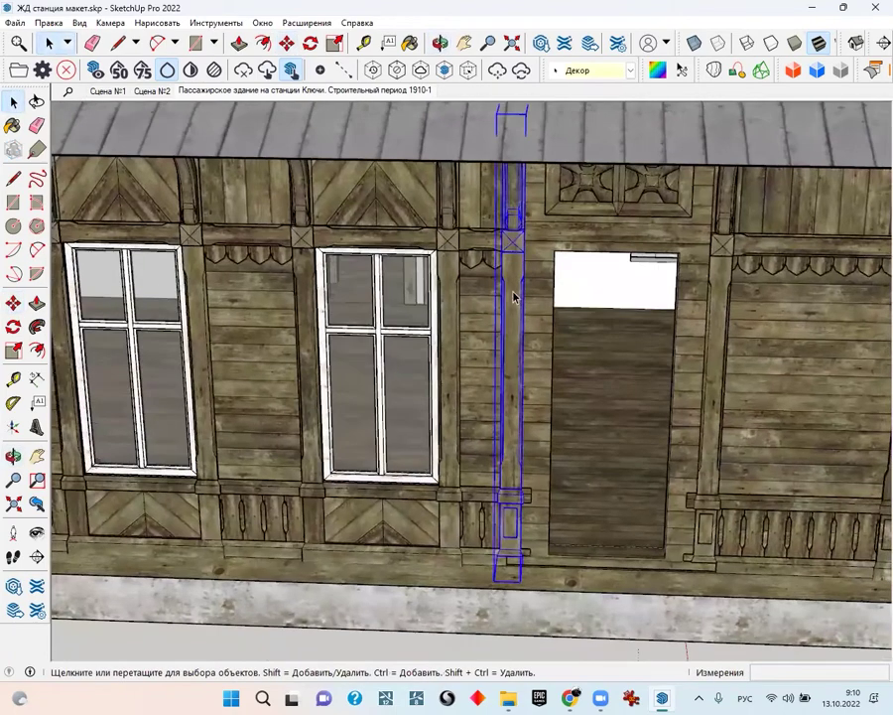
scroll(486, 240, down, 3)
key(m)
click(416, 584)
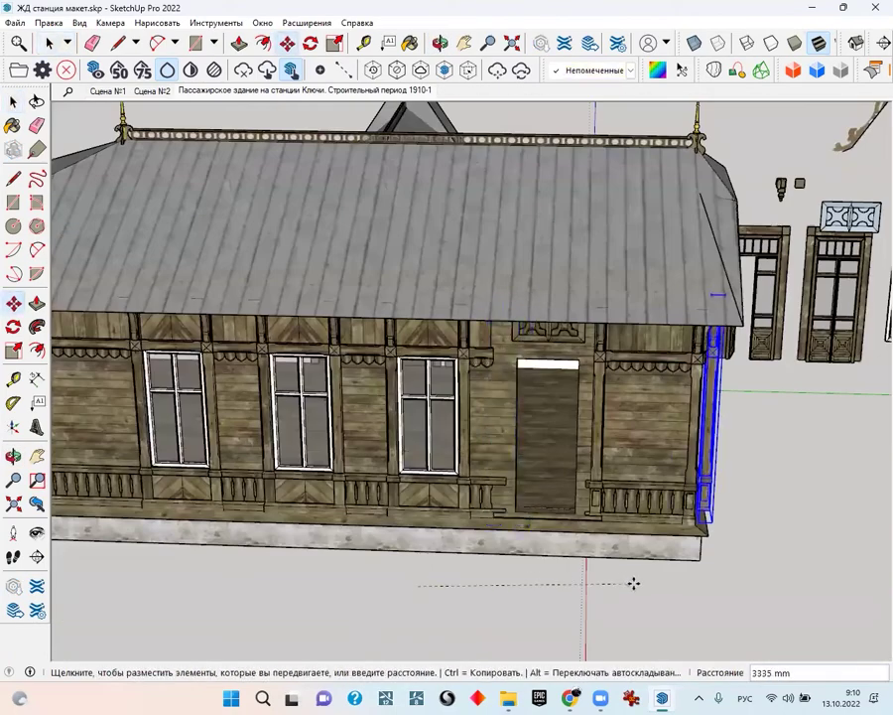
scroll(377, 499, up, 3)
middle_drag(415, 507, 578, 522)
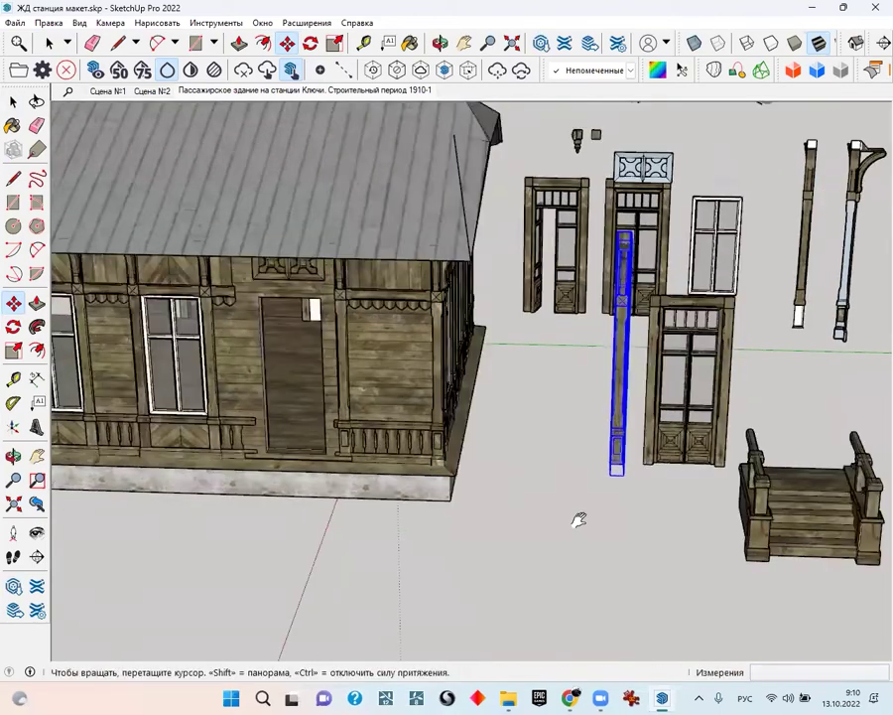
scroll(505, 385, up, 5)
key(r)
scroll(294, 417, up, 3)
scroll(294, 417, up, 2)
middle_drag(294, 417, 421, 387)
Move the tall window frame over to the loose components
click(403, 388)
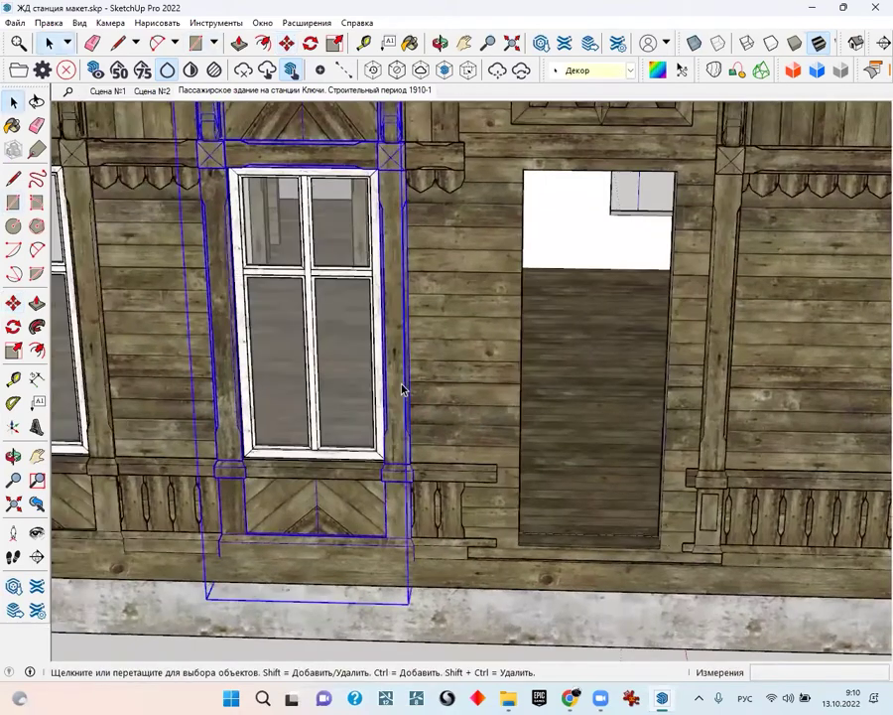
scroll(397, 446, down, 5)
key(m)
scroll(357, 540, down, 3)
key(ctrl+z)
mouse_move(357, 540)
middle_down()
mouse_move(507, 518)
mouse_move(632, 516)
middle_up()
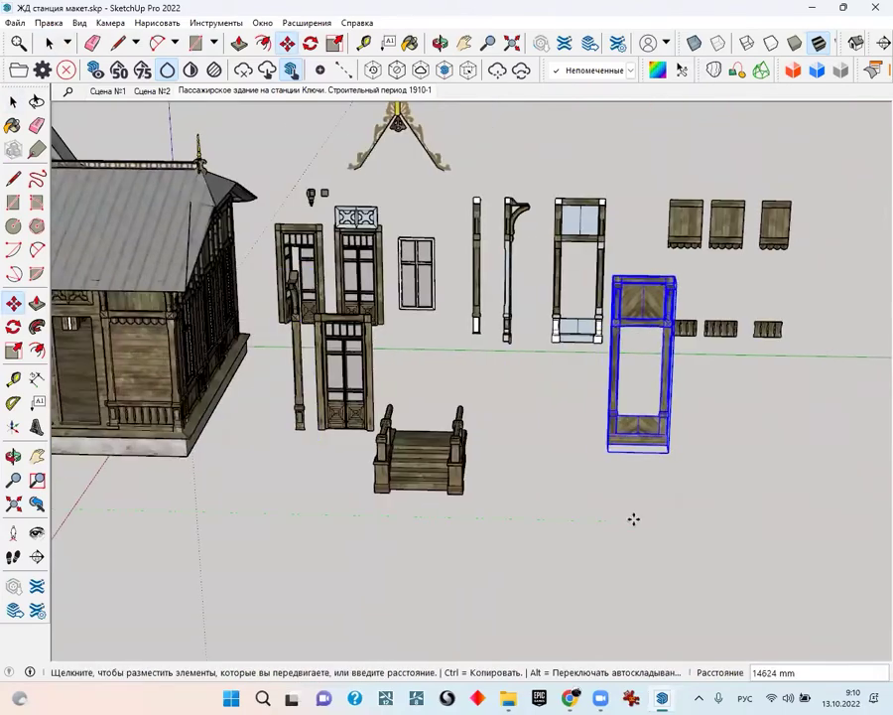
Try moving the element beside the door, then set it back in place
middle_drag(588, 375, 508, 498)
scroll(478, 409, down, 2)
mouse_move(479, 409)
middle_down()
mouse_move(784, 322)
mouse_move(116, 281)
mouse_move(425, 373)
middle_up()
scroll(784, 322, up, 5)
scroll(116, 281, up, 3)
scroll(425, 373, up, 3)
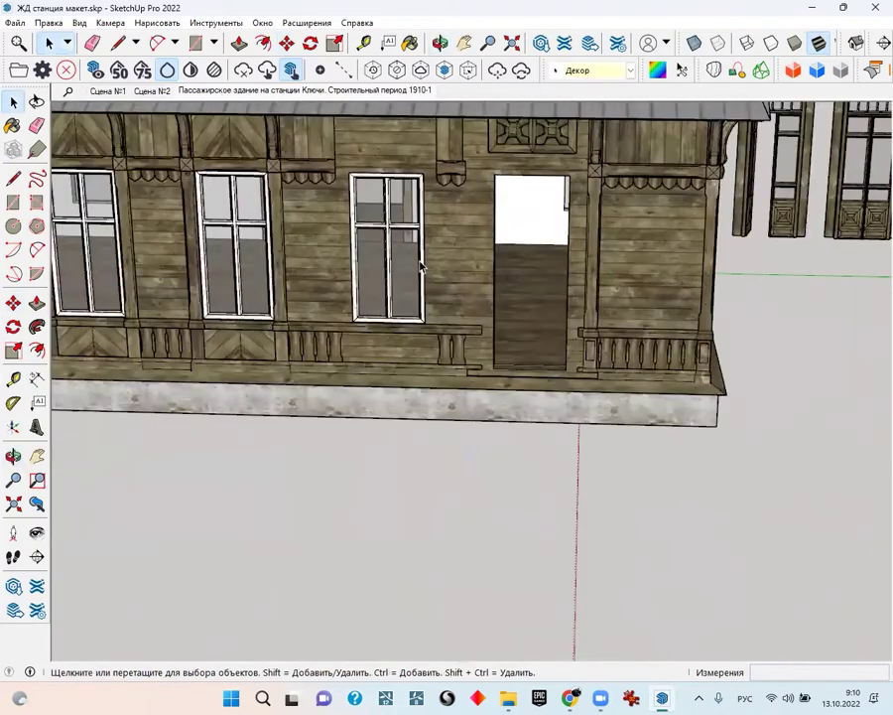
scroll(425, 374, up, 2)
key(m)
scroll(425, 373, down, 2)
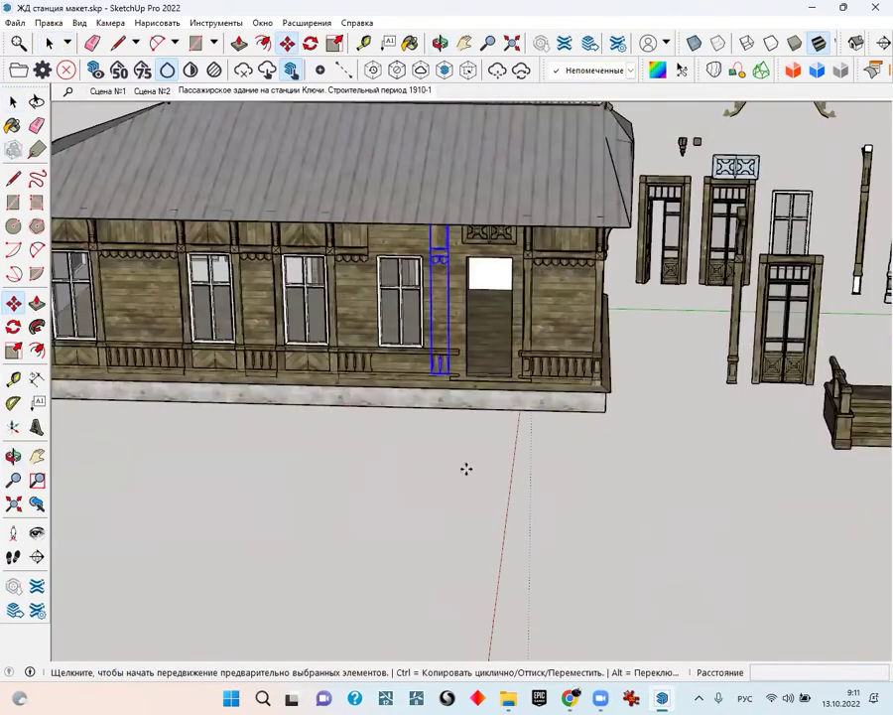
click(466, 468)
middle_drag(740, 476, 679, 490)
click(679, 490)
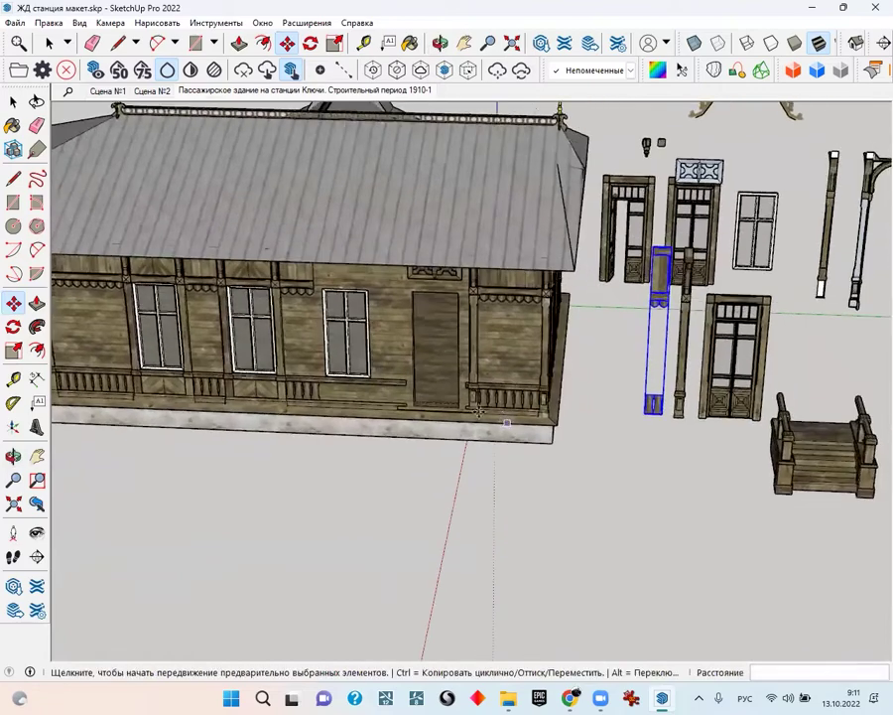
Undo that and move the column beside the door into the loose parts
key(space)
scroll(679, 490, up, 2)
key(ctrl+z)
scroll(456, 457, down, 2)
key(m)
click(442, 518)
mouse_move(654, 518)
middle_down()
mouse_move(415, 506)
mouse_move(363, 469)
mouse_move(391, 359)
middle_up()
click(376, 512)
key(space)
Move the porch section beside the door out to the right
click(417, 377)
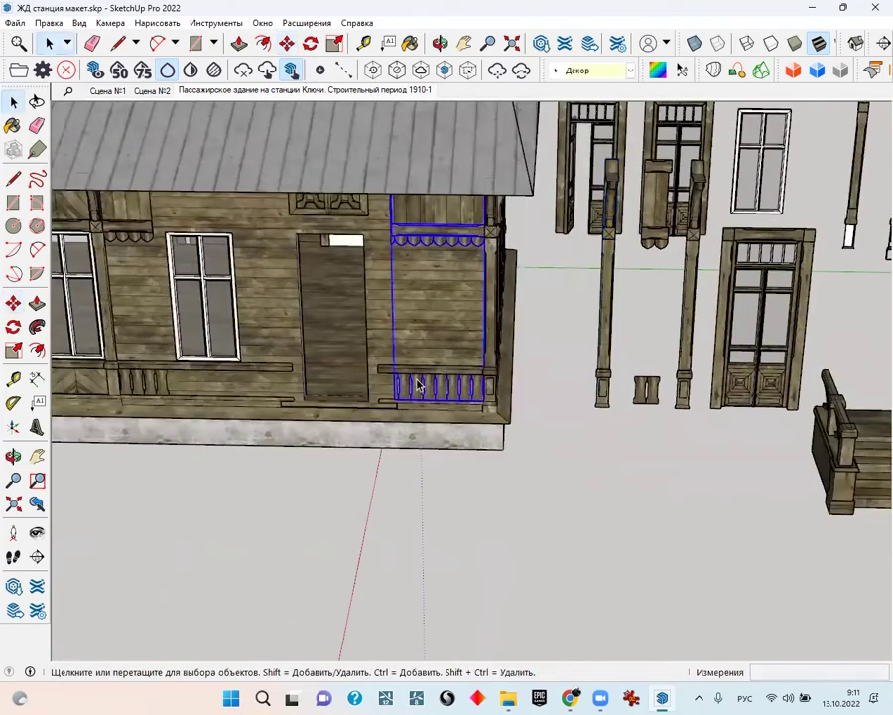
scroll(406, 463, down, 2)
key(m)
click(406, 464)
middle_drag(588, 505, 327, 496)
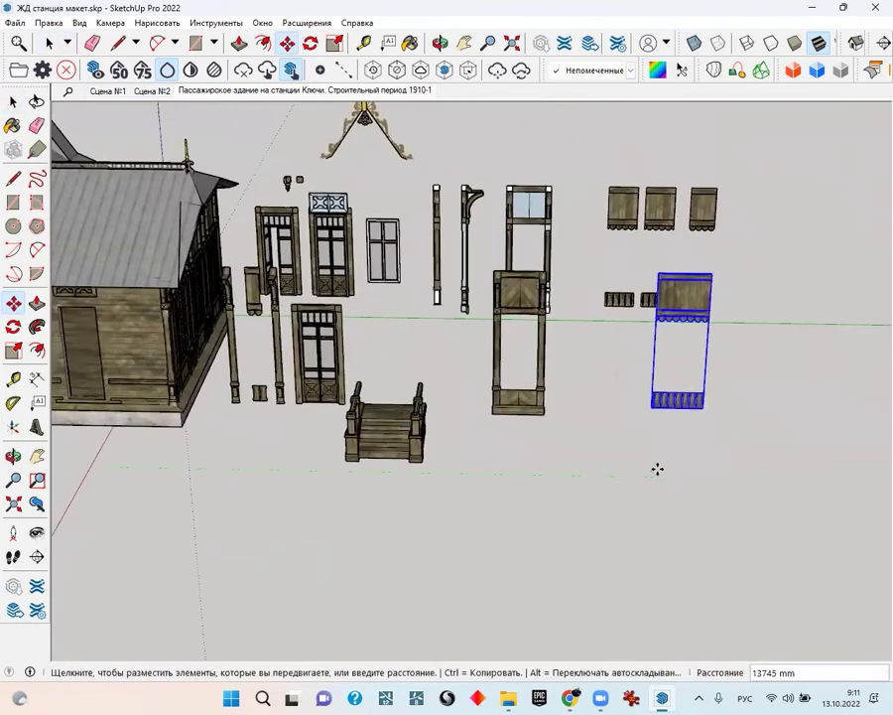
middle_drag(506, 457, 509, 467)
scroll(509, 469, up, 3)
key(space)
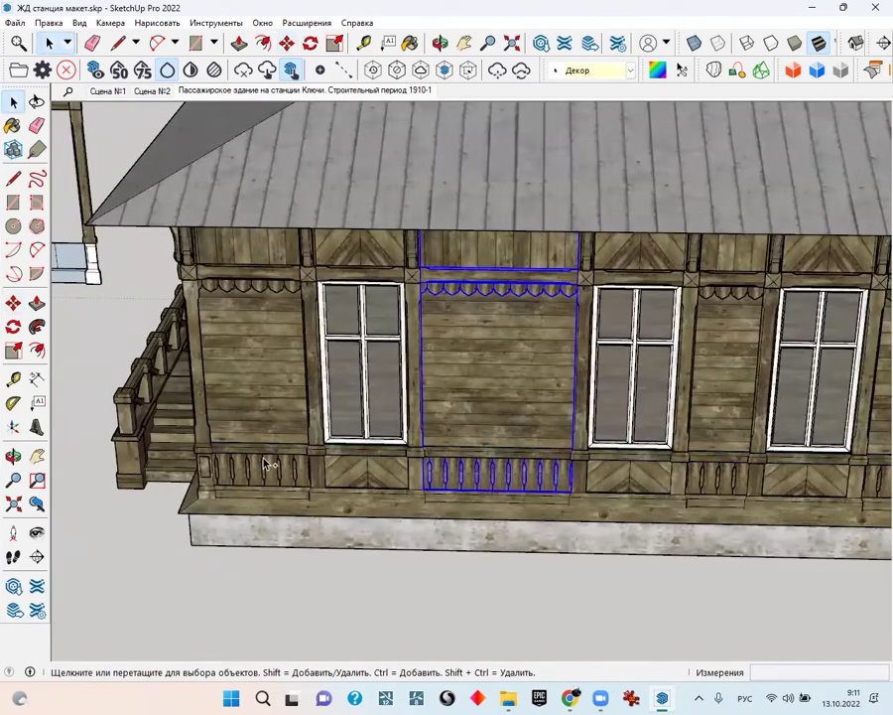
Move the selected decor pieces away from the building and set them down beside it
middle_drag(430, 407, 532, 344)
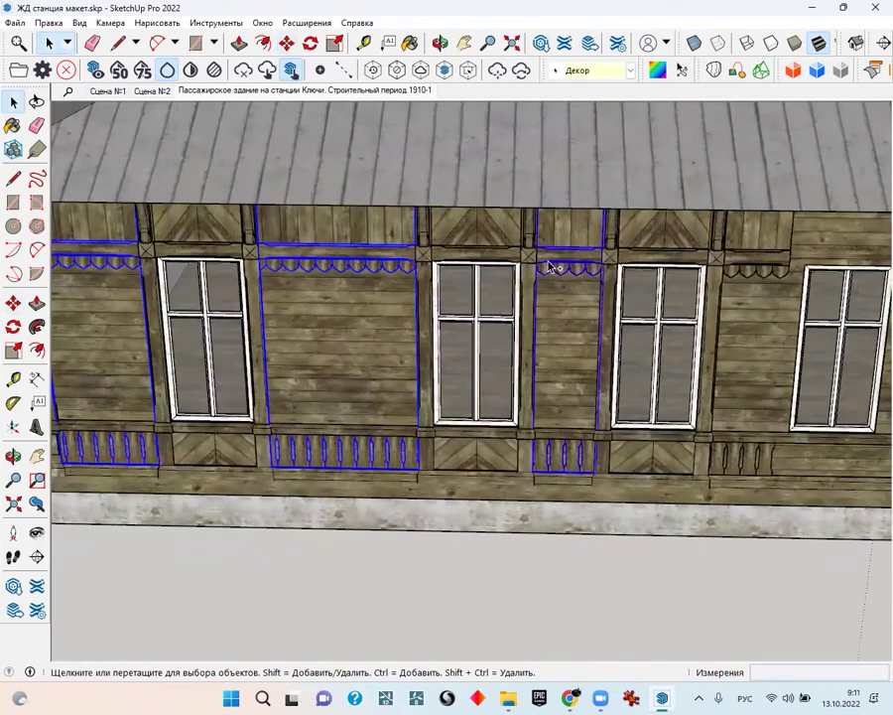
middle_drag(551, 266, 626, 290)
scroll(615, 437, down, 2)
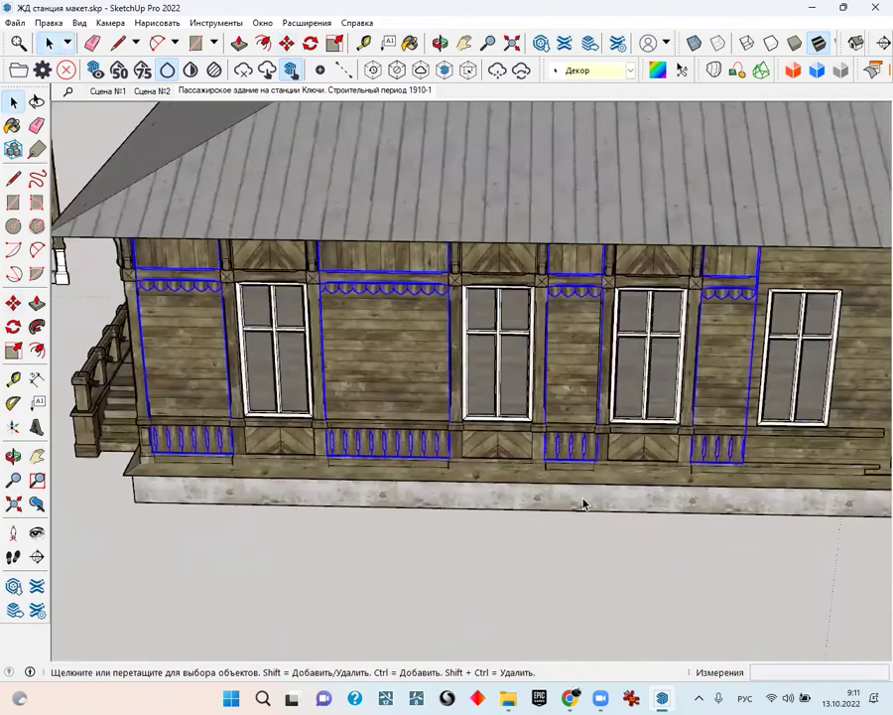
key(m)
scroll(567, 578, down, 2)
click(567, 577)
middle_drag(567, 577, 733, 566)
scroll(427, 593, up, 2)
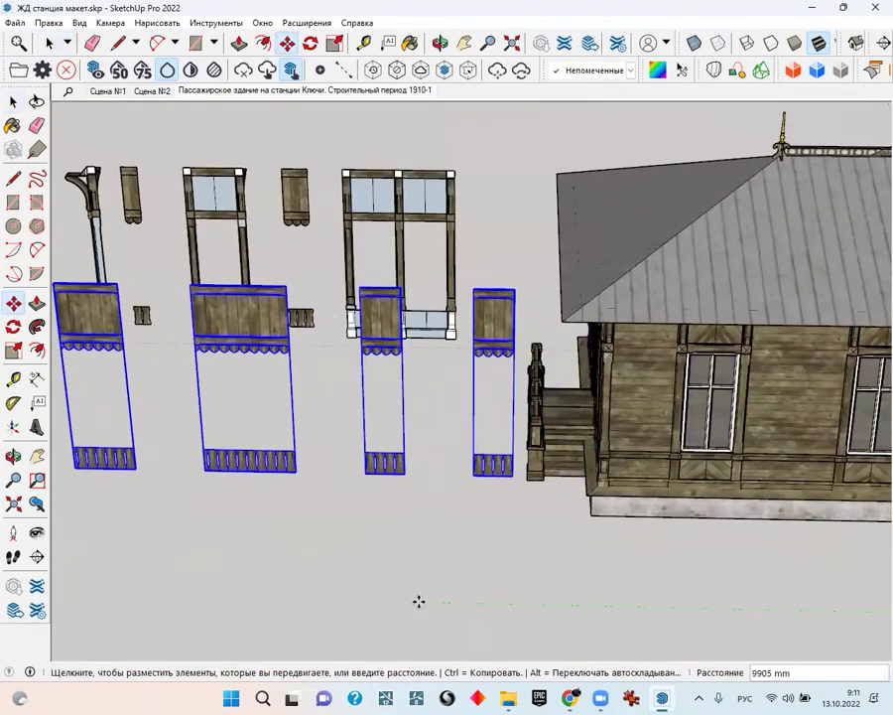
click(417, 597)
key(space)
Shift the decor panel leftward so it sits among the loose parts
scroll(385, 466, up, 2)
scroll(378, 447, down, 3)
shift+middle_drag(364, 437, 462, 497)
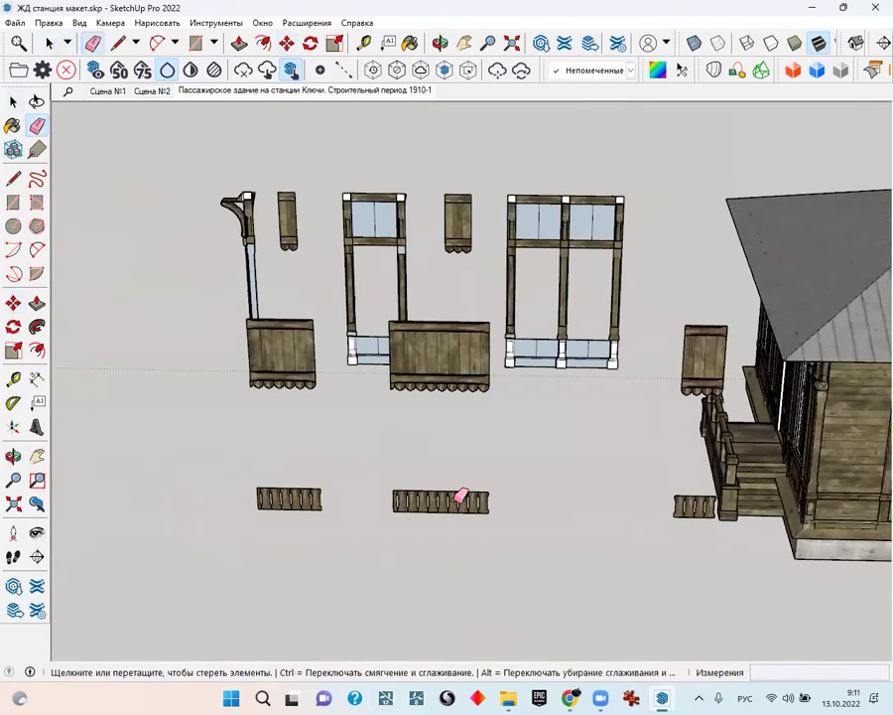
click(647, 596)
click(483, 609)
key(space)
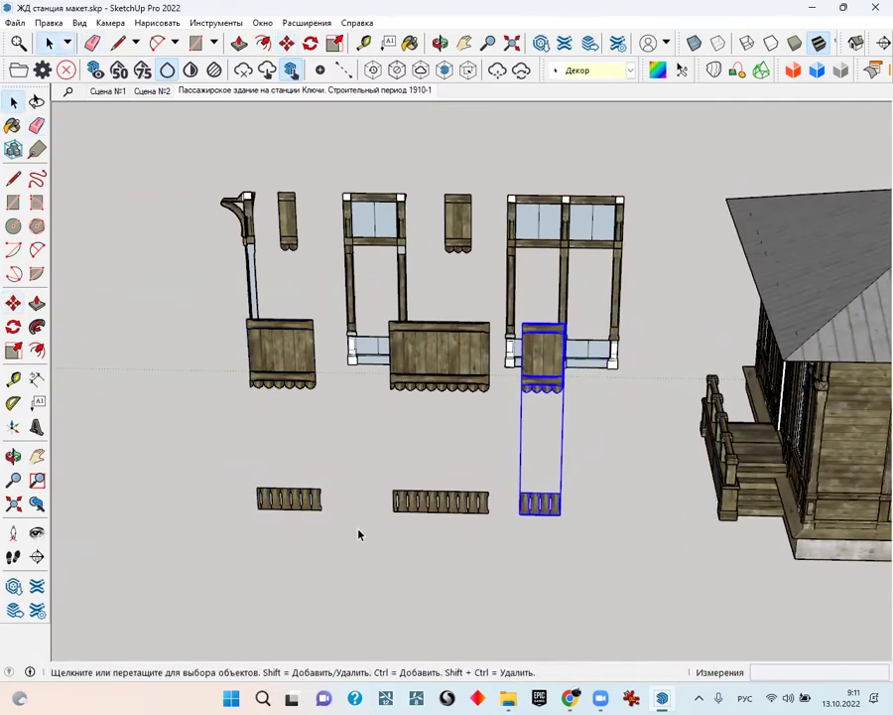
Move the building's corner post over to the loose parts
middle_drag(360, 533, 349, 463)
scroll(449, 449, up, 3)
click(406, 458)
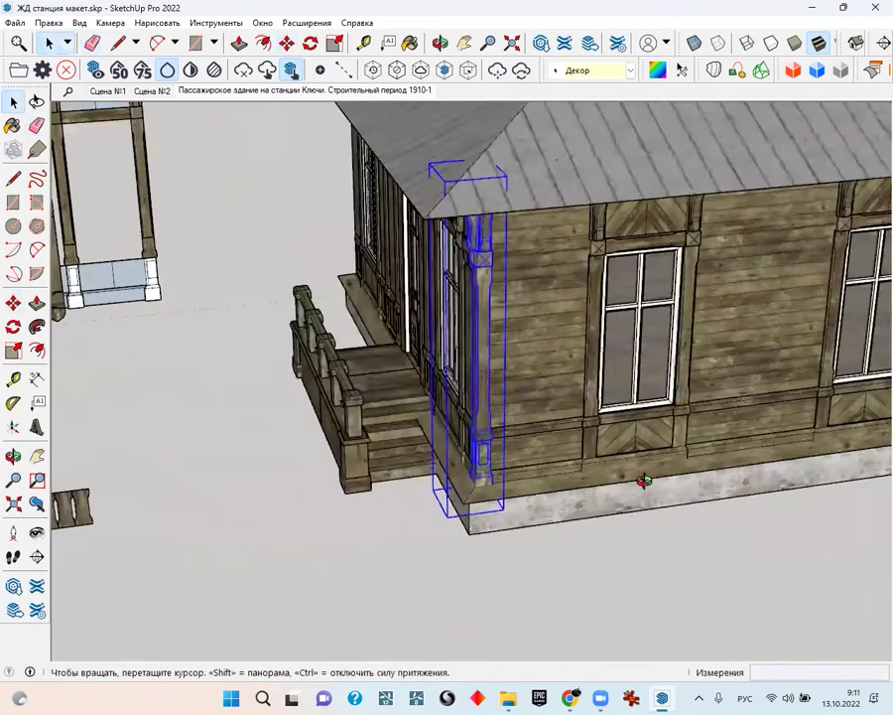
middle_drag(406, 459, 463, 485)
scroll(439, 509, down, 3)
key(m)
click(438, 509)
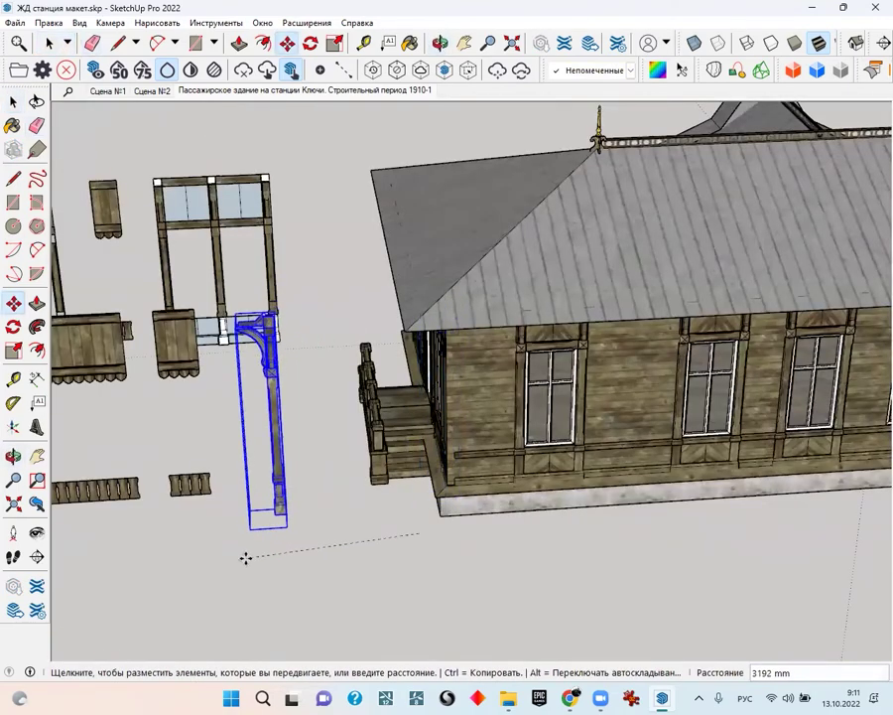
click(250, 541)
middle_drag(252, 534, 377, 298)
key(space)
scroll(544, 437, up, 5)
Erase the trim assemblies around the side-wall window
click(544, 437)
mouse_move(544, 437)
middle_down()
mouse_move(468, 441)
mouse_move(280, 425)
middle_up()
click(335, 410)
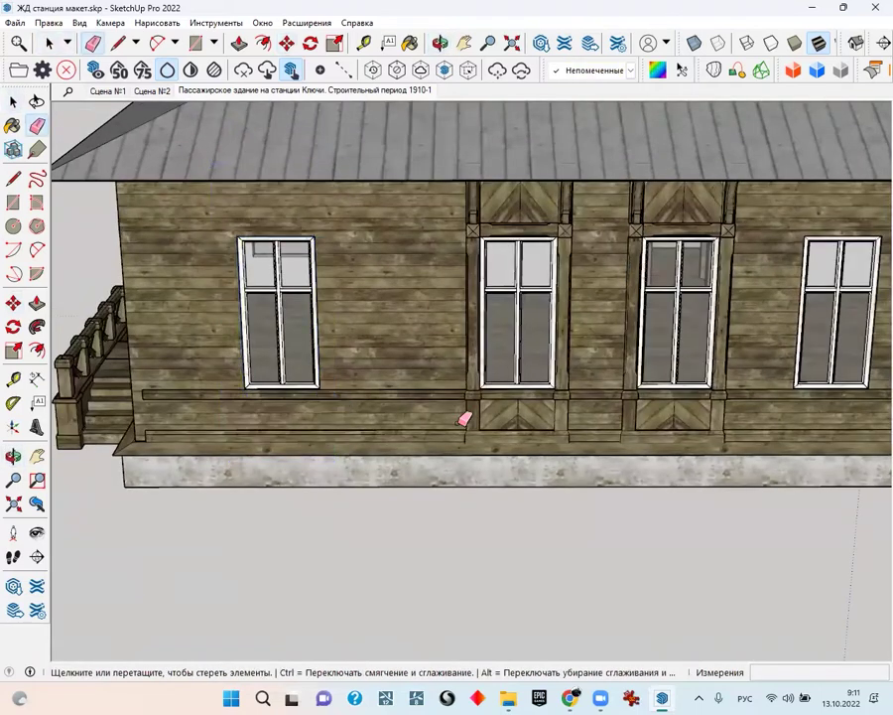
click(465, 412)
Carry the window surround over to the loose parts row
middle_drag(578, 427, 337, 383)
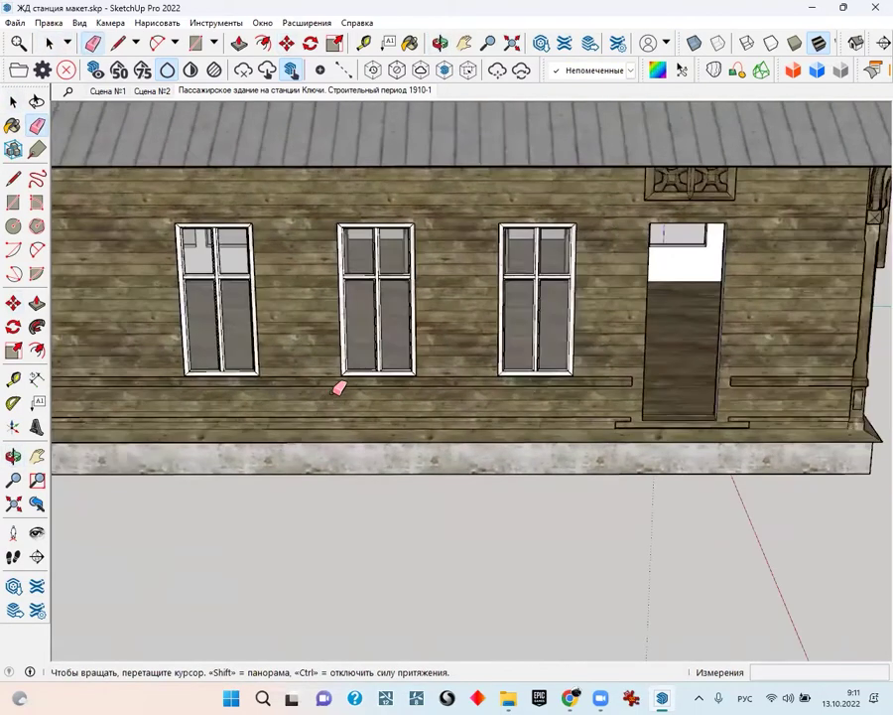
scroll(351, 395, down, 2)
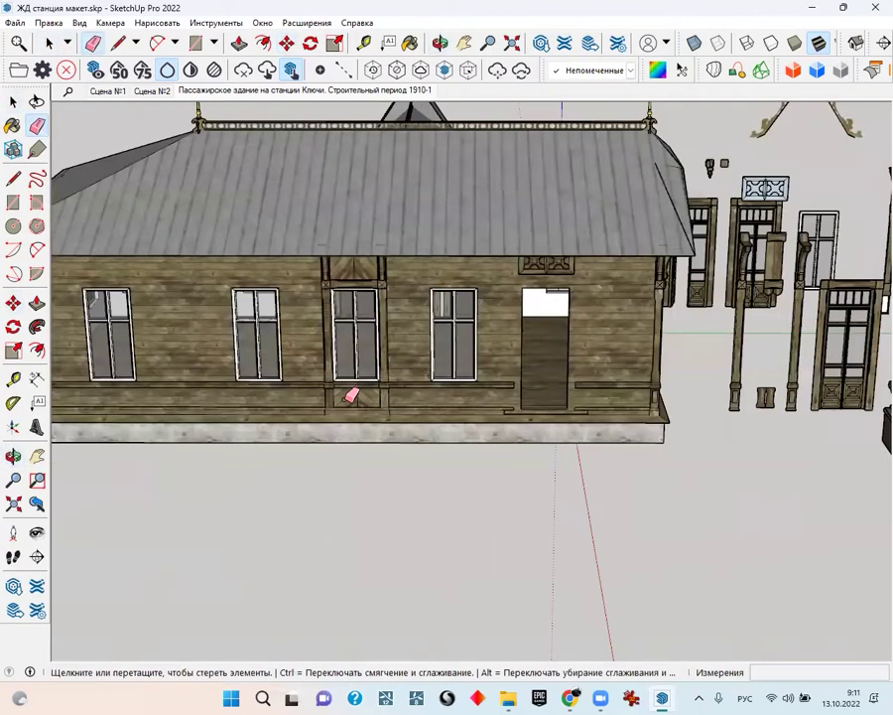
click(323, 459)
shift+middle_drag(172, 453, 600, 484)
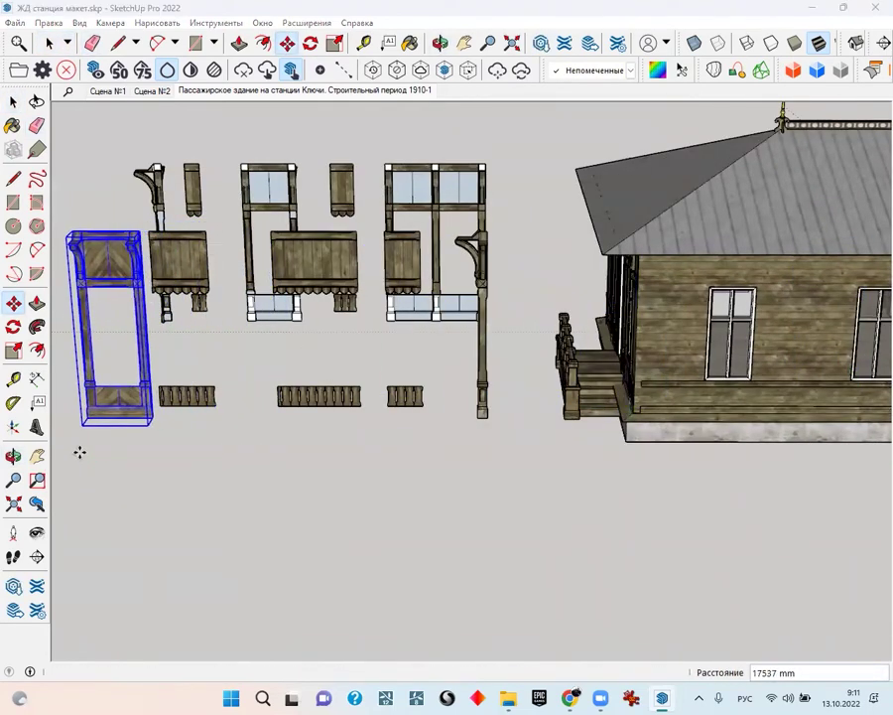
mouse_move(508, 699)
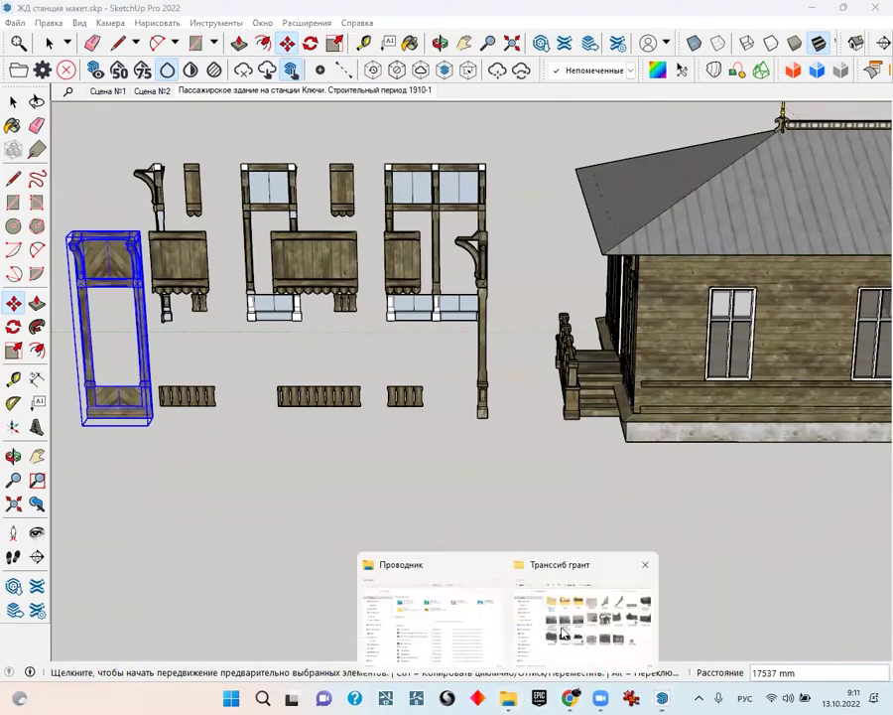
click(562, 633)
Open file65.jpg and enlarge the window bays beside the centre door and along the wing
double_click(466, 174)
drag(196, 240, 316, 311)
click(248, 283)
mouse_move(159, 310)
mouse_down()
mouse_move(324, 234)
mouse_move(276, 177)
mouse_up()
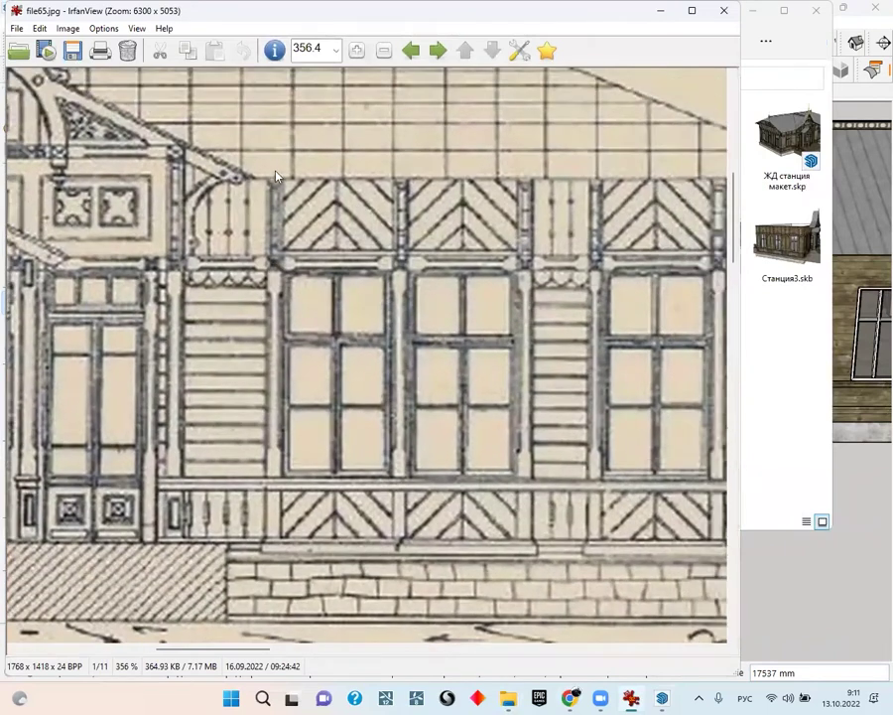
drag(432, 516, 304, 475)
drag(566, 364, 471, 209)
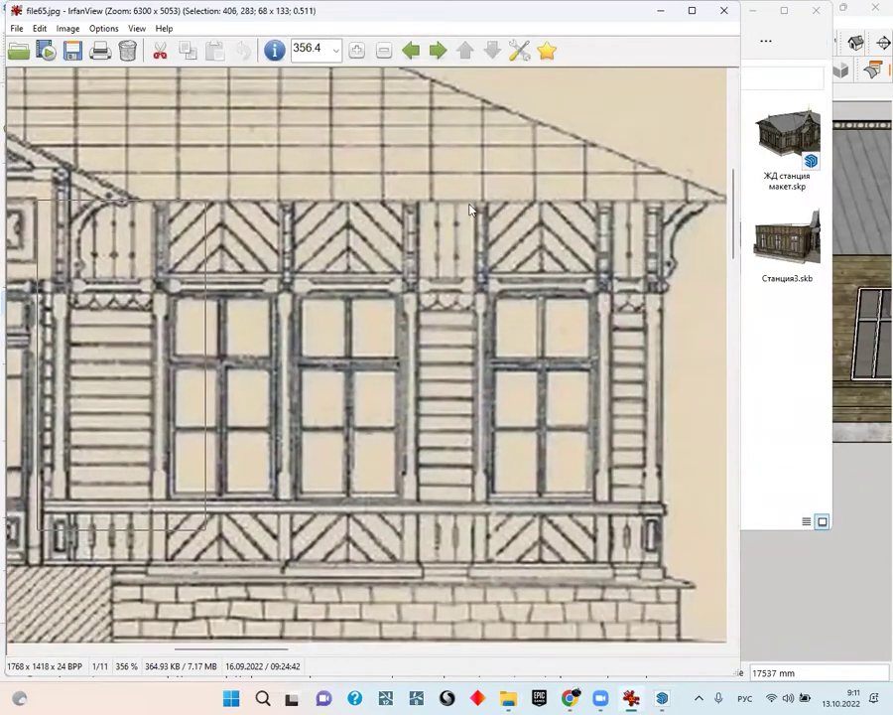
drag(623, 569, 627, 595)
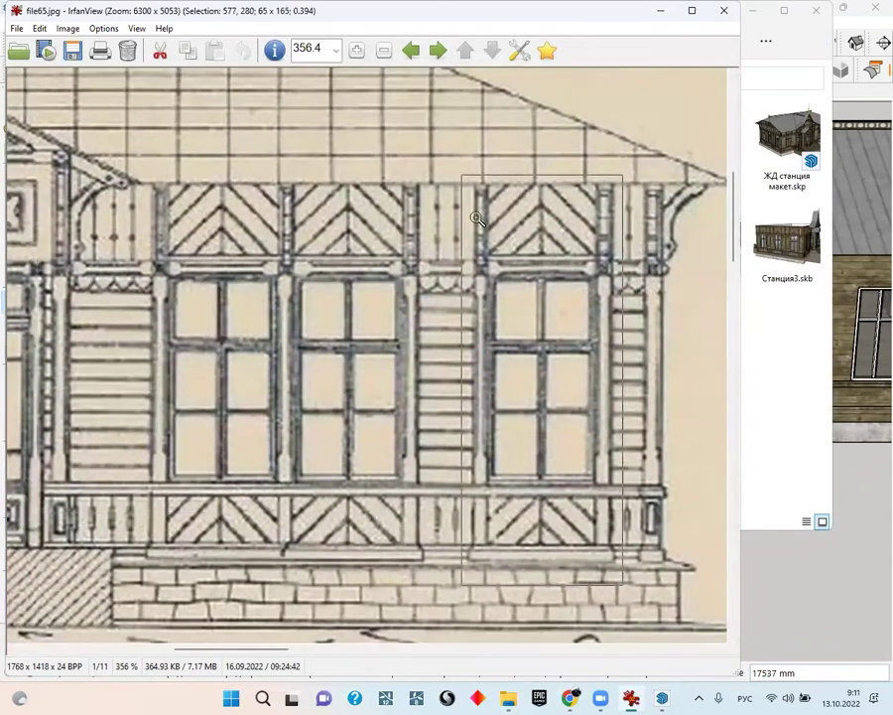
drag(193, 305, 507, 200)
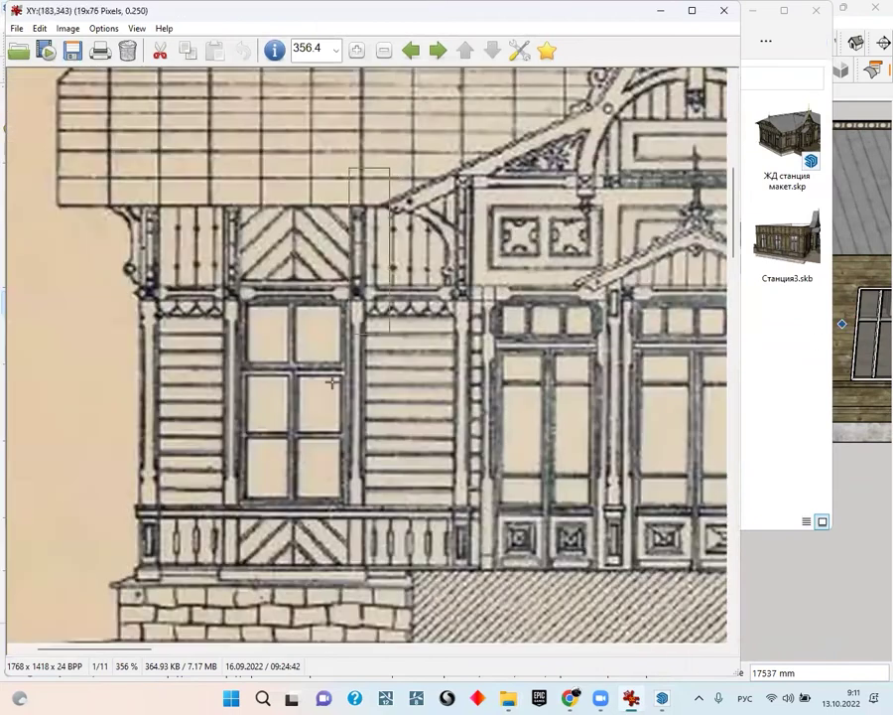
drag(331, 382, 148, 592)
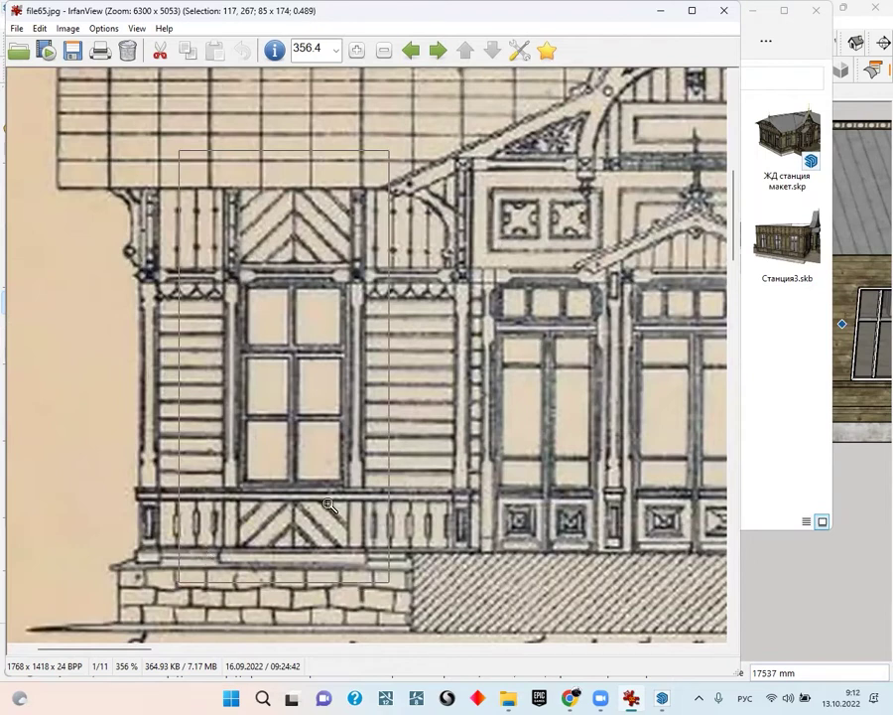
Return to the station model and select a window in the side wall
click(859, 96)
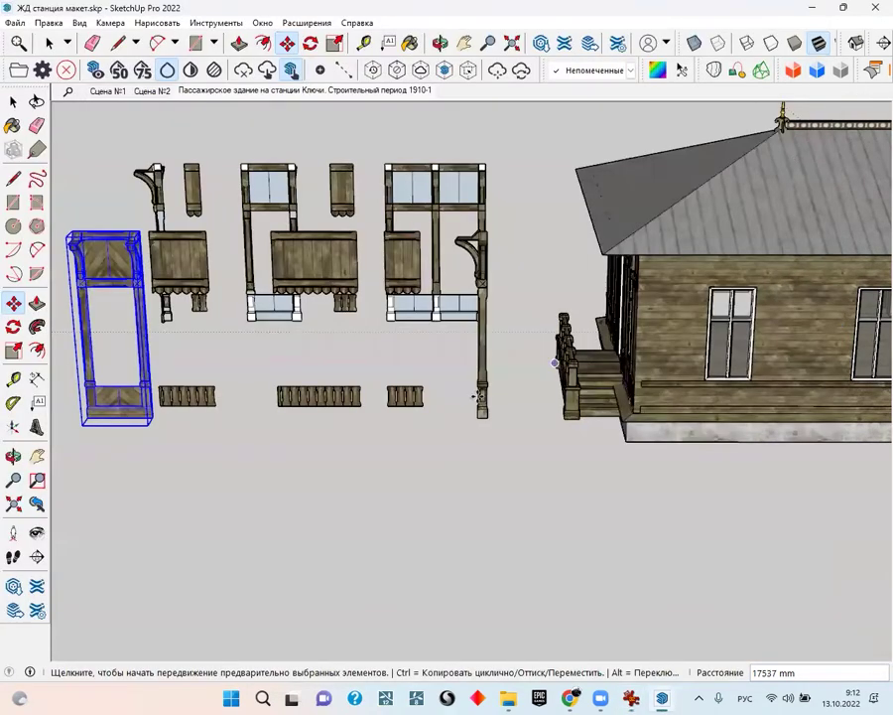
scroll(717, 461, down, 3)
middle_drag(717, 460, 411, 440)
scroll(456, 395, up, 3)
scroll(456, 394, up, 1)
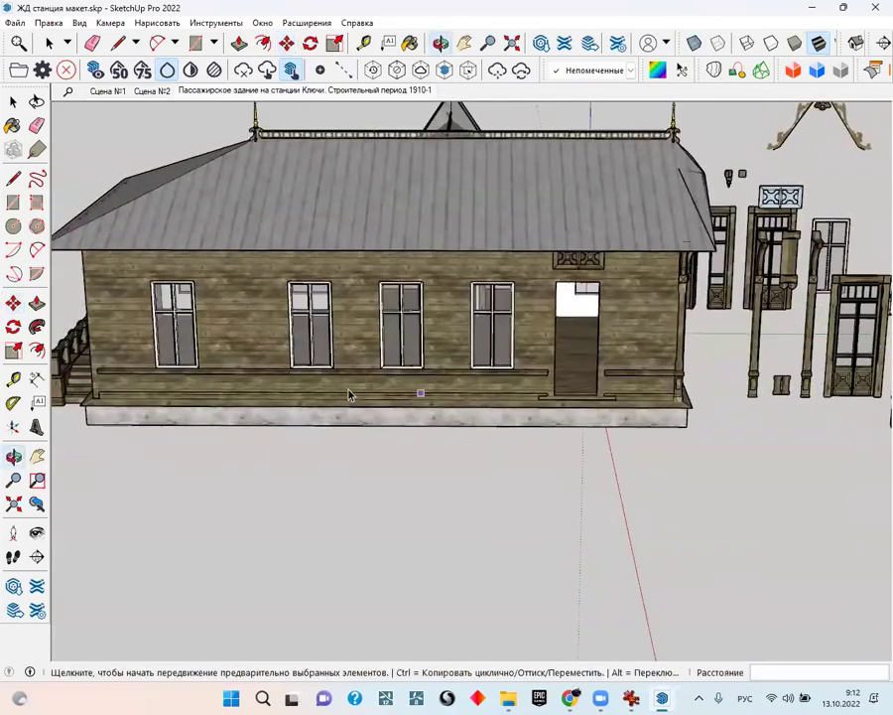
key(space)
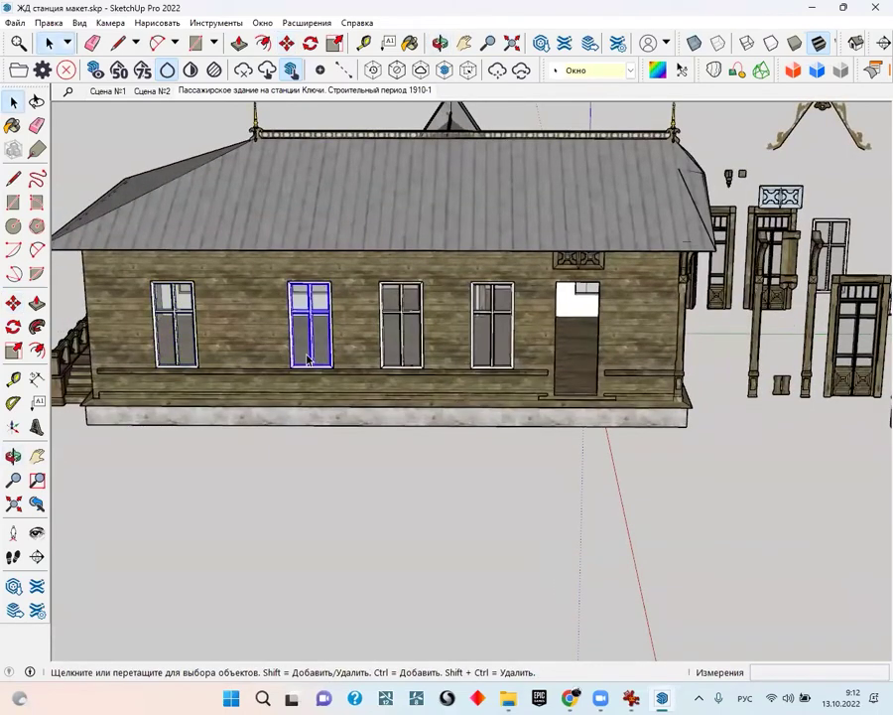
scroll(411, 368, up, 3)
scroll(507, 373, down, 2)
mouse_move(506, 373)
middle_down()
mouse_move(698, 419)
mouse_move(501, 388)
mouse_move(419, 403)
mouse_move(444, 412)
middle_up()
scroll(502, 387, up, 2)
click(470, 392)
mouse_move(678, 418)
middle_down()
mouse_move(572, 427)
mouse_move(532, 387)
middle_up()
scroll(585, 398, down, 3)
Edit the window component and select its lower frame geometry
double_click(632, 412)
click(632, 412)
scroll(631, 412, up, 2)
mouse_move(628, 415)
middle_down()
mouse_move(477, 405)
mouse_move(382, 462)
middle_up()
scroll(382, 462, up, 5)
scroll(383, 458, up, 1)
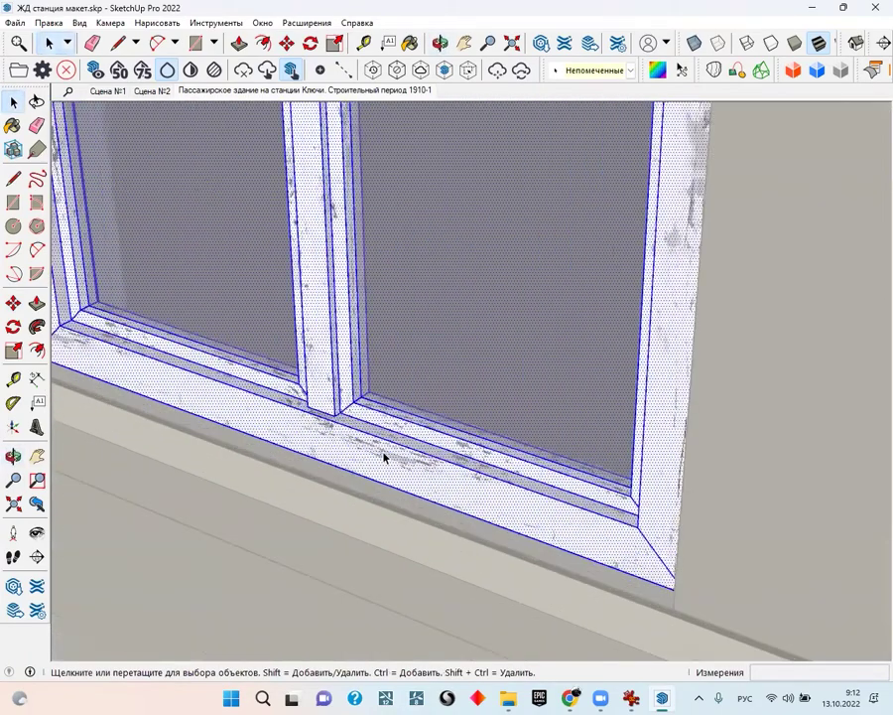
Push/Pull the window's bottom frame face to change the sill depth
key(p)
click(369, 457)
scroll(298, 526, down, 3)
scroll(300, 541, down, 2)
scroll(599, 535, down, 3)
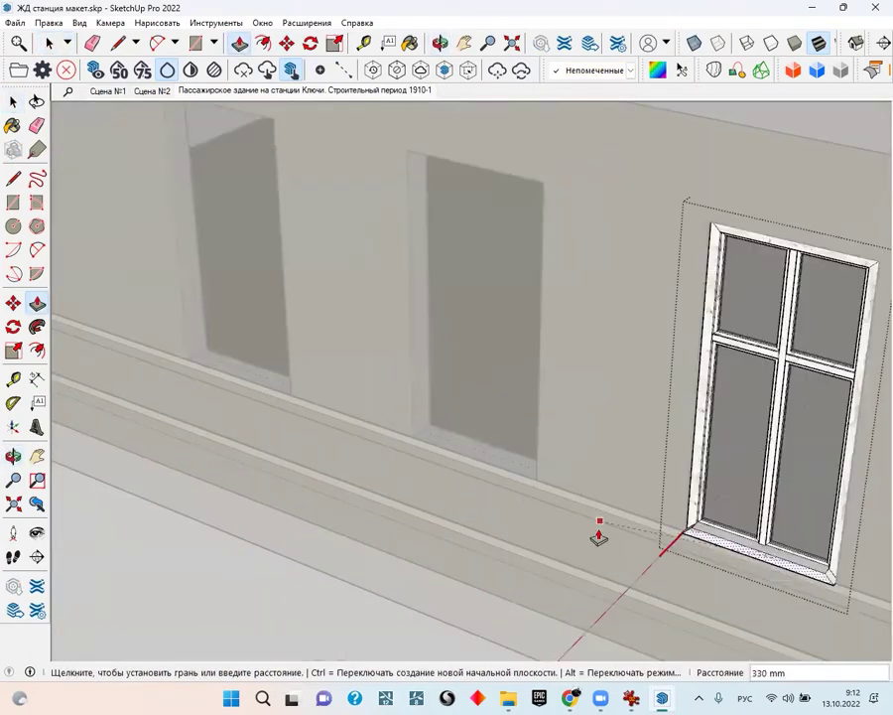
scroll(528, 610, down, 3)
scroll(660, 578, up, 4)
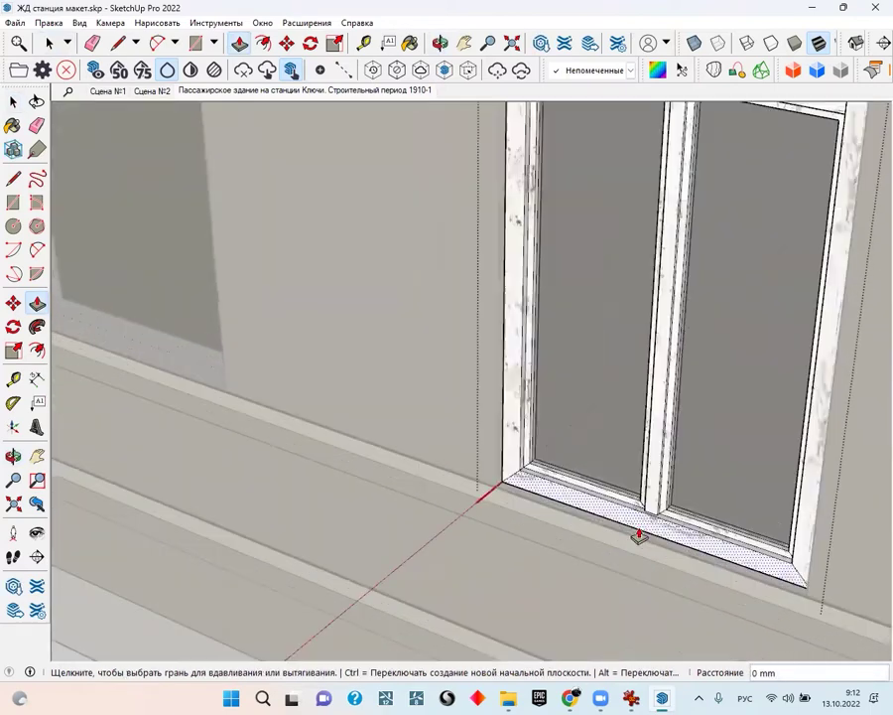
scroll(480, 486, up, 2)
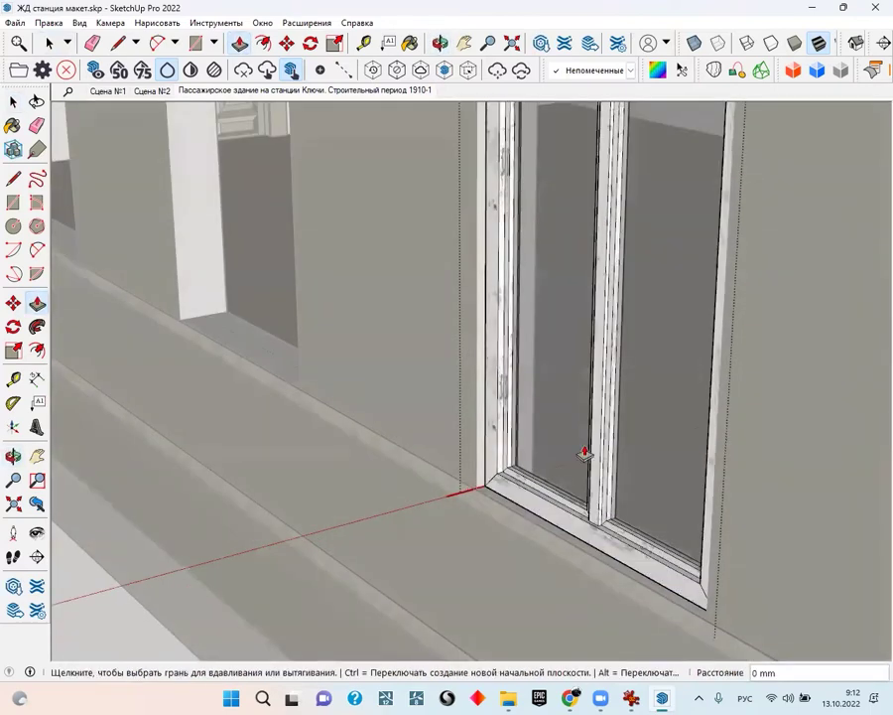
key(space)
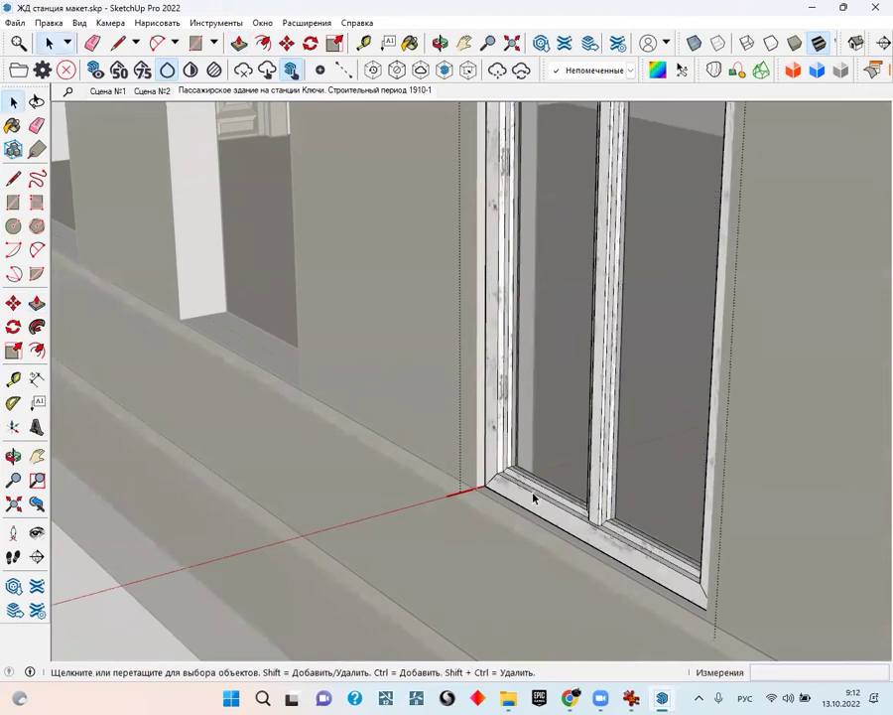
scroll(533, 499, up, 2)
scroll(470, 471, up, 2)
scroll(449, 490, down, 2)
scroll(395, 483, down, 4)
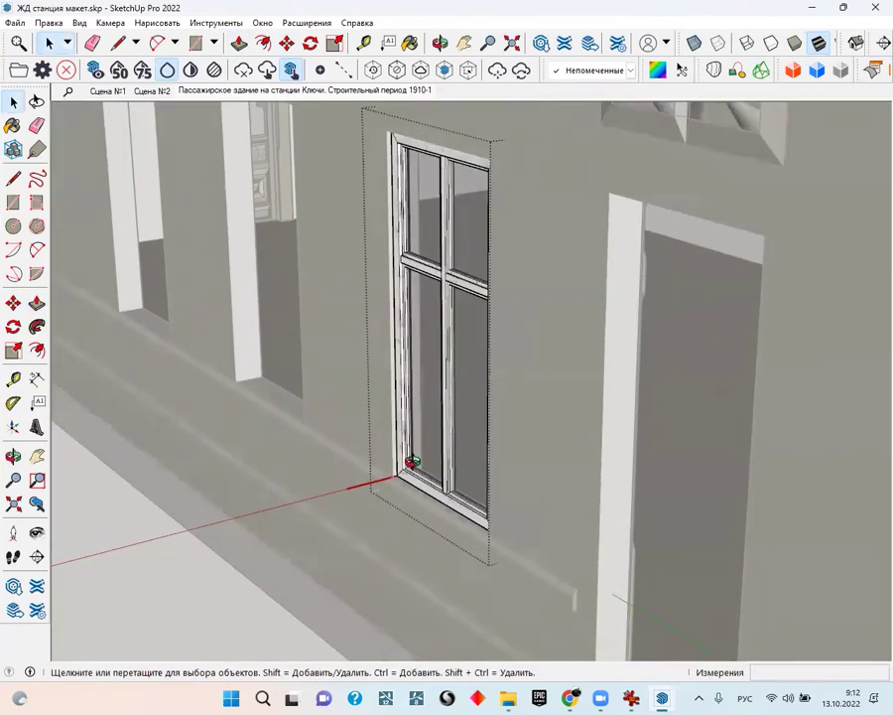
scroll(771, 496, down, 3)
scroll(741, 473, down, 1)
click(741, 473)
scroll(687, 532, down, 2)
Detach the first window from the station wall and place it among the loose parts
scroll(685, 533, down, 3)
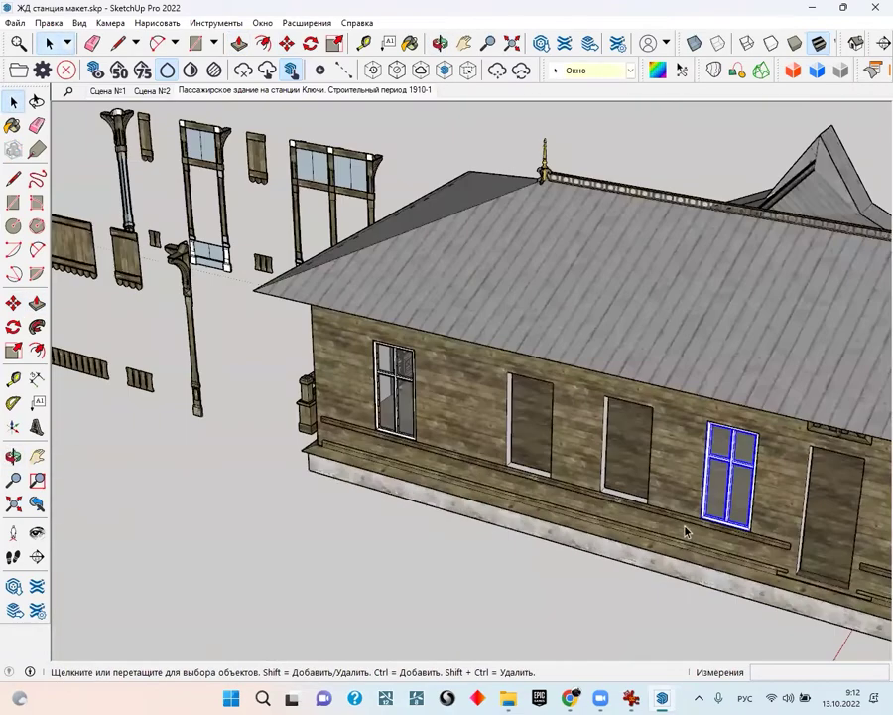
scroll(392, 429, up, 2)
scroll(502, 409, up, 3)
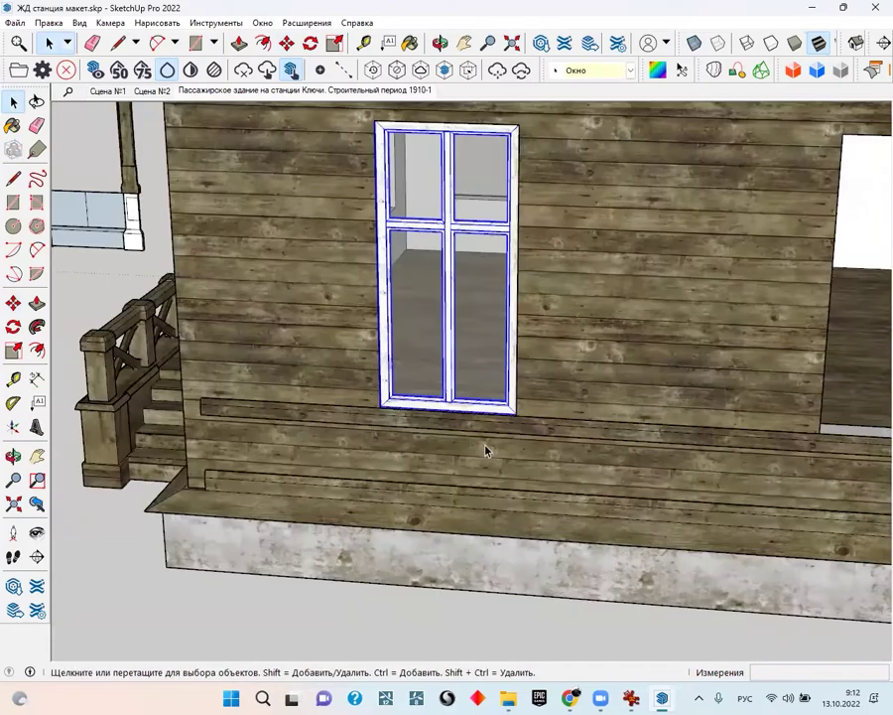
scroll(483, 444, up, 2)
mouse_move(401, 452)
middle_down()
mouse_move(498, 501)
mouse_move(363, 458)
middle_up()
scroll(672, 442, up, 3)
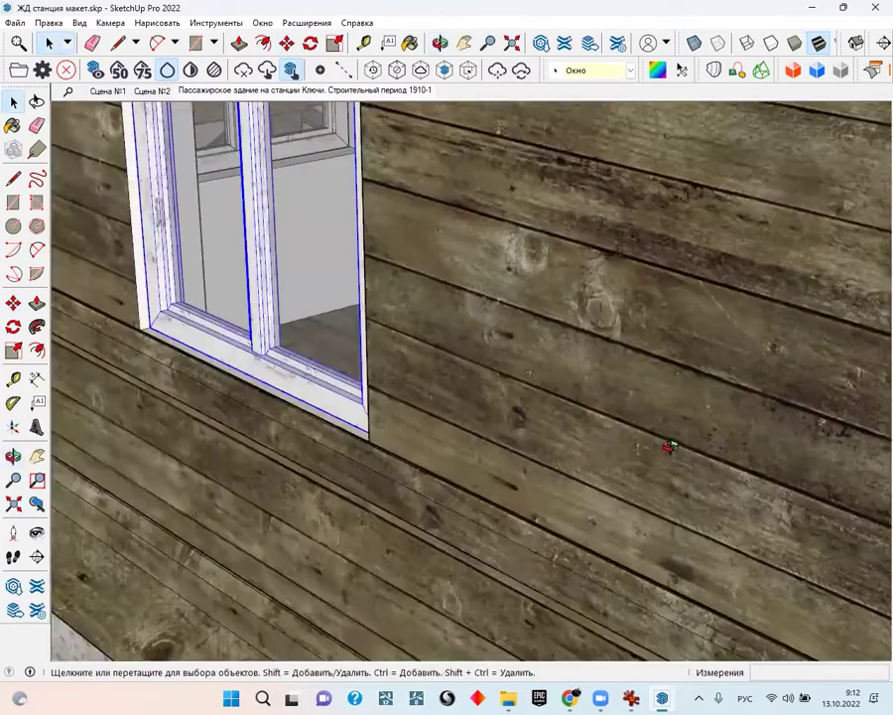
middle_drag(672, 443, 534, 516)
scroll(558, 512, down, 3)
key(m)
click(557, 512)
scroll(558, 511, down, 3)
scroll(556, 521, down, 3)
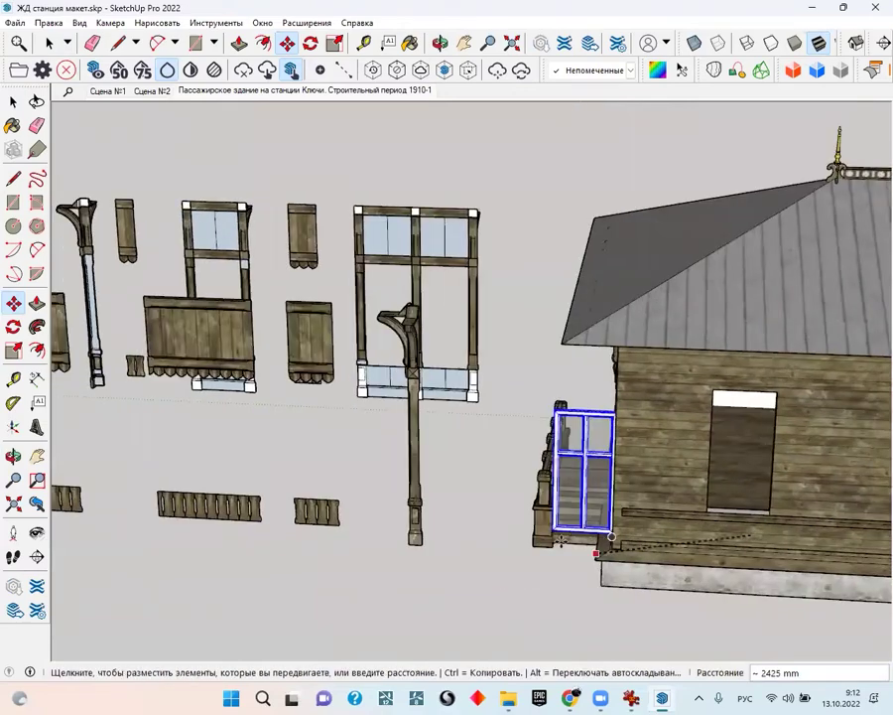
click(475, 524)
middle_drag(475, 524, 673, 471)
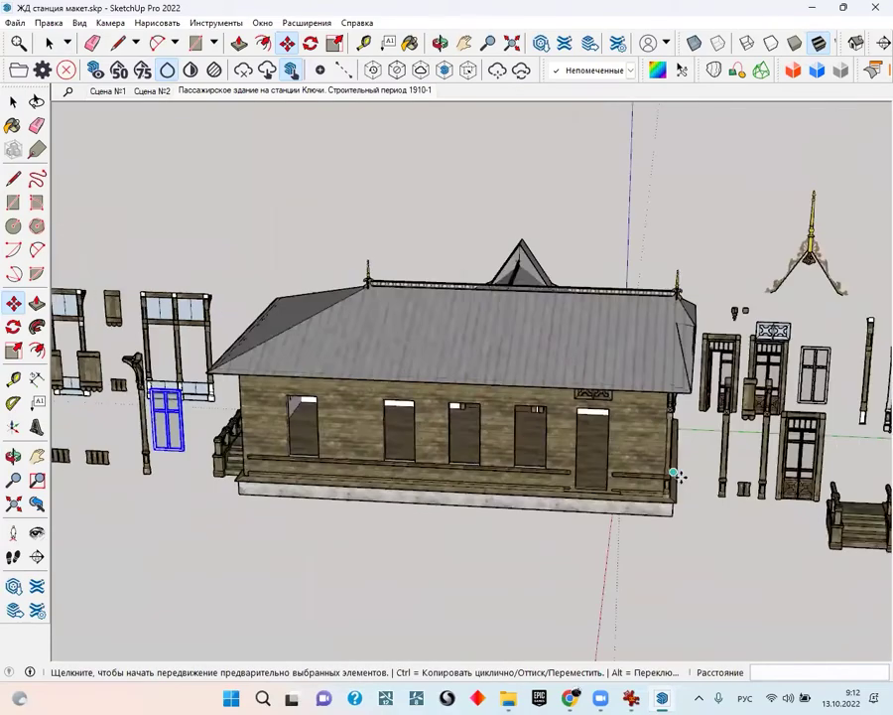
scroll(673, 470, up, 3)
scroll(536, 363, up, 3)
Move the carved ornament above the door off the wall
key(space)
click(498, 281)
scroll(497, 290, down, 2)
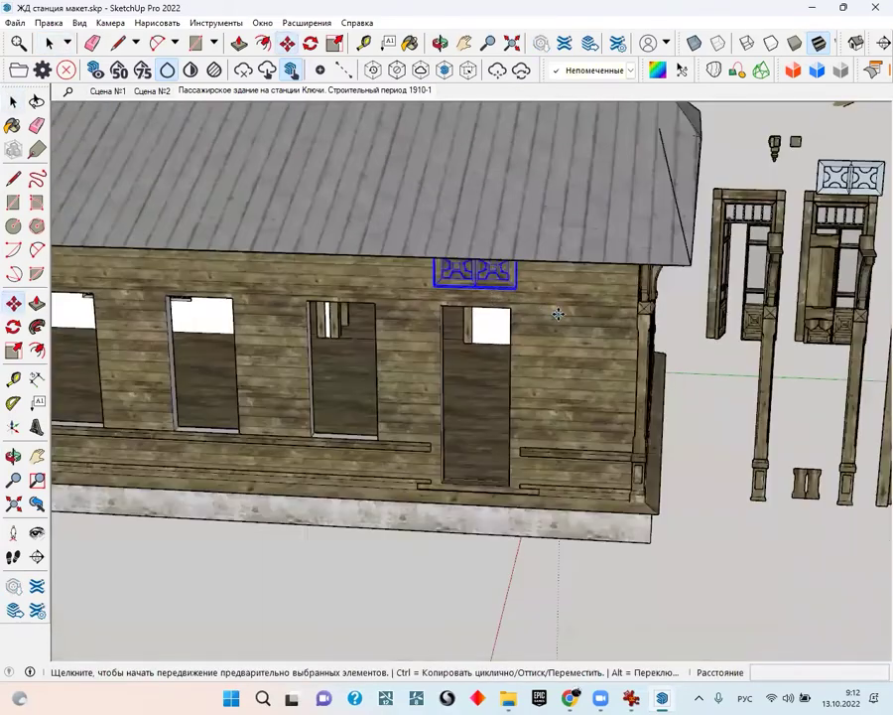
click(558, 314)
scroll(558, 314, down, 3)
middle_drag(501, 322, 592, 375)
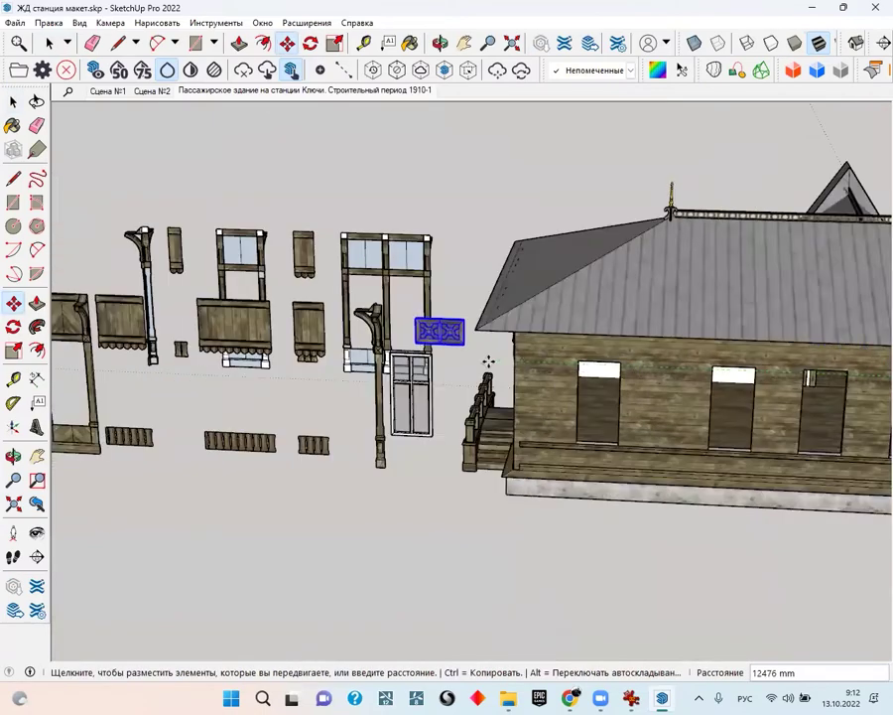
key(space)
scroll(574, 378, down, 2)
mouse_move(574, 378)
middle_down()
mouse_move(437, 393)
mouse_move(429, 427)
mouse_move(504, 511)
mouse_move(407, 523)
mouse_move(496, 490)
middle_up()
scroll(437, 393, up, 3)
Move the porch and the door away to the right of the building
click(482, 508)
middle_drag(263, 471, 591, 382)
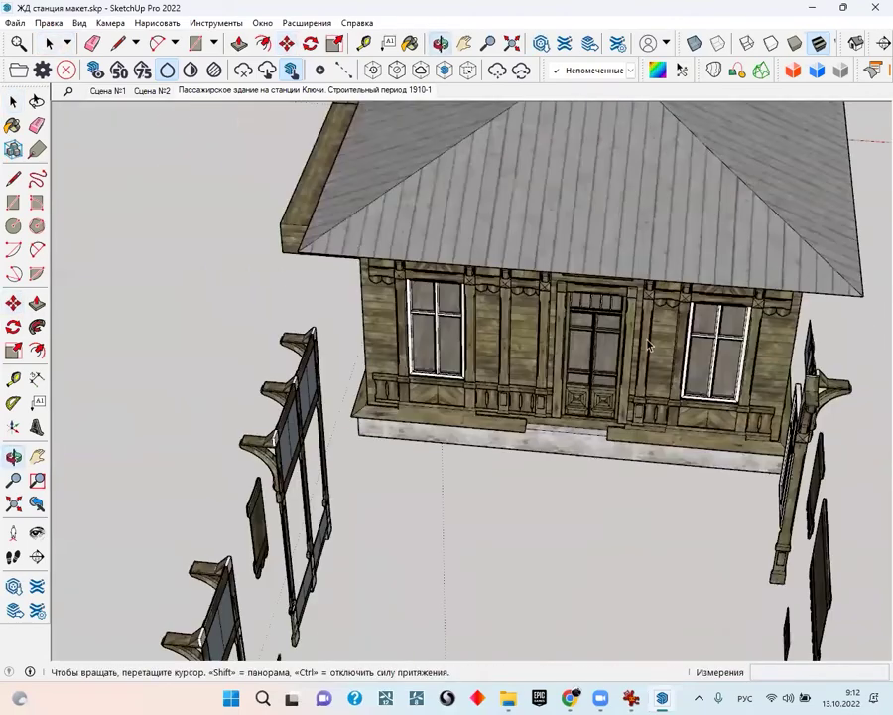
key(space)
click(591, 382)
key(m)
click(467, 510)
mouse_move(466, 510)
middle_down()
mouse_move(617, 548)
mouse_move(337, 417)
middle_up()
scroll(387, 419, up, 6)
key(space)
scroll(683, 425, down, 3)
scroll(683, 425, down, 3)
scroll(675, 463, up, 3)
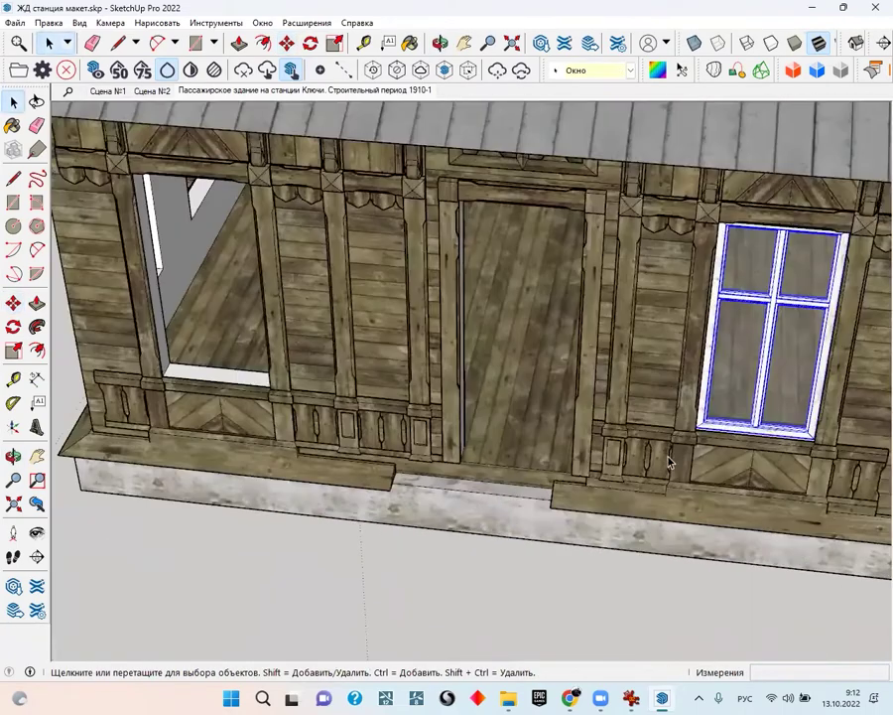
scroll(561, 510, down, 3)
Carry the front window away to the right of the building
key(m)
click(562, 510)
middle_drag(685, 528, 493, 494)
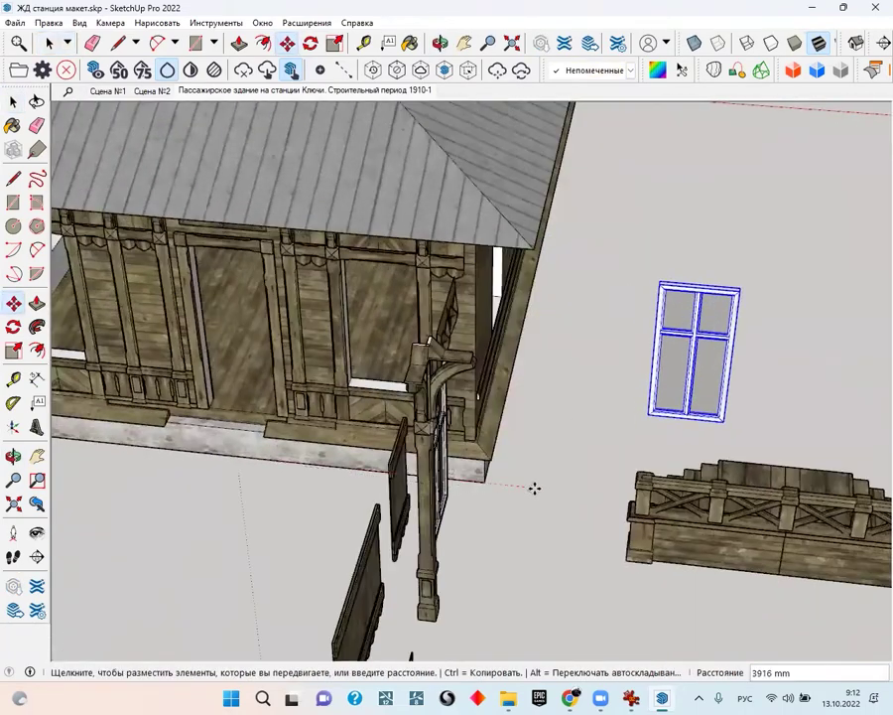
mouse_move(412, 475)
middle_down()
mouse_move(378, 427)
mouse_move(288, 431)
middle_up()
key(e)
scroll(370, 421, up, 3)
scroll(279, 432, down, 3)
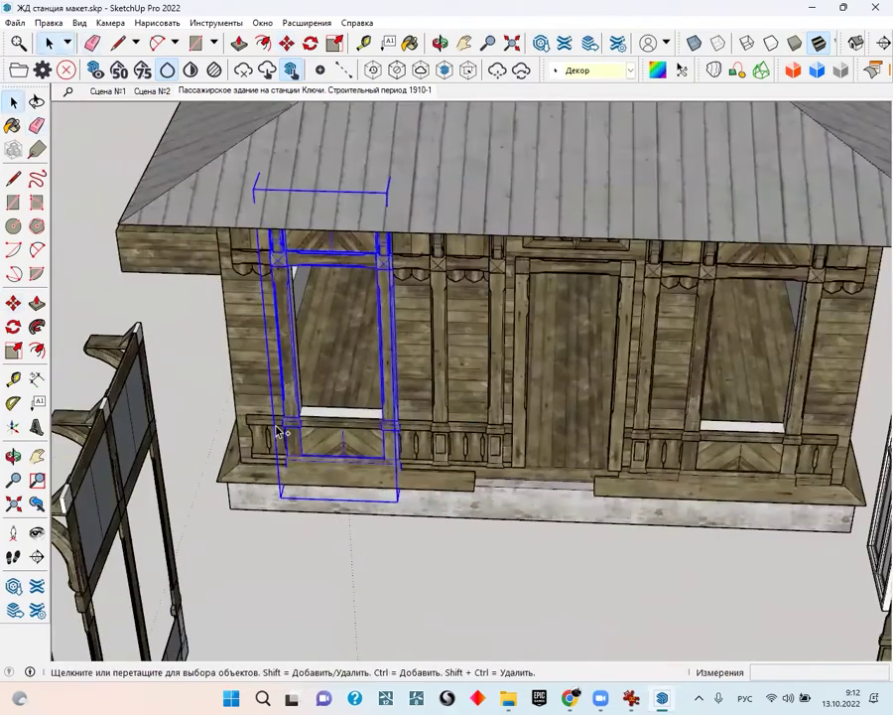
Move the vertical post with its balusters and wall decorations out to the parts area
click(416, 448)
scroll(378, 448, up, 2)
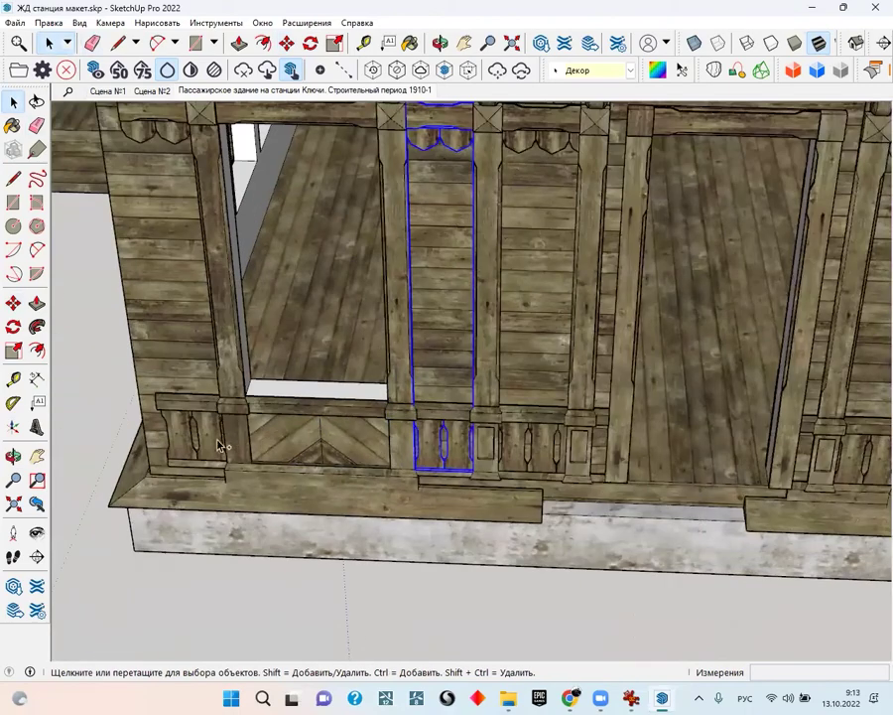
mouse_move(239, 440)
middle_down()
mouse_move(481, 453)
mouse_move(459, 425)
middle_up()
scroll(457, 454, down, 3)
scroll(504, 247, up, 3)
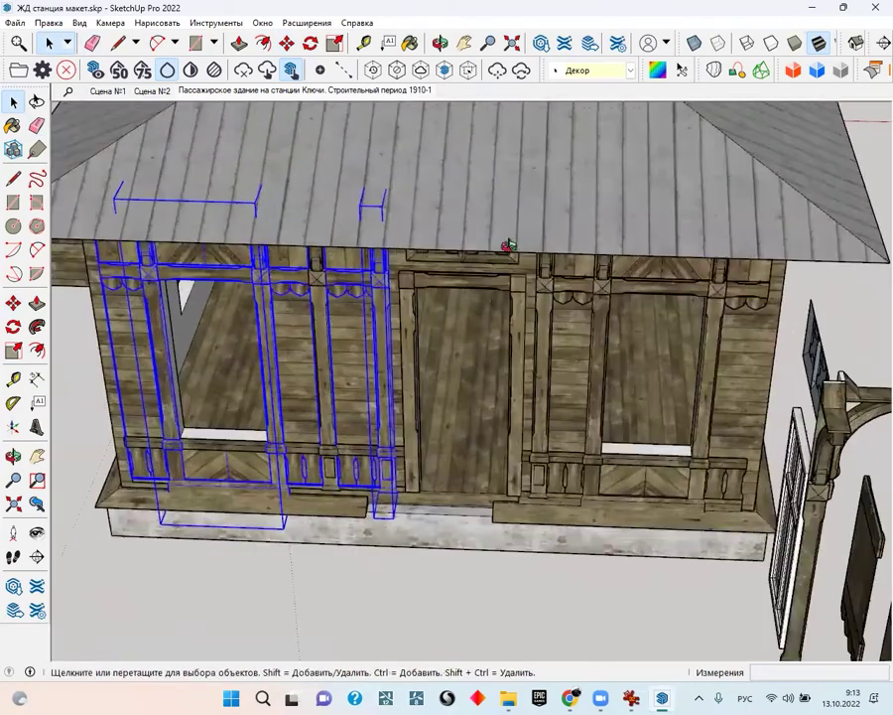
scroll(506, 249, up, 3)
shift+middle_drag(506, 248, 493, 193)
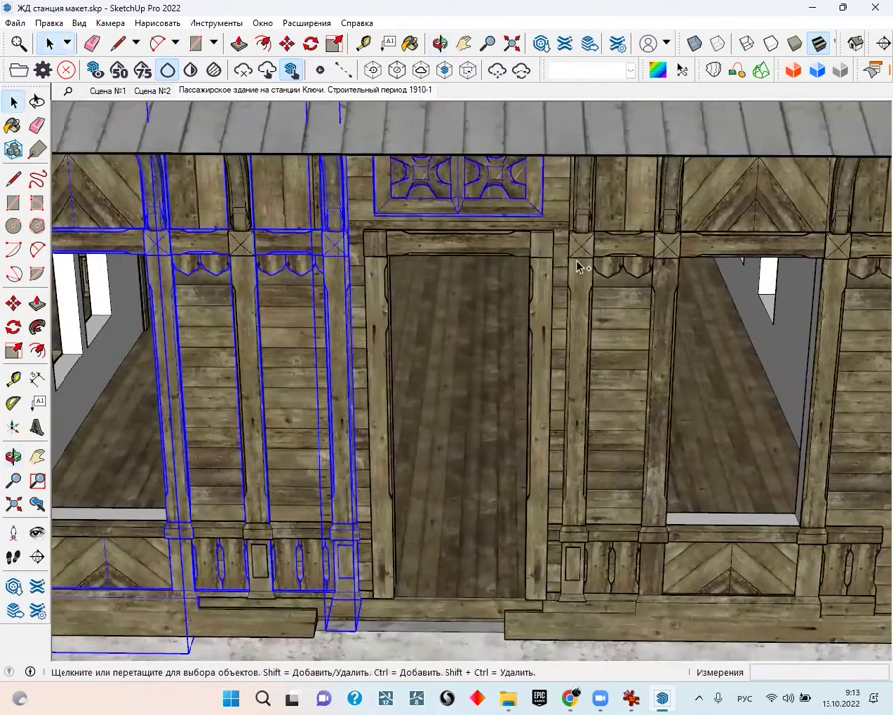
mouse_move(646, 255)
middle_down()
mouse_move(596, 259)
mouse_move(415, 608)
middle_up()
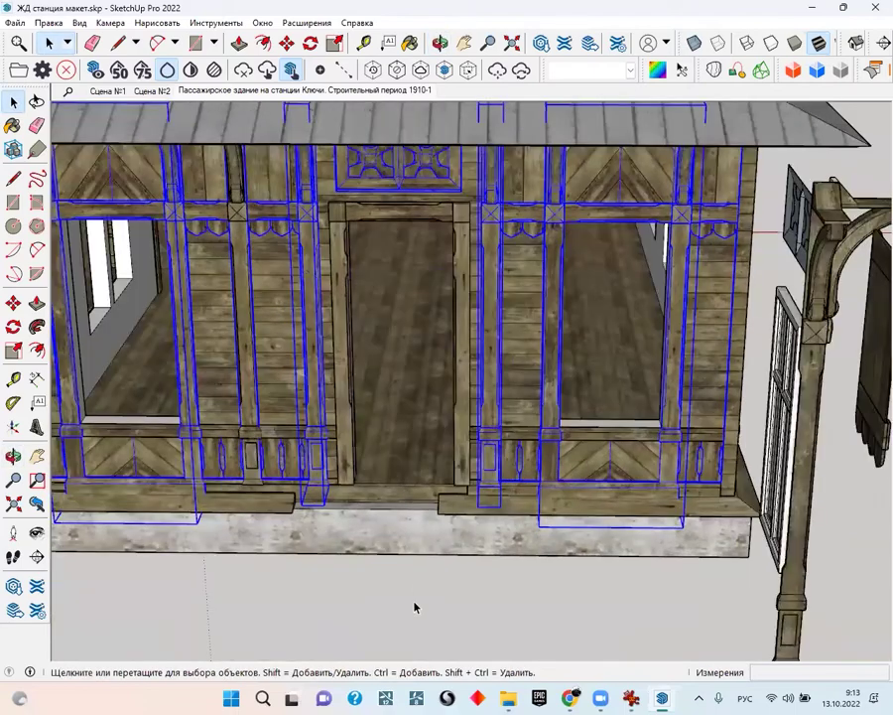
click(360, 595)
mouse_move(484, 599)
middle_down()
mouse_move(322, 543)
mouse_move(644, 574)
middle_up()
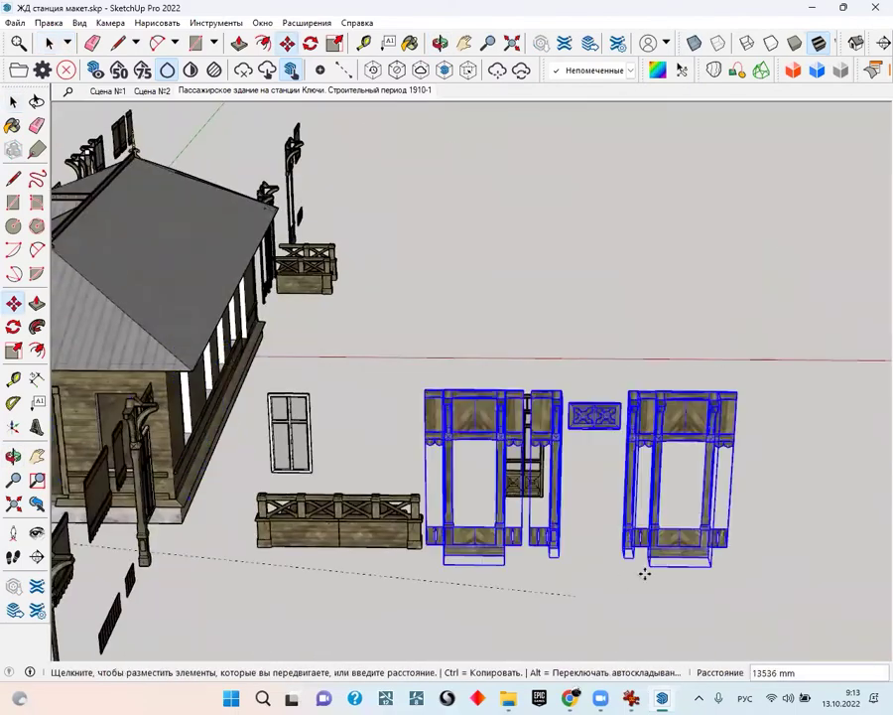
mouse_move(700, 545)
middle_down()
mouse_move(558, 547)
mouse_move(578, 503)
middle_up()
key(space)
Move the remaining vertical post from the wall to the parts area
scroll(579, 504, up, 3)
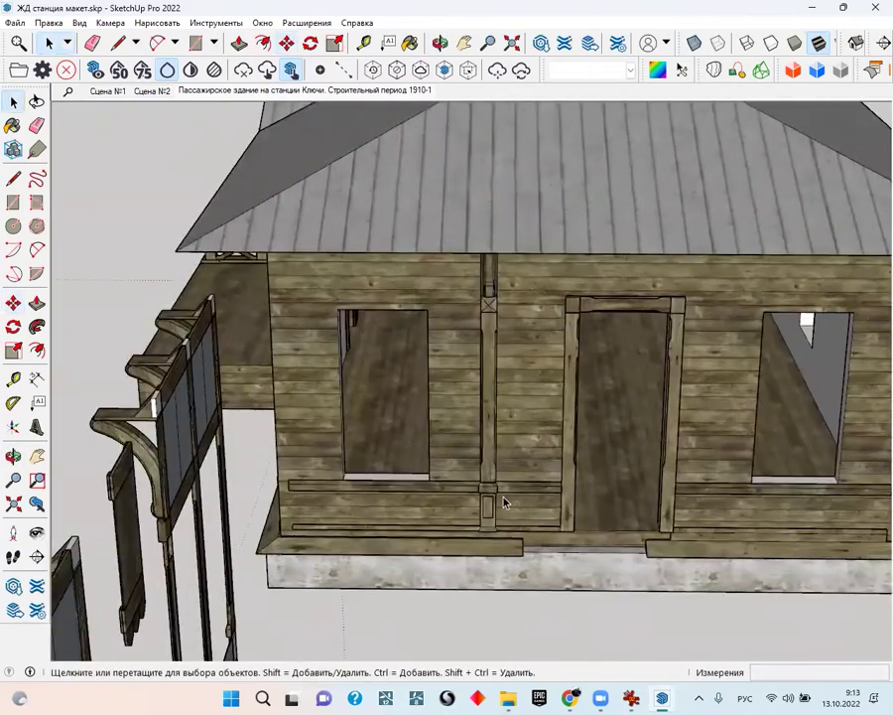
scroll(505, 498, up, 2)
click(489, 519)
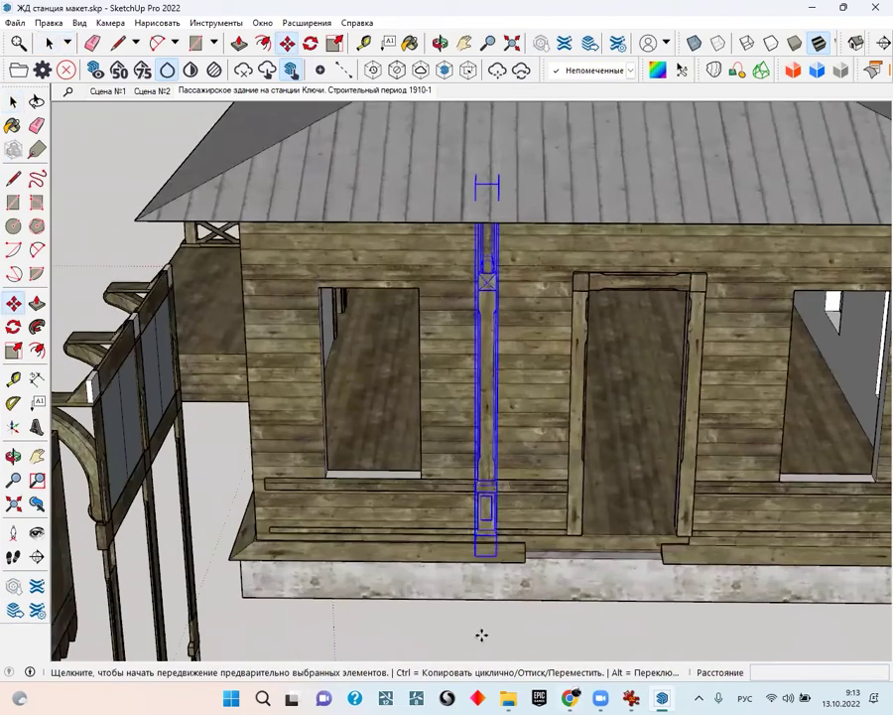
click(482, 634)
scroll(627, 605, down, 5)
mouse_move(628, 606)
middle_down()
mouse_move(541, 564)
mouse_move(374, 550)
middle_up()
click(556, 543)
key(space)
scroll(586, 432, up, 3)
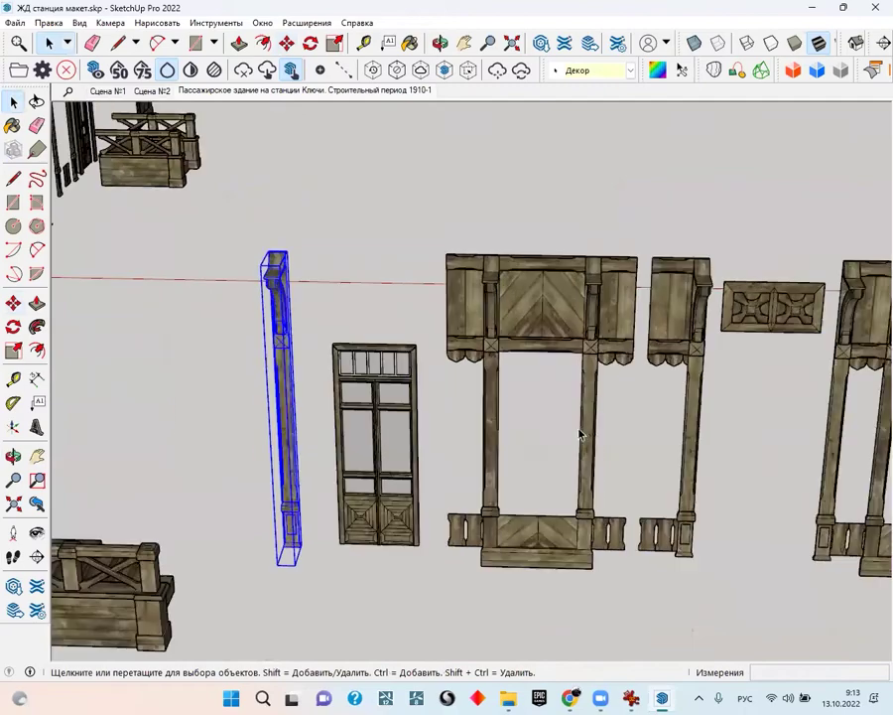
scroll(580, 434, down, 3)
scroll(598, 448, up, 4)
Erase the extra column from the laid-out frame parts
click(641, 444)
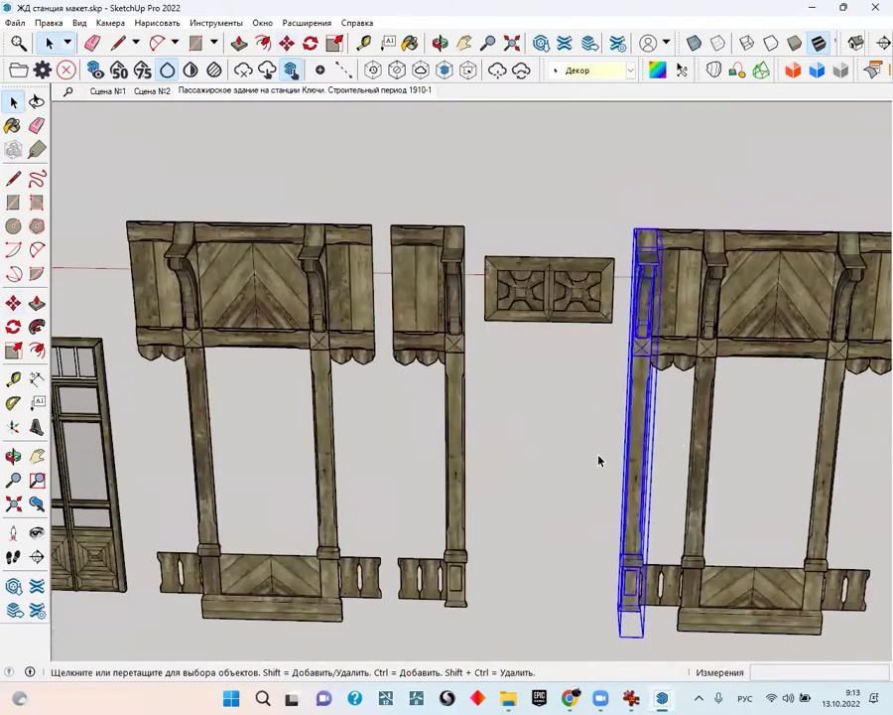
middle_drag(599, 459, 640, 427)
scroll(592, 486, down, 3)
scroll(566, 417, down, 1)
click(542, 347)
scroll(542, 346, up, 3)
click(579, 399)
scroll(586, 416, down, 1)
key(e)
middle_drag(614, 439, 695, 440)
click(555, 452)
scroll(536, 417, up, 1)
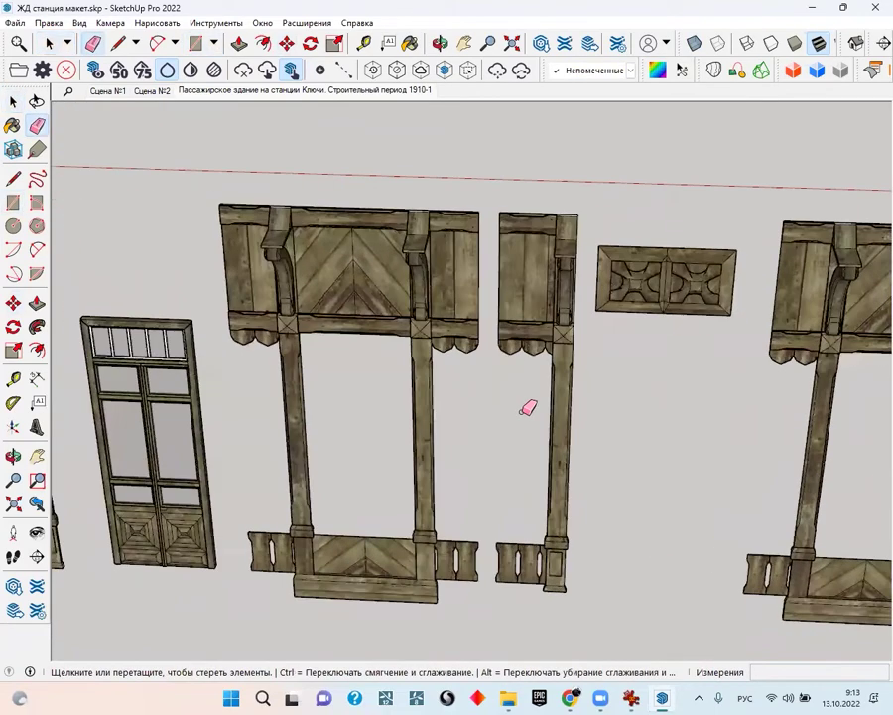
scroll(528, 412, down, 2)
key(space)
key(e)
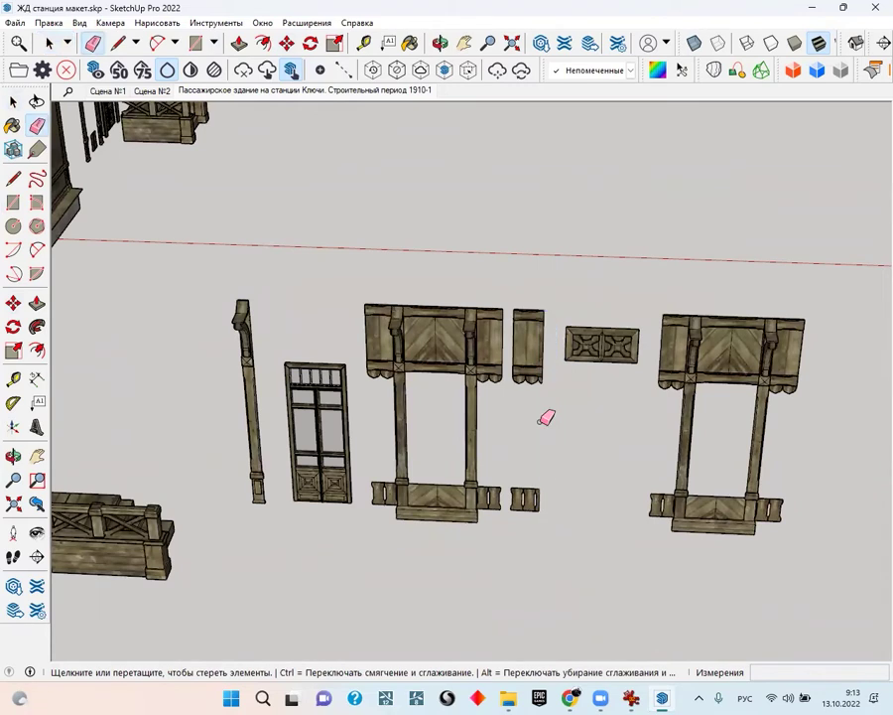
scroll(505, 430, up, 2)
key(space)
Delete the left window frame's narrow side panel and shift the frame slightly right
click(463, 425)
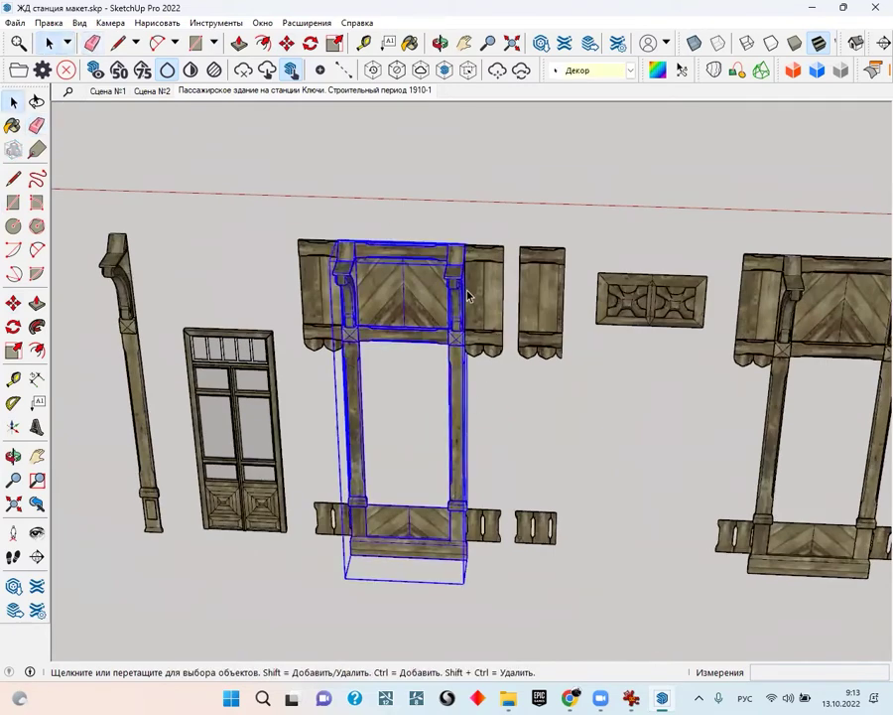
click(469, 296)
key(Delete)
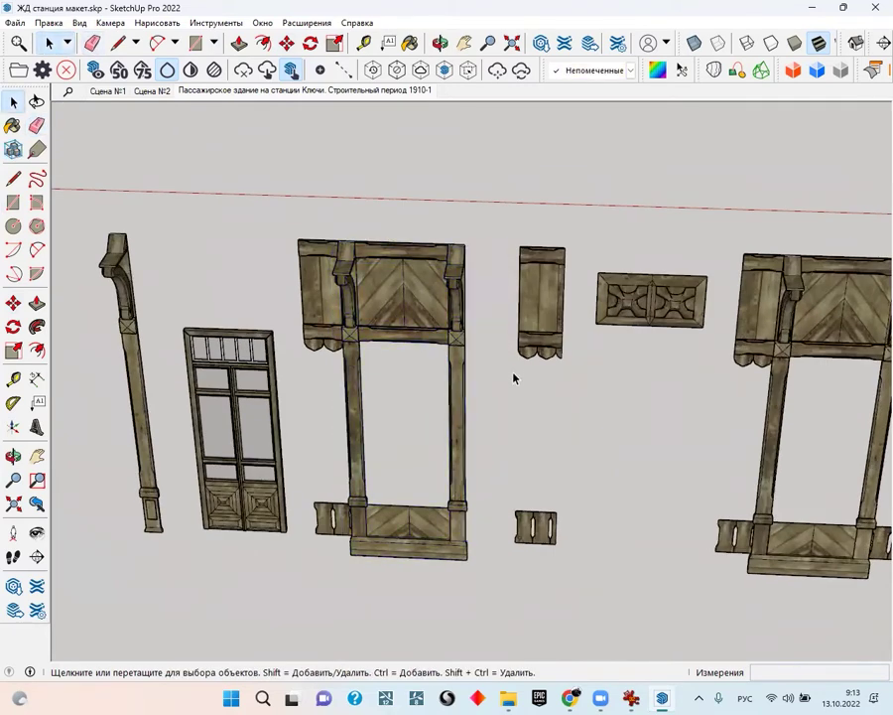
click(347, 378)
key(m)
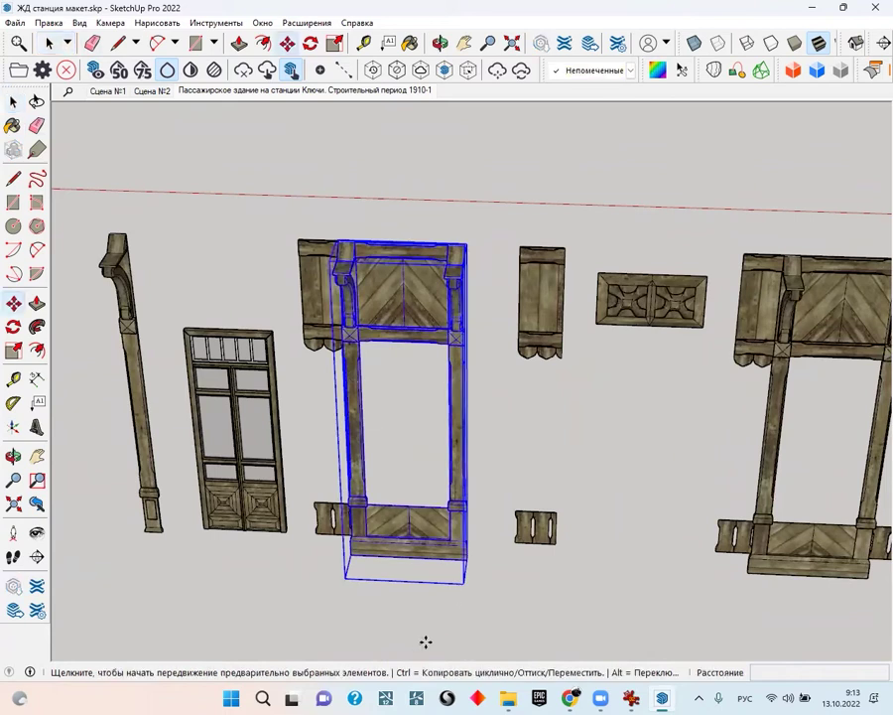
click(425, 640)
click(447, 639)
key(space)
Delete the right window frame's narrow side panel and the extra right frame piece
mouse_move(571, 375)
middle_down()
mouse_move(616, 348)
mouse_move(600, 325)
middle_up()
click(600, 324)
key(Delete)
click(671, 322)
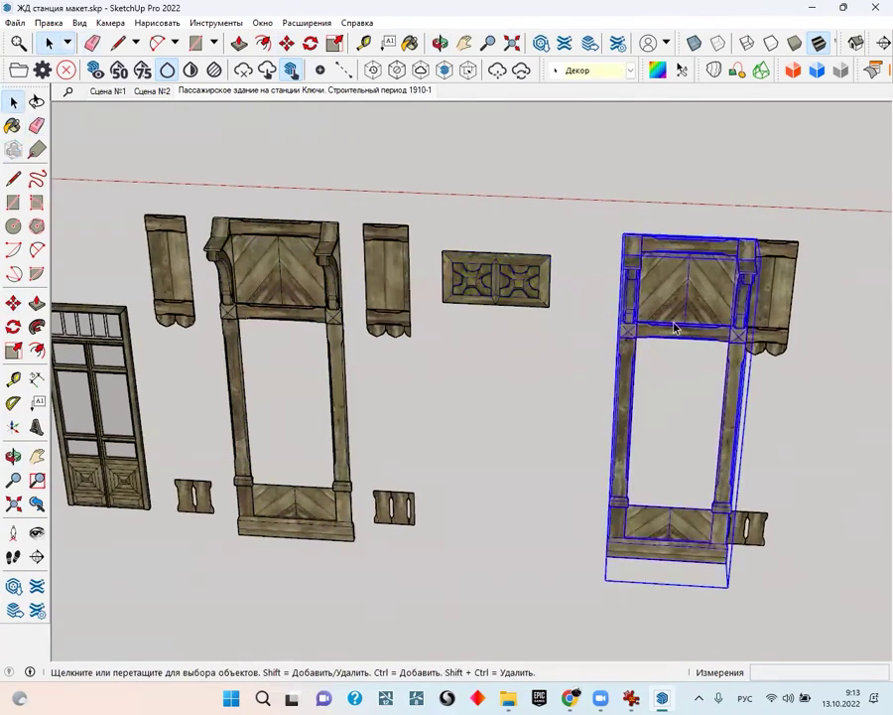
key(Delete)
key(Delete)
scroll(500, 387, down, 3)
Orbit over the station's roof to face its long side wall, deselecting the door
mouse_move(500, 387)
middle_down()
mouse_move(834, 387)
mouse_move(540, 357)
middle_up()
scroll(281, 372, up, 4)
scroll(281, 372, up, 2)
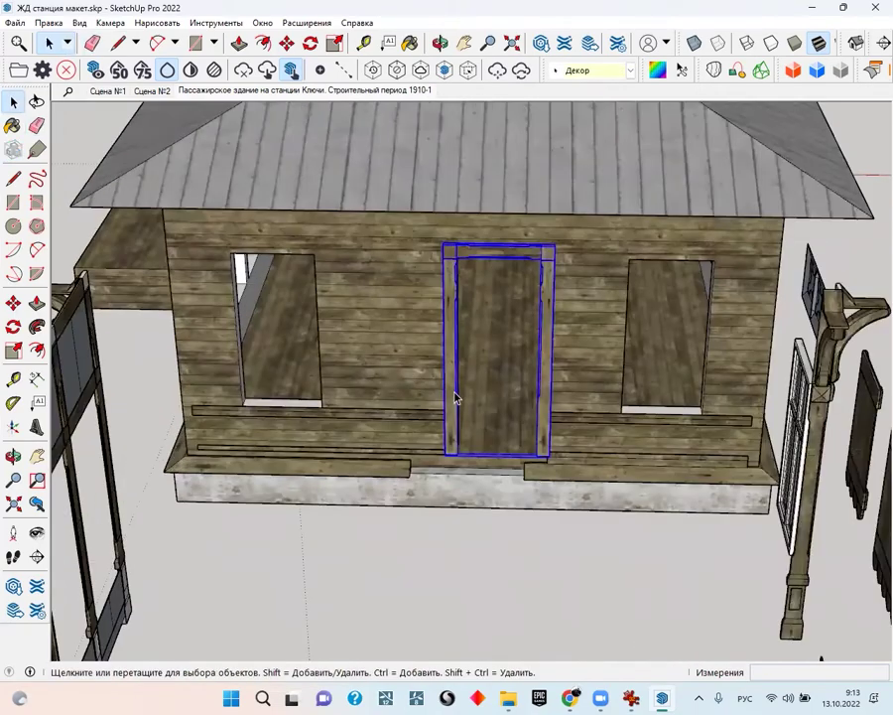
scroll(456, 398, down, 2)
middle_drag(455, 398, 259, 419)
scroll(269, 472, down, 2)
middle_drag(269, 472, 267, 478)
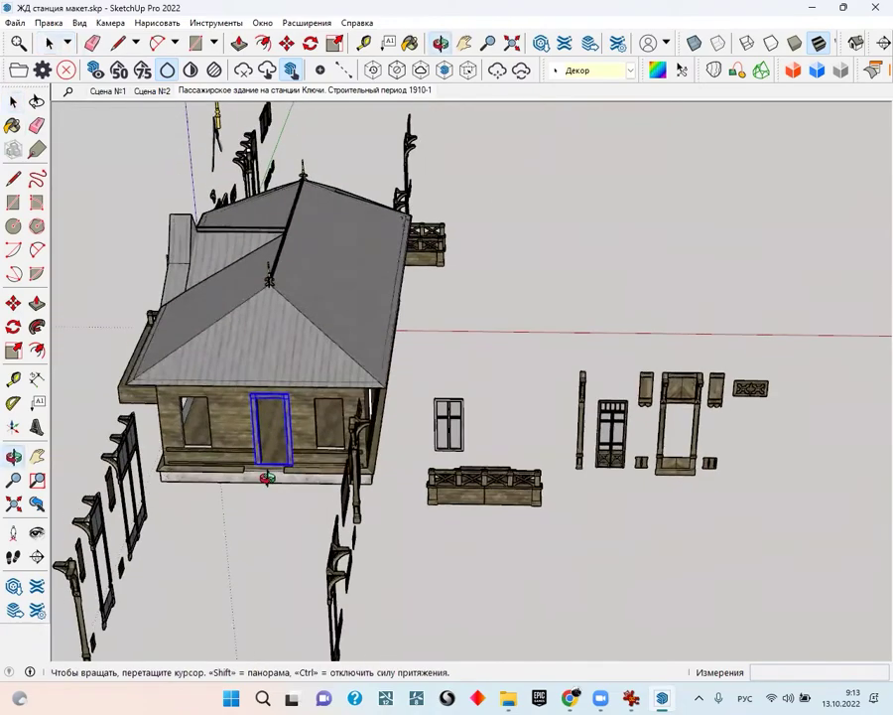
scroll(659, 475, up, 3)
mouse_move(658, 476)
middle_down()
mouse_move(572, 500)
mouse_move(208, 532)
middle_up()
scroll(209, 532, up, 3)
click(295, 551)
mouse_move(295, 551)
middle_down()
mouse_move(423, 471)
mouse_move(359, 488)
middle_up()
scroll(424, 471, up, 2)
scroll(380, 443, down, 3)
mouse_move(381, 443)
middle_down()
mouse_move(361, 424)
mouse_move(481, 474)
mouse_move(329, 563)
middle_up()
scroll(378, 447, up, 3)
scroll(379, 447, down, 3)
middle_drag(379, 446, 318, 483)
scroll(317, 483, up, 3)
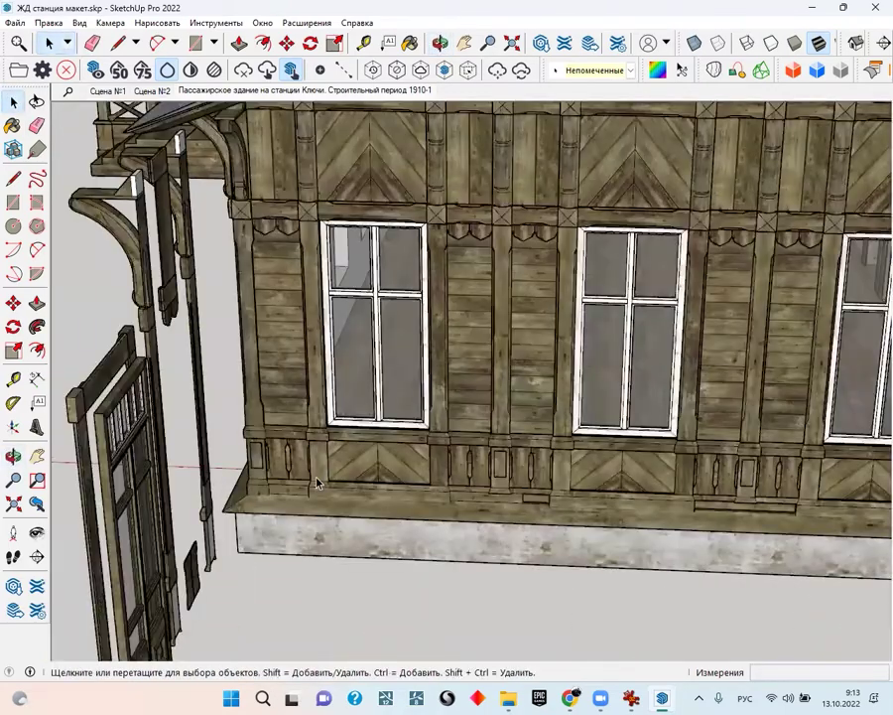
Move the carved window surround off the side wall into the empty loose-parts area
click(318, 484)
scroll(377, 561, down, 3)
key(m)
middle_drag(481, 615, 754, 625)
click(754, 626)
click(382, 627)
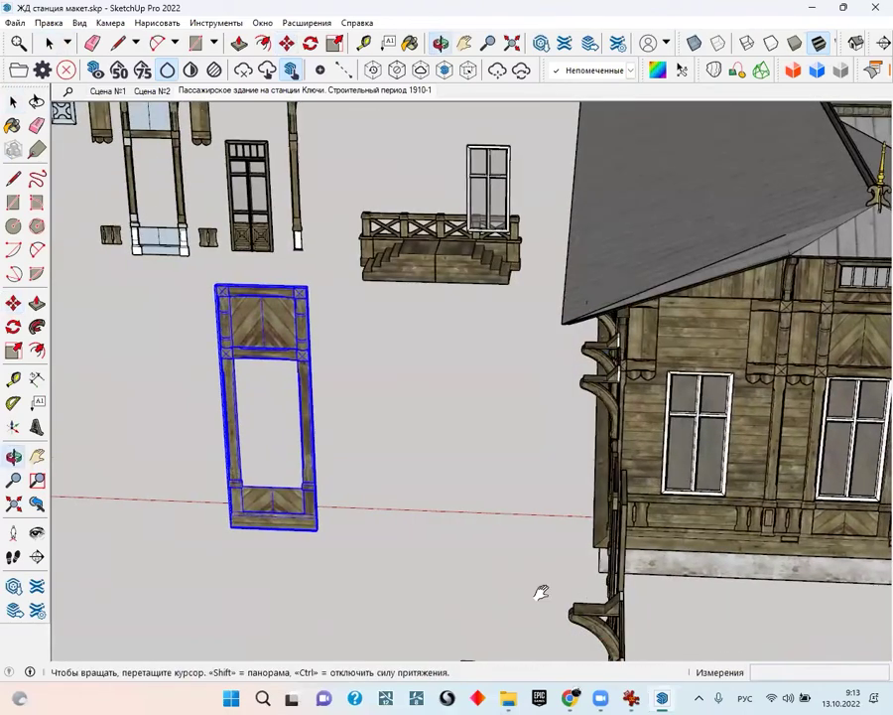
Carry a window from the side wall left along the red axis
shift+middle_drag(541, 593, 540, 421)
key(e)
shift+click(587, 369)
middle_drag(459, 407, 650, 390)
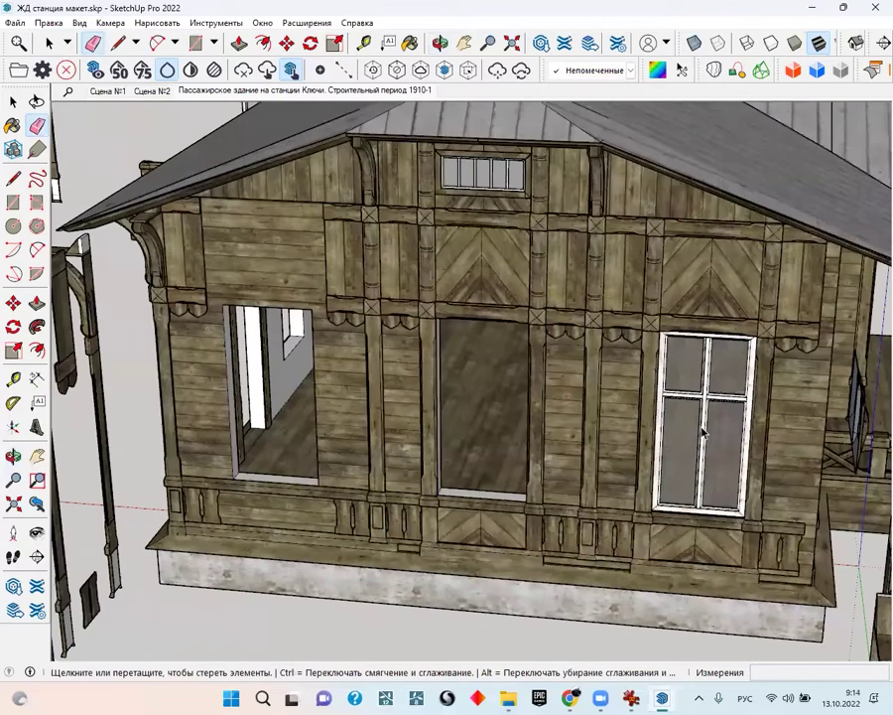
scroll(598, 589, down, 3)
key(m)
click(597, 590)
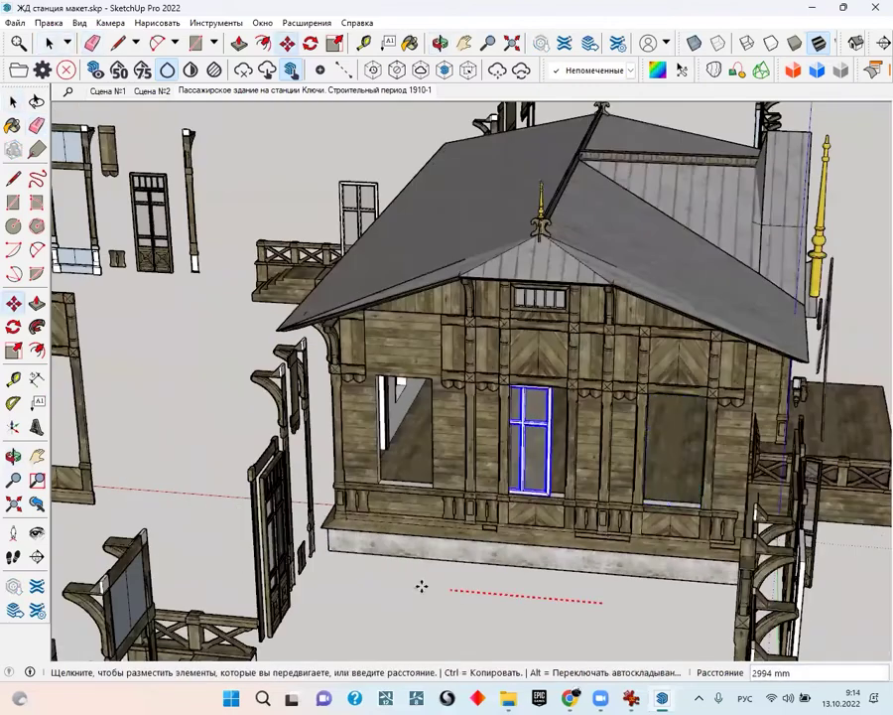
middle_drag(422, 586, 455, 584)
mouse_move(515, 585)
middle_down()
mouse_move(220, 526)
mouse_move(371, 366)
middle_up()
scroll(441, 486, up, 2)
Move a carved column from the building over among the loose parts
click(559, 497)
scroll(590, 596, down, 2)
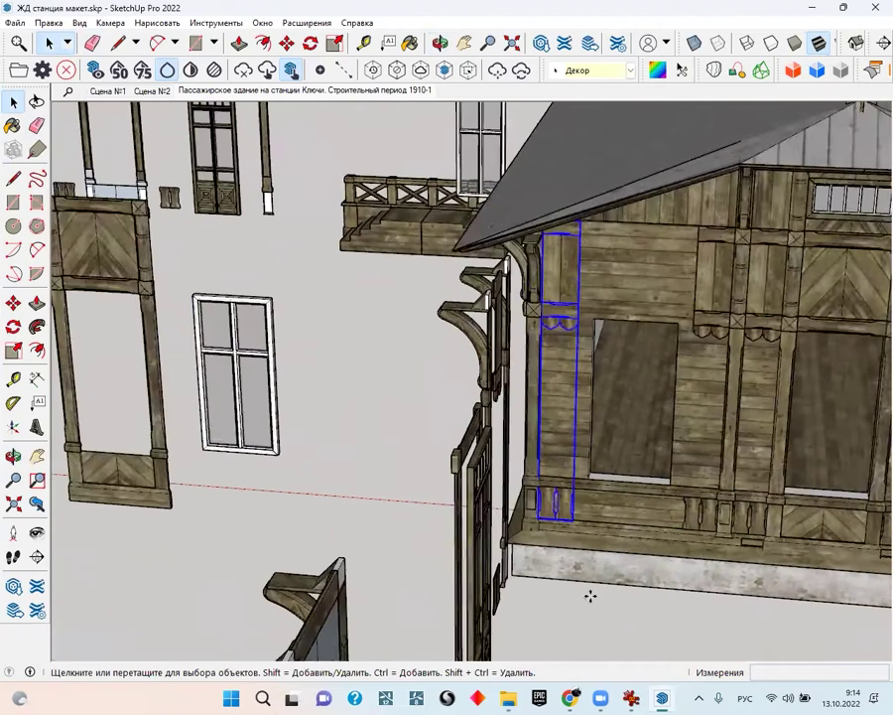
scroll(590, 596, down, 3)
key(m)
click(590, 596)
click(133, 550)
Move a second carved column, placing it back on the building
key(space)
click(688, 526)
key(m)
click(624, 572)
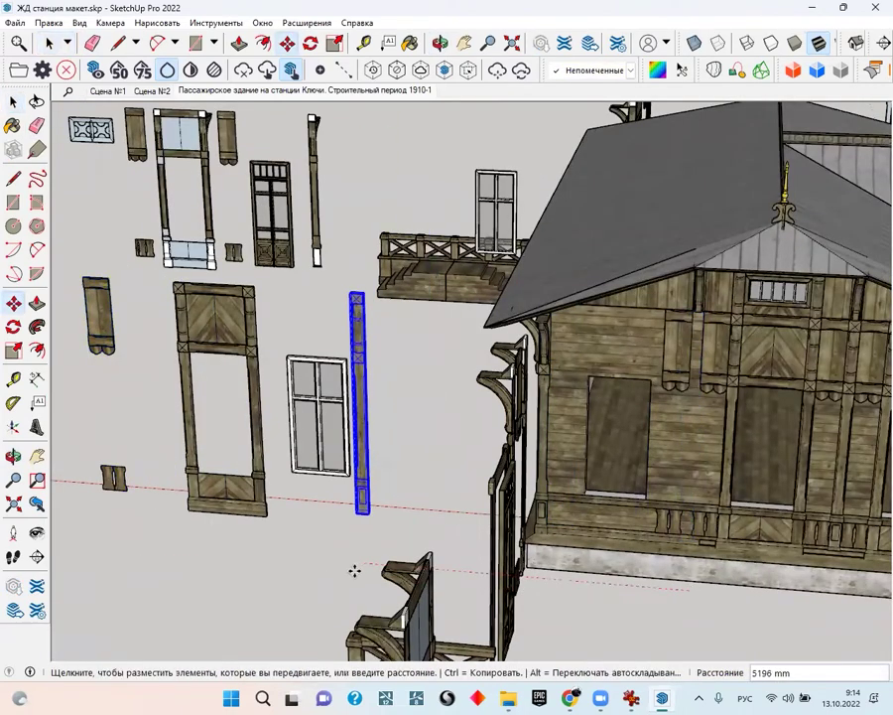
click(285, 561)
Undo the last column move and set the carved column down among the loose parts
key(space)
key(r)
key(space)
key(ctrl+z)
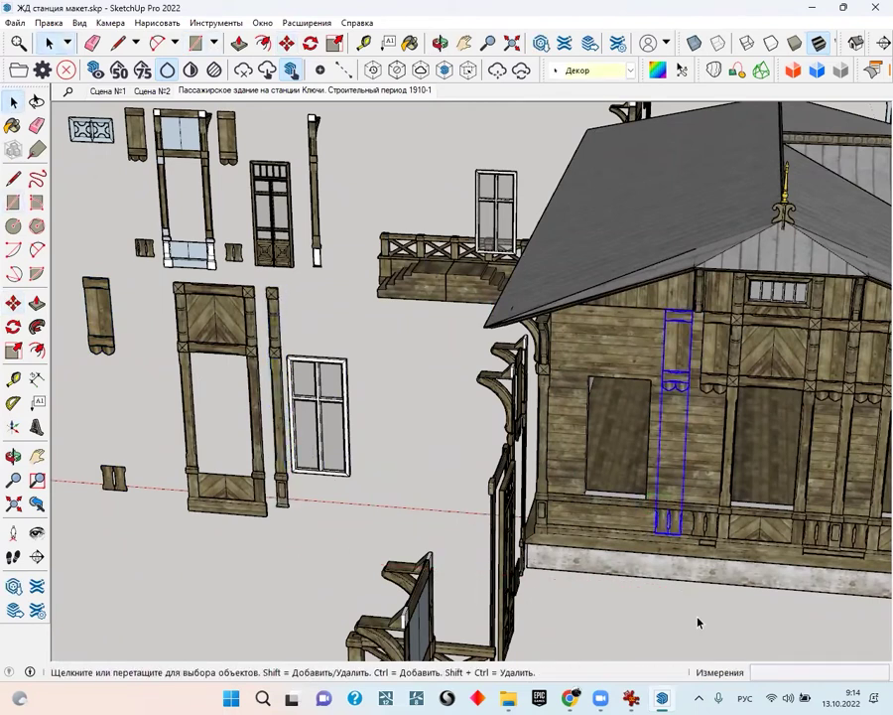
key(m)
click(694, 606)
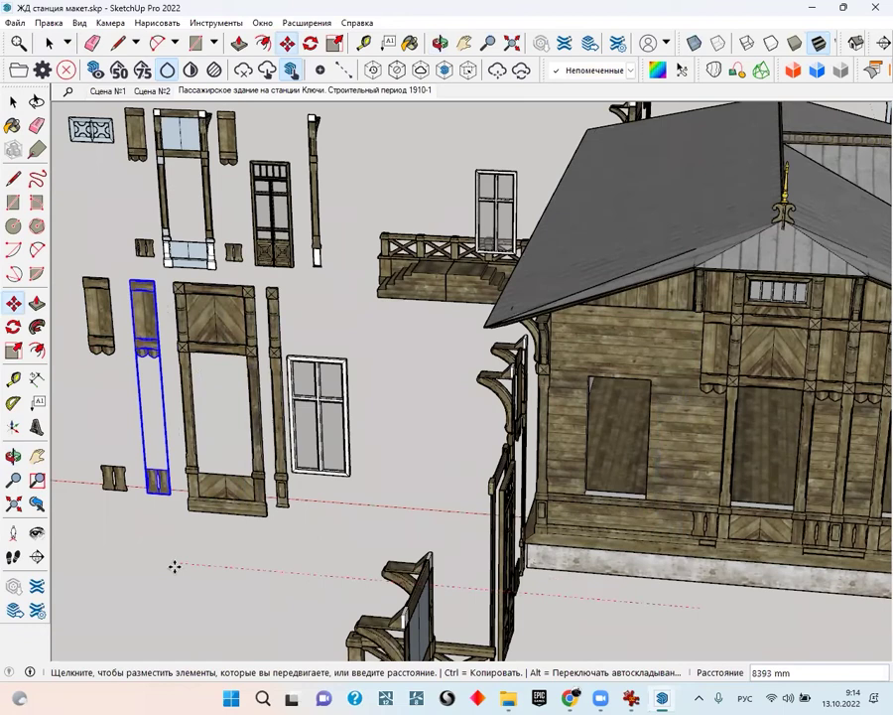
click(174, 565)
Carry a column toward the loose parts and erase the extra column
middle_drag(642, 590, 519, 327)
key(space)
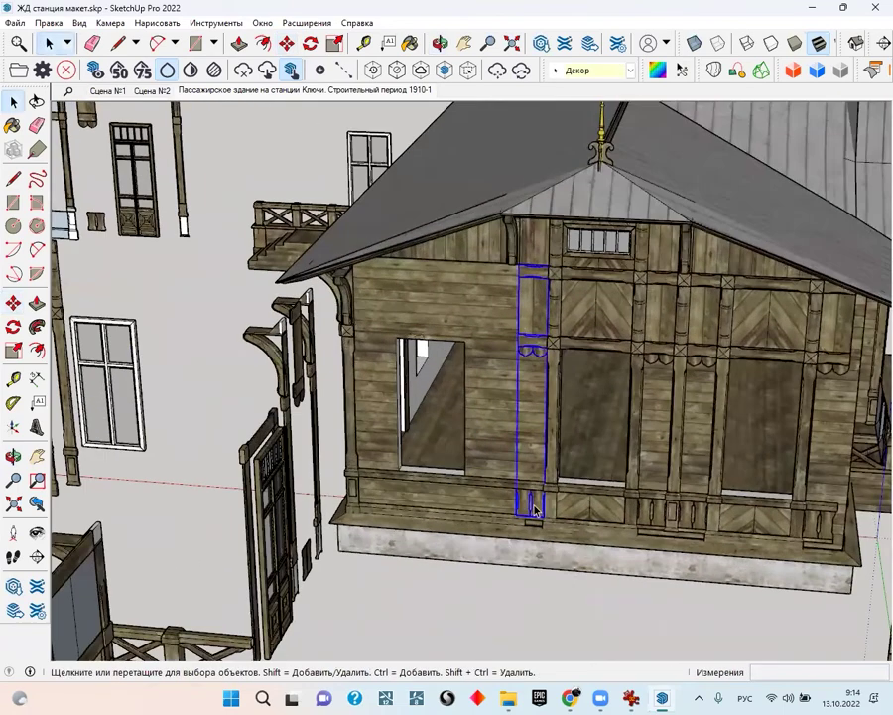
key(m)
click(552, 643)
middle_drag(770, 613, 427, 645)
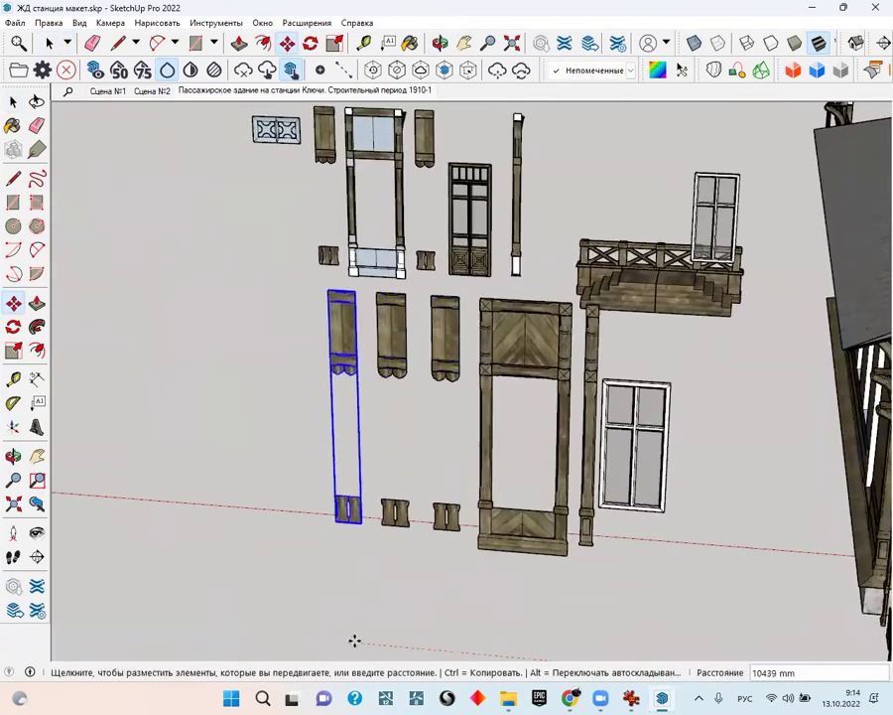
key(e)
click(360, 497)
Erase the house's door frame with the Eraser
middle_drag(404, 513, 660, 499)
key(space)
click(660, 500)
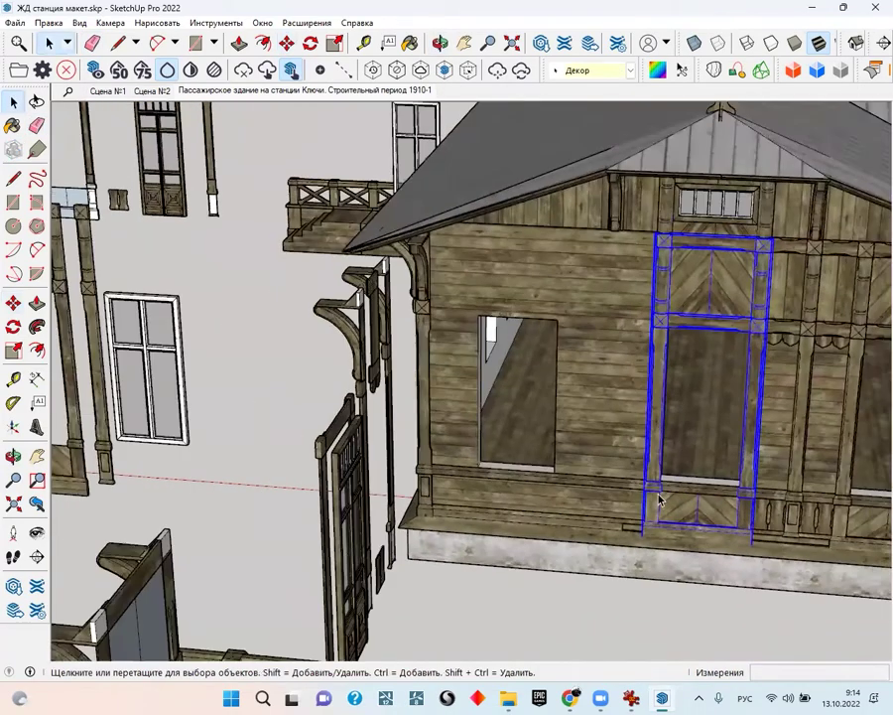
scroll(660, 500, down, 3)
key(m)
click(632, 626)
key(space)
key(e)
click(657, 452)
Move a vertical wall post off the side wall to the loose parts
mouse_move(657, 452)
middle_down()
mouse_move(516, 429)
mouse_move(633, 367)
middle_up()
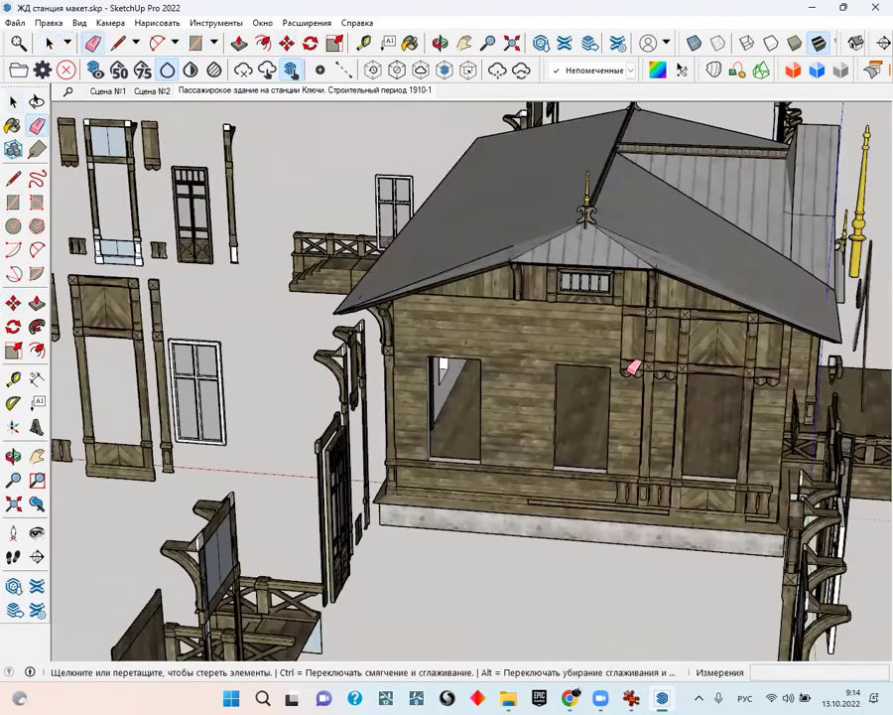
key(space)
scroll(632, 367, up, 5)
click(638, 374)
scroll(639, 427, down, 4)
scroll(638, 427, down, 2)
key(m)
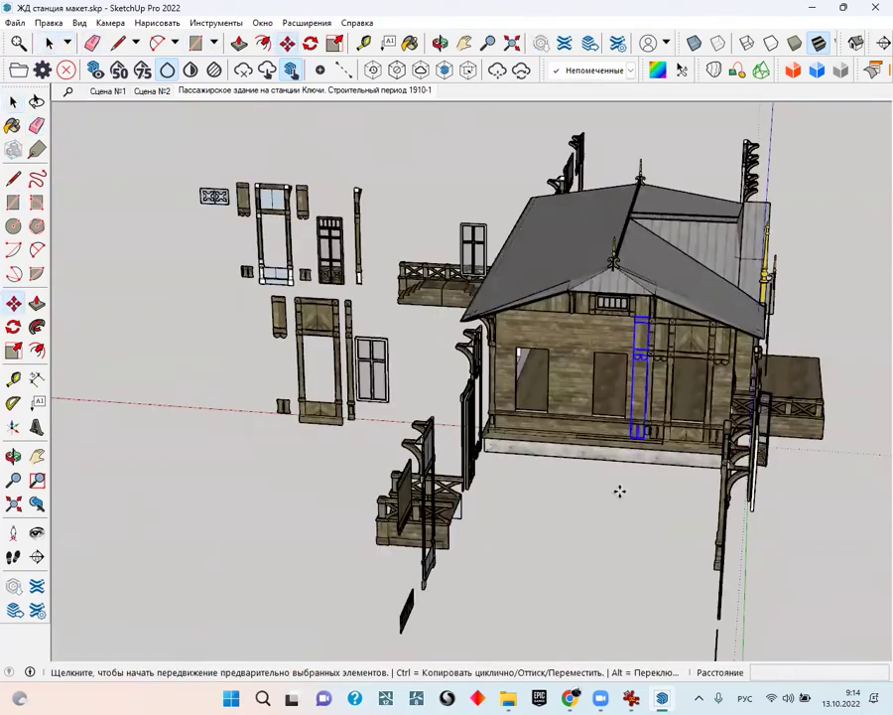
click(619, 491)
click(212, 455)
Return to the Select tool and pick the chevron door frame post on the wall
key(r)
key(e)
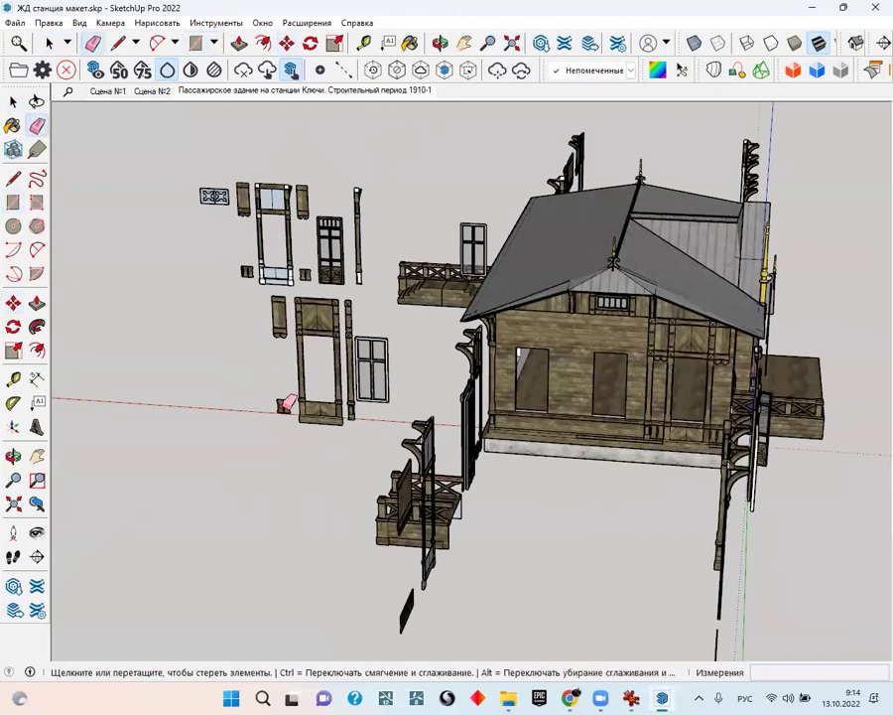
key(space)
scroll(614, 458, up, 3)
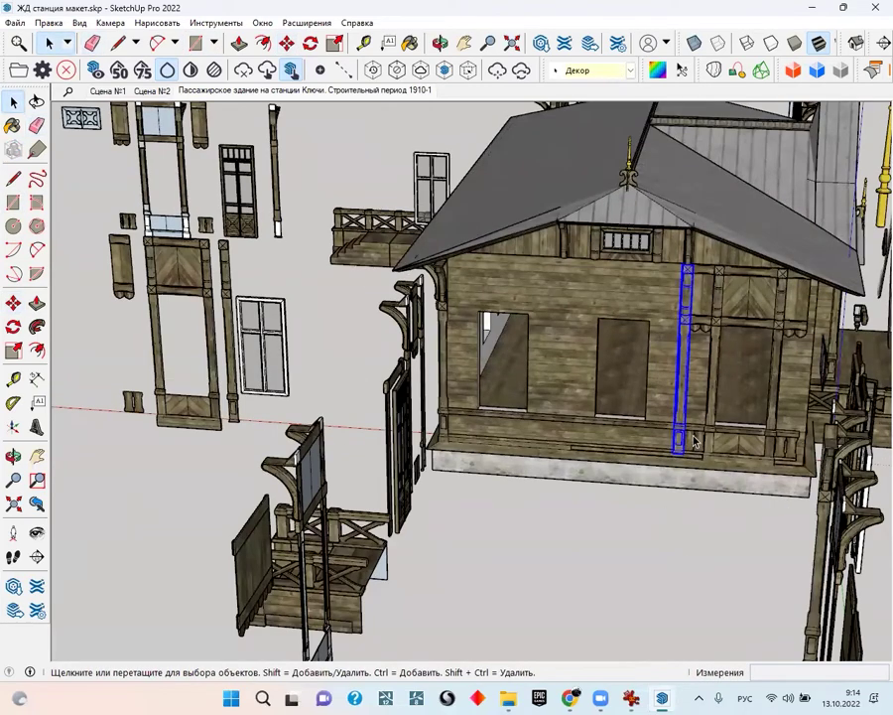
key(r)
key(e)
scroll(692, 445, up, 3)
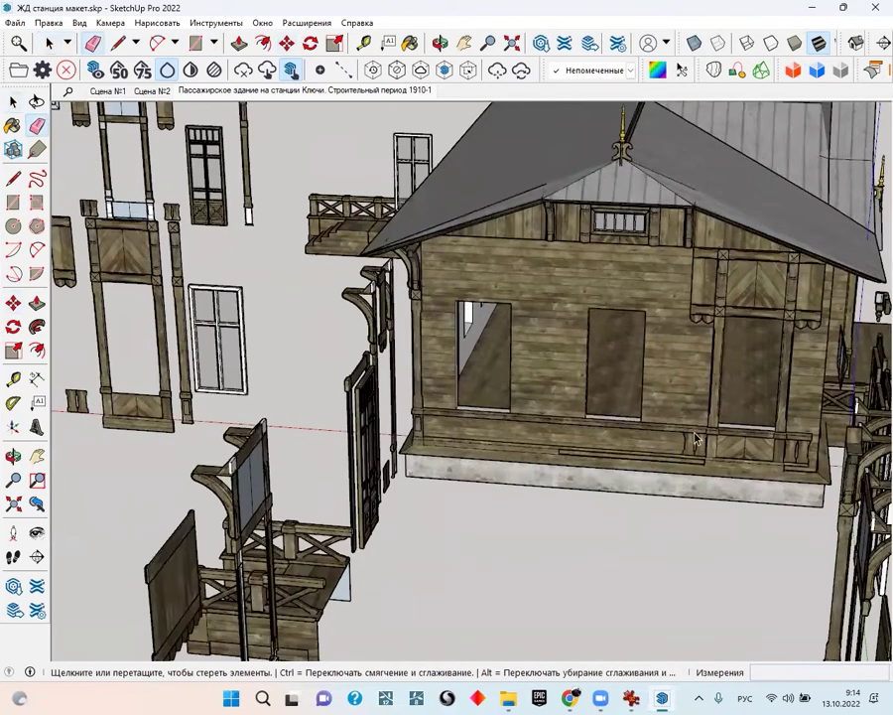
key(space)
click(695, 447)
scroll(685, 477, down, 3)
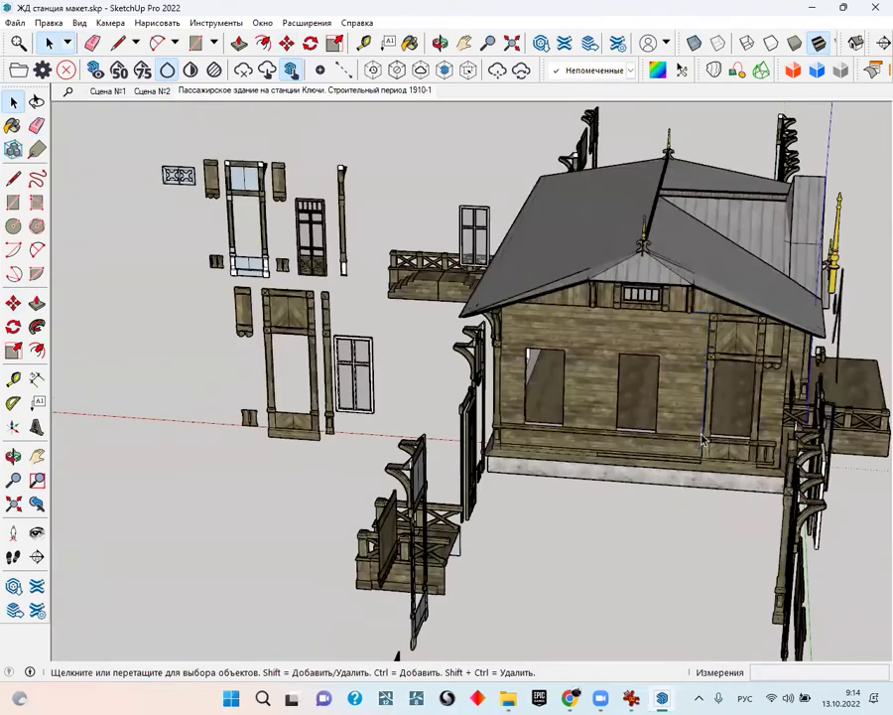
scroll(703, 441, up, 3)
Erase the chevron door frame from the wall
key(m)
click(683, 568)
scroll(623, 562, down, 3)
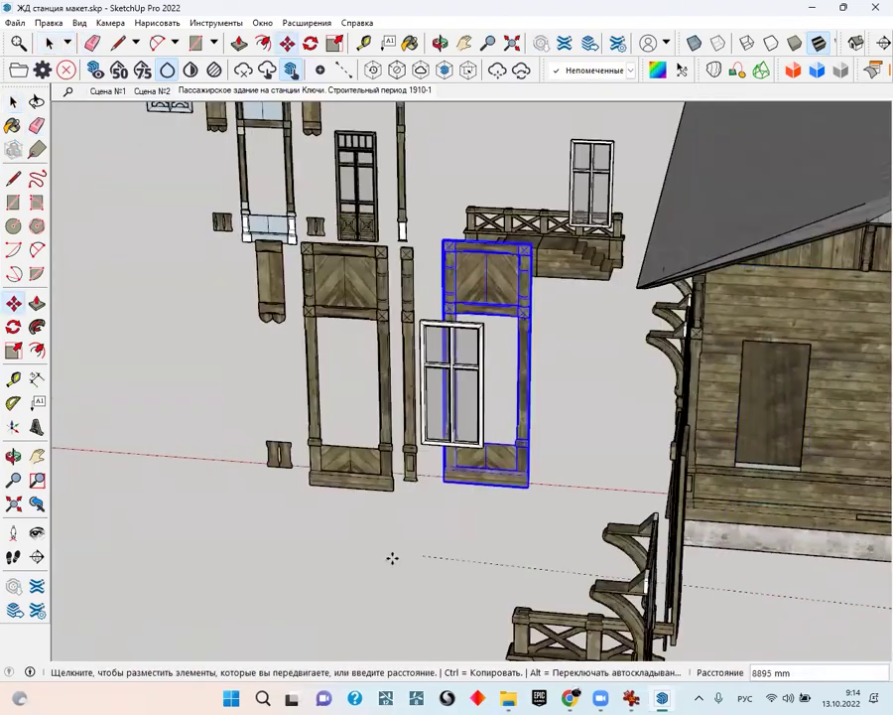
key(space)
scroll(595, 407, down, 3)
key(e)
scroll(541, 504, up, 4)
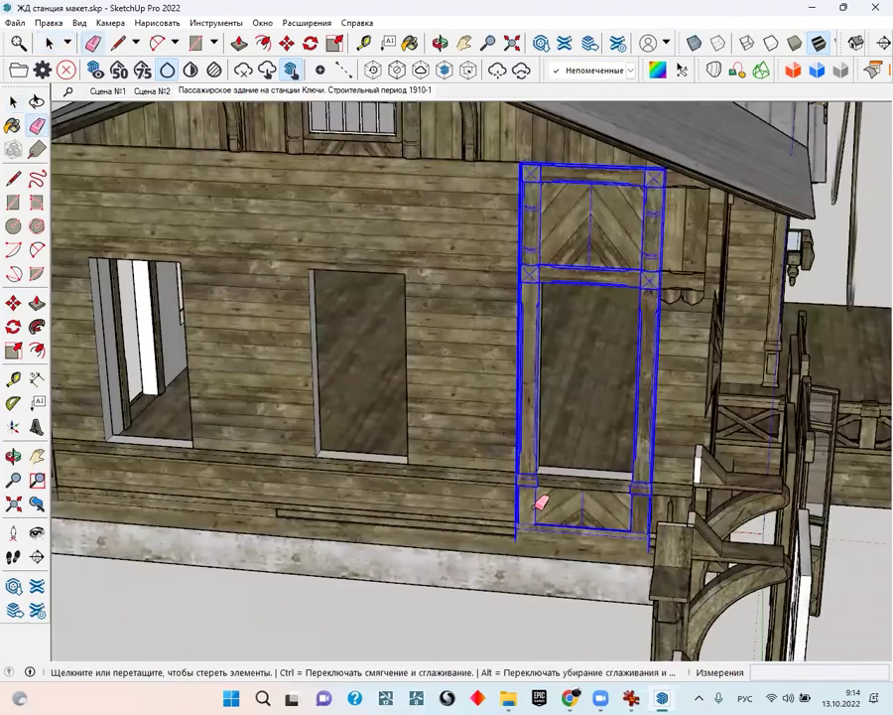
click(541, 503)
Select a post among the loose parts and orbit toward them
middle_drag(514, 502, 564, 437)
key(space)
click(655, 276)
mouse_move(655, 276)
middle_down()
mouse_move(683, 294)
mouse_move(777, 312)
mouse_move(374, 374)
mouse_move(308, 263)
middle_up()
scroll(309, 263, up, 3)
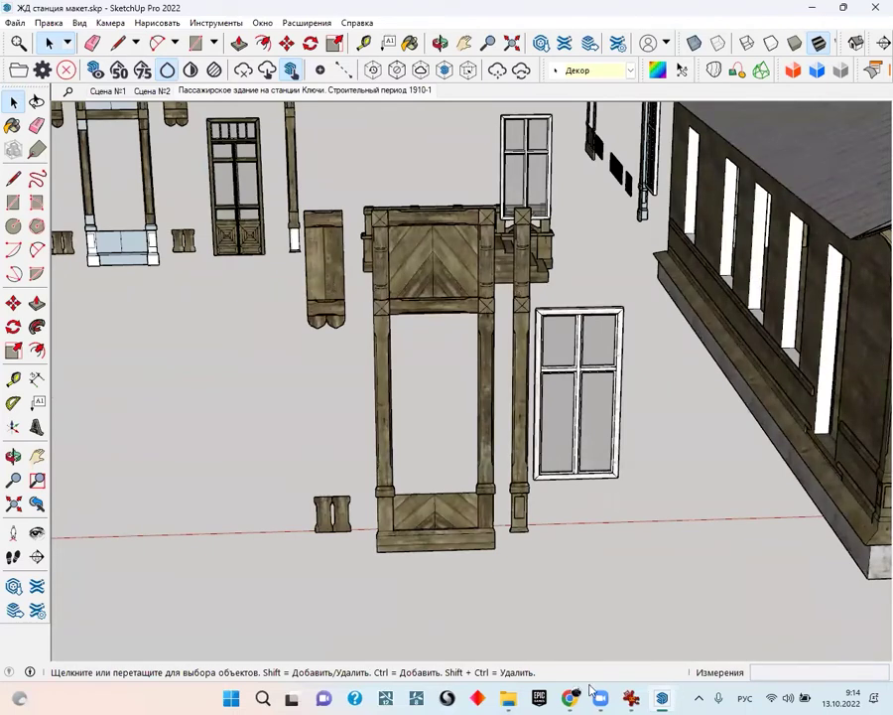
click(629, 697)
key(Return)
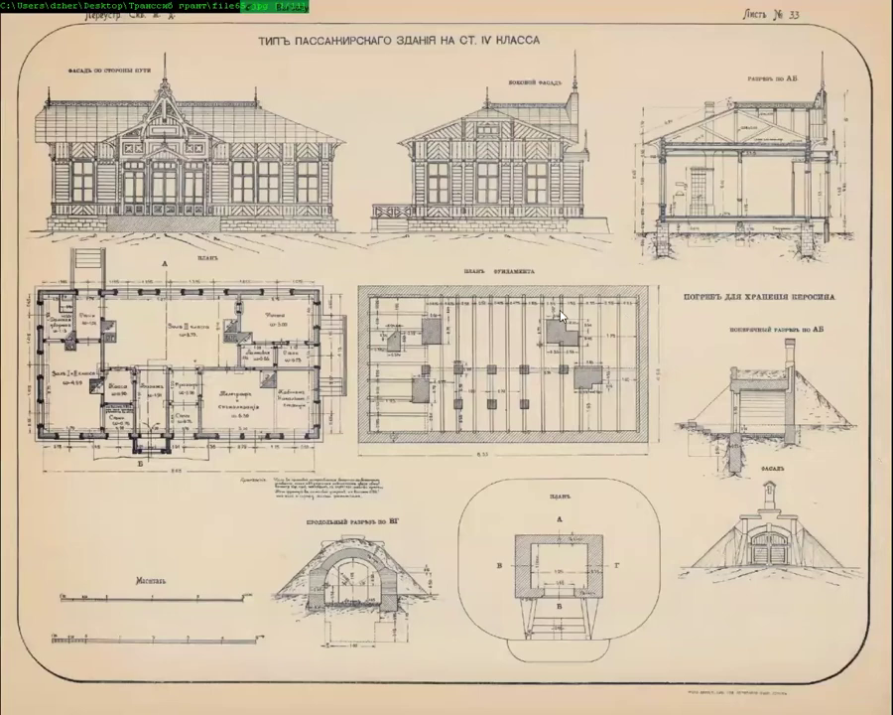
scroll(514, 276, up, 1)
scroll(531, 156, up, 1)
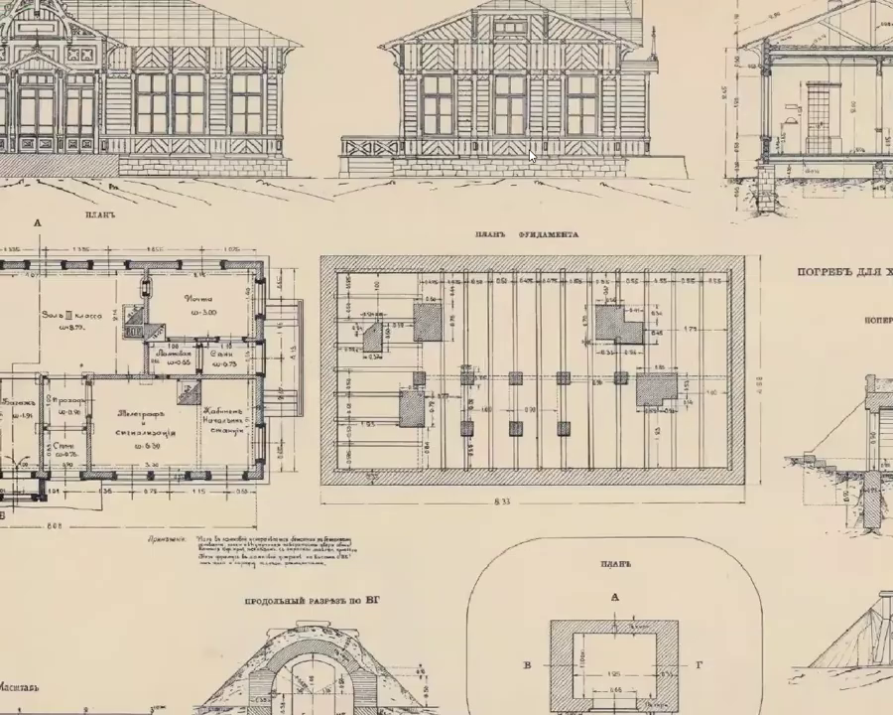
scroll(534, 152, up, 1)
scroll(534, 152, up, 3)
scroll(534, 152, up, 1)
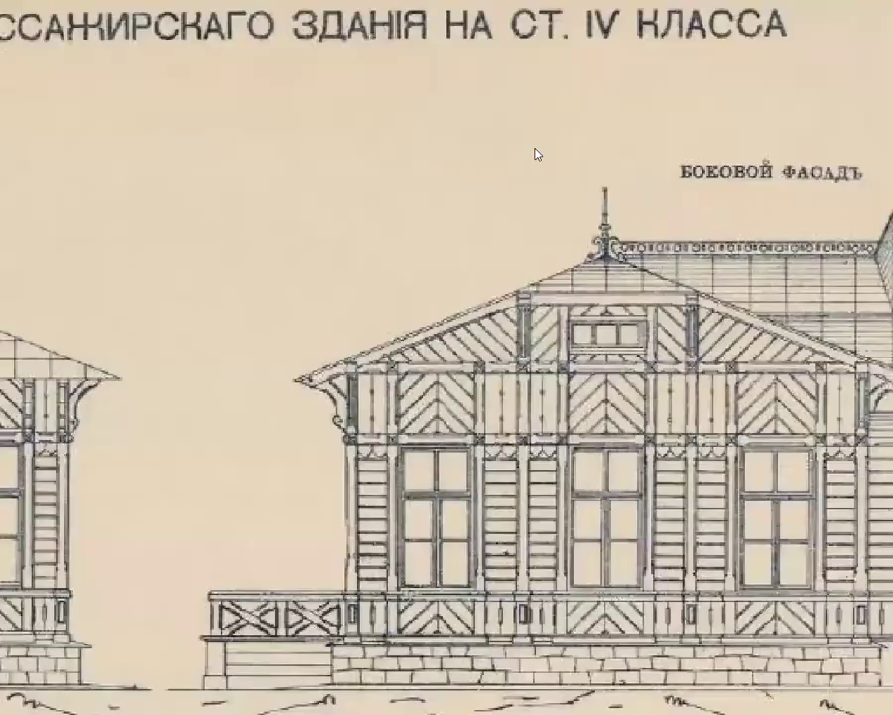
scroll(415, 70, up, 2)
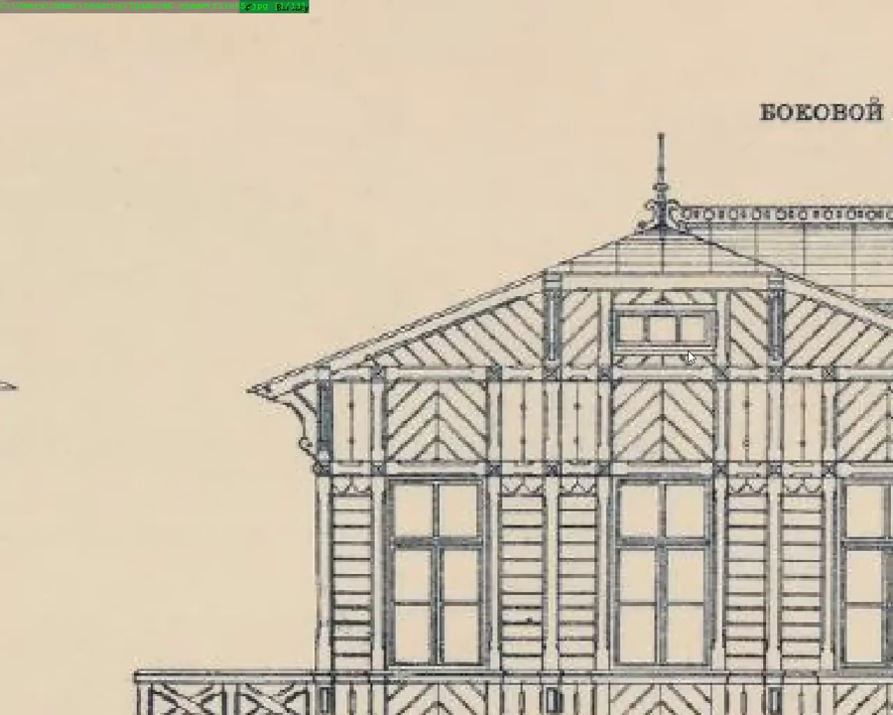
key(Escape)
key(Escape)
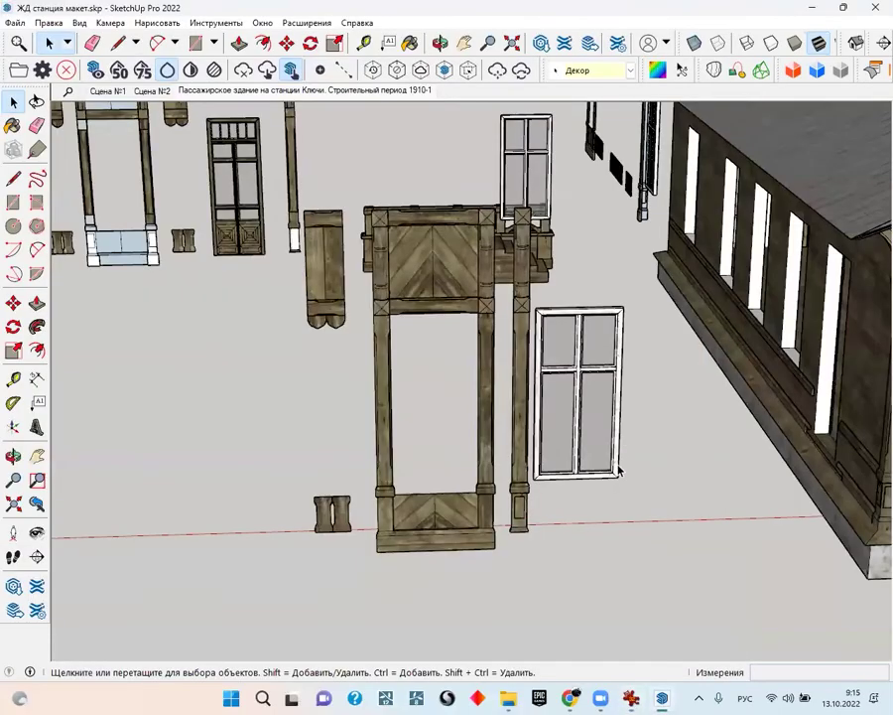
Move the leftover wall post along the red axis beside the loose parts
middle_drag(489, 419, 395, 339)
scroll(457, 365, up, 3)
scroll(458, 365, down, 3)
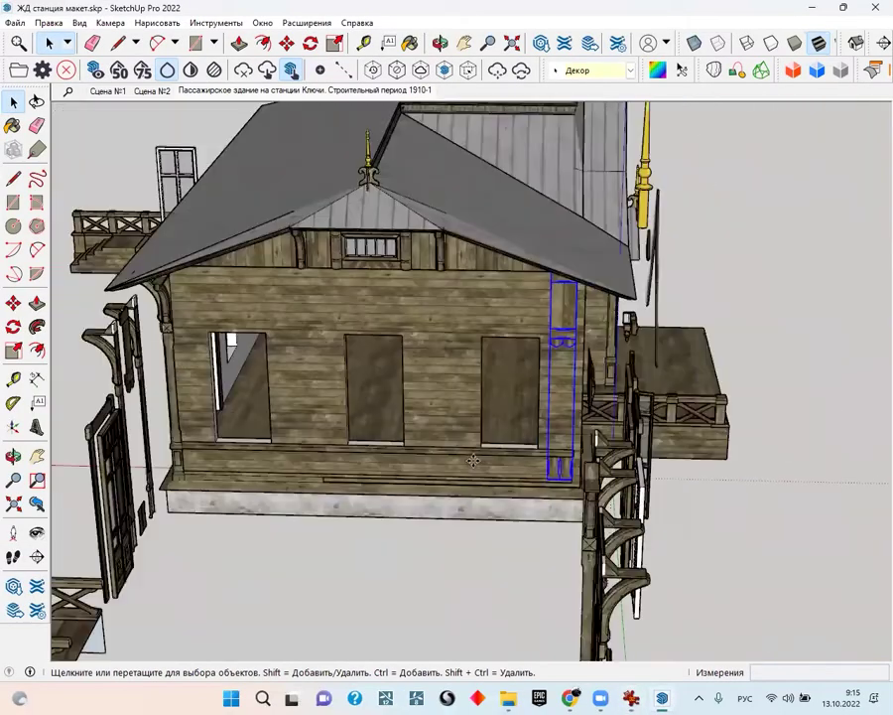
key(m)
mouse_move(457, 575)
middle_down()
mouse_move(590, 582)
mouse_move(342, 552)
middle_up()
click(589, 582)
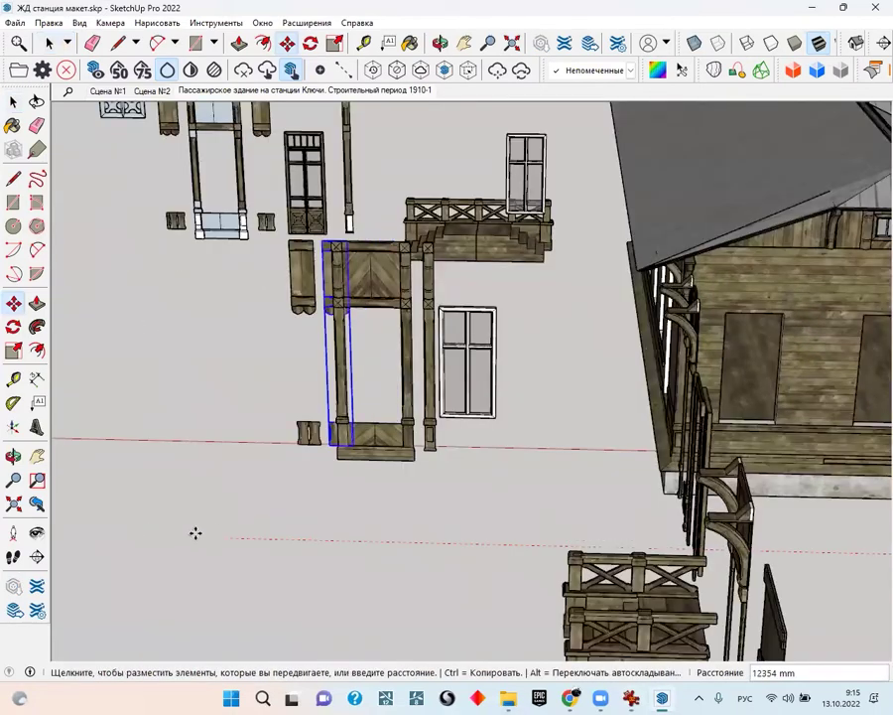
click(133, 532)
Erase the moved post with the Eraser
key(space)
key(e)
click(252, 441)
mouse_move(252, 440)
middle_down()
mouse_move(241, 453)
mouse_move(500, 397)
mouse_move(392, 262)
mouse_move(411, 347)
mouse_move(369, 239)
mouse_move(423, 340)
middle_up()
Select the gable window group and orbit to an oblique view of roof and gable
key(space)
scroll(422, 235, up, 3)
click(422, 235)
scroll(463, 189, up, 3)
mouse_move(463, 188)
middle_down()
mouse_move(724, 231)
mouse_move(401, 360)
middle_up()
scroll(478, 391, down, 3)
mouse_move(478, 391)
middle_down()
mouse_move(443, 378)
mouse_move(355, 266)
mouse_move(201, 269)
middle_up()
Sample planks_2 from the plank wall and paint the white gap beside the porch gable
scroll(312, 286, up, 3)
key(e)
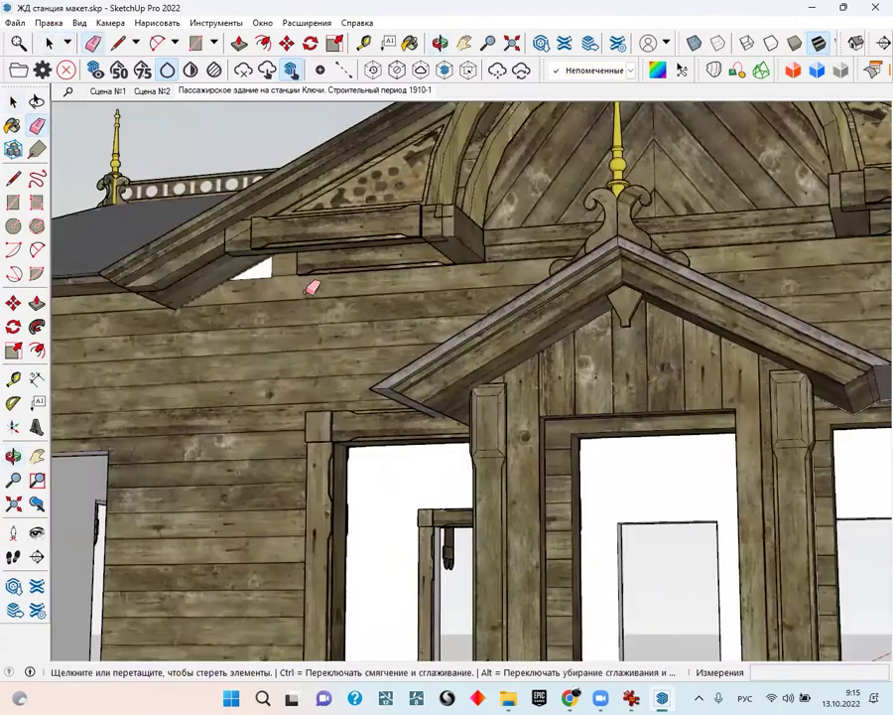
scroll(269, 268, up, 2)
middle_drag(269, 268, 444, 334)
middle_drag(754, 236, 777, 224)
scroll(783, 238, up, 3)
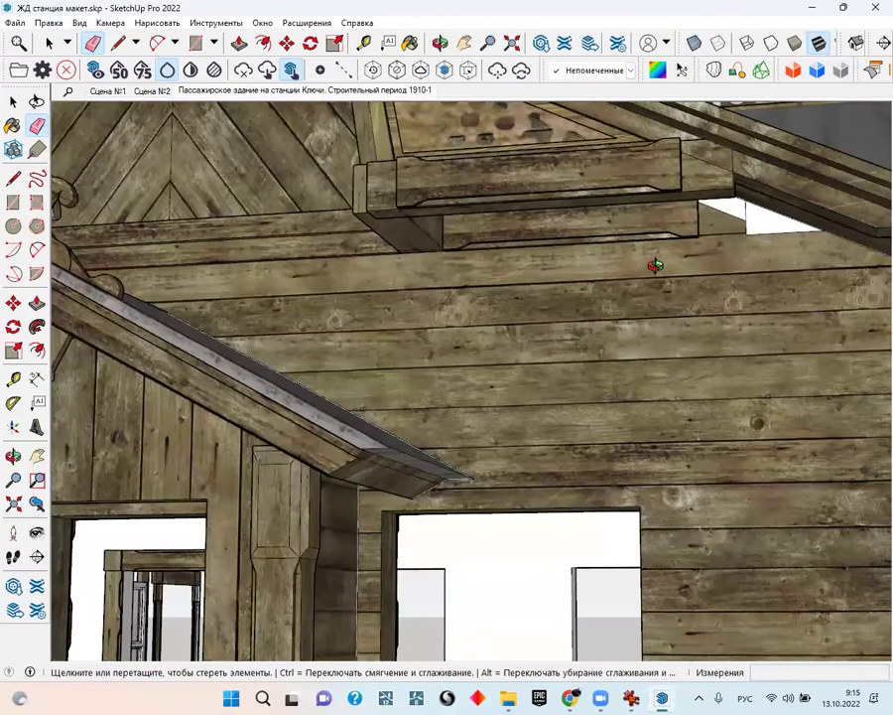
scroll(655, 265, up, 2)
middle_drag(695, 253, 737, 236)
key(b)
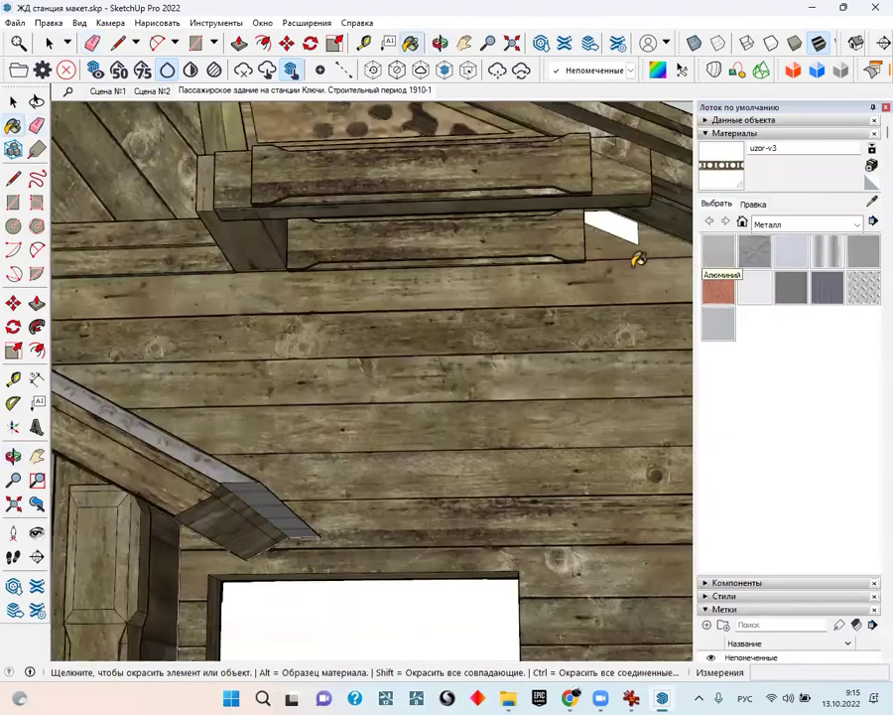
alt+click(638, 260)
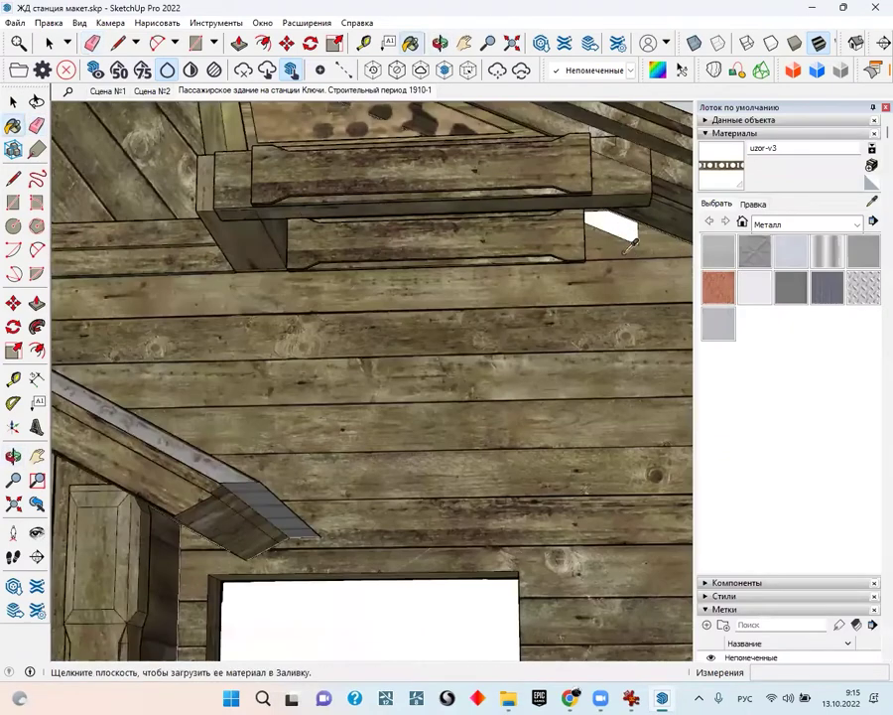
click(611, 226)
Orbit out to overhead and three-quarter views of the whole station
key(e)
scroll(564, 308, down, 2)
scroll(564, 308, down, 2)
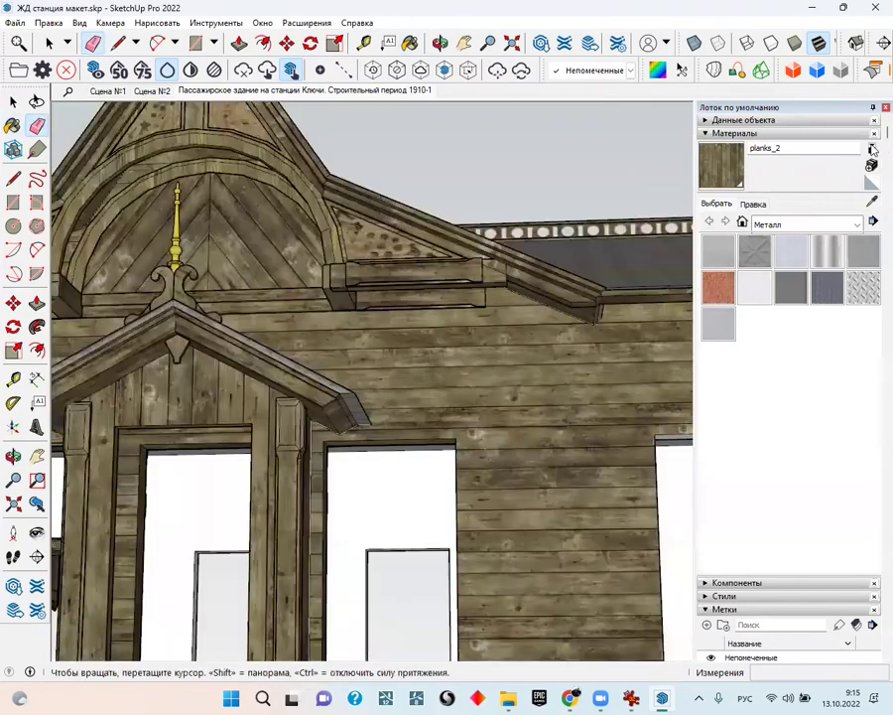
middle_drag(563, 308, 547, 309)
scroll(562, 300, down, 1)
scroll(562, 299, down, 3)
key(space)
mouse_move(538, 379)
middle_down()
mouse_move(93, 439)
mouse_move(486, 444)
middle_up()
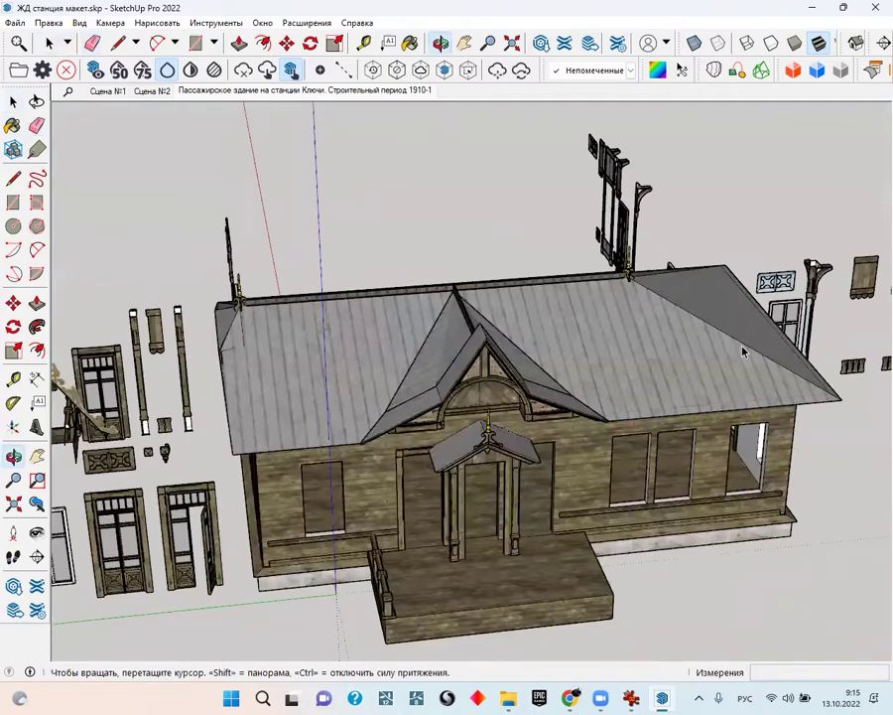
scroll(486, 444, down, 2)
scroll(486, 444, down, 2)
scroll(615, 521, down, 2)
mouse_move(615, 520)
middle_down()
mouse_move(876, 402)
mouse_move(255, 555)
mouse_move(728, 592)
middle_up()
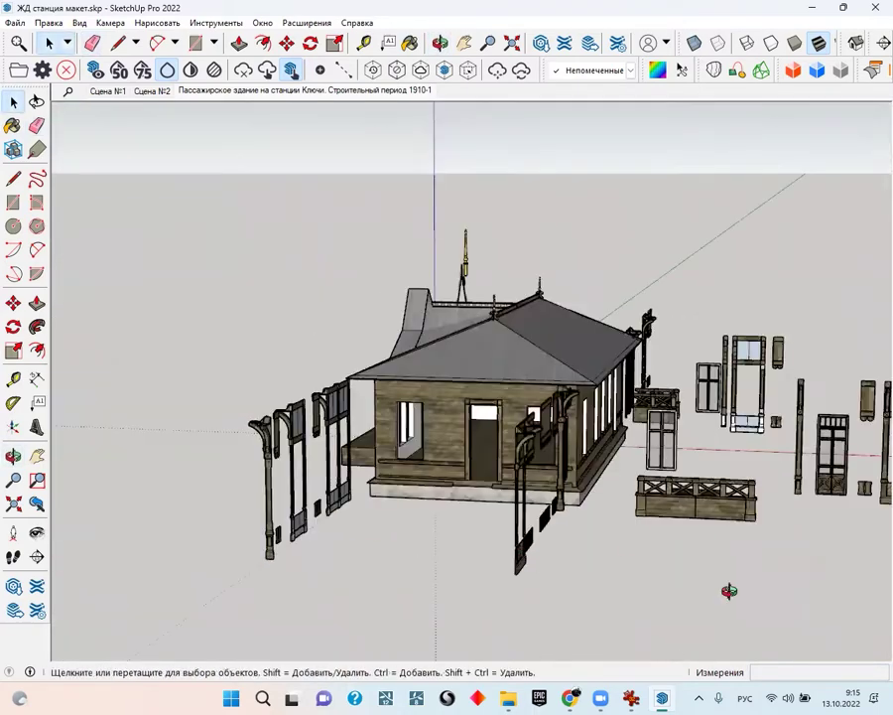
click(15, 22)
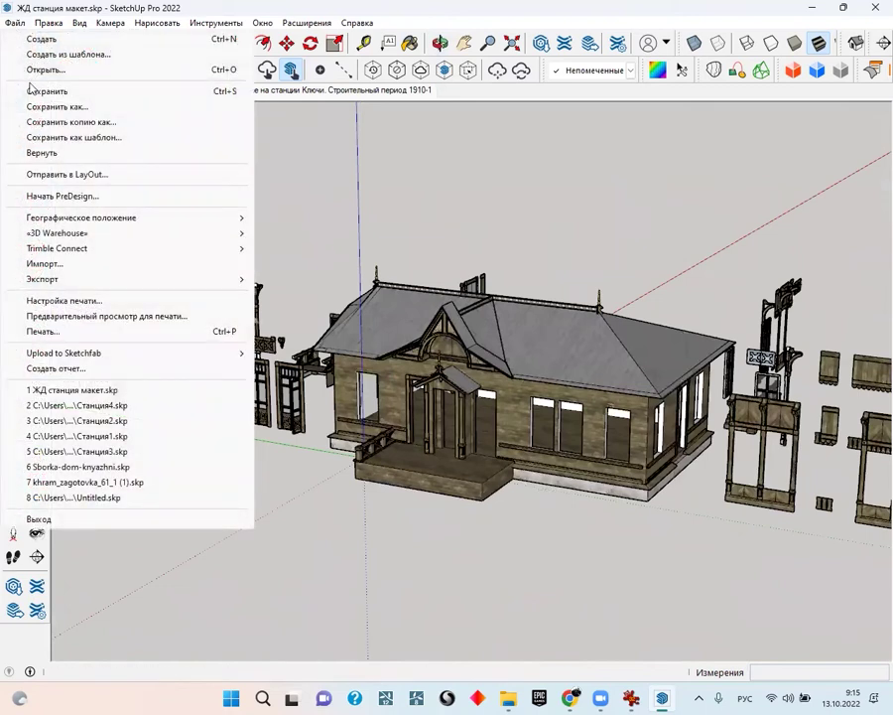
Save the model over ЖД станция макет.skp in SketchUp 8 (*.skp) format, confirming the overwrite
click(45, 88)
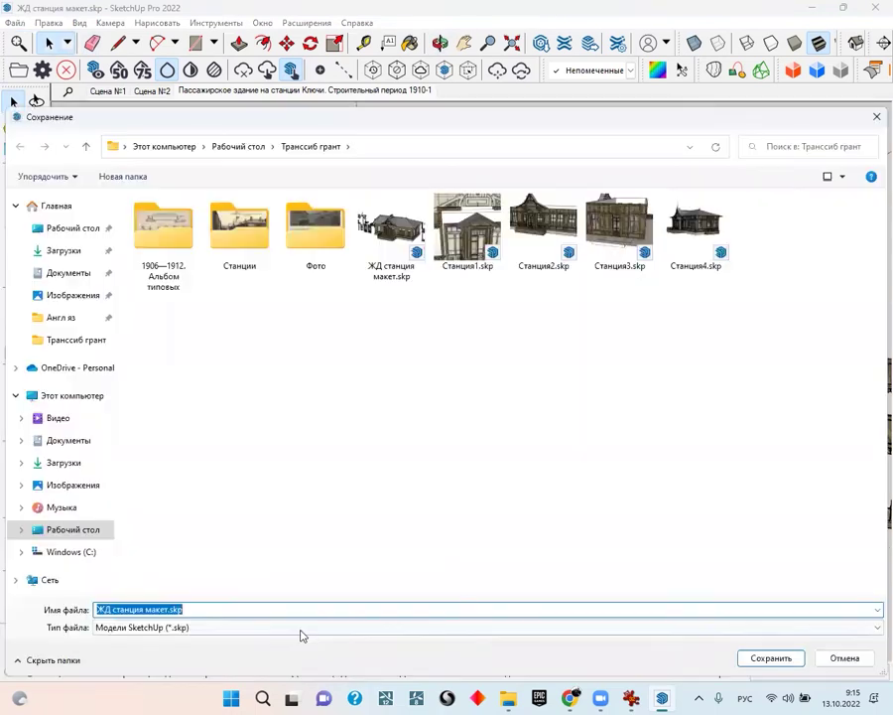
click(299, 627)
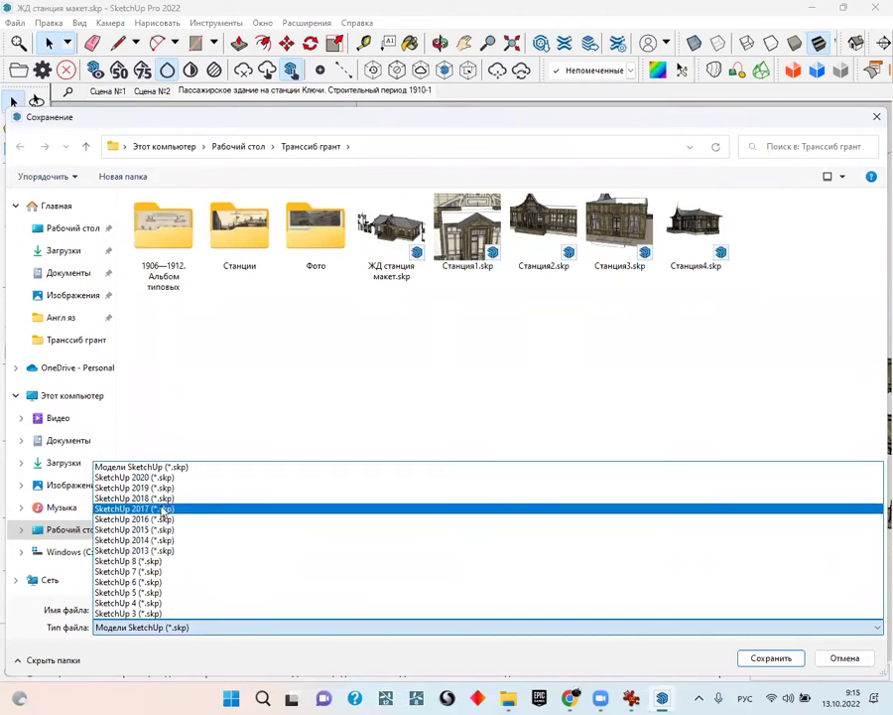
click(157, 561)
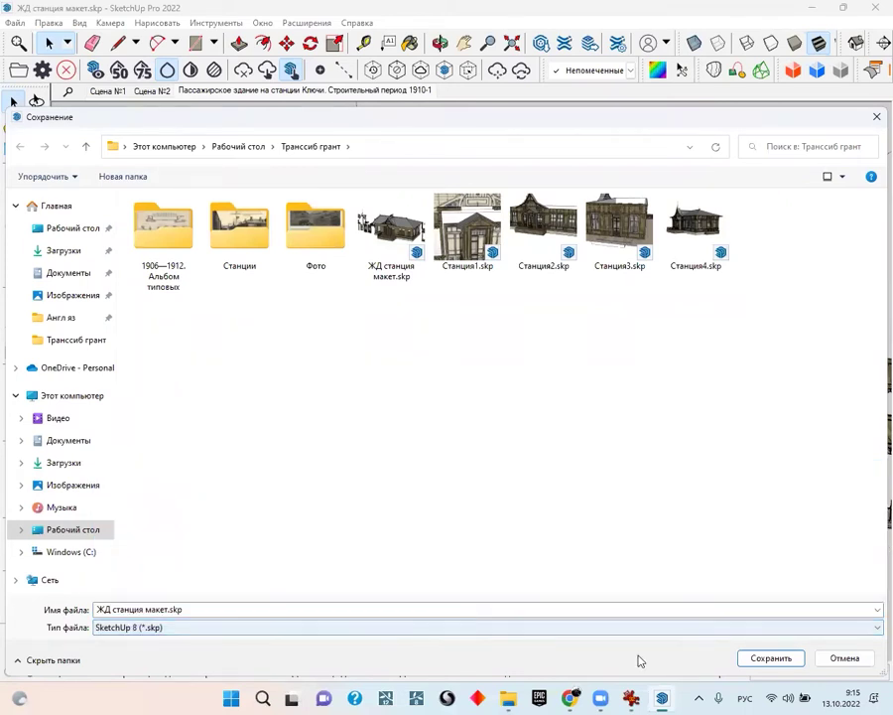
click(766, 659)
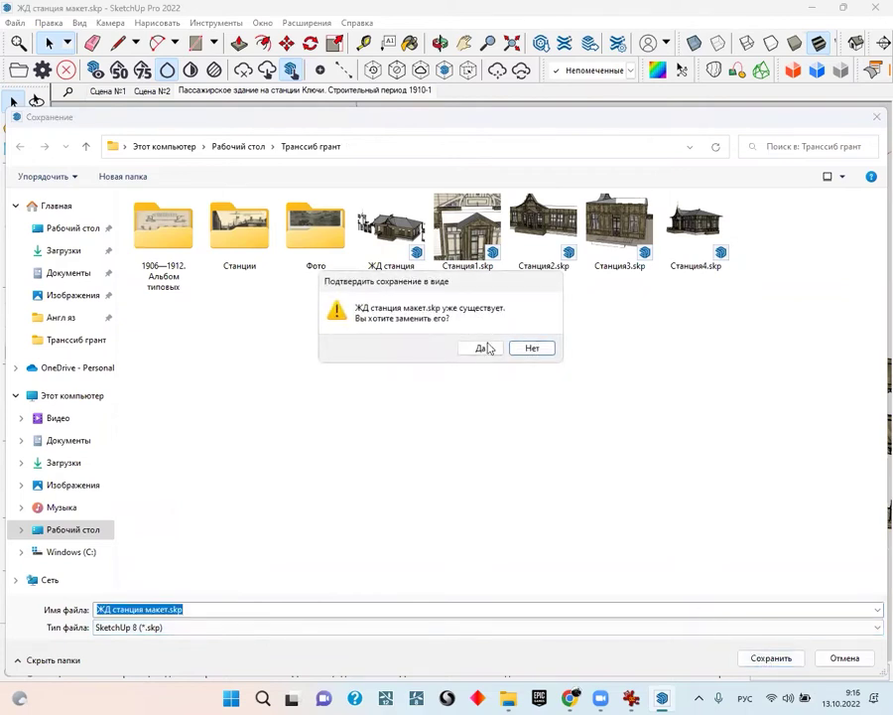
click(478, 345)
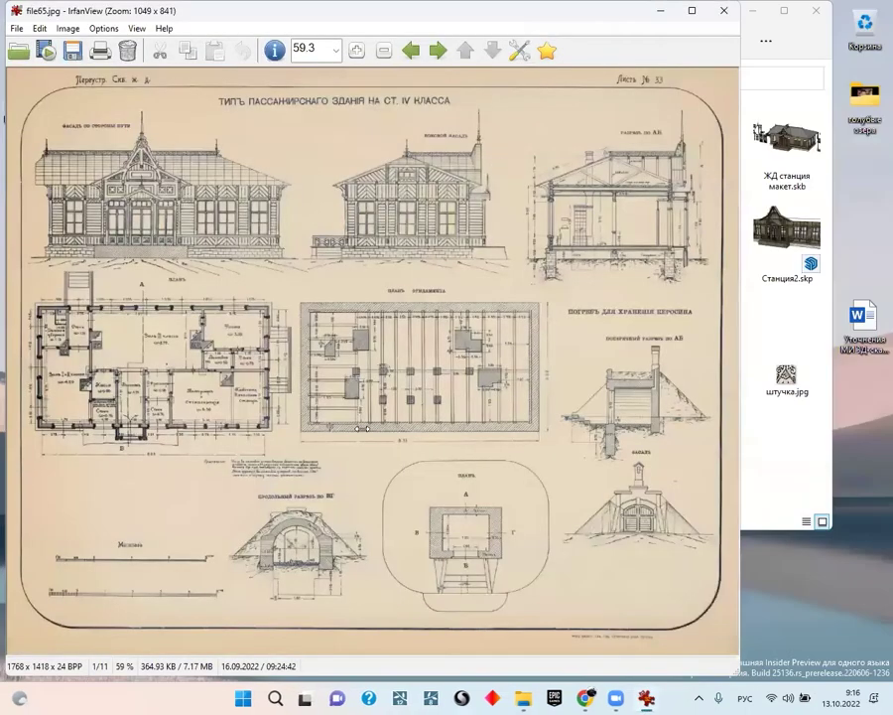
Open the Спецкурс по 3D для бакалавров folder on Yandex Disk
key(Escape)
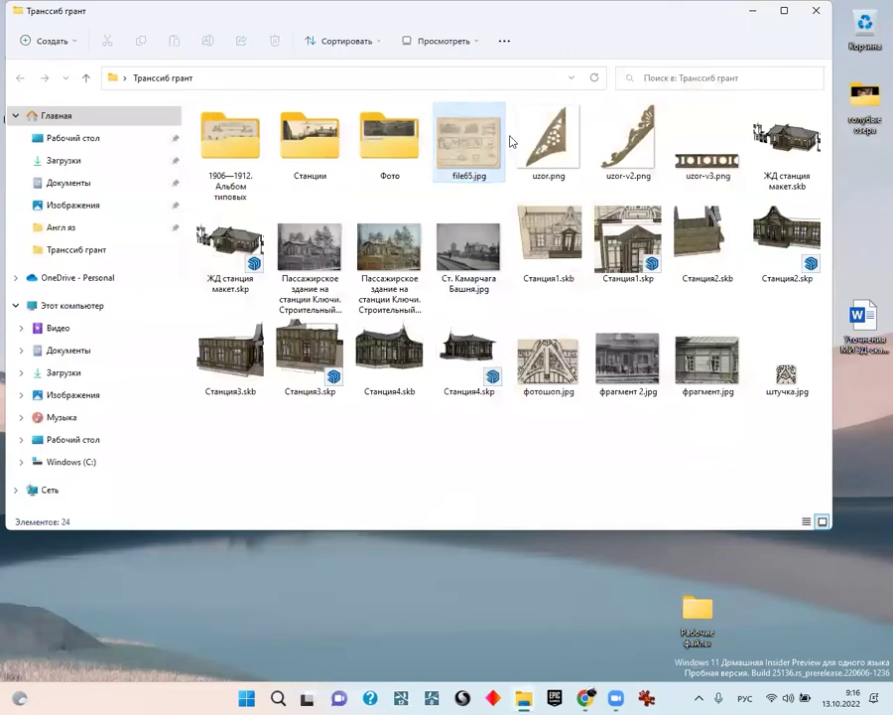
click(229, 268)
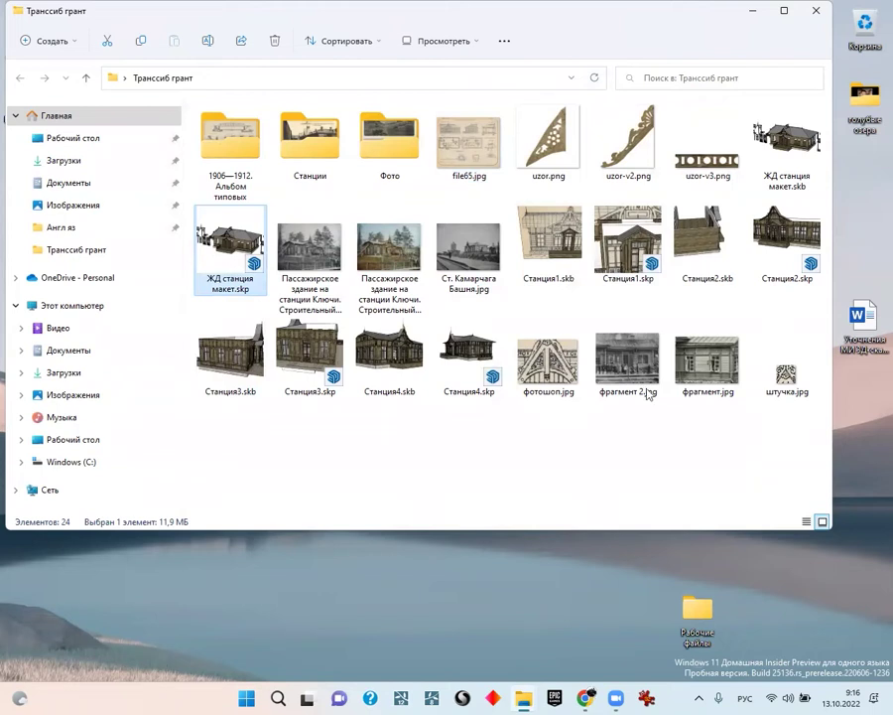
key(alt+Tab)
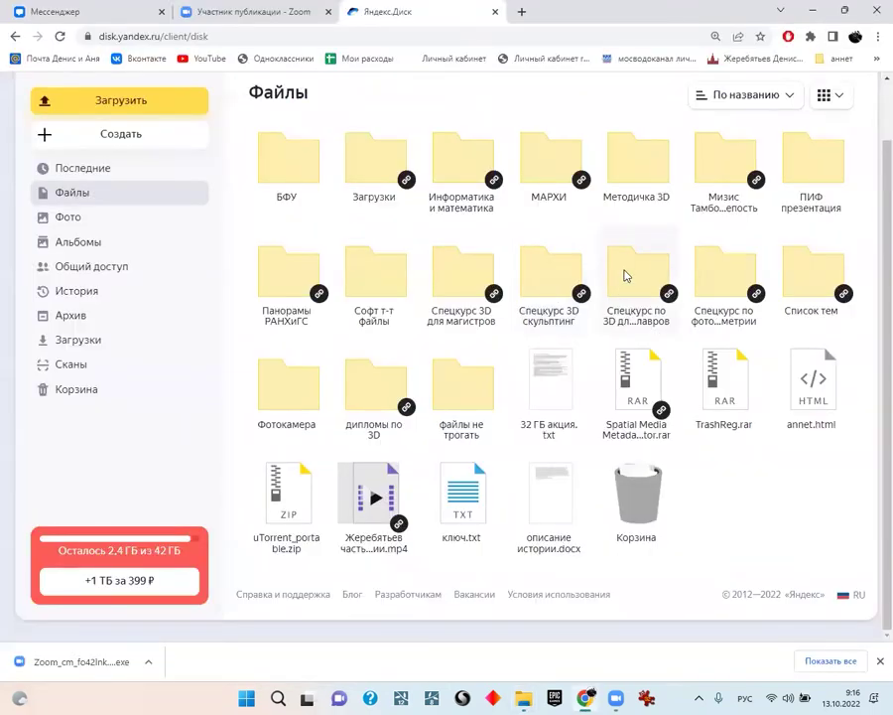
double_click(626, 275)
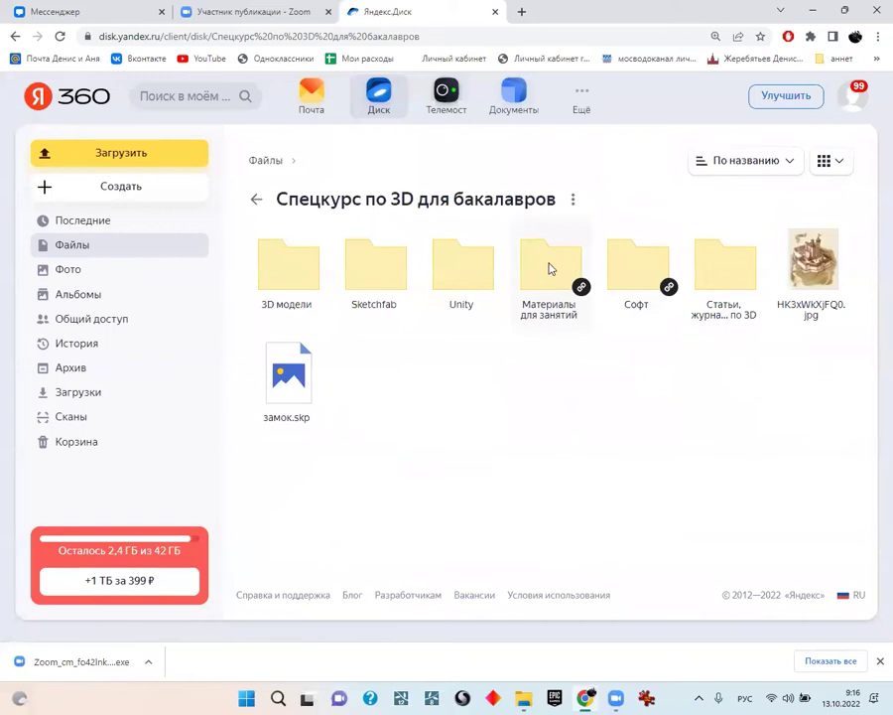
Delete замок.skp and the old jpg image from the course folder
click(298, 403)
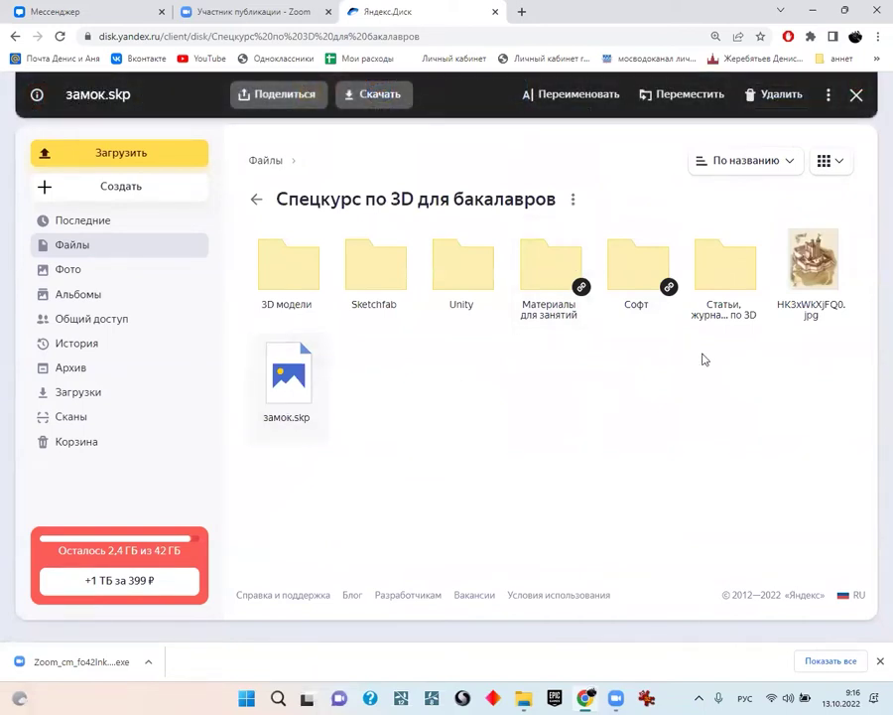
right_click(291, 399)
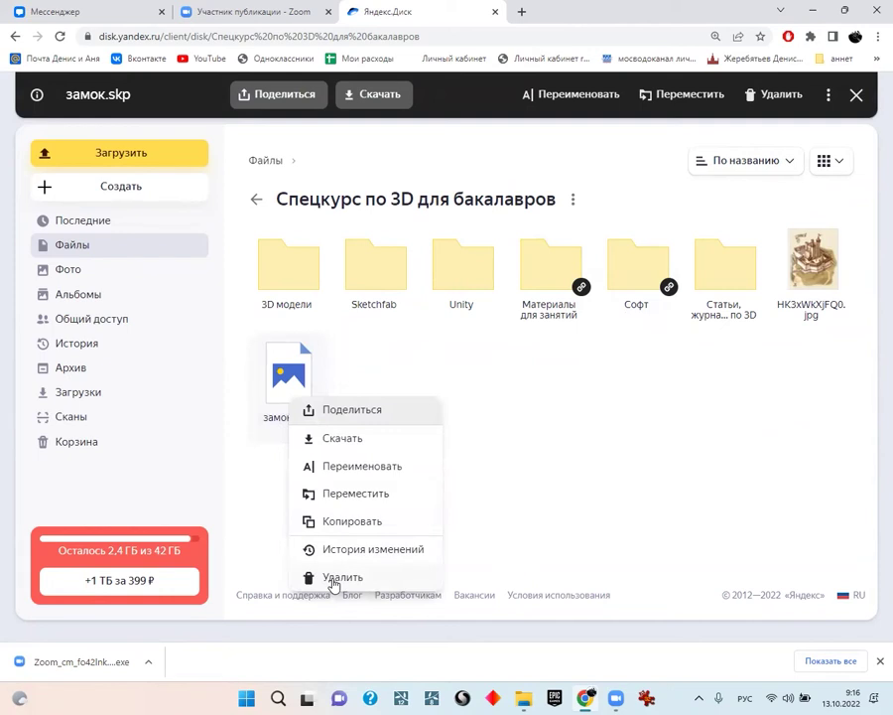
click(337, 577)
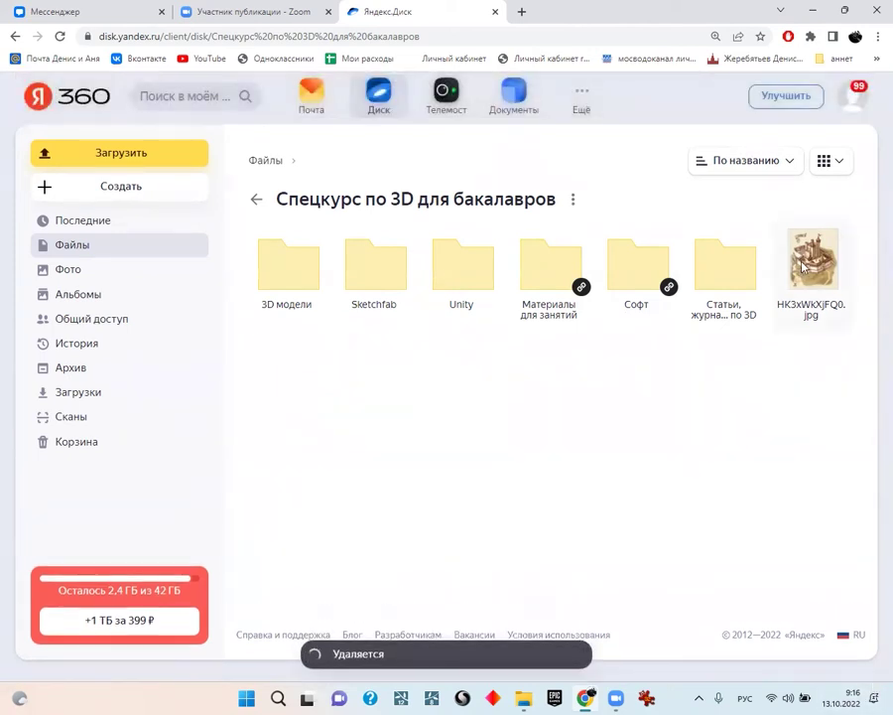
right_click(794, 278)
click(701, 480)
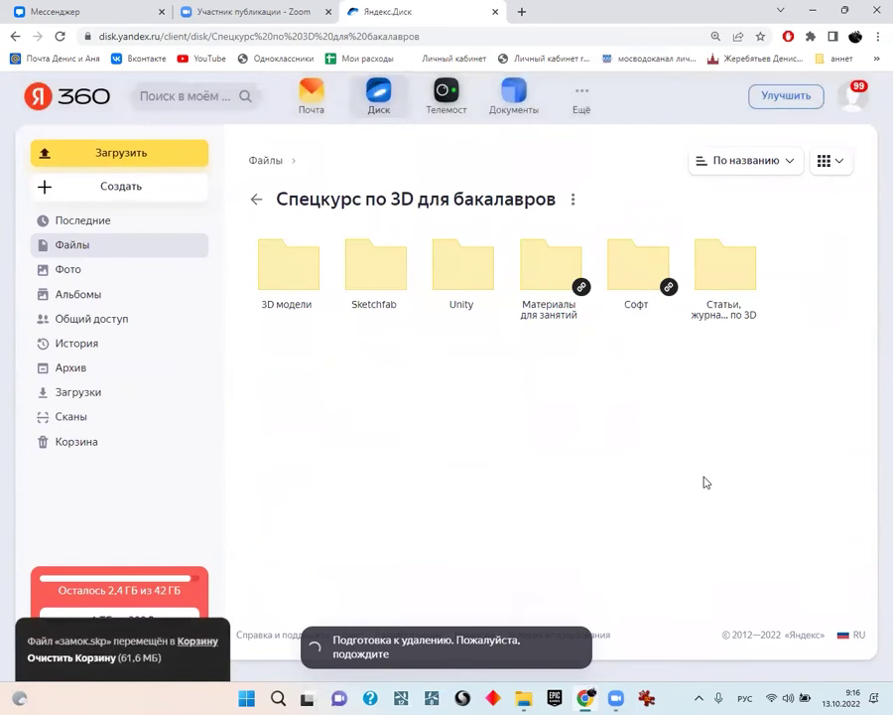
Upload ЖД станция макет.skp from the local project folder into the course folder
key(alt+Tab)
mouse_move(228, 249)
mouse_down()
mouse_move(264, 301)
mouse_move(653, 584)
mouse_up()
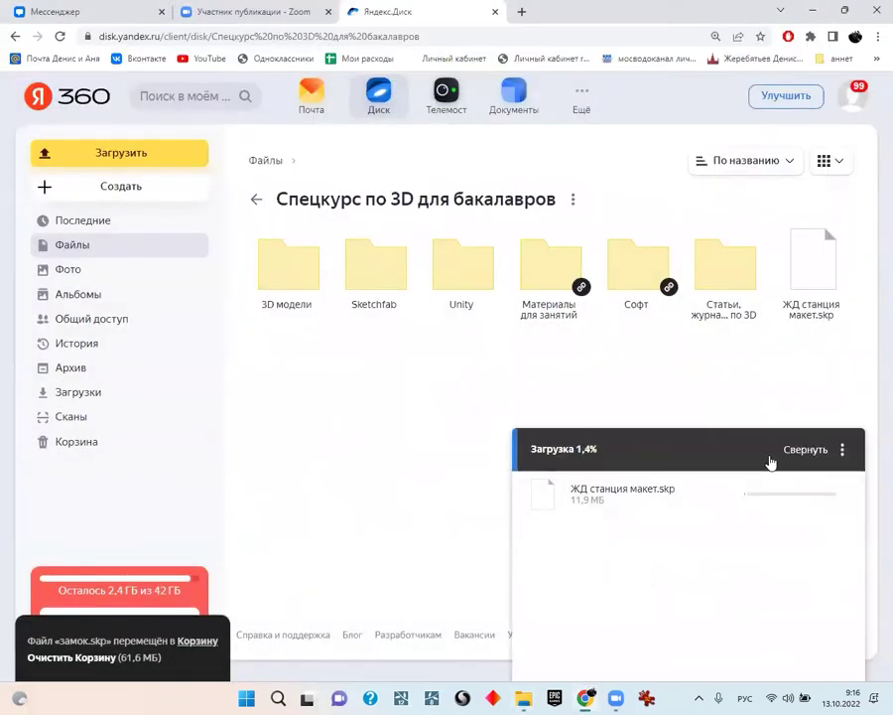
key(alt+Tab)
Preview the passenger-building photo in IrfanView, then upload it to the course folder
double_click(382, 276)
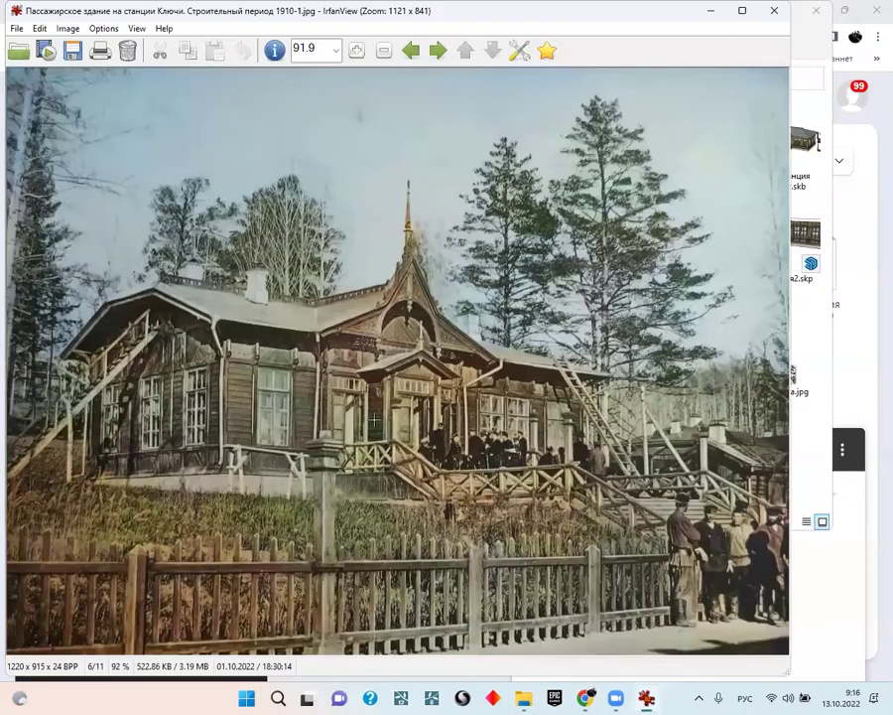
scroll(387, 435, up, 3)
drag(698, 408, 579, 324)
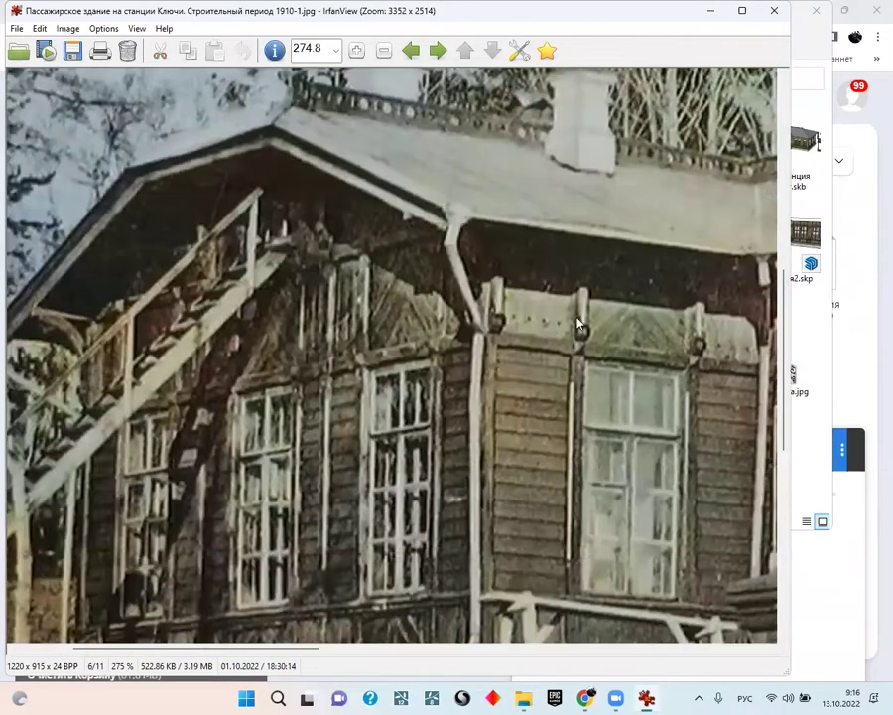
double_click(543, 289)
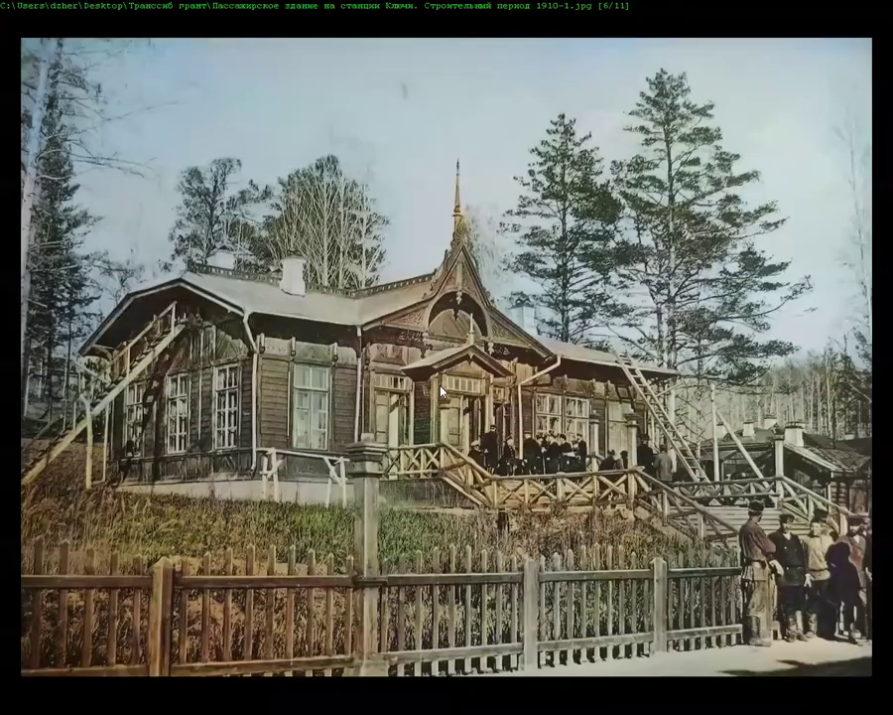
key(Escape)
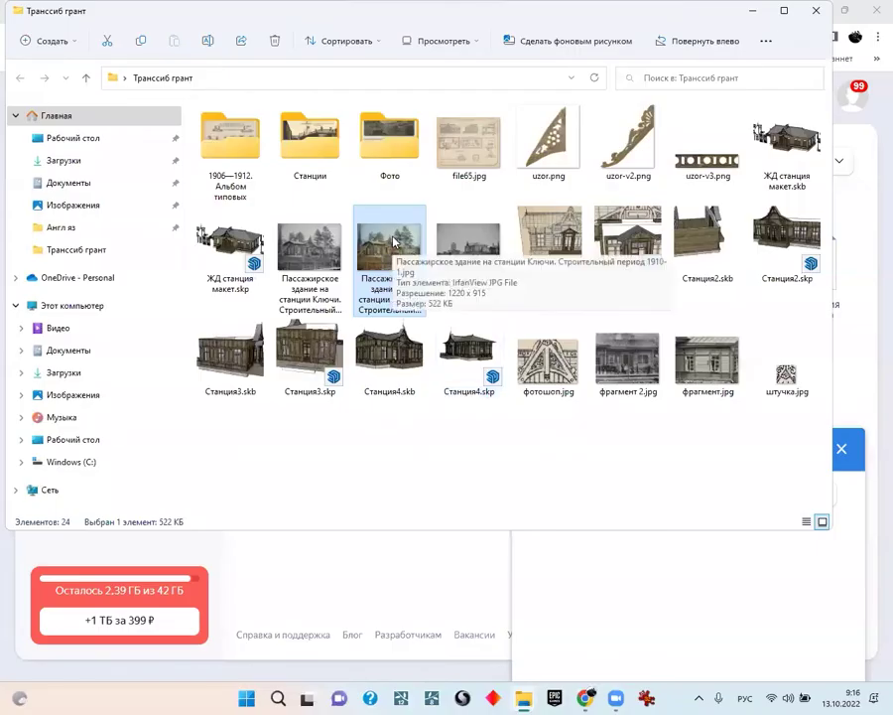
drag(395, 240, 352, 591)
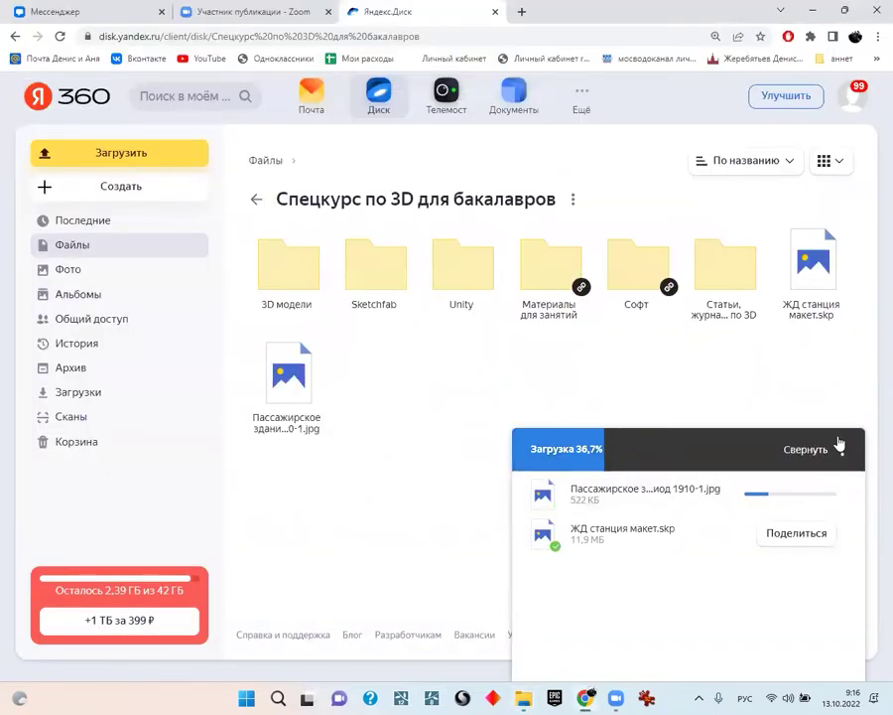
Rename file65.jpg to чертеж.jpg and upload it to the course folder
key(alt+Tab)
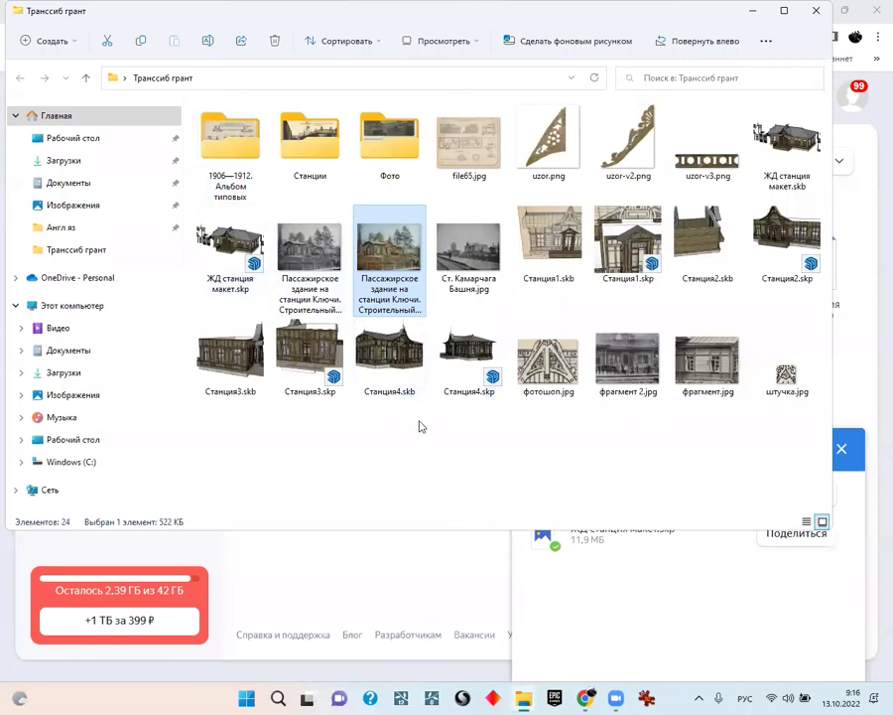
click(462, 164)
key(Escape)
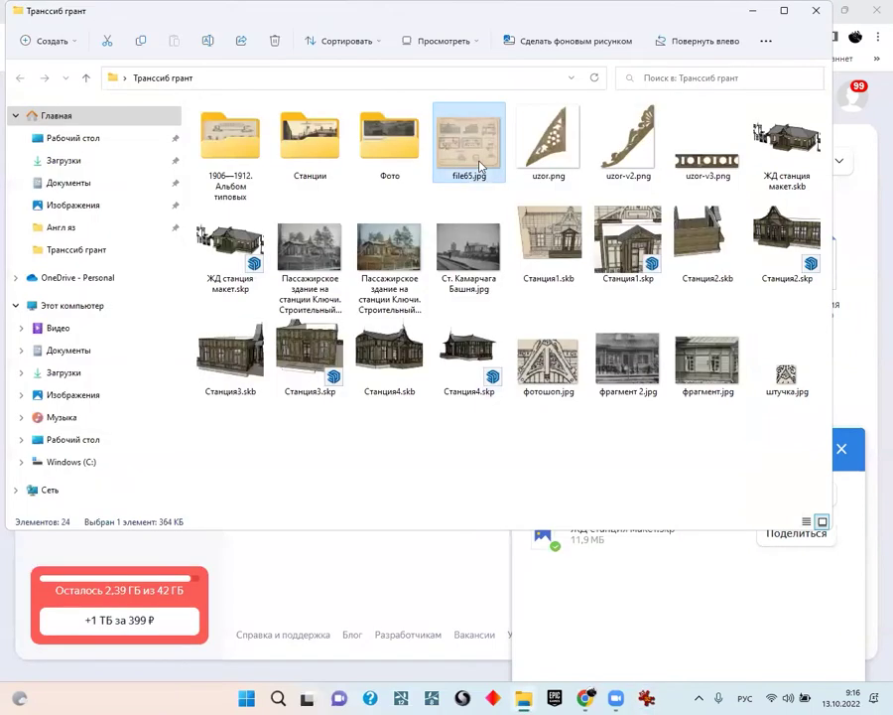
right_click(480, 165)
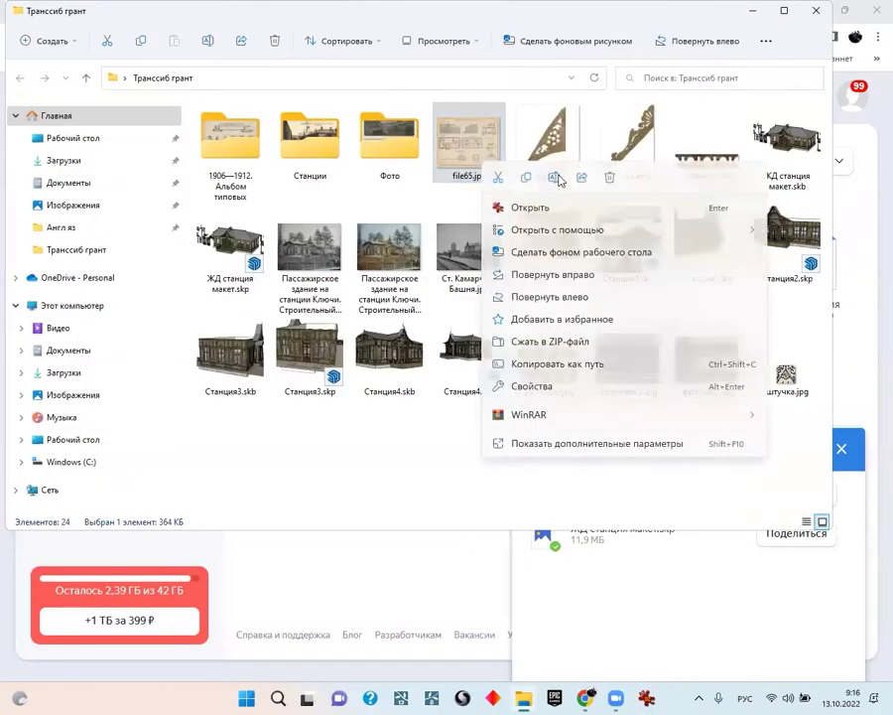
click(557, 180)
text(чертеж)
key(Return)
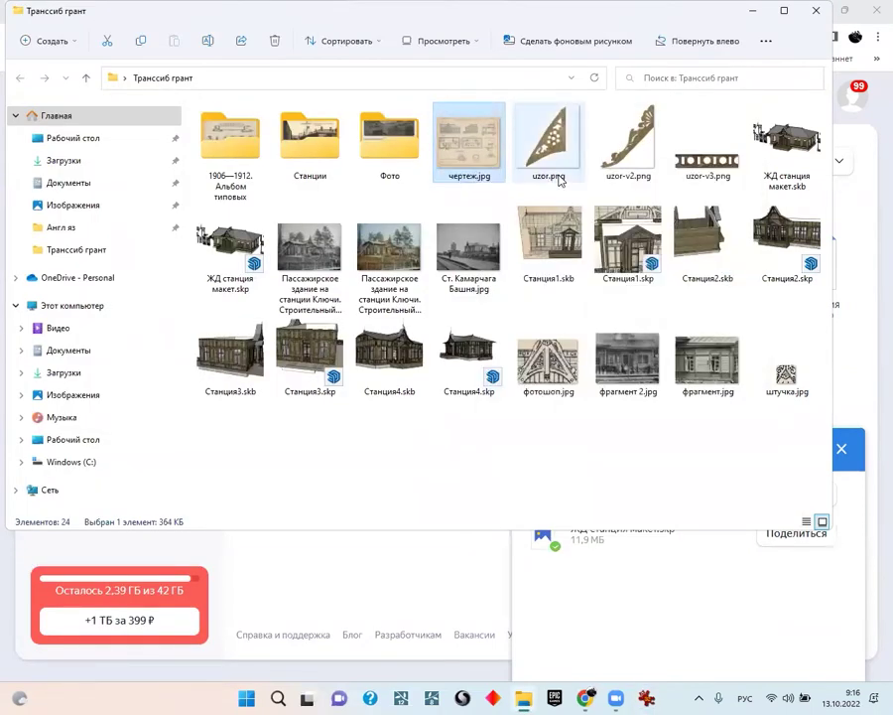
drag(468, 144, 417, 591)
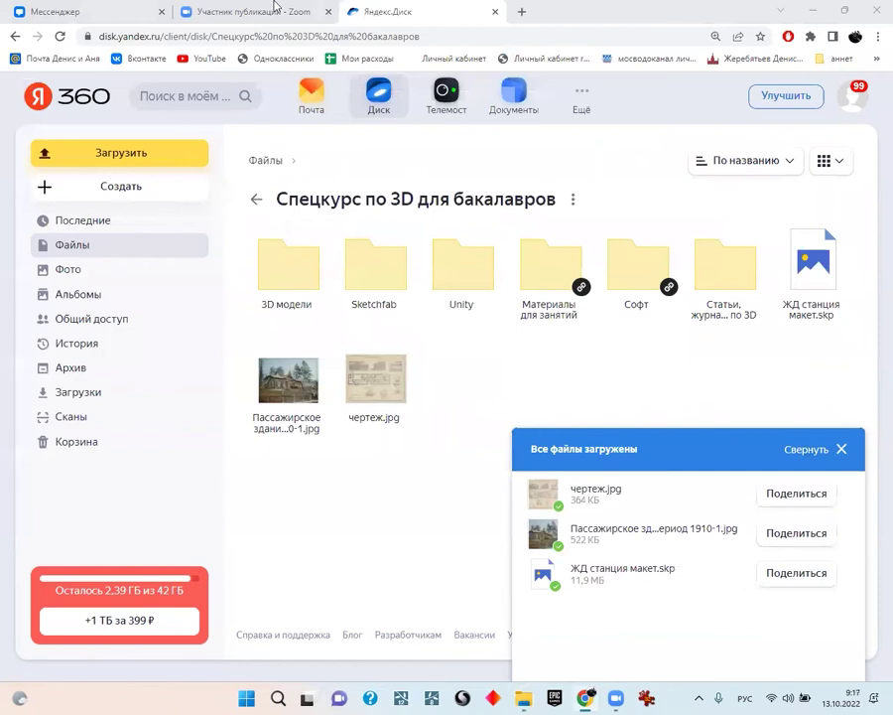
Send ЖД станция макет.skp, чертеж.jpg and the station photo to the group chat
click(89, 11)
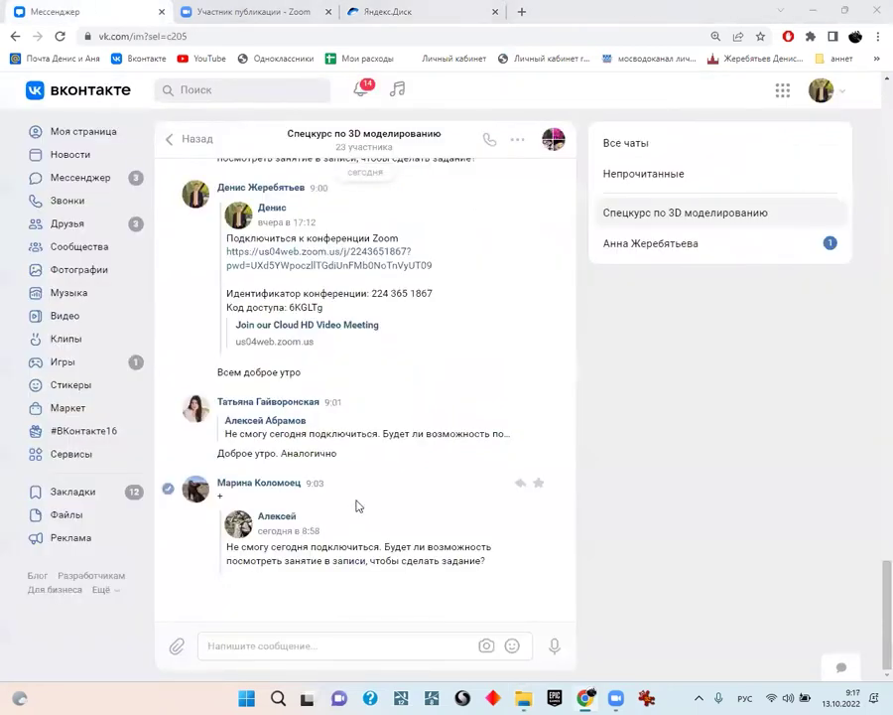
key(alt+Tab)
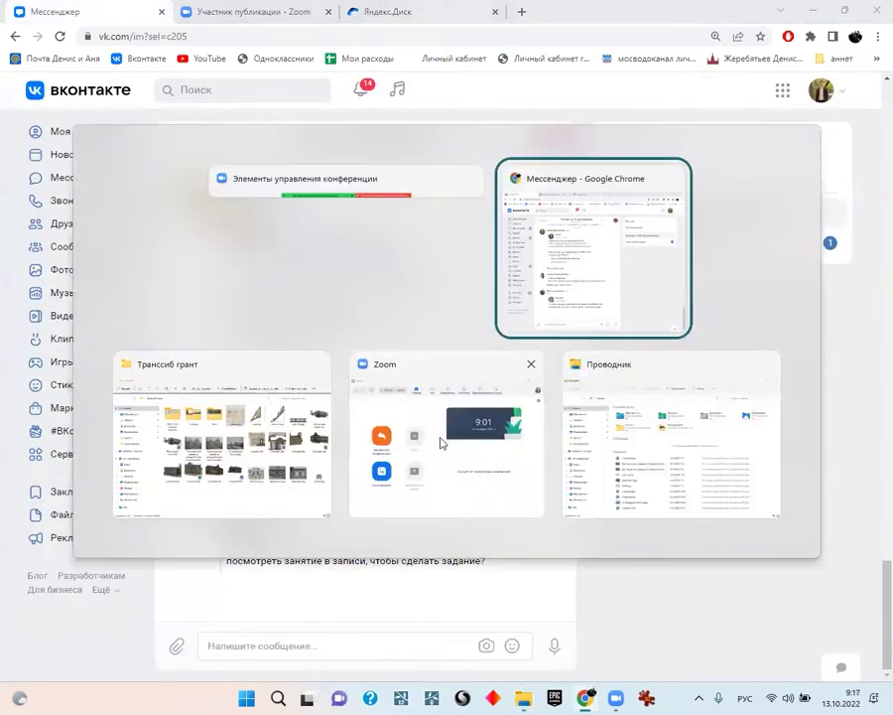
click(288, 478)
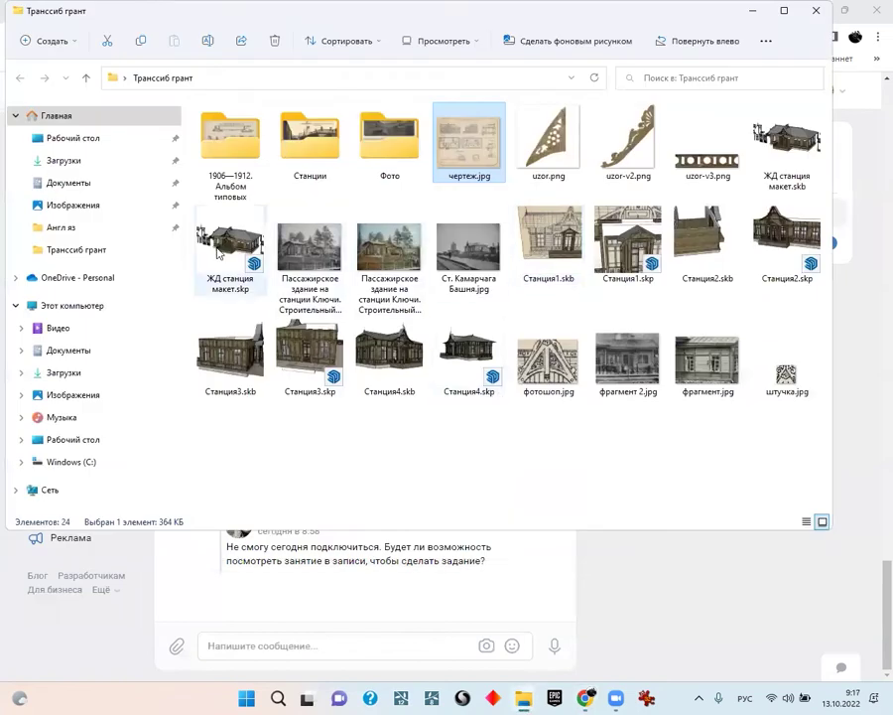
click(230, 248)
ctrl+click(468, 144)
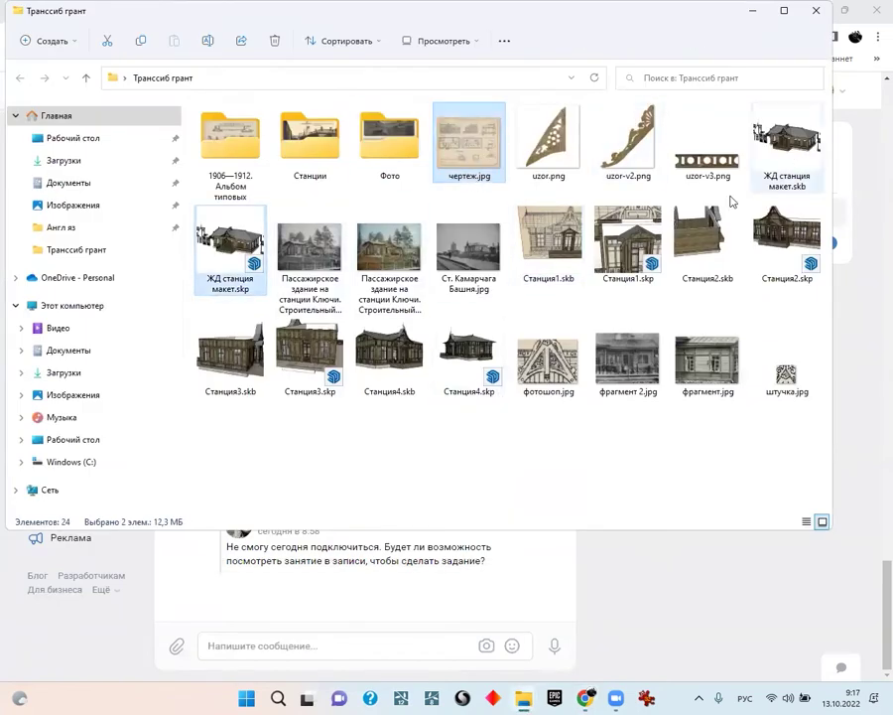
ctrl+click(390, 248)
mouse_move(389, 249)
mouse_down()
mouse_move(343, 596)
mouse_move(320, 613)
mouse_up()
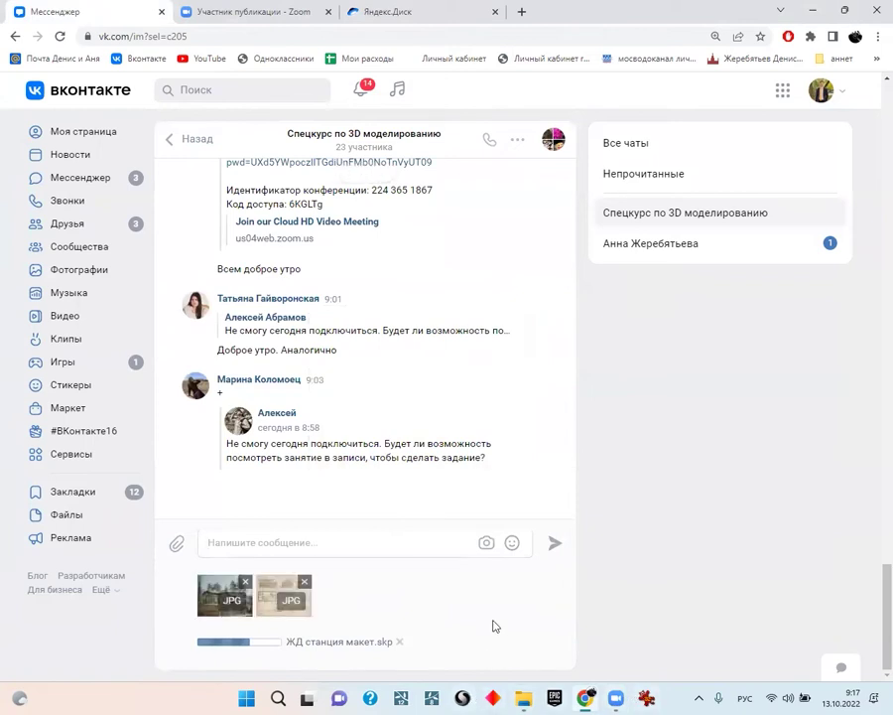
click(556, 546)
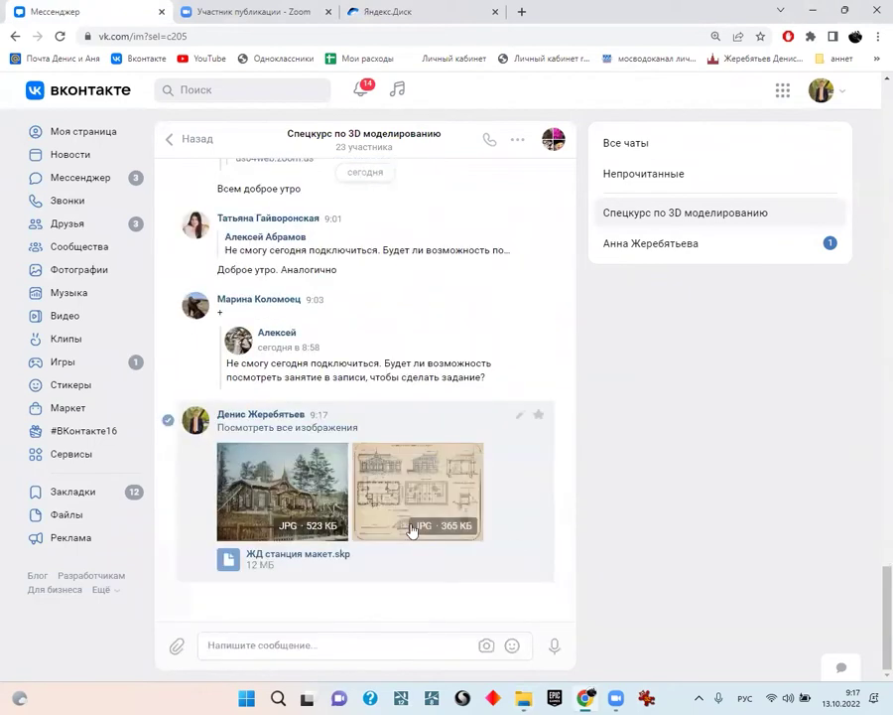
click(422, 11)
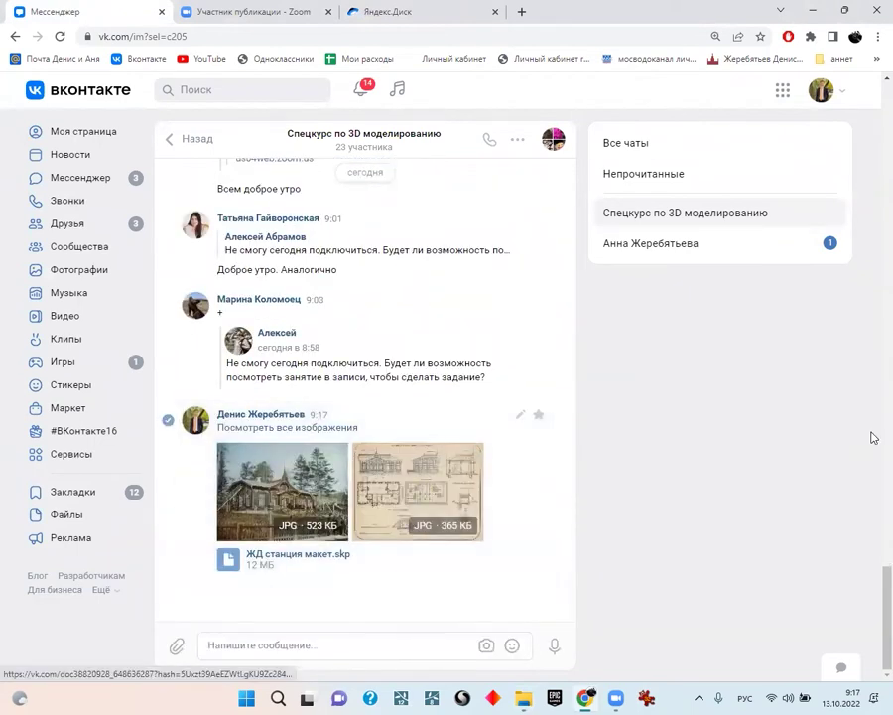
click(839, 449)
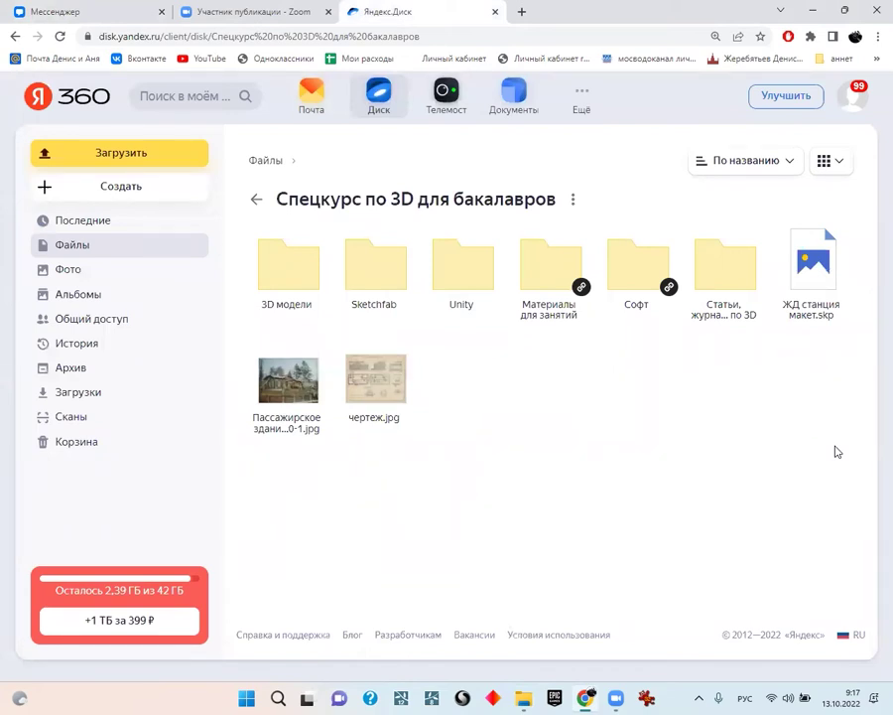
Open чертеж.jpg in IrfanView, zoom in and pan across the station floor plan
click(523, 697)
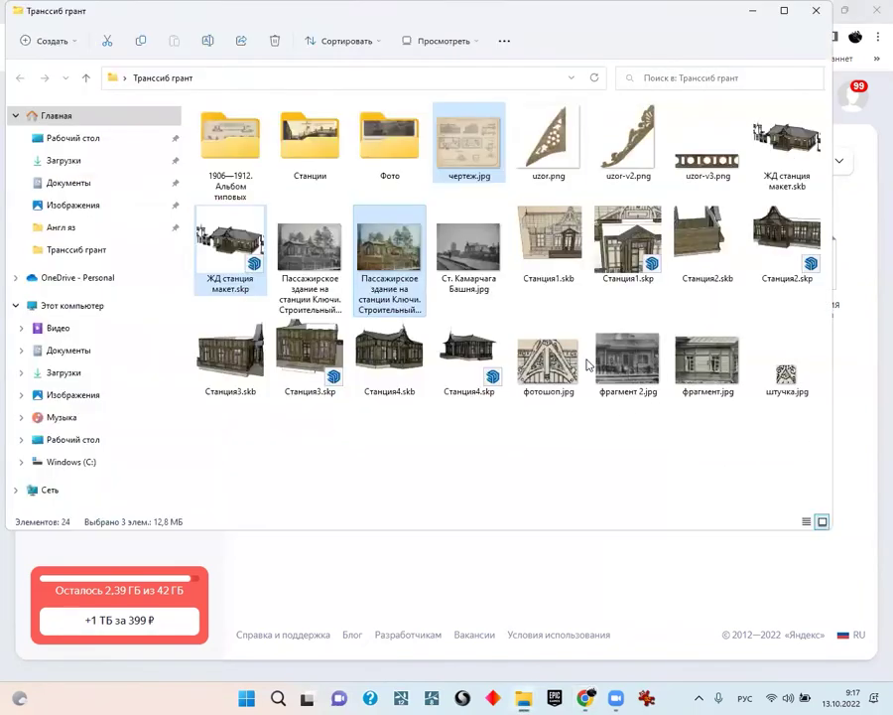
double_click(490, 159)
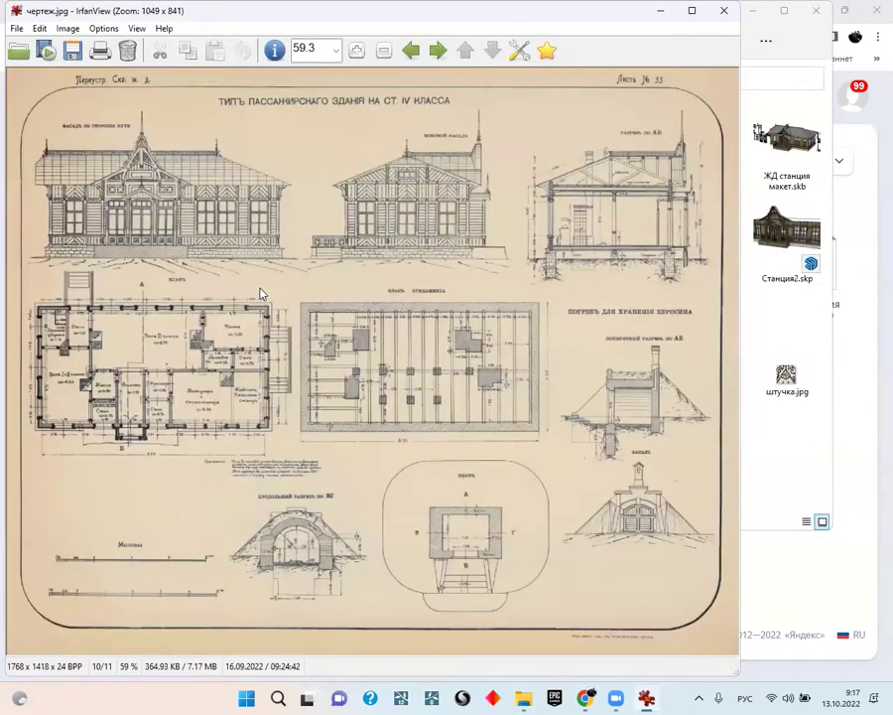
ctrl+scroll(142, 396, up, 5)
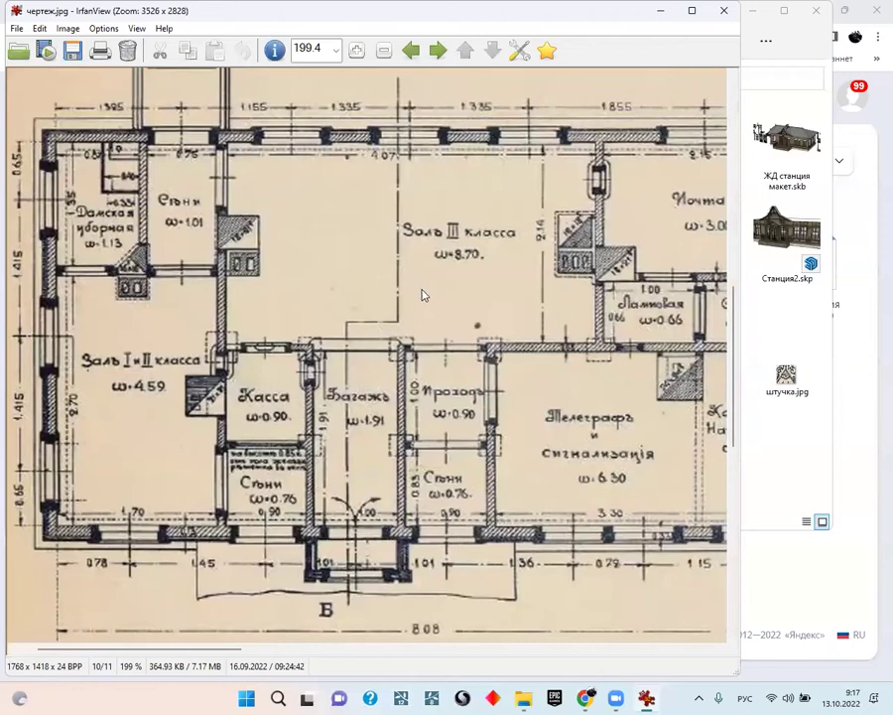
drag(359, 371, 424, 336)
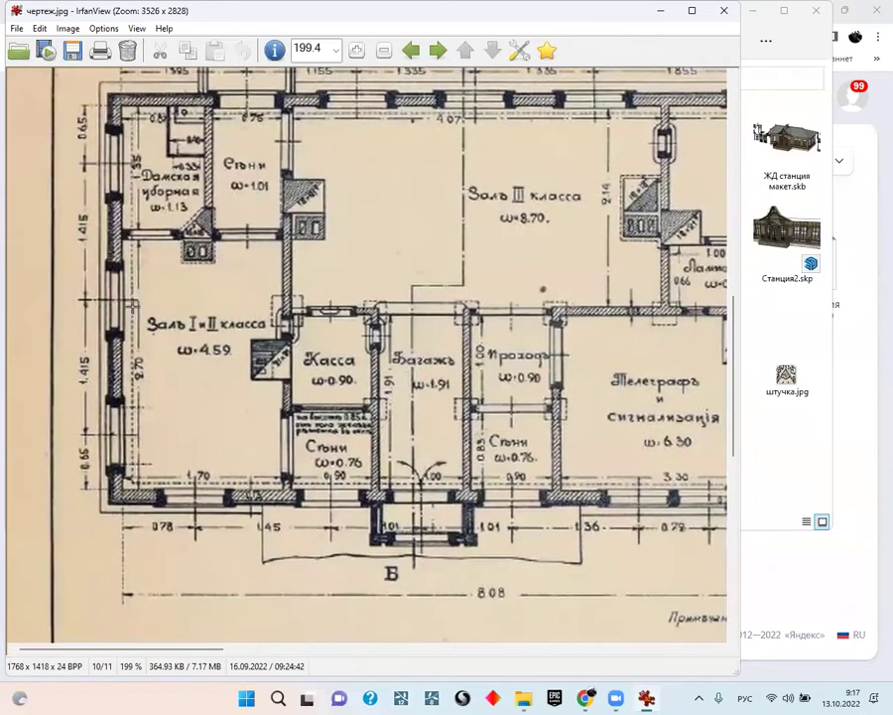
mouse_move(475, 403)
mouse_down()
mouse_move(418, 372)
mouse_move(314, 349)
mouse_move(294, 355)
mouse_up()
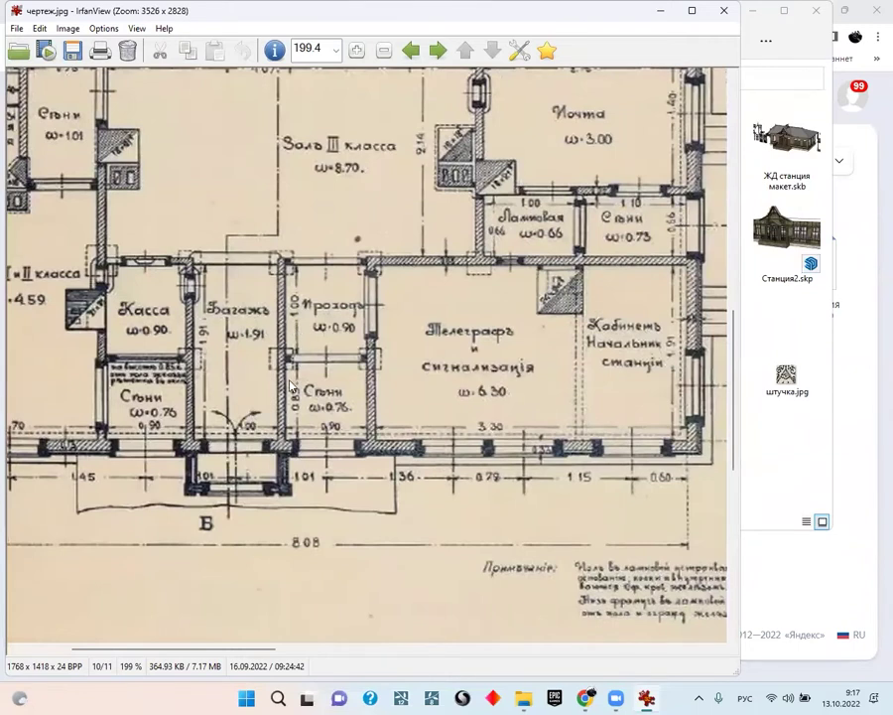
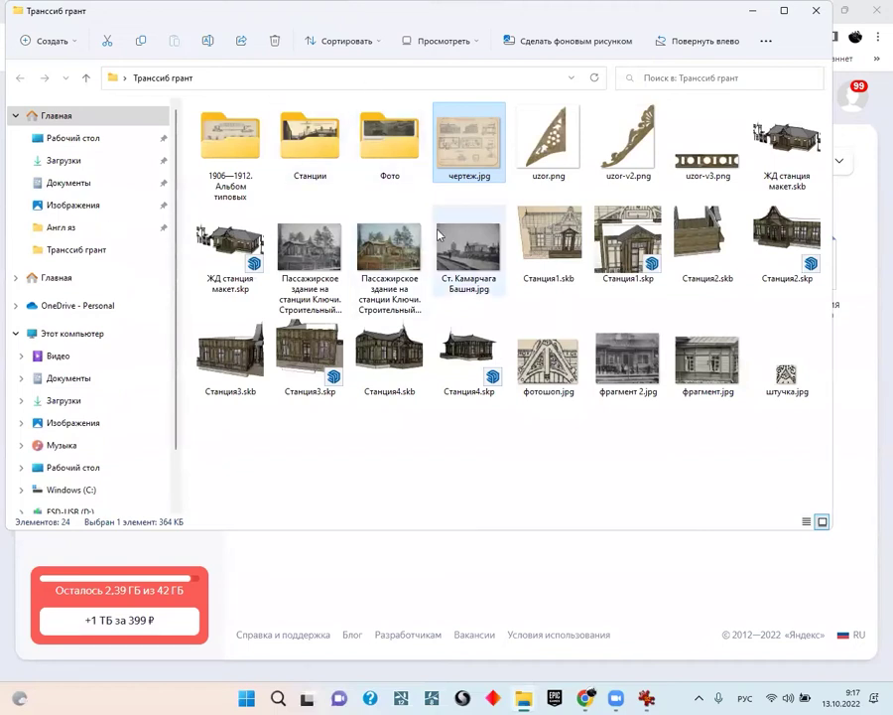
Add ЖД станция макет.skp and the second Пассажирское здание photo to the file selection
ctrl+click(236, 261)
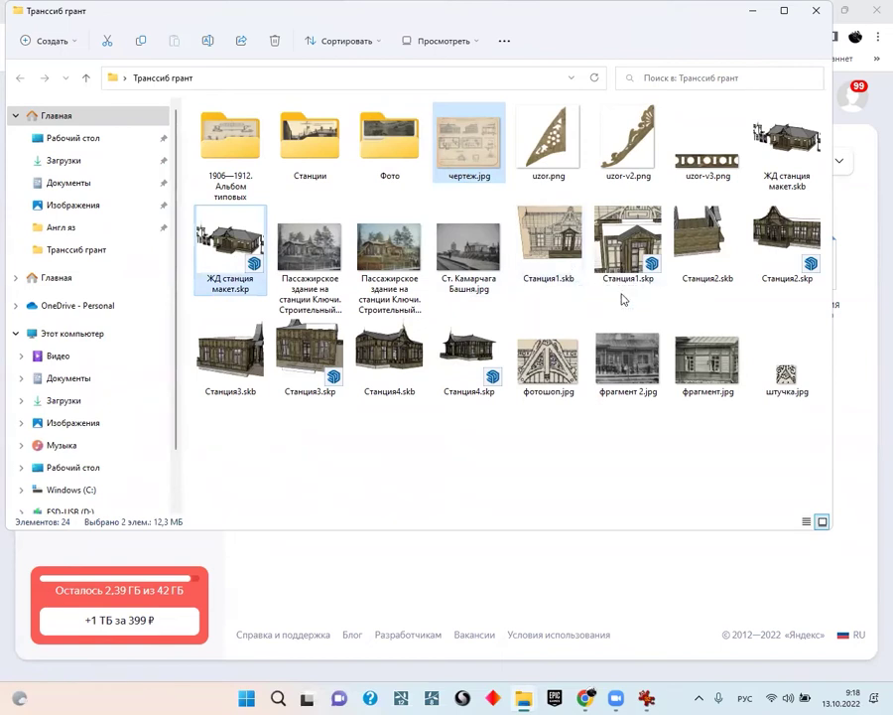
ctrl+click(385, 270)
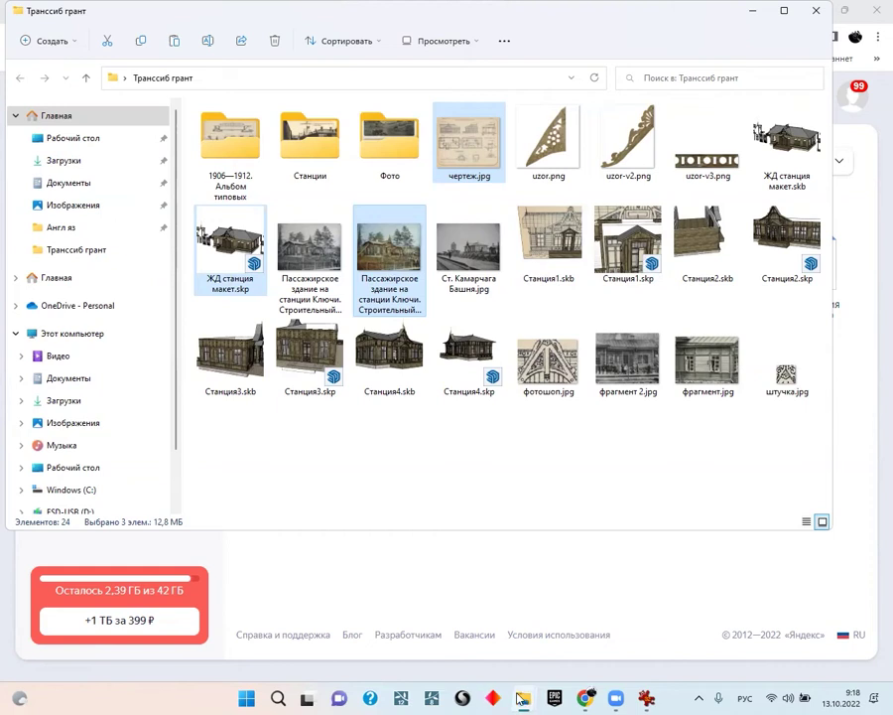
mouse_move(523, 698)
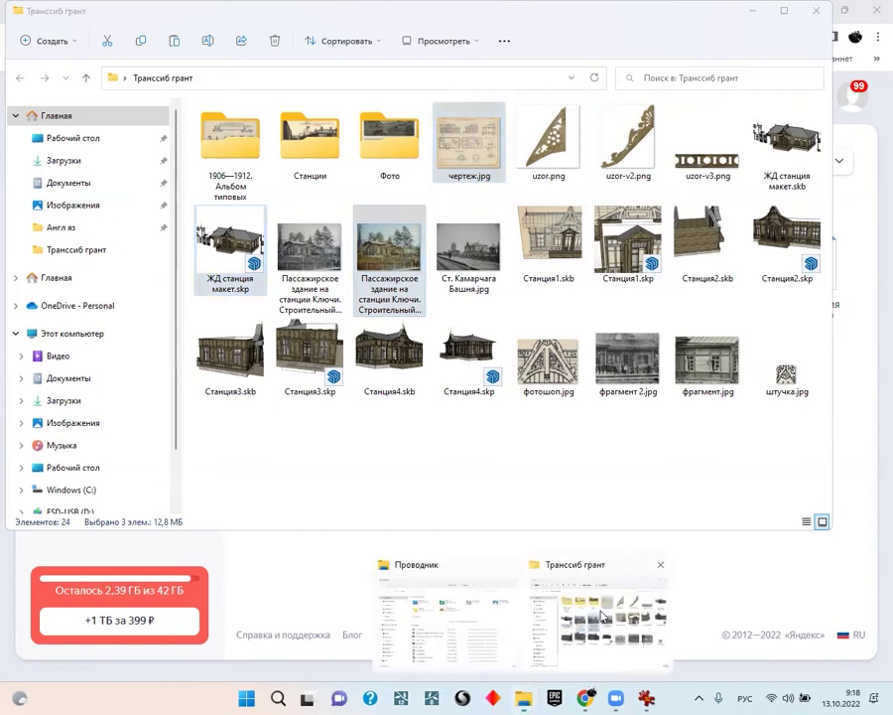
Bring the second Explorer window into full view and go to the ESD-USB (D:) drive
click(507, 629)
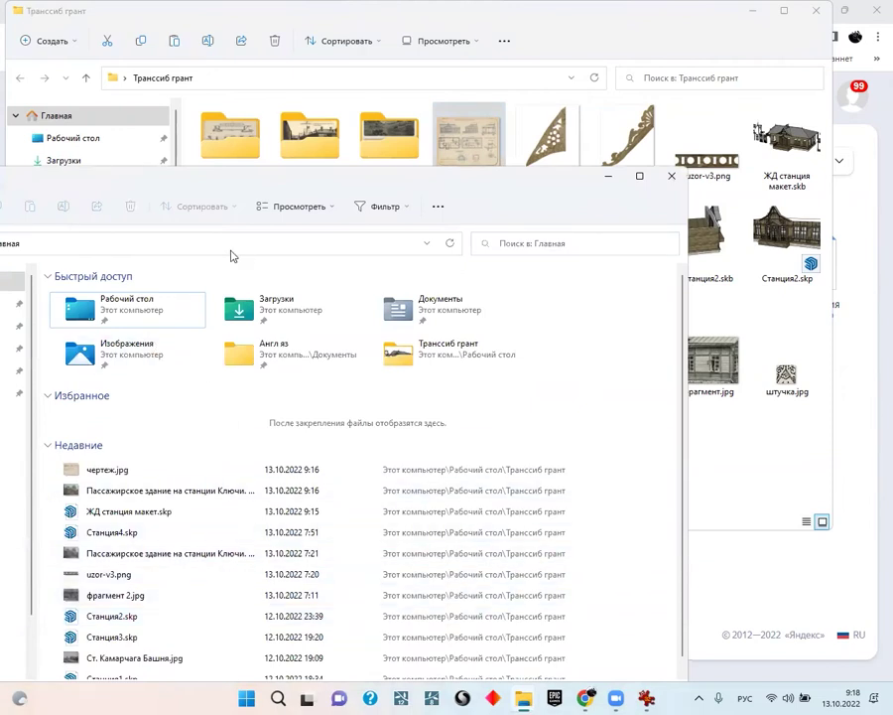
drag(200, 182, 425, 74)
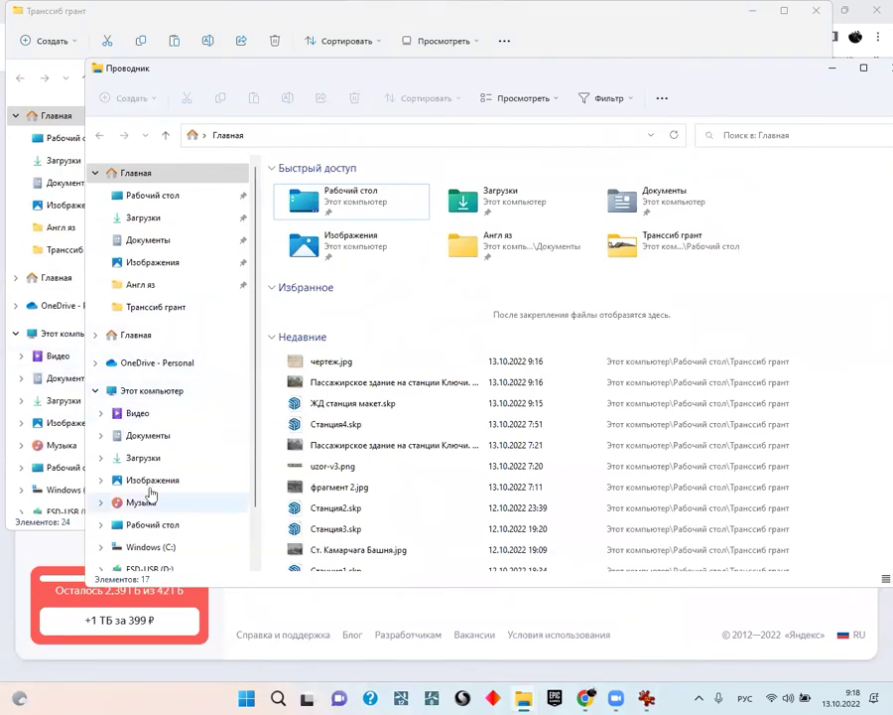
scroll(154, 502, down, 1)
click(159, 499)
Create a folder named 3D on the drive and paste the three copied files into it
right_drag(464, 462, 427, 502)
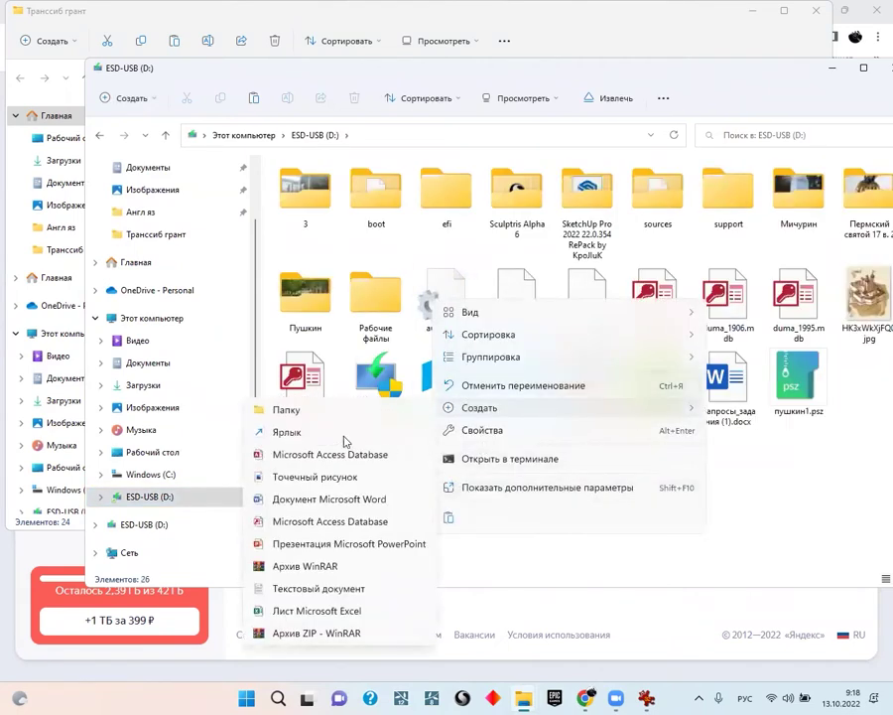
click(288, 415)
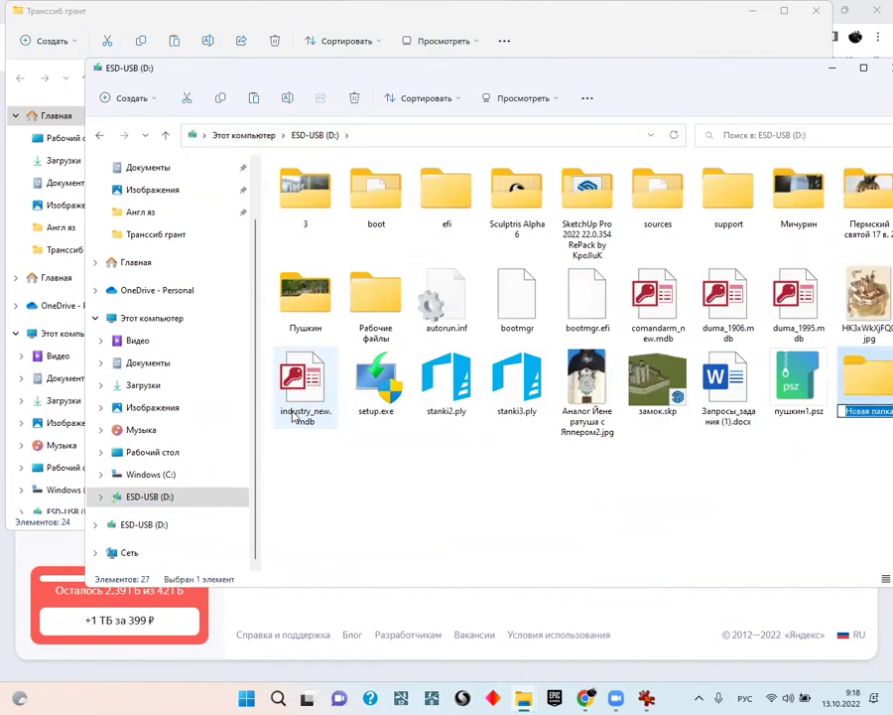
text(Пар)
key(BackSpace)
key(BackSpace)
key(BackSpace)
key(alt+shift)
text(3D)
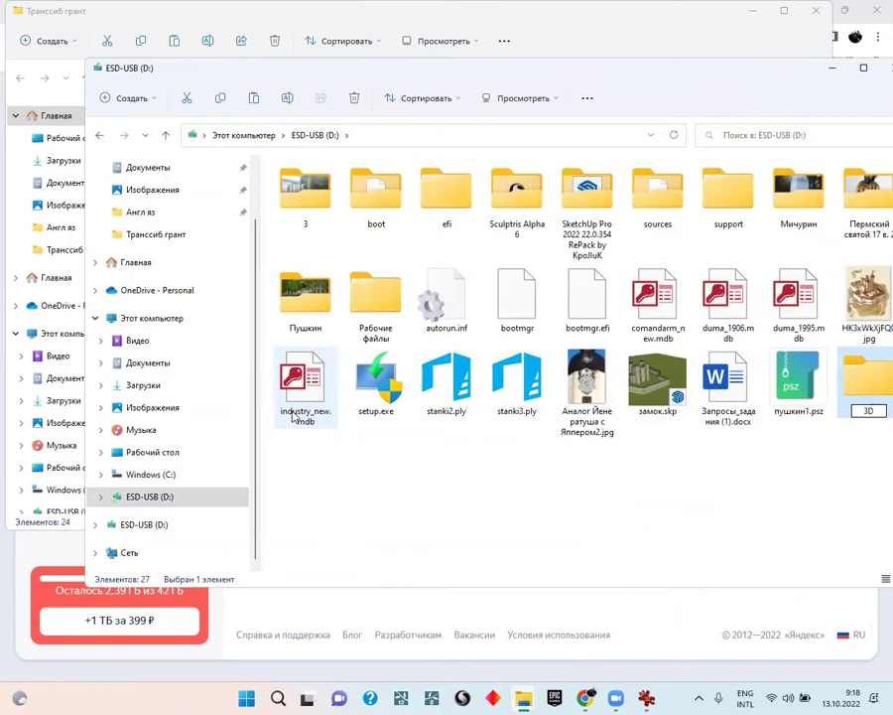
key(Return)
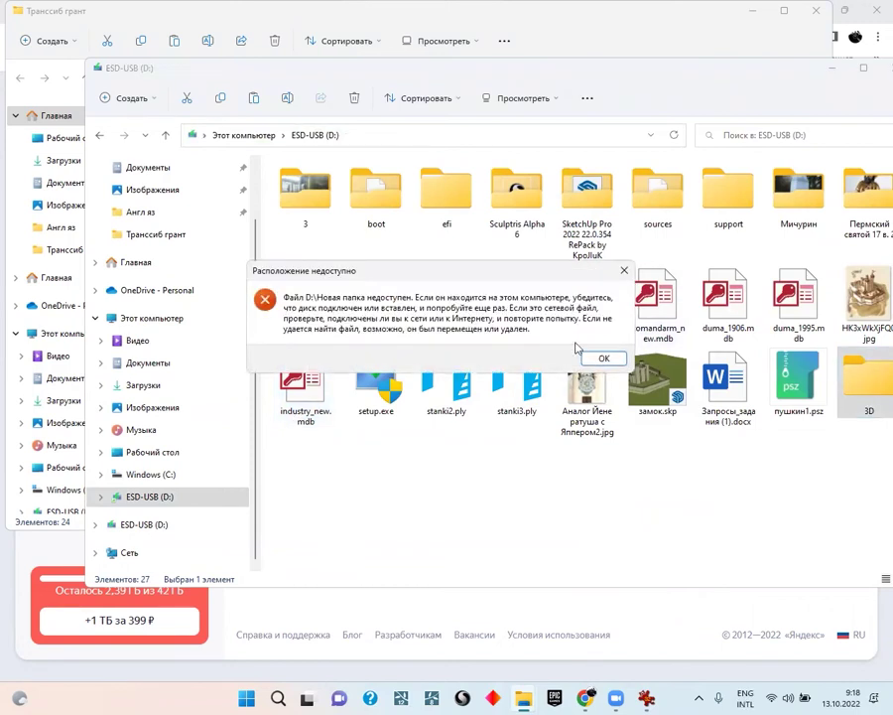
double_click(868, 386)
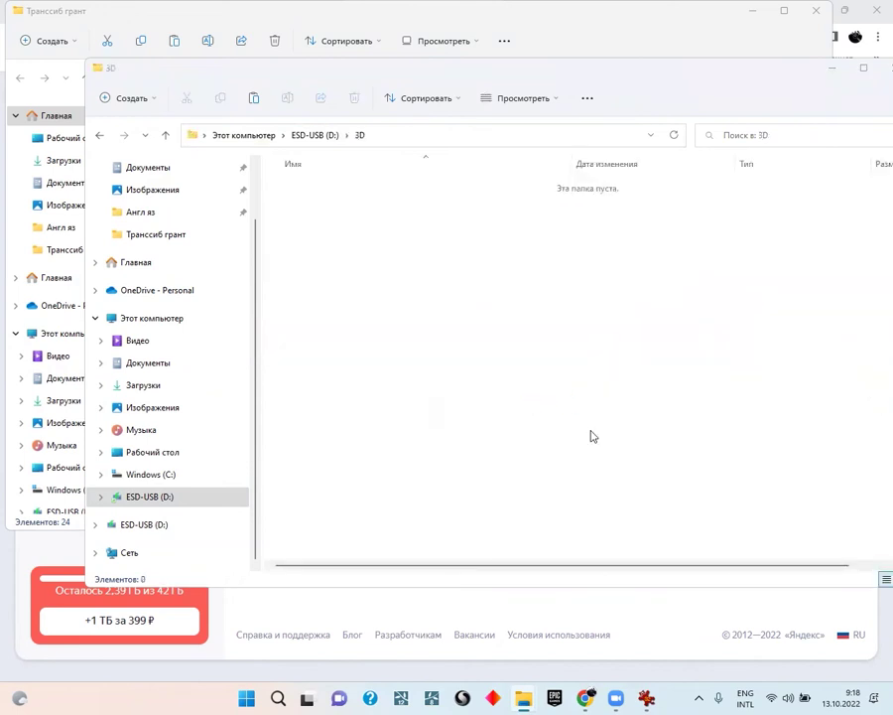
key(ctrl+v)
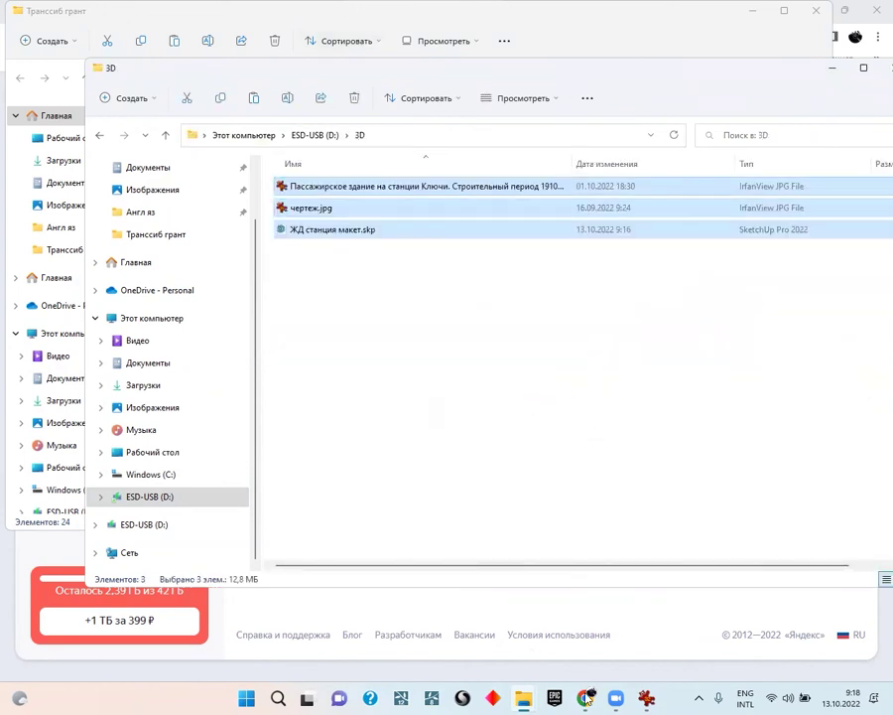
Copy the share link of the Спецкурс по 3D для бакалавров folder in Yandex Disk
click(588, 698)
click(95, 18)
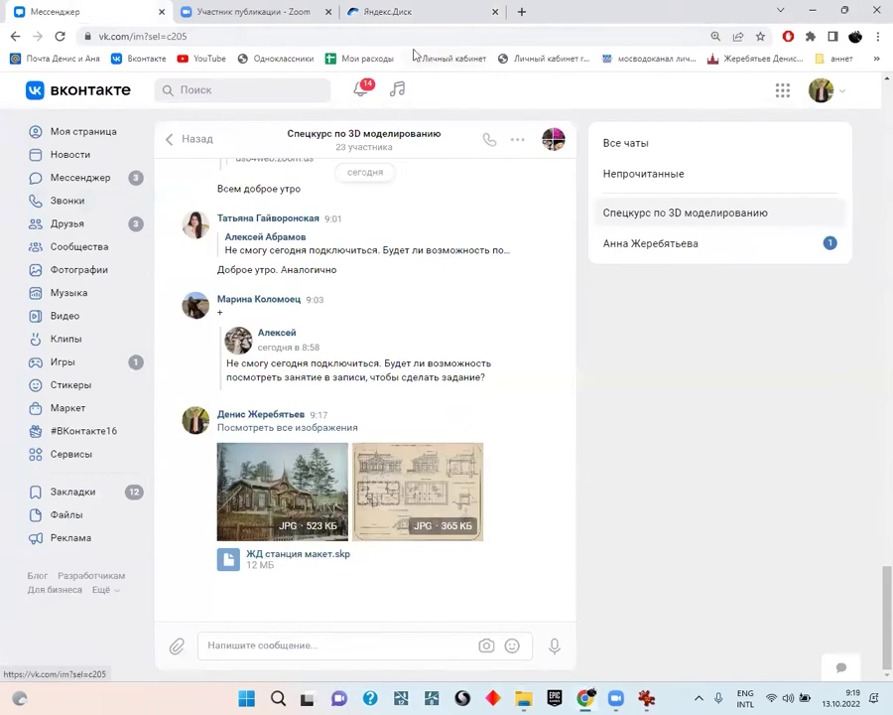
click(453, 13)
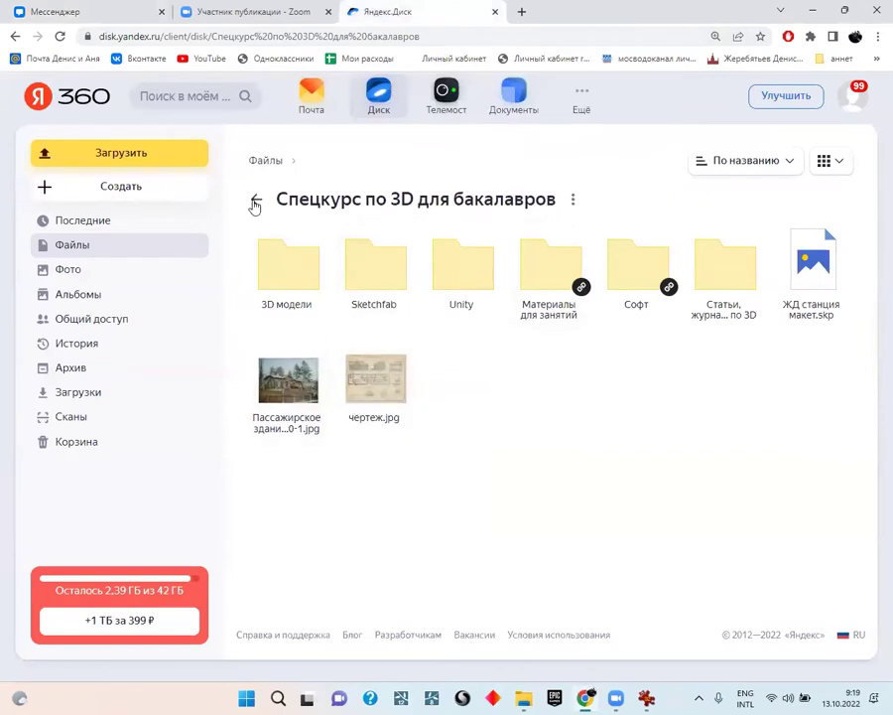
click(255, 199)
right_click(631, 354)
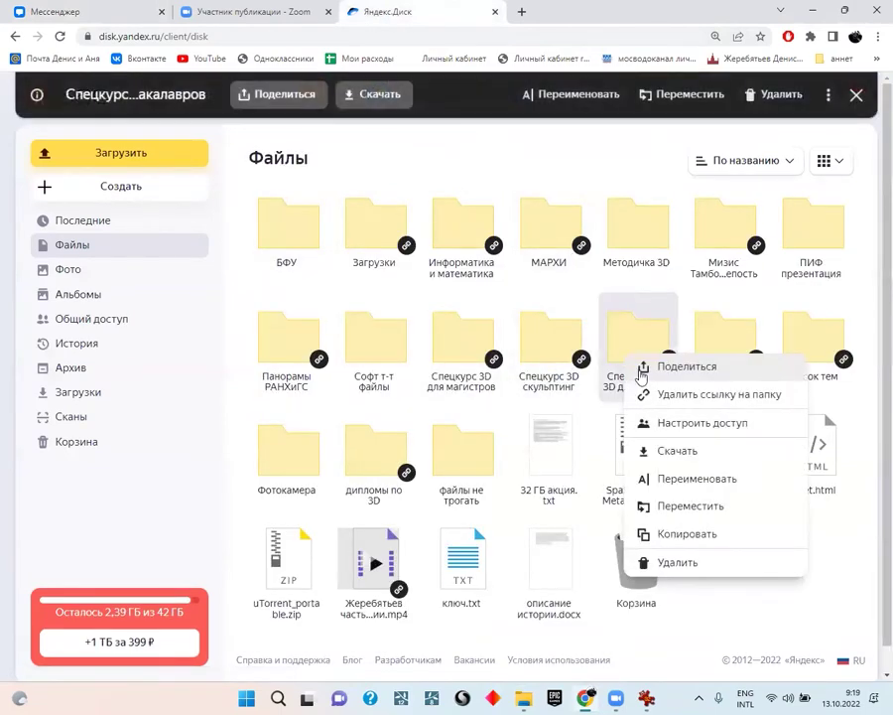
click(655, 373)
click(495, 482)
Paste the folder link into the VK course group chat and send it
click(115, 16)
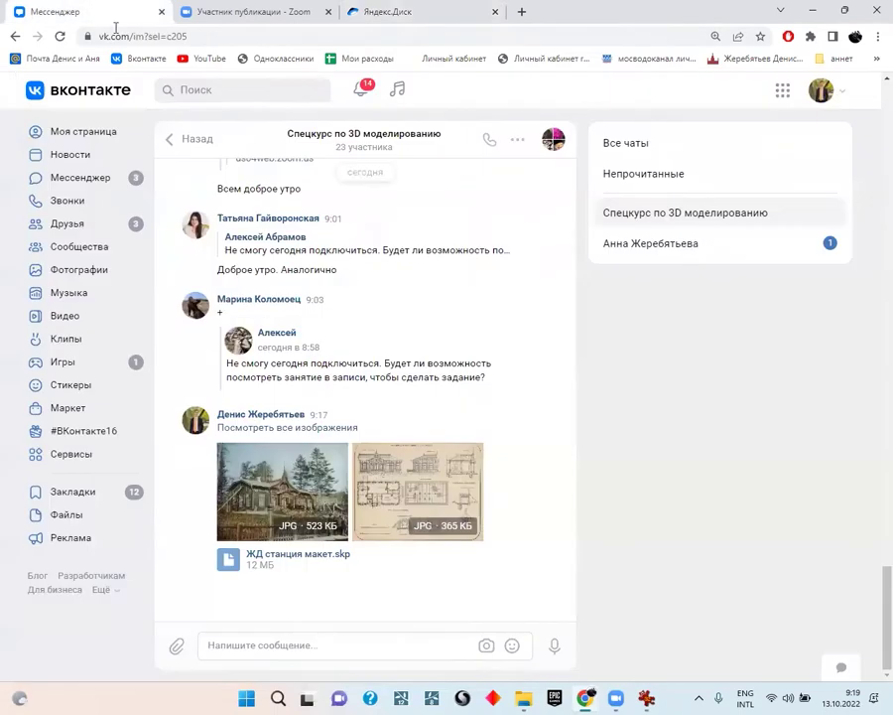
click(310, 644)
text(https://disk.yandex.ru/d/fsJCg_P7DfMtyQ)
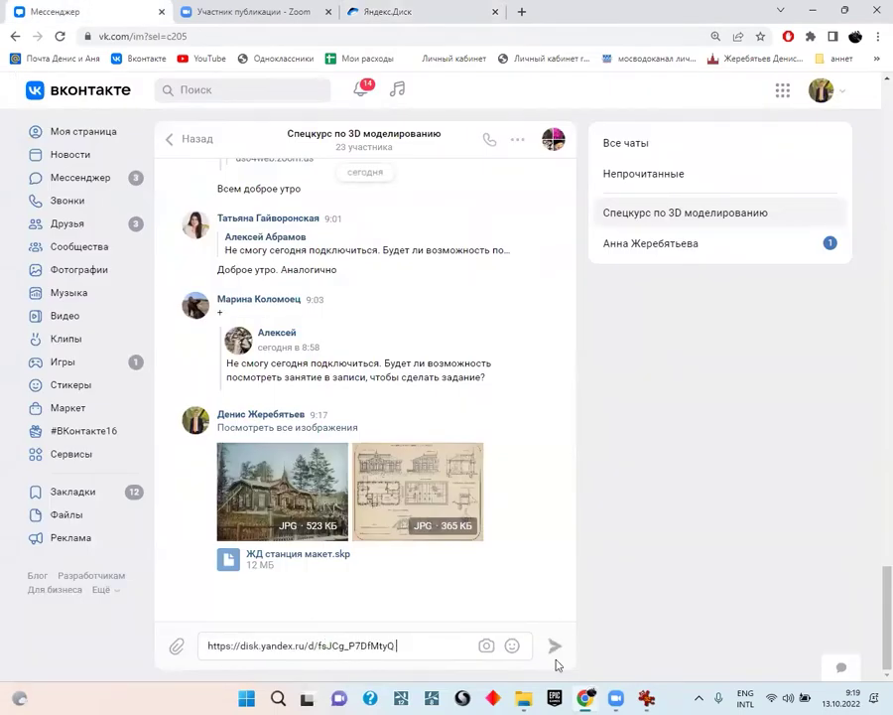
click(555, 646)
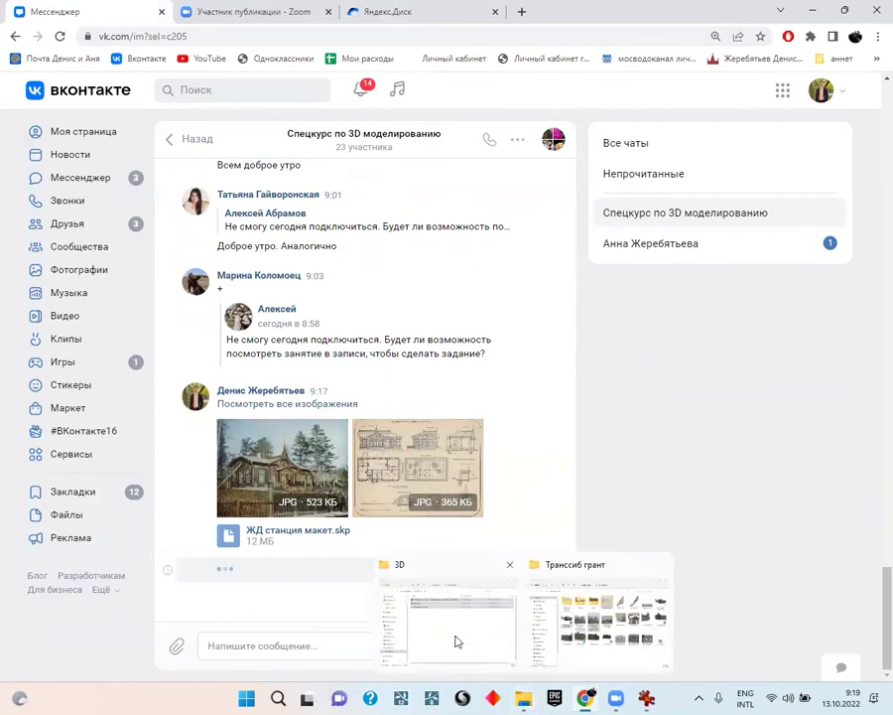
Return to the browser and go back to the VK Messenger chat list
click(455, 635)
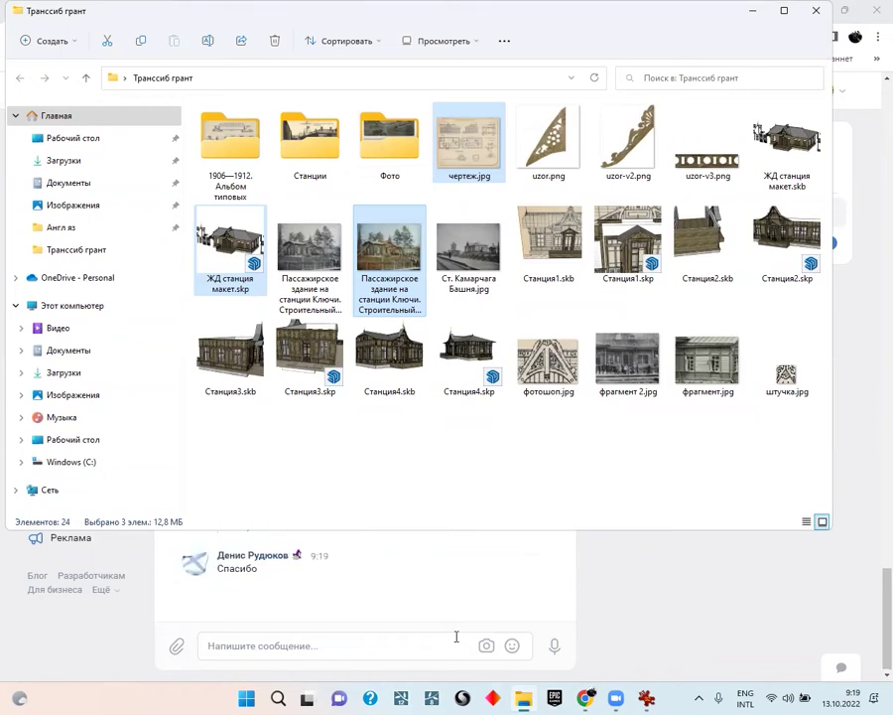
click(438, 640)
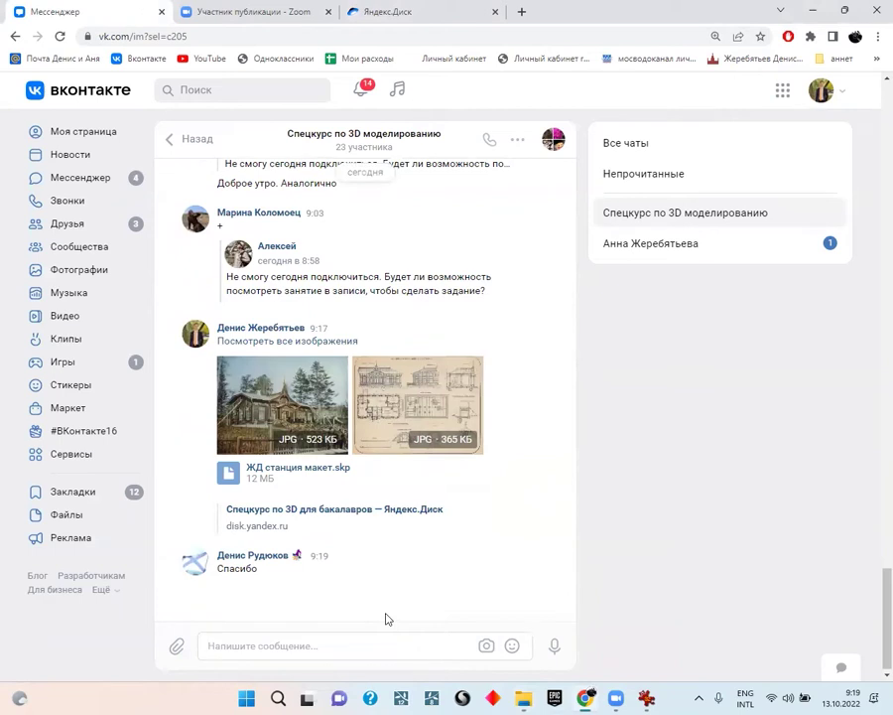
mouse_move(367, 397)
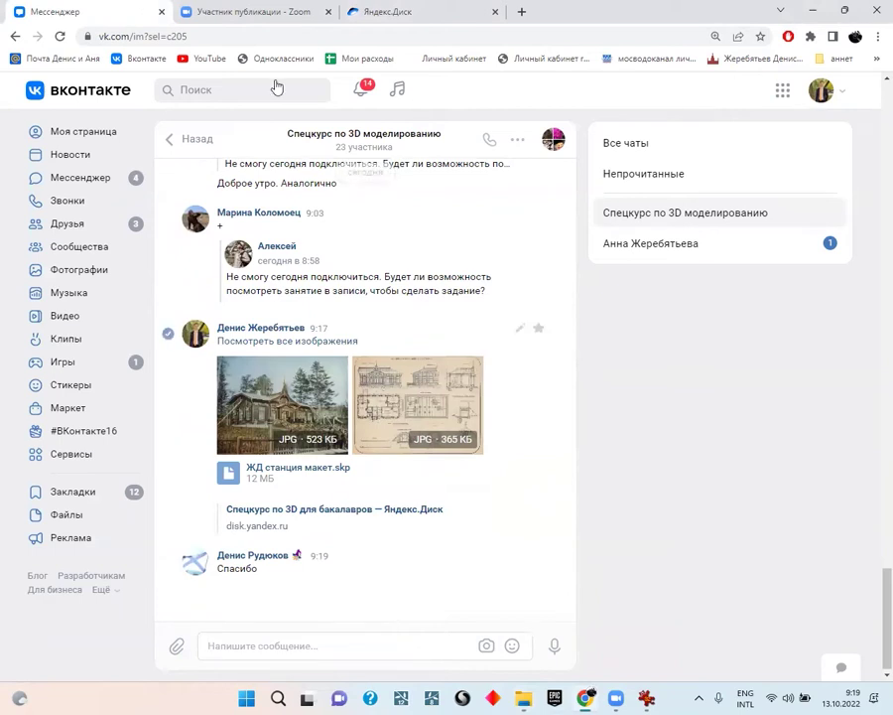
click(35, 186)
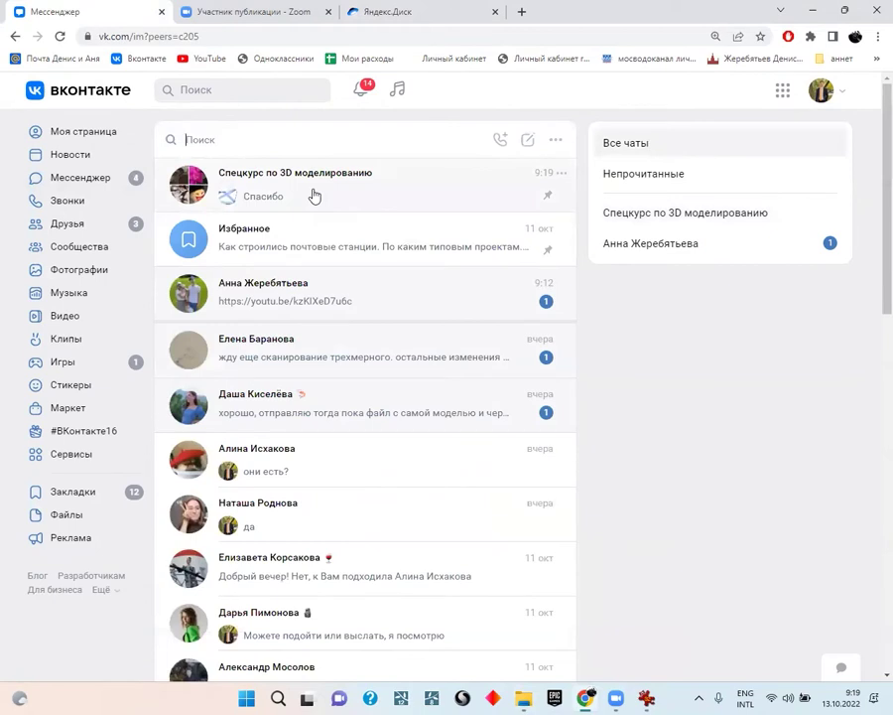
click(107, 139)
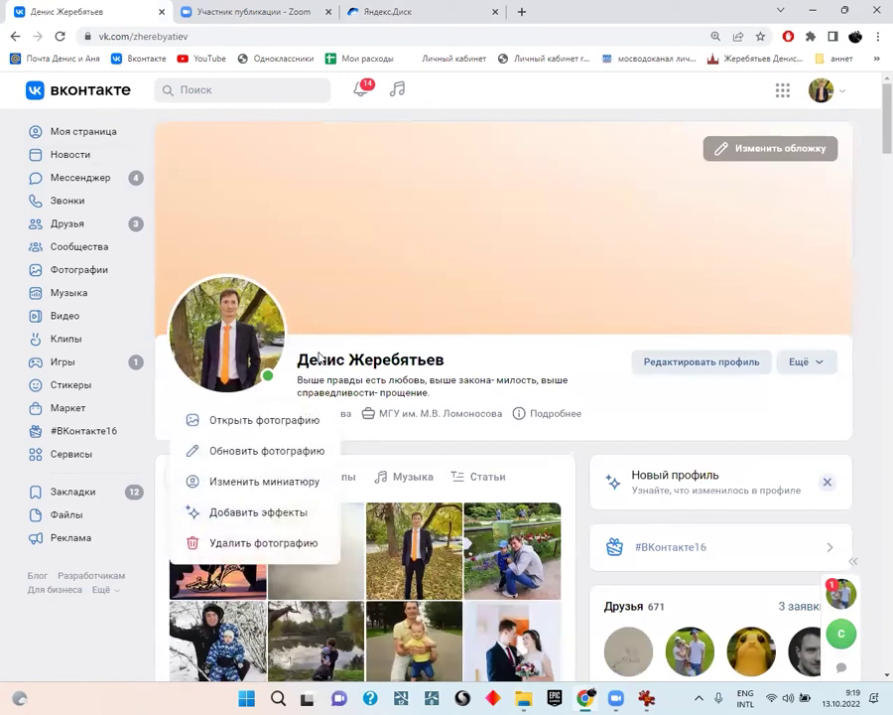
click(76, 184)
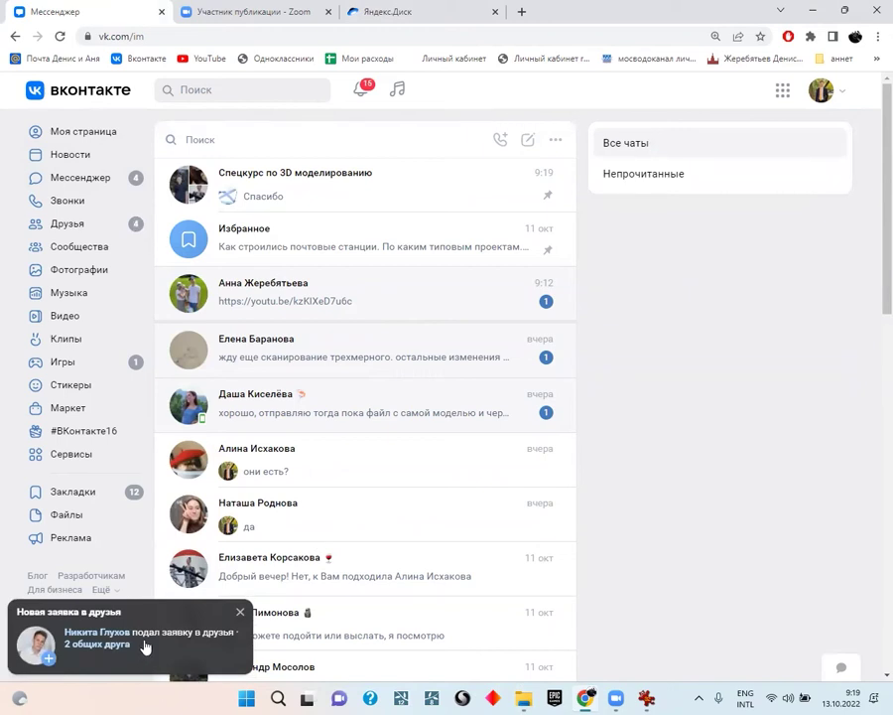
Open a contact's conversation about 3D scanning and read the new messages
click(396, 370)
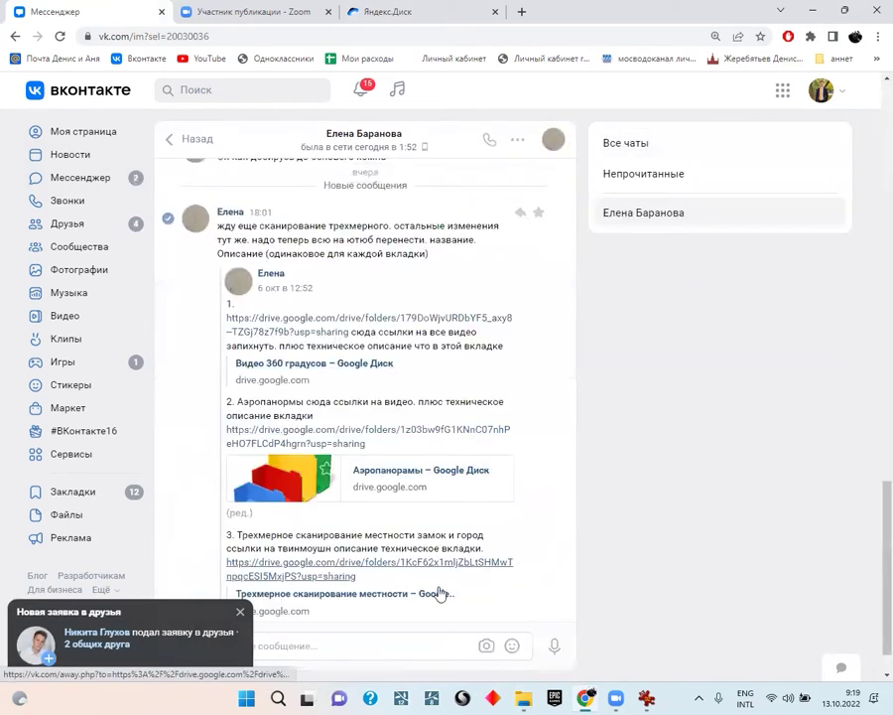
scroll(437, 586, down, 1)
scroll(377, 444, up, 1)
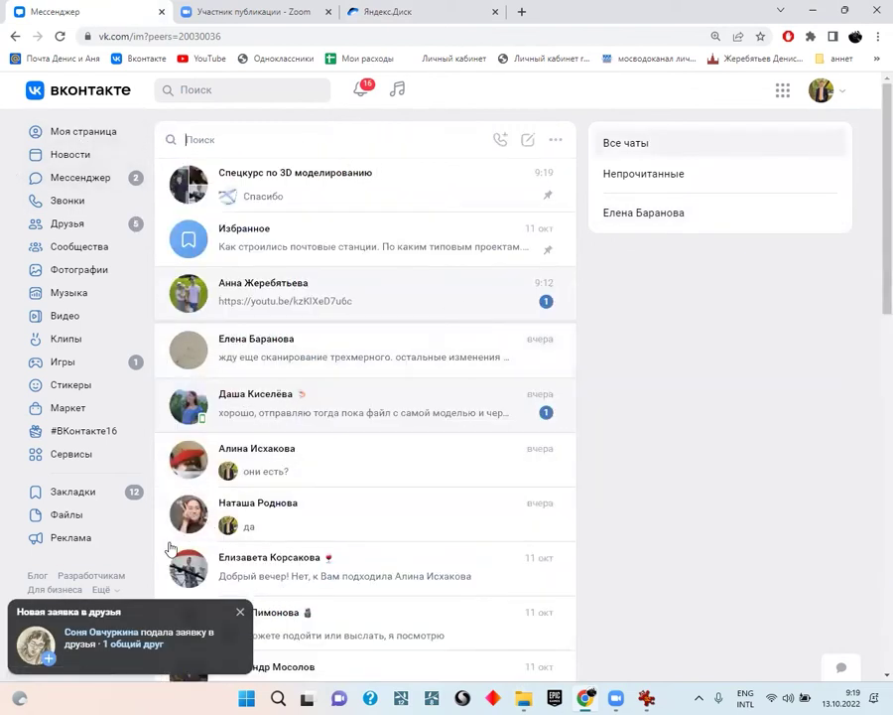
Accept three pending friend requests on the VK Friends page, leaving 2 pending
click(83, 226)
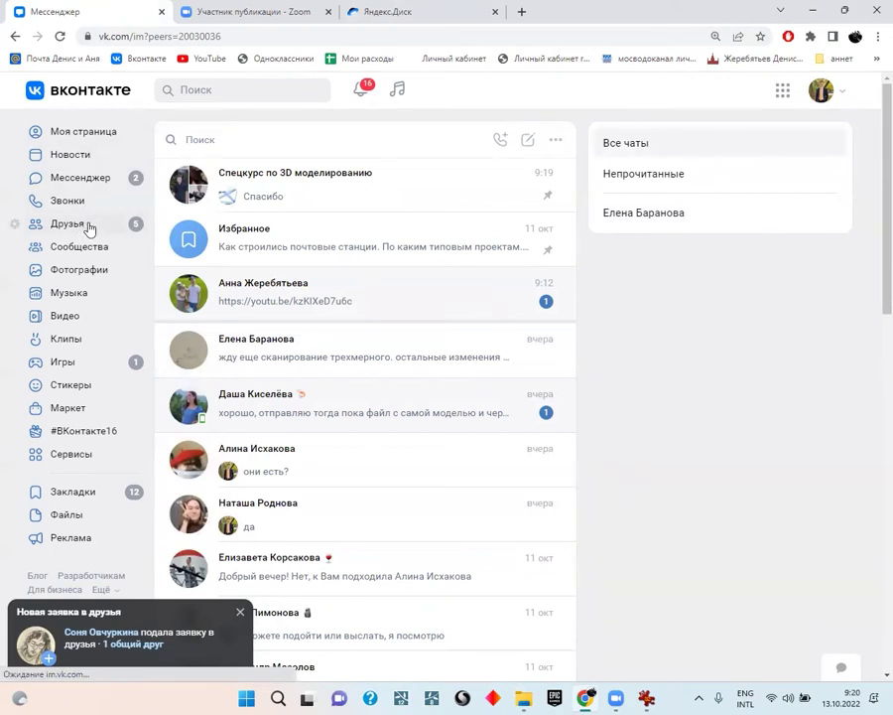
click(84, 226)
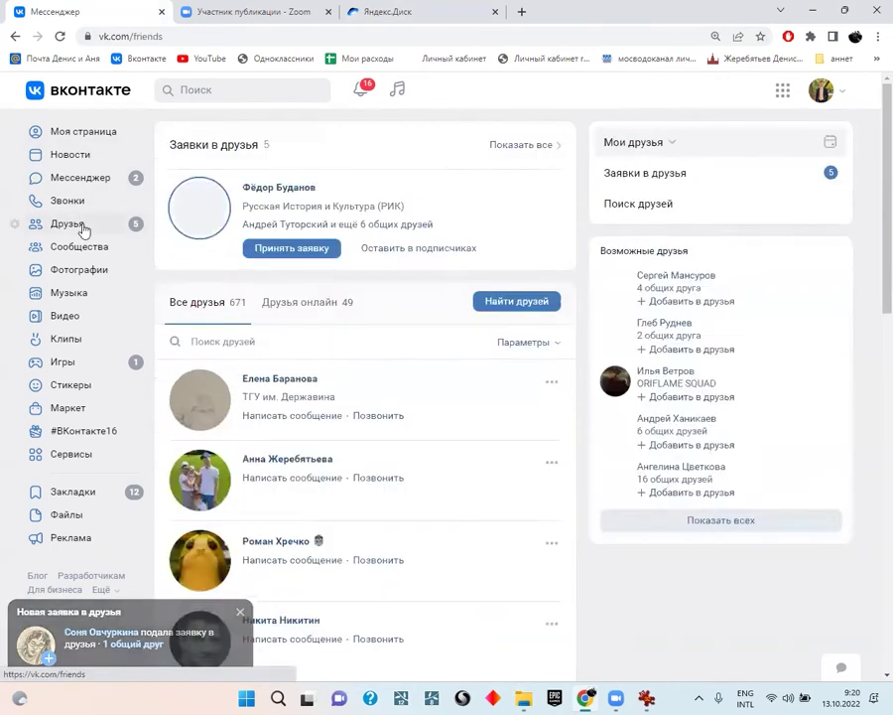
click(296, 249)
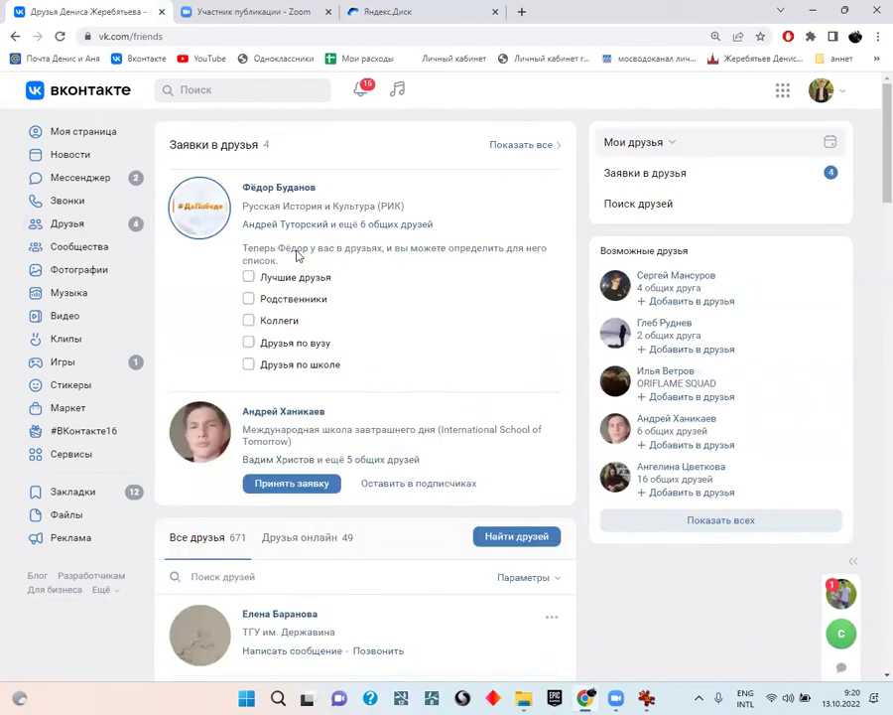
click(290, 489)
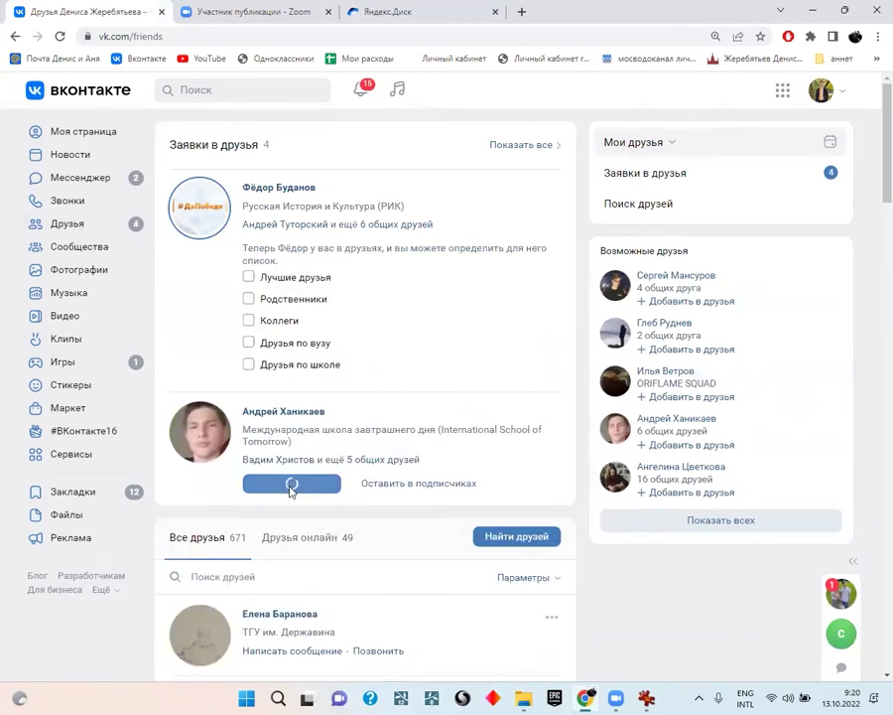
scroll(359, 486, down, 2)
click(296, 480)
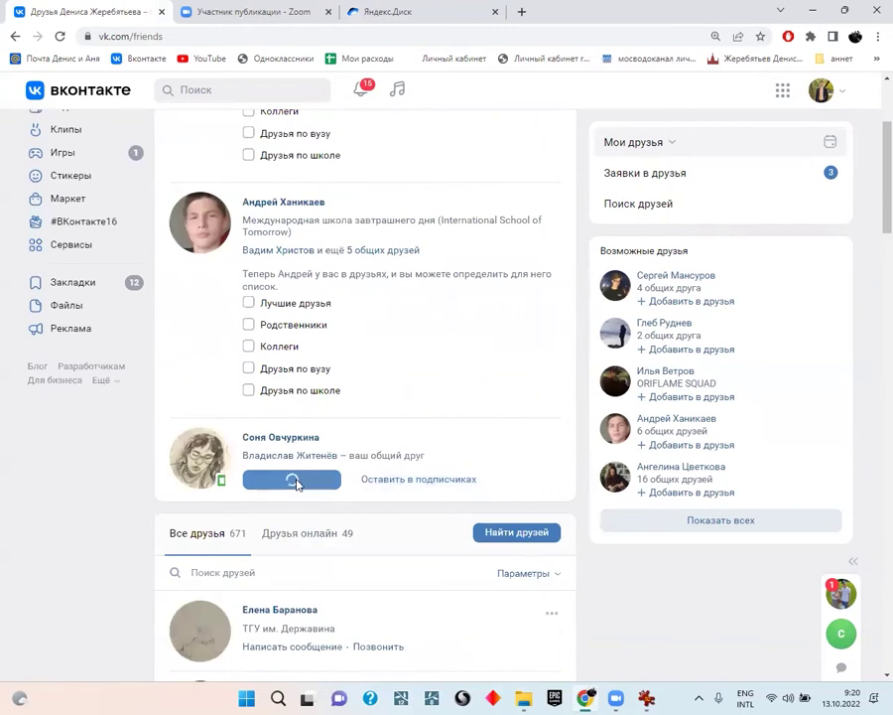
scroll(5, 189, up, 2)
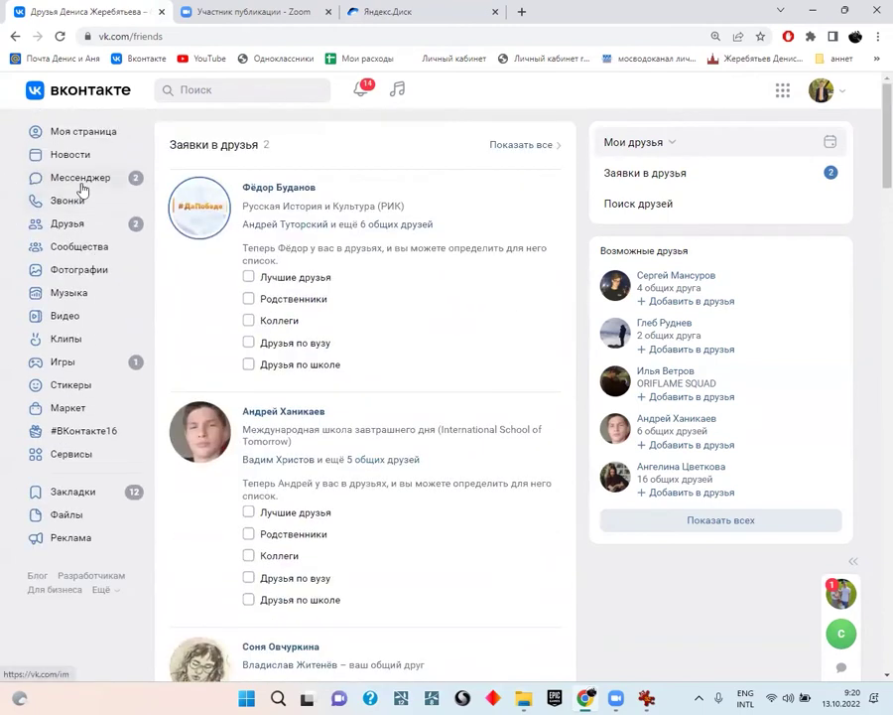
click(84, 183)
Open the 3D modelling chat's info and pick the first new member from the contact search
click(309, 193)
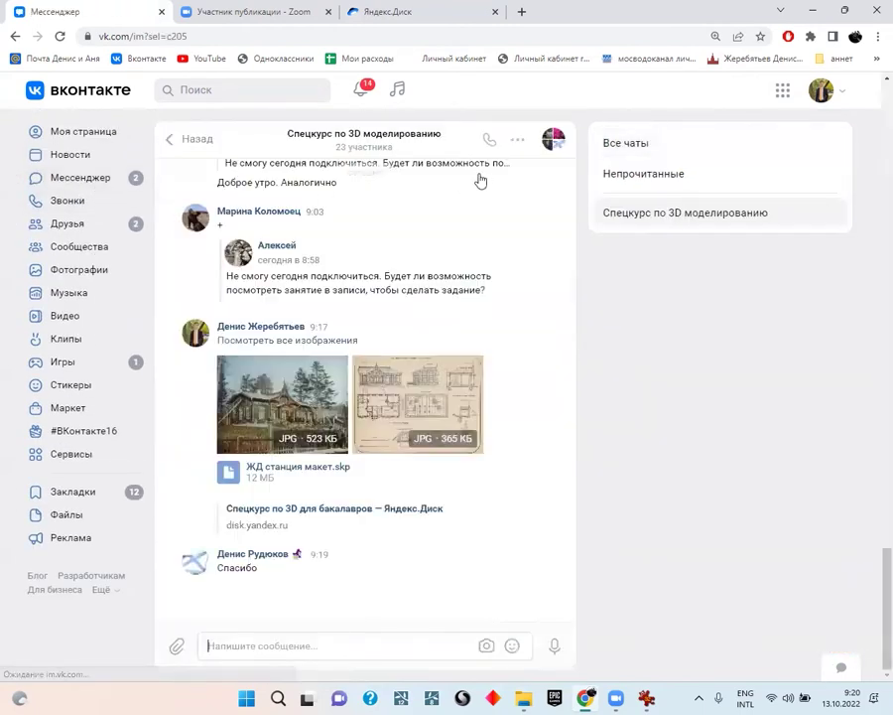
click(549, 139)
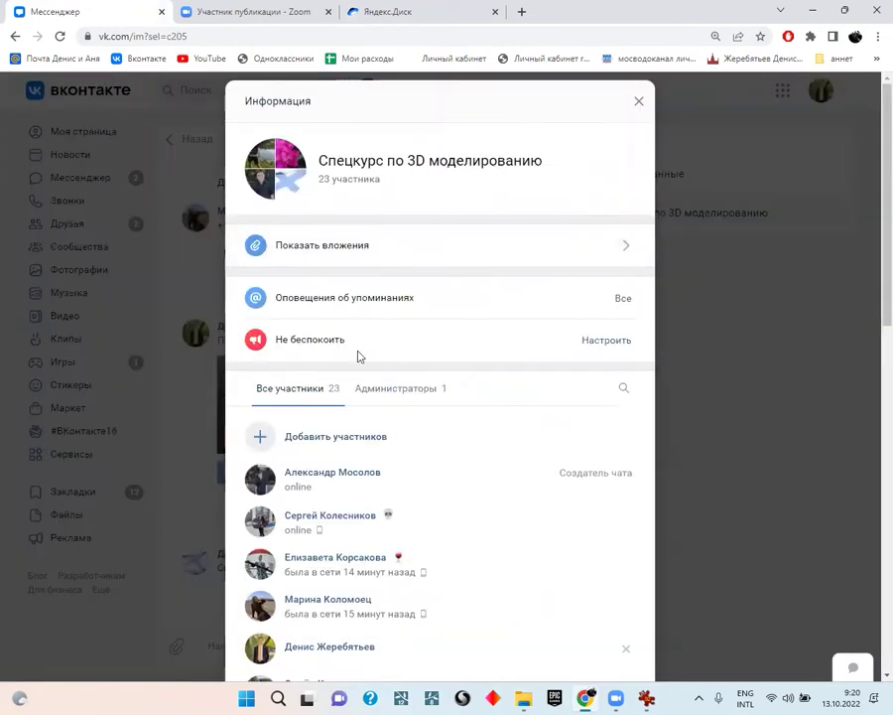
click(338, 437)
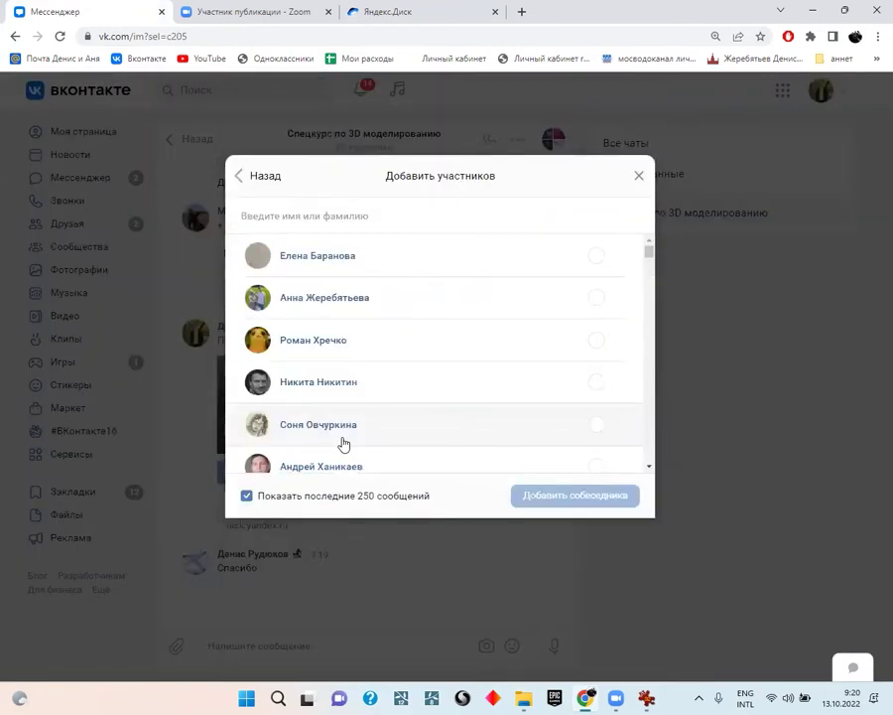
text(<e)
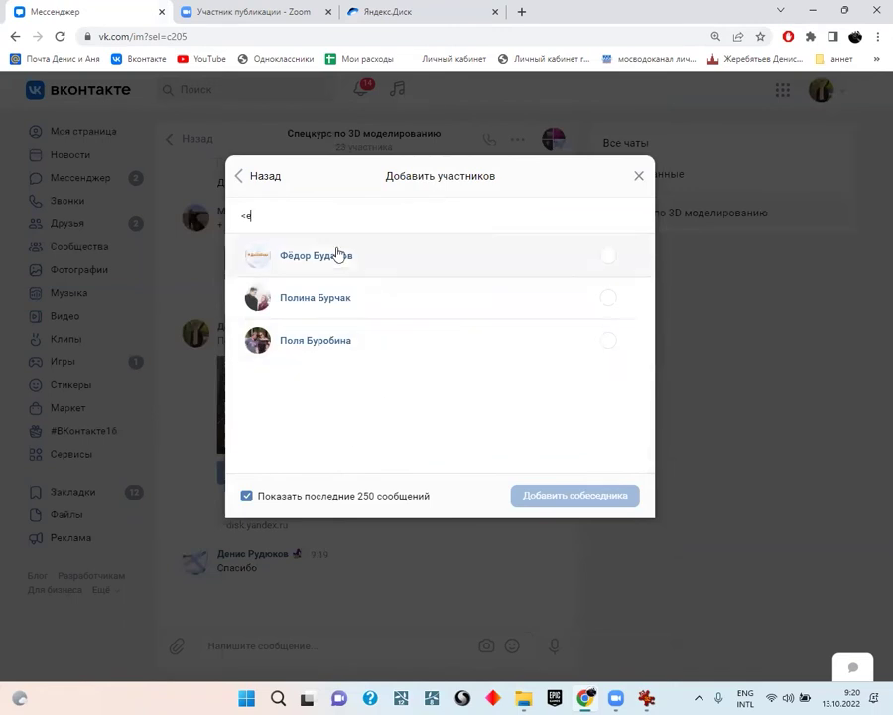
click(338, 254)
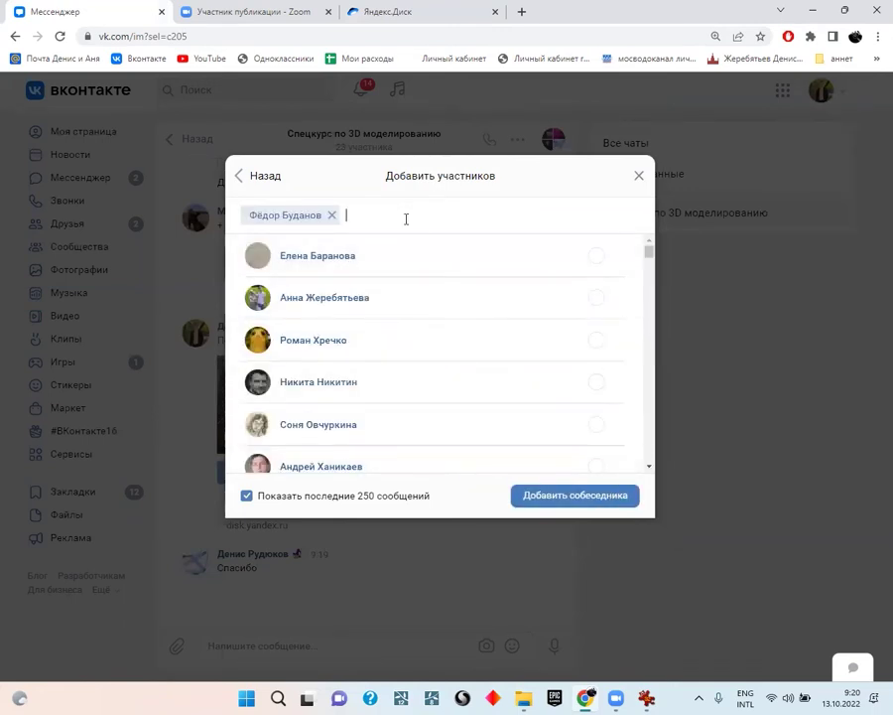
Refine the contact search and add the chosen member to the chat
text(c)
key(BackSpace)
key(alt+shift)
text(гл)
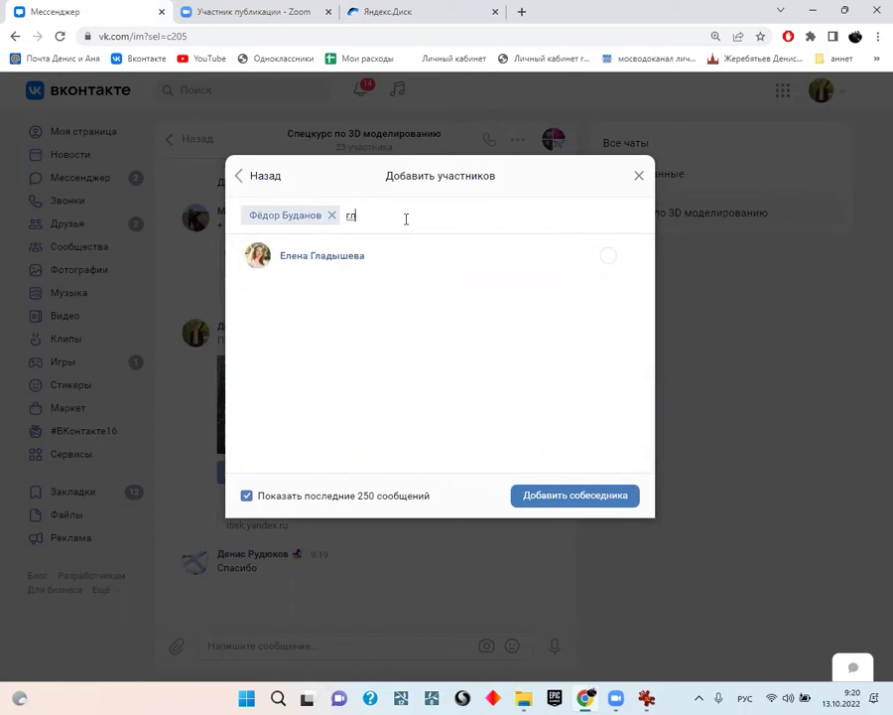
key(BackSpace)
key(BackSpace)
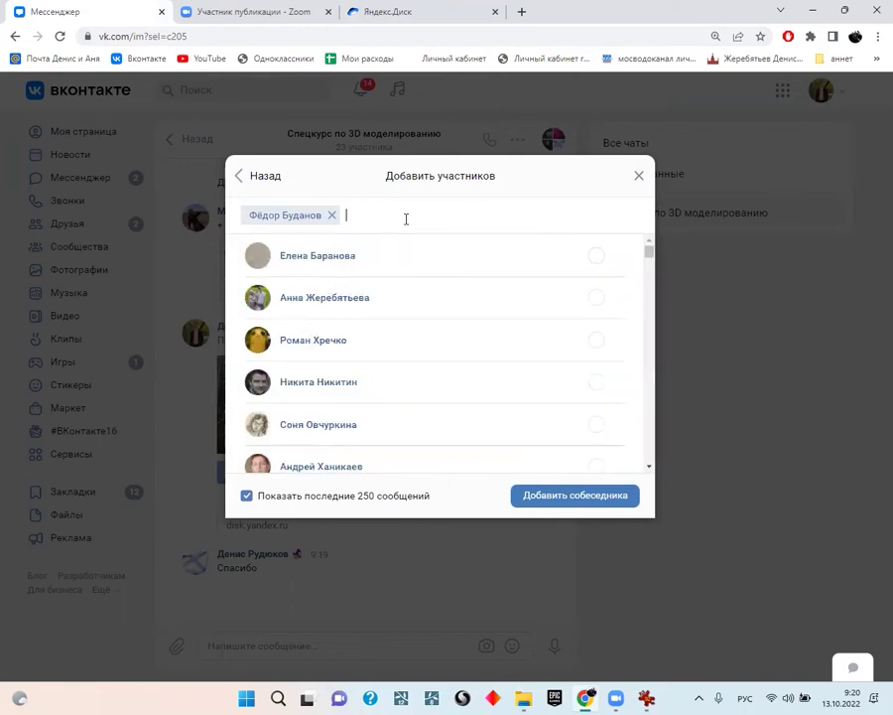
text(Ники)
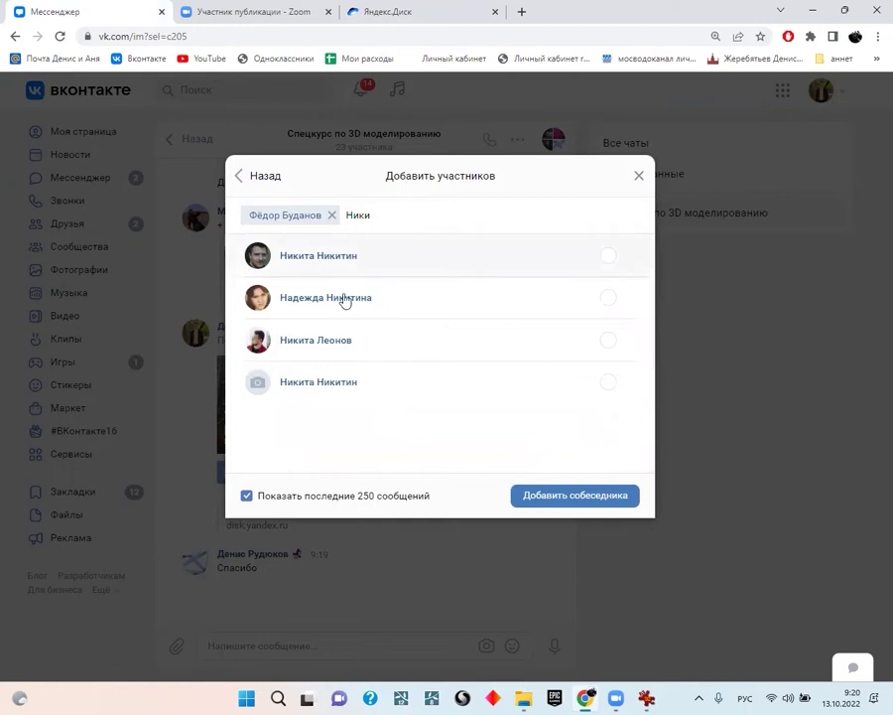
double_click(367, 213)
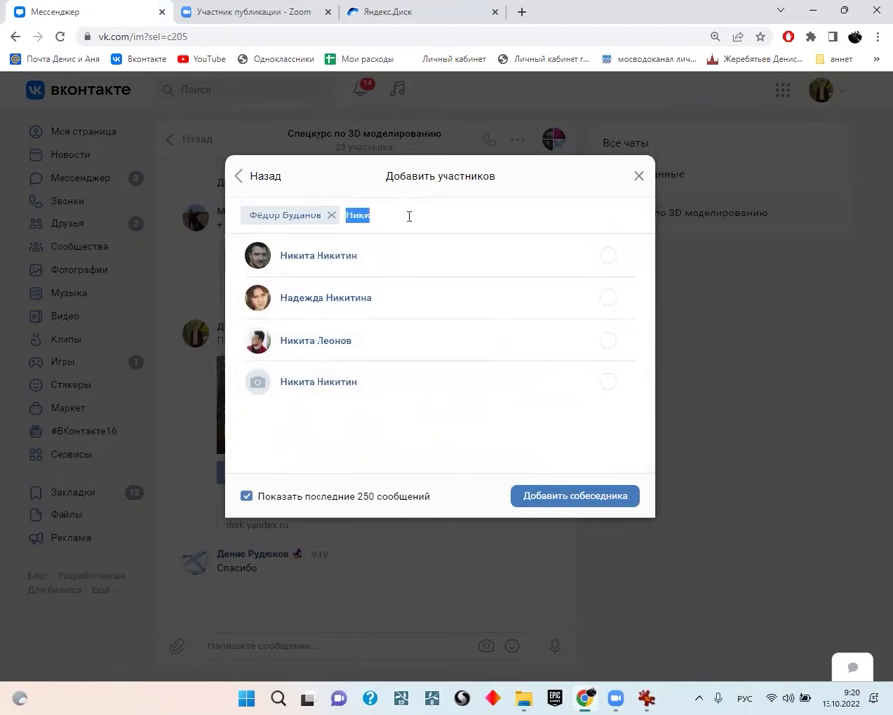
key(BackSpace)
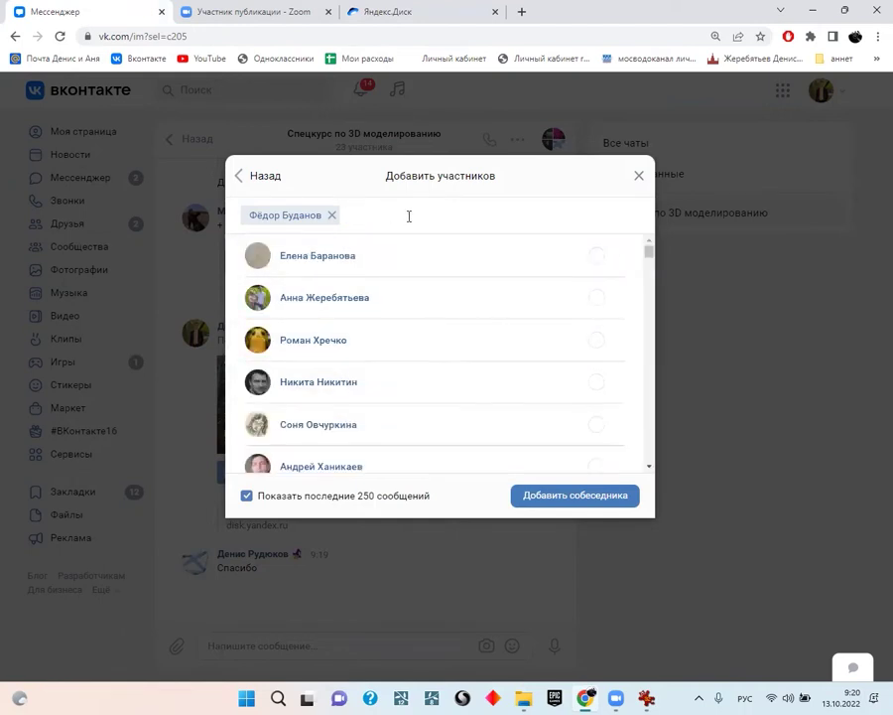
text(Глц)
key(BackSpace)
text(у)
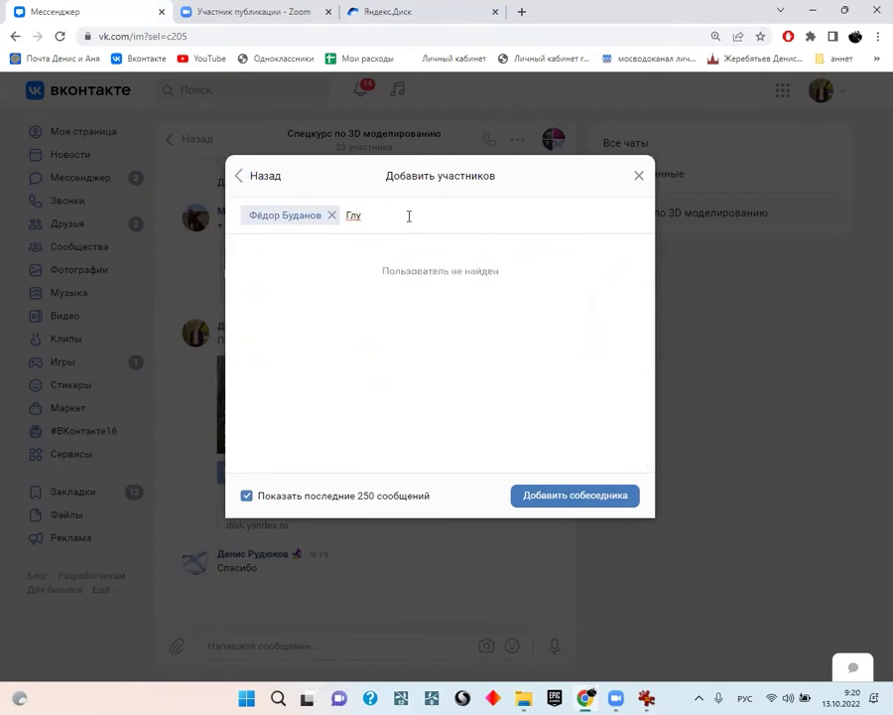
key(BackSpace)
key(BackSpace)
key(BackSpace)
click(556, 494)
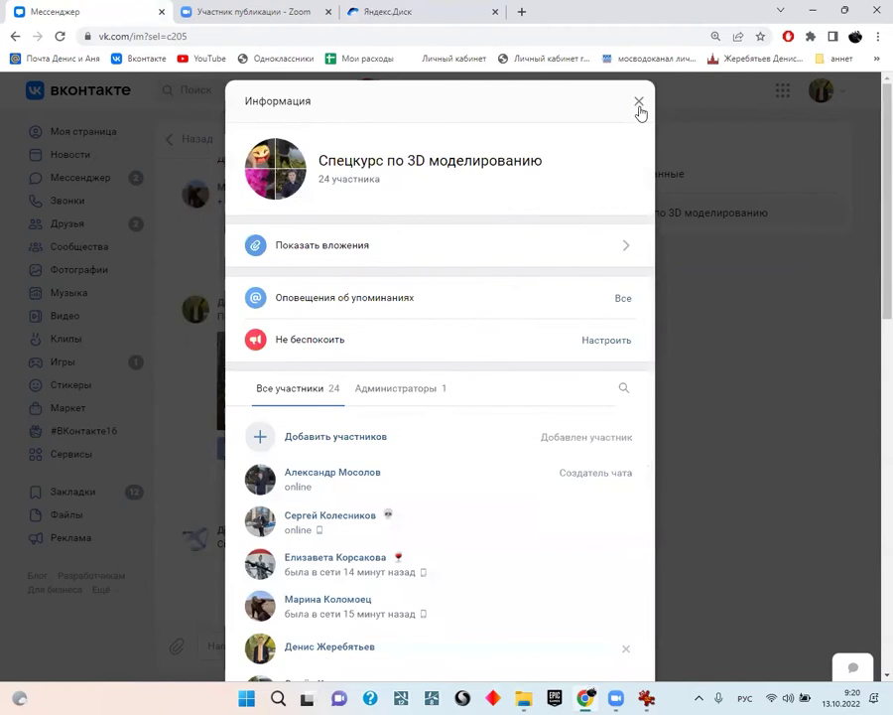
Search for the second contact and add her to the chat, reaching 25 participants
click(356, 439)
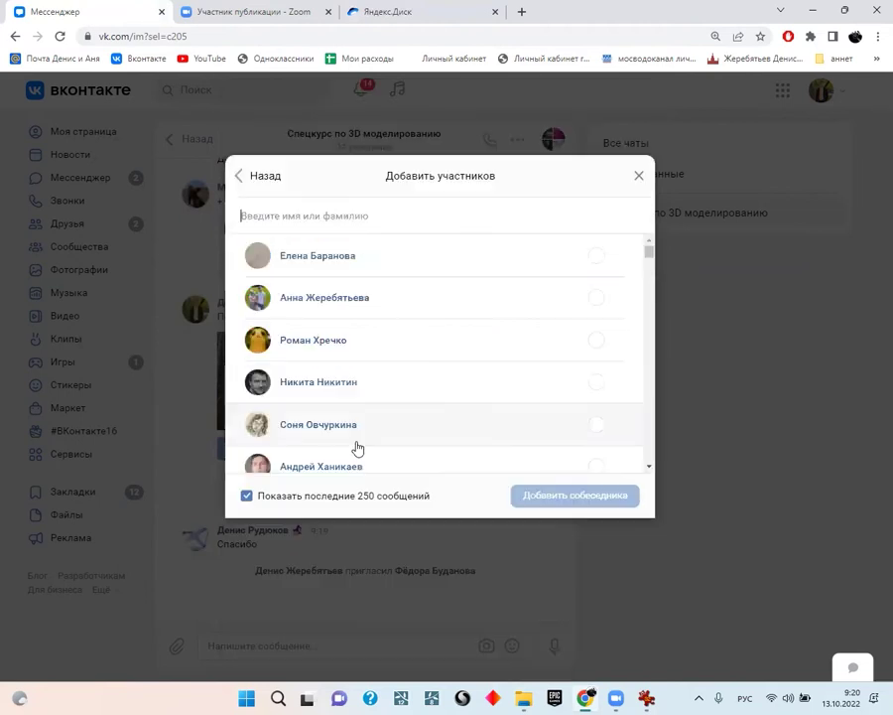
text(Сон)
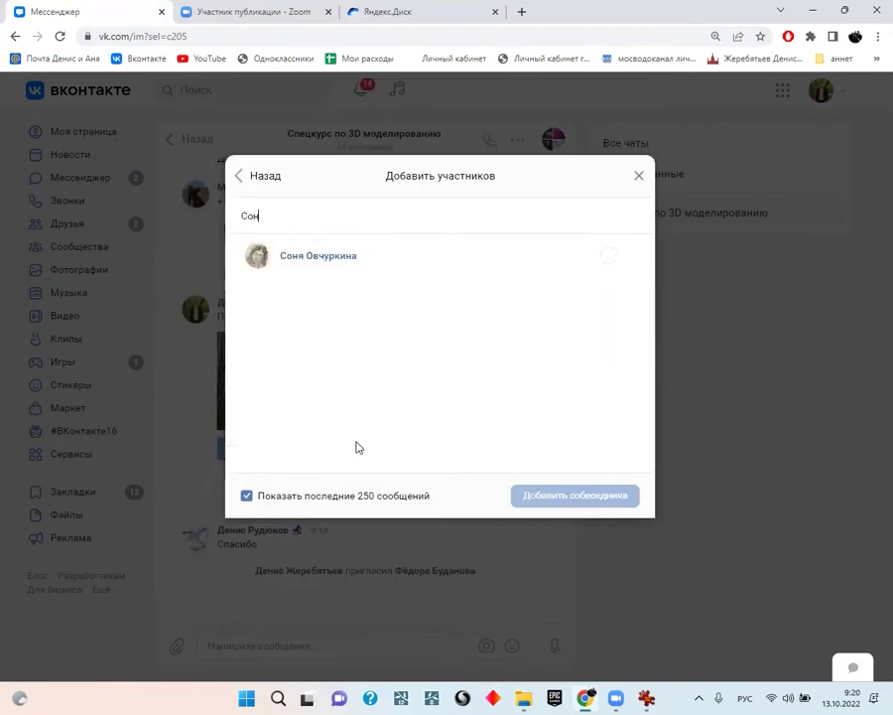
click(316, 255)
click(608, 501)
Close the chat info and accept the pending friend request on the Friends page
click(639, 101)
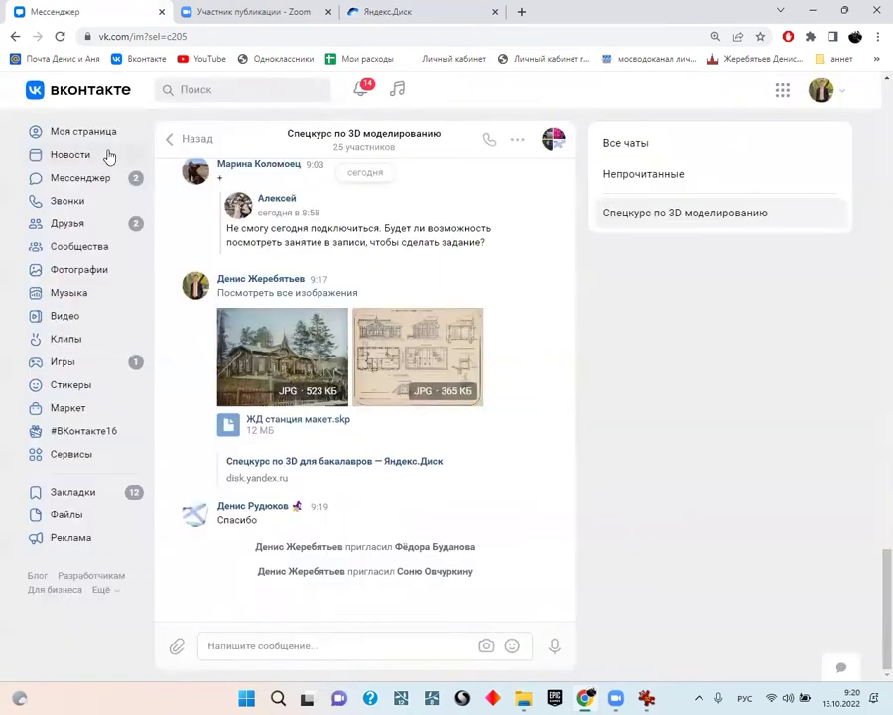
click(68, 224)
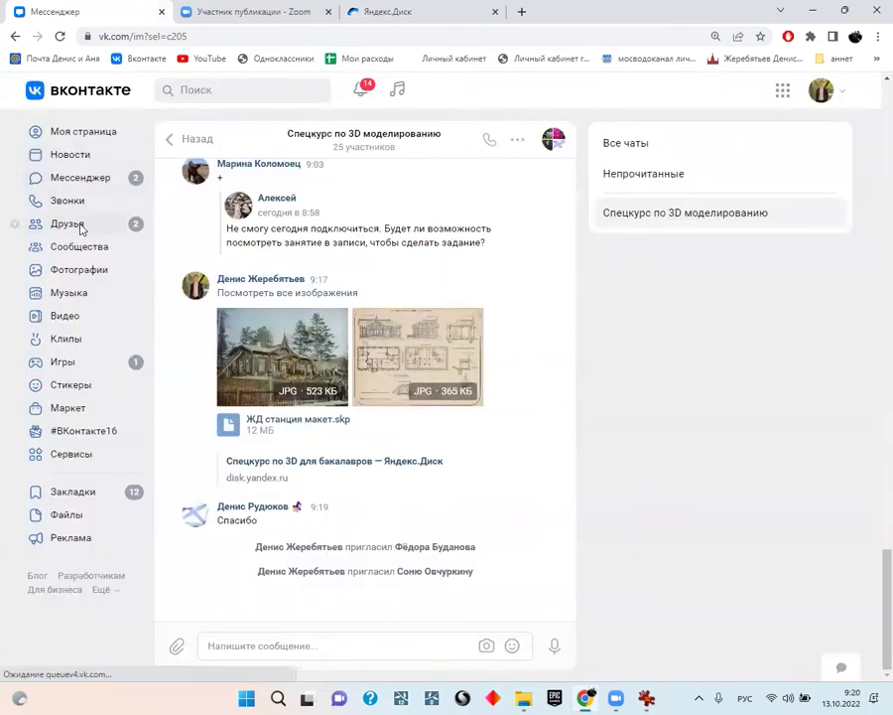
click(312, 251)
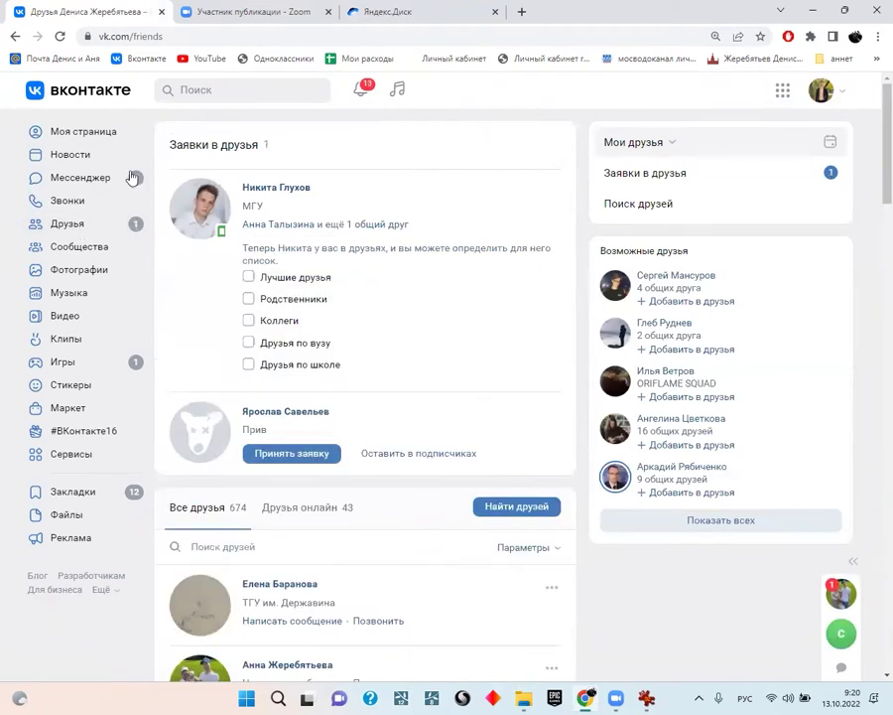
Add the newly accepted friend to the 3D modelling chat, bringing it to 26 participants
click(83, 180)
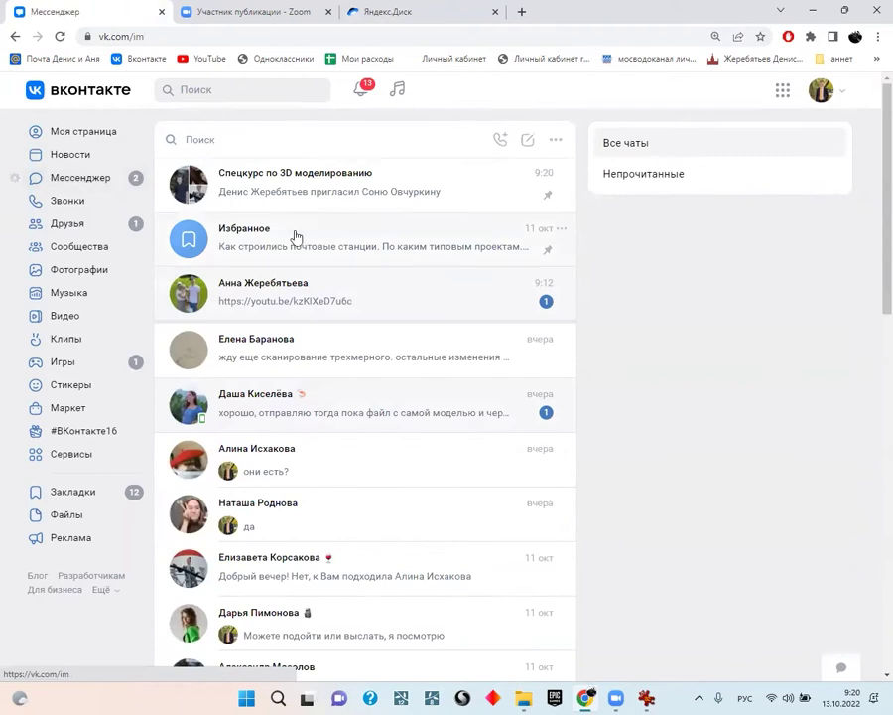
click(307, 188)
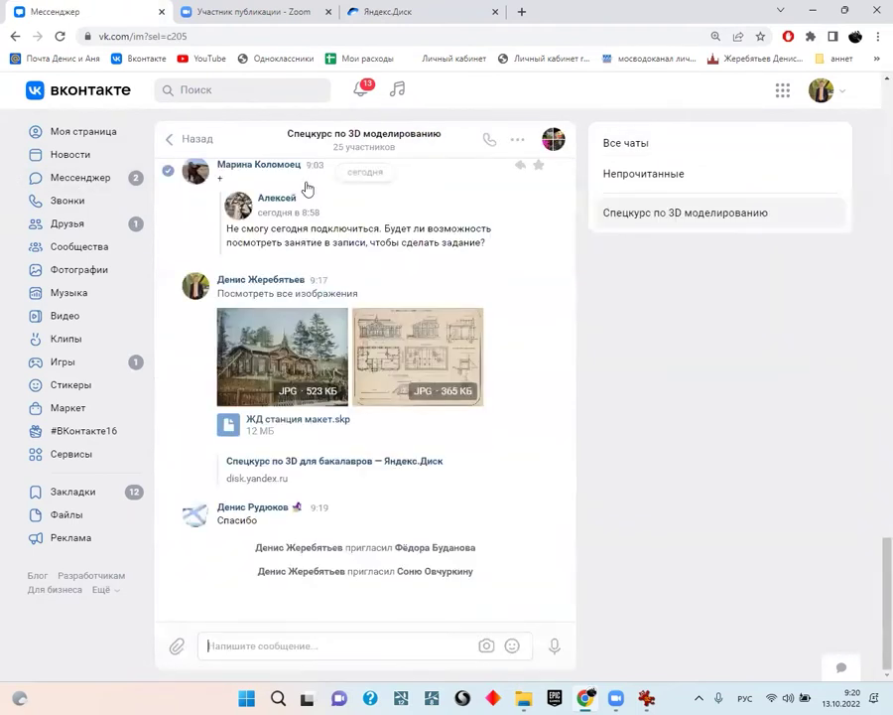
click(559, 145)
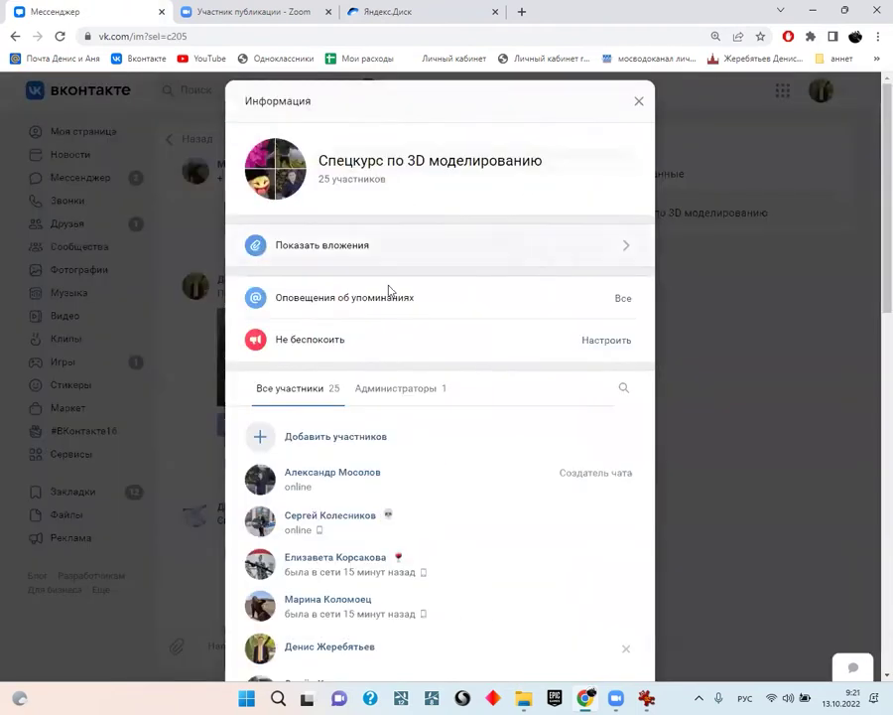
click(278, 432)
text(Гл)
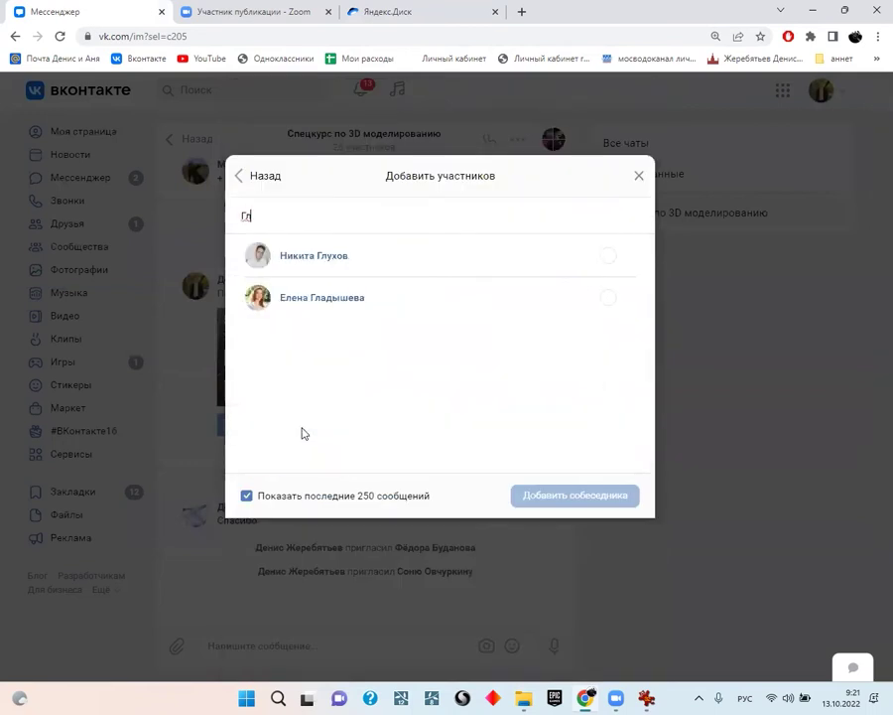
click(556, 256)
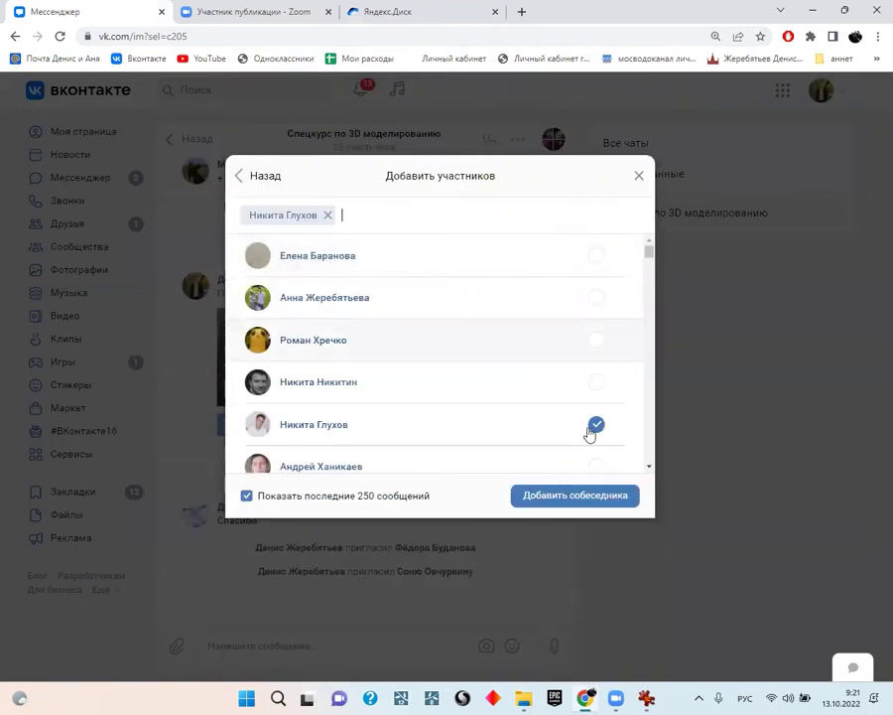
click(604, 495)
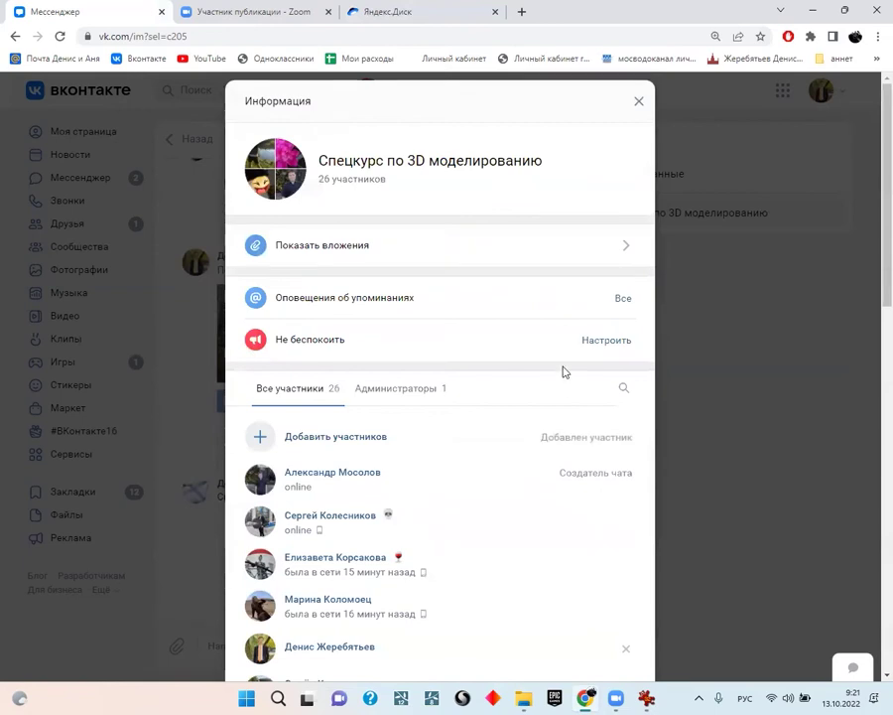
click(638, 100)
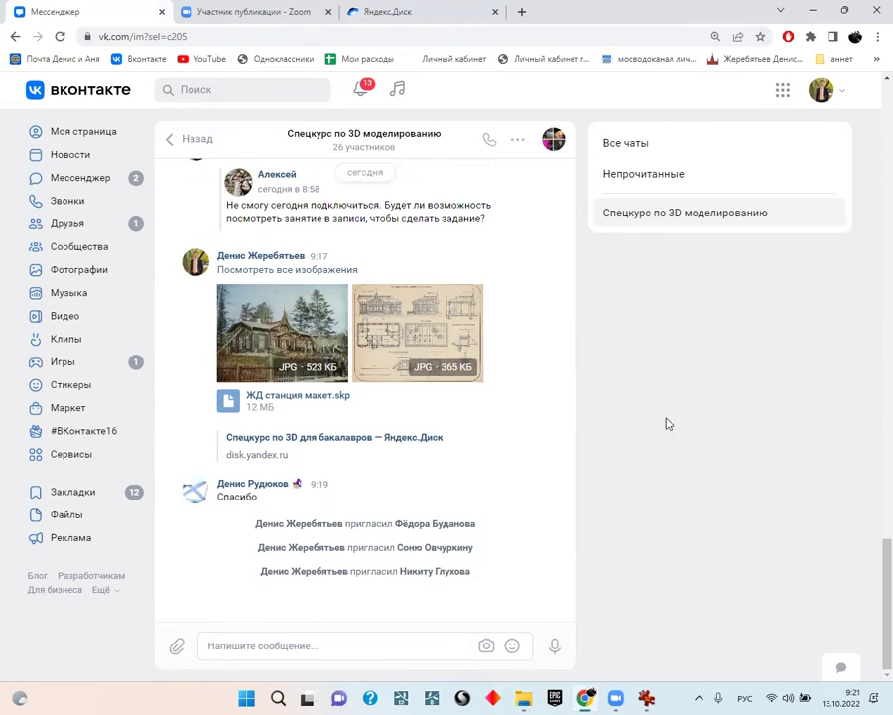
Minimize the browser and select ЖД станция макет.skp in the Транссиб грант folder
click(590, 700)
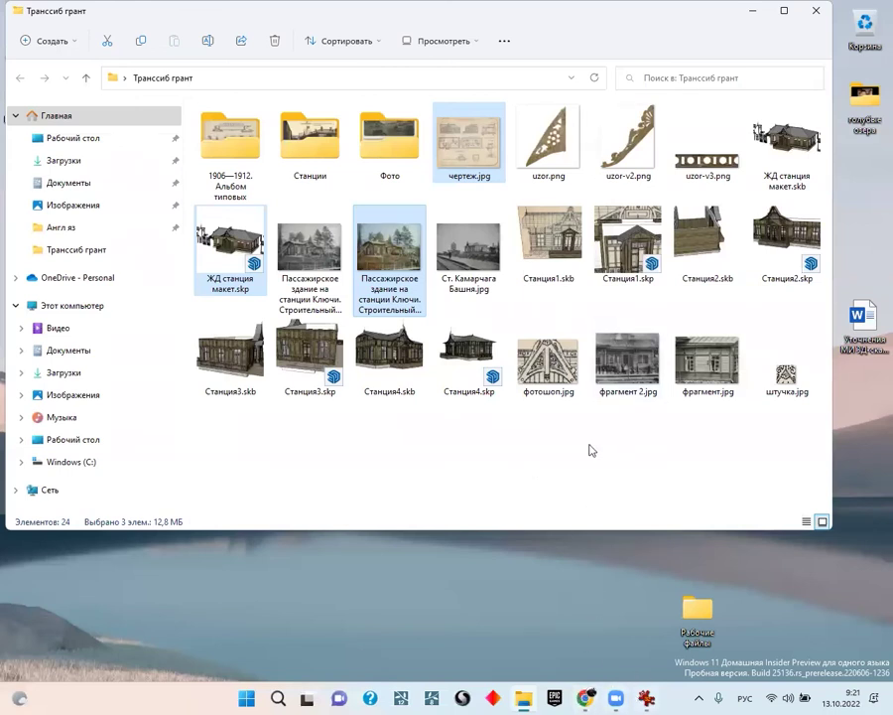
click(246, 268)
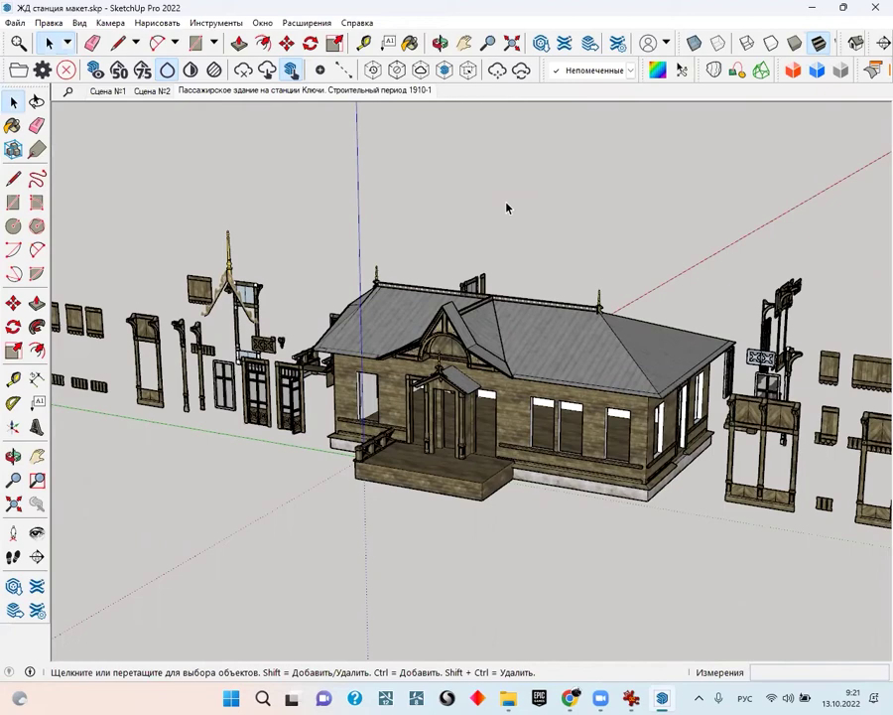
Orbit and zoom around the station porch to bring the loose door and window parts into view
middle_drag(534, 390, 502, 437)
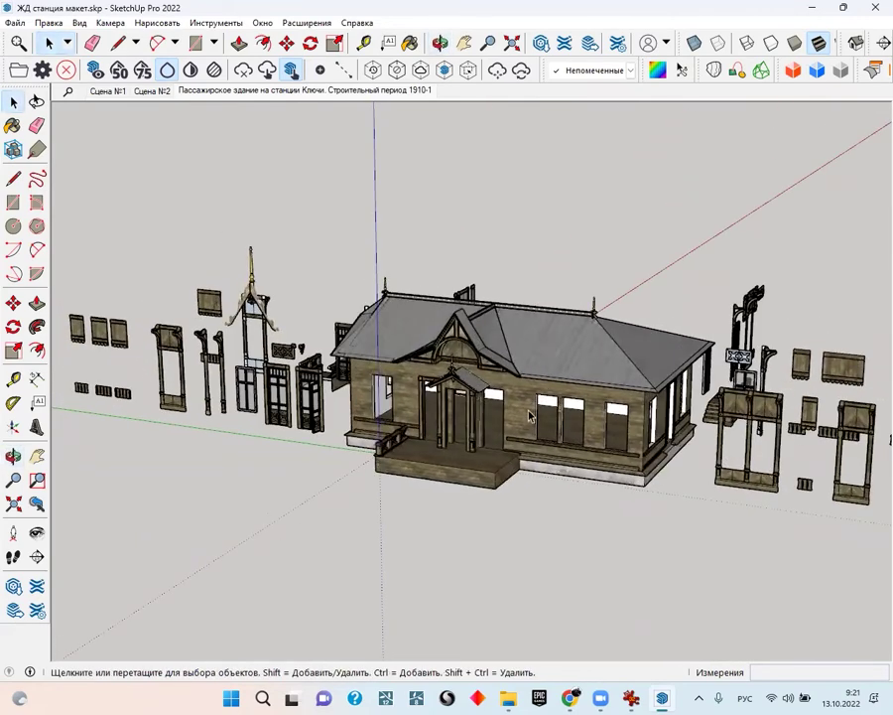
click(474, 449)
scroll(475, 449, up, 5)
middle_drag(476, 452, 586, 483)
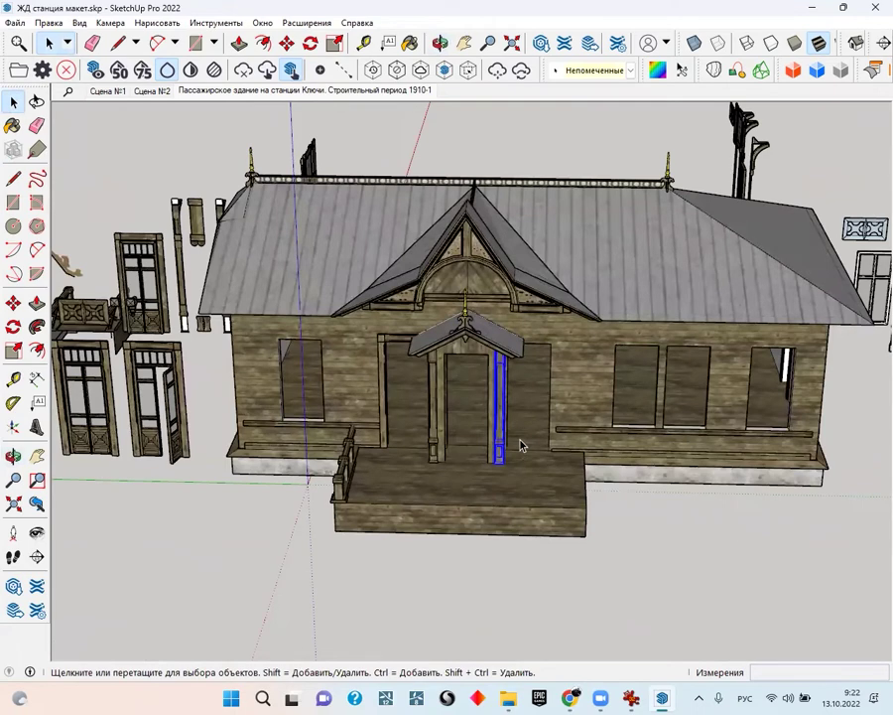
scroll(517, 438, up, 2)
middle_drag(505, 437, 145, 480)
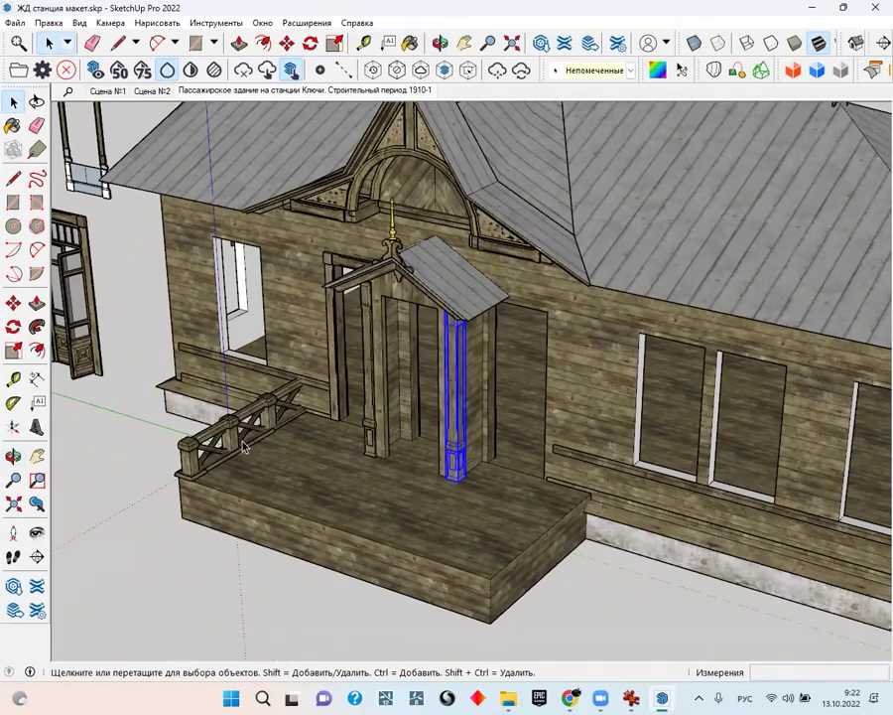
mouse_move(481, 485)
middle_down()
mouse_move(346, 452)
mouse_move(541, 462)
middle_up()
scroll(345, 452, down, 5)
Click the loose half-open door and its trim while orbiting around them
click(330, 436)
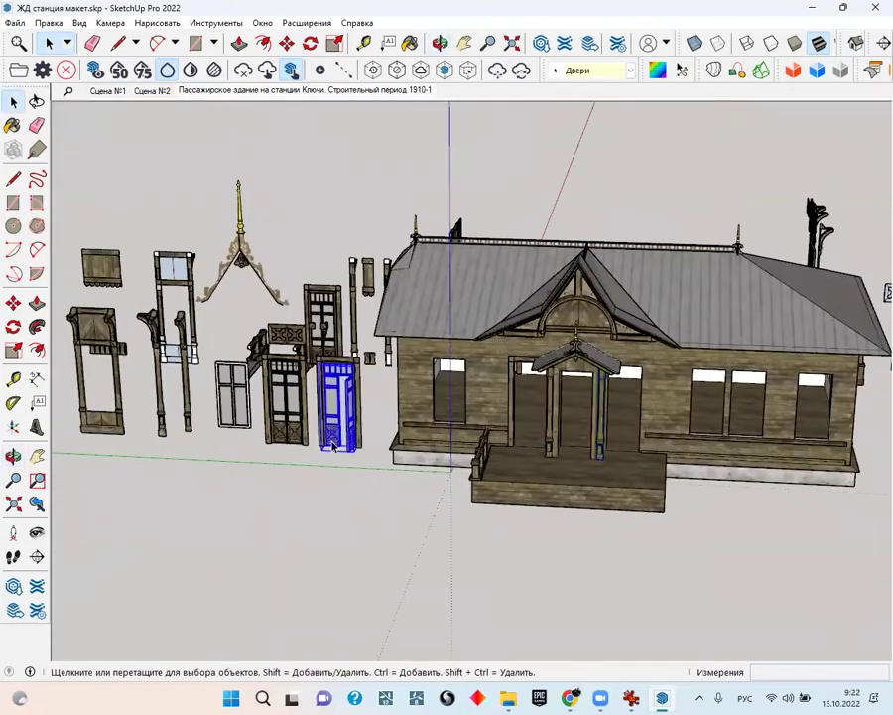
scroll(329, 442, up, 5)
scroll(329, 442, up, 2)
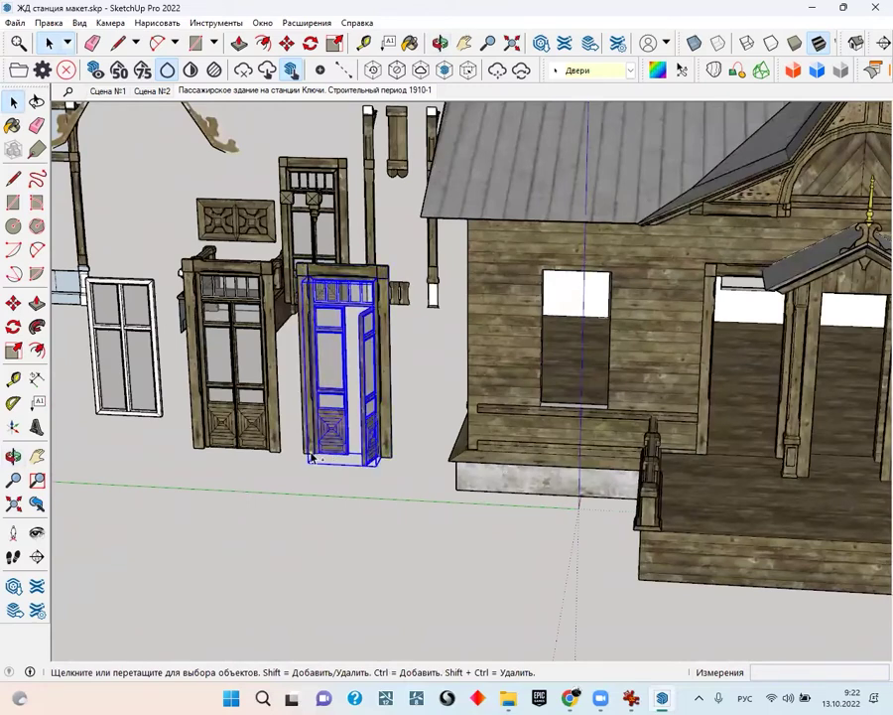
click(349, 567)
click(312, 446)
mouse_move(312, 447)
middle_down()
mouse_move(373, 462)
mouse_move(492, 391)
middle_up()
scroll(373, 461, down, 4)
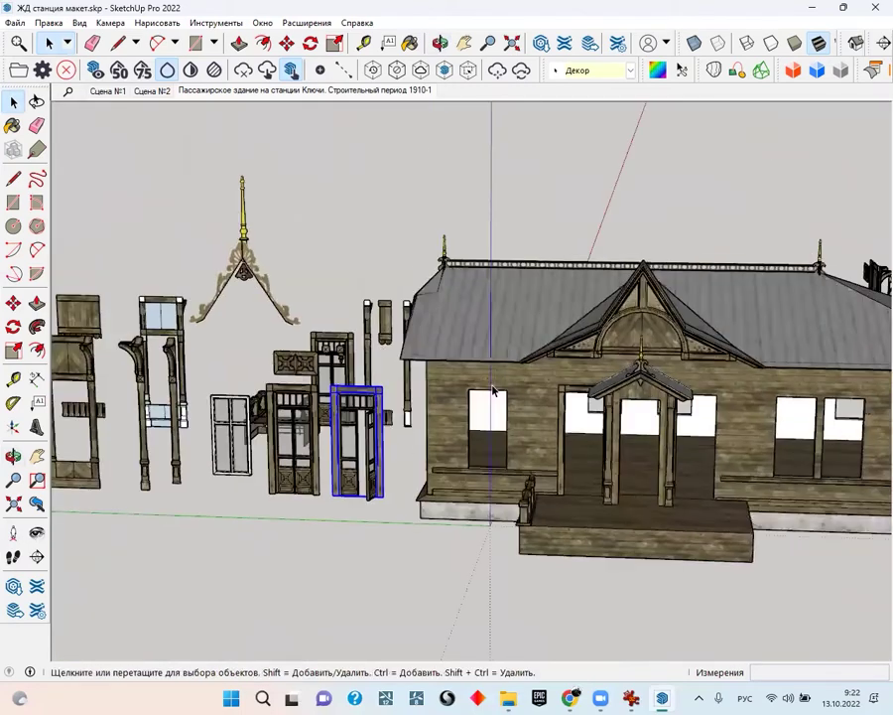
middle_drag(485, 442, 512, 441)
click(512, 440)
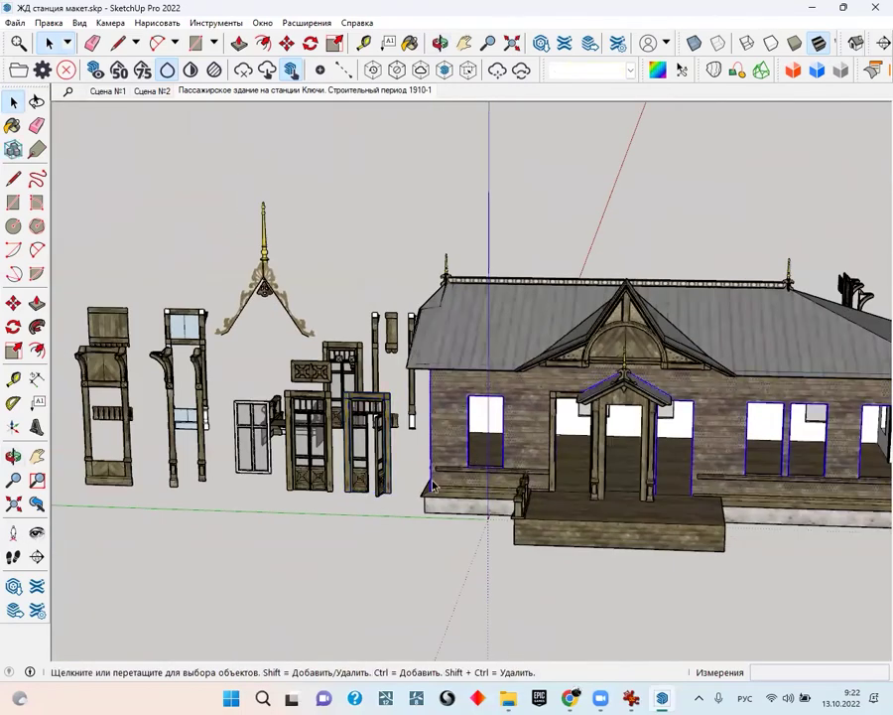
Open the half-open door group to inspect it, then exit editing with Esc
double_click(372, 479)
mouse_move(371, 478)
middle_down()
mouse_move(467, 353)
mouse_move(314, 447)
middle_up()
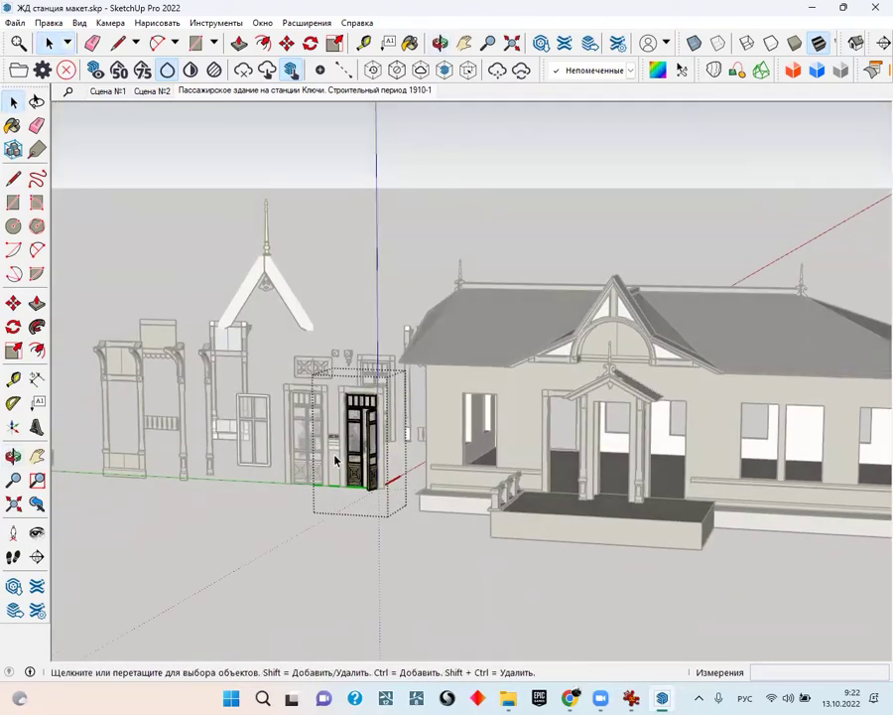
click(334, 458)
double_click(350, 479)
key(Escape)
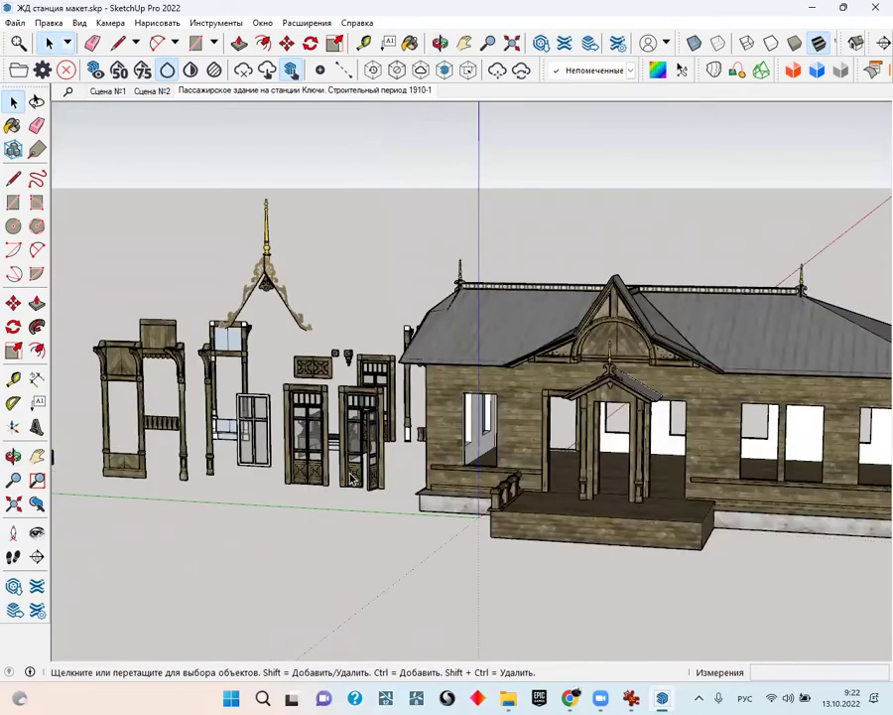
scroll(350, 480, up, 3)
scroll(336, 496, up, 3)
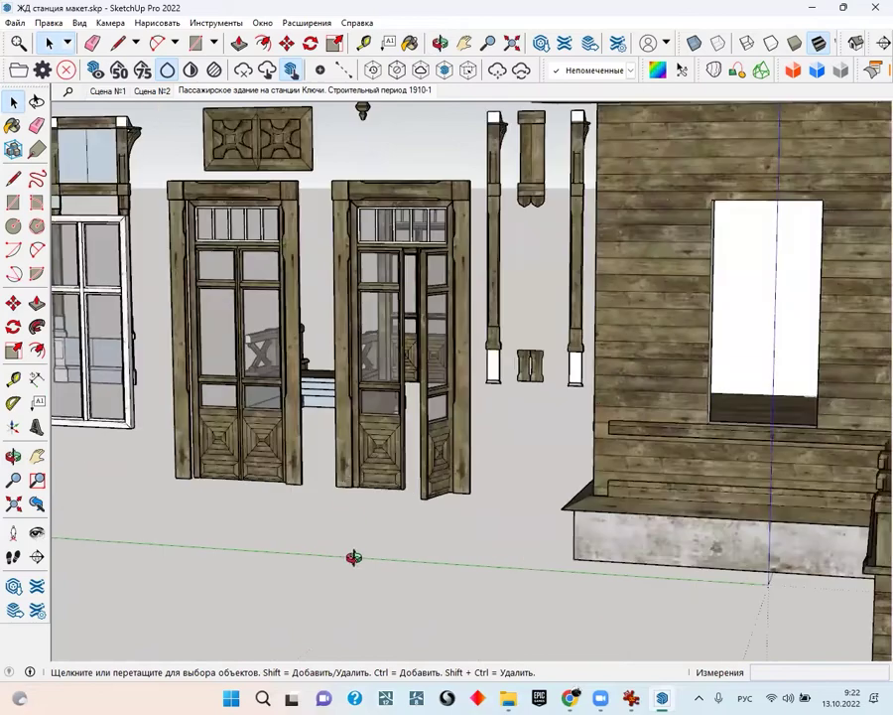
Select the trim frame and Shift-add the half-open door so both are selected
middle_drag(351, 554, 335, 553)
scroll(336, 553, up, 2)
click(336, 553)
scroll(328, 551, up, 3)
scroll(304, 564, up, 2)
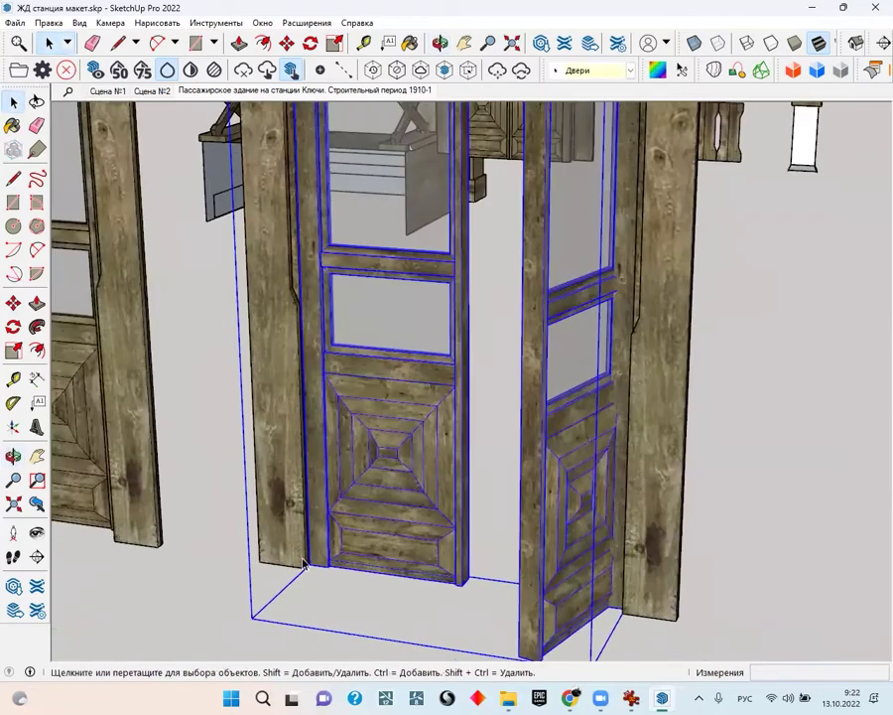
click(301, 561)
shift+click(331, 563)
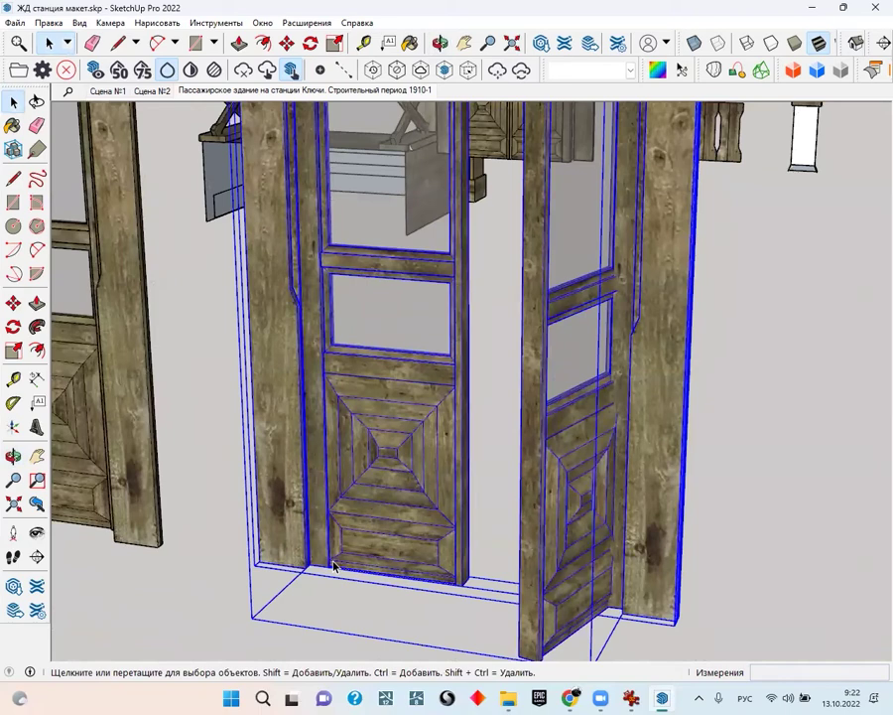
mouse_move(334, 564)
middle_down()
mouse_move(284, 626)
mouse_move(314, 558)
middle_up()
scroll(314, 559, up, 4)
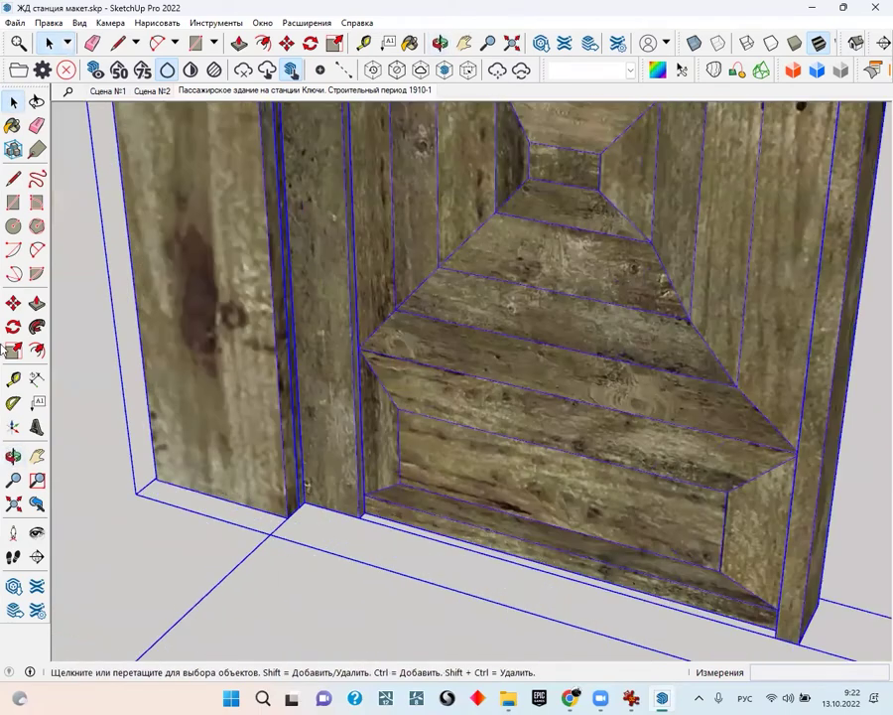
Move the half-open door by its bottom corner onto the porch doorway post base
click(13, 304)
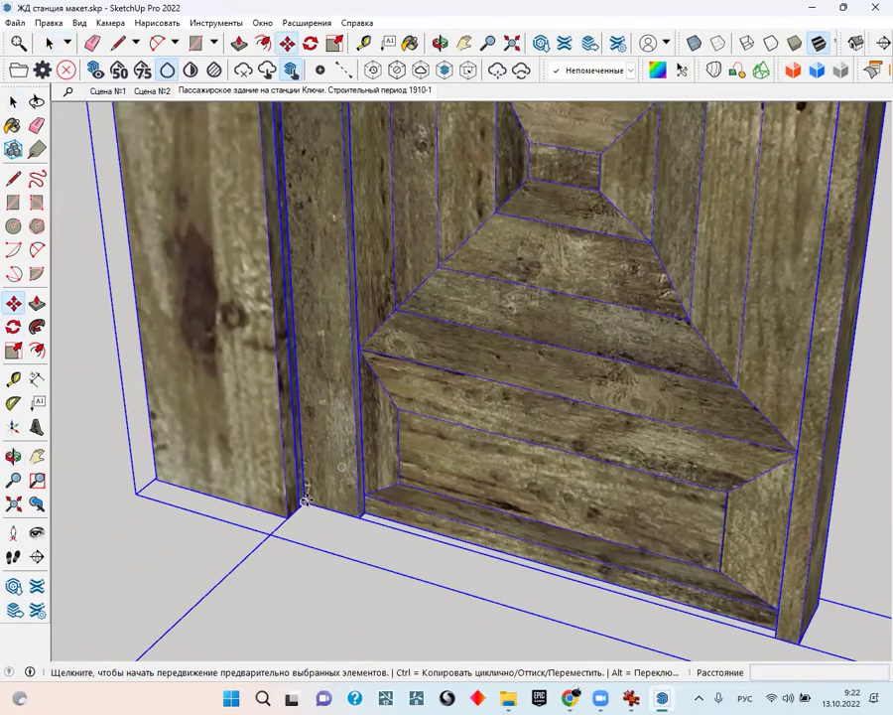
scroll(306, 504, down, 3)
scroll(306, 502, up, 4)
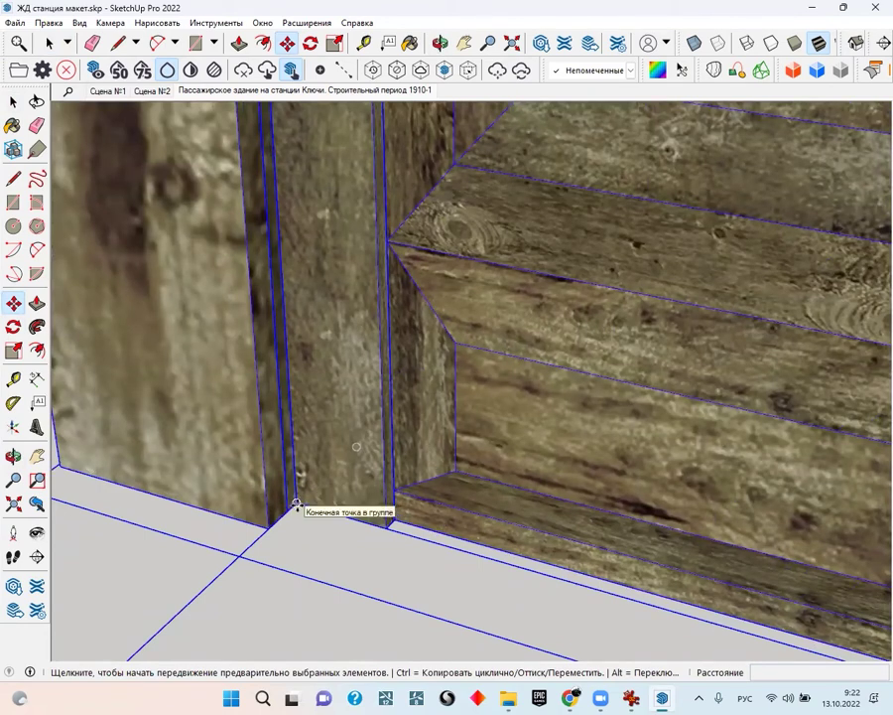
click(295, 504)
scroll(298, 502, down, 1)
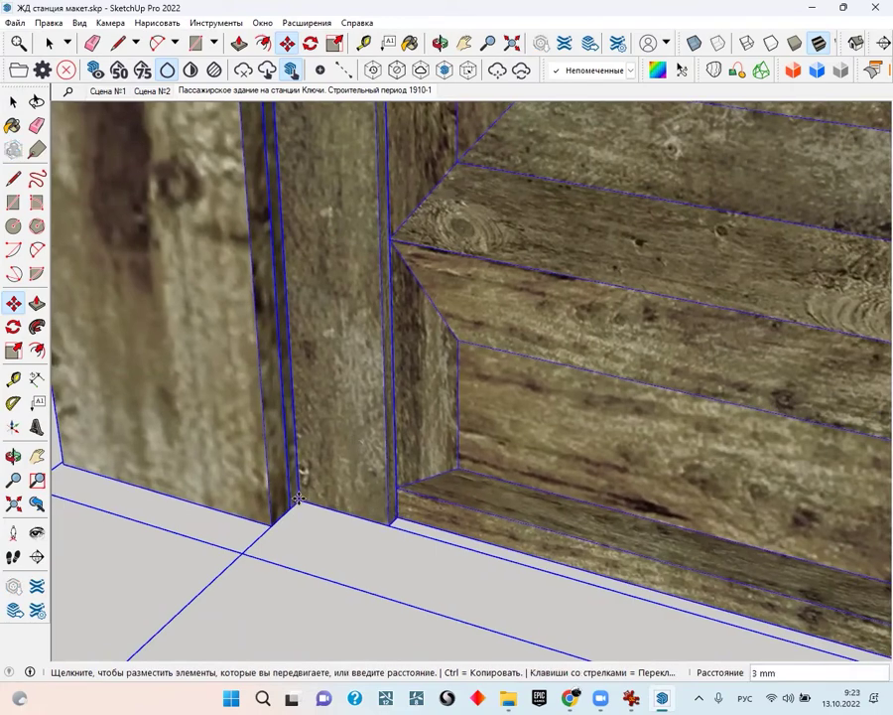
scroll(300, 498, down, 2)
scroll(303, 495, down, 2)
scroll(310, 490, down, 2)
scroll(313, 491, down, 3)
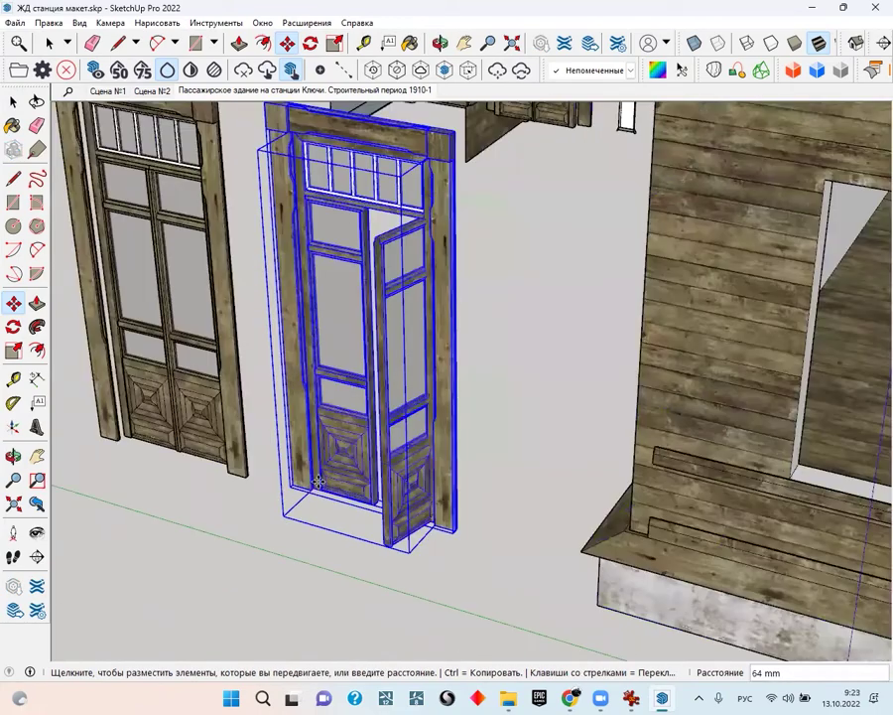
scroll(305, 498, down, 3)
scroll(645, 491, up, 2)
scroll(663, 483, down, 2)
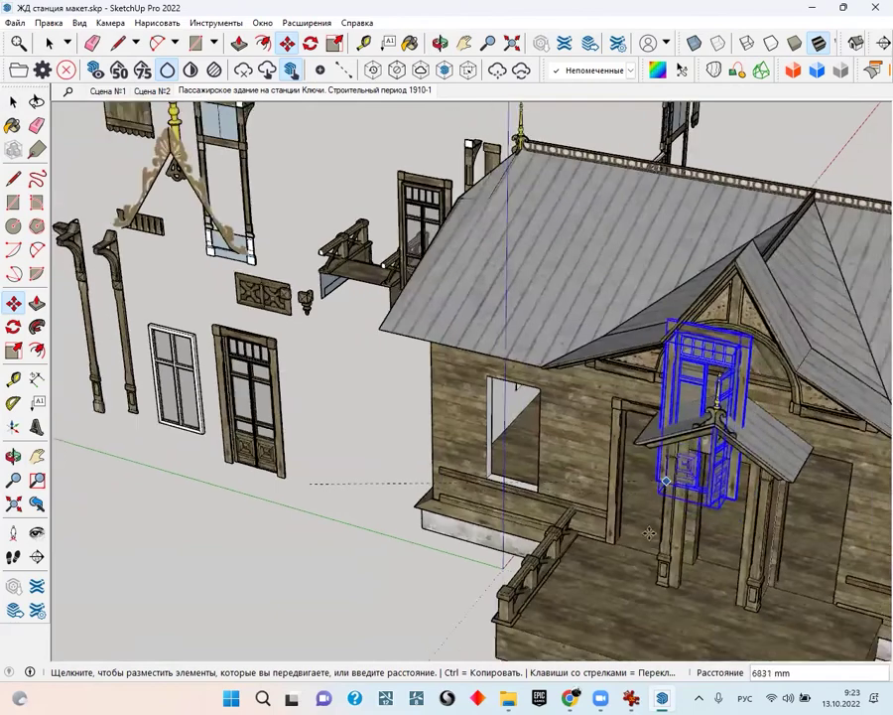
scroll(667, 485, down, 2)
scroll(675, 496, up, 3)
scroll(685, 556, up, 3)
scroll(660, 580, up, 2)
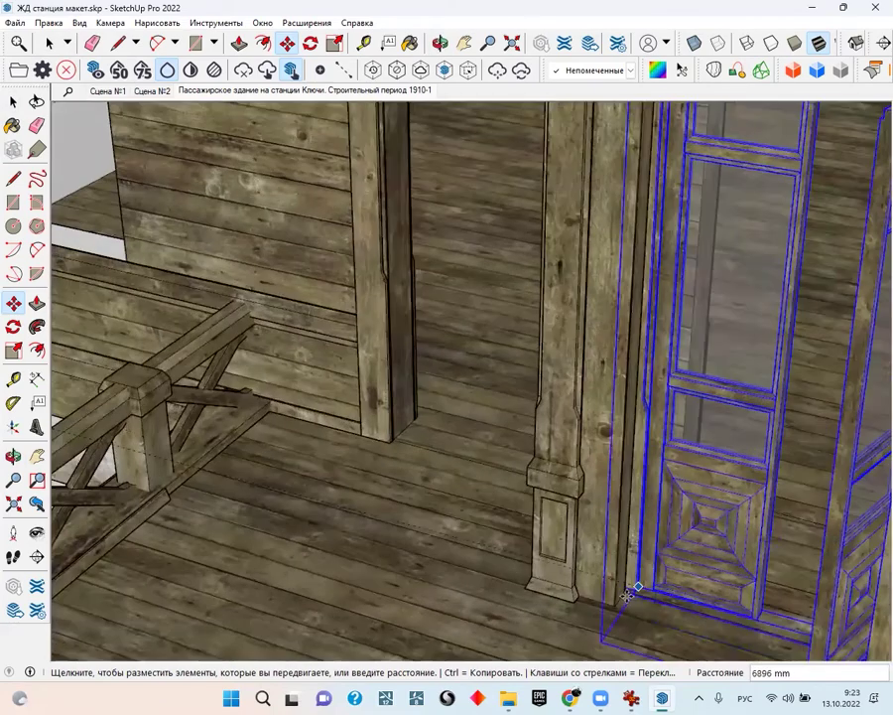
scroll(625, 591, up, 1)
scroll(596, 586, up, 2)
scroll(541, 546, up, 2)
middle_drag(537, 537, 494, 499)
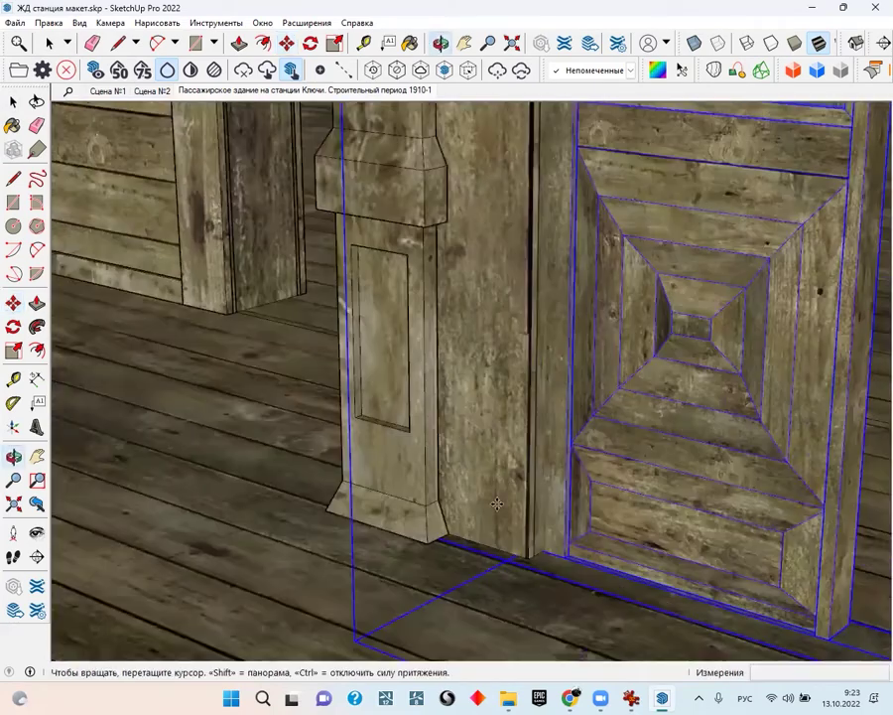
scroll(487, 505, up, 3)
click(491, 517)
Orbit to a closer, level view of the porch wall to check the placed door
scroll(496, 496, down, 2)
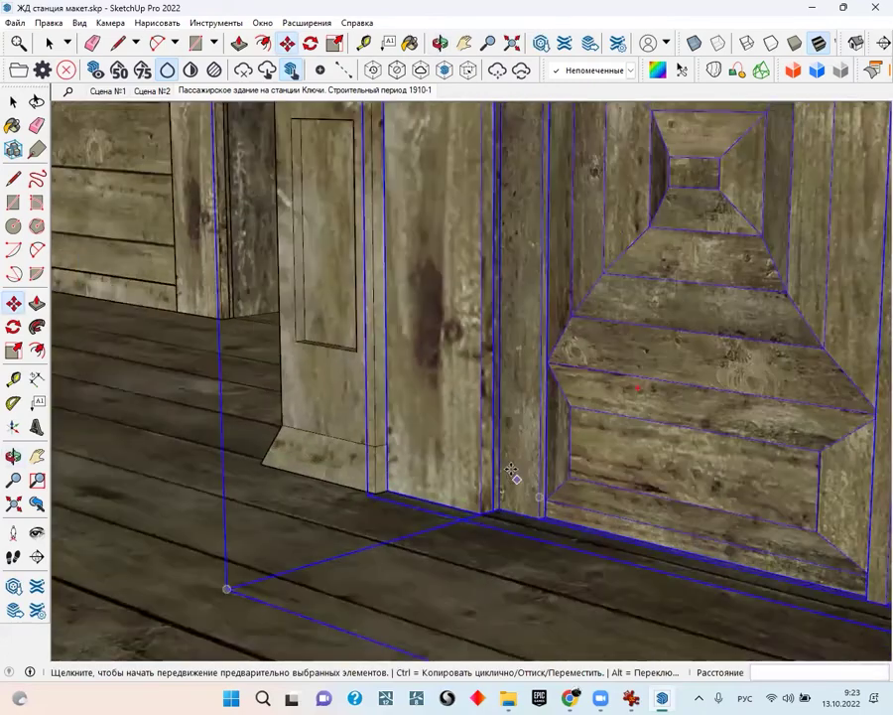
scroll(510, 466, down, 3)
mouse_move(510, 465)
middle_down()
mouse_move(750, 540)
mouse_move(824, 550)
mouse_move(747, 609)
mouse_move(689, 590)
mouse_move(493, 281)
middle_up()
scroll(492, 281, down, 1)
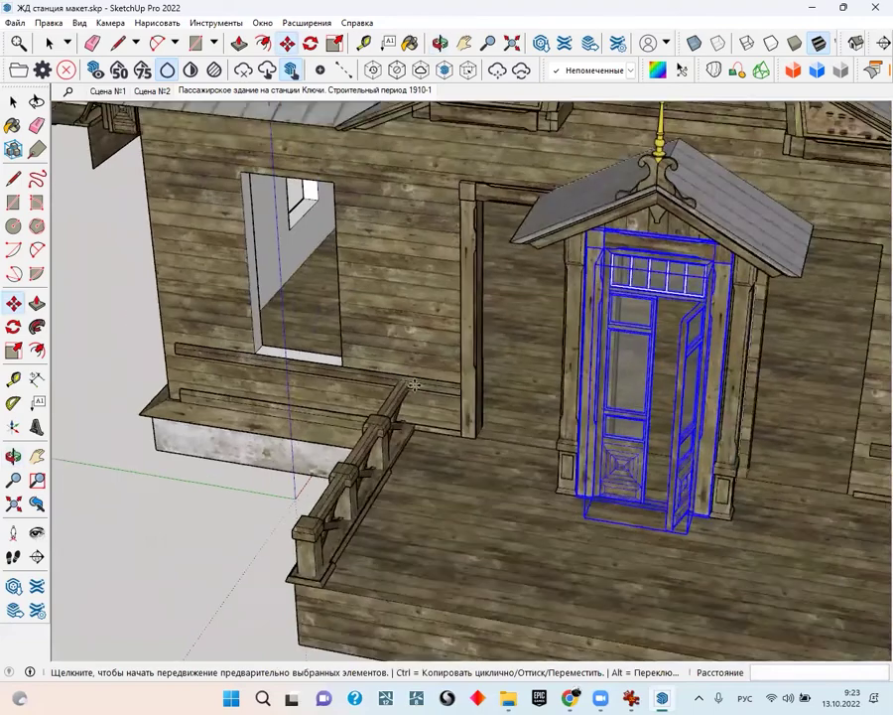
scroll(447, 327, down, 4)
scroll(162, 352, up, 4)
scroll(685, 412, down, 3)
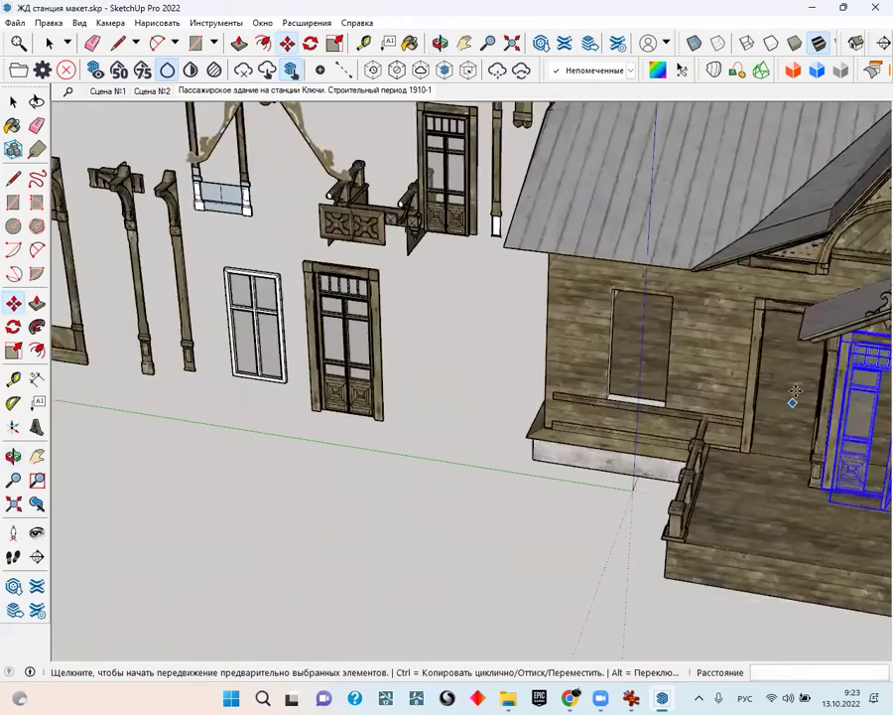
scroll(685, 412, up, 4)
mouse_move(678, 464)
middle_down()
mouse_move(688, 410)
mouse_move(412, 524)
middle_up()
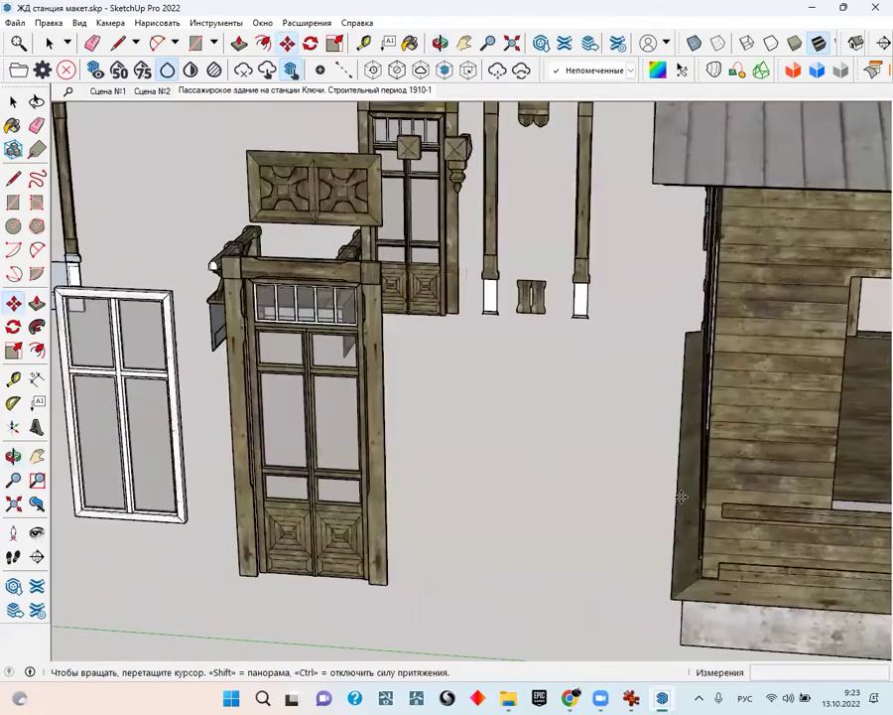
Select the loose glazed double door
key(space)
click(412, 524)
scroll(424, 589, up, 1)
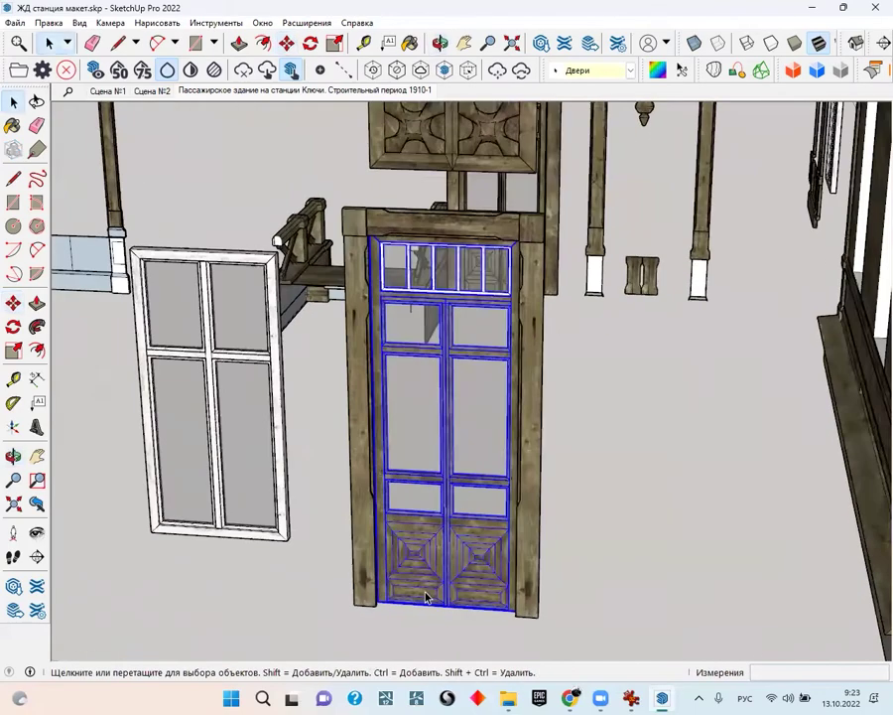
scroll(397, 596, up, 3)
scroll(363, 603, up, 2)
Copy the double door by its corner into the wall opening left of the porch
click(13, 302)
middle_drag(238, 556, 274, 603)
scroll(274, 602, up, 3)
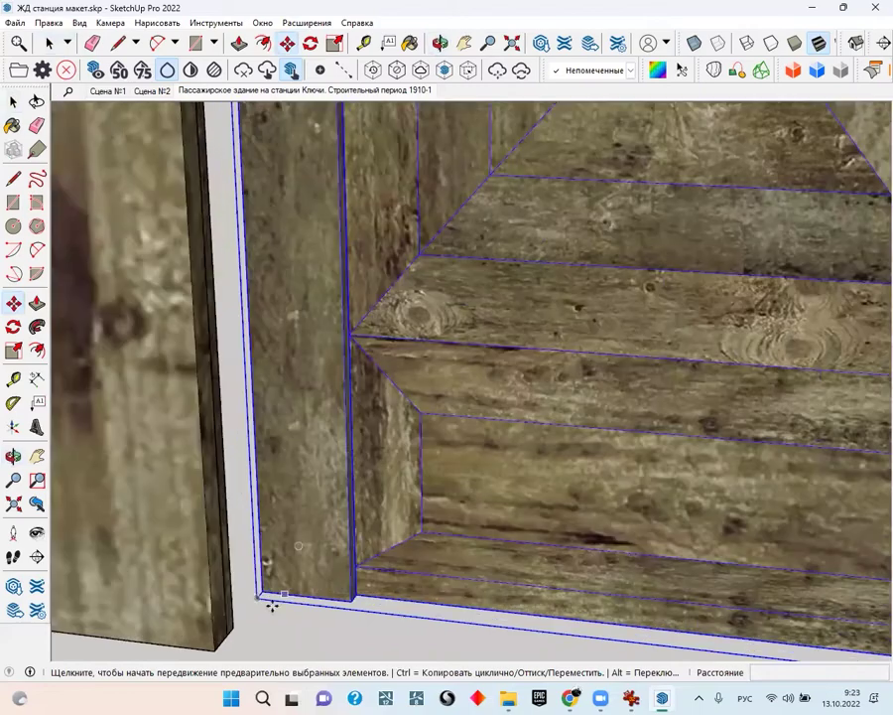
scroll(266, 592, up, 2)
click(254, 567)
key(ctrl)
scroll(366, 504, down, 3)
scroll(365, 504, down, 3)
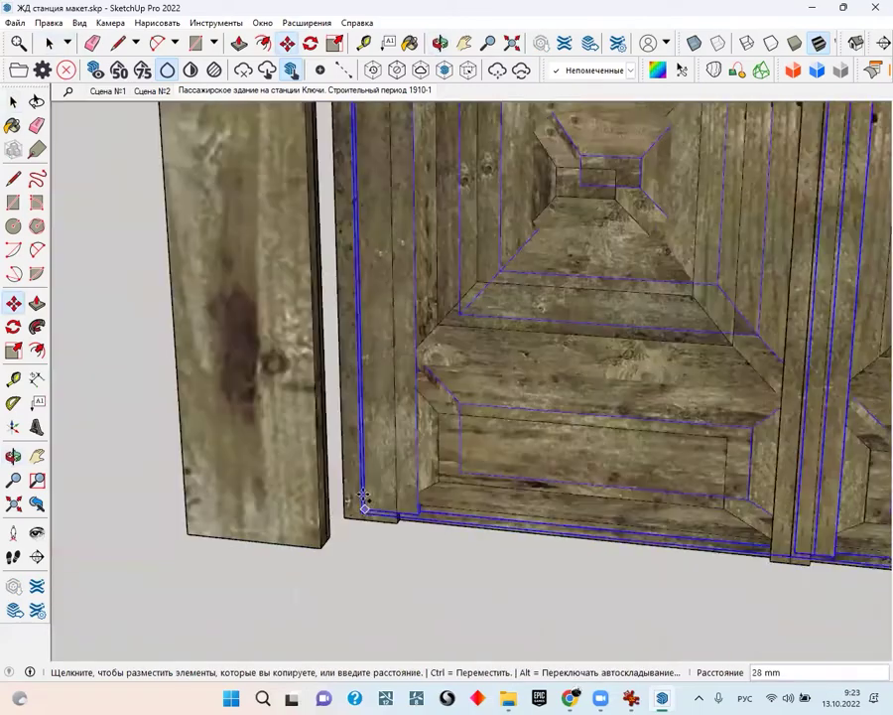
scroll(365, 504, down, 3)
scroll(707, 506, down, 2)
scroll(707, 506, down, 2)
scroll(681, 476, up, 3)
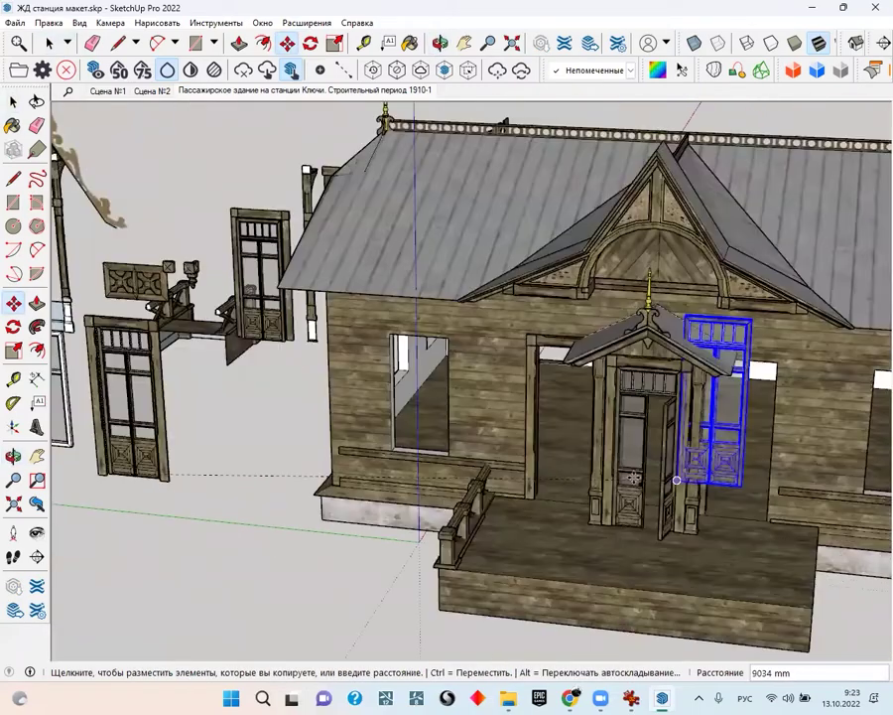
scroll(473, 514, up, 4)
scroll(424, 536, up, 3)
click(415, 542)
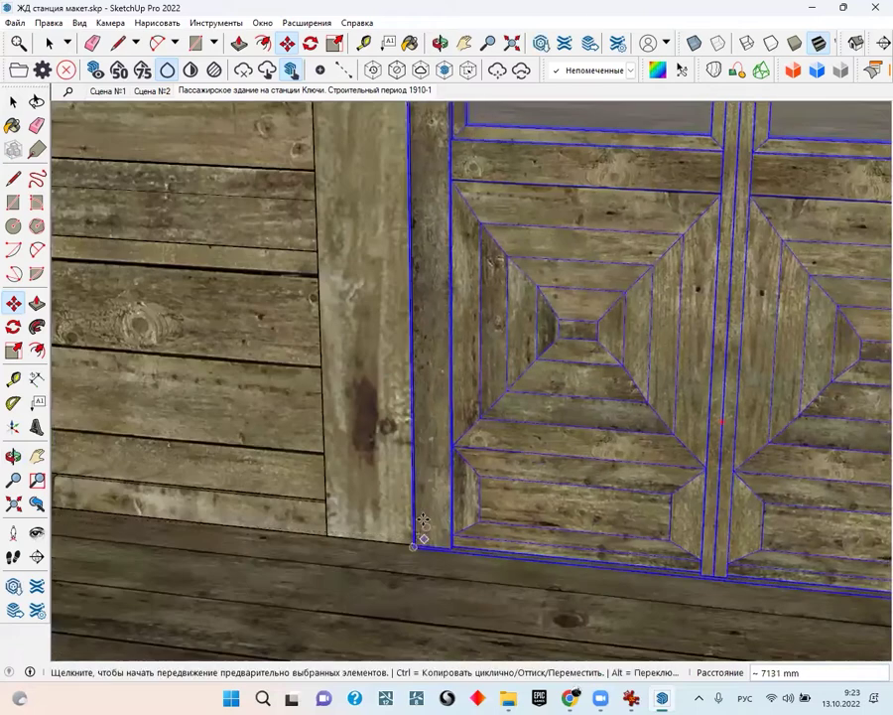
Reposition the placed door to its corrected spot in the opening, then orbit to check it
scroll(419, 528, up, 2)
scroll(420, 518, up, 2)
click(367, 562)
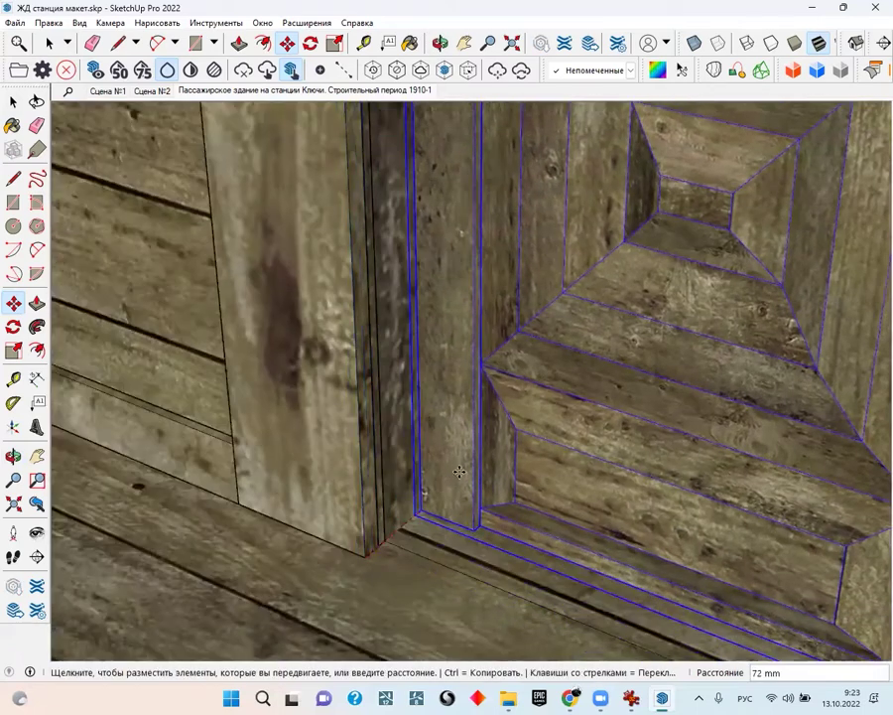
click(407, 516)
mouse_move(411, 512)
middle_down()
mouse_move(301, 496)
mouse_move(581, 486)
middle_up()
scroll(574, 481, down, 2)
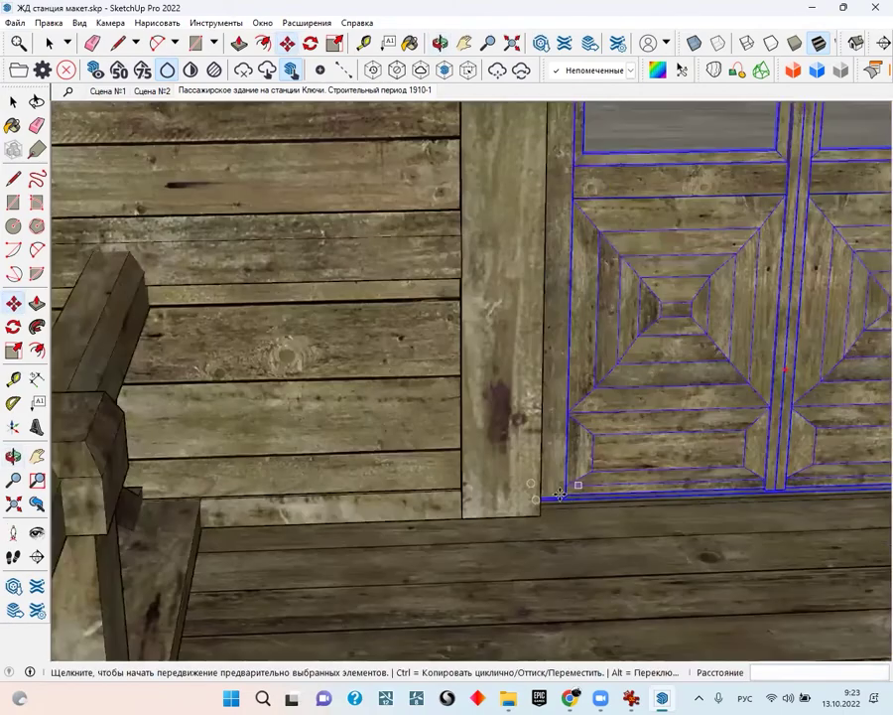
scroll(581, 476, down, 5)
scroll(787, 507, down, 1)
middle_drag(787, 506, 725, 499)
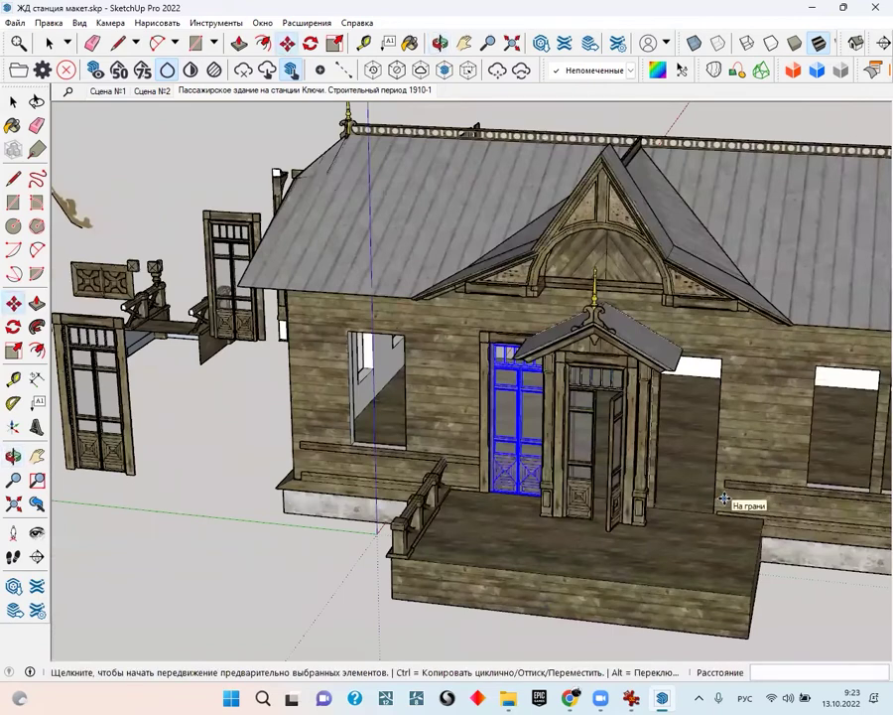
scroll(725, 498, down, 1)
scroll(721, 516, up, 2)
scroll(402, 288, down, 3)
scroll(329, 394, down, 2)
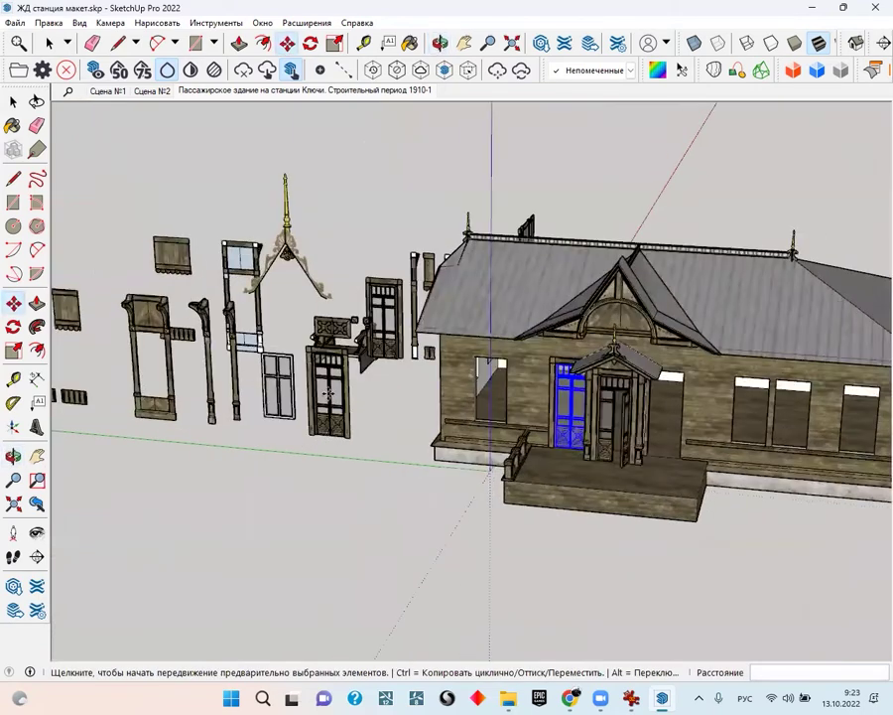
key(space)
scroll(328, 395, up, 2)
scroll(546, 436, up, 1)
scroll(315, 422, down, 3)
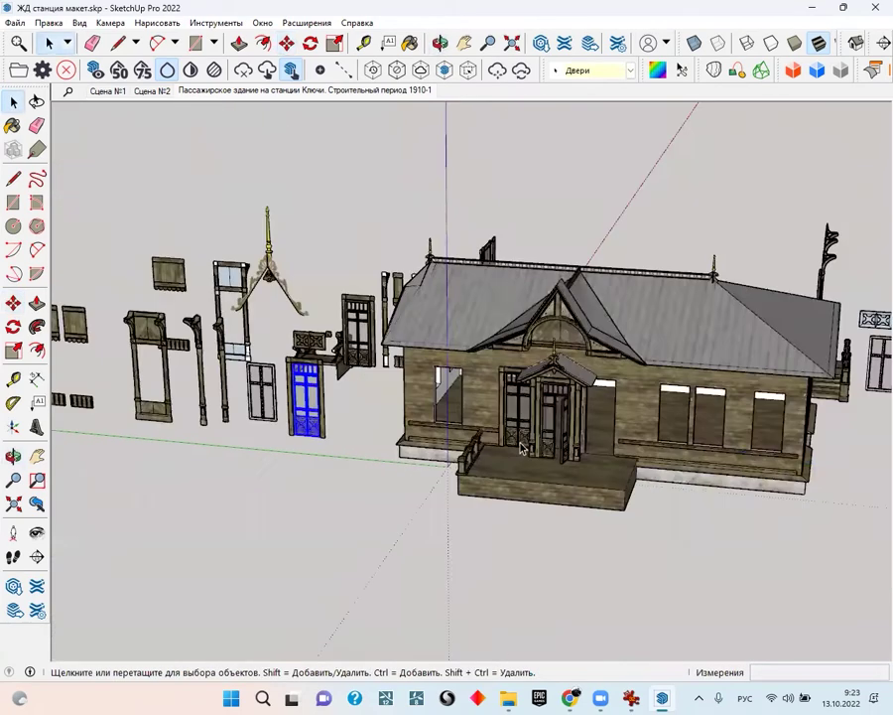
scroll(477, 448, up, 3)
scroll(429, 448, down, 1)
scroll(429, 449, down, 2)
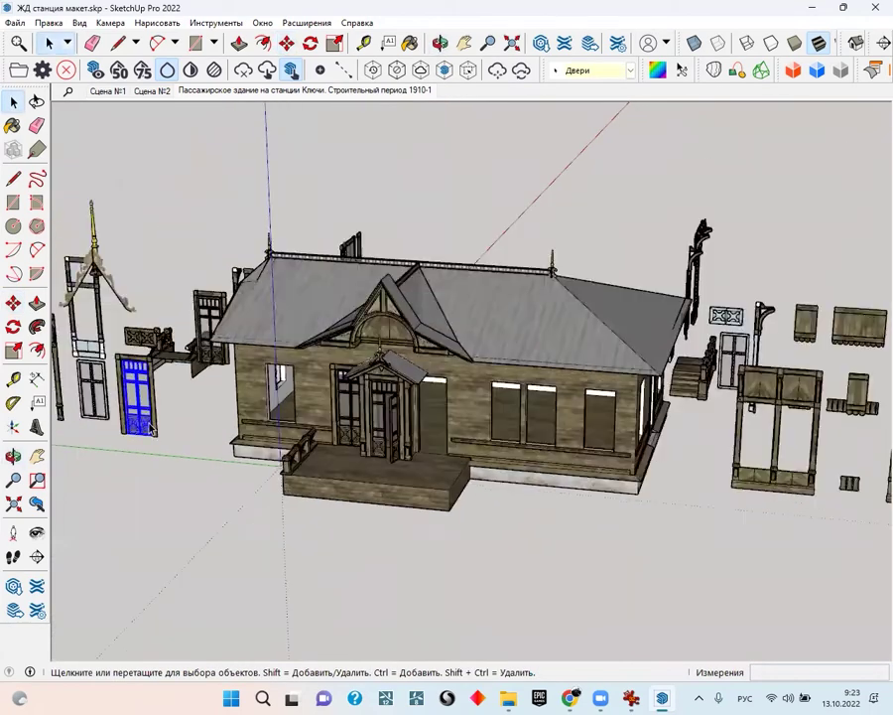
scroll(455, 492, up, 3)
scroll(456, 491, down, 1)
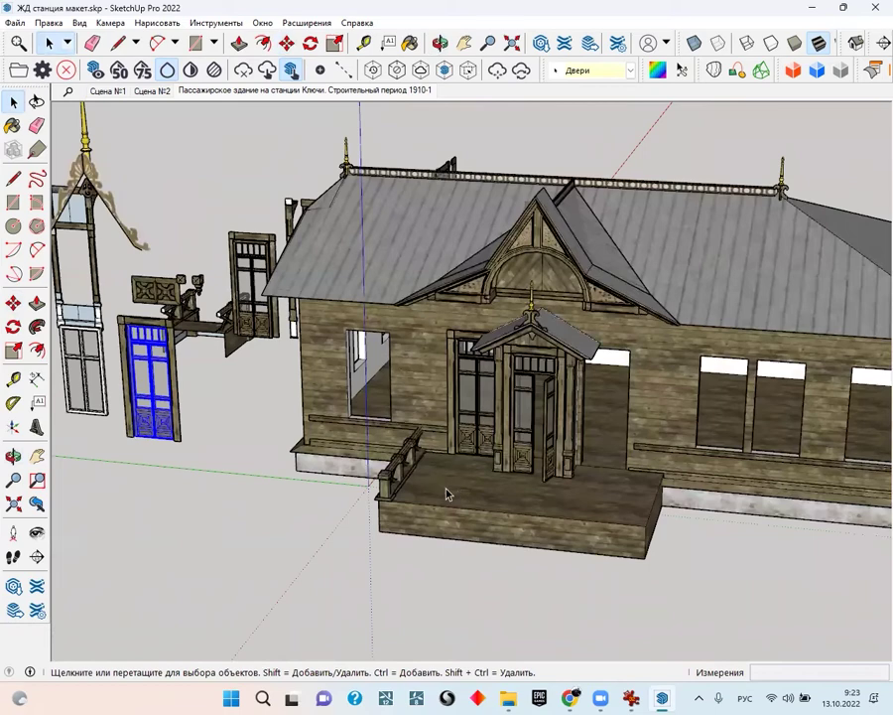
scroll(136, 443, up, 3)
scroll(136, 443, up, 3)
key(m)
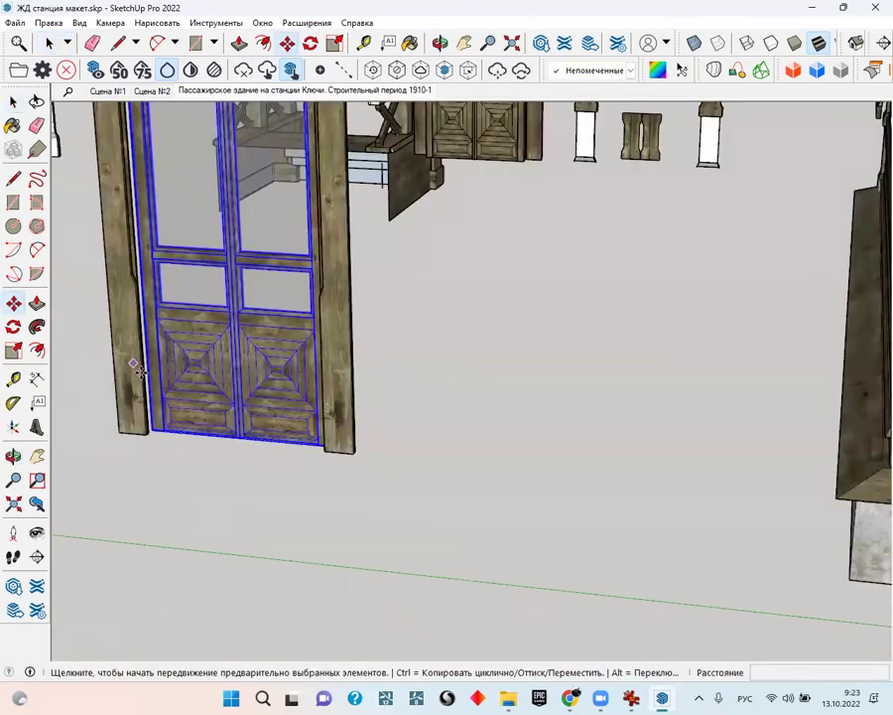
scroll(149, 436, up, 2)
scroll(146, 437, up, 3)
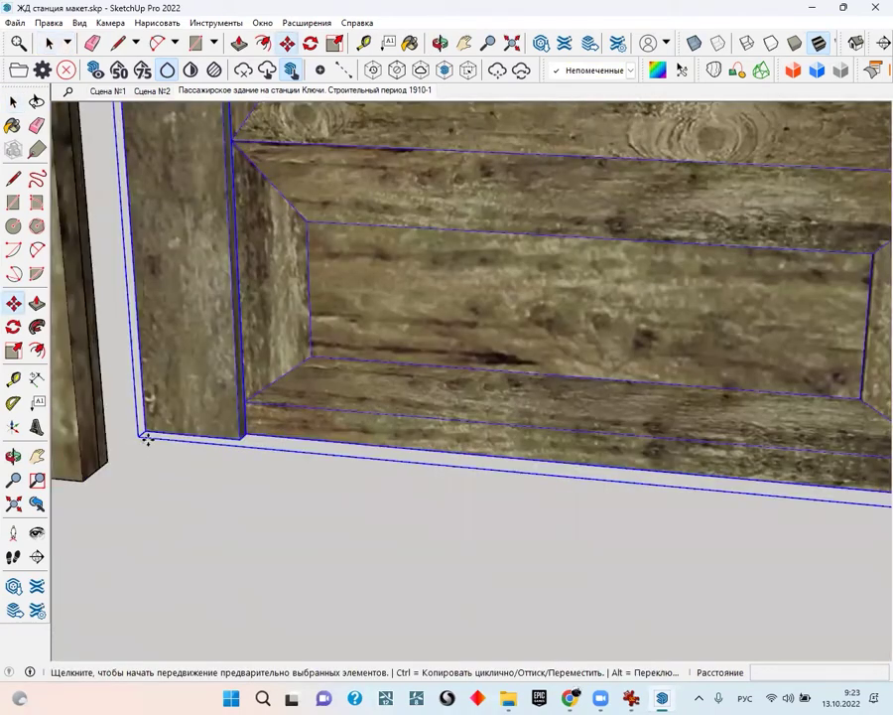
scroll(243, 440, up, 2)
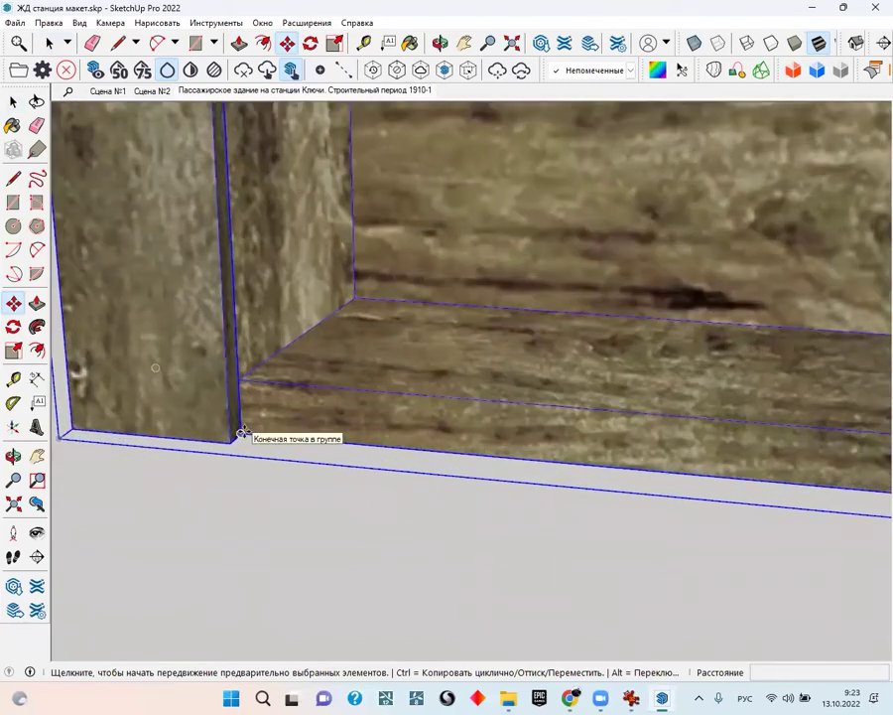
click(243, 434)
key(ctrl)
scroll(259, 442, down, 1)
scroll(270, 455, down, 2)
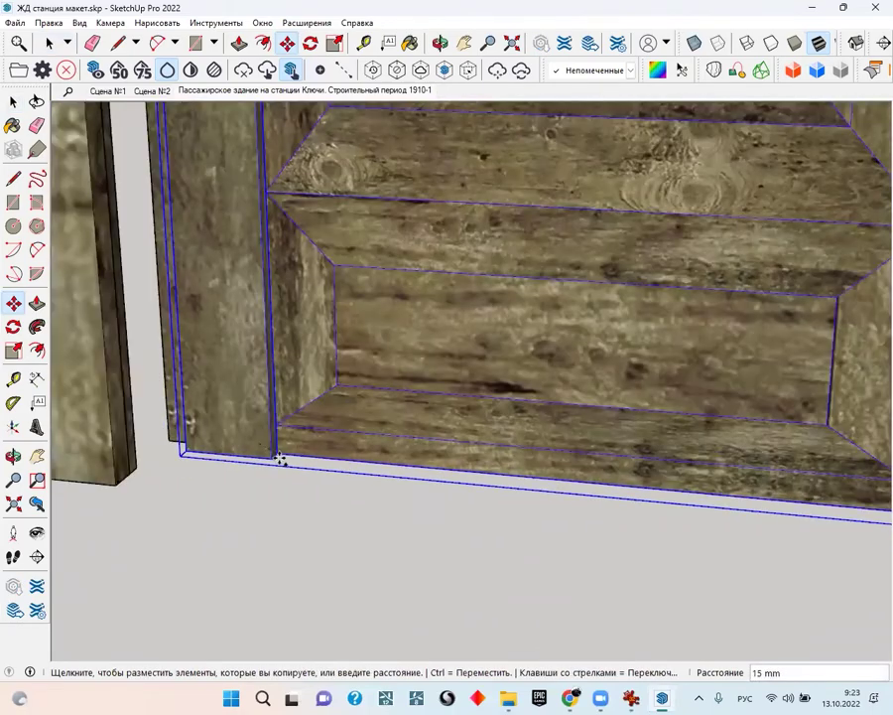
scroll(280, 457, down, 3)
scroll(391, 485, down, 2)
scroll(635, 465, up, 3)
scroll(596, 476, up, 2)
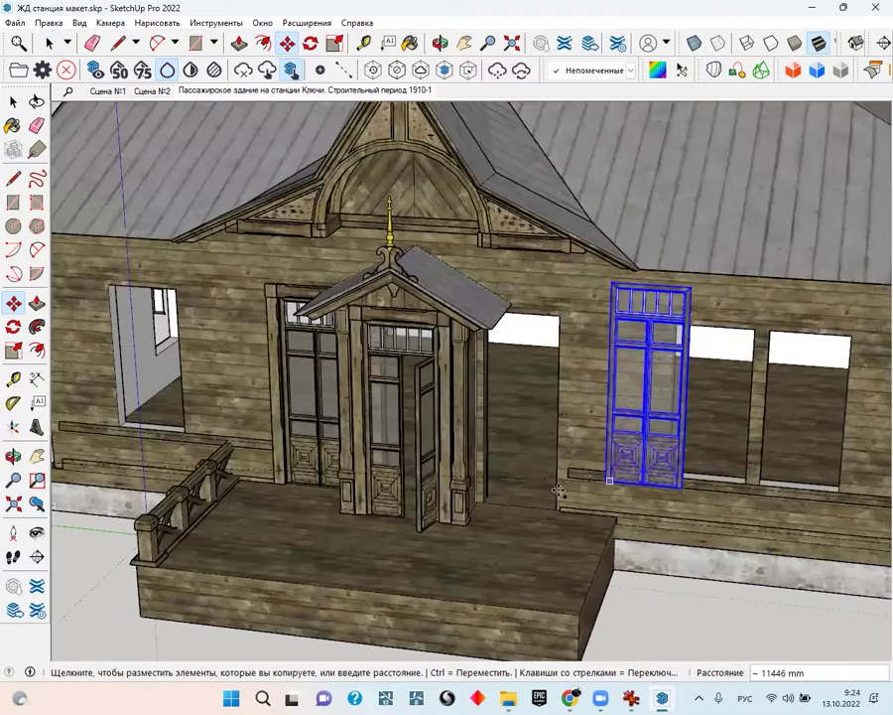
scroll(409, 519, up, 2)
scroll(409, 520, up, 3)
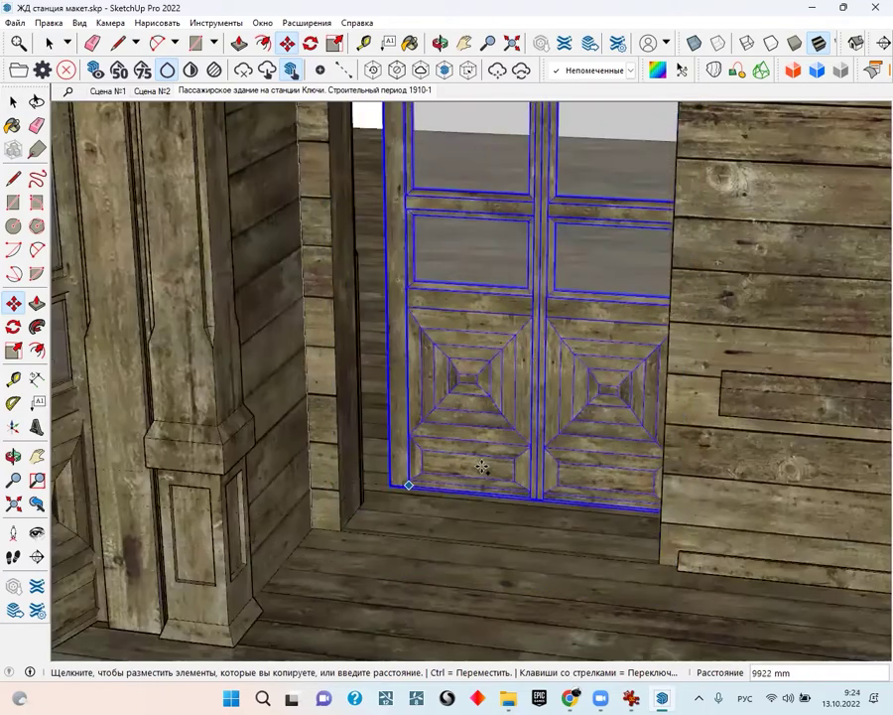
scroll(478, 475, down, 1)
scroll(466, 487, down, 2)
scroll(457, 487, down, 3)
key(space)
Select the glazed door left of the porch entrance
scroll(397, 476, up, 3)
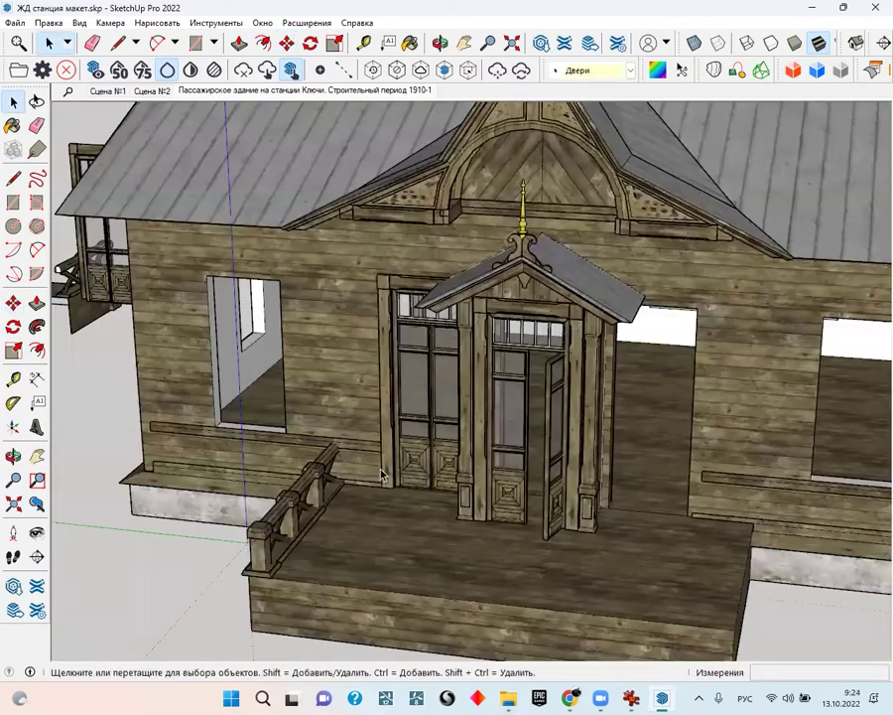
scroll(390, 474, up, 2)
click(390, 473)
scroll(397, 477, up, 3)
scroll(417, 447, down, 3)
scroll(437, 417, up, 3)
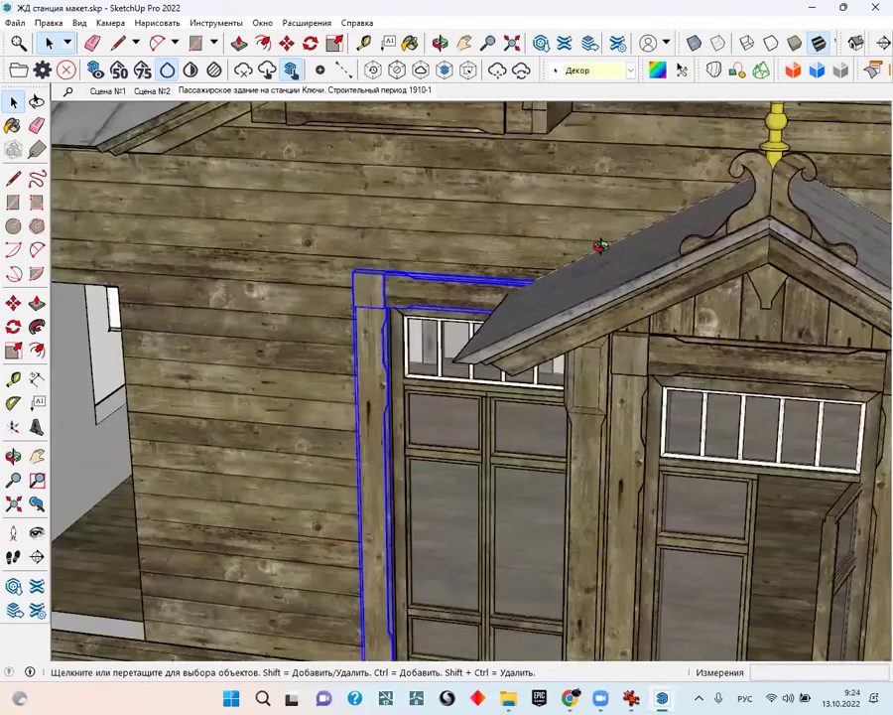
middle_drag(456, 397, 462, 392)
scroll(466, 456, down, 3)
scroll(471, 512, up, 2)
scroll(319, 541, up, 2)
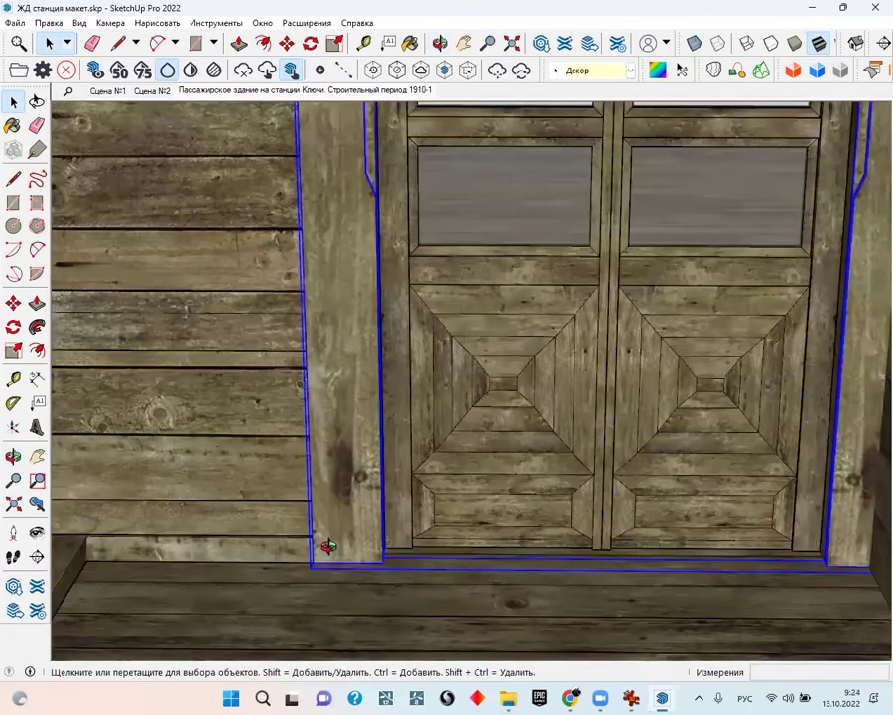
scroll(367, 561, up, 2)
scroll(367, 561, up, 2)
scroll(371, 573, up, 2)
Copy the door by its bottom corner into the wall opening right of the porch
key(m)
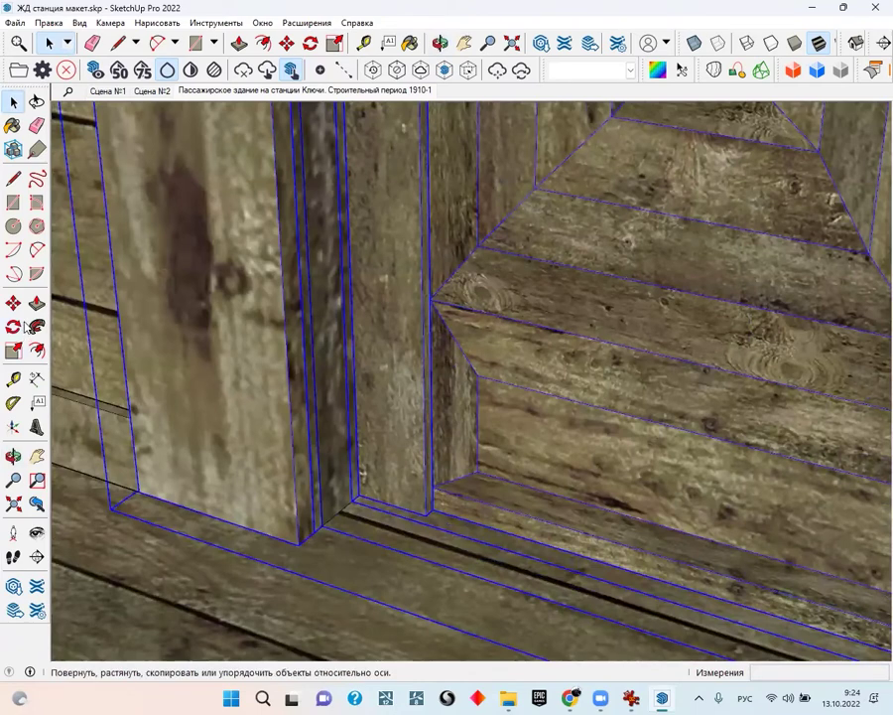
click(320, 526)
key(ctrl)
scroll(352, 502, down, 2)
scroll(397, 496, down, 3)
scroll(403, 499, down, 1)
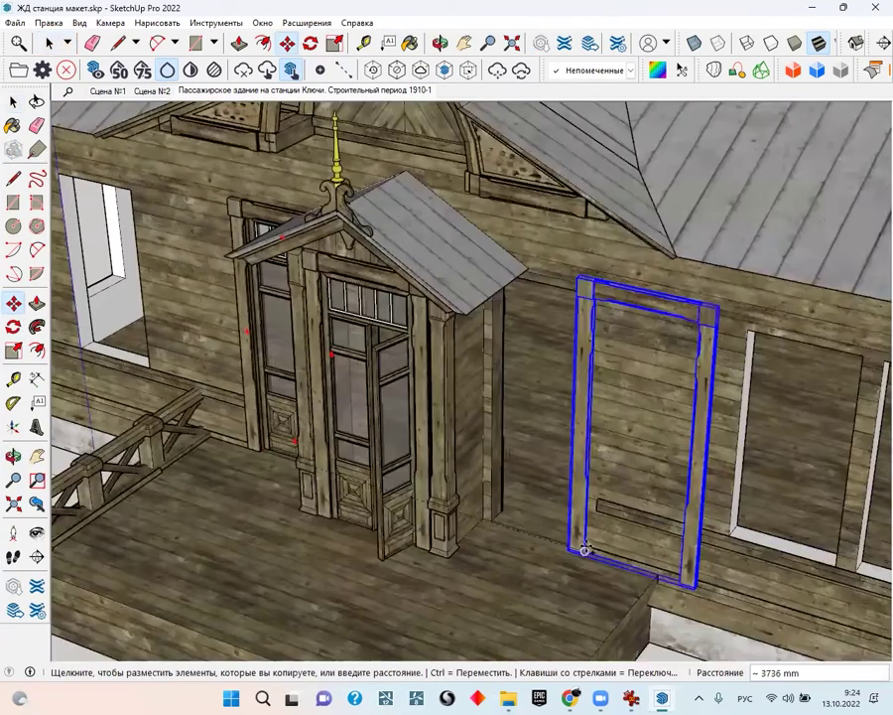
scroll(494, 501, up, 3)
scroll(387, 516, up, 2)
click(397, 523)
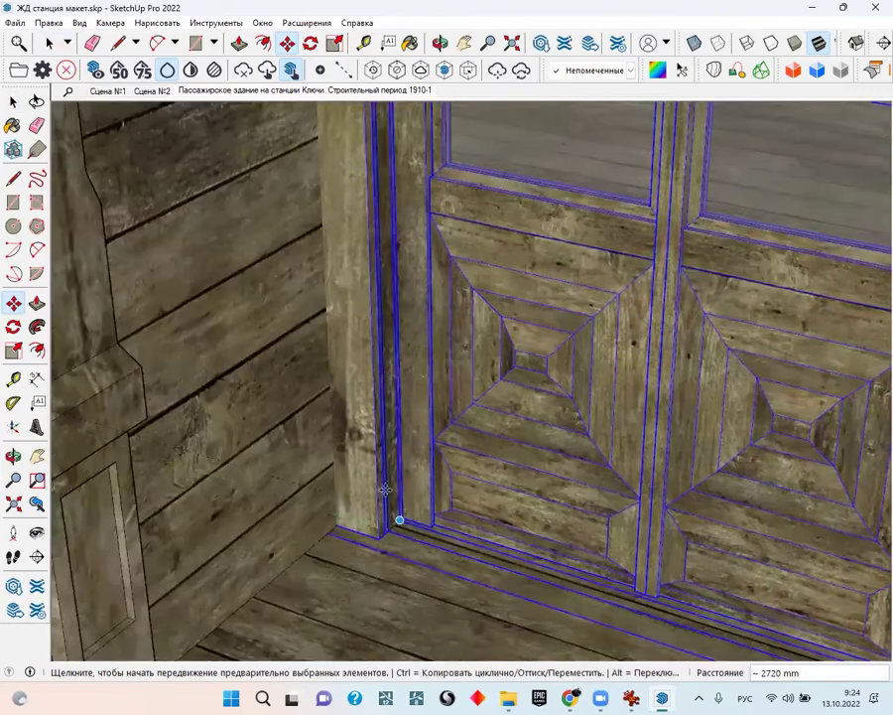
scroll(391, 492, down, 2)
scroll(395, 501, down, 3)
scroll(471, 457, down, 2)
scroll(467, 456, down, 3)
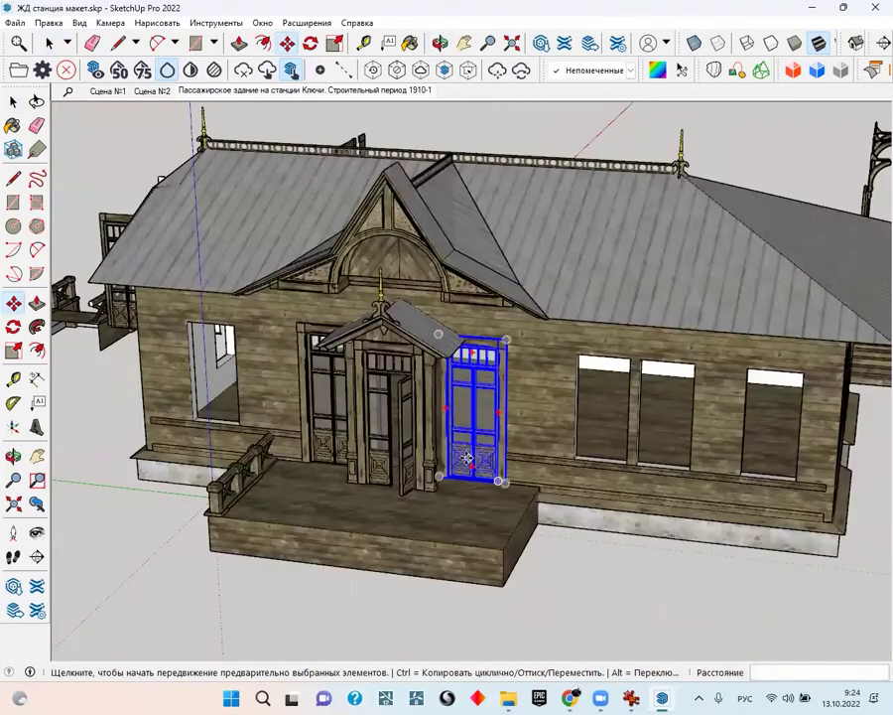
Orbit and zoom around the station to inspect the new door right of the porch
scroll(466, 456, down, 1)
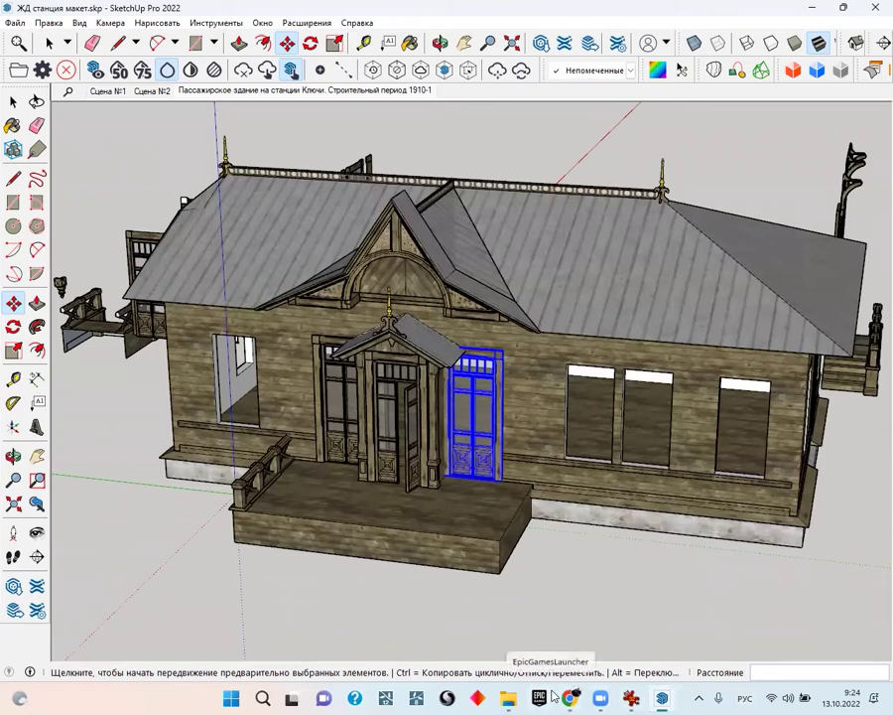
scroll(347, 559, down, 3)
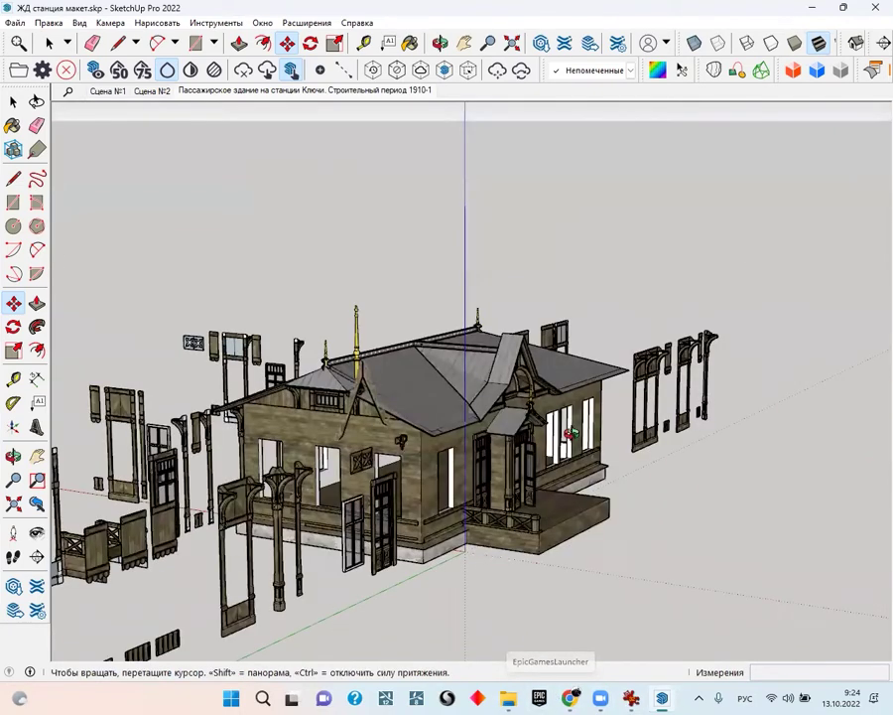
middle_drag(347, 559, 298, 480)
scroll(298, 479, up, 2)
scroll(298, 476, up, 2)
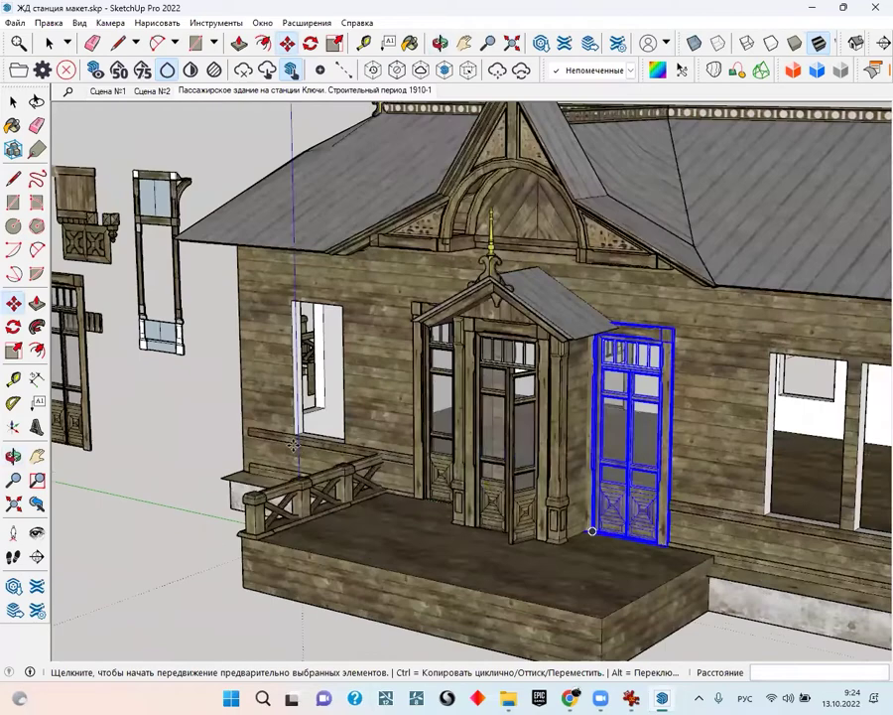
scroll(292, 449, up, 2)
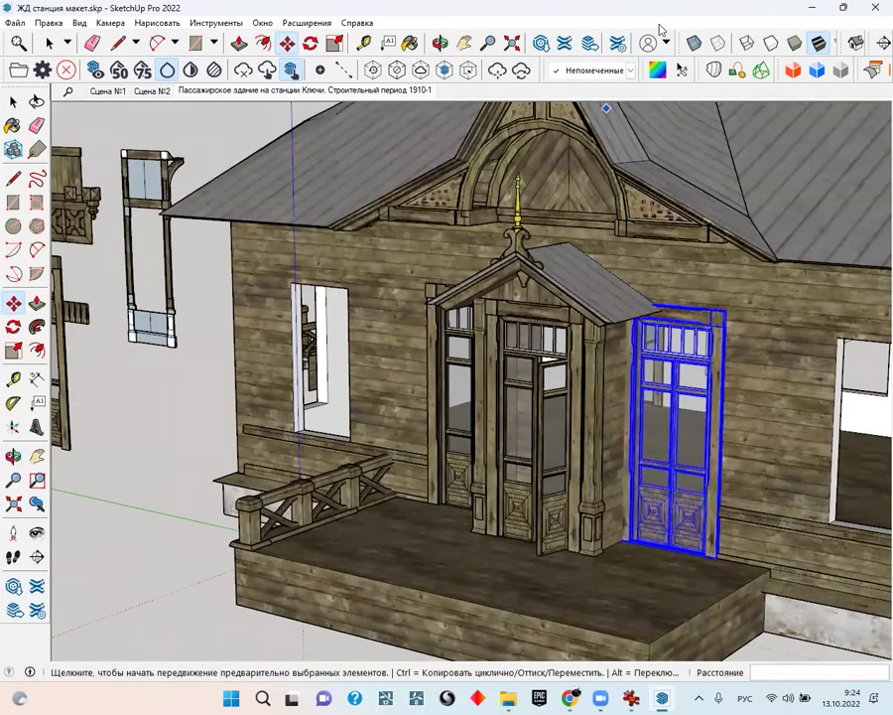
scroll(620, 300, down, 2)
scroll(619, 300, down, 1)
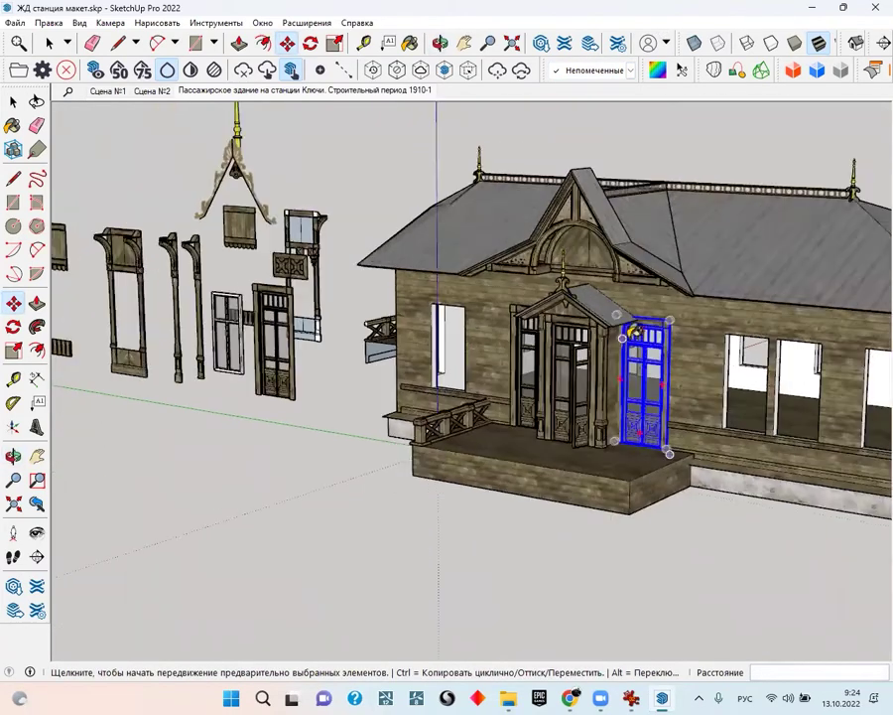
scroll(619, 300, up, 1)
Turn on the Чертеж tag so the facade reference drawing is visible
key(b)
click(705, 133)
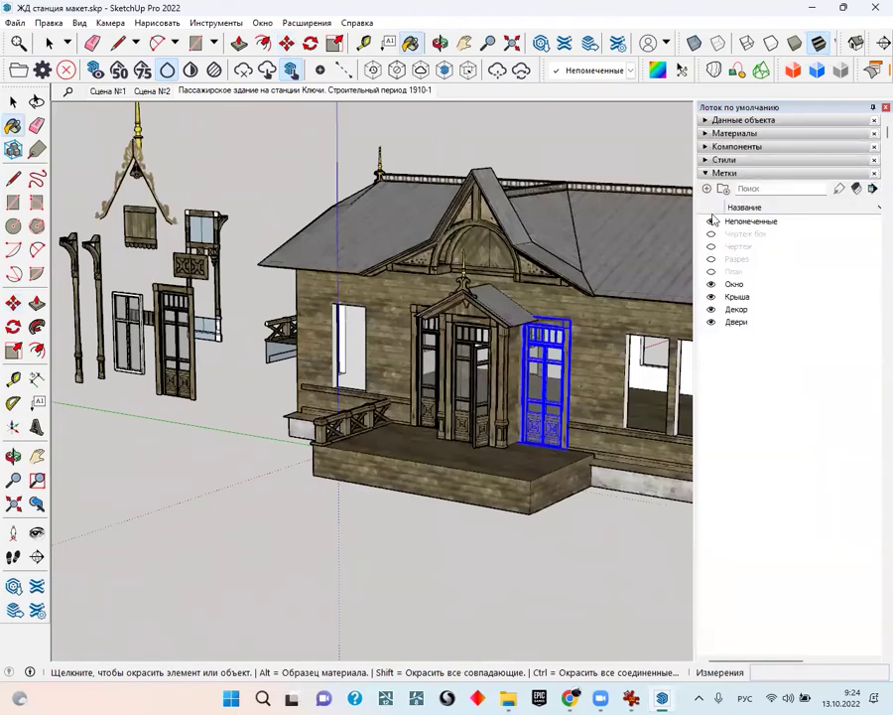
click(710, 247)
middle_drag(503, 270, 618, 237)
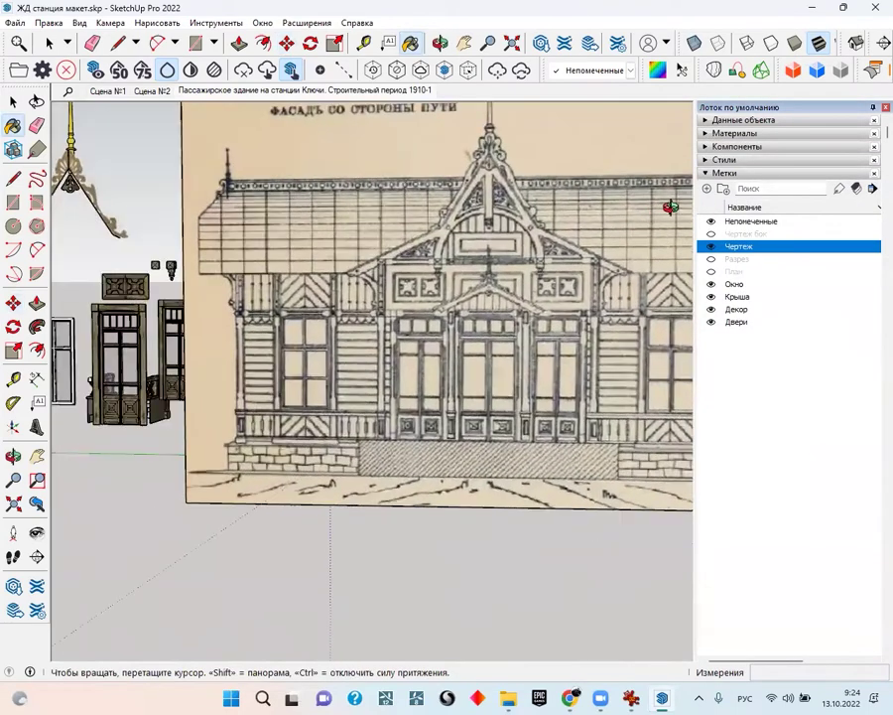
scroll(484, 373, up, 2)
scroll(429, 362, up, 2)
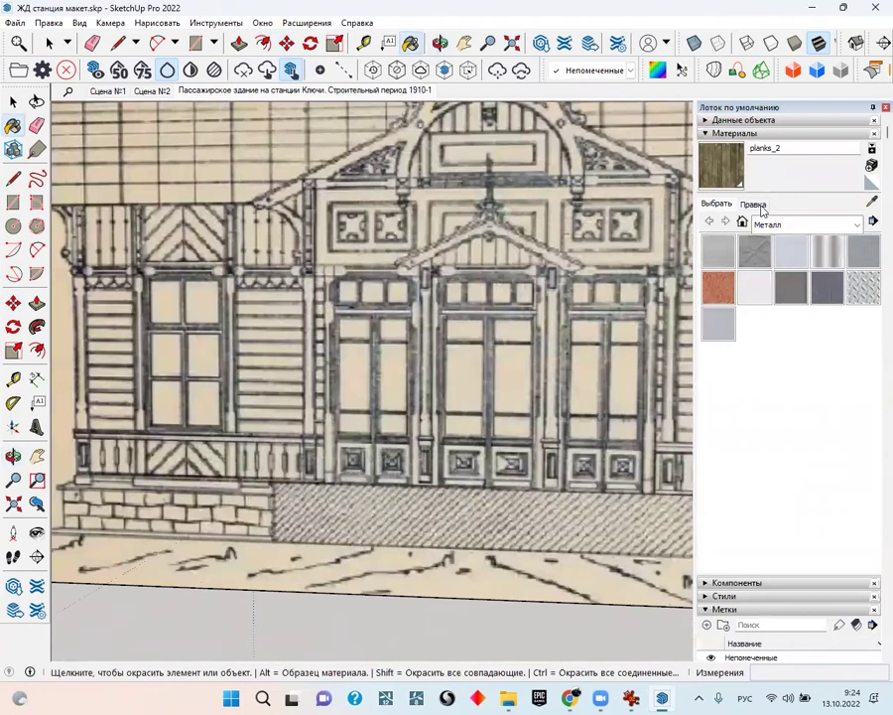
click(711, 433)
click(711, 433)
click(710, 433)
click(711, 433)
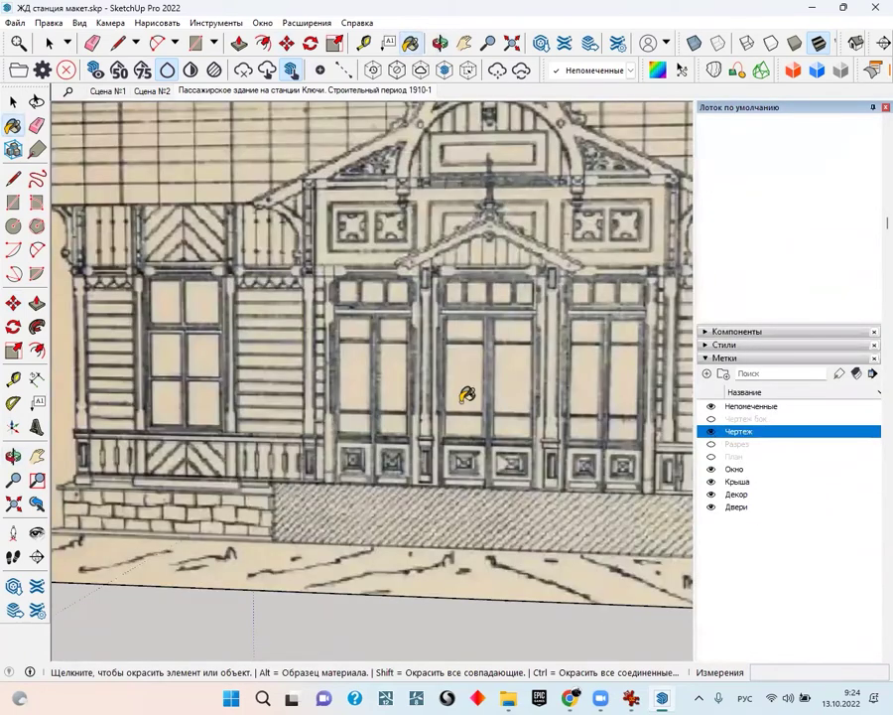
Move the facade drawing by its corner to line it up with the building front
middle_drag(463, 393, 663, 465)
scroll(540, 455, down, 2)
scroll(434, 425, down, 2)
scroll(486, 451, down, 1)
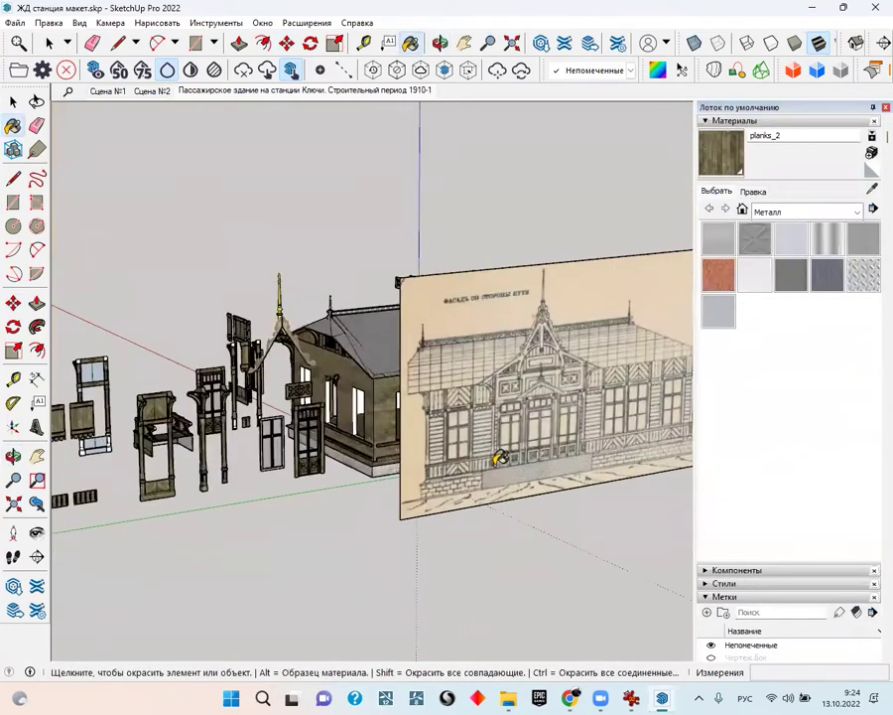
scroll(496, 446, up, 3)
click(13, 100)
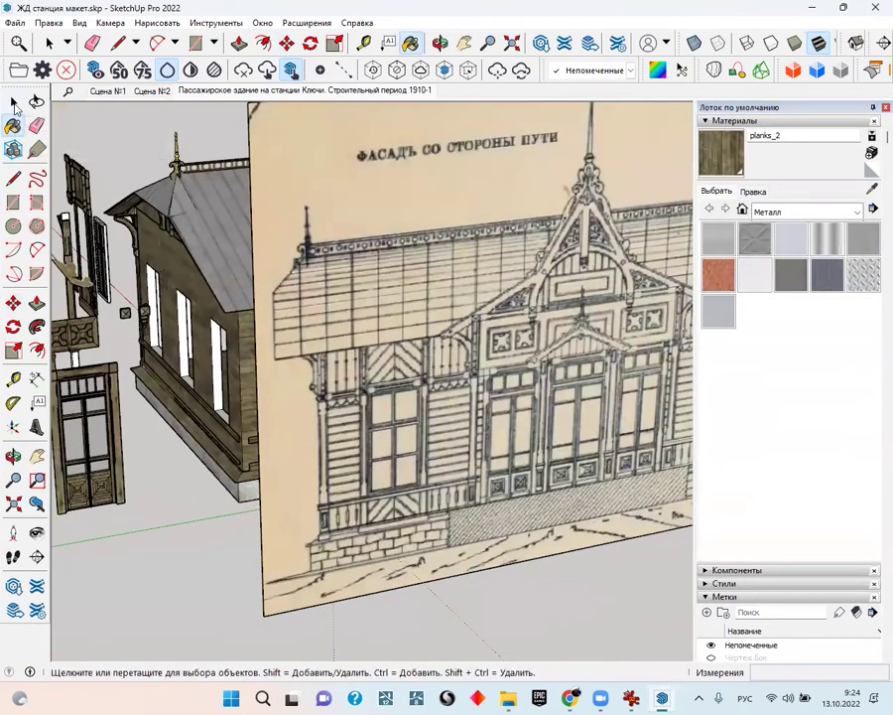
click(444, 330)
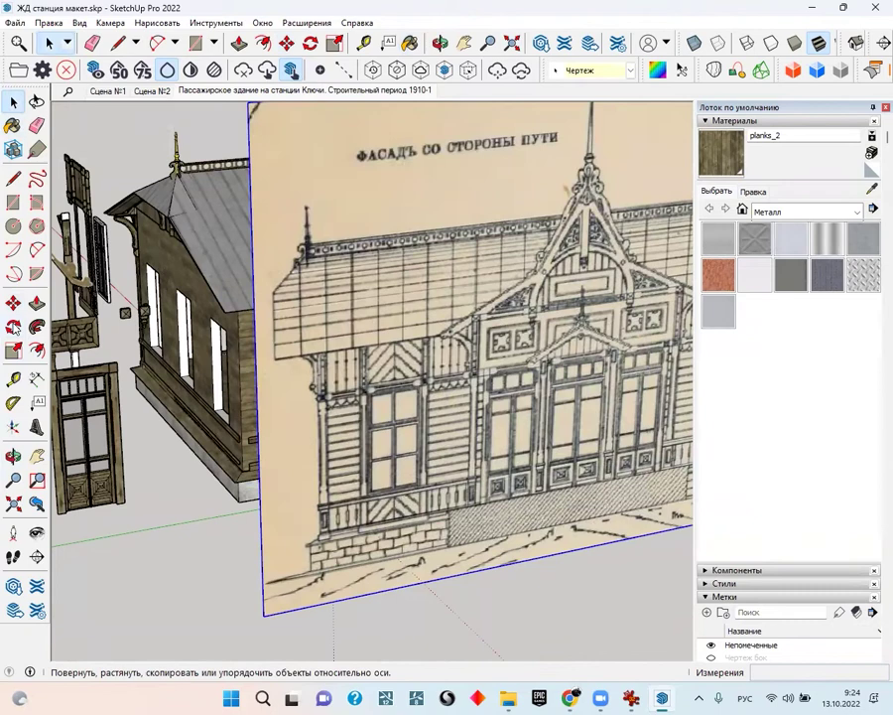
click(13, 302)
click(267, 613)
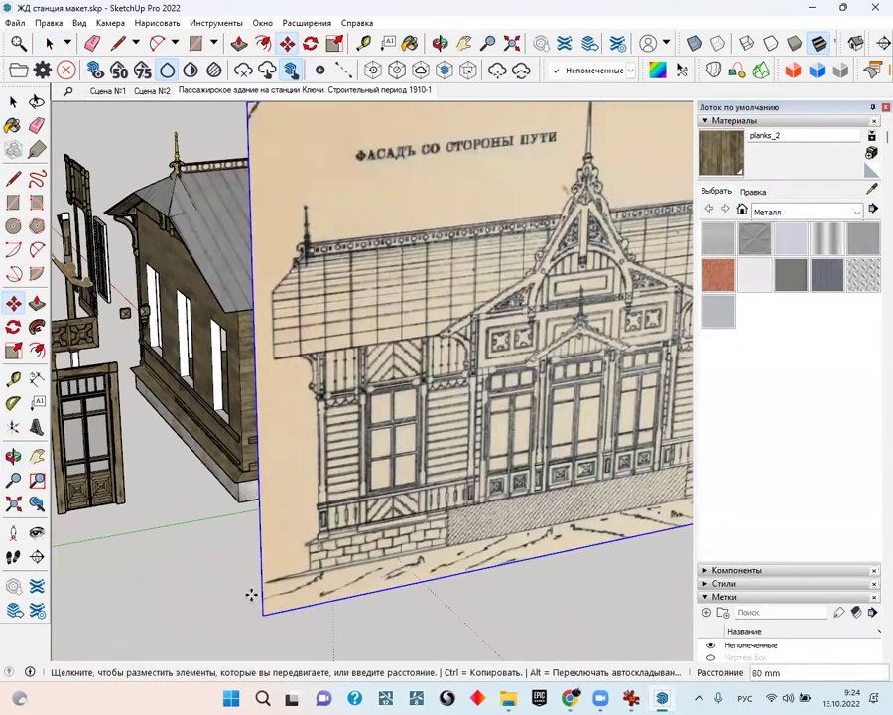
click(204, 532)
Hide the Чертеж tag so the facade drawing disappears
middle_drag(288, 478, 294, 437)
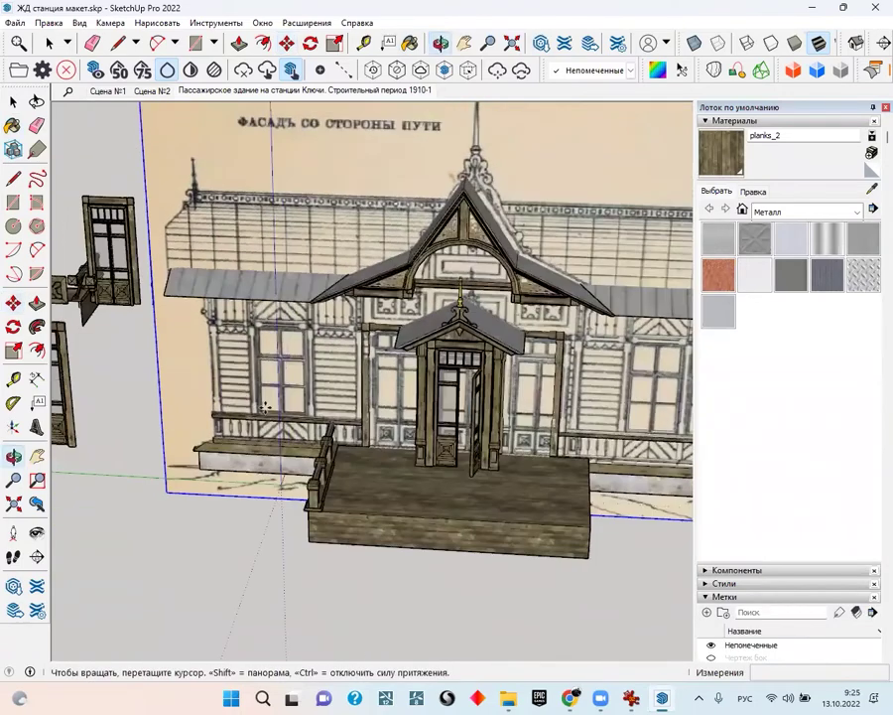
scroll(294, 432, up, 3)
scroll(294, 427, up, 3)
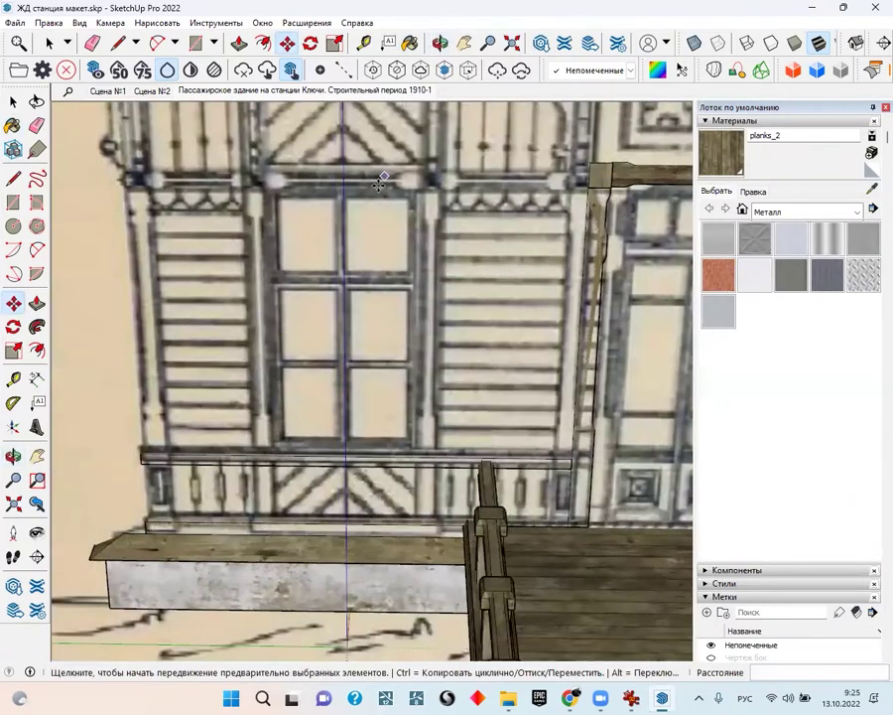
scroll(381, 183, down, 5)
middle_drag(409, 281, 545, 376)
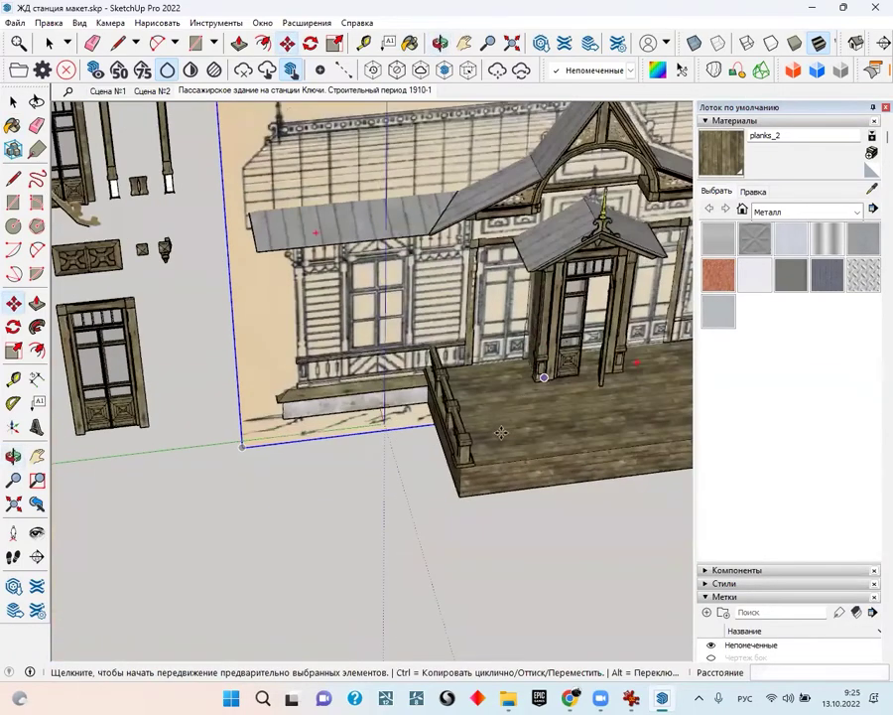
scroll(250, 445, up, 3)
scroll(231, 407, down, 3)
scroll(250, 455, up, 2)
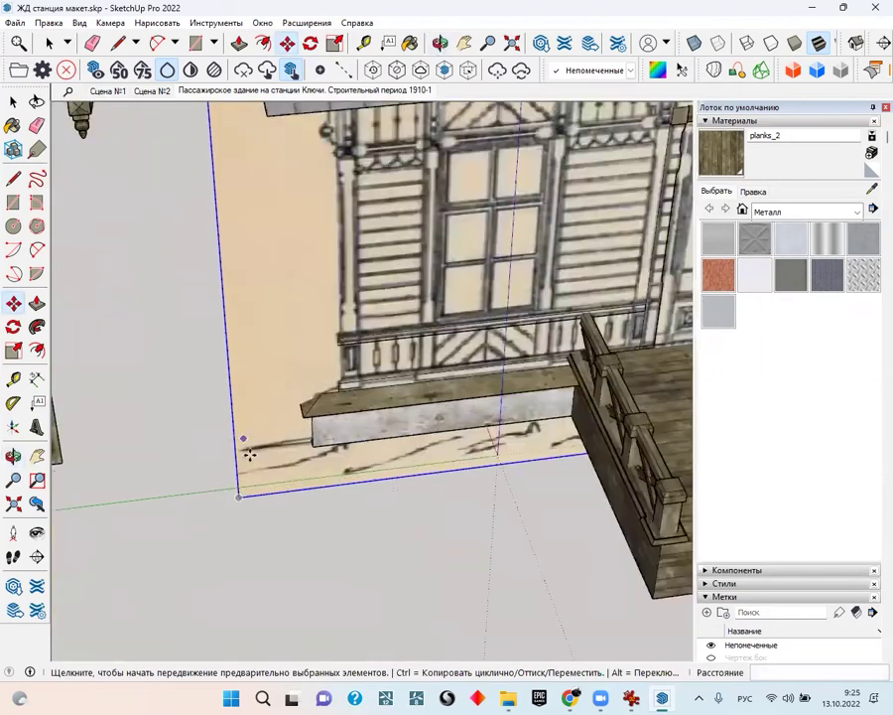
click(723, 596)
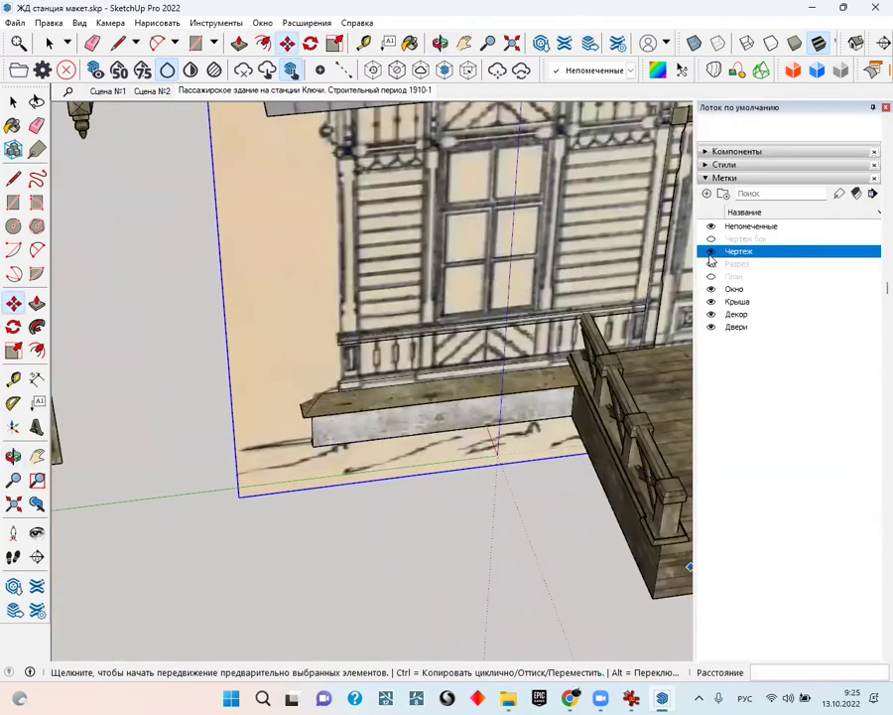
click(711, 251)
scroll(446, 358, down, 5)
middle_drag(332, 360, 248, 328)
Select the carved window surround and orbit in on its lower corner
scroll(103, 343, up, 4)
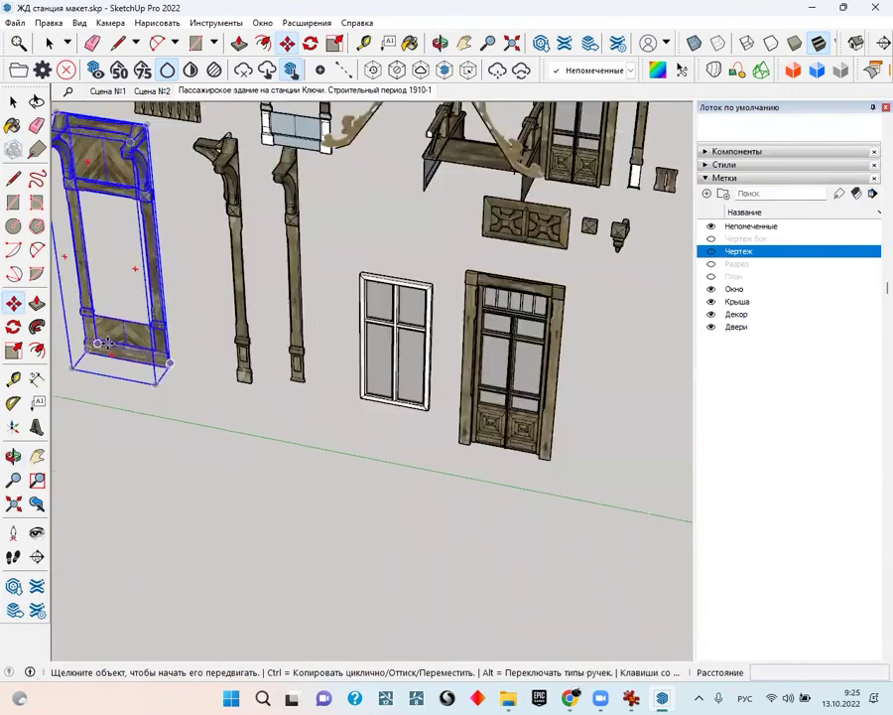
key(space)
click(125, 351)
scroll(119, 337, up, 3)
scroll(117, 331, up, 2)
mouse_move(118, 329)
middle_down()
mouse_move(379, 358)
mouse_move(263, 329)
middle_up()
scroll(335, 487, down, 3)
scroll(214, 261, down, 2)
scroll(231, 329, down, 2)
middle_drag(232, 328, 433, 369)
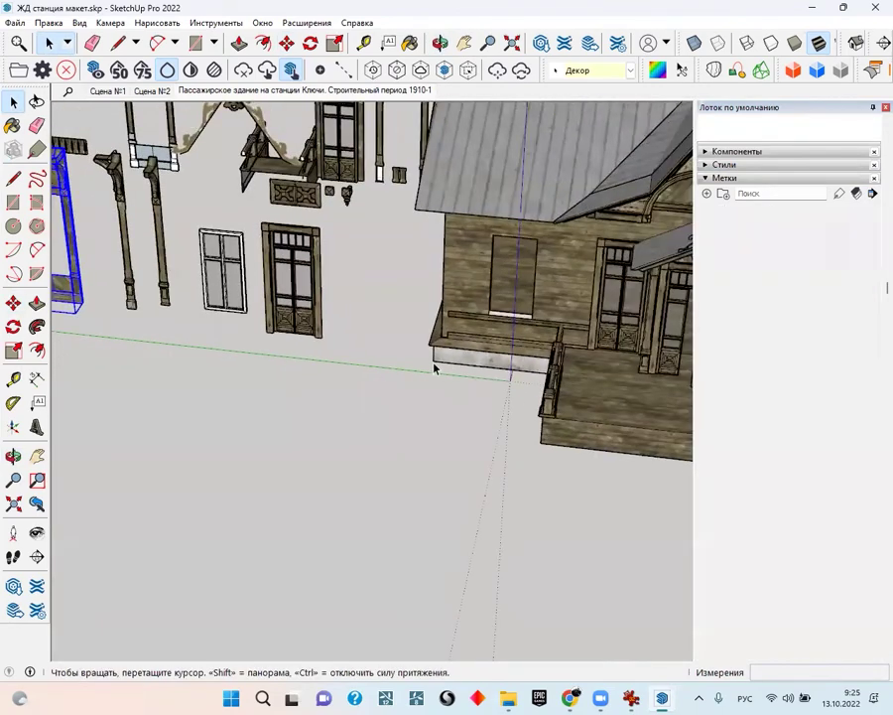
scroll(405, 325, up, 5)
middle_drag(405, 325, 218, 294)
scroll(204, 218, up, 3)
scroll(332, 233, up, 2)
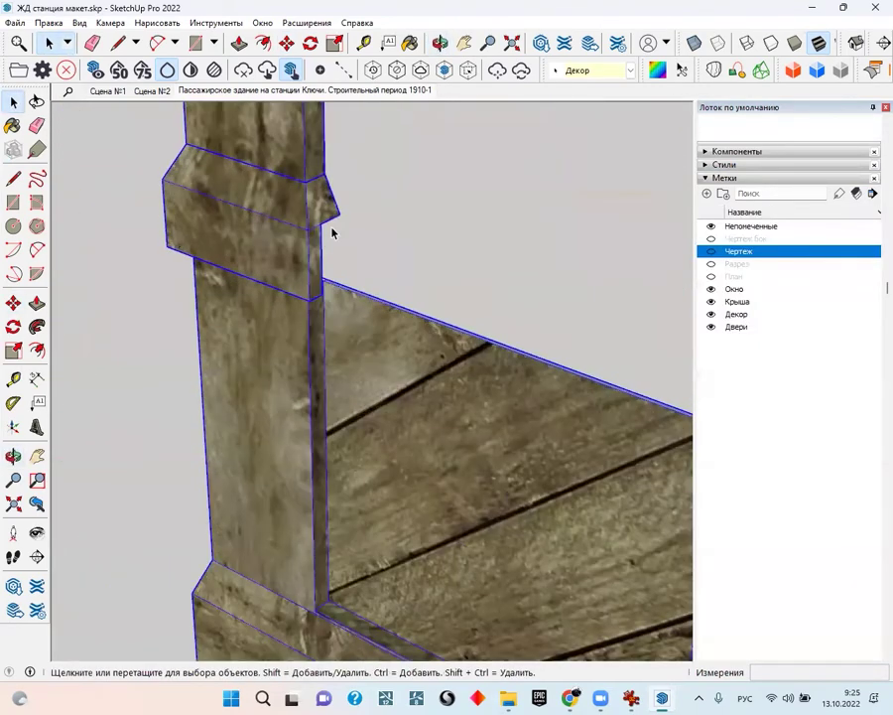
Move the surround by its corner onto the wall post beside the porch
click(13, 303)
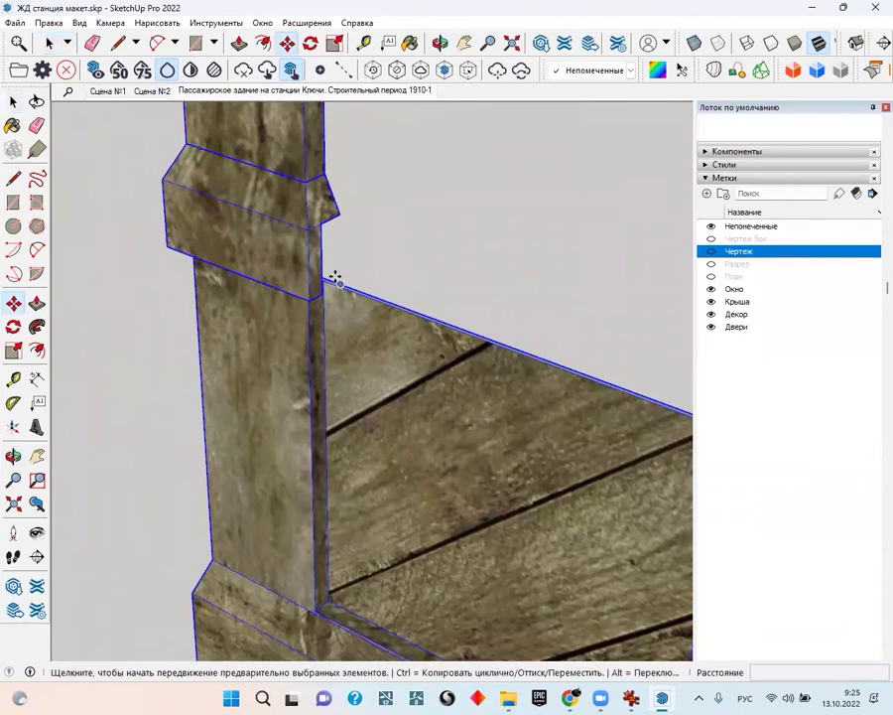
scroll(328, 193, down, 1)
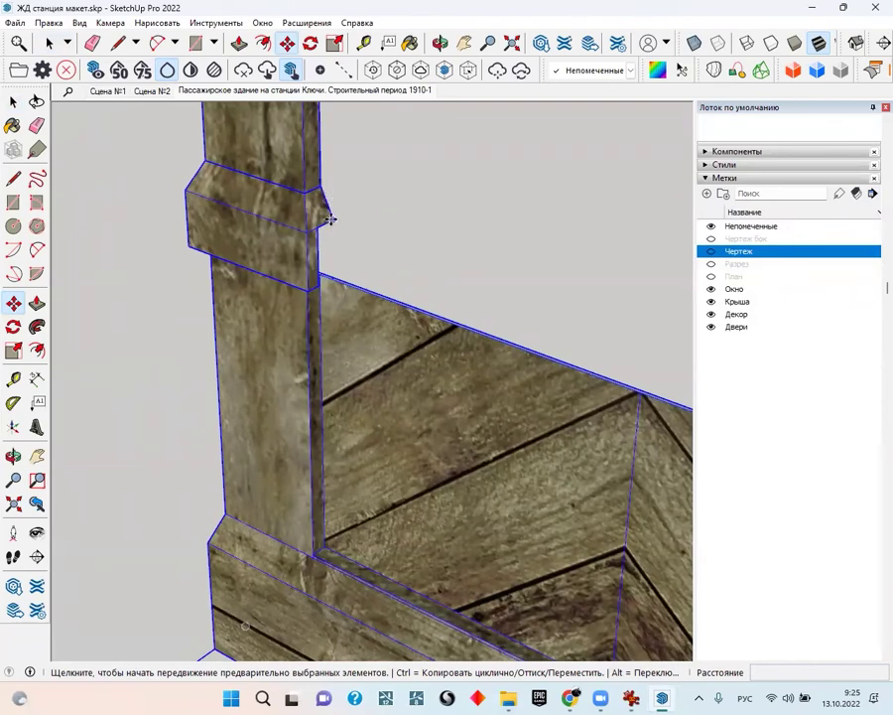
click(330, 218)
scroll(332, 222, down, 1)
scroll(329, 231, down, 3)
scroll(329, 238, down, 3)
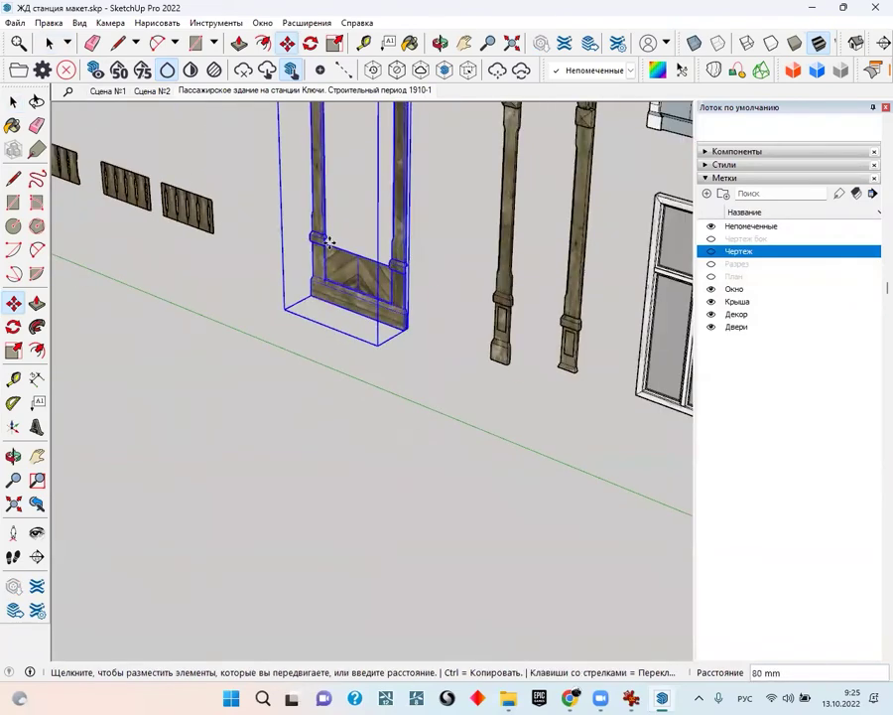
scroll(397, 228, down, 2)
scroll(467, 213, down, 2)
scroll(635, 328, up, 3)
scroll(596, 348, up, 3)
scroll(344, 355, up, 2)
scroll(316, 343, up, 2)
scroll(331, 359, up, 2)
scroll(336, 363, up, 2)
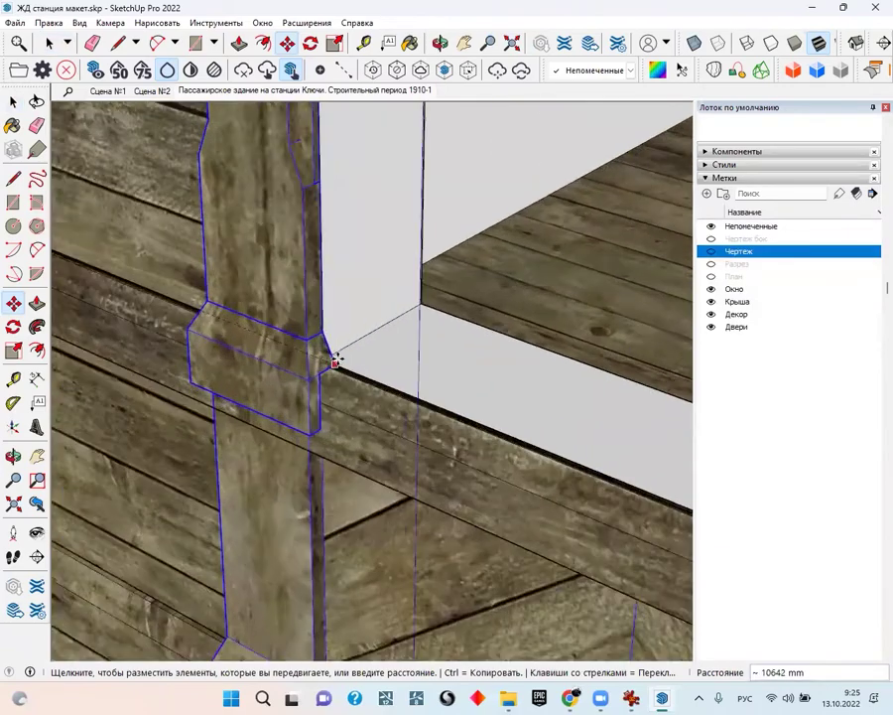
click(322, 356)
mouse_move(320, 351)
middle_down()
mouse_move(251, 169)
mouse_move(250, 134)
middle_up()
mouse_move(298, 399)
middle_down()
mouse_move(311, 327)
mouse_move(298, 315)
middle_up()
mouse_move(283, 190)
middle_down()
mouse_move(212, 407)
mouse_move(178, 433)
mouse_move(235, 332)
middle_up()
Nudge the surround until it sits snug against the post, then reselect it
click(234, 328)
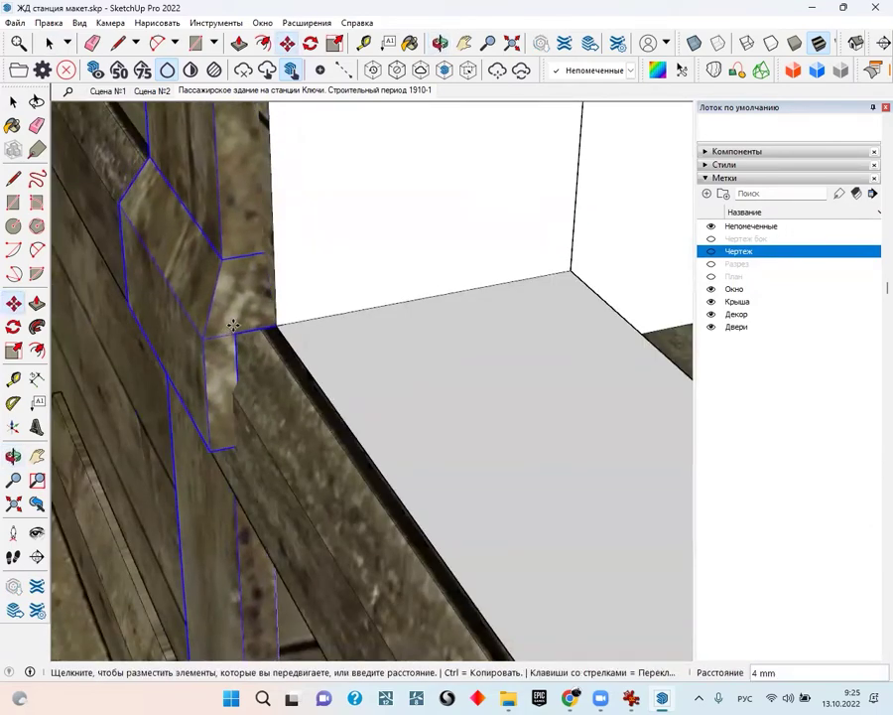
key(space)
key(m)
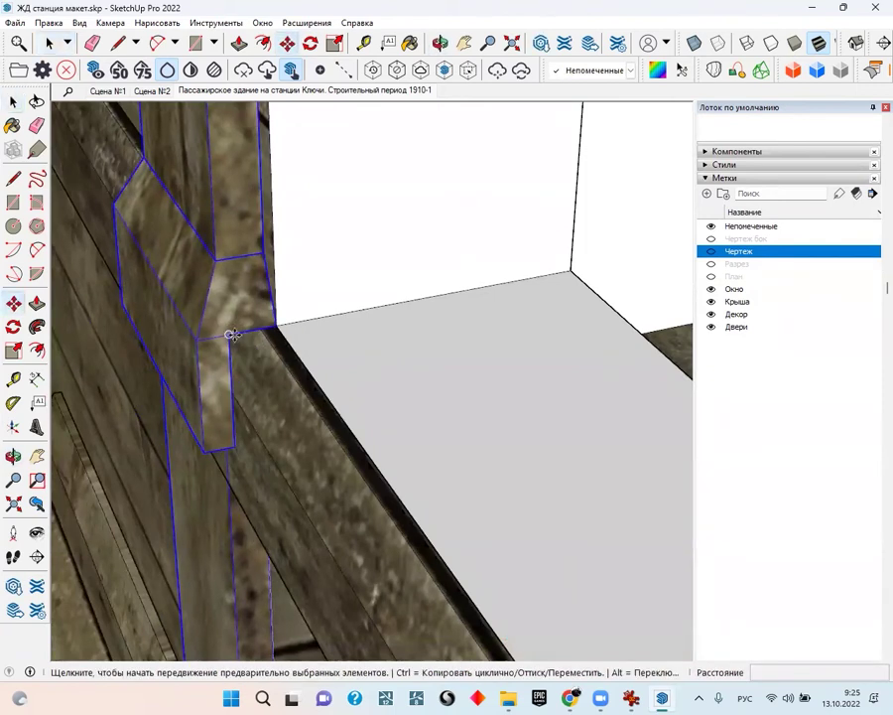
click(228, 338)
click(229, 393)
mouse_move(230, 393)
middle_down()
mouse_move(289, 325)
mouse_move(310, 427)
mouse_move(318, 419)
mouse_move(356, 429)
mouse_move(119, 439)
mouse_move(249, 405)
mouse_move(542, 483)
mouse_move(413, 440)
mouse_move(287, 417)
mouse_move(468, 404)
middle_up()
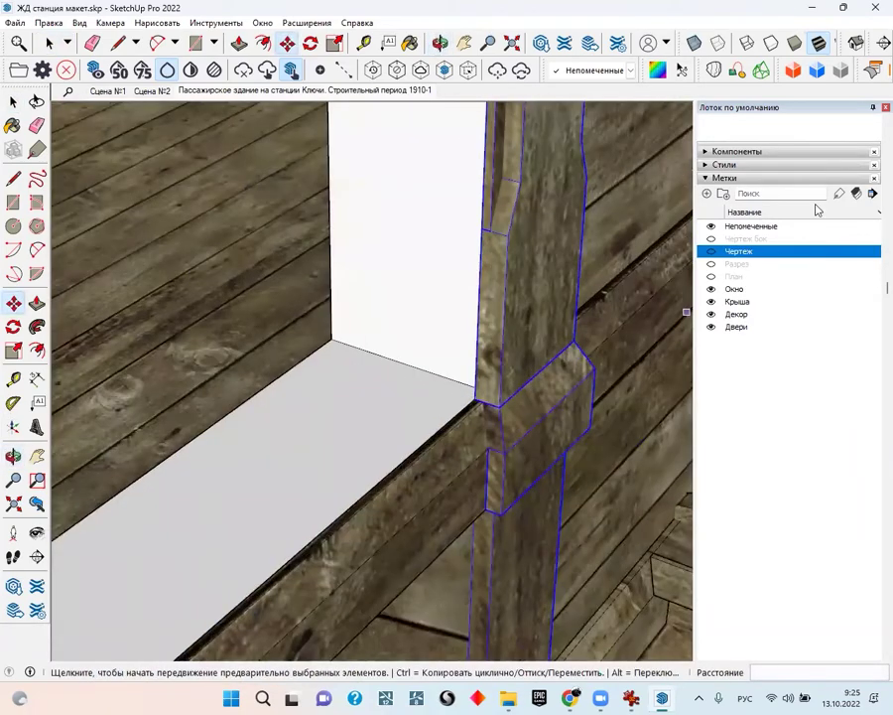
click(471, 395)
mouse_move(480, 383)
middle_down()
mouse_move(325, 344)
mouse_move(659, 405)
mouse_move(427, 360)
mouse_move(659, 480)
mouse_move(572, 497)
mouse_move(325, 443)
mouse_move(312, 418)
mouse_move(317, 552)
mouse_move(471, 627)
mouse_move(378, 646)
mouse_move(615, 534)
mouse_move(218, 427)
middle_up()
key(space)
mouse_move(566, 333)
middle_down()
mouse_move(512, 289)
mouse_move(276, 556)
mouse_move(330, 549)
middle_up()
click(331, 549)
Orbit around the station to review the fitted surround, then select the loose white window
scroll(441, 479, down, 5)
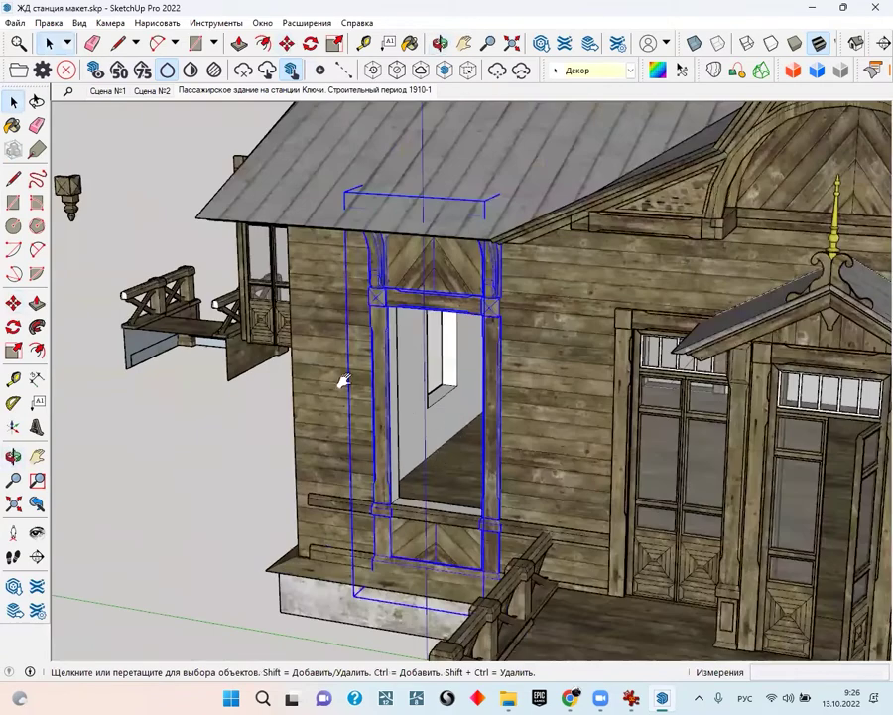
middle_drag(341, 380, 424, 437)
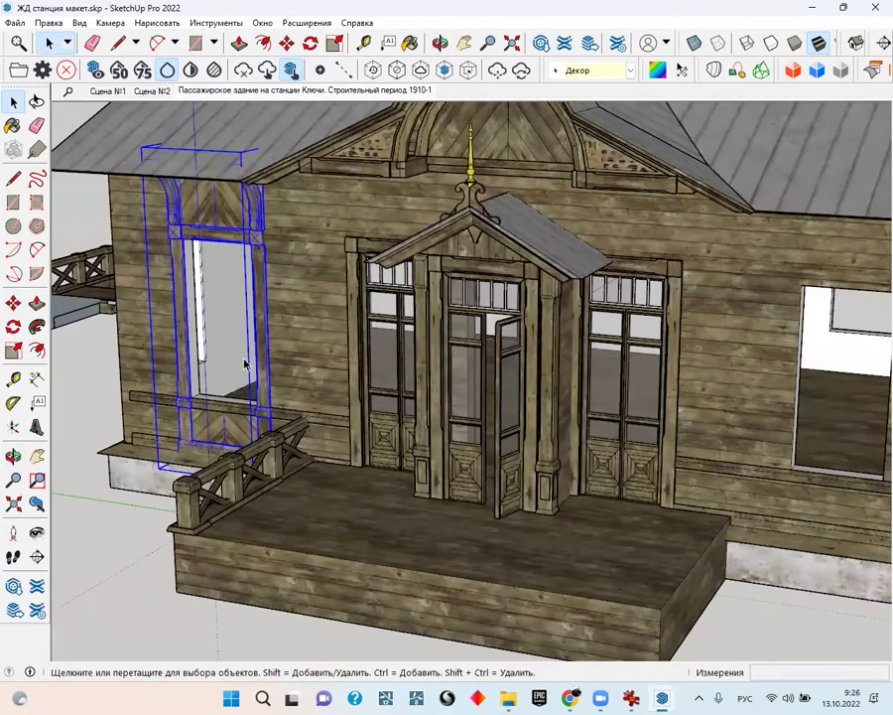
mouse_move(268, 330)
middle_down()
mouse_move(354, 282)
mouse_move(402, 316)
middle_up()
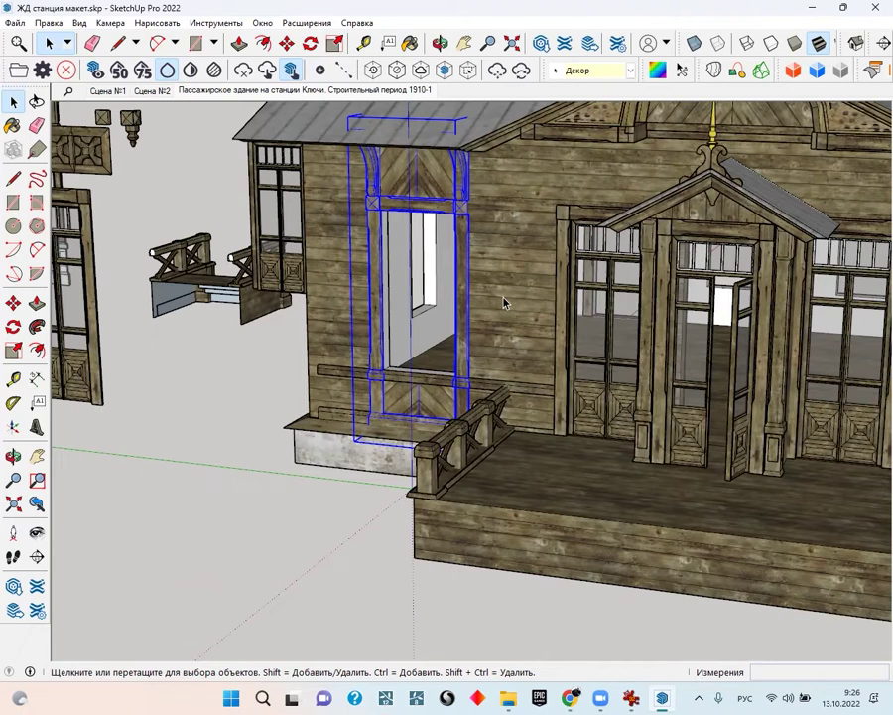
scroll(504, 303, down, 3)
middle_drag(566, 338, 414, 338)
click(493, 363)
scroll(493, 365, up, 3)
scroll(451, 449, up, 3)
scroll(429, 459, up, 2)
Move the white window by its corner onto the sill edge inside the surround
key(m)
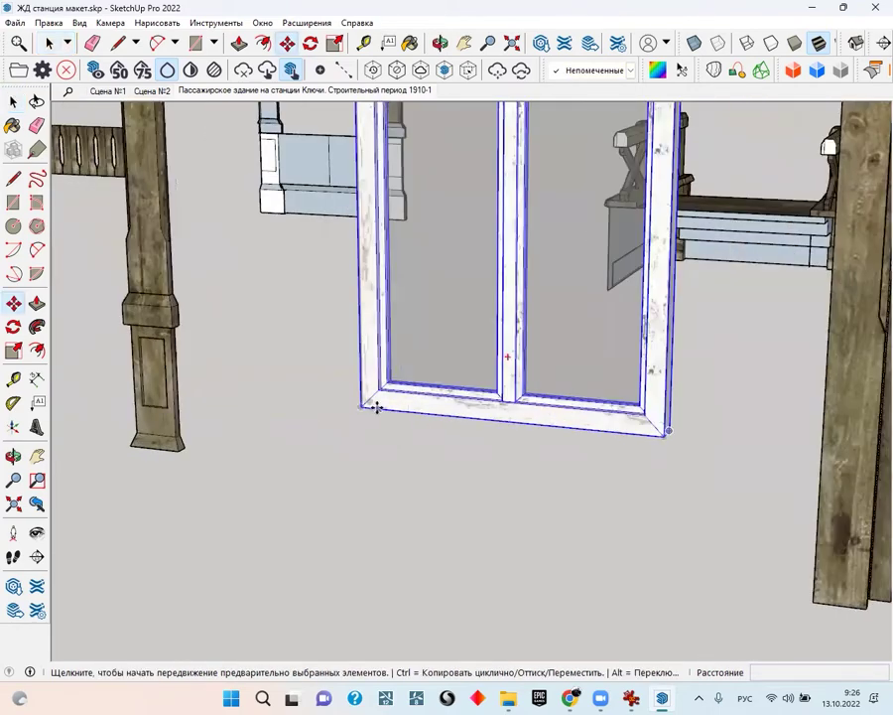
click(358, 410)
scroll(363, 405, down, 3)
scroll(417, 388, down, 2)
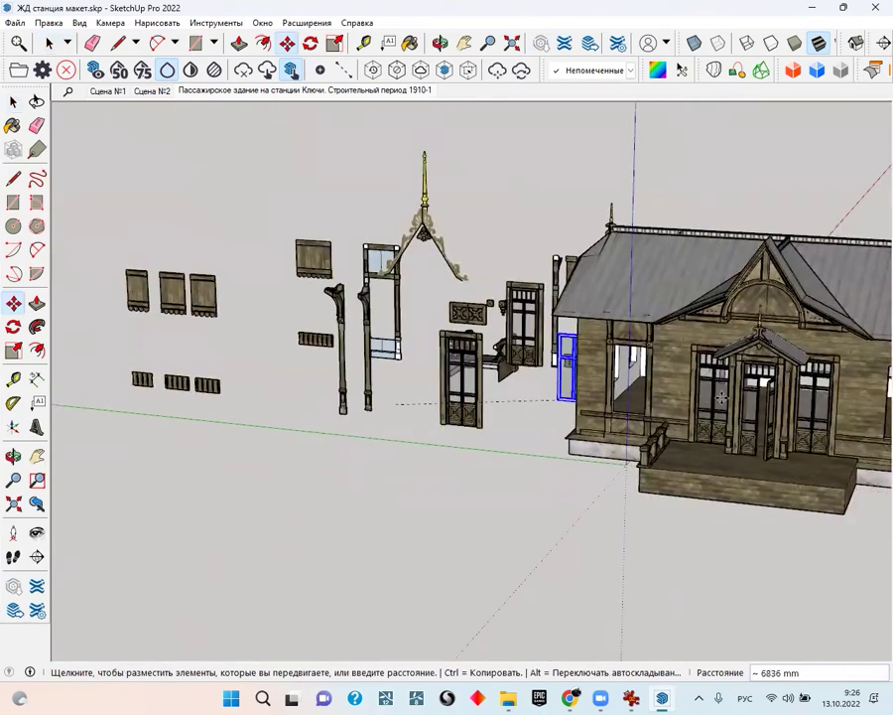
scroll(479, 421, up, 3)
scroll(480, 421, up, 3)
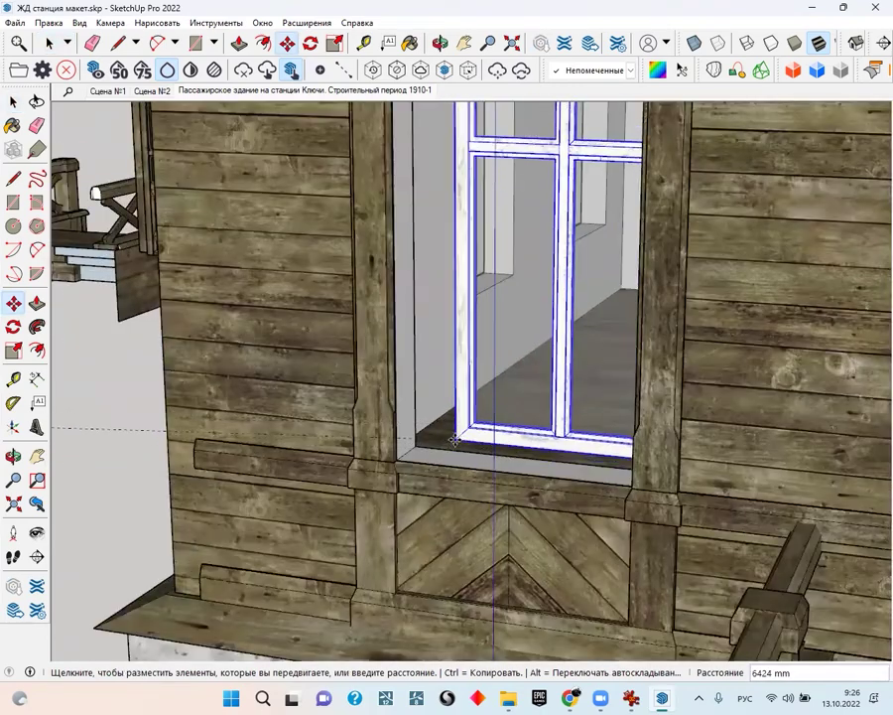
scroll(391, 476, up, 2)
scroll(374, 478, up, 2)
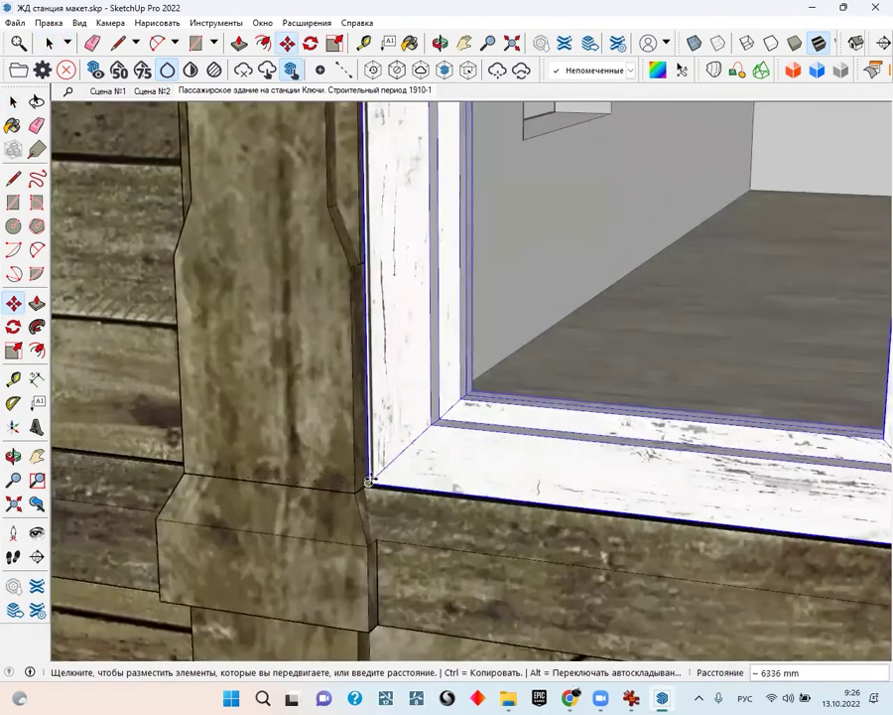
middle_drag(375, 478, 304, 511)
click(304, 511)
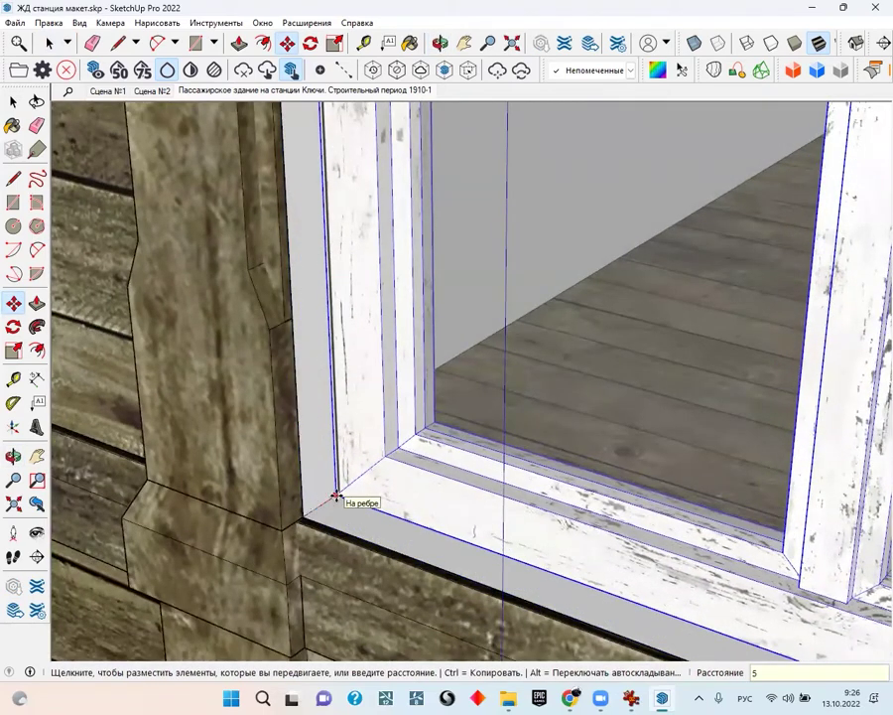
click(335, 494)
scroll(331, 486, down, 2)
scroll(419, 365, down, 5)
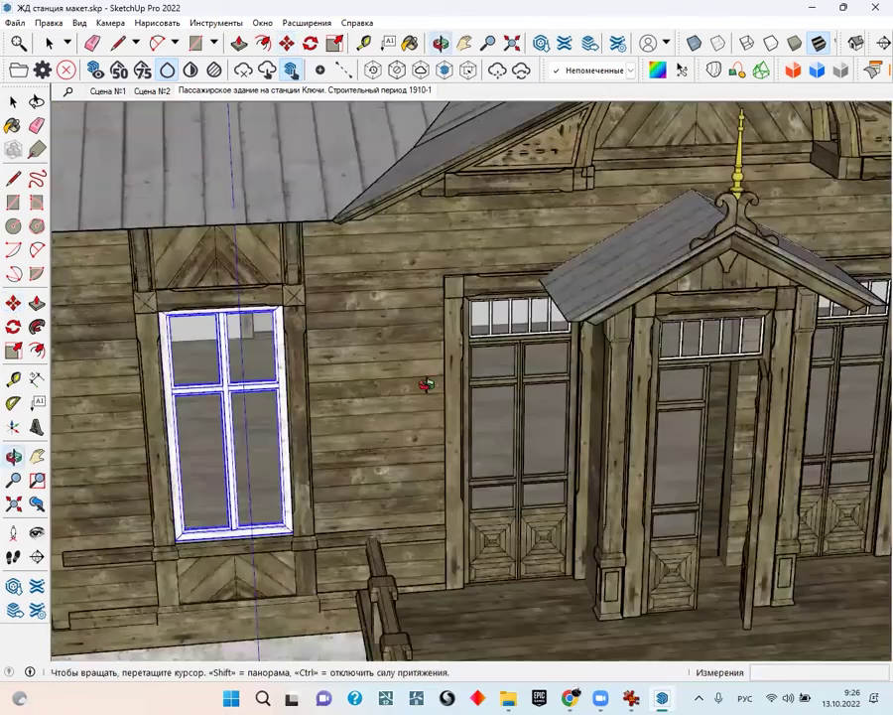
scroll(320, 405, down, 3)
mouse_move(320, 406)
middle_down()
mouse_move(486, 419)
mouse_move(636, 385)
middle_up()
scroll(486, 393, down, 3)
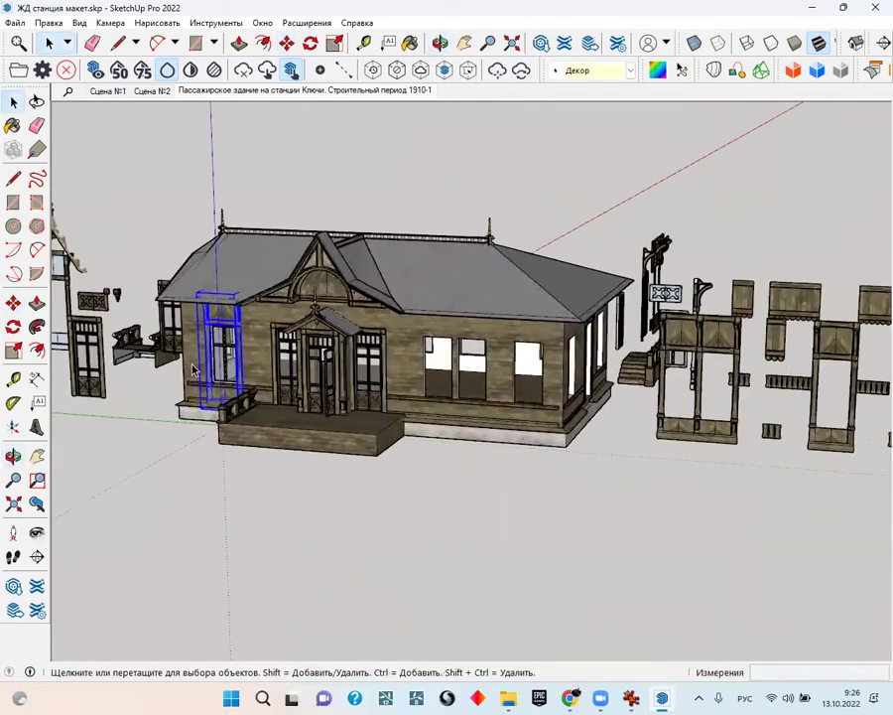
scroll(228, 377, up, 3)
scroll(227, 378, up, 2)
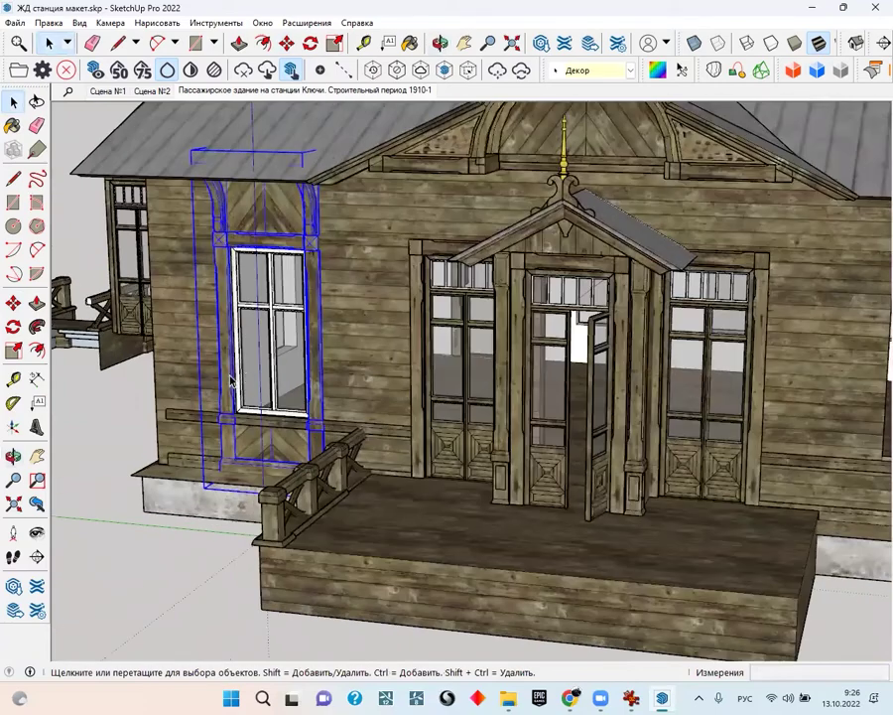
scroll(224, 436, up, 2)
scroll(196, 504, up, 2)
scroll(195, 504, up, 2)
scroll(196, 504, up, 2)
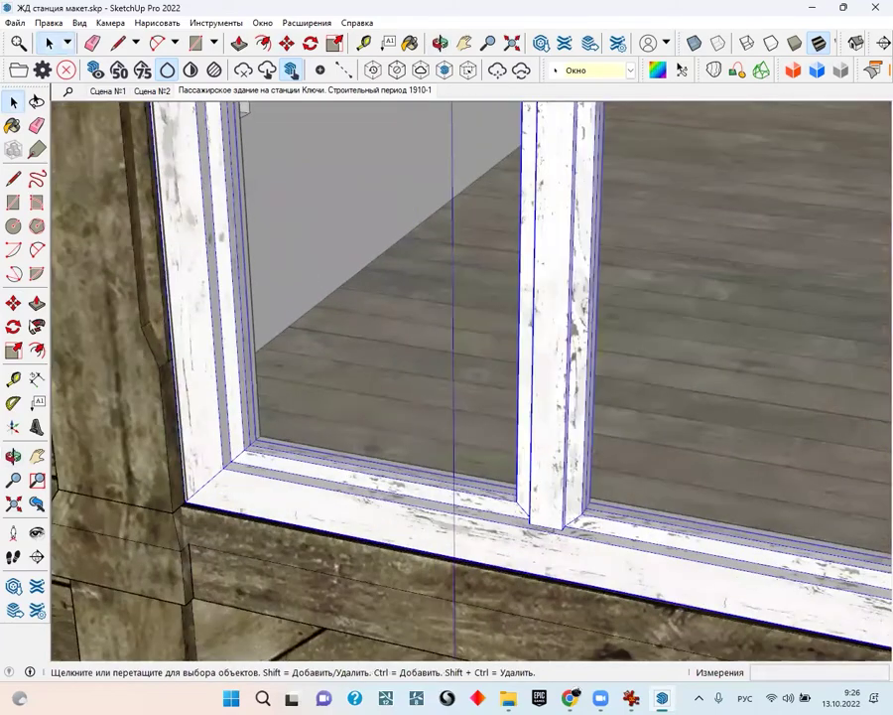
Shift the window frame 50 mm deeper into the wall opening from its lower-left corner
click(13, 302)
scroll(119, 497, up, 2)
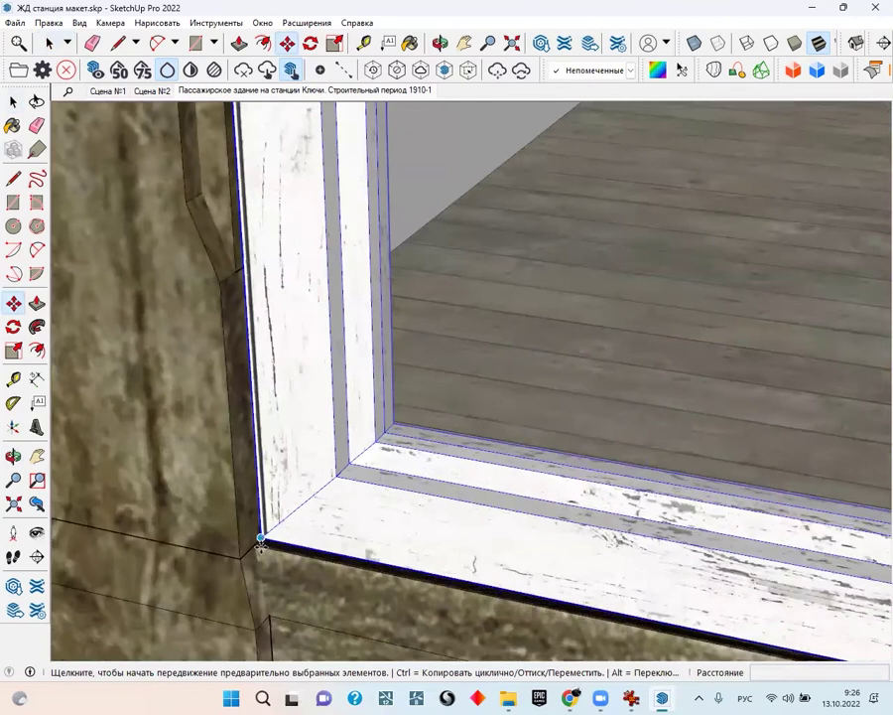
click(260, 534)
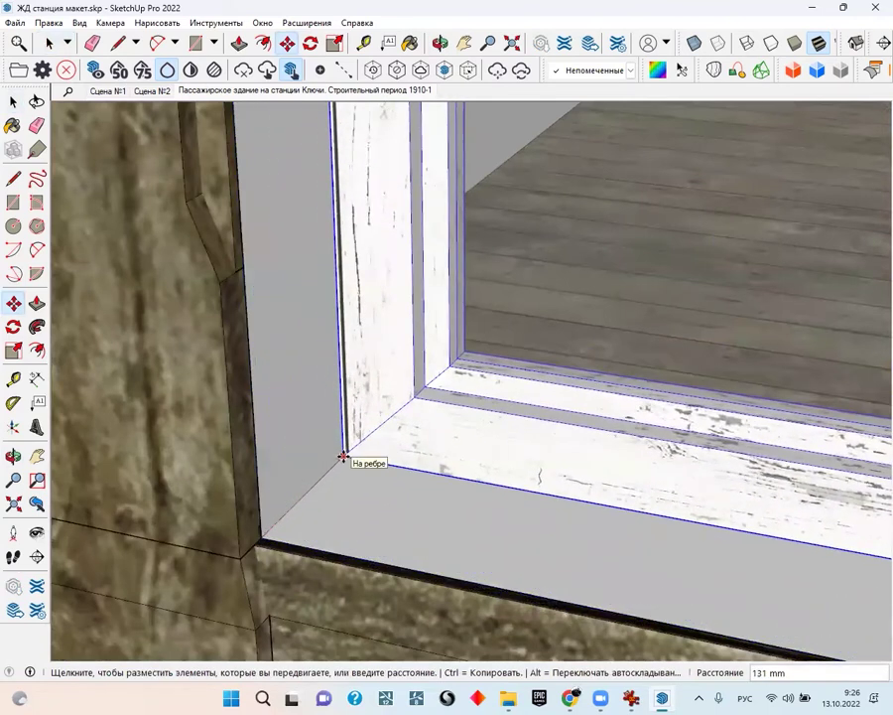
text(50)
key(Return)
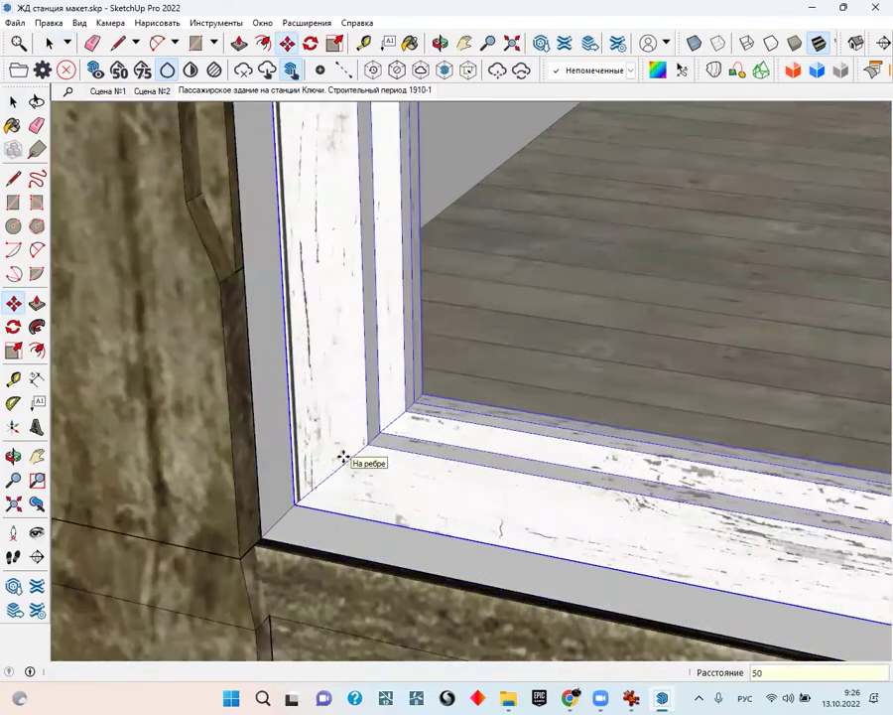
key(space)
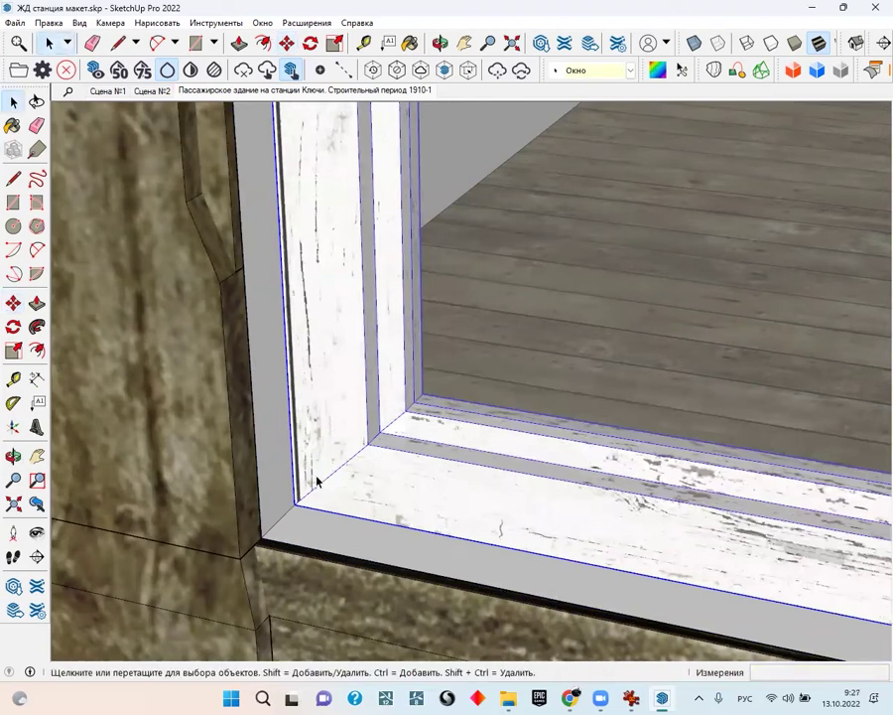
scroll(311, 491, down, 2)
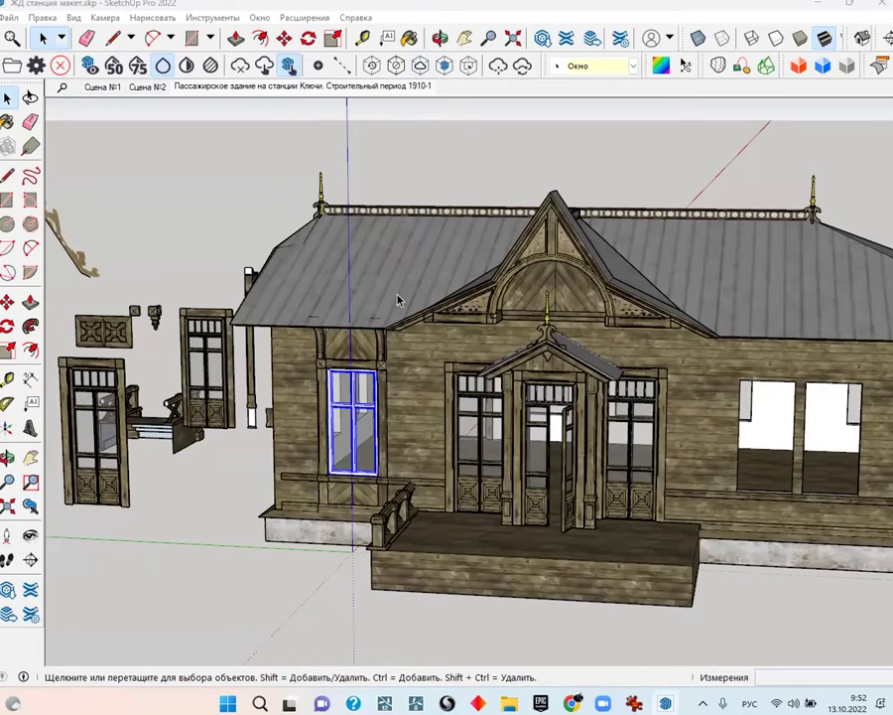
Select the carved window-frame panel, collapse Materials, and pick the Чертеж tag in the tag list
scroll(398, 300, down, 1)
scroll(398, 299, down, 1)
scroll(298, 397, down, 3)
scroll(276, 463, up, 4)
scroll(276, 464, up, 5)
mouse_move(276, 463)
middle_down()
mouse_move(437, 568)
mouse_move(297, 427)
middle_up()
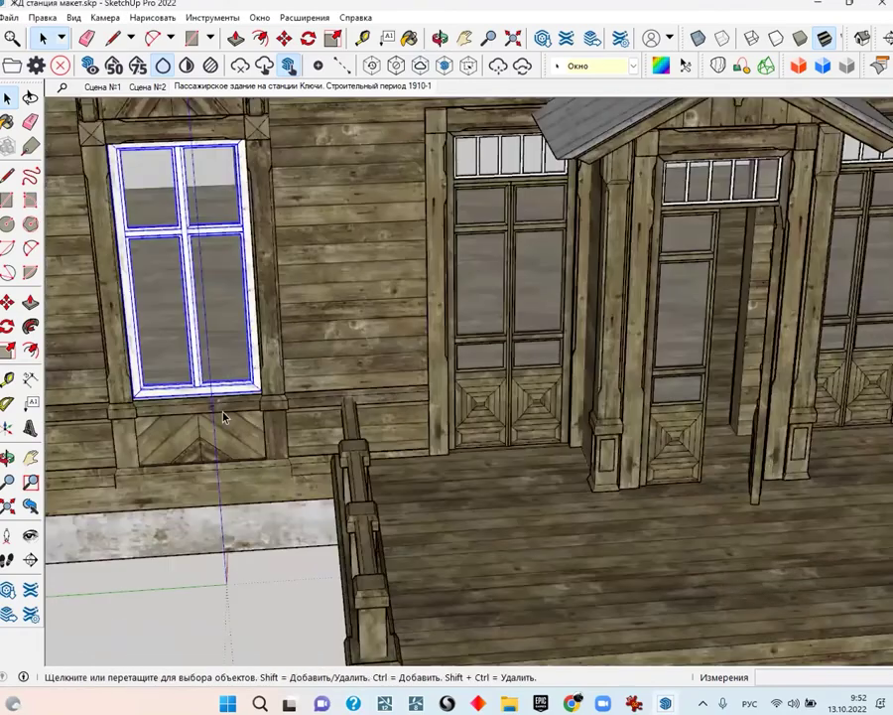
scroll(497, 429, down, 4)
shift+middle_drag(496, 429, 477, 407)
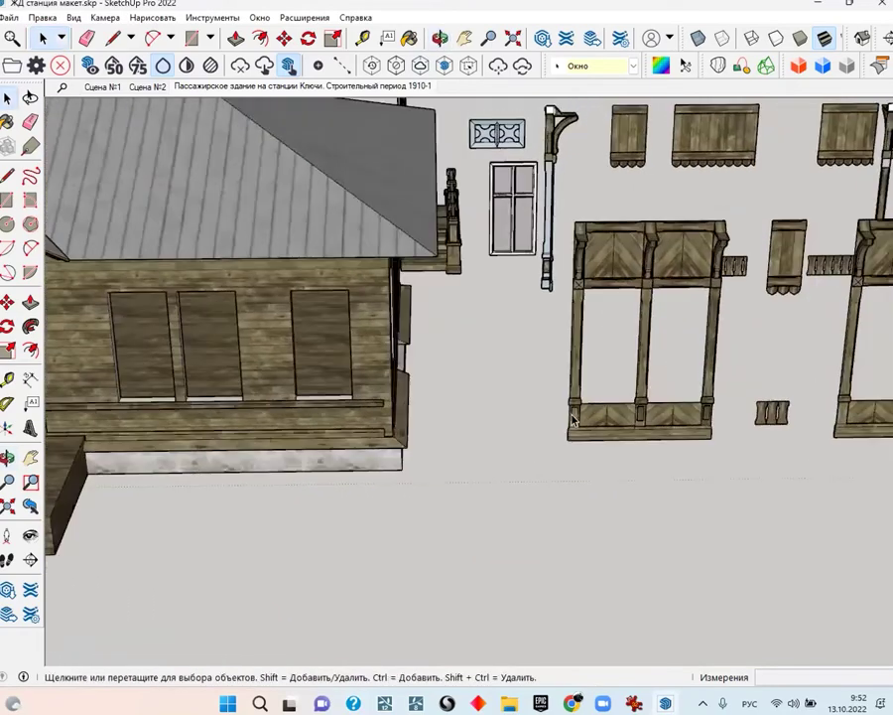
click(589, 425)
key(b)
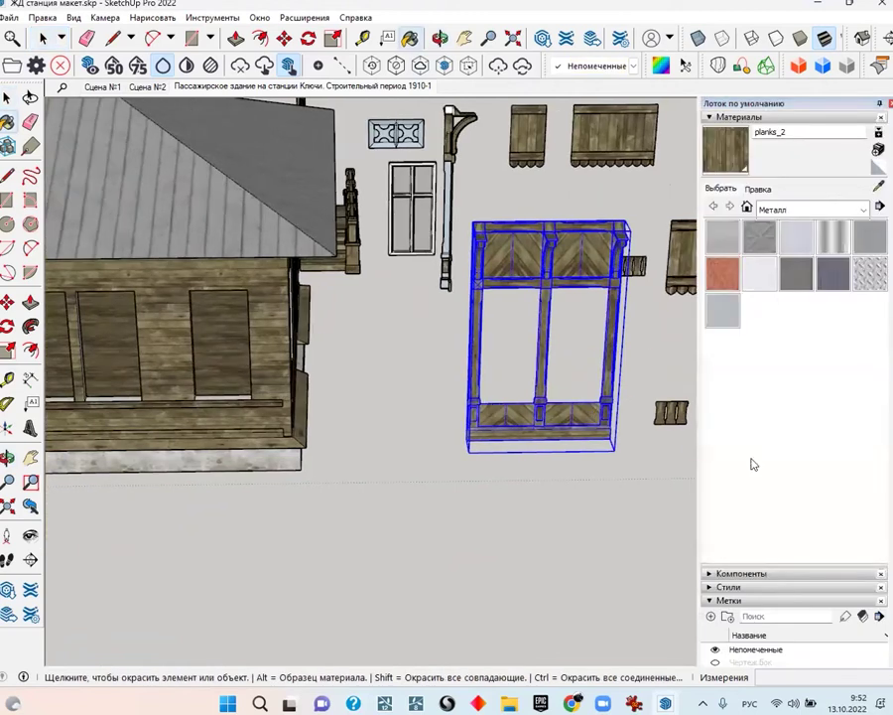
click(710, 130)
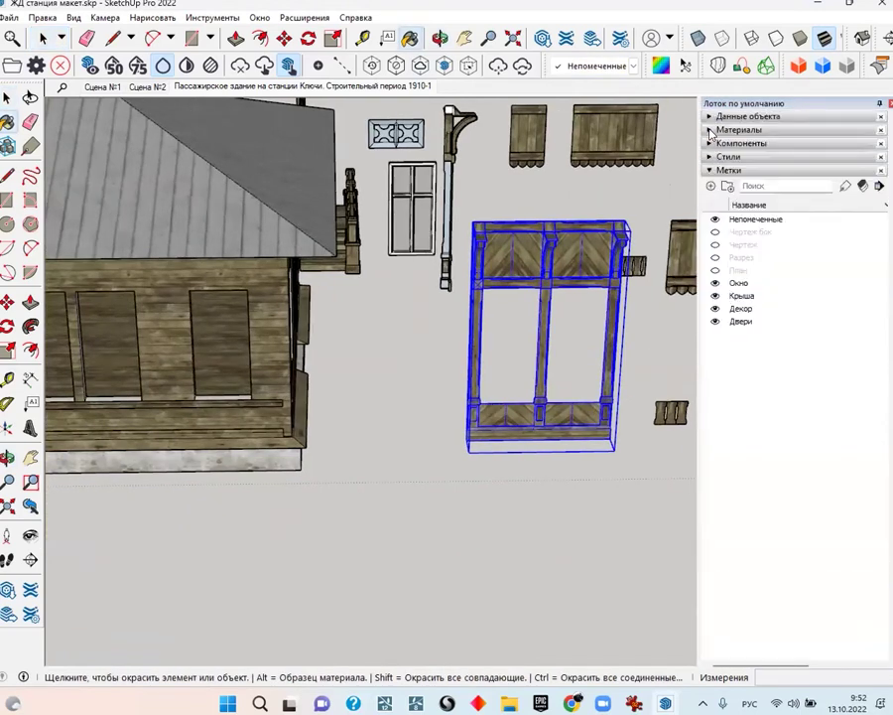
click(717, 245)
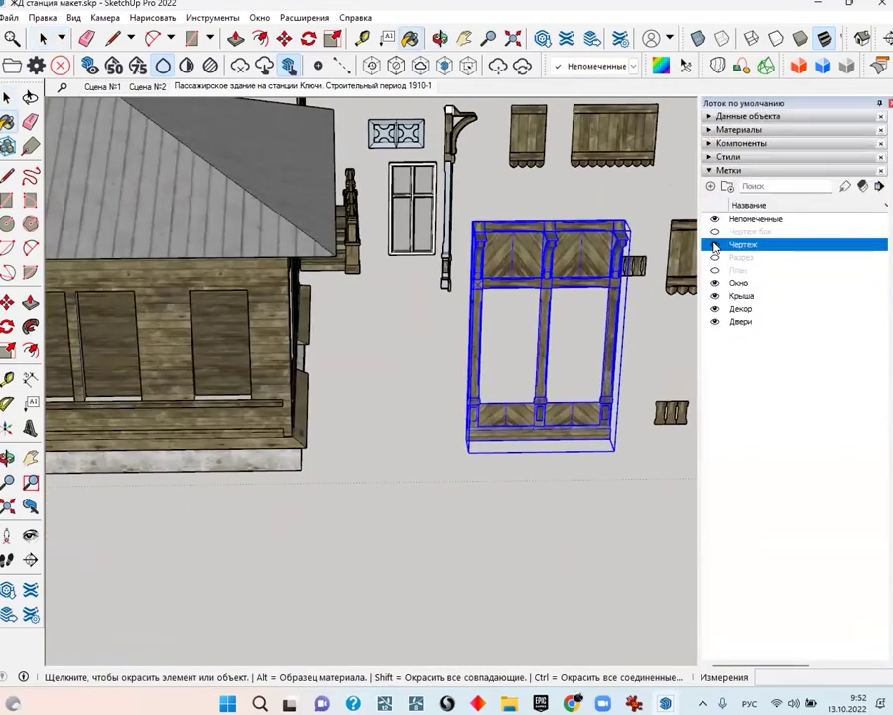
Make the Чертеж facade drawing visible and shift it 50 mm along the red axis
click(717, 246)
middle_drag(347, 317, 411, 495)
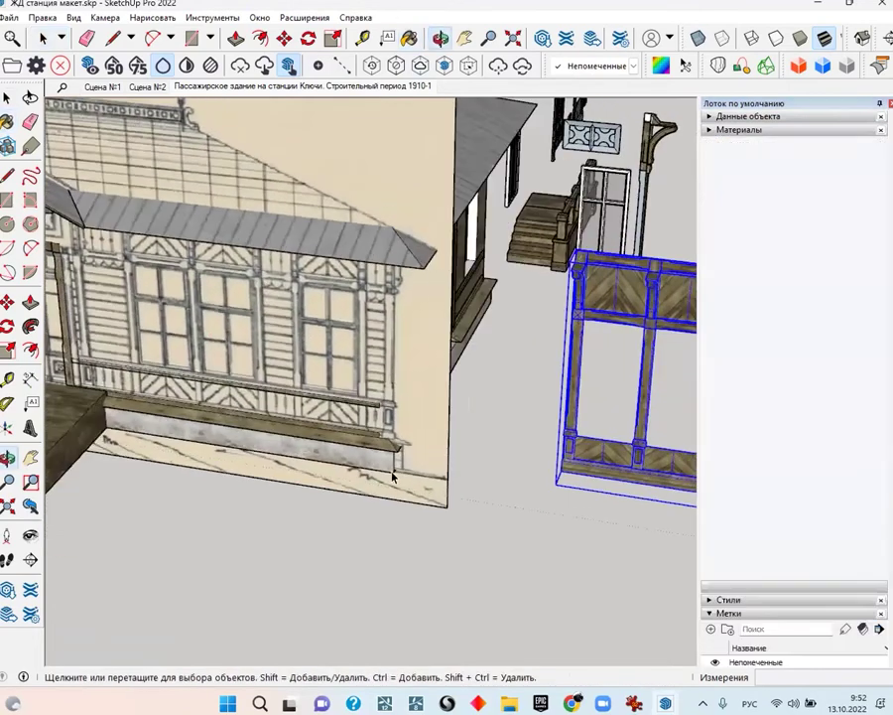
key(m)
click(445, 494)
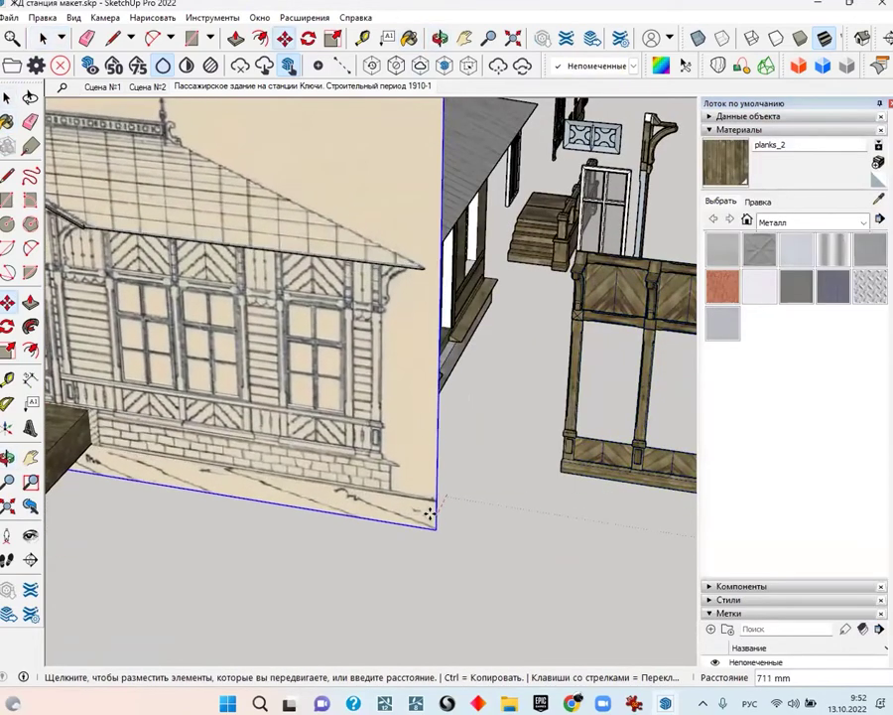
text(50)
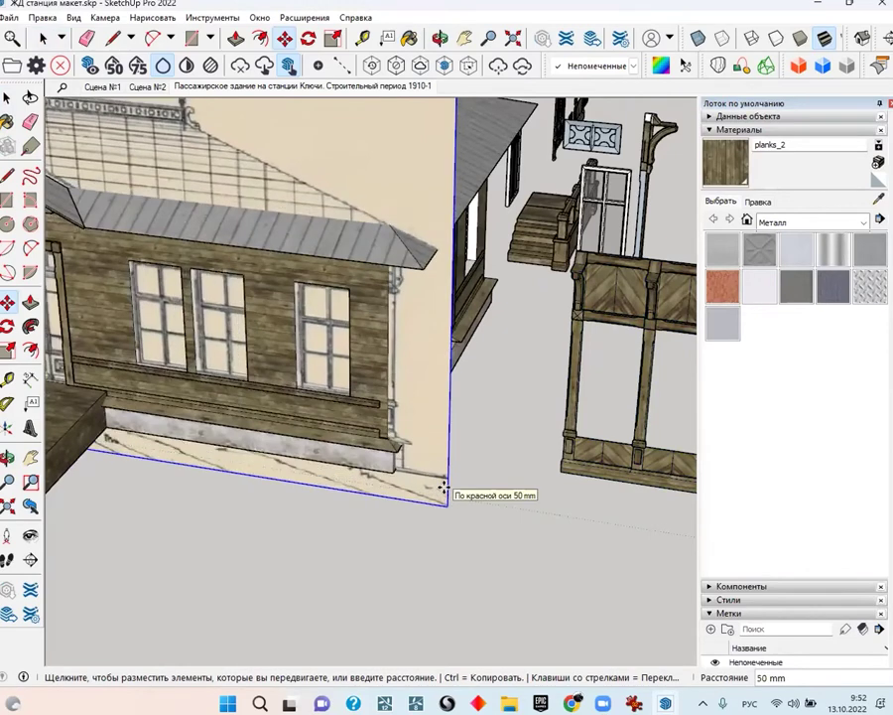
key(Return)
Hide the Разрез tag and toggle Чертеж on and off to compare it against the facade
scroll(364, 356, up, 2)
scroll(462, 250, up, 2)
scroll(385, 313, up, 2)
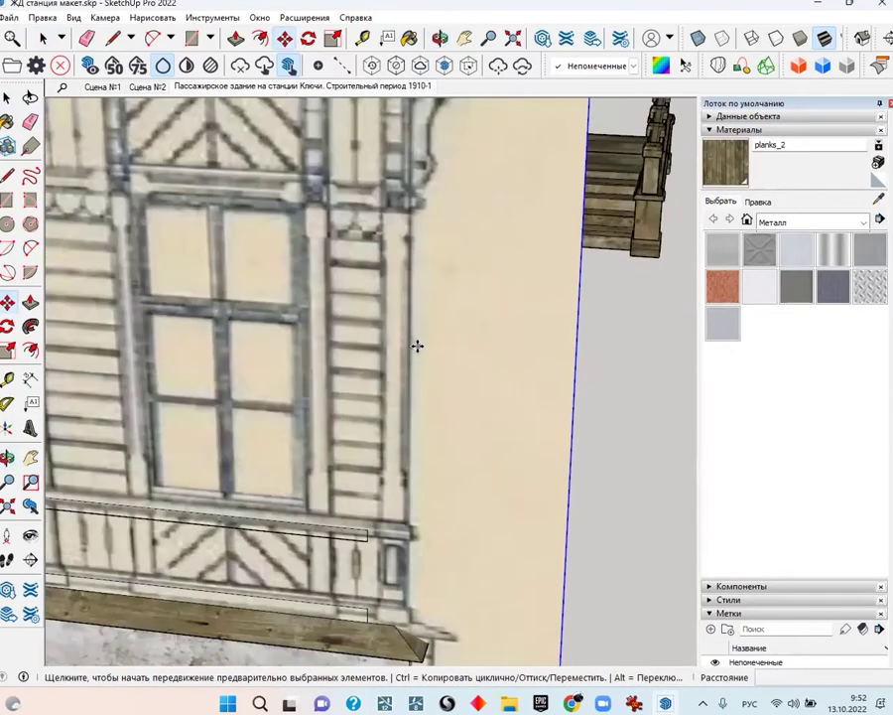
scroll(415, 344, up, 1)
scroll(407, 342, up, 1)
scroll(397, 341, up, 1)
scroll(400, 340, up, 1)
scroll(560, 315, down, 2)
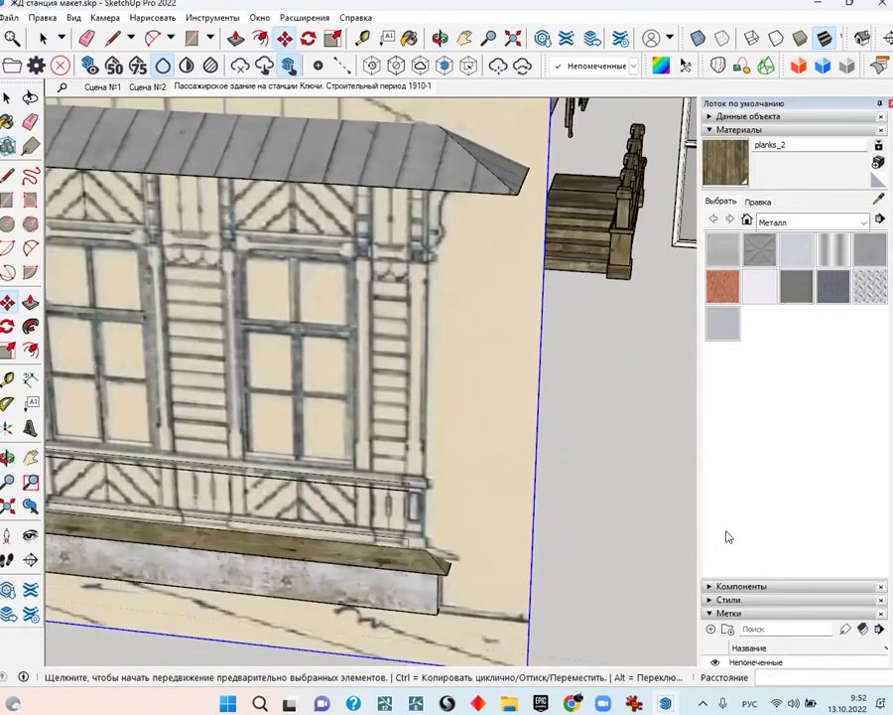
click(729, 613)
click(714, 444)
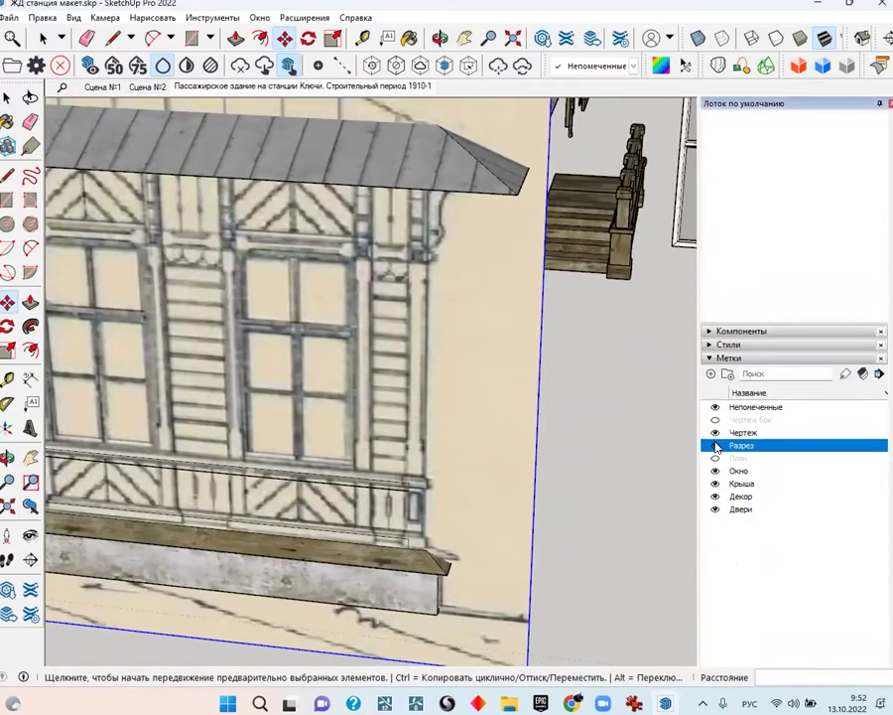
click(714, 433)
click(714, 433)
click(714, 433)
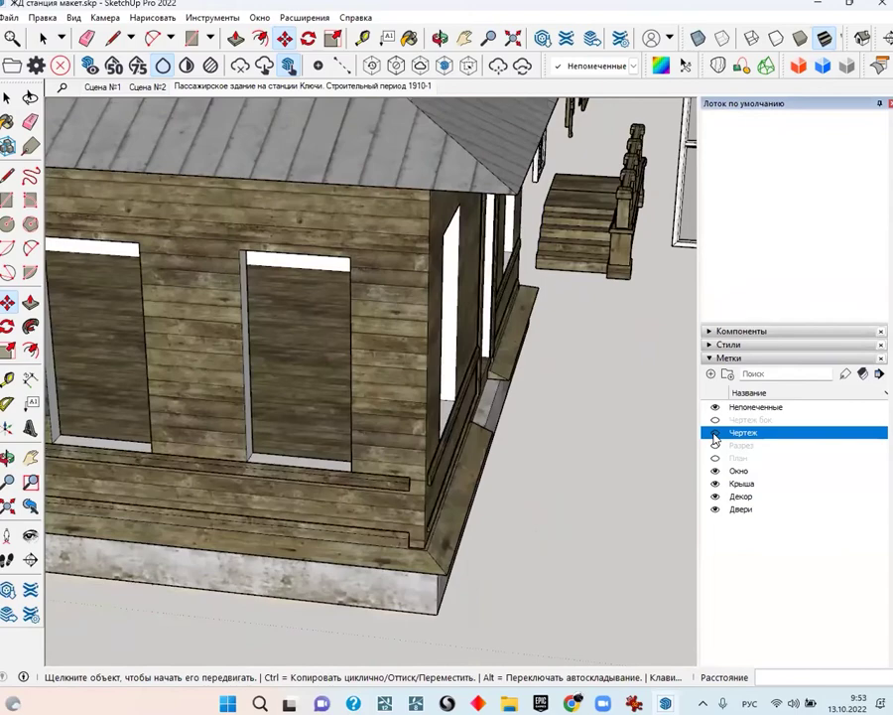
click(715, 433)
mouse_move(321, 308)
middle_down()
mouse_move(397, 383)
mouse_move(514, 321)
middle_up()
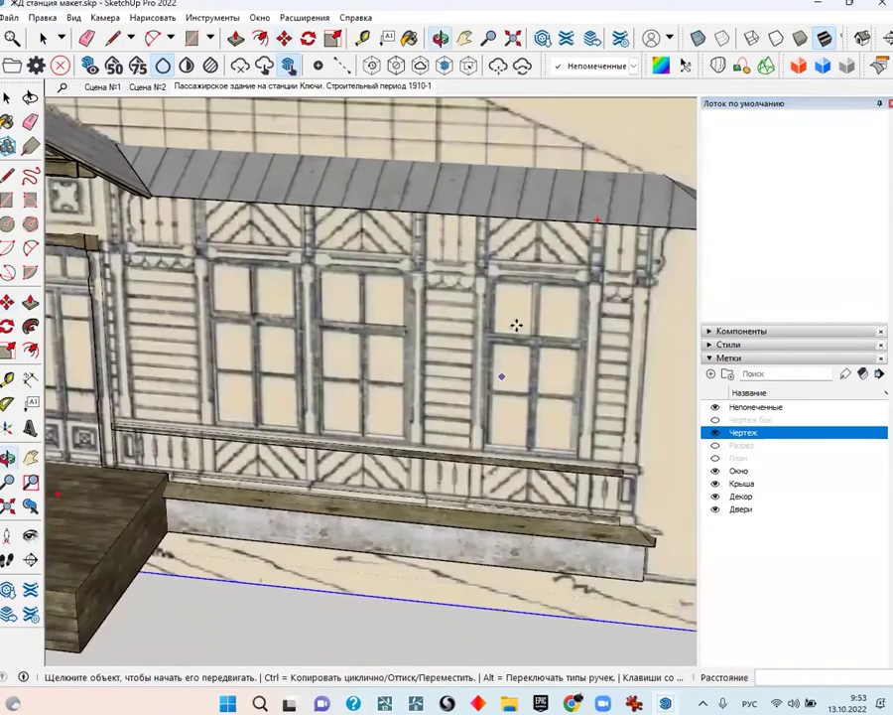
scroll(409, 235, up, 2)
scroll(423, 243, up, 2)
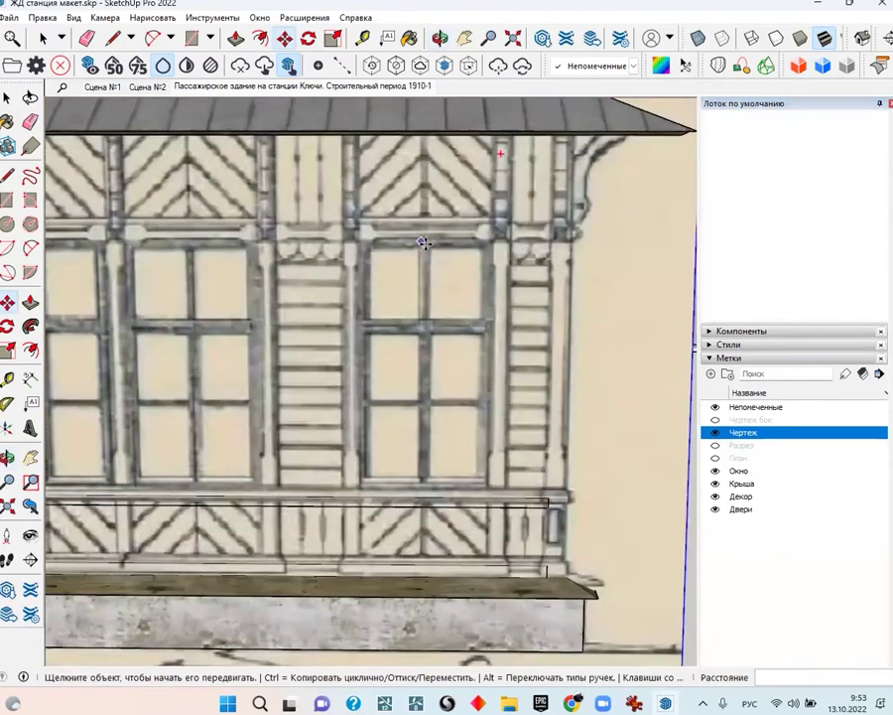
scroll(307, 257, up, 2)
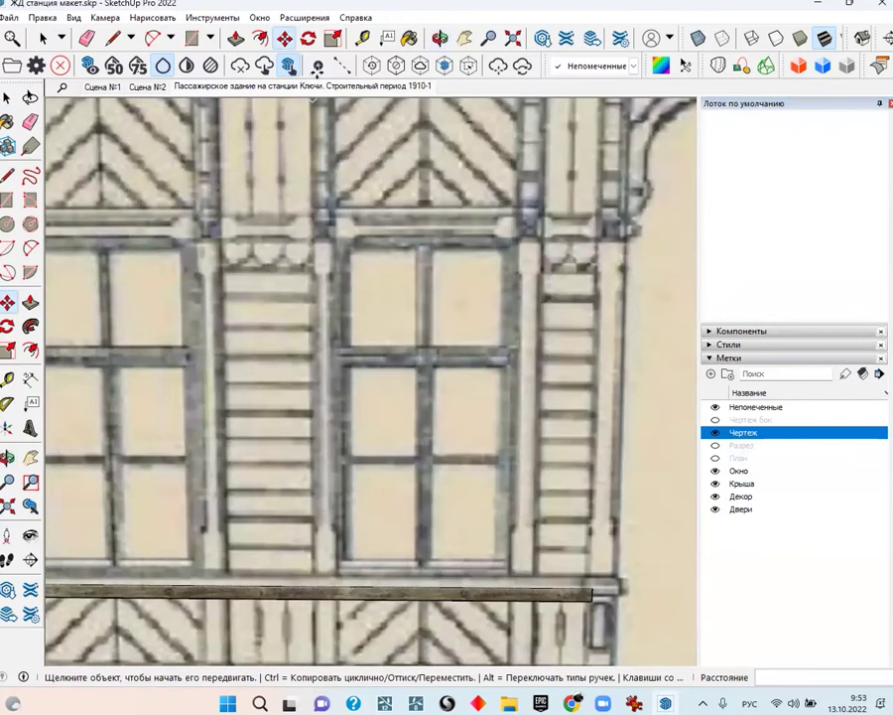
click(313, 19)
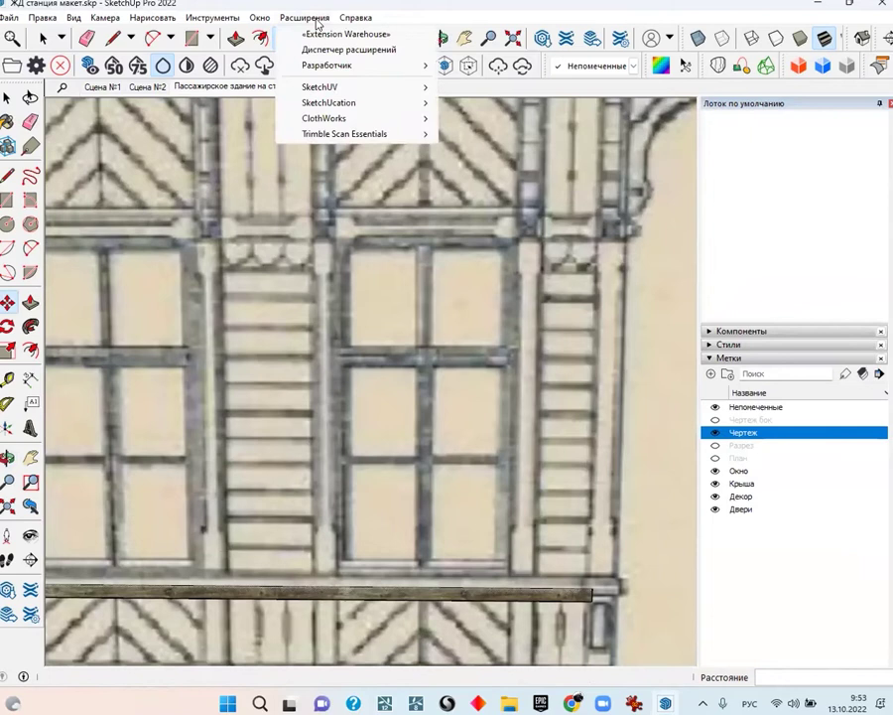
click(258, 18)
click(260, 18)
click(261, 20)
click(261, 19)
click(283, 110)
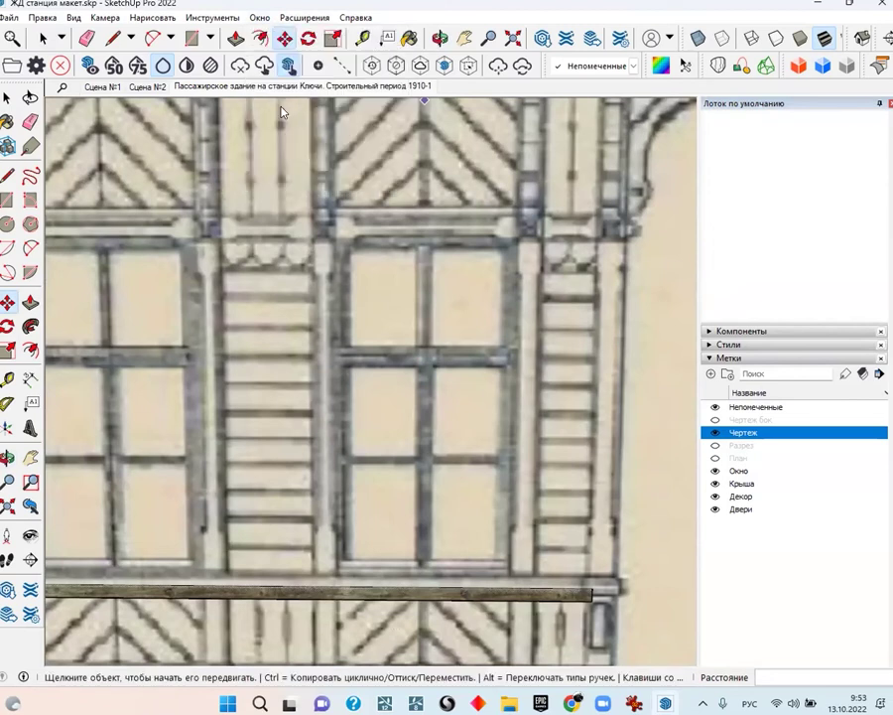
drag(764, 295, 549, 275)
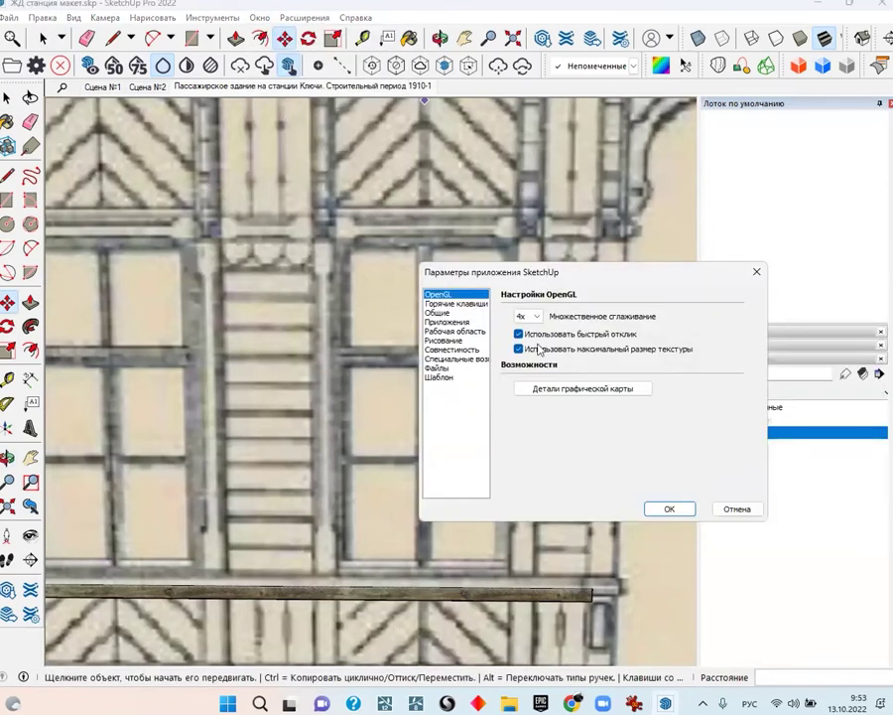
click(738, 510)
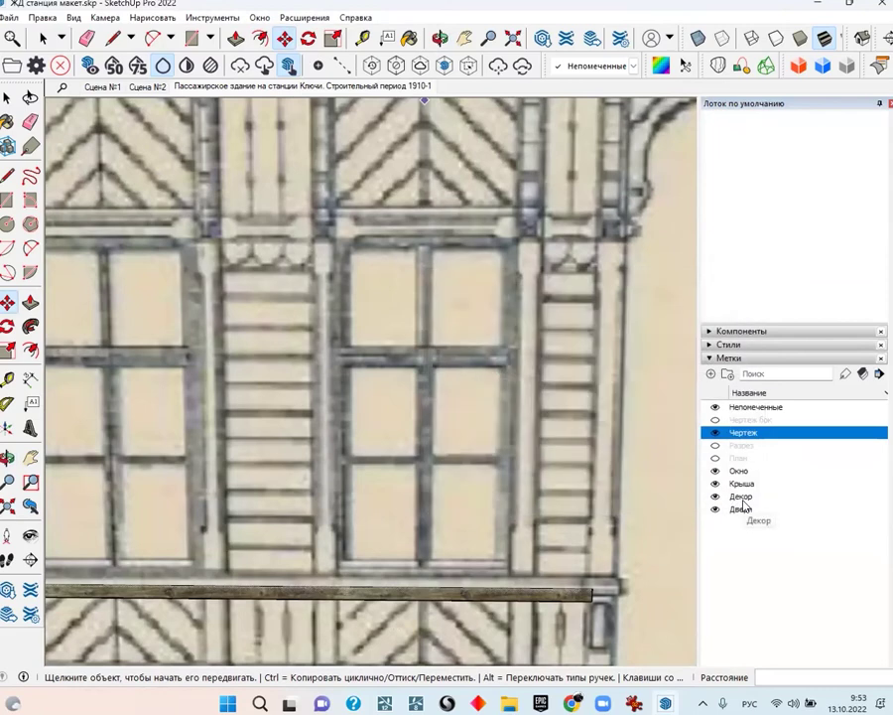
scroll(461, 389, down, 3)
scroll(456, 389, down, 3)
mouse_move(457, 389)
middle_down()
mouse_move(323, 421)
mouse_move(369, 409)
mouse_move(367, 421)
middle_up()
scroll(356, 395, down, 3)
scroll(368, 421, up, 3)
scroll(362, 405, up, 2)
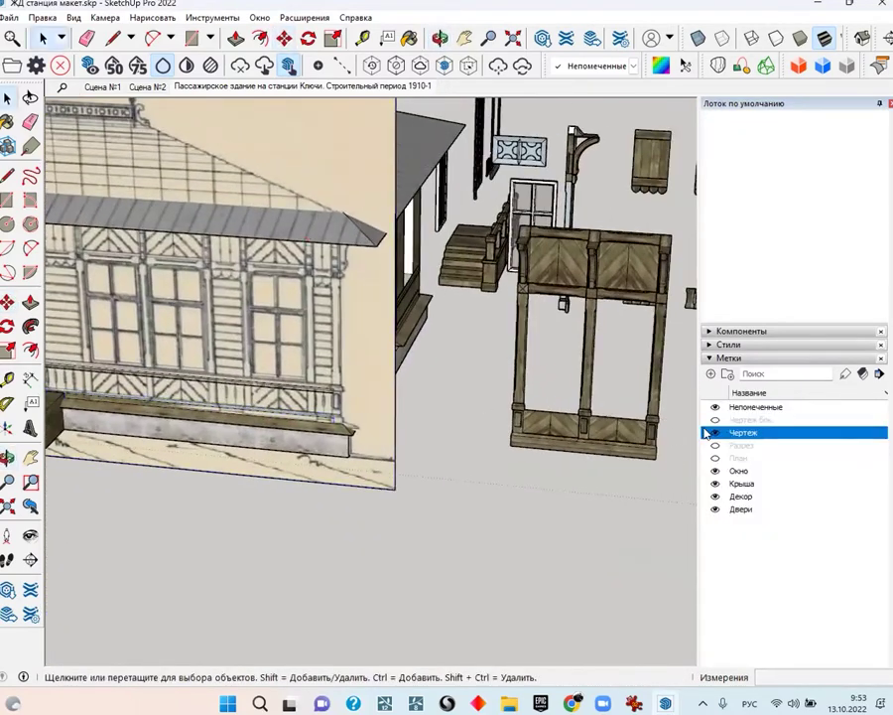
Hide the Чертеж facade drawing and select the loose window-frame panel
click(713, 433)
click(576, 423)
scroll(575, 422, up, 3)
scroll(516, 407, up, 2)
Copy the surround from its post corner onto the next opening's sill corner
key(m)
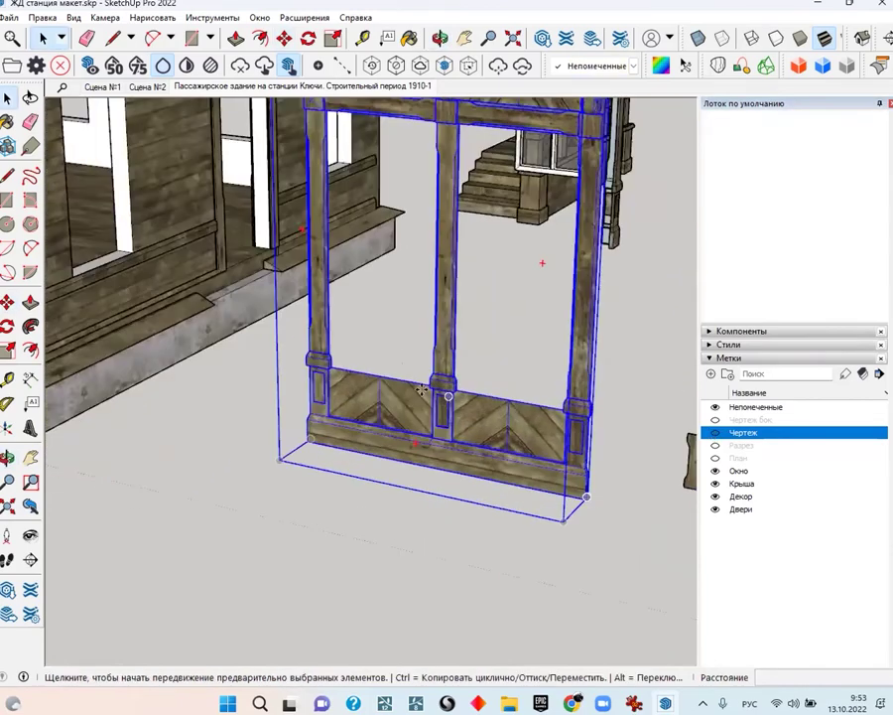
scroll(238, 368, up, 3)
scroll(245, 365, up, 2)
scroll(264, 351, down, 2)
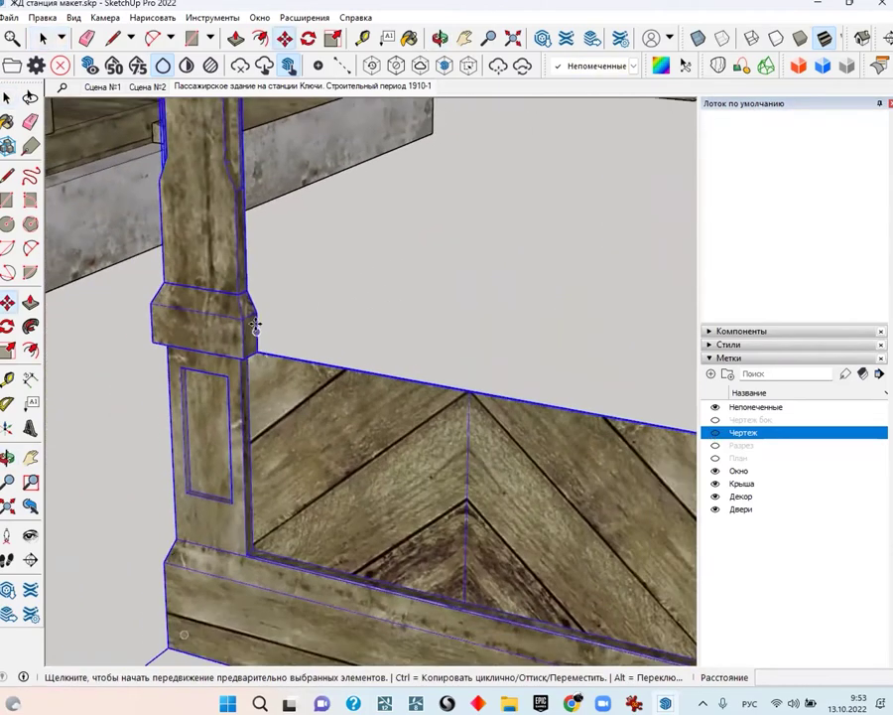
scroll(256, 328, down, 2)
scroll(249, 327, down, 3)
scroll(224, 372, up, 4)
scroll(224, 372, up, 3)
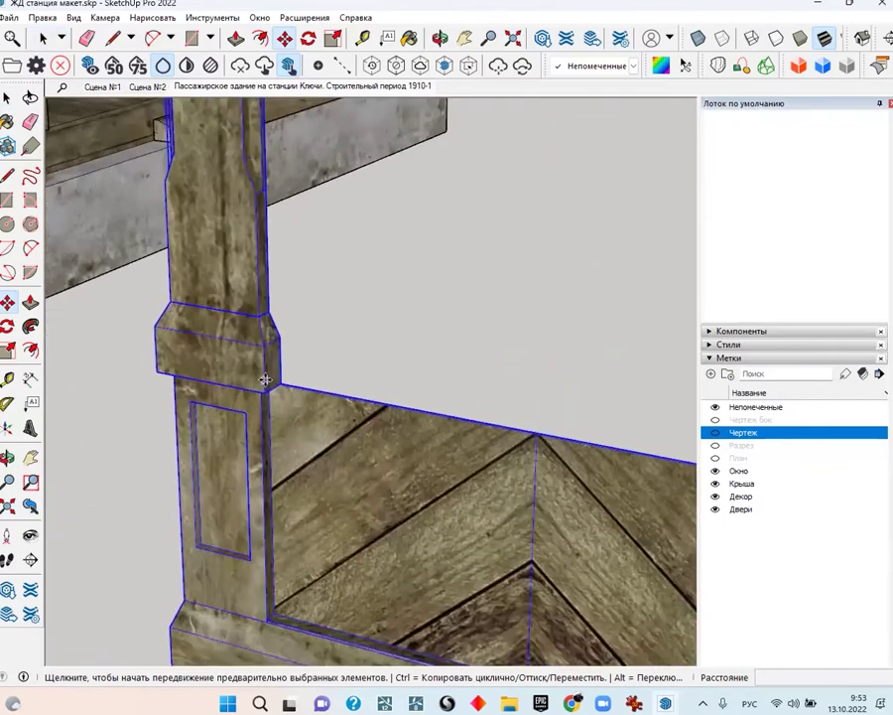
scroll(263, 375, up, 2)
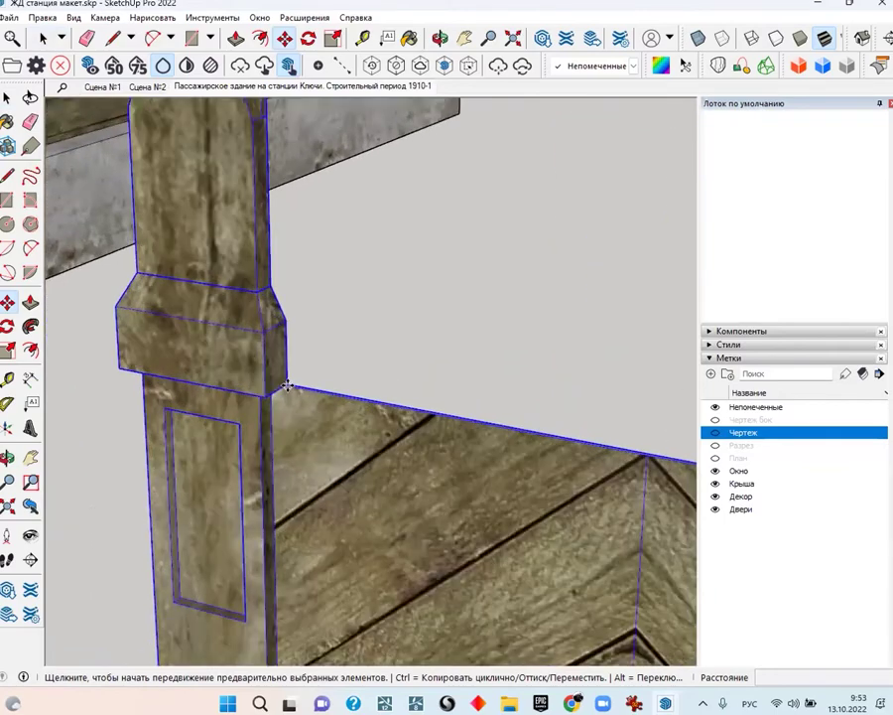
key(ctrl)
click(287, 316)
scroll(238, 328, down, 4)
mouse_move(441, 428)
middle_down()
mouse_move(446, 385)
mouse_move(474, 409)
middle_up()
scroll(324, 397, up, 3)
scroll(270, 389, up, 3)
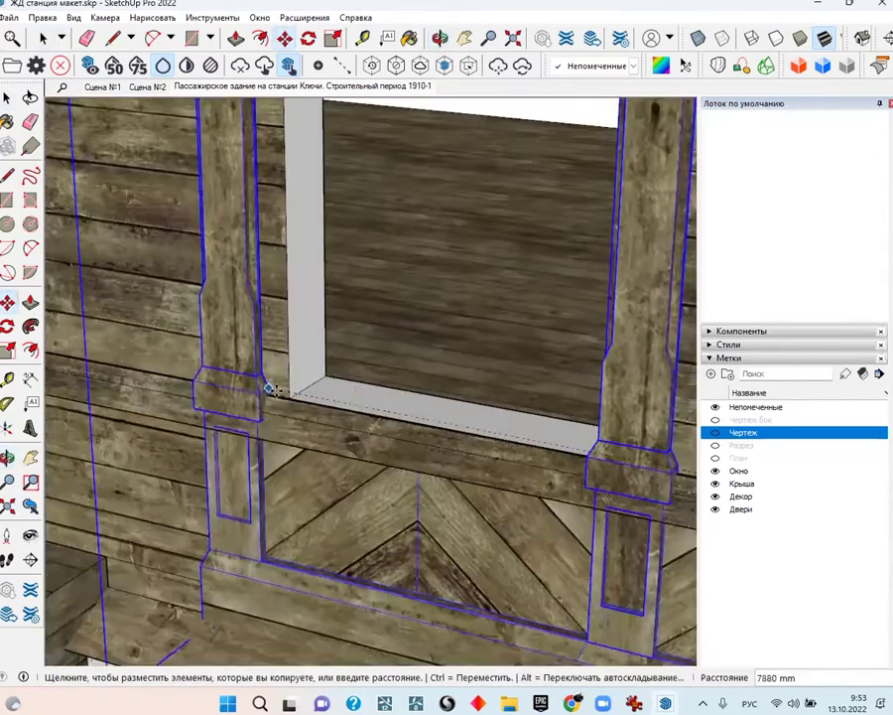
scroll(270, 389, up, 1)
scroll(286, 392, up, 2)
click(289, 389)
Adjust the copy at its corner and orbit around to check the placed surround
click(286, 377)
mouse_move(292, 391)
middle_down()
mouse_move(209, 427)
mouse_move(443, 397)
mouse_move(355, 414)
mouse_move(485, 377)
mouse_move(382, 417)
mouse_move(399, 412)
mouse_move(256, 420)
mouse_move(350, 450)
mouse_move(258, 427)
mouse_move(320, 446)
mouse_move(236, 455)
middle_up()
scroll(255, 420, down, 3)
scroll(282, 413, down, 2)
scroll(260, 423, down, 2)
scroll(349, 450, up, 3)
scroll(353, 427, up, 2)
scroll(259, 427, up, 2)
scroll(320, 446, up, 3)
scroll(257, 407, up, 2)
mouse_move(257, 407)
middle_down()
mouse_move(241, 405)
mouse_move(265, 372)
middle_up()
scroll(303, 437, down, 2)
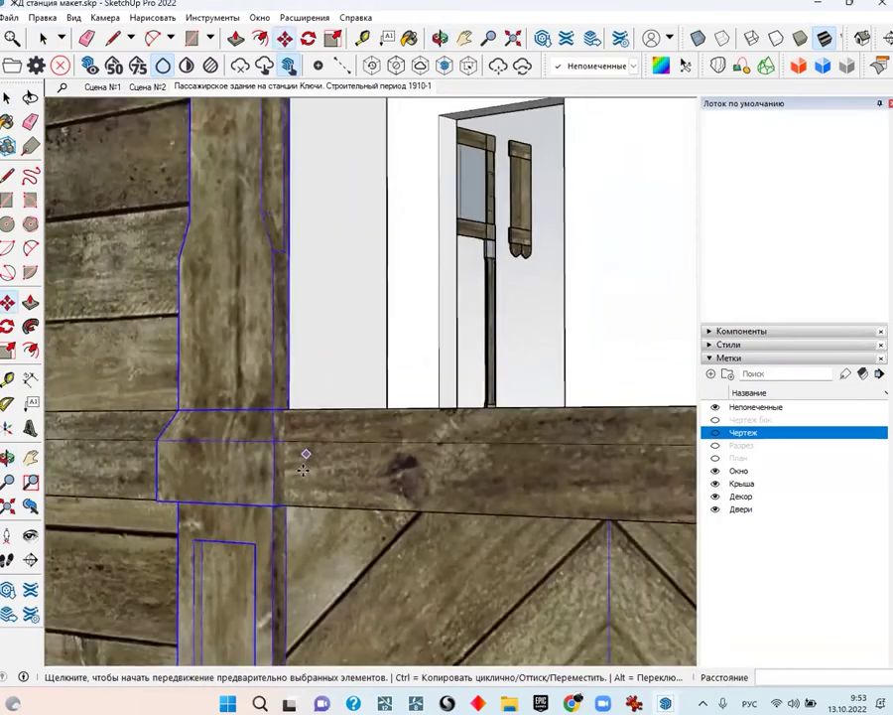
scroll(303, 454, down, 3)
scroll(495, 497, down, 2)
middle_drag(495, 496, 274, 488)
scroll(275, 489, down, 1)
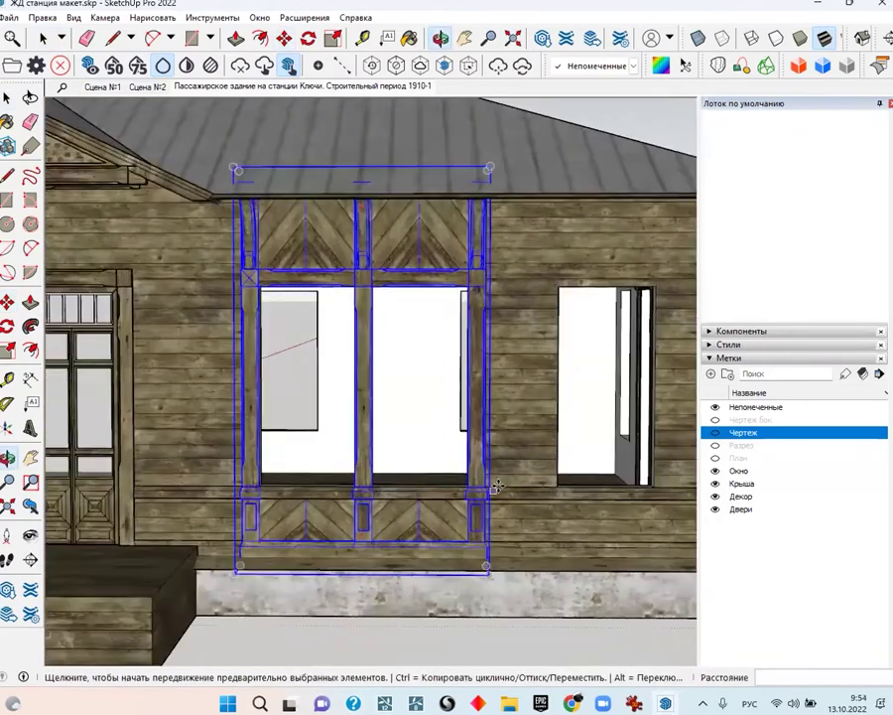
shift+middle_drag(496, 485, 299, 483)
scroll(299, 483, down, 3)
scroll(476, 496, down, 2)
key(space)
Copy the white-framed window into the first empty opening's lower-left sill corner
click(649, 511)
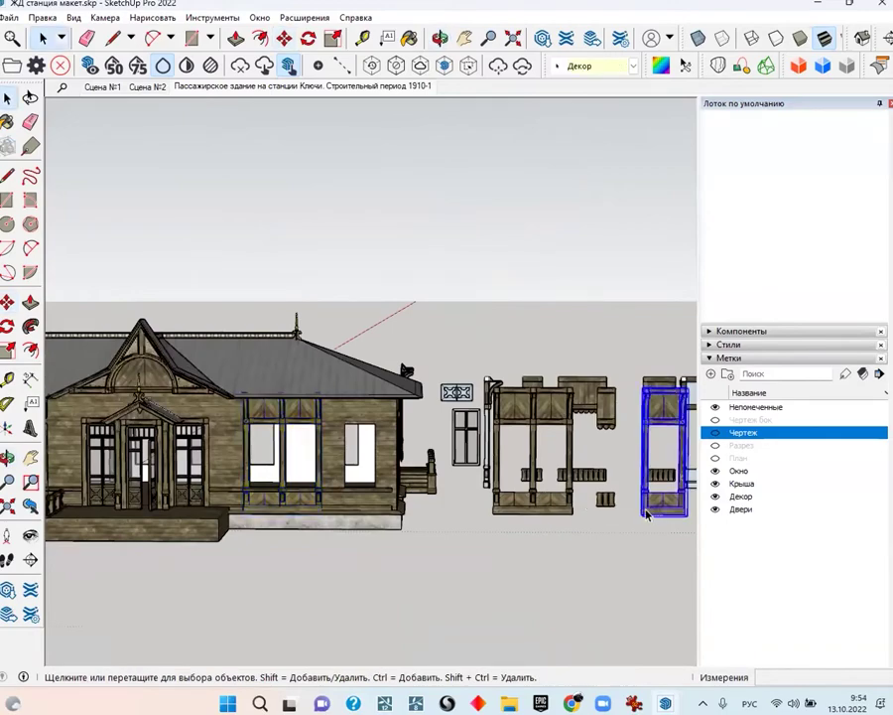
middle_drag(650, 512, 556, 476)
scroll(556, 477, up, 3)
scroll(229, 476, up, 3)
scroll(230, 475, down, 4)
mouse_move(278, 317)
middle_down()
mouse_move(327, 467)
mouse_move(258, 497)
middle_up()
scroll(320, 469, up, 3)
scroll(320, 470, up, 3)
scroll(320, 470, up, 2)
scroll(314, 462, up, 2)
scroll(238, 524, up, 1)
key(m)
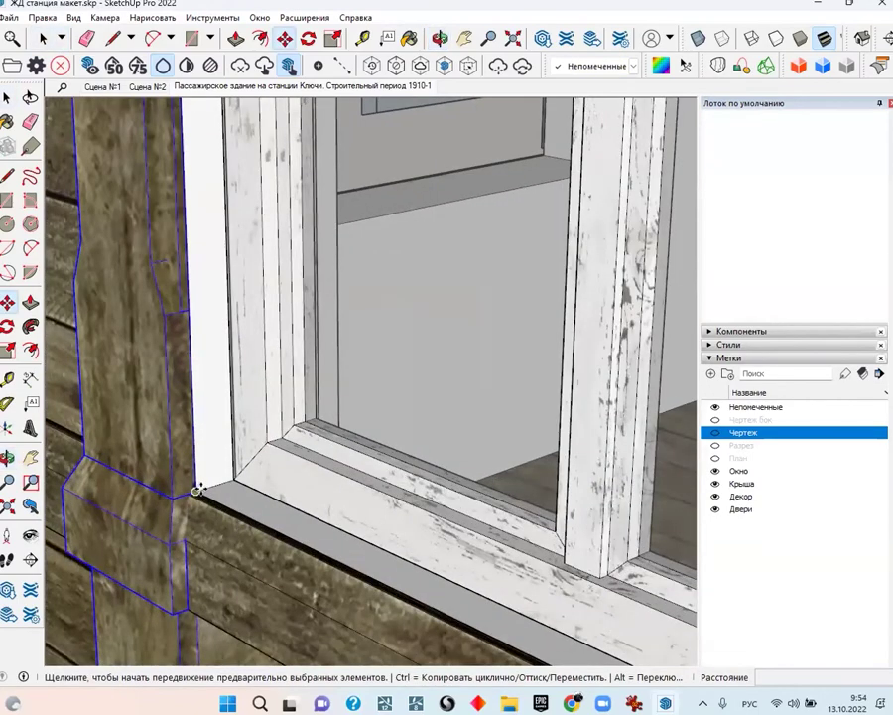
key(ctrl)
click(198, 486)
scroll(199, 483, down, 3)
scroll(198, 483, down, 3)
mouse_move(198, 484)
middle_down()
mouse_move(229, 490)
mouse_move(311, 449)
middle_up()
scroll(395, 478, up, 3)
scroll(395, 478, up, 3)
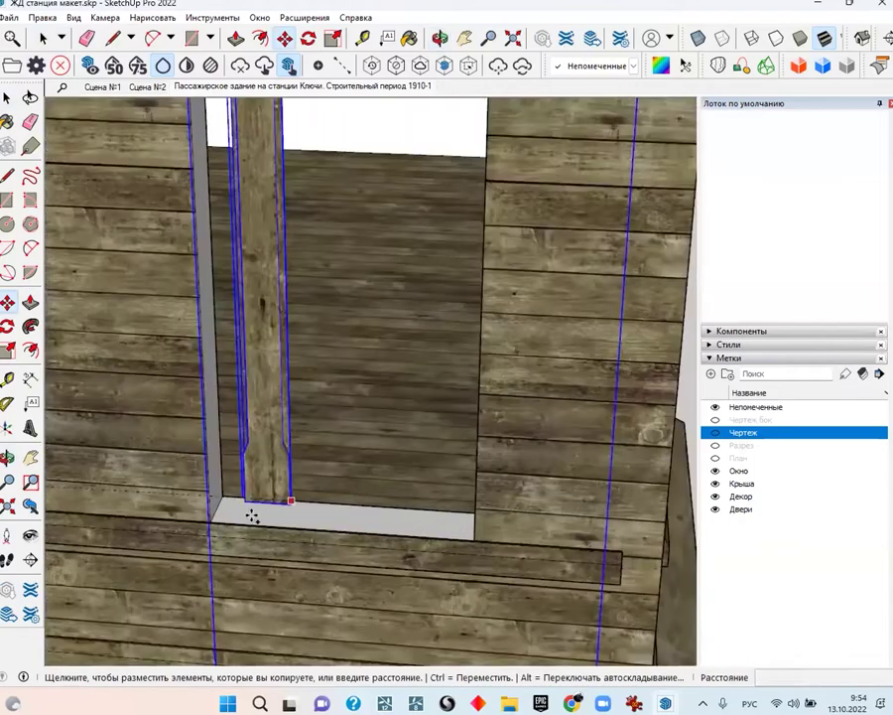
scroll(252, 514, up, 2)
middle_drag(158, 526, 20, 536)
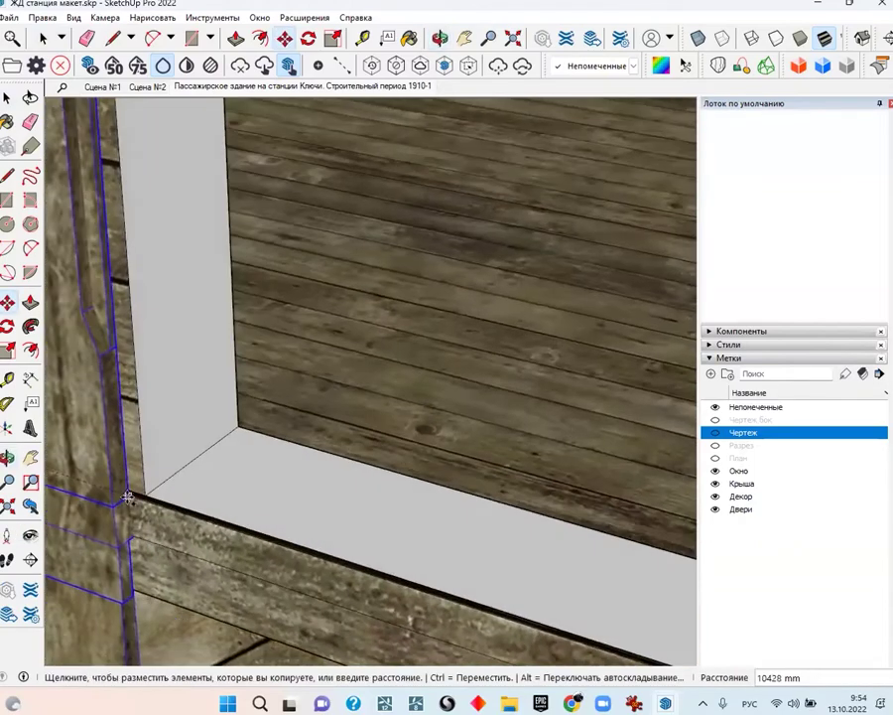
click(176, 486)
scroll(248, 466, down, 3)
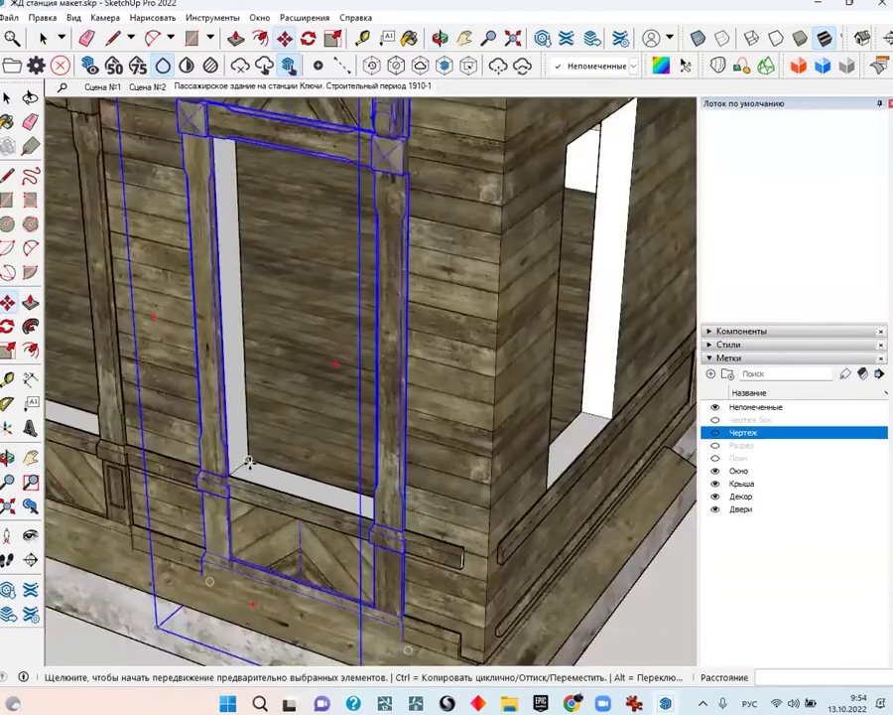
scroll(248, 462, down, 4)
mouse_move(492, 471)
middle_down()
mouse_move(564, 419)
mouse_move(685, 65)
middle_up()
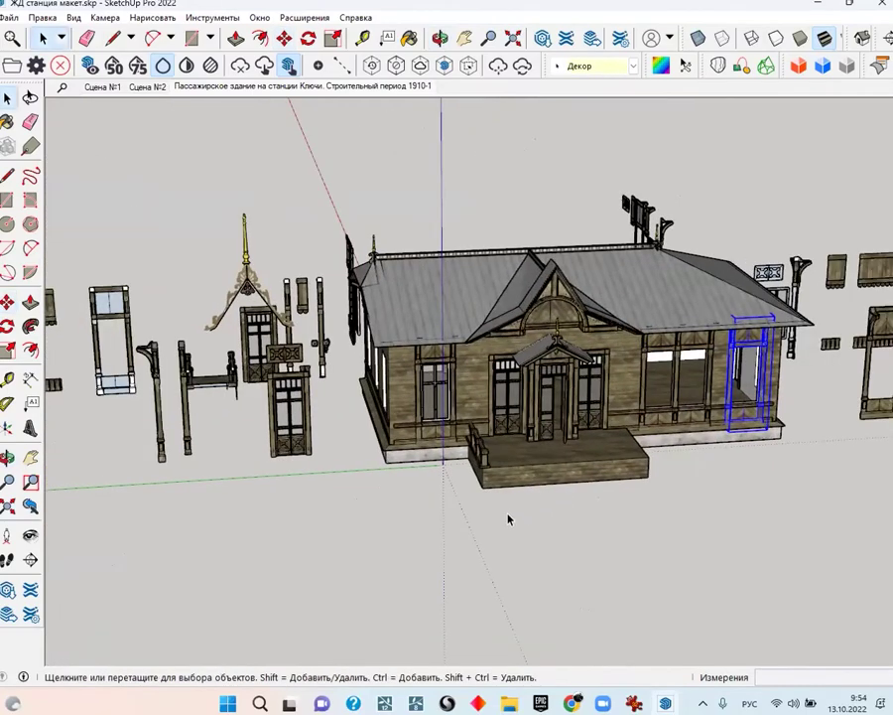
Select the glazed wall window and copy it onto the next empty opening's sill corner
click(508, 519)
mouse_move(509, 519)
middle_down()
mouse_move(586, 397)
mouse_move(259, 419)
mouse_move(113, 358)
mouse_move(298, 416)
middle_up()
scroll(591, 394, up, 3)
scroll(590, 394, down, 5)
scroll(298, 417, up, 3)
scroll(496, 397, up, 3)
click(581, 377)
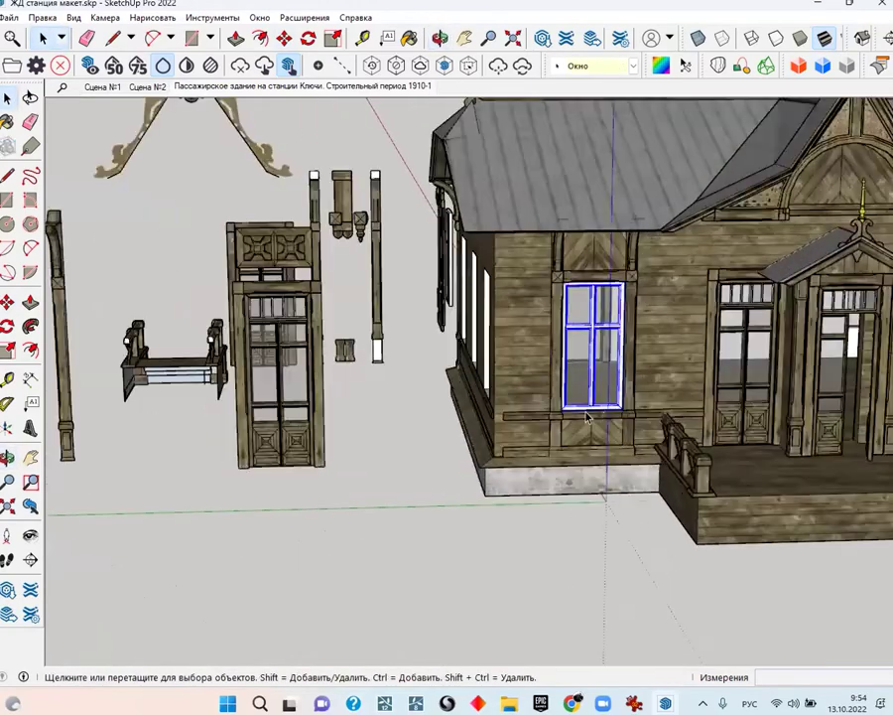
scroll(455, 429, up, 3)
scroll(455, 429, up, 3)
scroll(401, 490, up, 4)
key(m)
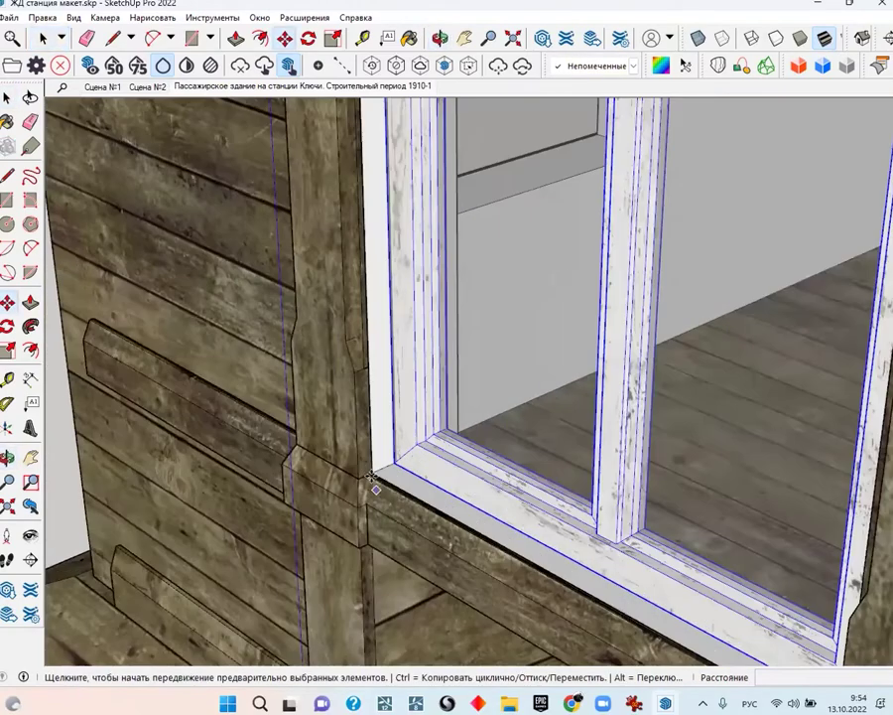
key(ctrl)
click(374, 470)
scroll(377, 483, down, 2)
mouse_move(378, 483)
middle_down()
mouse_move(297, 507)
mouse_move(349, 482)
middle_up()
scroll(350, 482, down, 5)
scroll(295, 449, up, 3)
scroll(331, 433, up, 3)
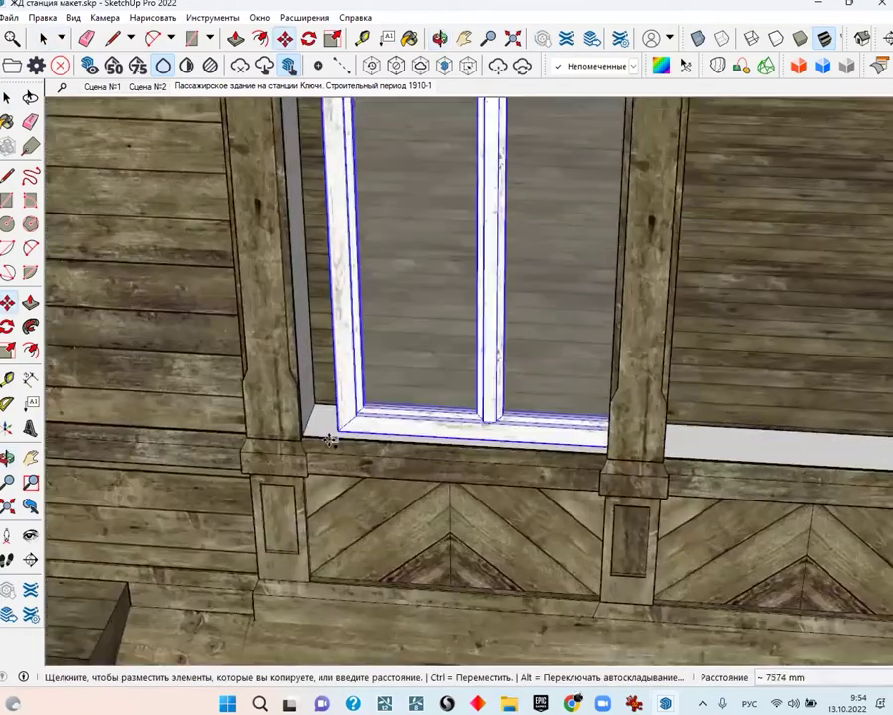
scroll(293, 434, up, 2)
middle_drag(288, 434, 288, 405)
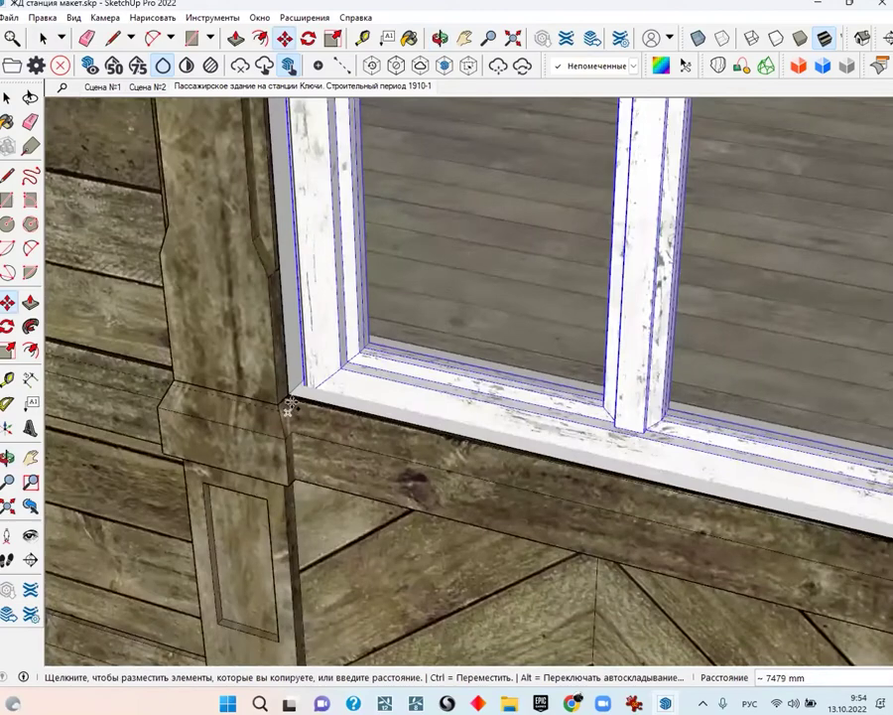
scroll(288, 405, up, 2)
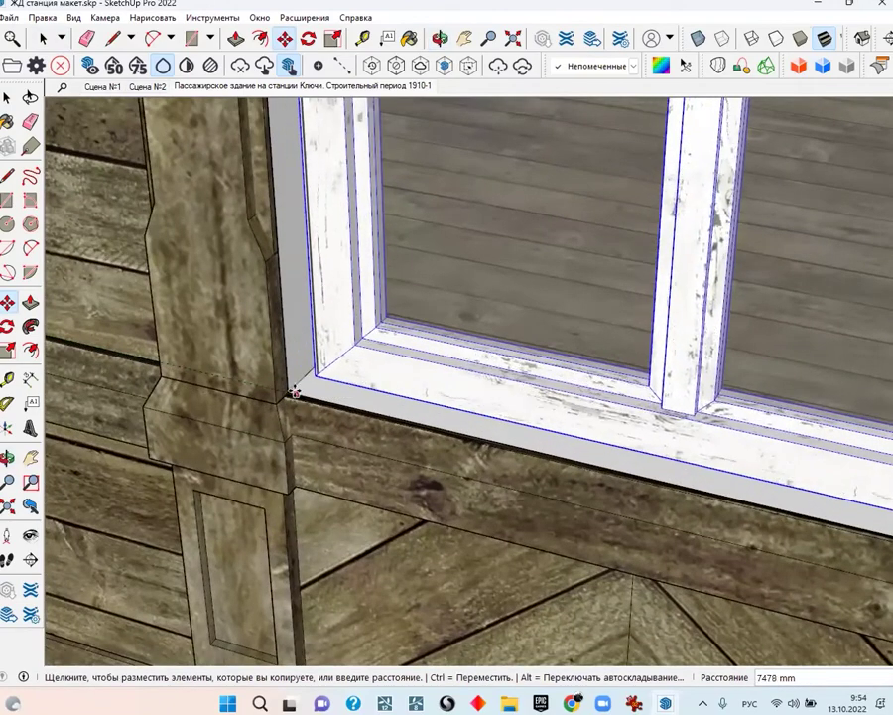
scroll(295, 393, up, 3)
middle_drag(336, 326, 355, 310)
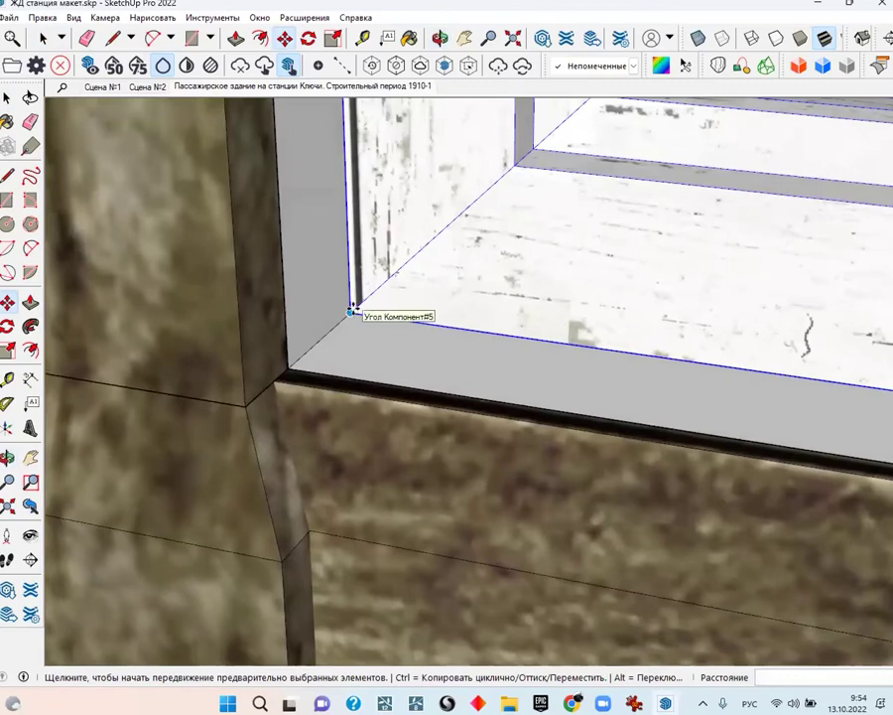
click(351, 312)
Copy the window again from its bottom-left corner into the following opening
scroll(350, 311, down, 2)
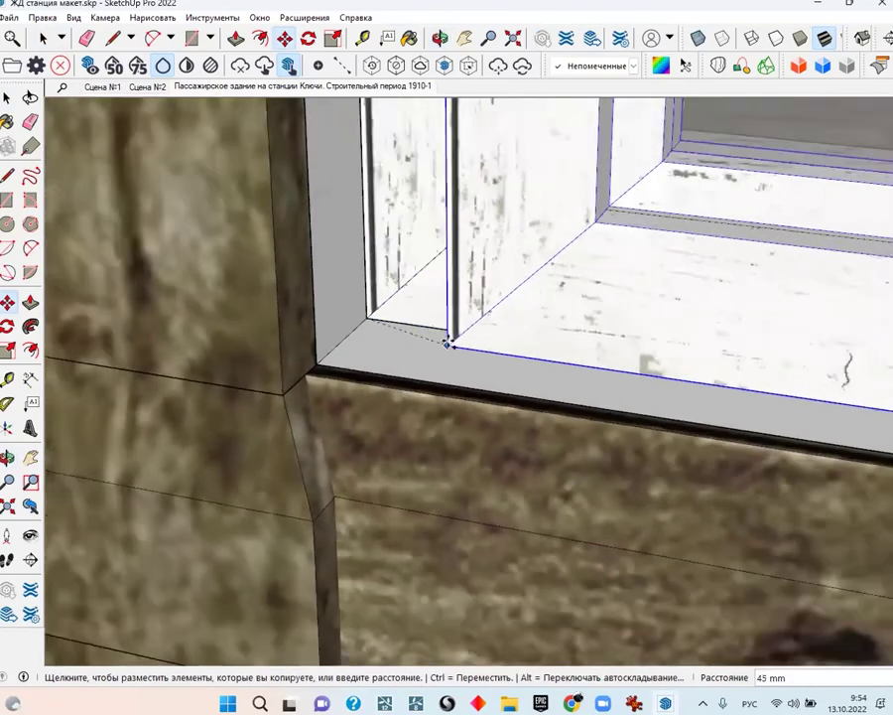
scroll(445, 341, down, 3)
scroll(488, 346, down, 3)
scroll(488, 341, down, 3)
scroll(223, 311, up, 1)
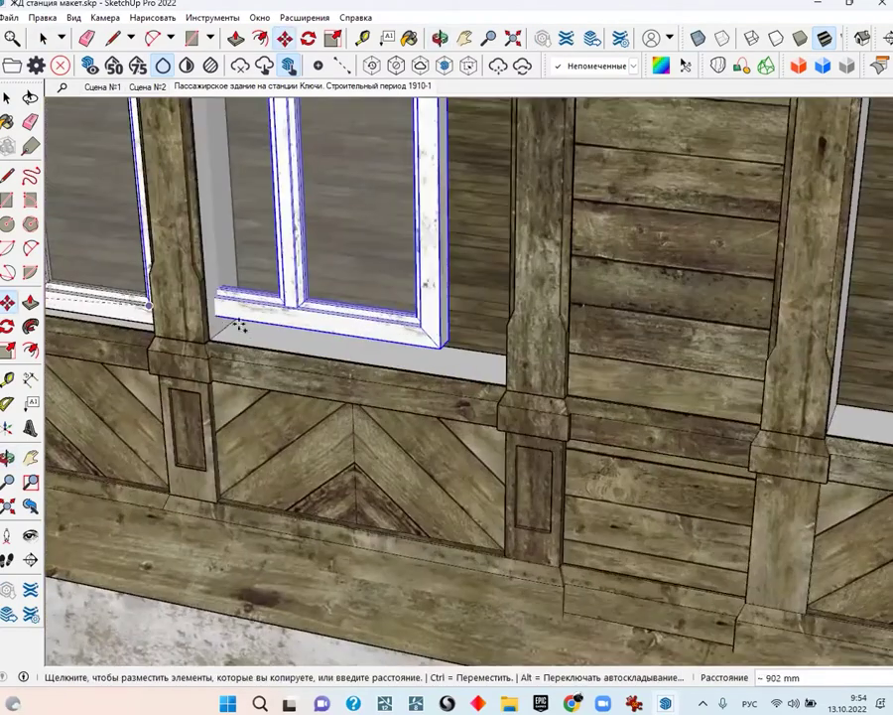
scroll(248, 334, up, 2)
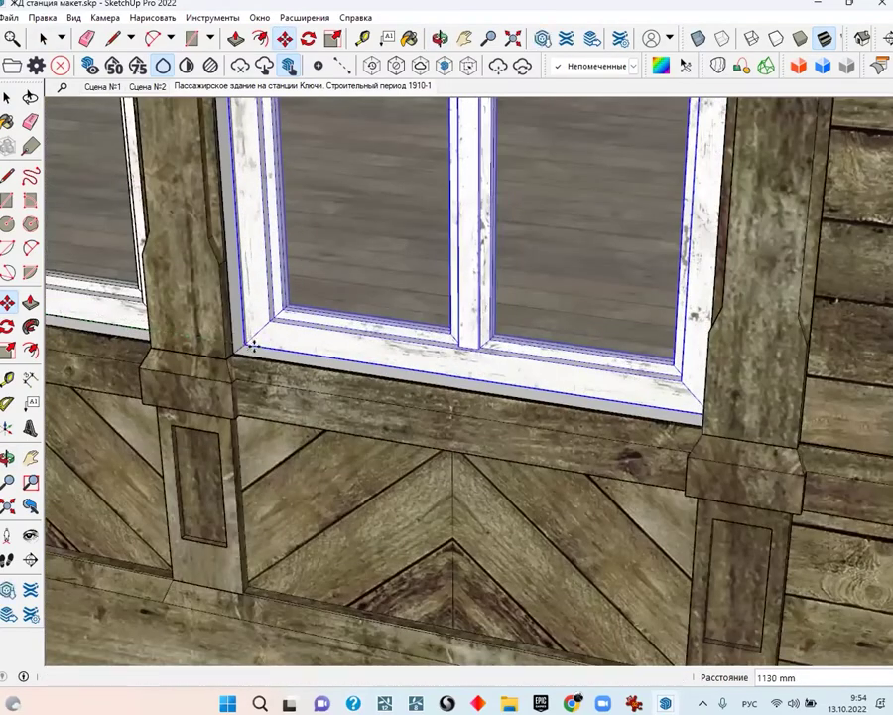
middle_drag(243, 344, 239, 347)
scroll(239, 348, up, 2)
scroll(237, 349, up, 2)
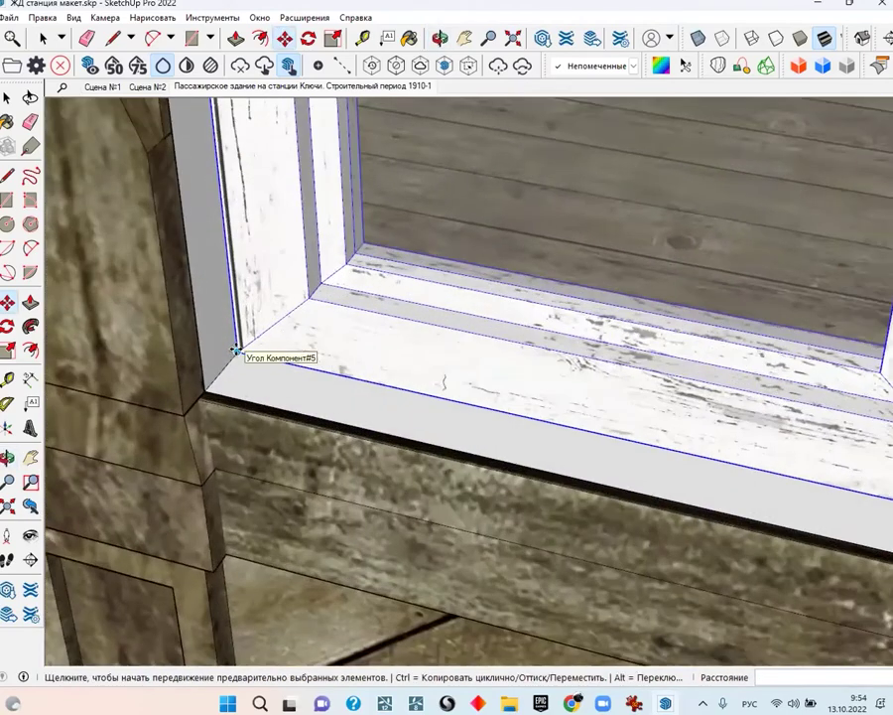
click(237, 350)
scroll(236, 350, down, 2)
scroll(282, 379, down, 3)
scroll(280, 379, down, 3)
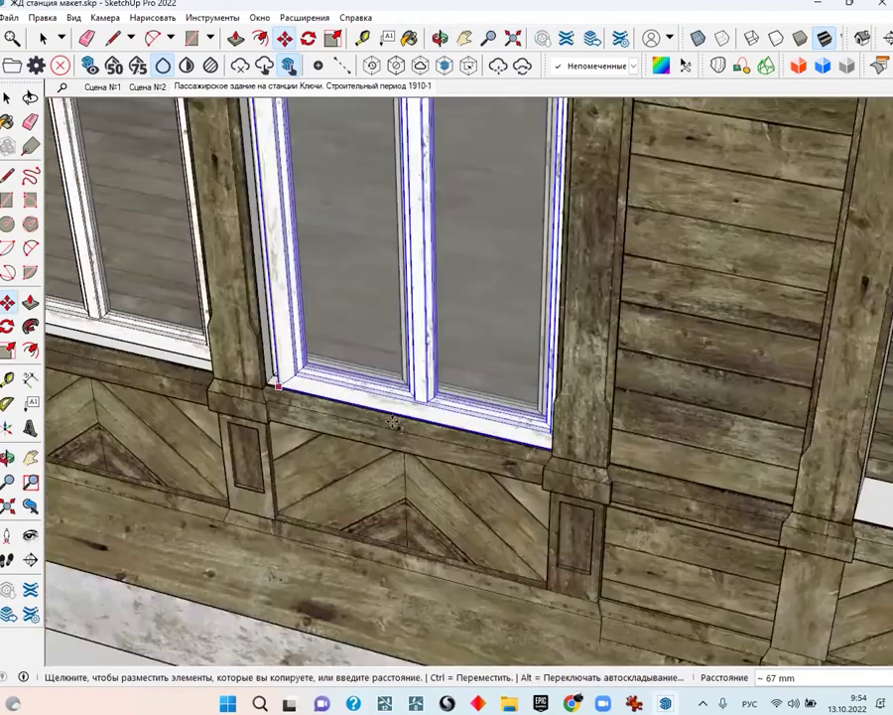
scroll(452, 415, down, 2)
scroll(452, 415, up, 4)
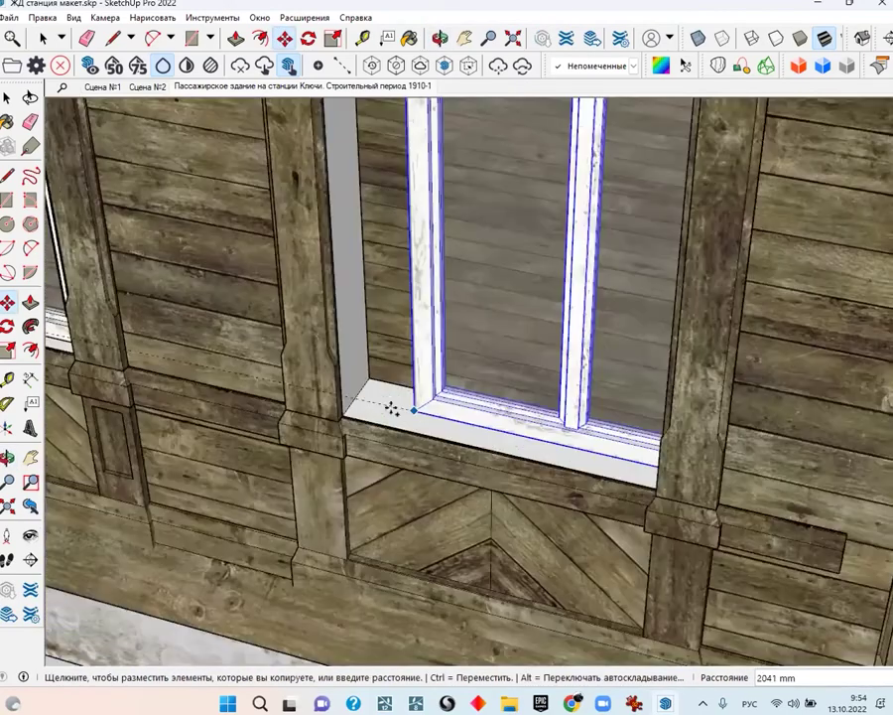
scroll(322, 407, up, 2)
click(309, 408)
scroll(308, 408, down, 3)
scroll(328, 437, down, 3)
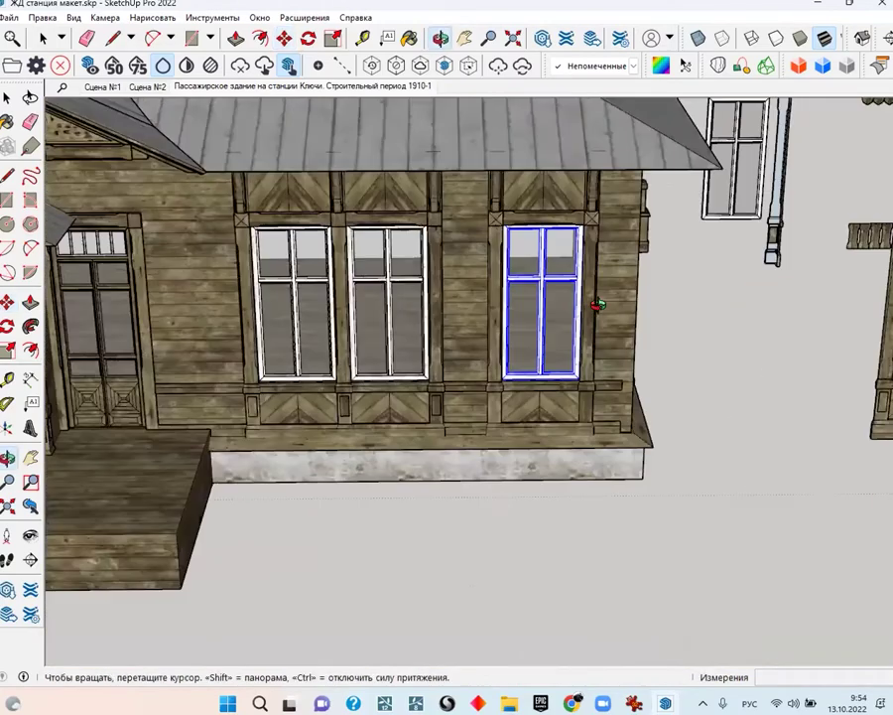
key(space)
Select a loose carved post on the building's left side and zoom in on it
middle_drag(334, 451, 305, 329)
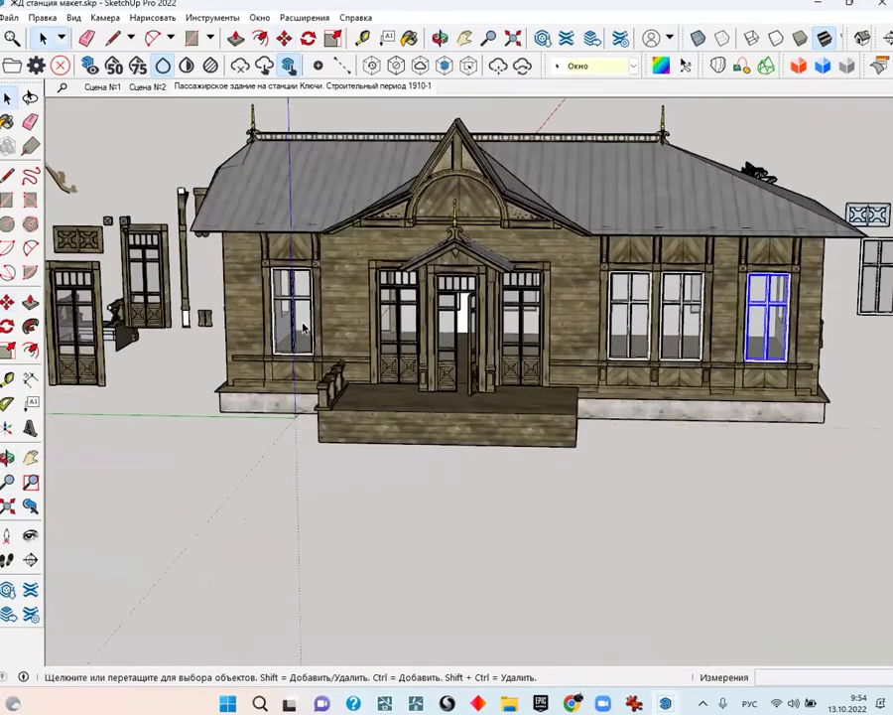
mouse_move(404, 390)
middle_down()
mouse_move(435, 367)
mouse_move(445, 409)
mouse_move(99, 372)
middle_up()
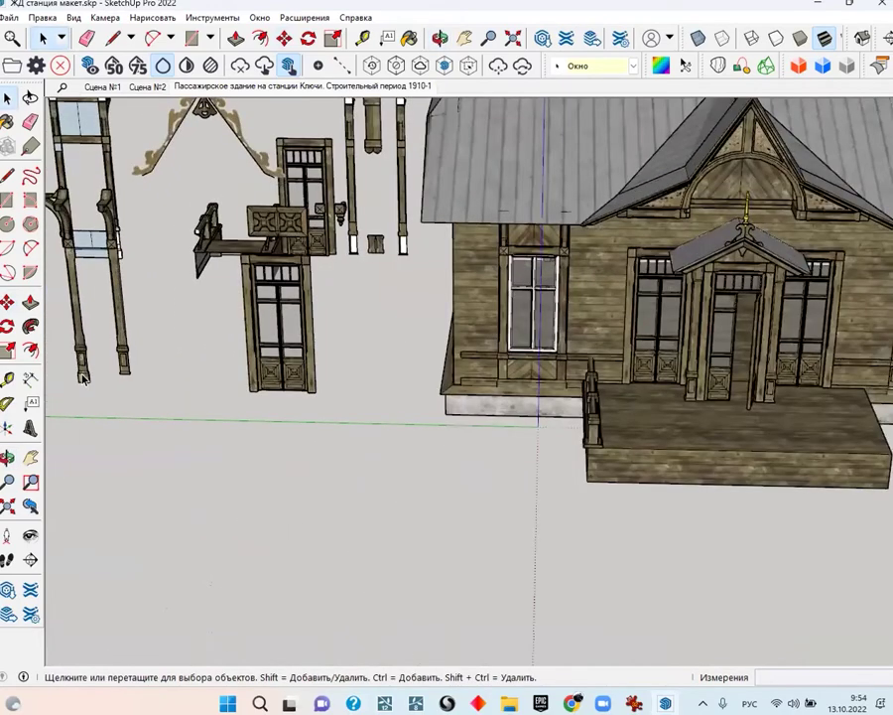
click(101, 370)
middle_drag(269, 400, 196, 408)
scroll(177, 426, up, 5)
scroll(177, 427, up, 2)
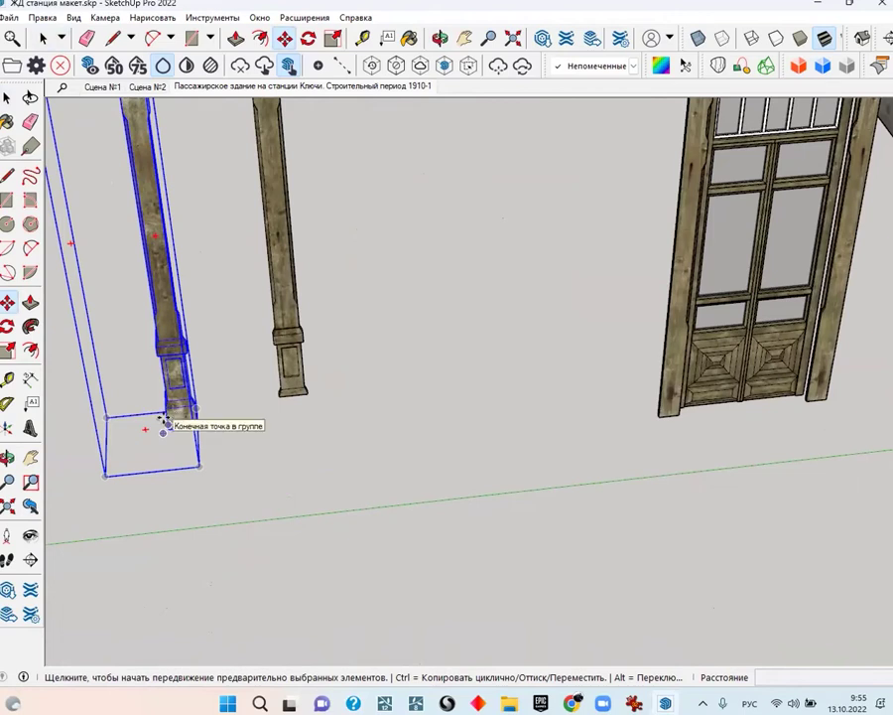
Nudge the carved corner column 73 mm toward the plank wall with Move
scroll(164, 422, down, 3)
scroll(226, 437, down, 3)
scroll(220, 429, up, 1)
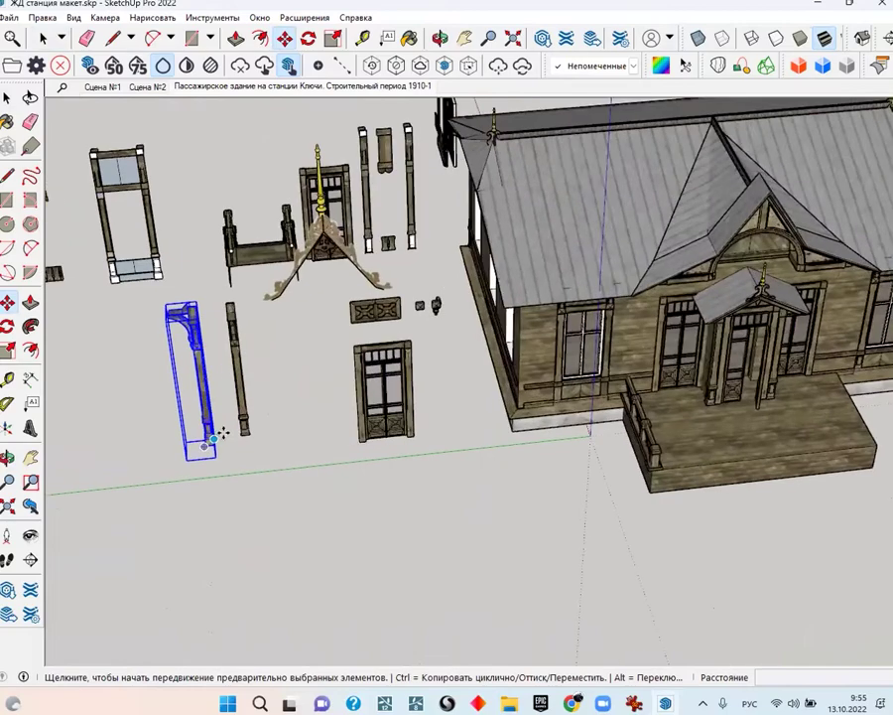
scroll(219, 429, up, 4)
scroll(182, 429, down, 4)
middle_drag(494, 417, 397, 367)
scroll(351, 492, up, 2)
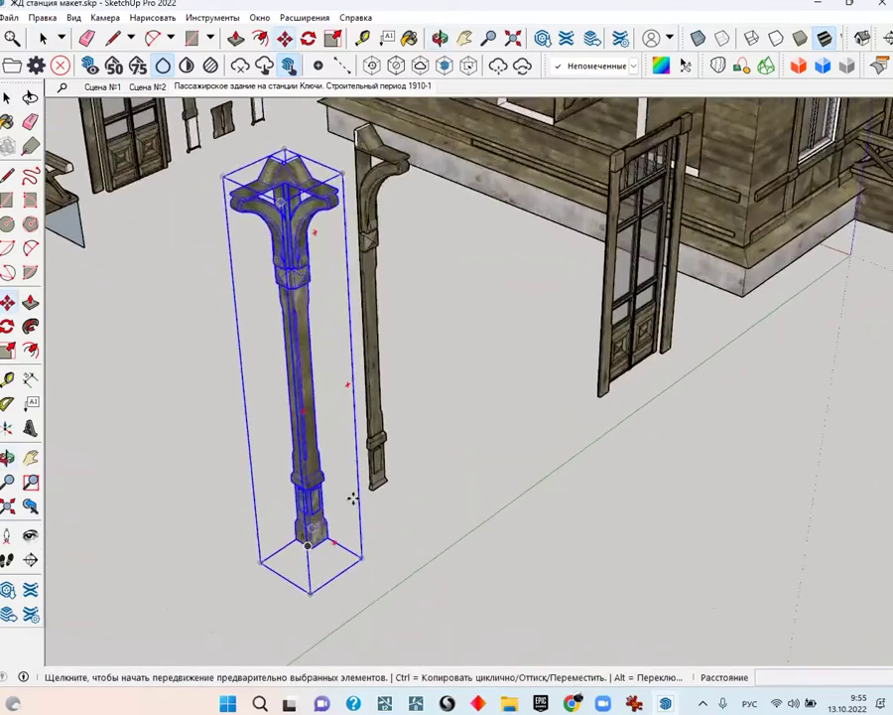
scroll(111, 480, up, 3)
scroll(111, 481, up, 2)
click(98, 445)
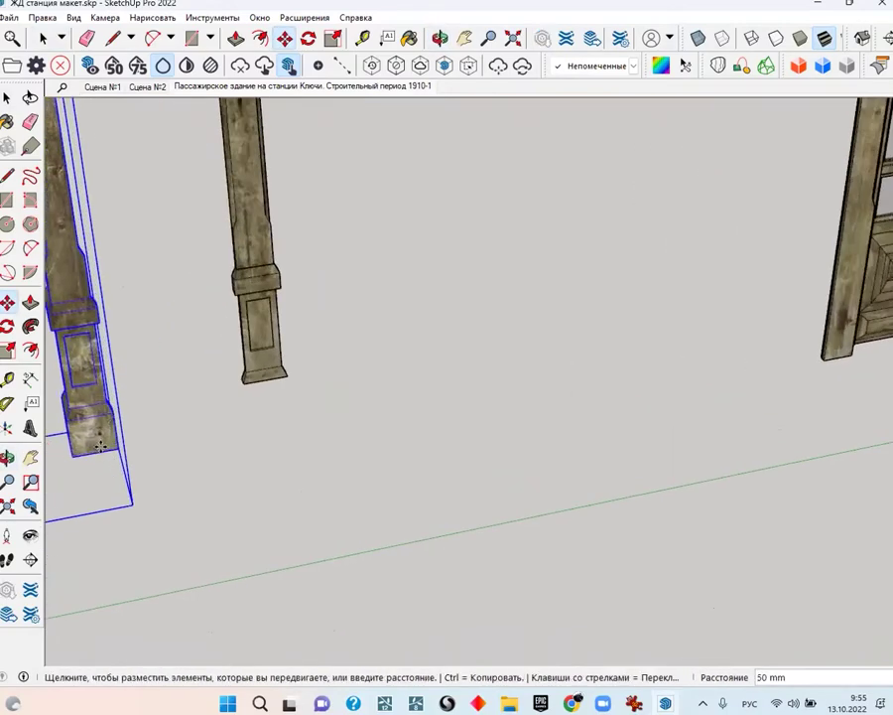
scroll(159, 421, down, 2)
scroll(159, 421, down, 2)
scroll(555, 357, down, 2)
scroll(576, 358, up, 2)
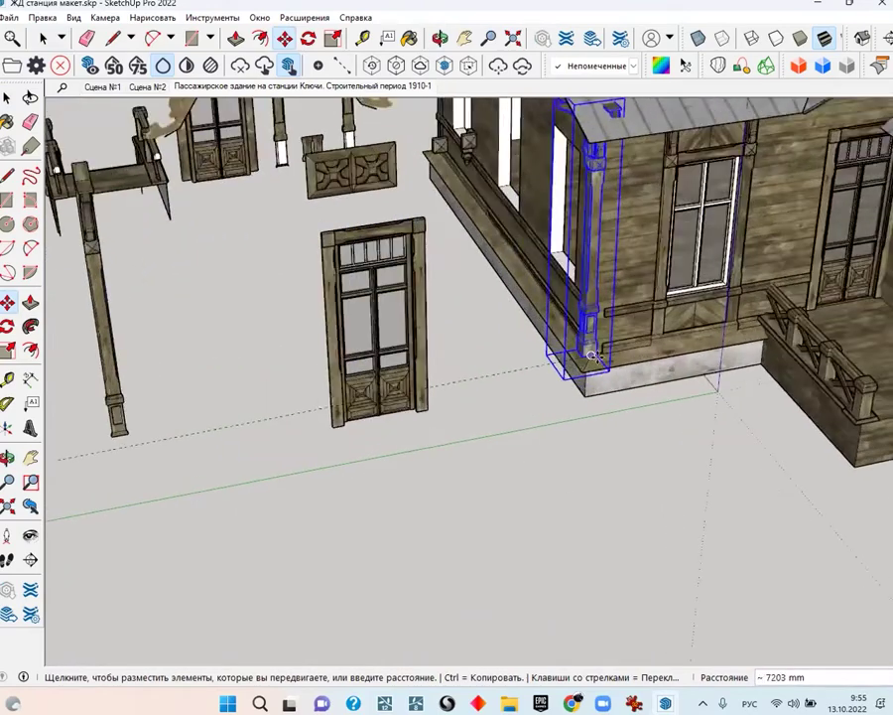
scroll(595, 357, up, 2)
scroll(596, 357, up, 2)
scroll(599, 360, up, 2)
mouse_move(604, 354)
middle_down()
mouse_move(665, 409)
mouse_move(678, 378)
mouse_move(514, 375)
middle_up()
scroll(520, 371, up, 2)
click(522, 371)
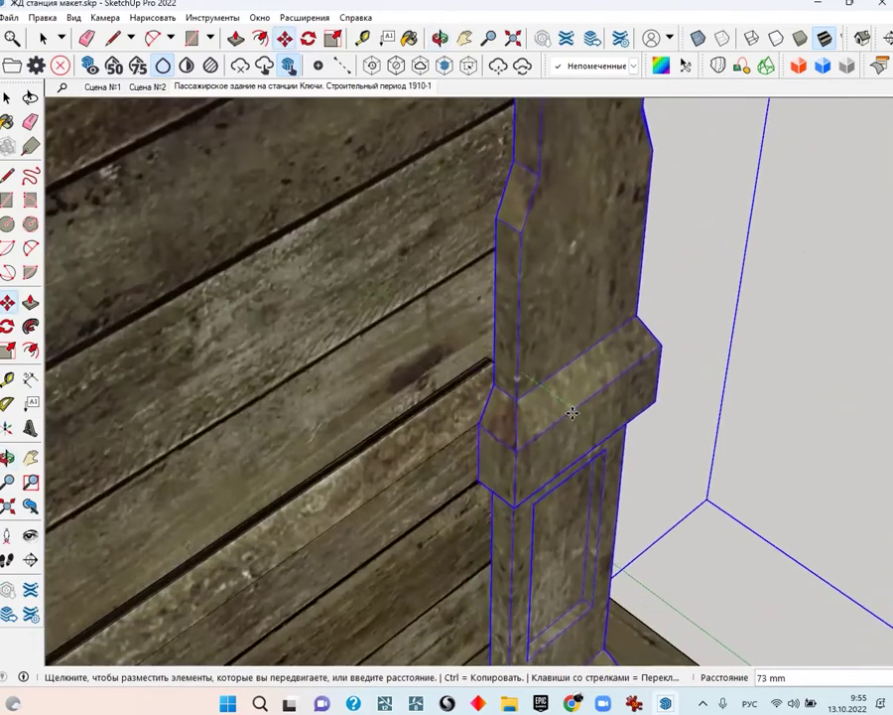
click(553, 372)
Shift the column a further 38 mm and 24 mm until it sits flush, then check the fit
click(499, 296)
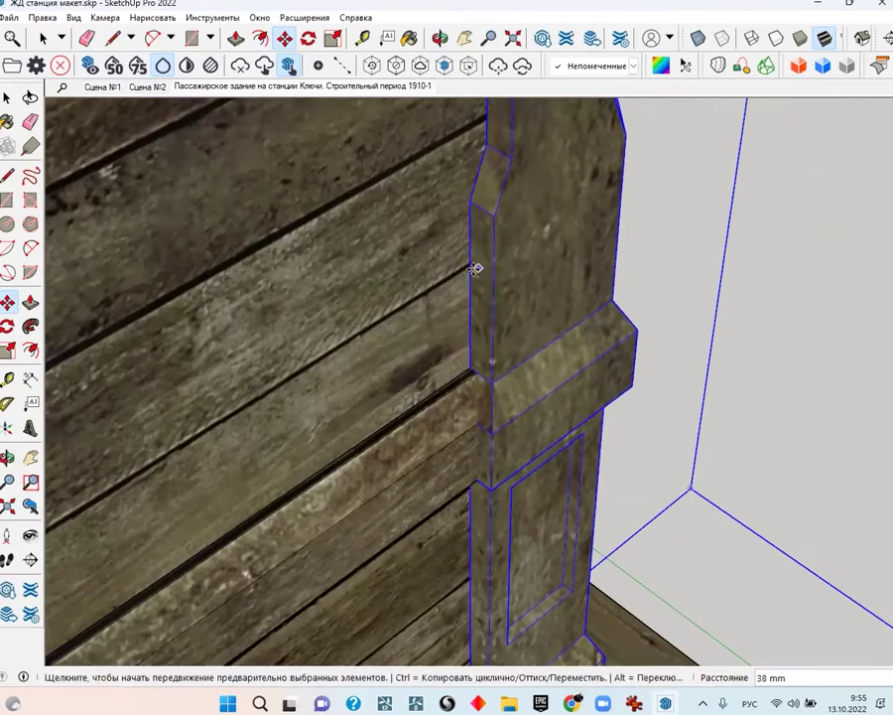
click(486, 282)
mouse_move(487, 282)
middle_down()
mouse_move(655, 288)
mouse_move(308, 309)
mouse_move(536, 468)
mouse_move(305, 327)
mouse_move(152, 387)
mouse_move(291, 333)
mouse_move(594, 365)
mouse_move(328, 303)
mouse_move(647, 240)
mouse_move(538, 393)
mouse_move(398, 374)
middle_up()
click(643, 282)
click(612, 276)
mouse_move(207, 281)
middle_down()
mouse_move(183, 344)
mouse_move(156, 359)
mouse_move(180, 484)
mouse_move(265, 430)
mouse_move(304, 517)
mouse_move(403, 321)
middle_up()
scroll(301, 484, down, 3)
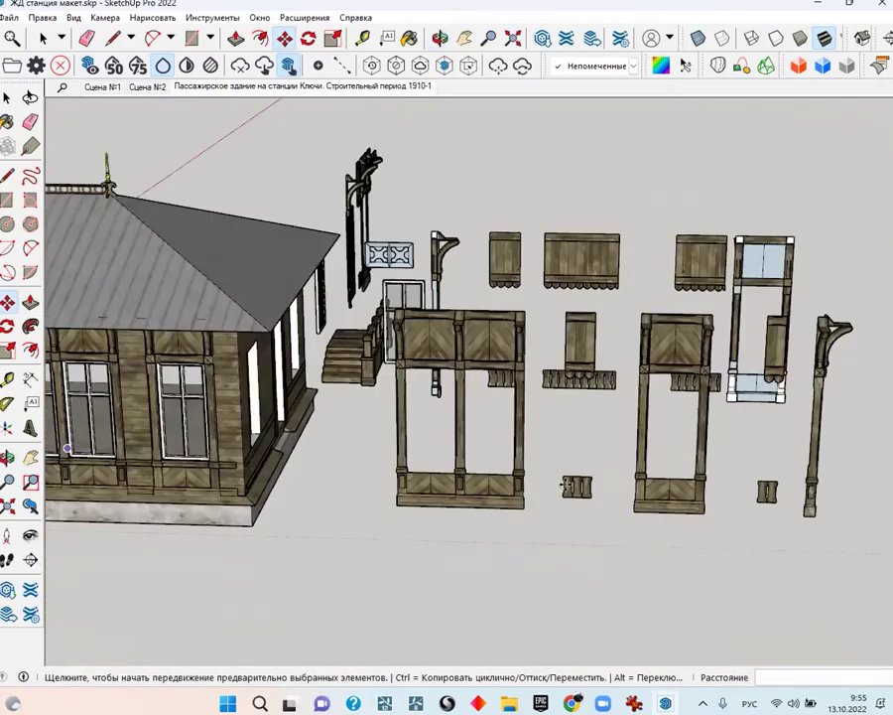
Carry the loose bracketed post over to the building's right corner under the roof eave
key(space)
scroll(403, 321, up, 2)
click(698, 484)
scroll(685, 506, up, 2)
scroll(695, 531, up, 2)
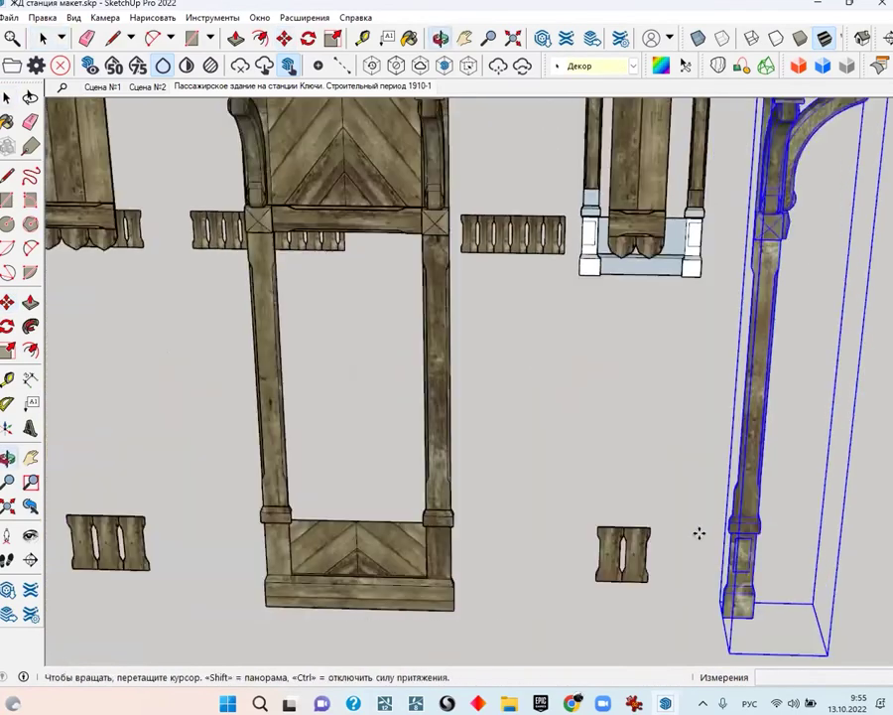
key(m)
click(734, 537)
middle_drag(454, 530, 734, 520)
scroll(328, 496, up, 2)
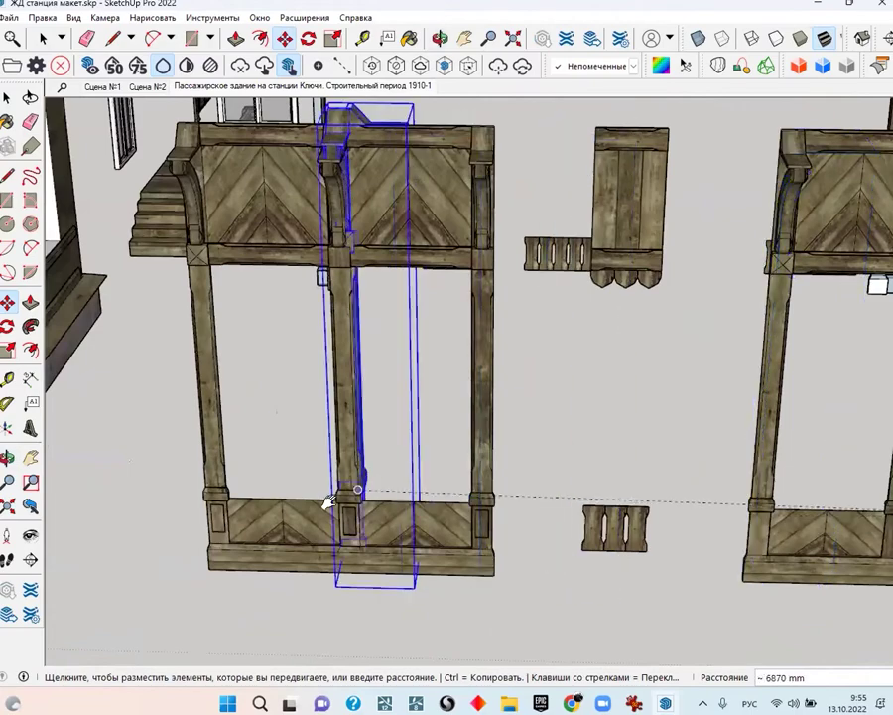
middle_drag(328, 496, 505, 489)
scroll(320, 484, up, 3)
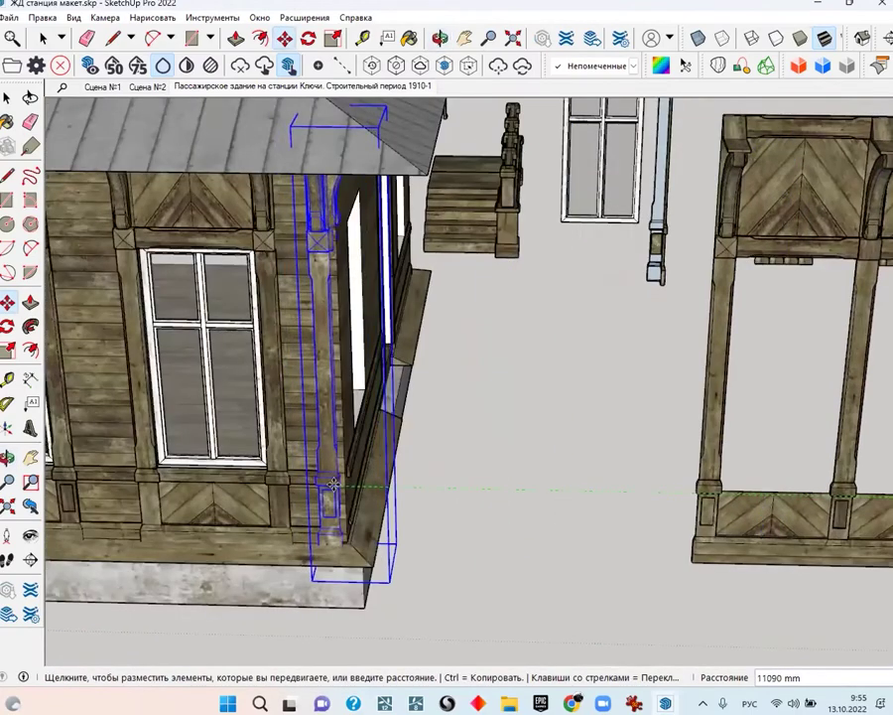
click(334, 483)
Re-move the post slightly so it sits against the wall, then view the whole facade
scroll(361, 595, up, 3)
scroll(199, 442, up, 2)
mouse_move(199, 442)
middle_down()
mouse_move(665, 468)
mouse_move(532, 473)
middle_up()
scroll(593, 477, up, 2)
click(590, 474)
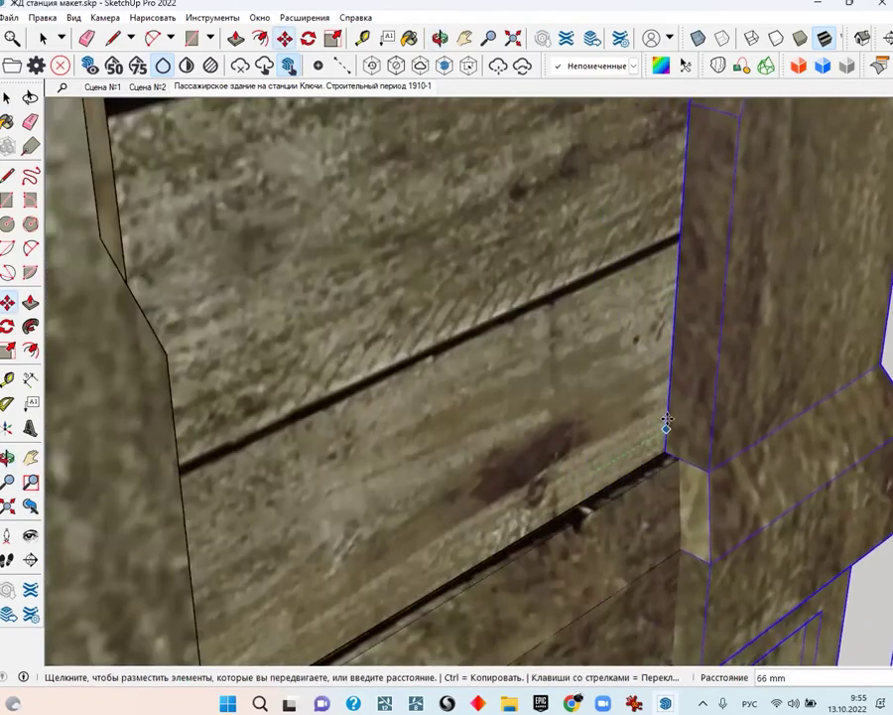
mouse_move(744, 377)
middle_down()
mouse_move(160, 398)
mouse_move(389, 481)
mouse_move(254, 461)
middle_up()
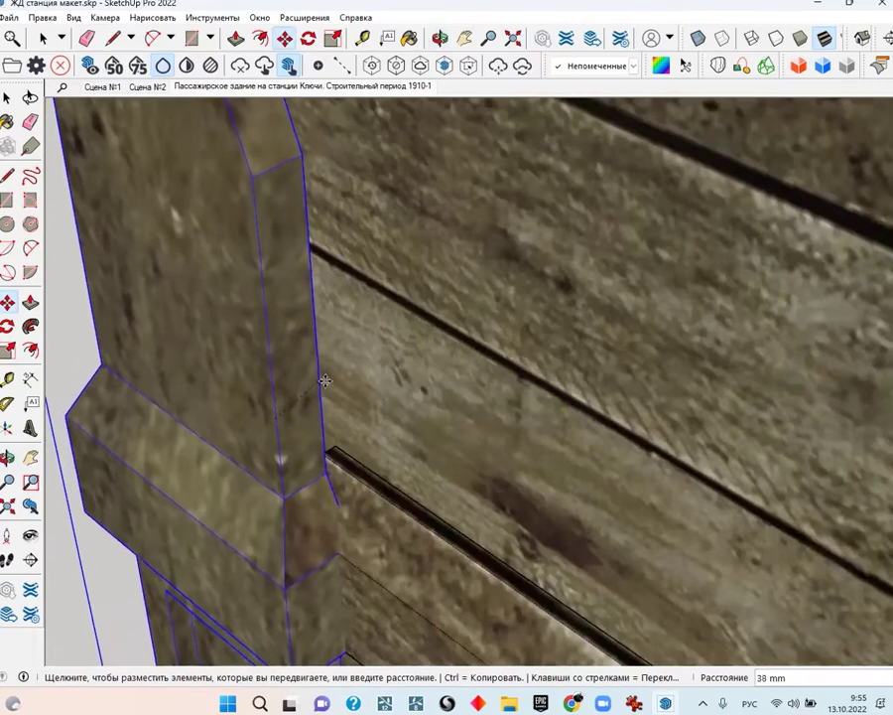
click(358, 370)
middle_drag(359, 370, 469, 427)
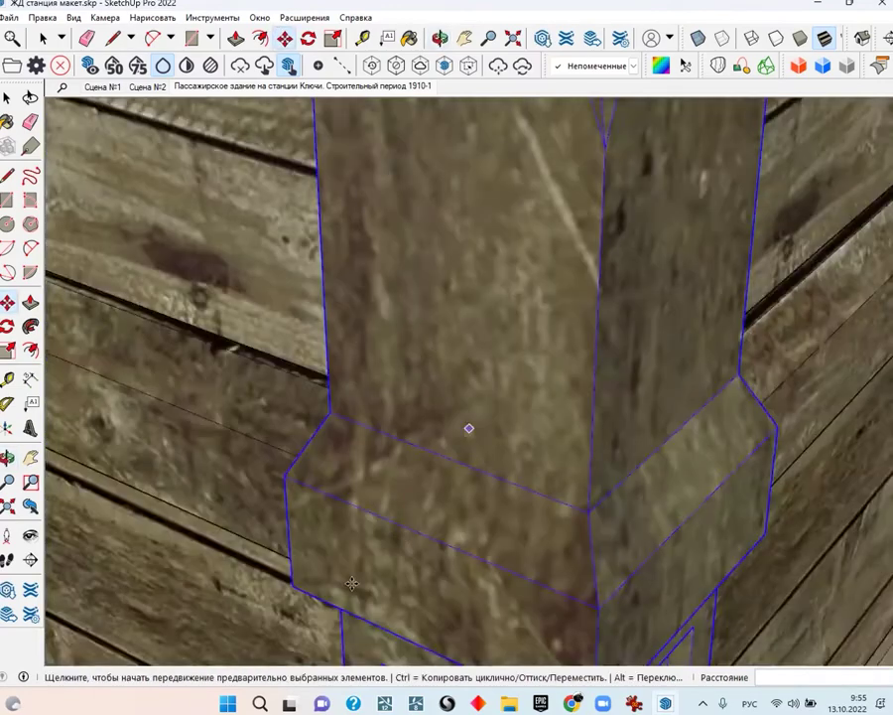
scroll(469, 426, down, 3)
scroll(634, 427, down, 3)
scroll(635, 427, down, 3)
middle_drag(640, 421, 532, 449)
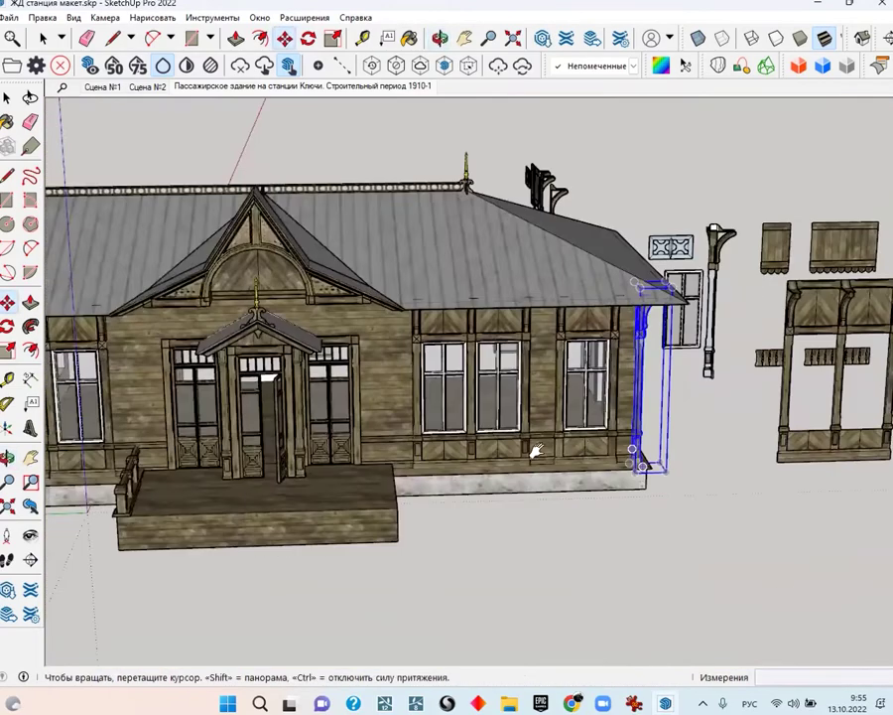
scroll(683, 407, up, 2)
mouse_move(683, 407)
middle_down()
mouse_move(447, 427)
mouse_move(770, 324)
middle_up()
Turn on the Чертеж tag and compare the window and corner post against the drawing
key(b)
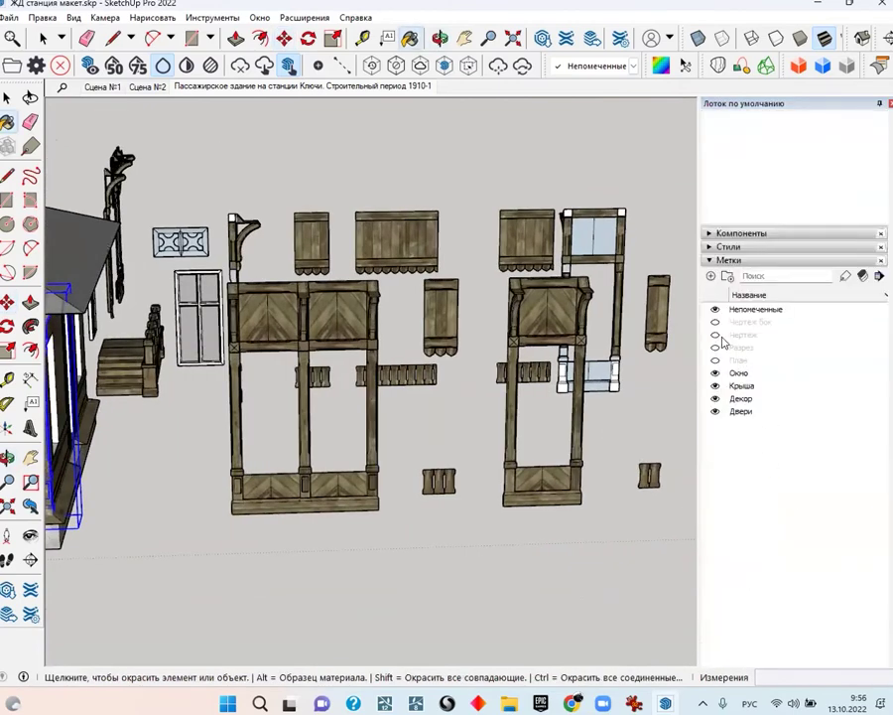
click(722, 337)
scroll(397, 347, down, 3)
middle_drag(397, 347, 327, 377)
scroll(309, 382, up, 3)
scroll(310, 382, up, 2)
scroll(310, 382, down, 2)
scroll(312, 370, down, 2)
scroll(186, 364, up, 3)
scroll(393, 337, up, 2)
middle_drag(387, 342, 247, 291)
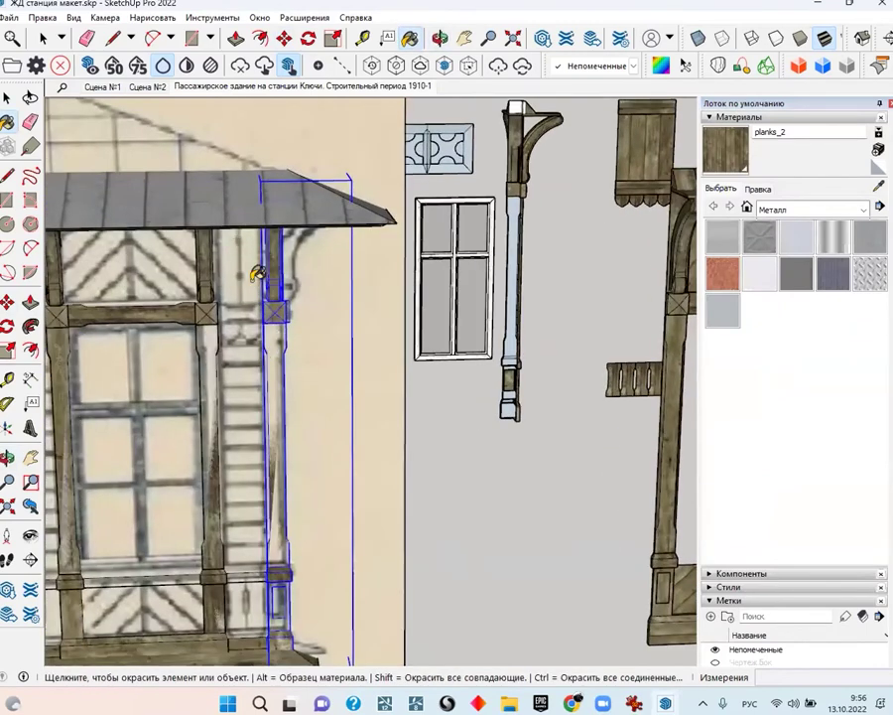
Orbit around the building against the drawing and pan across the row of loose wooden parts
middle_drag(230, 622, 316, 323)
scroll(338, 480, down, 3)
mouse_move(218, 488)
middle_down()
mouse_move(536, 426)
mouse_move(536, 532)
middle_up()
shift+middle_drag(549, 395, 446, 384)
key(space)
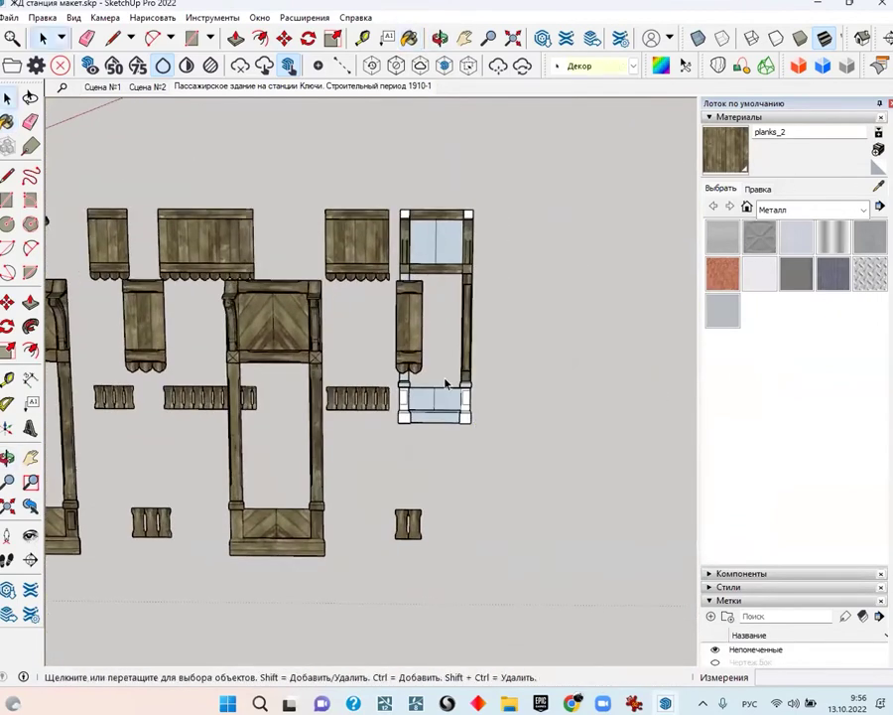
scroll(794, 611, down, 3)
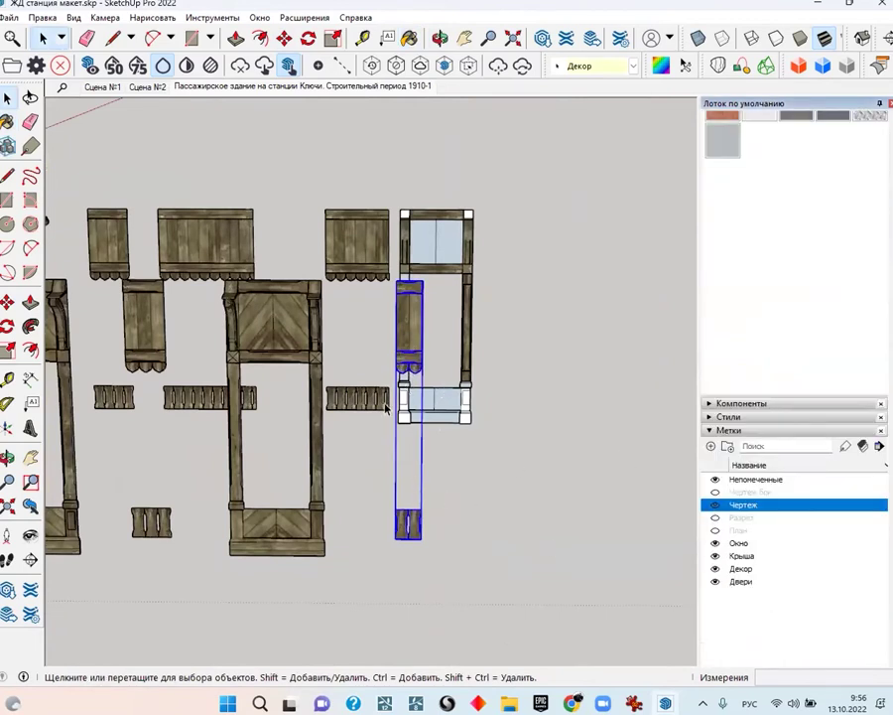
Start a Ctrl-copy move of the plank wall panel and look along the building wall
scroll(402, 367, up, 3)
scroll(417, 319, up, 3)
scroll(429, 330, up, 2)
key(m)
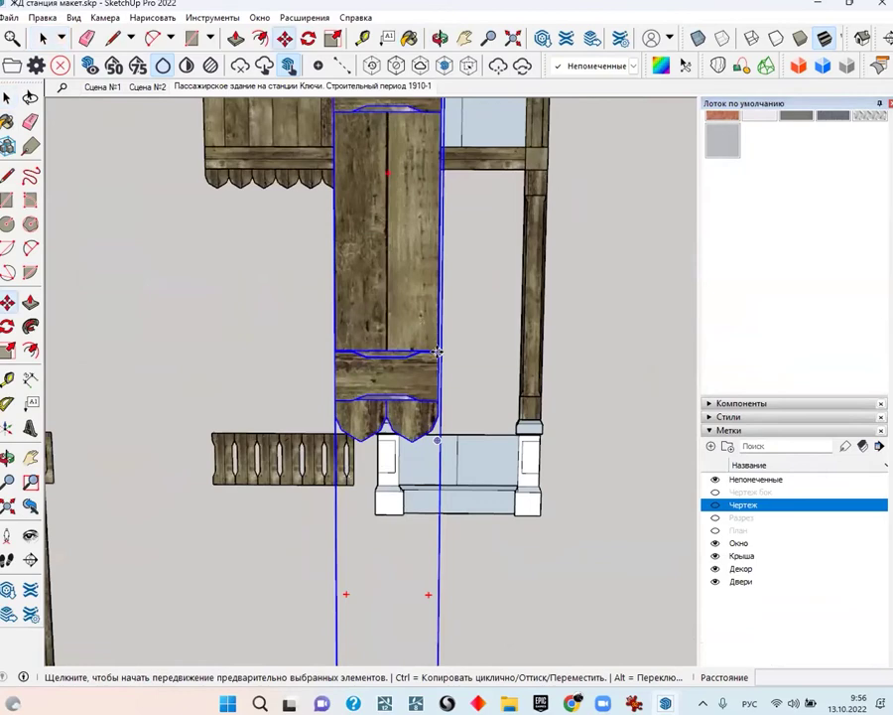
key(ctrl)
click(438, 354)
scroll(372, 342, down, 5)
middle_drag(372, 341, 437, 353)
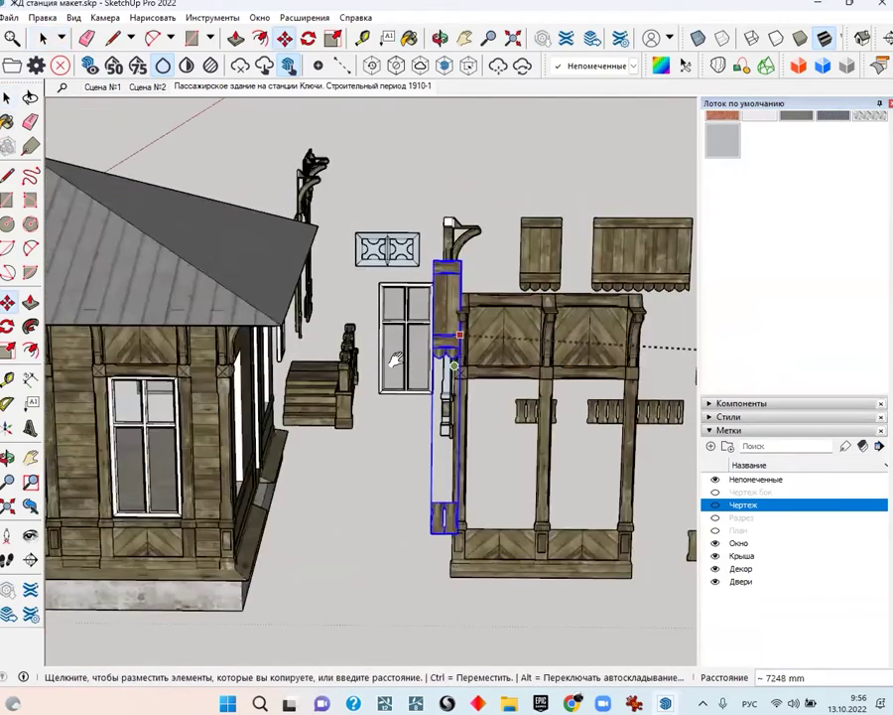
scroll(444, 400, up, 3)
scroll(444, 401, up, 2)
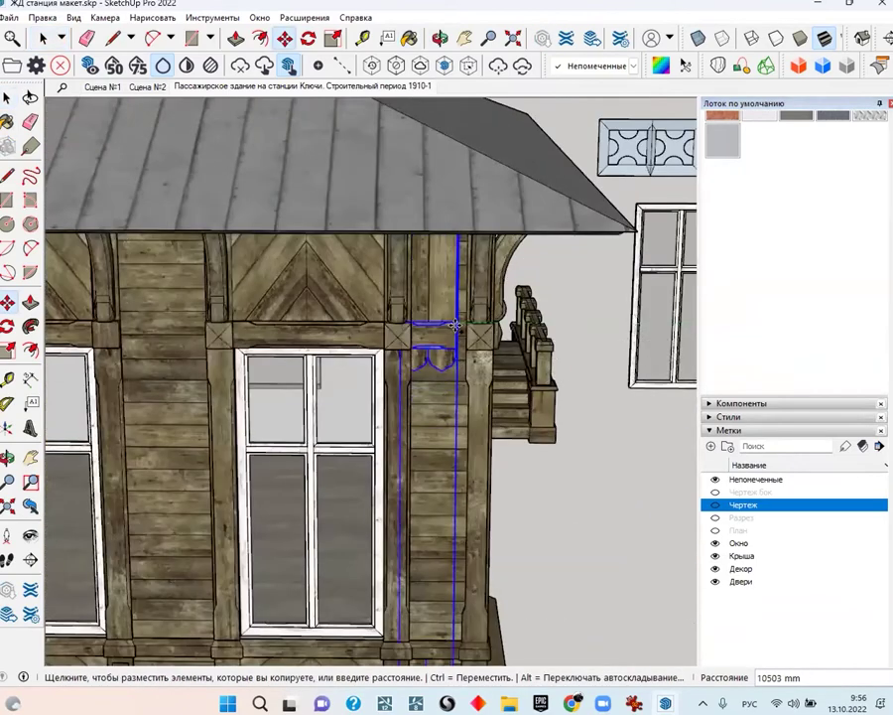
scroll(458, 320, up, 2)
scroll(457, 387, up, 2)
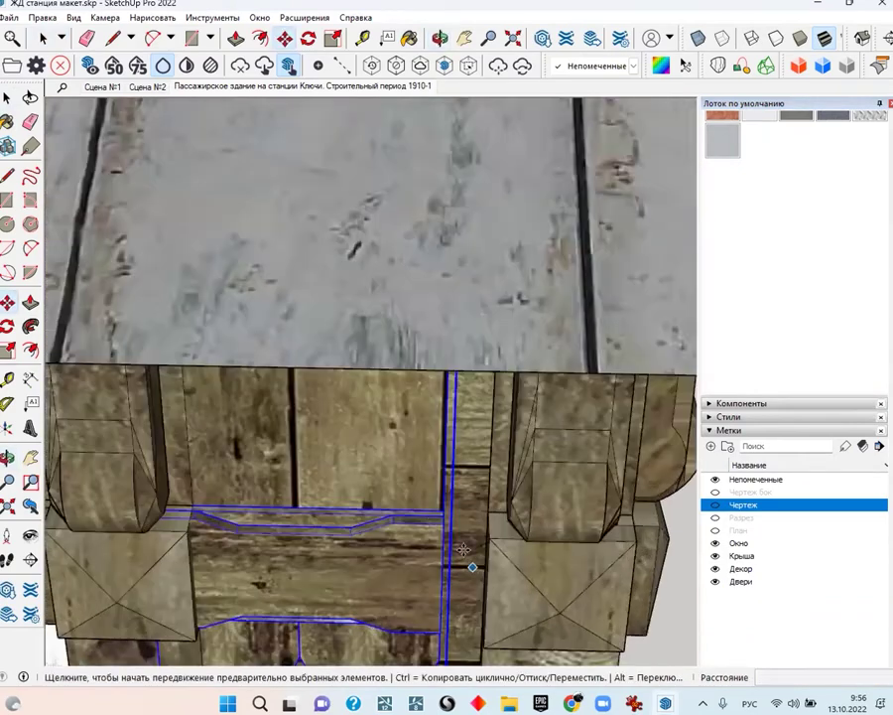
scroll(431, 508, up, 2)
middle_drag(446, 498, 466, 496)
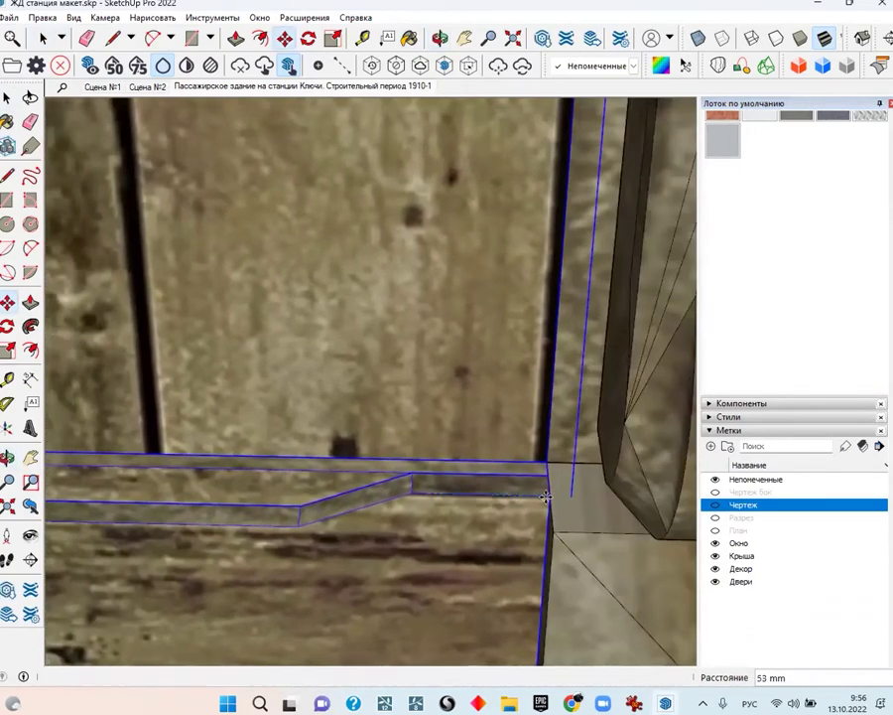
scroll(429, 471, down, 2)
scroll(429, 471, down, 3)
scroll(437, 436, down, 3)
scroll(397, 407, down, 2)
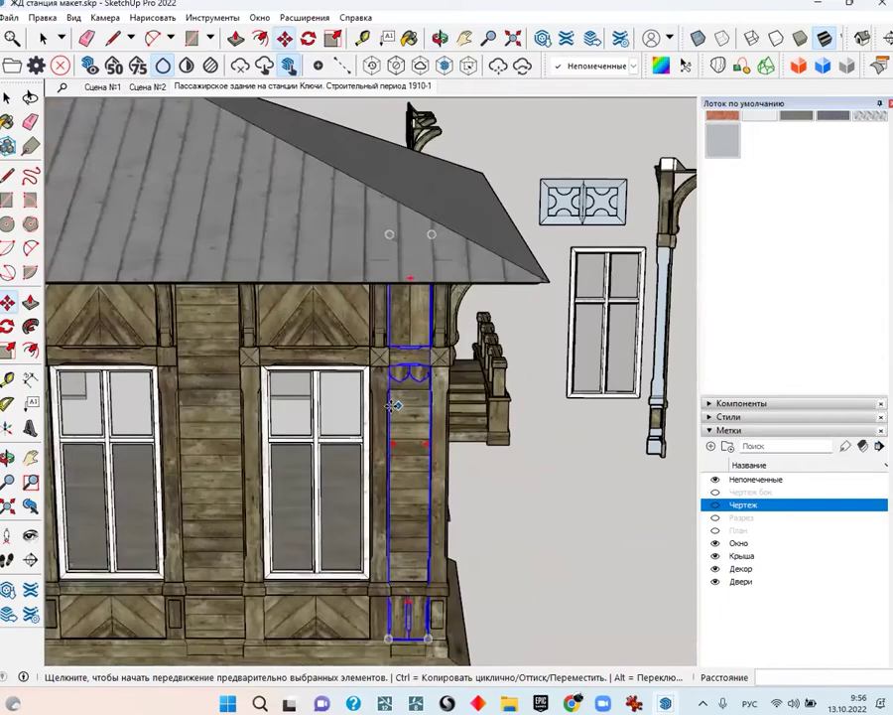
scroll(397, 407, down, 2)
middle_drag(397, 407, 364, 409)
Reselect the scalloped plank panel and bring a moved copy to the wall beside the window
click(365, 373)
scroll(363, 373, up, 2)
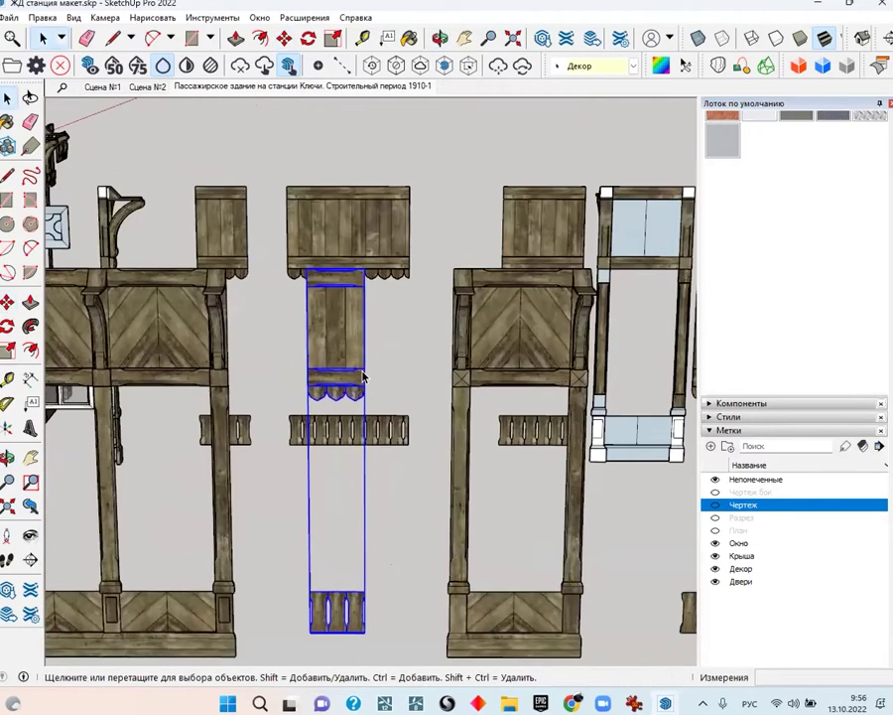
key(m)
scroll(363, 374, up, 2)
scroll(363, 368, up, 2)
scroll(364, 368, up, 2)
middle_drag(361, 586, 364, 365)
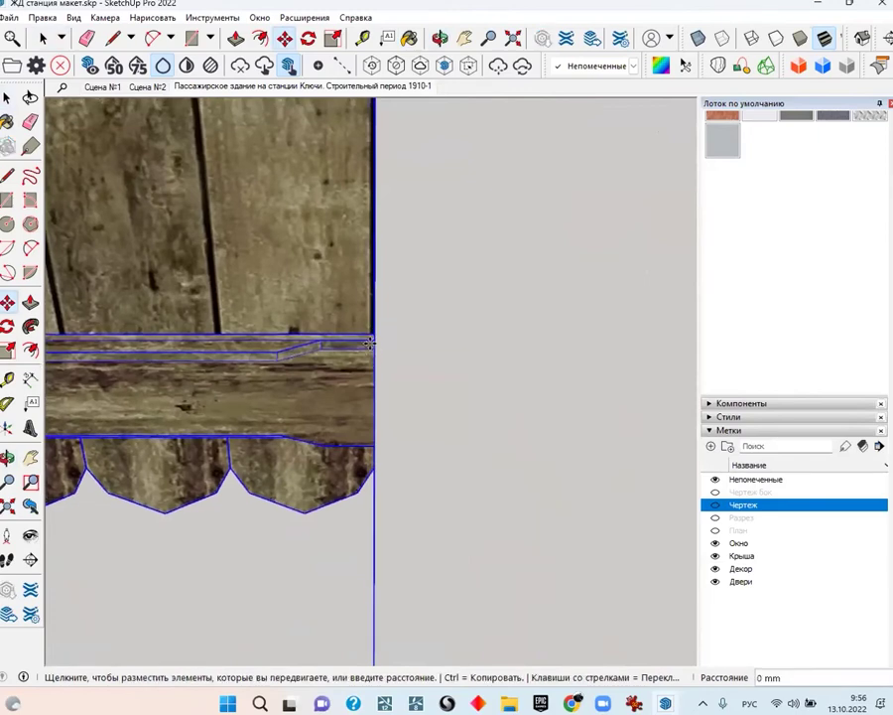
scroll(369, 343, down, 2)
scroll(321, 349, down, 3)
scroll(276, 369, down, 3)
scroll(376, 338, up, 3)
mouse_move(638, 359)
middle_down()
mouse_move(376, 338)
mouse_move(359, 368)
middle_up()
scroll(307, 343, up, 2)
scroll(315, 314, up, 2)
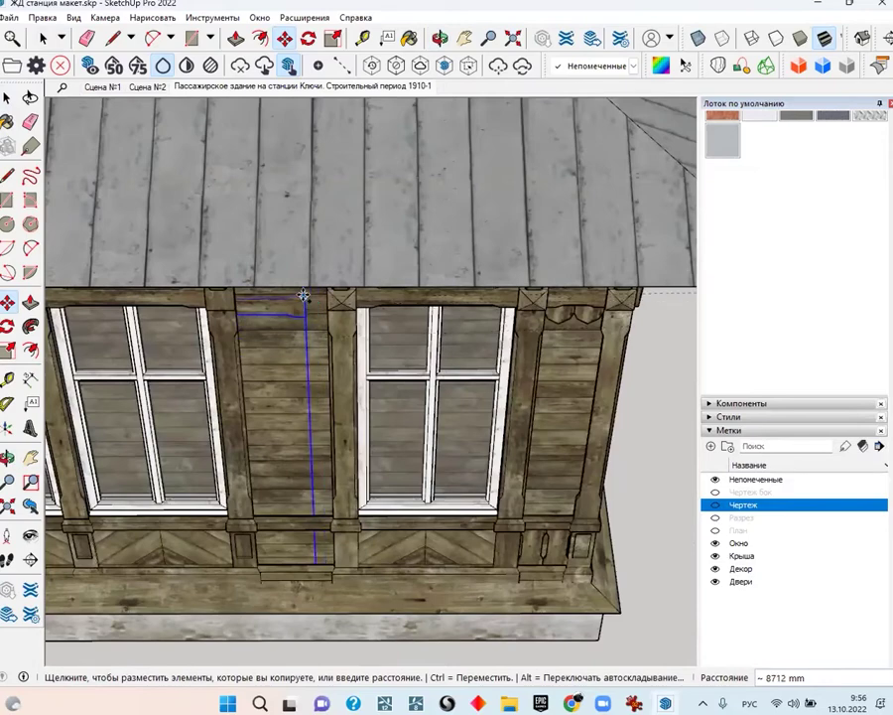
scroll(304, 295, up, 3)
Orbit up to the gable, then left to the wing and porch to check the panel's placement
middle_drag(318, 253, 313, 242)
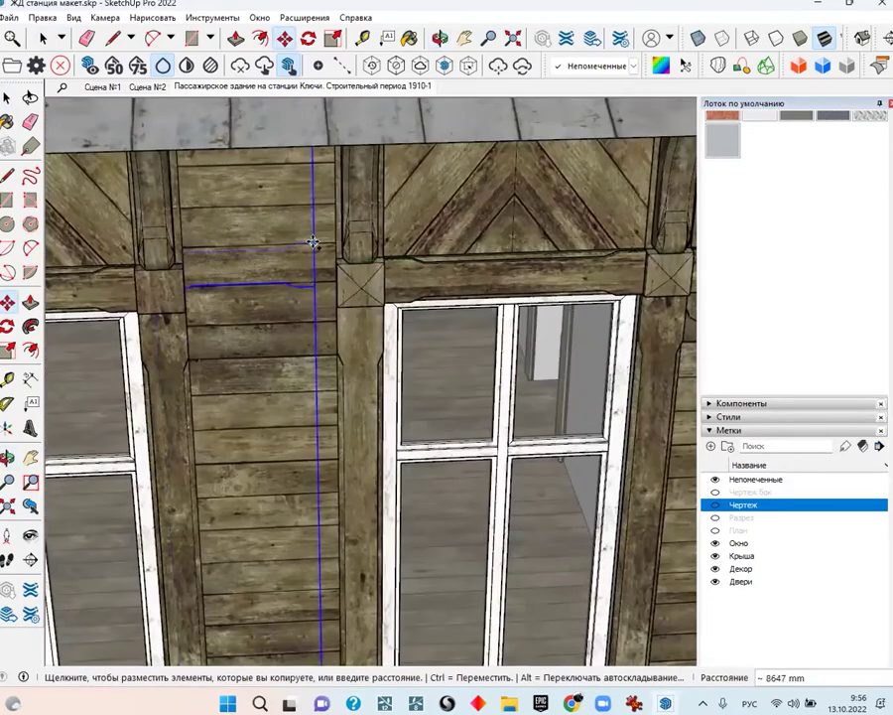
scroll(315, 262, up, 2)
scroll(328, 259, up, 2)
scroll(362, 254, up, 1)
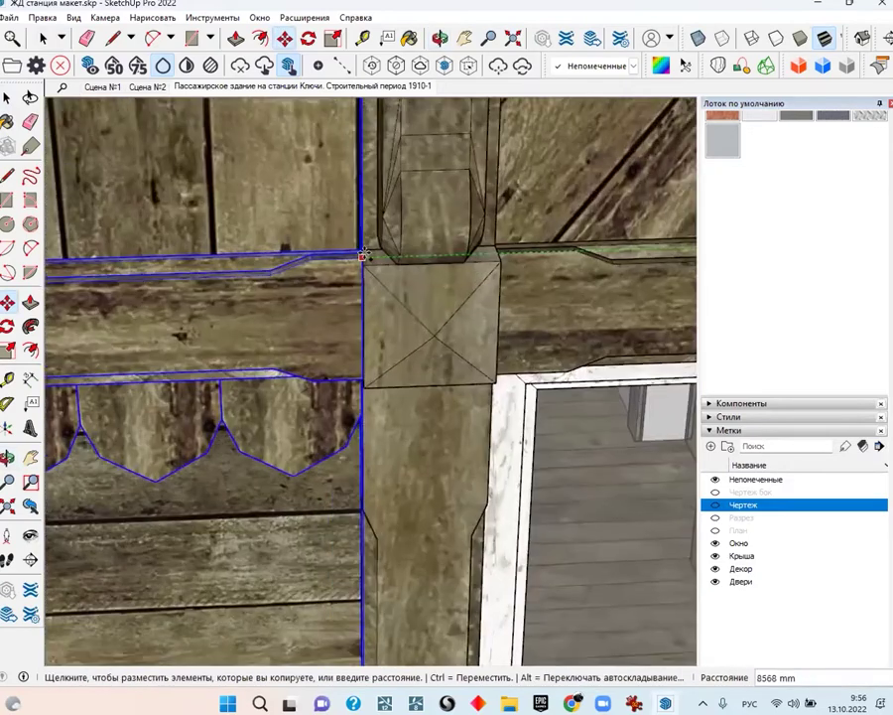
scroll(356, 256, down, 1)
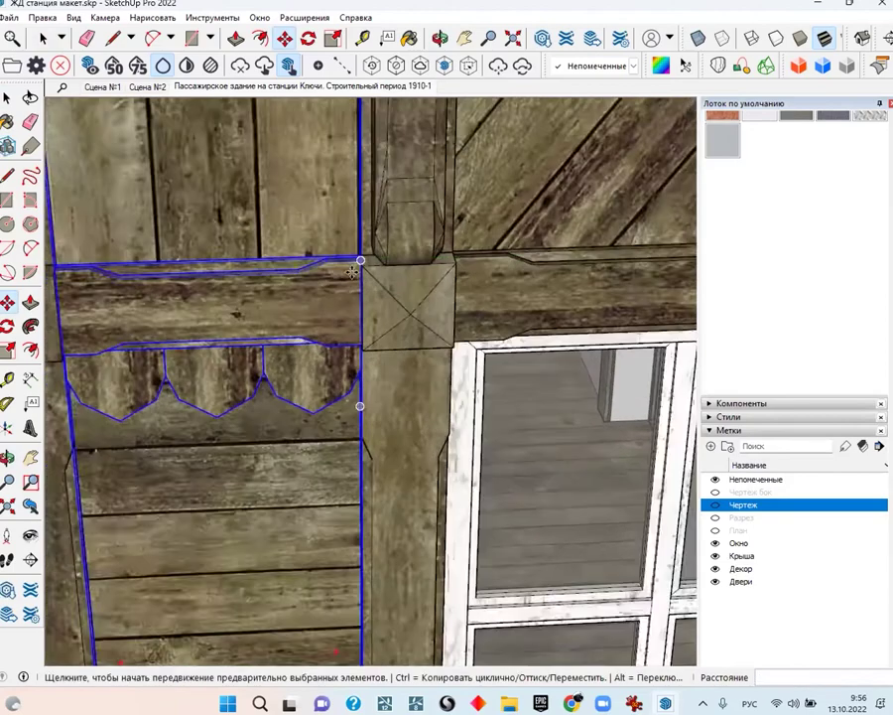
scroll(358, 278, down, 2)
scroll(372, 302, down, 2)
mouse_move(387, 302)
middle_down()
mouse_move(383, 335)
mouse_move(301, 328)
mouse_move(260, 377)
middle_up()
scroll(354, 347, down, 3)
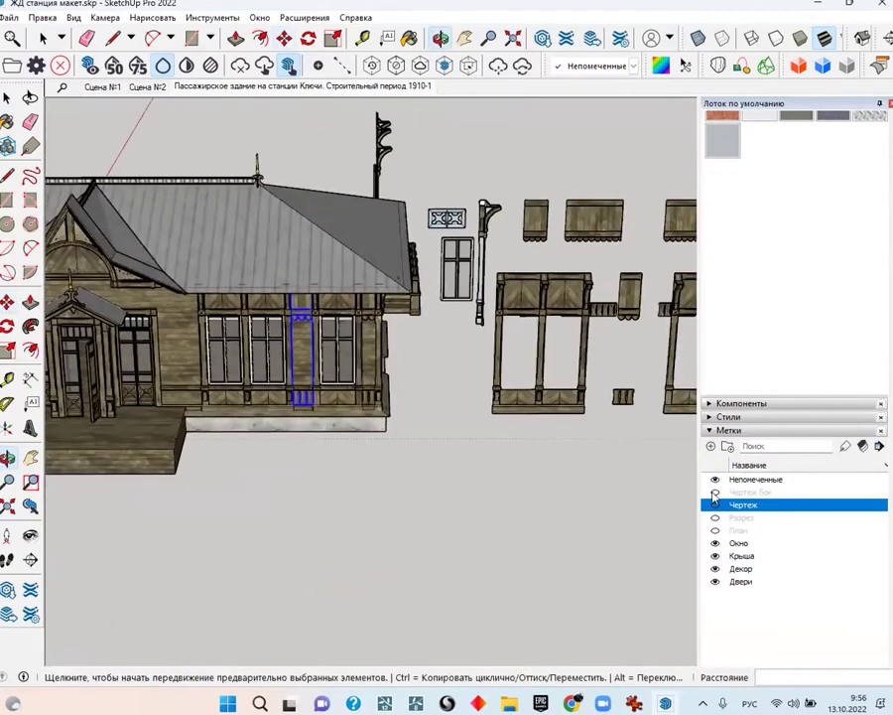
scroll(256, 348, up, 3)
scroll(243, 268, up, 3)
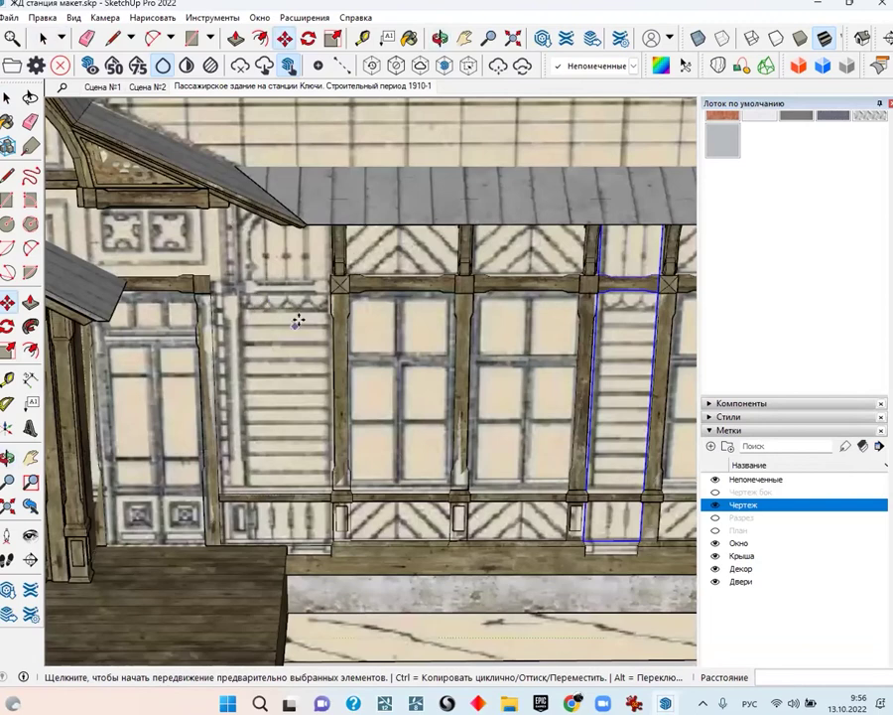
scroll(474, 360, down, 3)
Copy the scalloped-trim wall panel from the loose parts onto the wall beside the porch
mouse_move(359, 303)
middle_down()
mouse_move(427, 440)
mouse_move(278, 433)
middle_up()
mouse_move(348, 428)
middle_down()
mouse_move(355, 315)
mouse_move(397, 429)
middle_up()
scroll(355, 316, up, 3)
scroll(237, 373, up, 3)
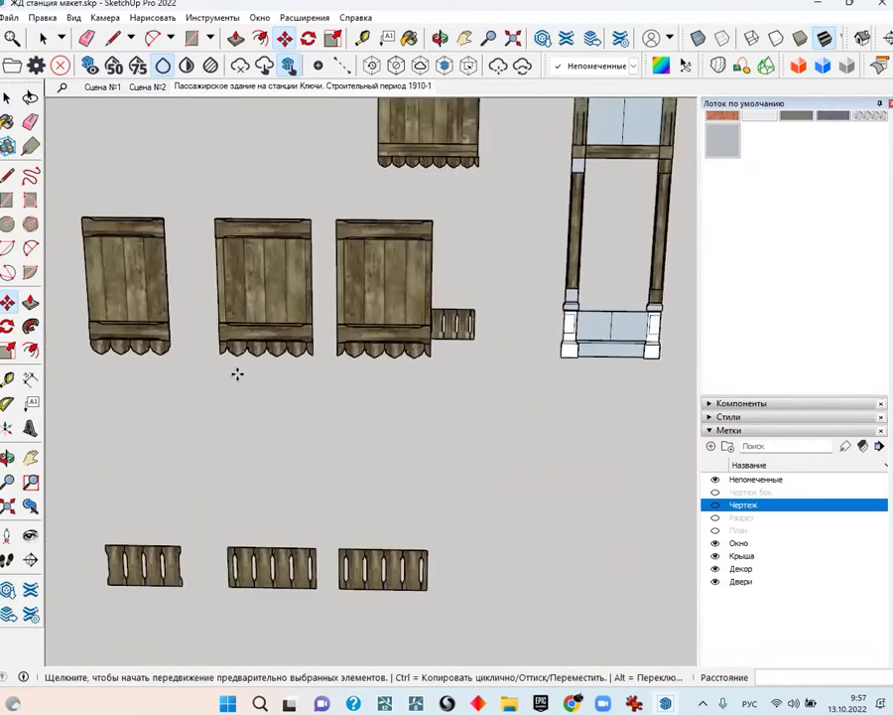
key(ctrl)
click(159, 331)
scroll(298, 317, down, 3)
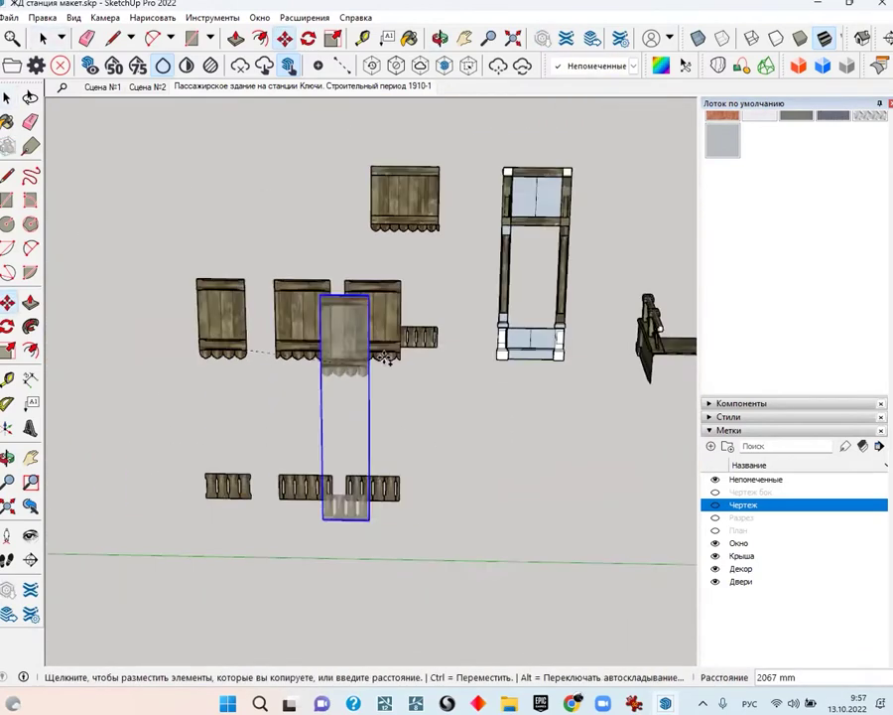
middle_drag(297, 318, 99, 371)
scroll(278, 336, up, 3)
scroll(328, 329, up, 1)
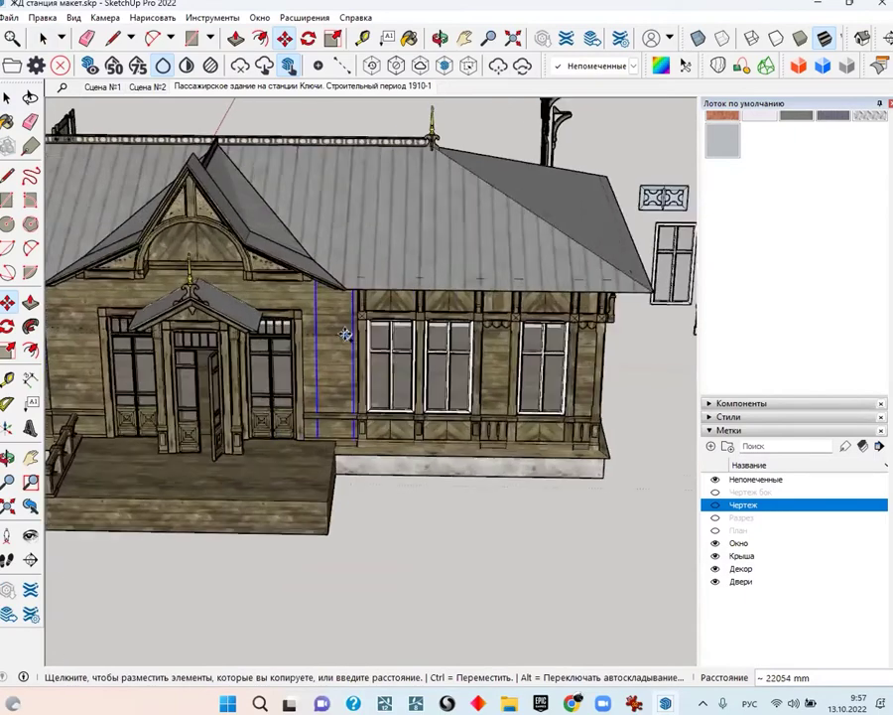
scroll(344, 320, up, 1)
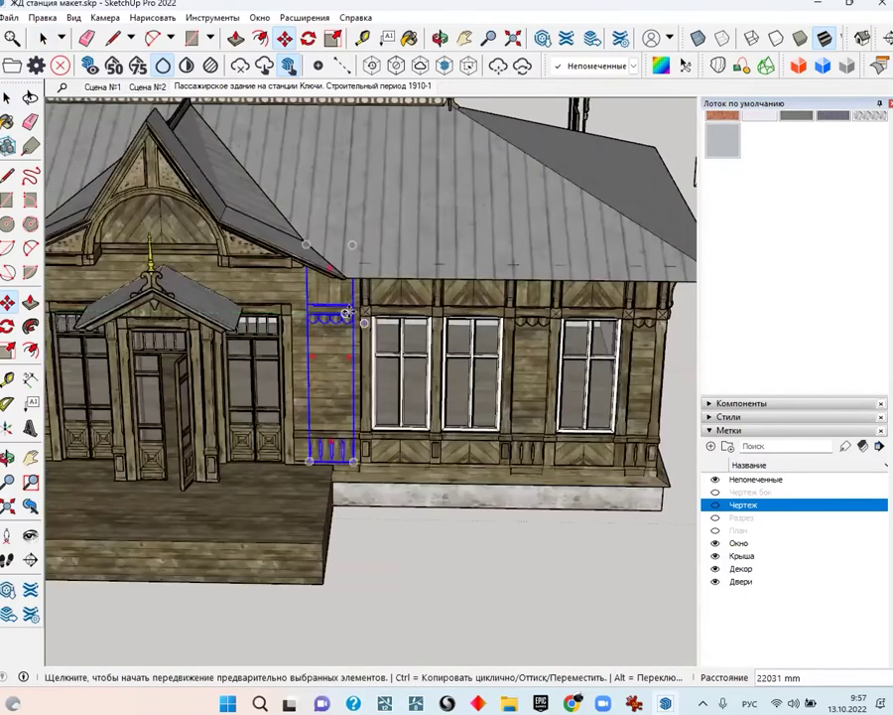
scroll(347, 314, up, 2)
scroll(405, 373, up, 2)
scroll(339, 373, up, 1)
scroll(324, 316, up, 2)
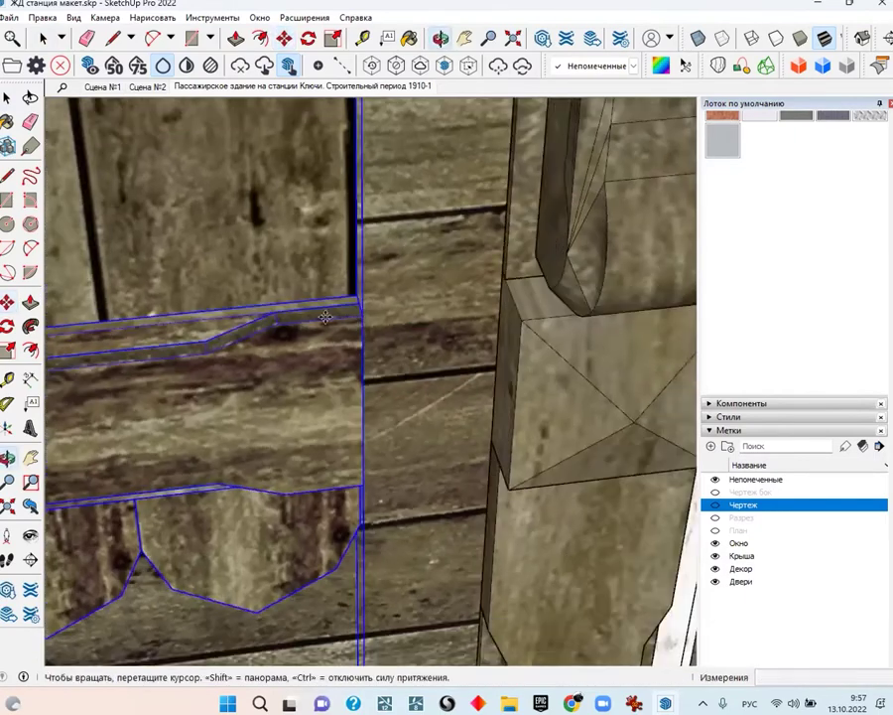
Shift the panel copy 109 mm so it sits flush against the corner post
click(359, 308)
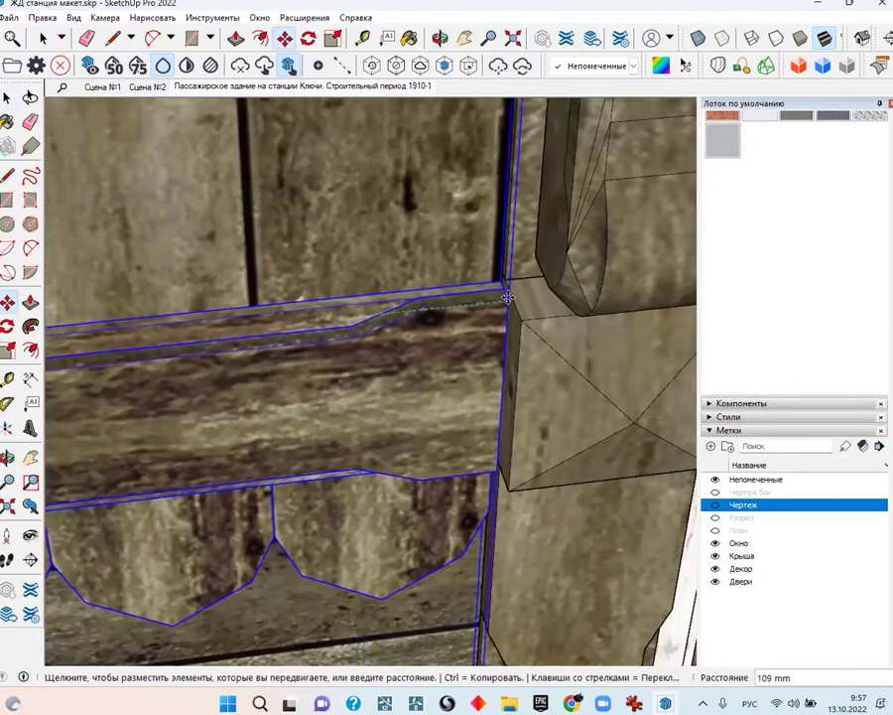
click(509, 296)
scroll(493, 322, down, 1)
scroll(484, 321, down, 1)
scroll(484, 370, down, 1)
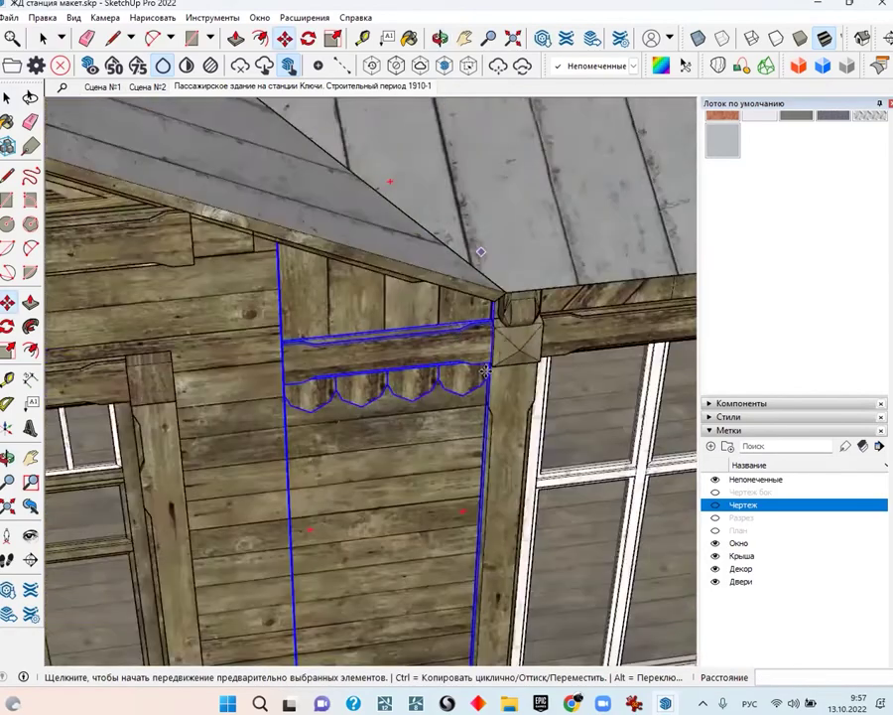
scroll(484, 369, down, 3)
middle_drag(485, 369, 421, 320)
scroll(65, 296, down, 5)
key(space)
mouse_move(441, 391)
middle_down()
mouse_move(417, 377)
mouse_move(306, 367)
middle_up()
scroll(306, 368, up, 3)
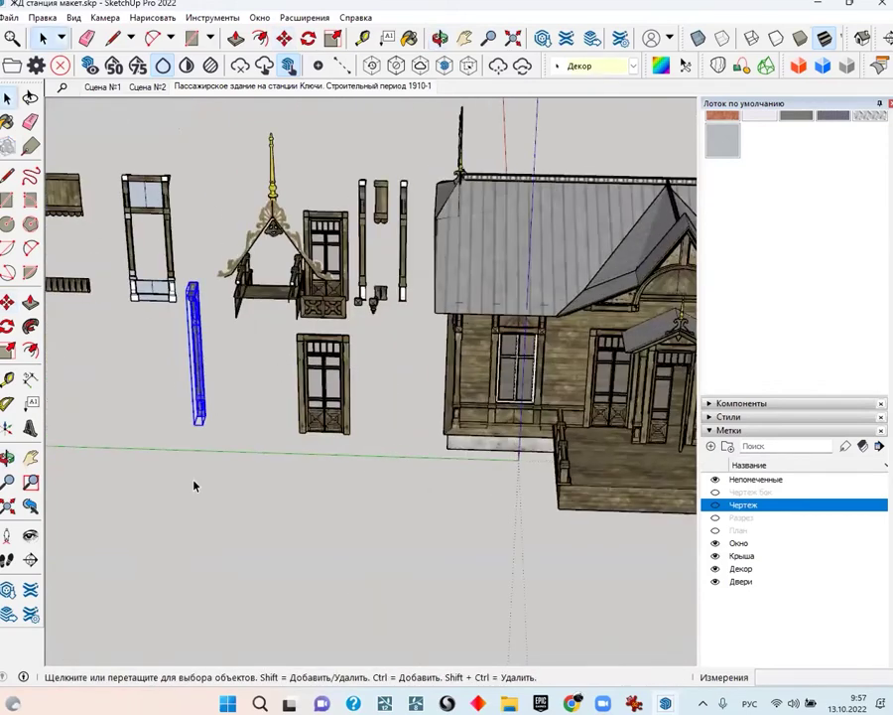
Move the carved pilaster copy 1180 mm left to stand beside the porch
shift+middle_drag(359, 501, 195, 487)
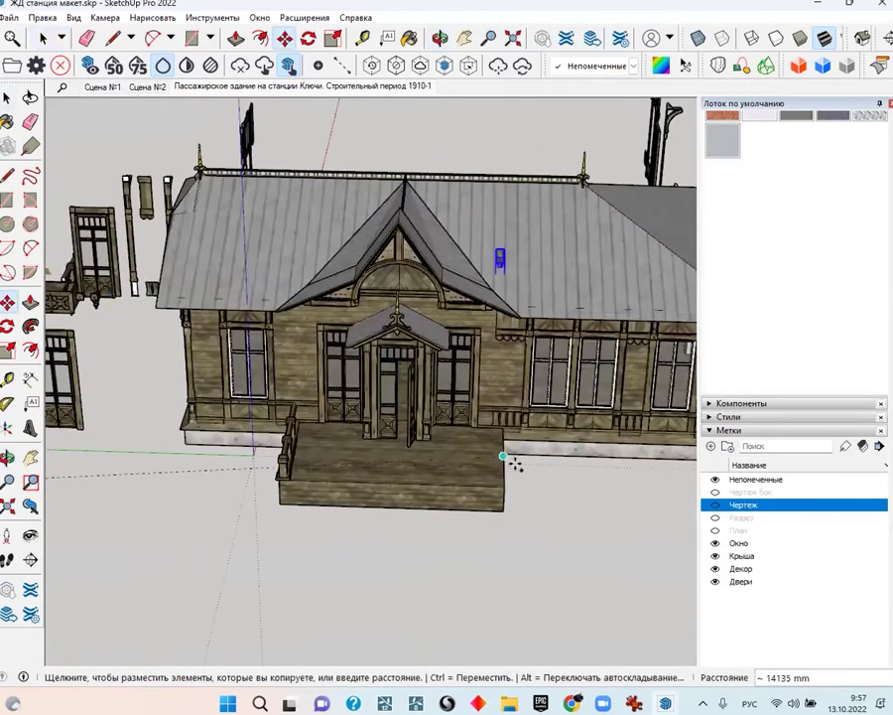
key(Escape)
scroll(497, 431, up, 2)
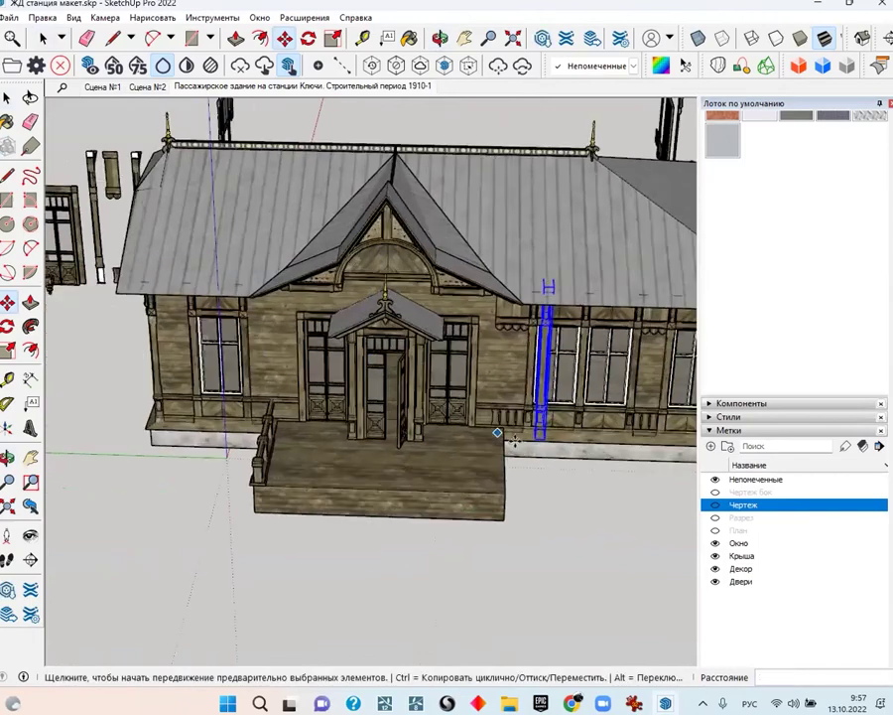
scroll(560, 411, up, 5)
click(560, 411)
scroll(526, 409, up, 1)
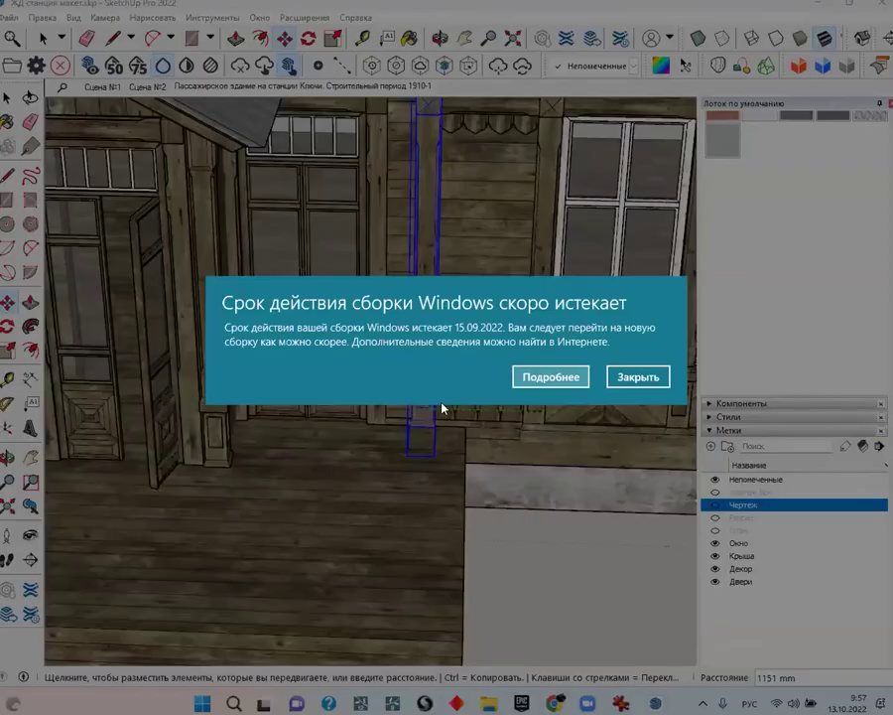
click(627, 382)
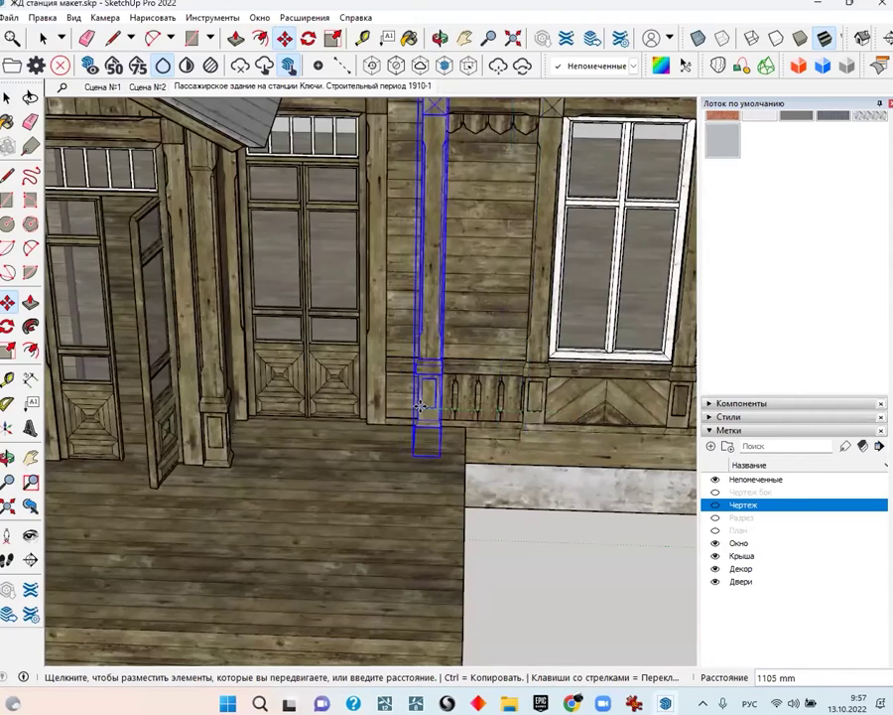
click(407, 404)
scroll(338, 502, up, 2)
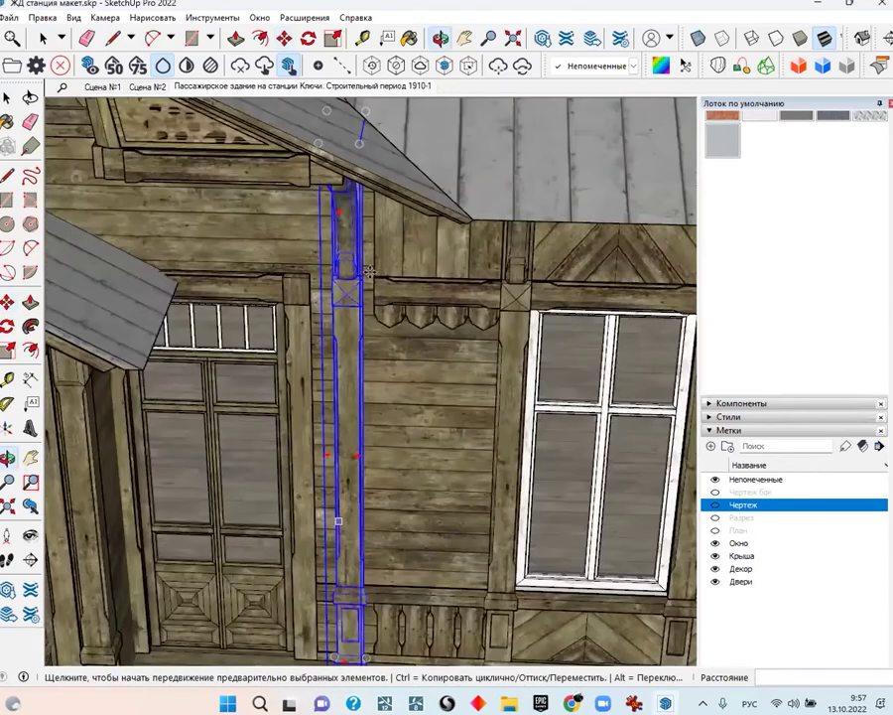
scroll(242, 370, up, 3)
scroll(339, 305, up, 2)
scroll(338, 306, up, 2)
Adjust the pilaster from its capital corner and check it against the Чертеж blueprint
click(367, 293)
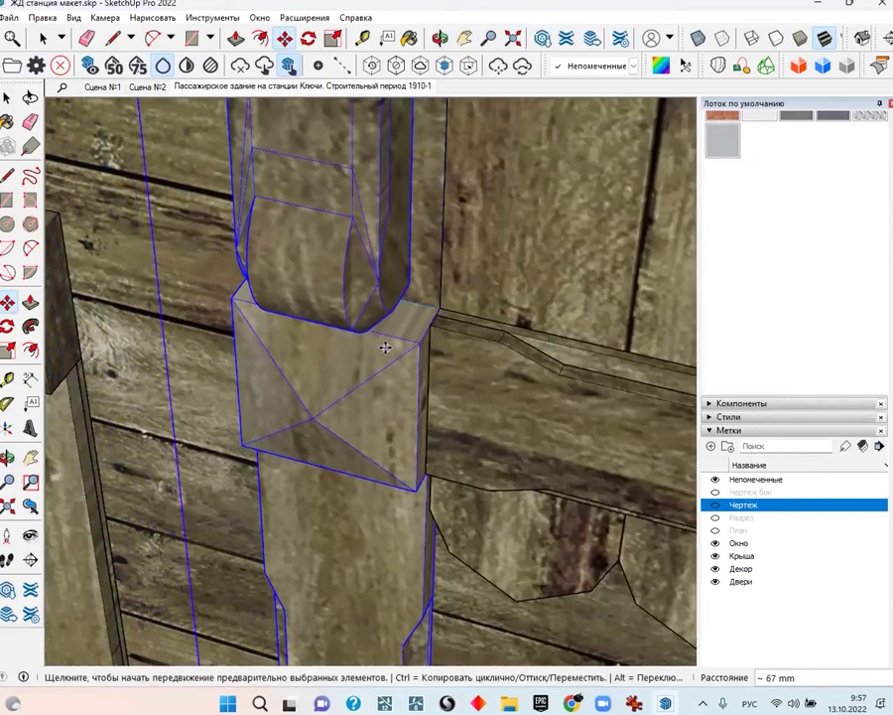
scroll(491, 292, down, 3)
scroll(491, 296, down, 2)
scroll(487, 298, down, 2)
scroll(349, 247, down, 2)
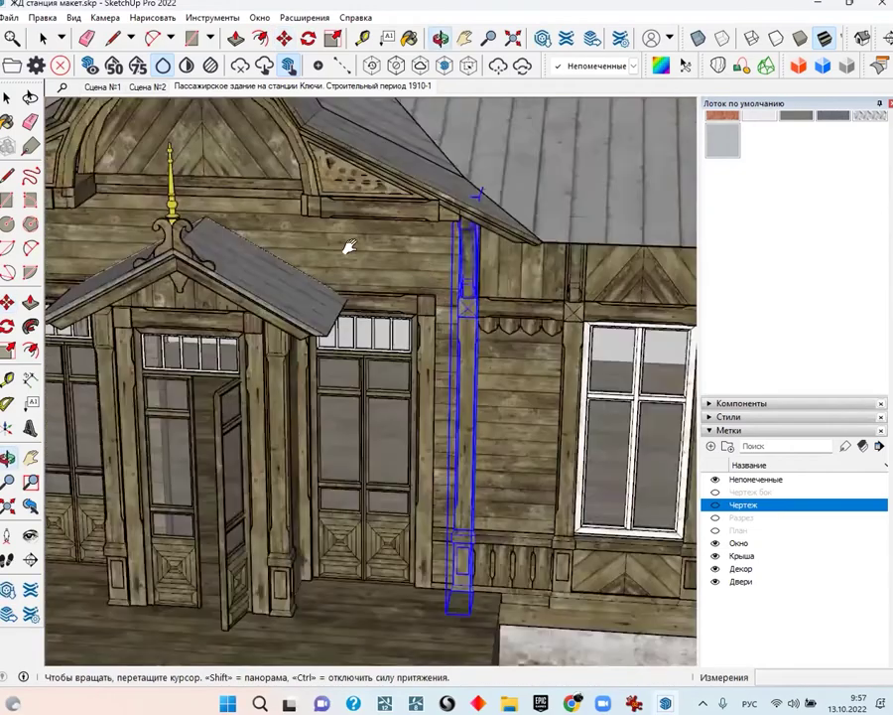
scroll(348, 247, up, 2)
scroll(437, 229, up, 1)
scroll(438, 241, up, 1)
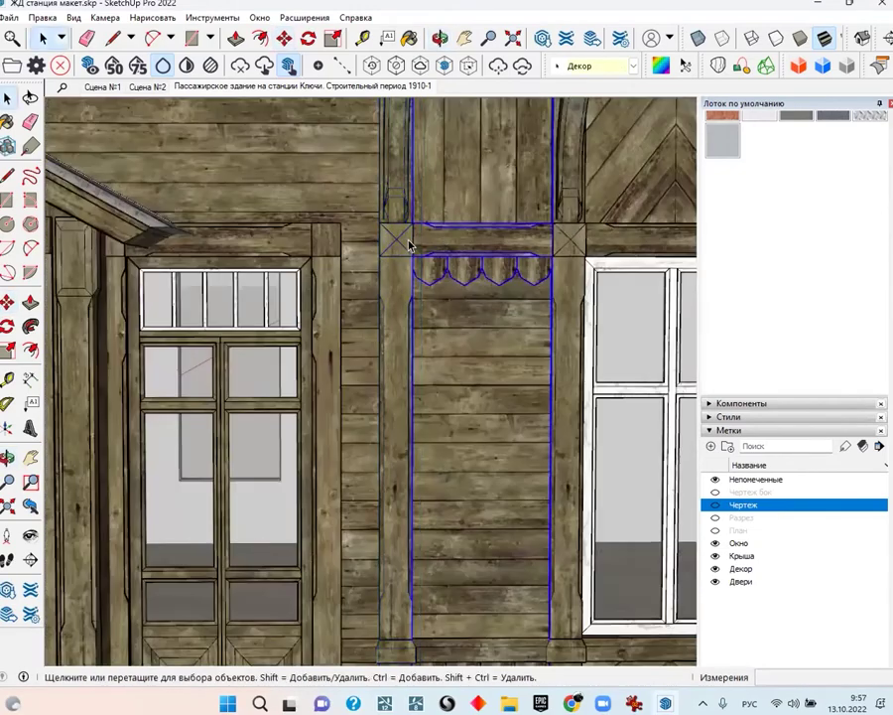
click(715, 505)
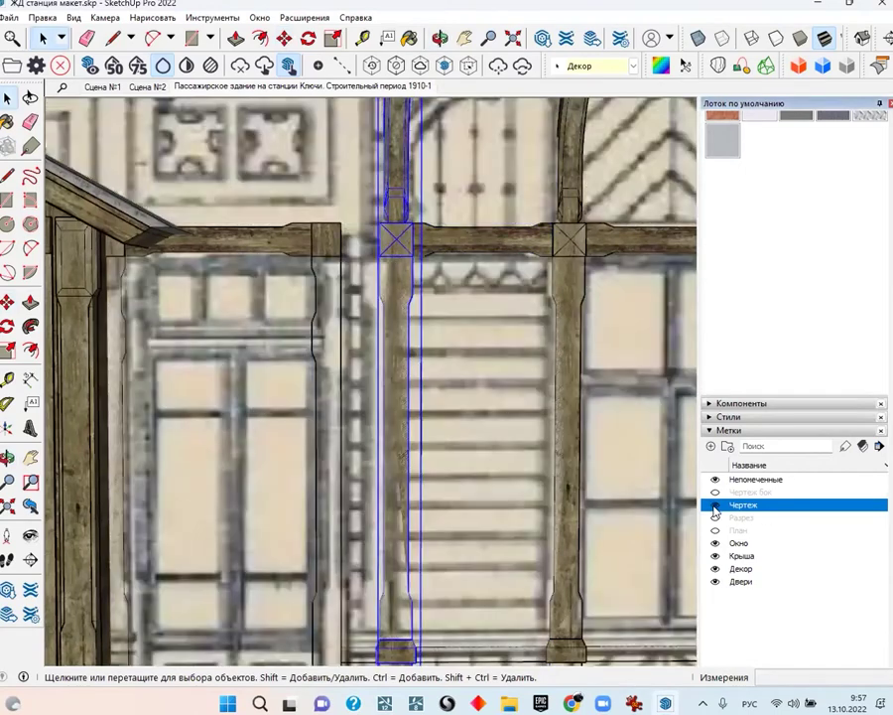
scroll(460, 417, down, 2)
scroll(462, 416, down, 1)
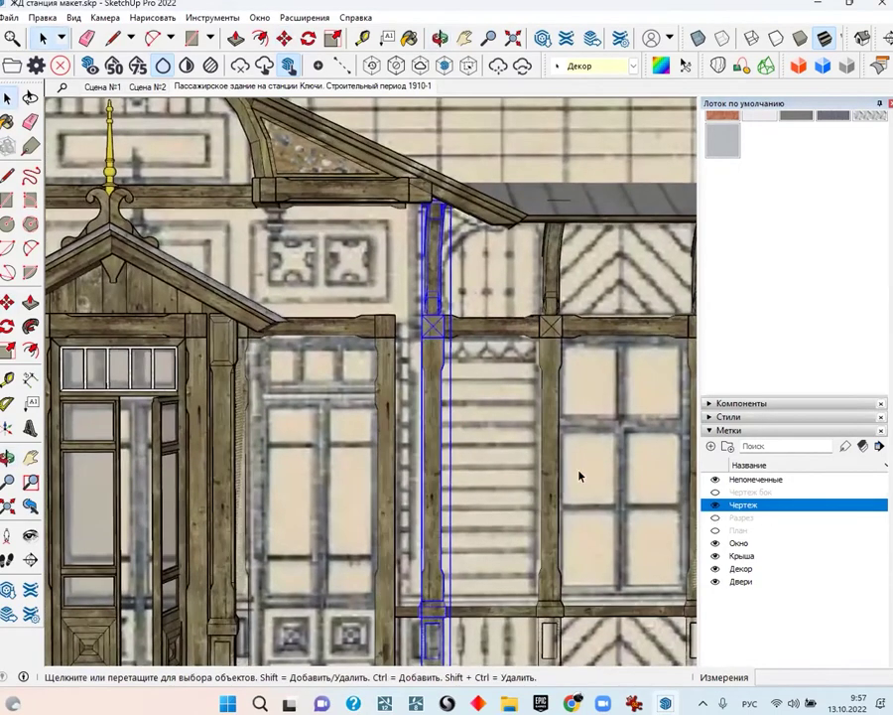
scroll(486, 407, down, 2)
scroll(486, 407, up, 1)
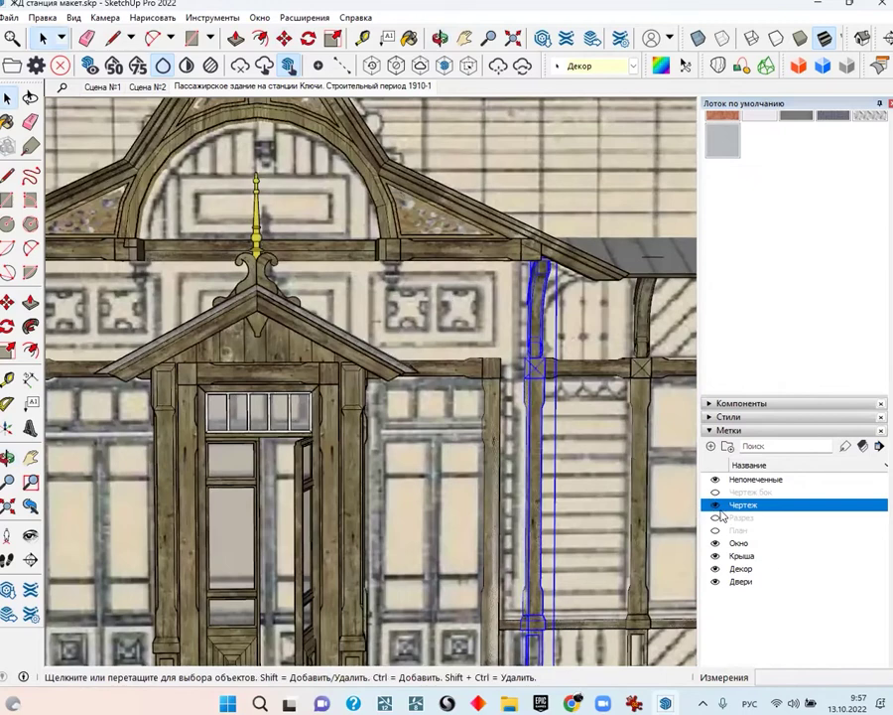
click(716, 506)
scroll(490, 409, down, 2)
Copy the carved two-panel plaque onto the wall above the porch and compare with the Чертеж blueprint
scroll(241, 367, down, 3)
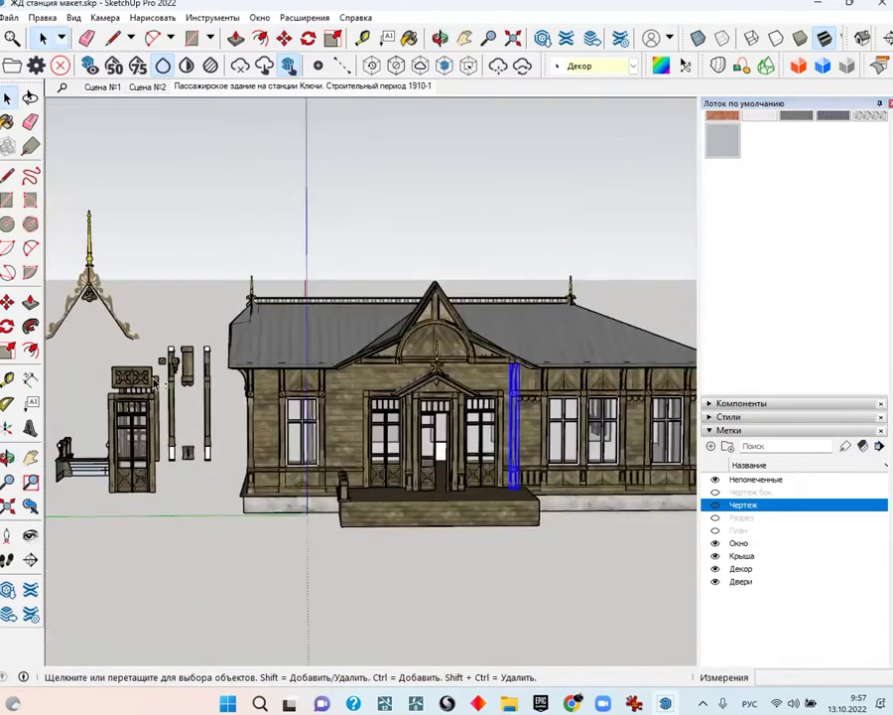
click(144, 378)
key(m)
click(154, 589)
key(ctrl)
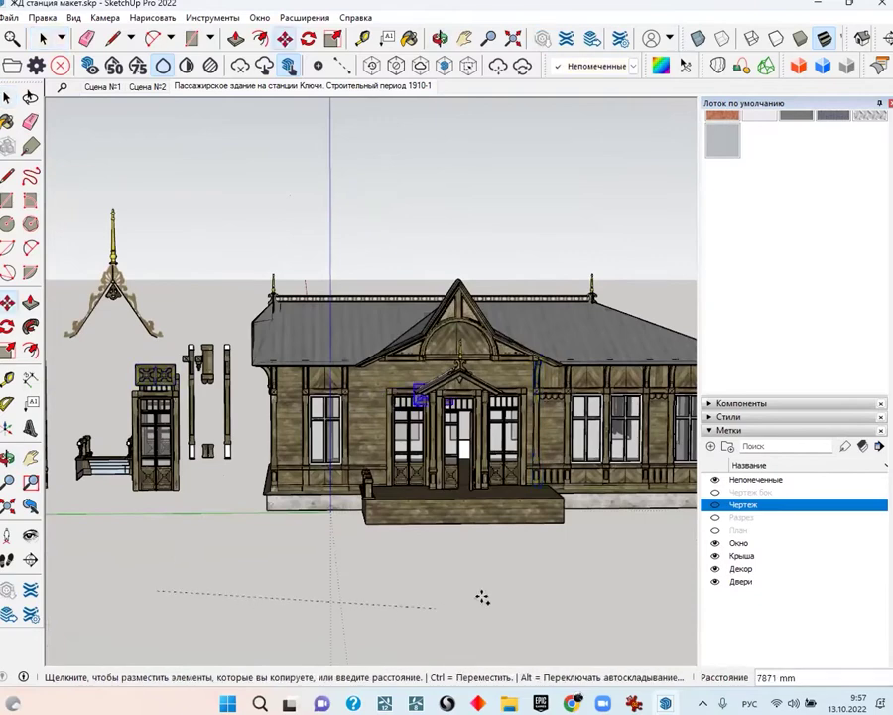
click(509, 590)
scroll(508, 400, up, 2)
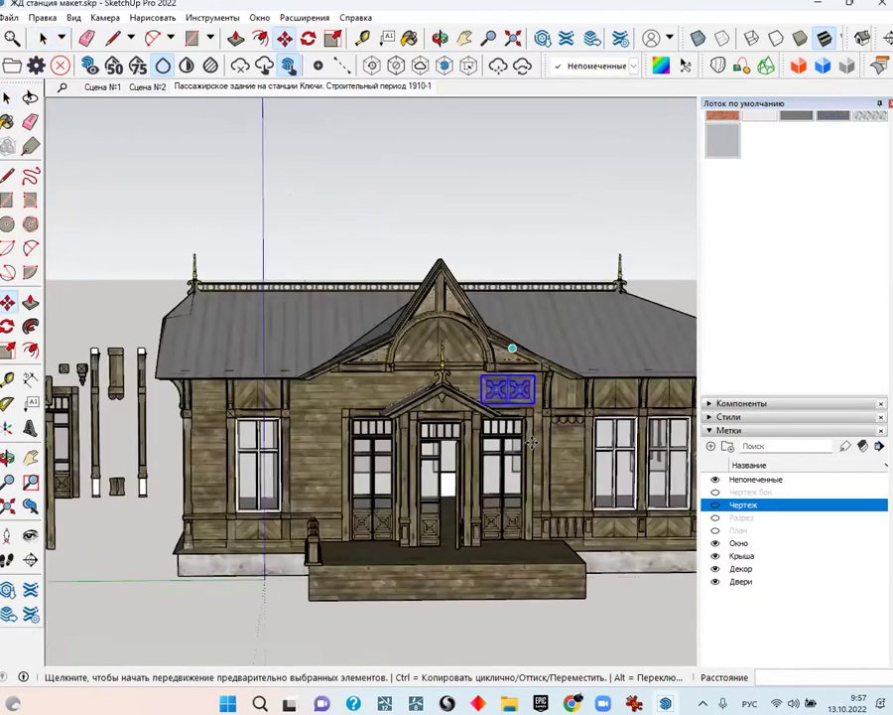
scroll(532, 361, up, 5)
click(716, 505)
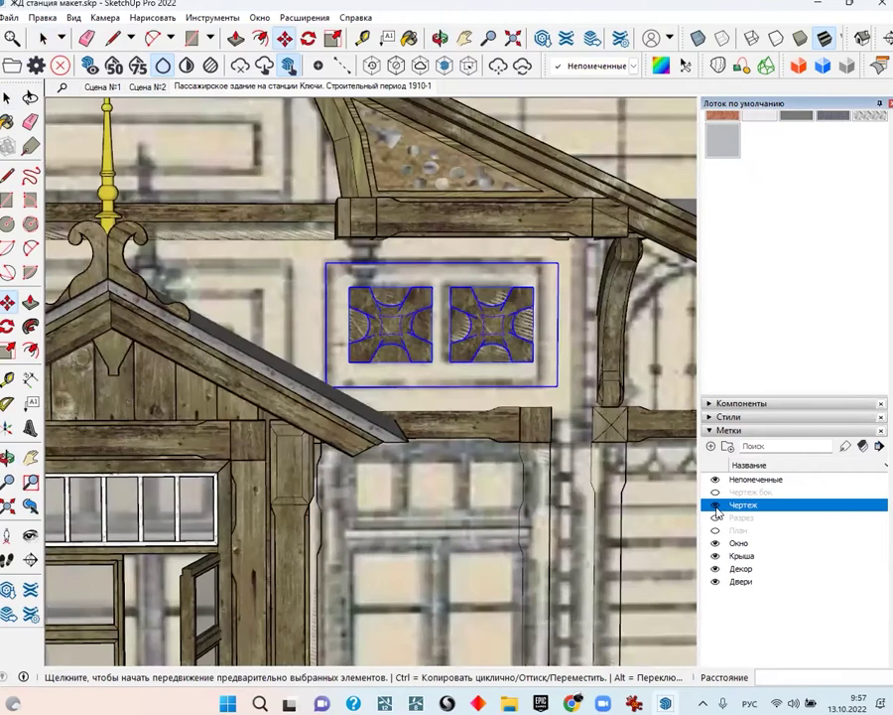
click(715, 505)
scroll(486, 324, up, 3)
Nudge the plaque 25 mm left, recheck it against the blueprint, and deselect it
middle_drag(486, 324, 461, 308)
scroll(463, 330, up, 2)
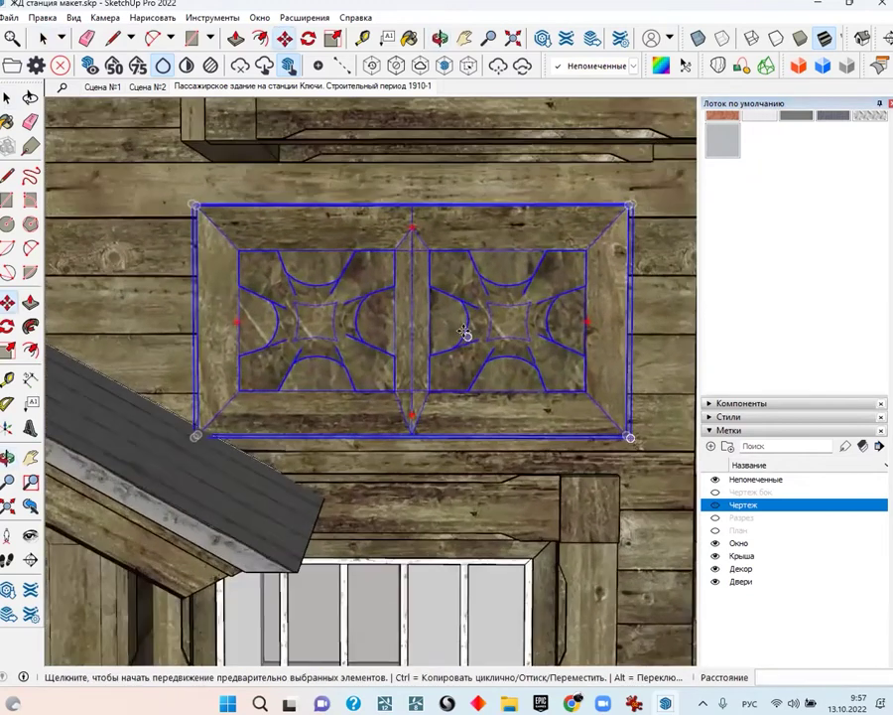
click(463, 332)
click(451, 342)
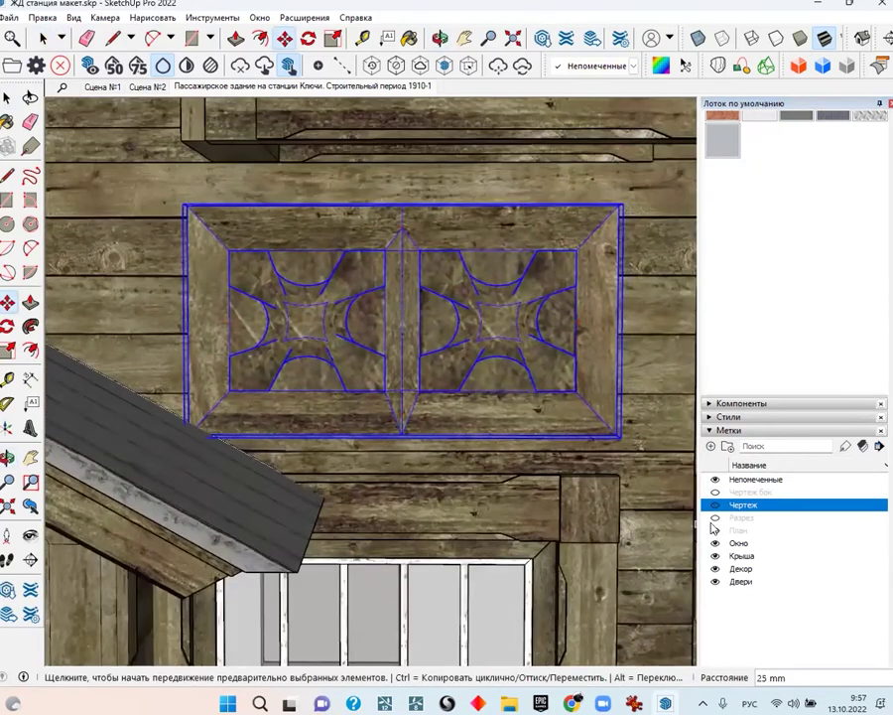
click(715, 507)
click(715, 507)
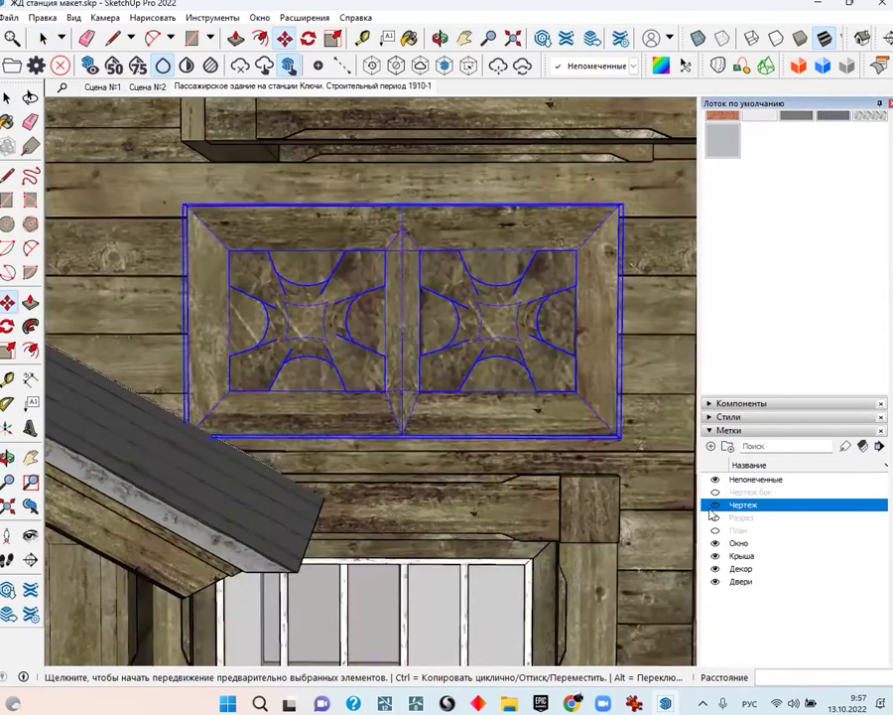
scroll(503, 451, down, 5)
scroll(485, 425, down, 3)
mouse_move(484, 425)
middle_down()
mouse_move(454, 422)
mouse_move(407, 464)
mouse_move(373, 348)
mouse_move(379, 325)
mouse_move(145, 315)
mouse_move(455, 331)
mouse_move(534, 383)
mouse_move(470, 405)
mouse_move(427, 298)
middle_up()
key(space)
click(395, 500)
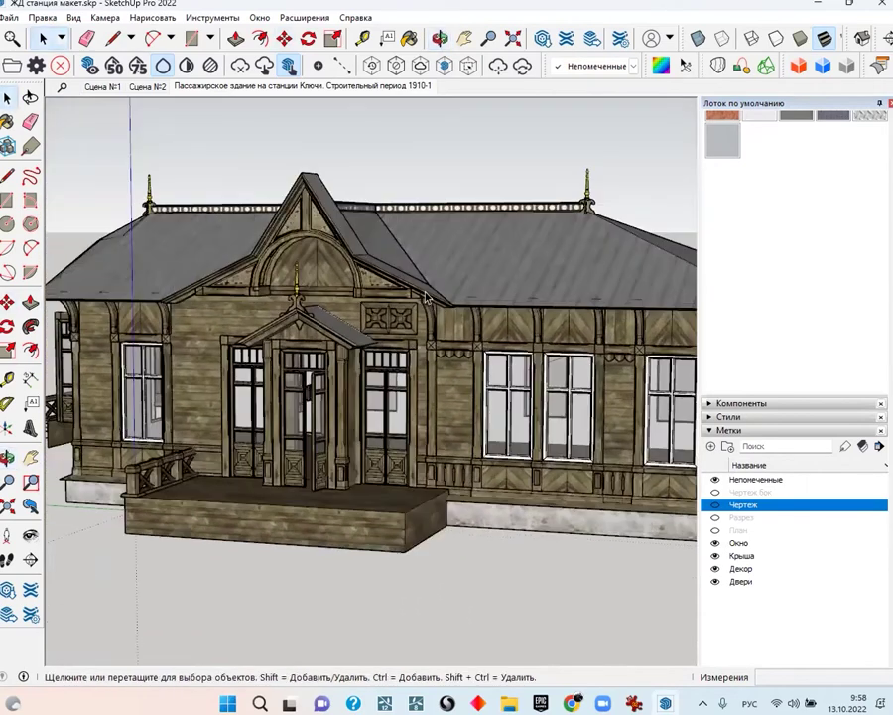
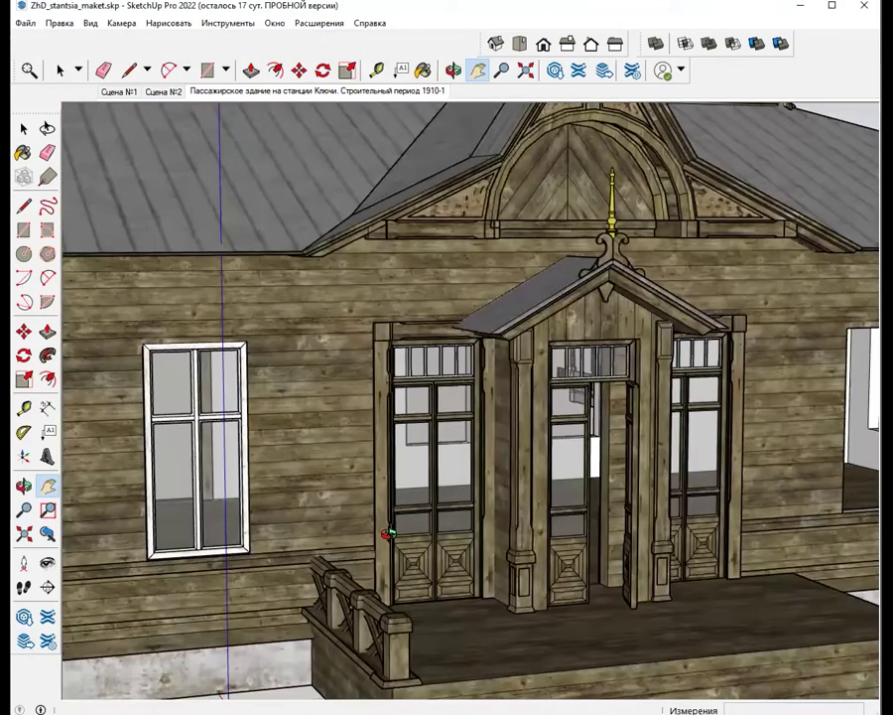
Zoom out, orbit and pan to show the spare posts, window frames and finial beside the station
scroll(286, 536, down, 1)
scroll(278, 536, down, 1)
scroll(273, 537, down, 1)
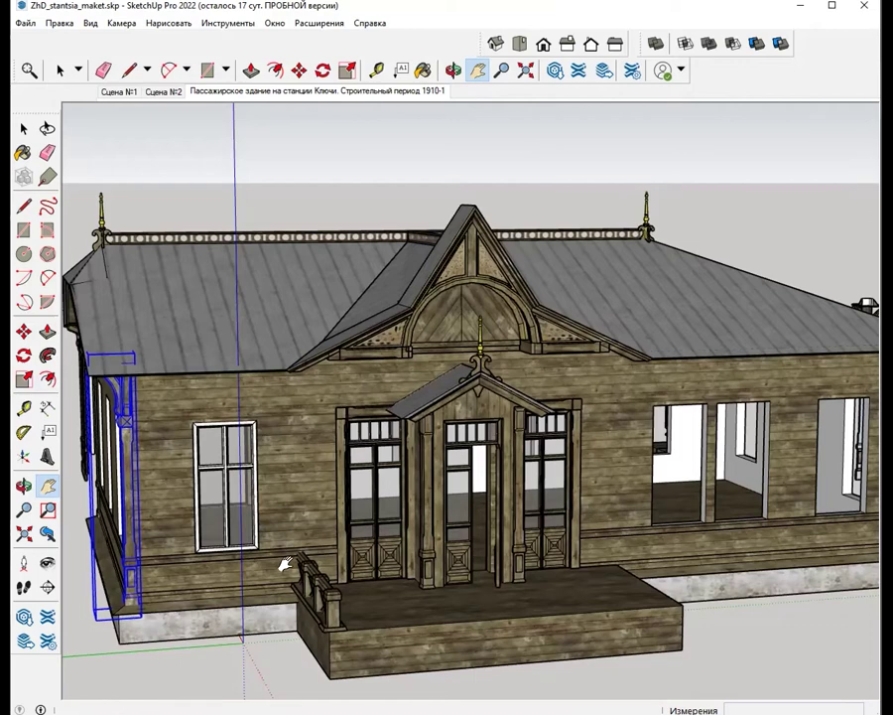
middle_drag(268, 600, 395, 634)
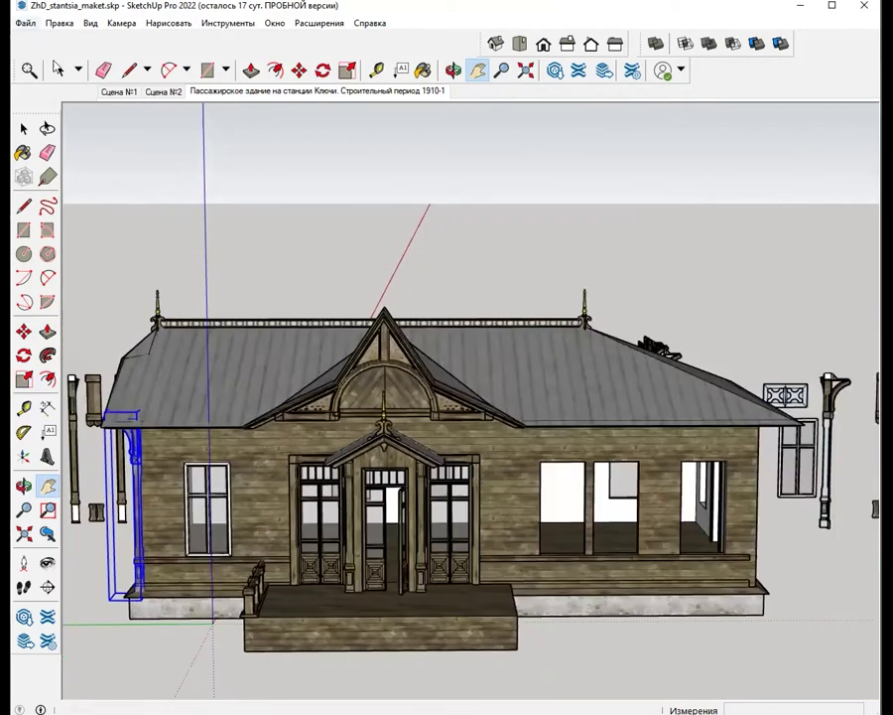
click(60, 70)
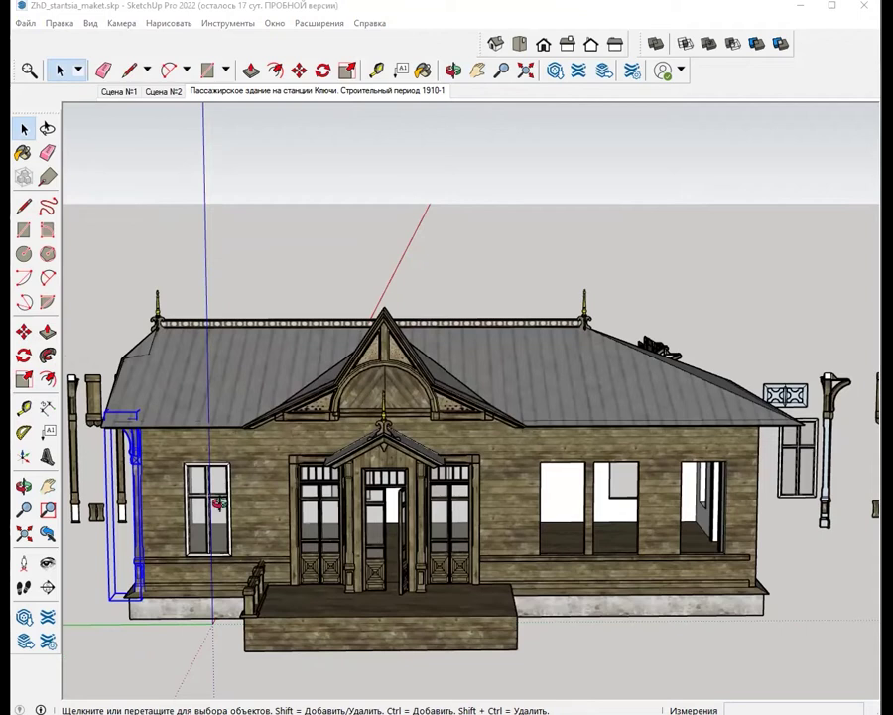
middle_drag(155, 394, 36, 154)
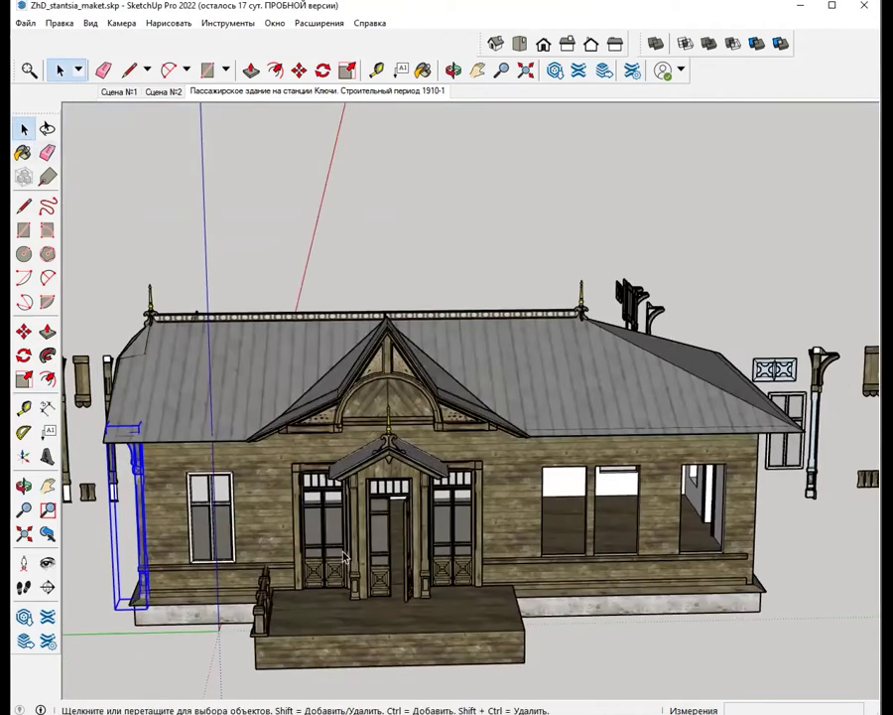
key(h)
mouse_move(428, 635)
mouse_down()
mouse_move(481, 564)
mouse_move(610, 569)
mouse_move(446, 569)
mouse_up()
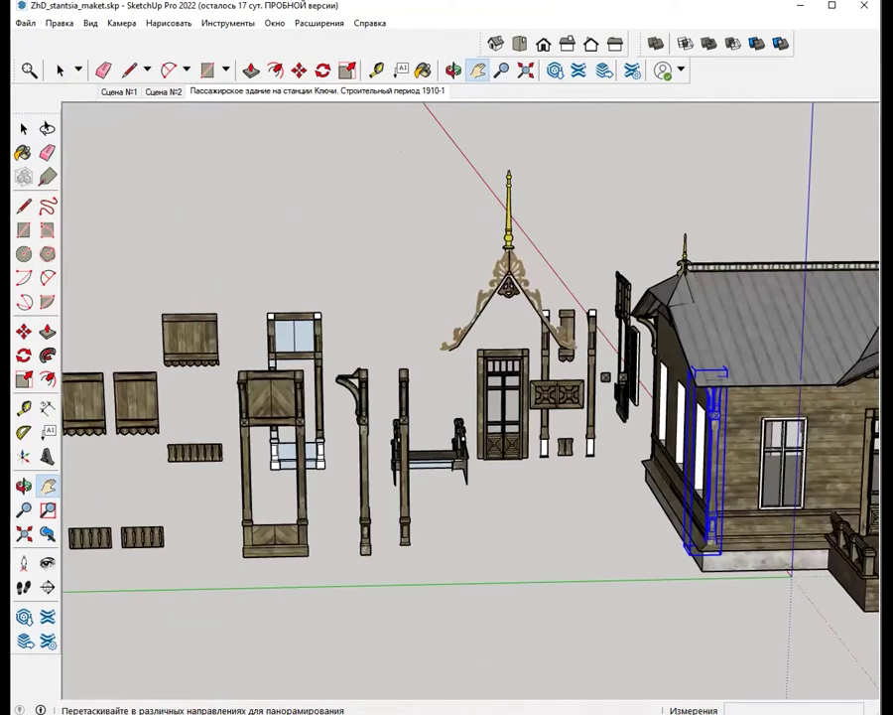
Select the carved window casing among the spare parts and copy-paste it
drag(232, 572, 311, 546)
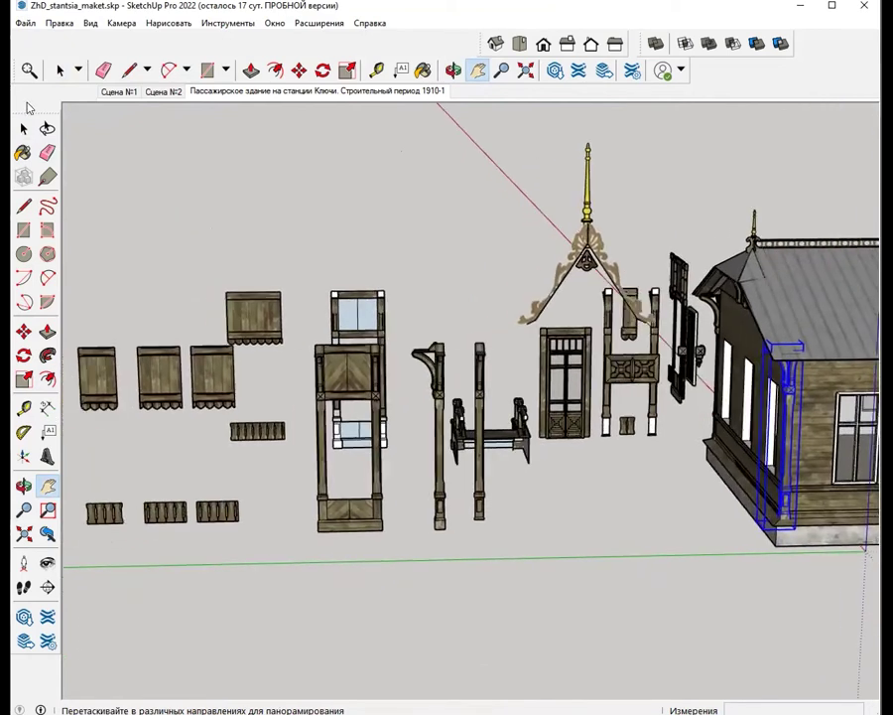
click(59, 69)
click(335, 378)
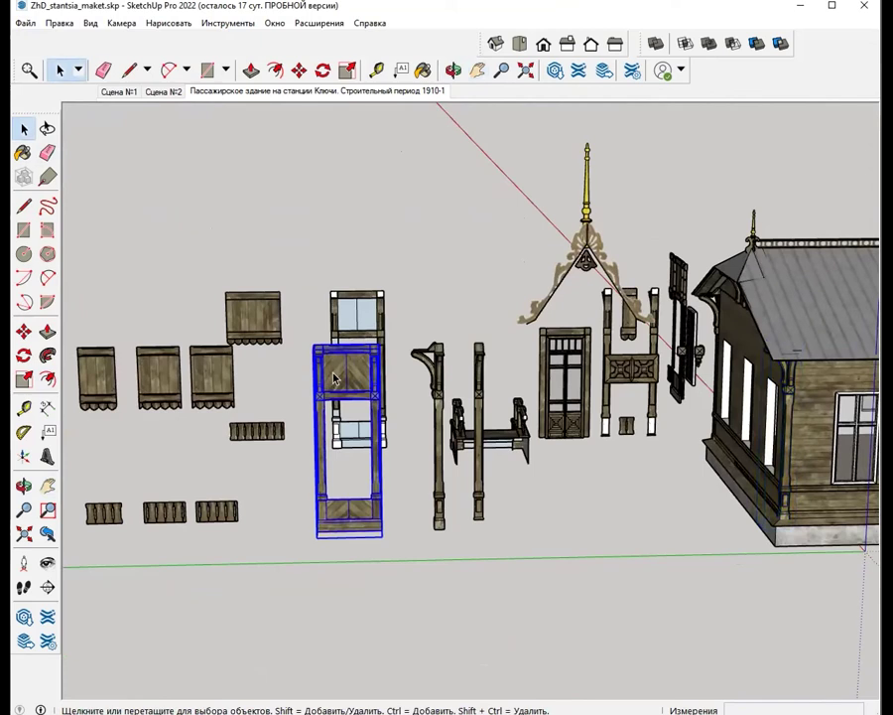
key(ctrl+c)
key(ctrl+v)
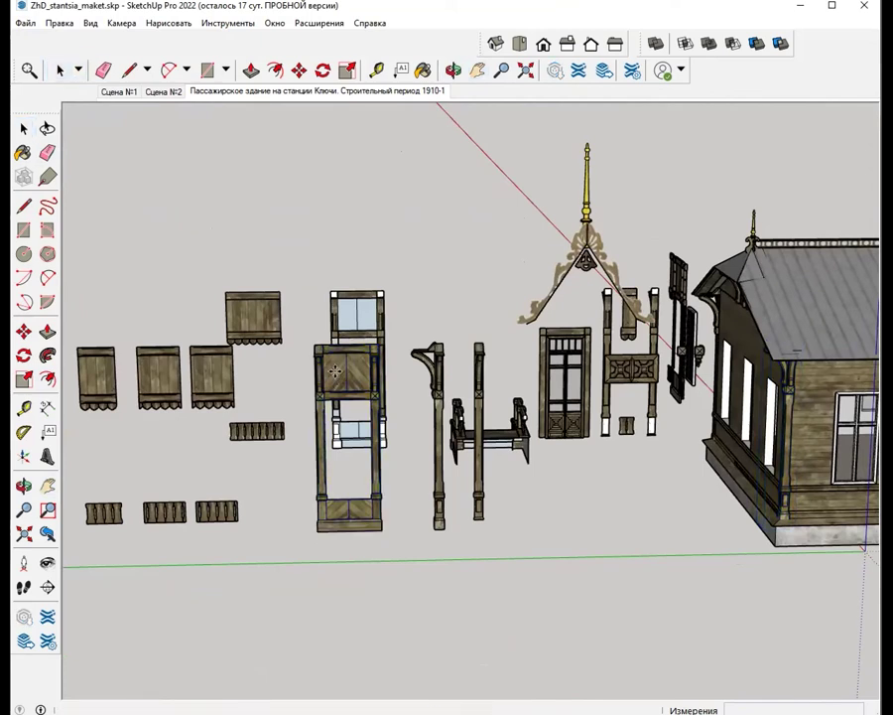
click(592, 541)
Orbit and zoom back toward the station building with the casing copy
mouse_move(507, 536)
middle_down()
mouse_move(394, 523)
mouse_move(470, 538)
mouse_move(562, 538)
mouse_move(635, 571)
middle_up()
mouse_move(749, 580)
middle_down()
mouse_move(651, 576)
mouse_move(712, 585)
middle_up()
mouse_move(618, 572)
shift+middle_down()
mouse_move(334, 592)
mouse_move(248, 585)
shift+middle_up()
scroll(278, 492, up, 2)
scroll(299, 498, up, 2)
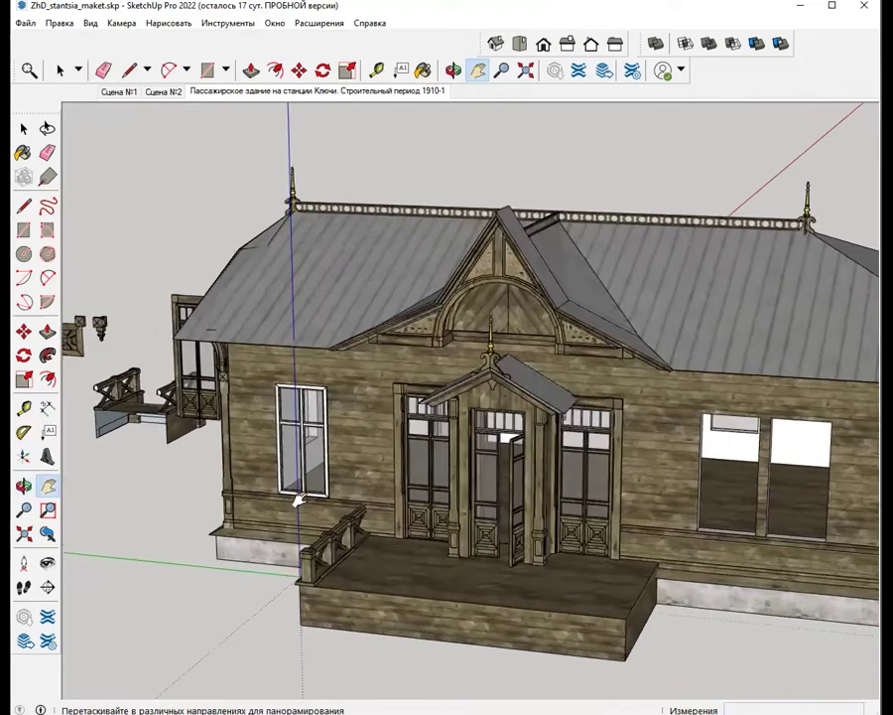
scroll(299, 498, up, 2)
scroll(299, 499, up, 2)
click(24, 128)
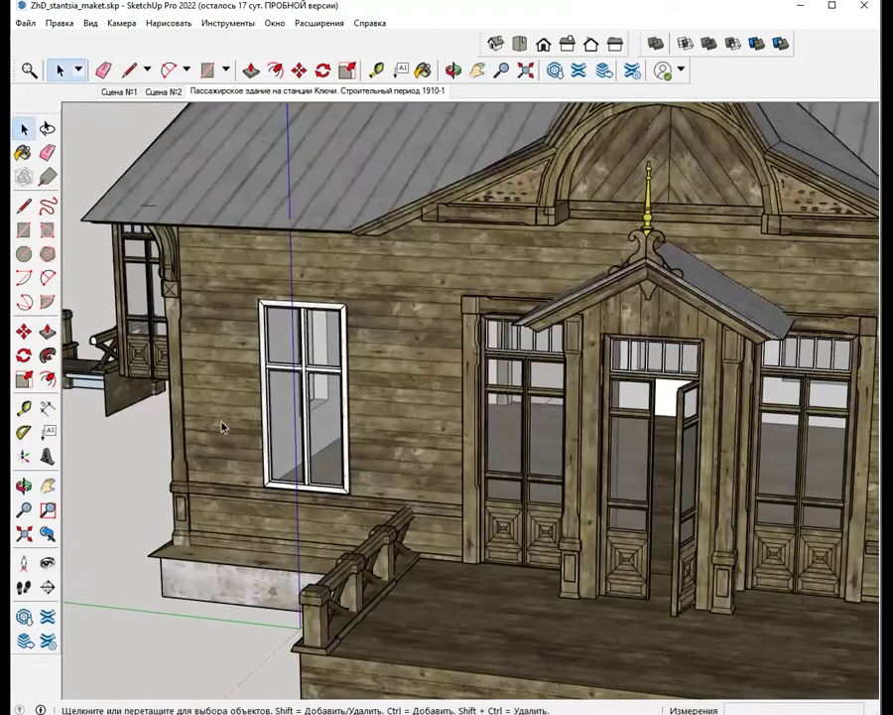
scroll(152, 522, down, 2)
scroll(155, 526, down, 1)
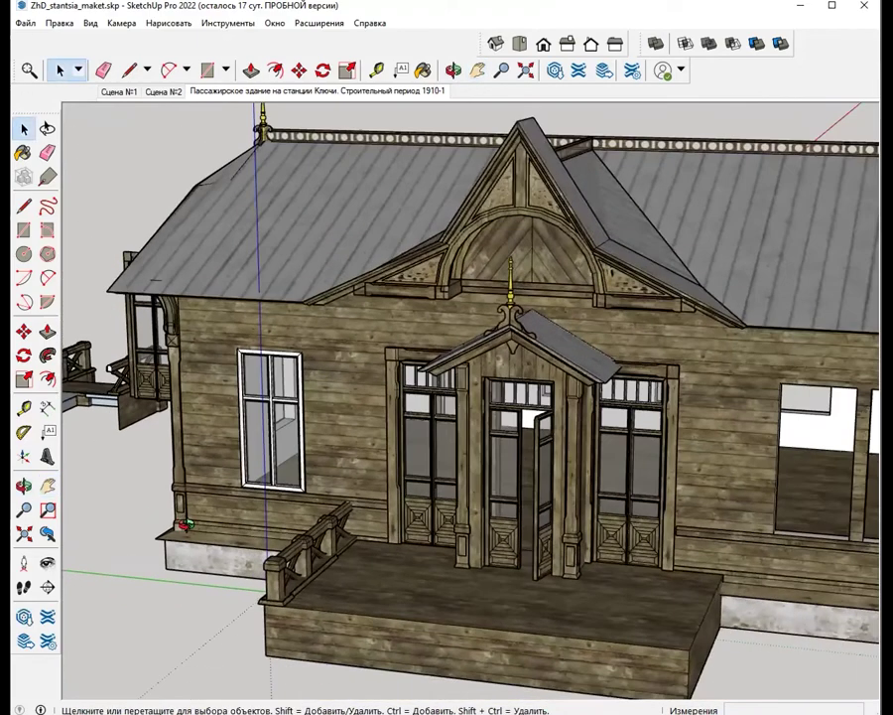
scroll(161, 546, down, 2)
Paste the casing again and carry it round to the left front window
middle_drag(174, 590, 149, 595)
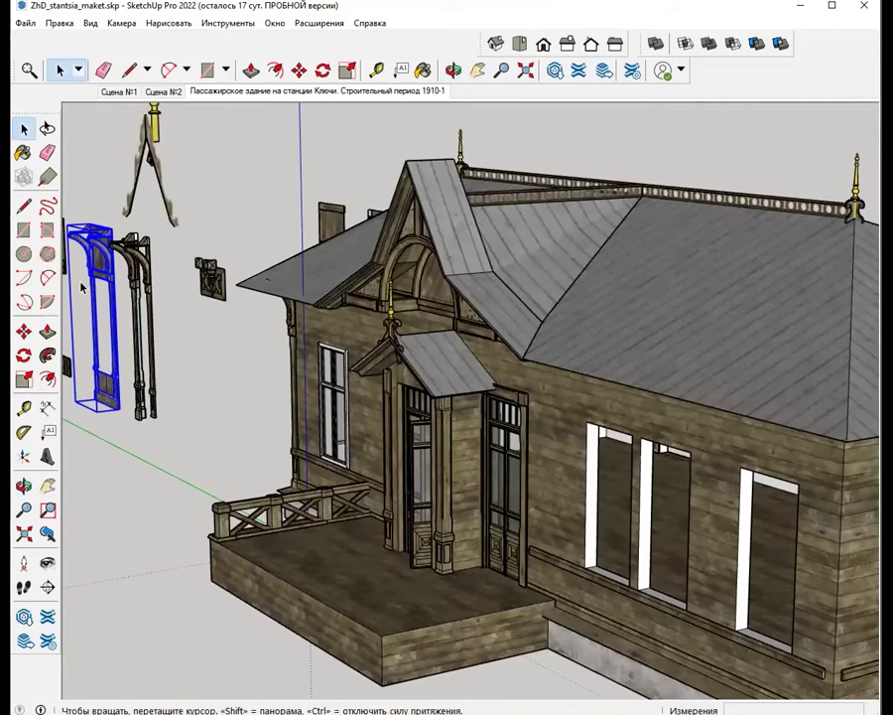
middle_drag(149, 596, 137, 263)
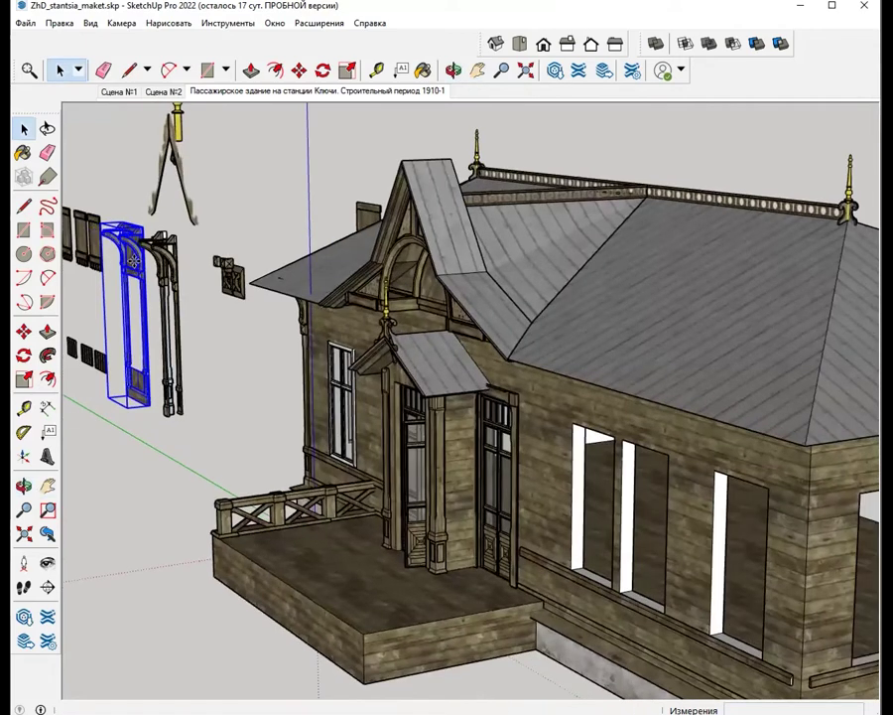
key(ctrl+c)
key(ctrl+v)
middle_drag(427, 512, 728, 482)
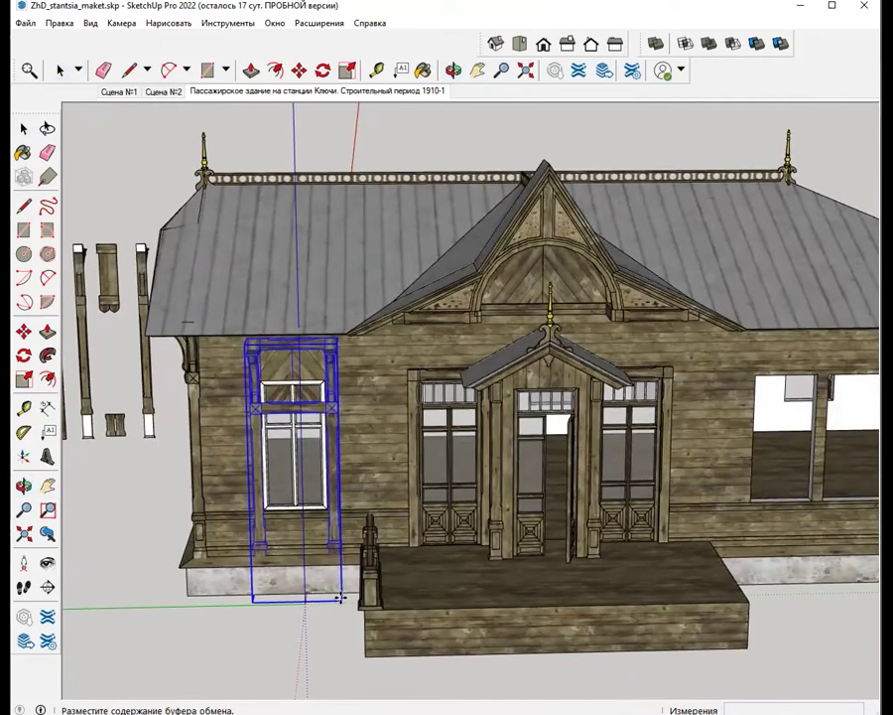
Drop the casing copy around the window left of the porch and deselect it
click(339, 597)
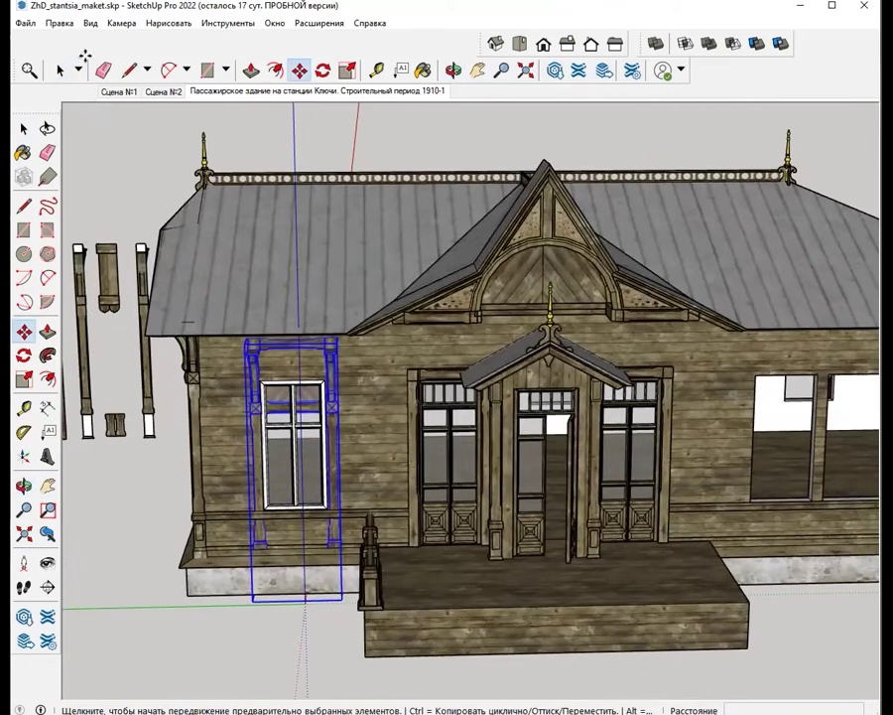
click(60, 69)
click(256, 655)
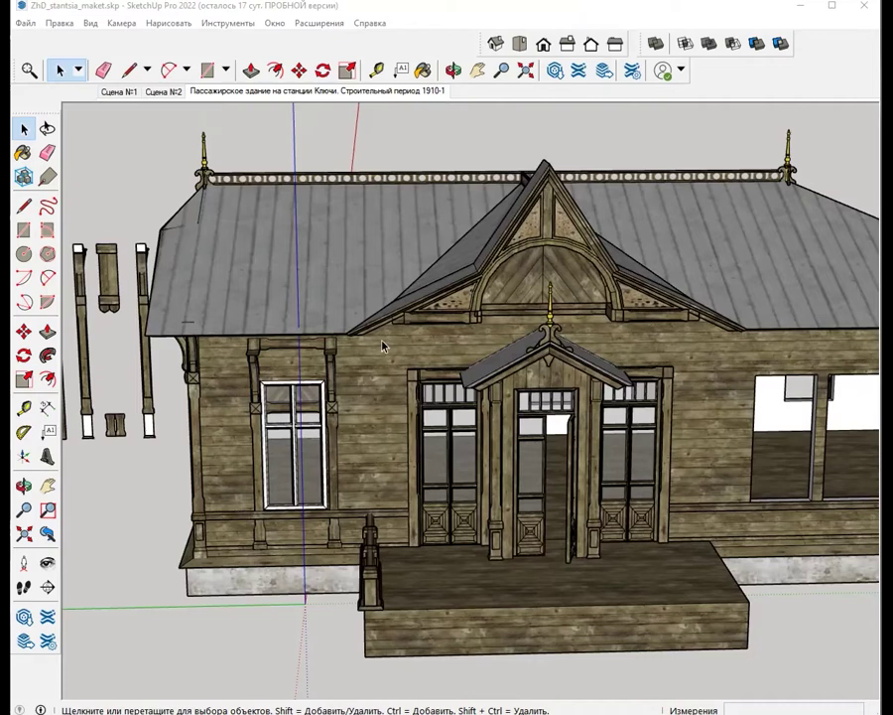
Move the left window's carved casing 489 mm so it squares around the window frame
scroll(375, 275, up, 5)
middle_drag(369, 283, 359, 493)
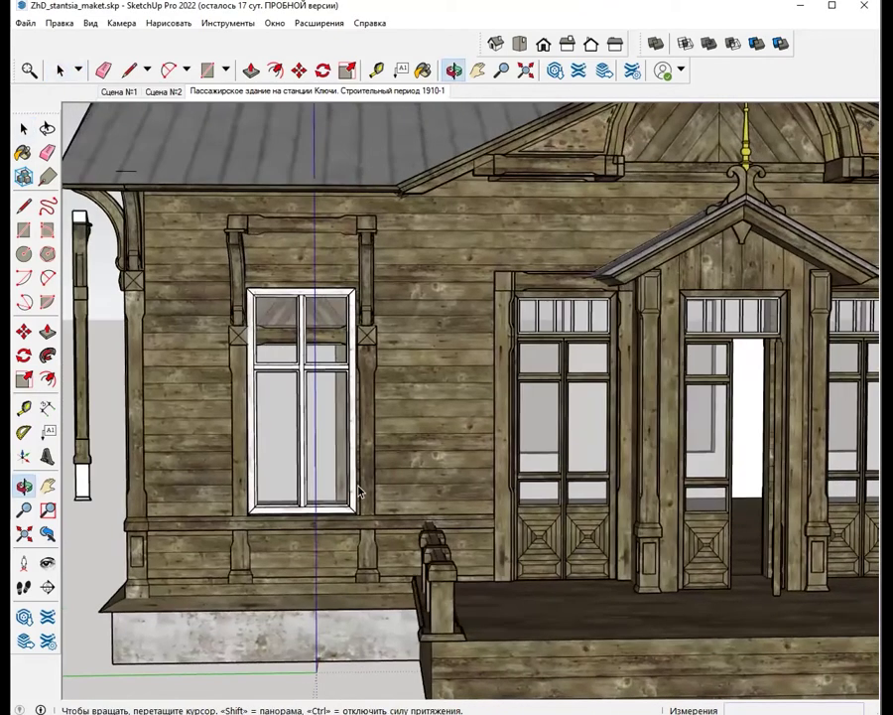
scroll(359, 492, up, 1)
scroll(352, 546, up, 1)
scroll(357, 544, up, 1)
scroll(372, 538, up, 1)
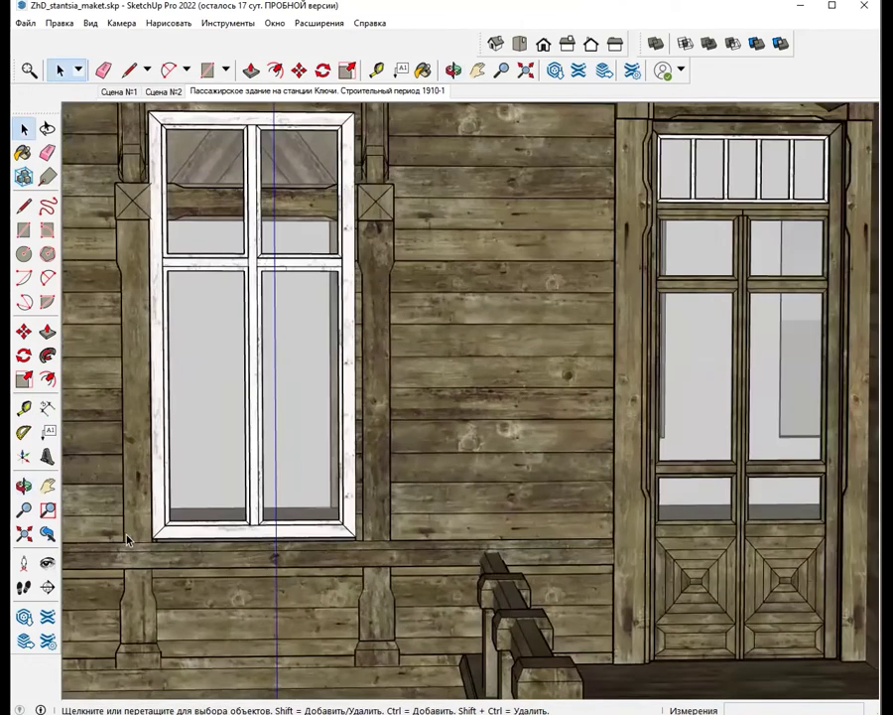
click(127, 539)
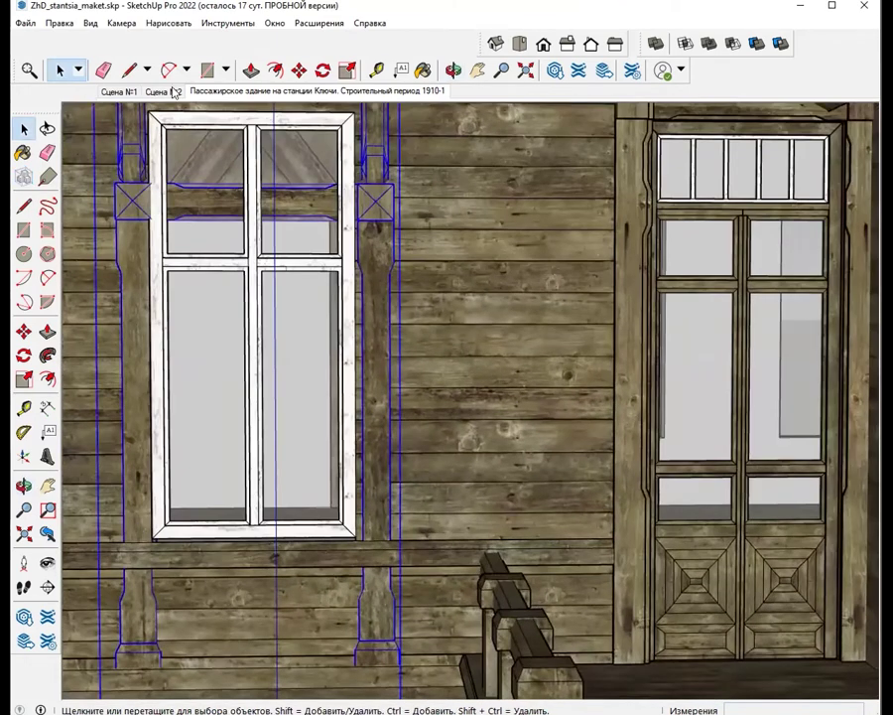
click(299, 70)
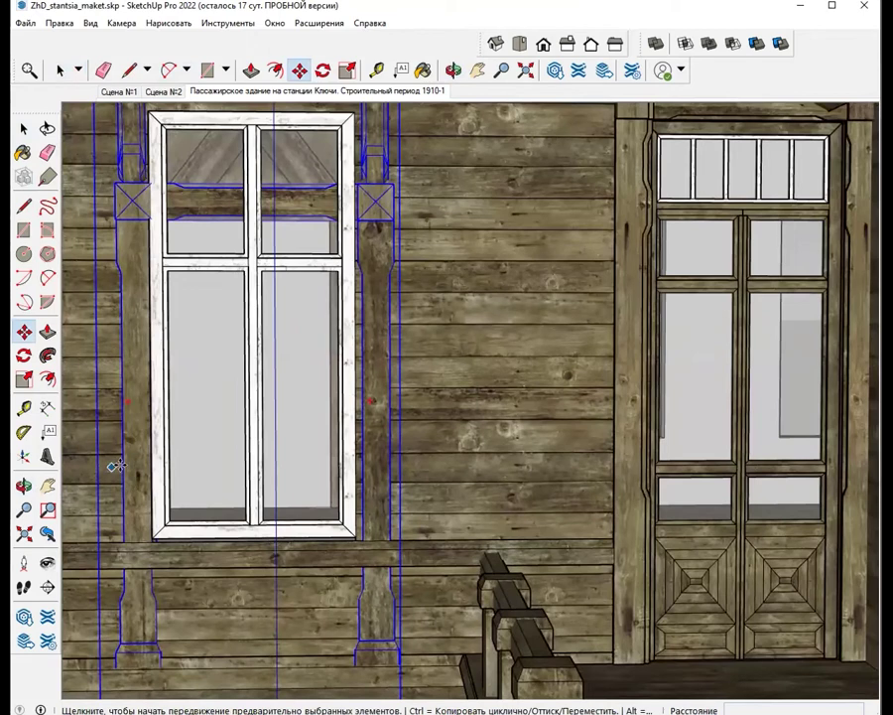
click(125, 461)
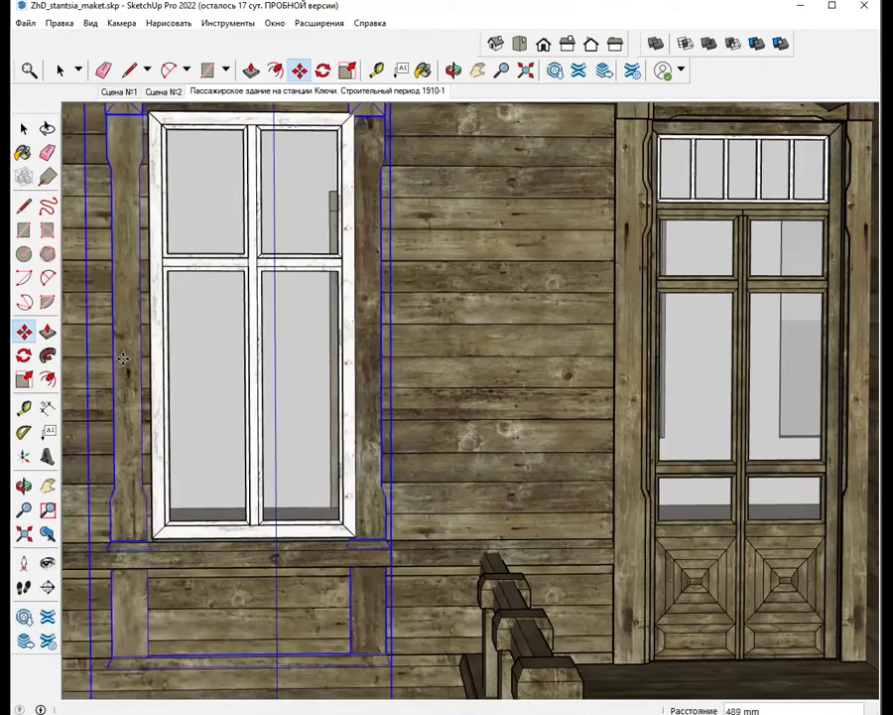
click(123, 358)
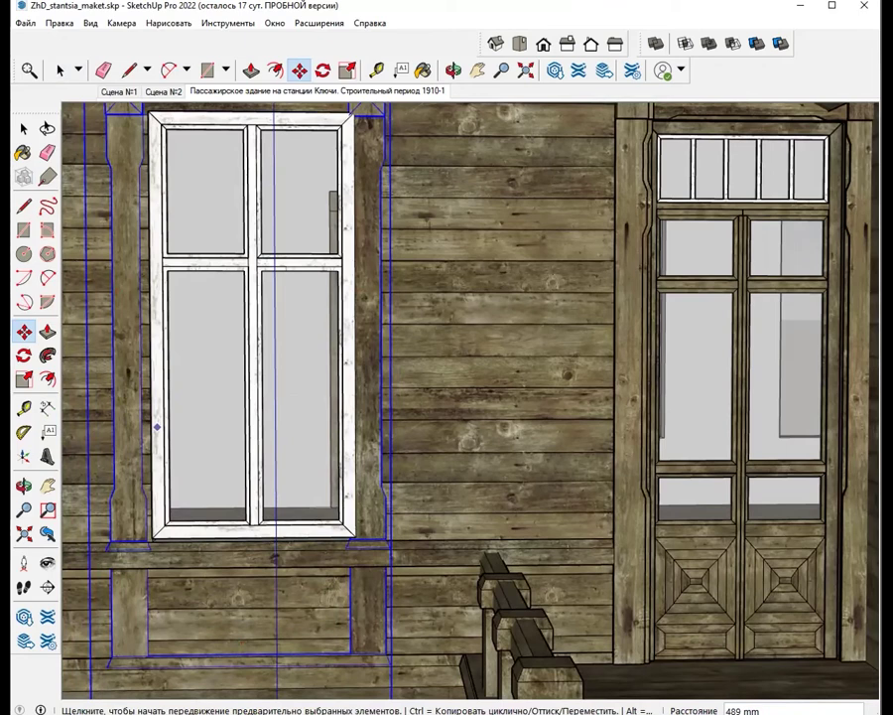
middle_drag(799, 558, 764, 554)
middle_drag(763, 579, 782, 577)
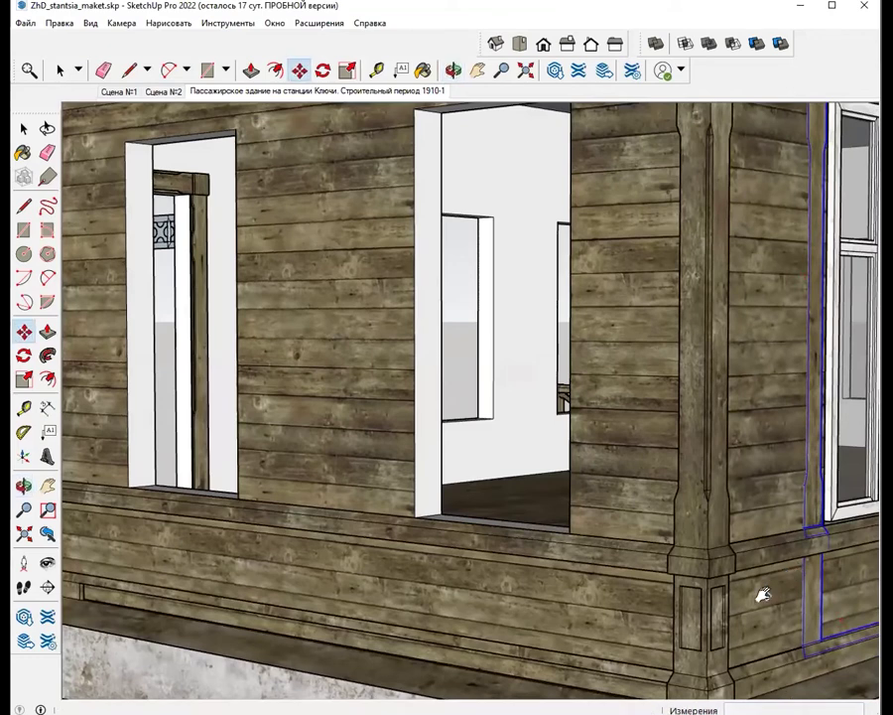
Move the casing 81 mm so it sits against the window
mouse_move(615, 558)
shift+middle_down()
mouse_move(435, 621)
mouse_move(349, 635)
mouse_move(141, 700)
shift+middle_up()
click(59, 70)
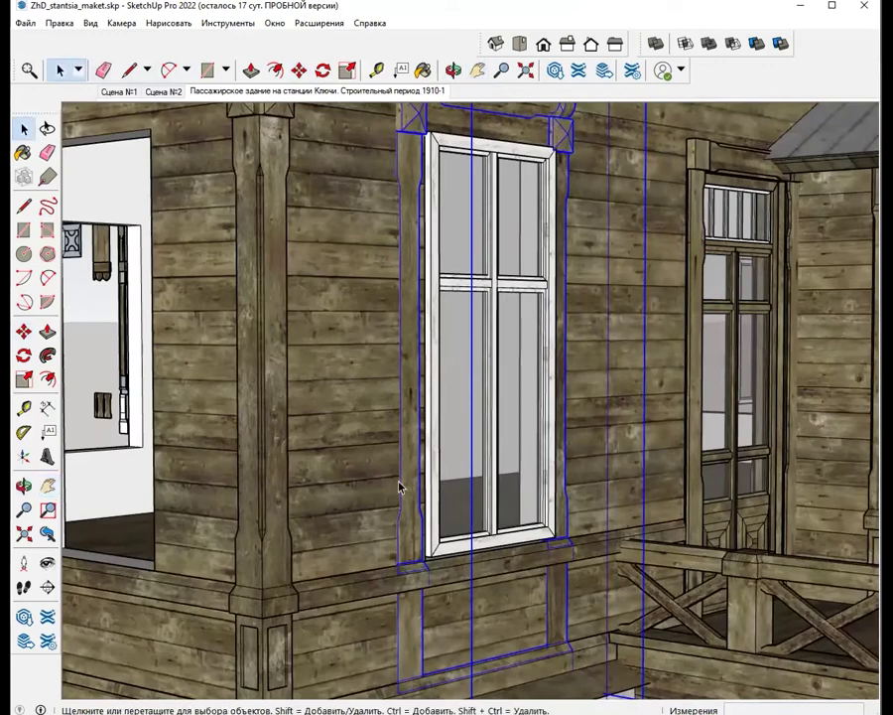
middle_drag(400, 486, 641, 583)
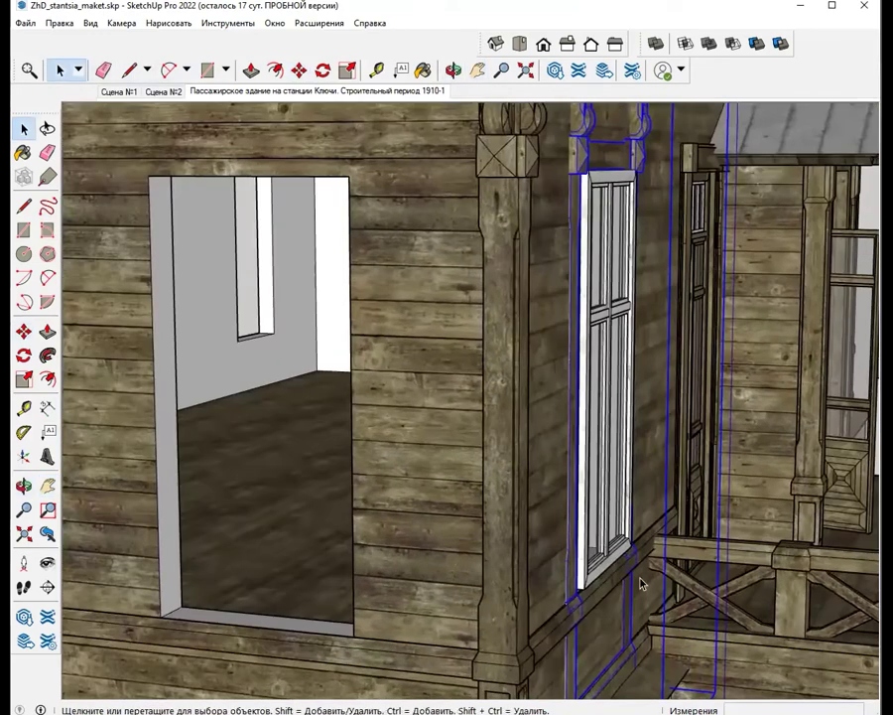
scroll(642, 584, up, 2)
scroll(634, 595, up, 2)
scroll(634, 595, up, 2)
scroll(595, 595, up, 2)
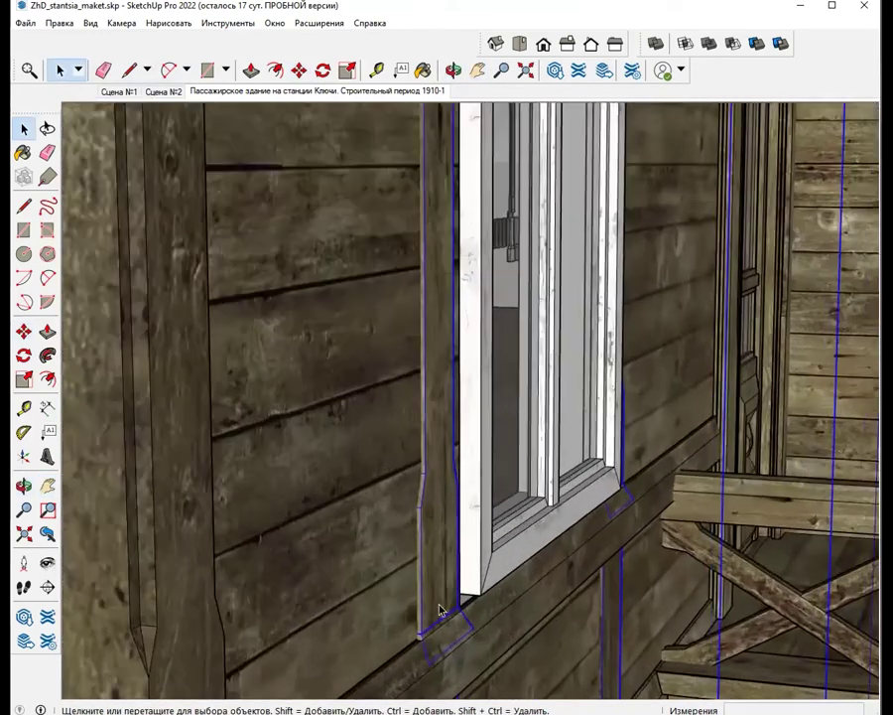
click(299, 69)
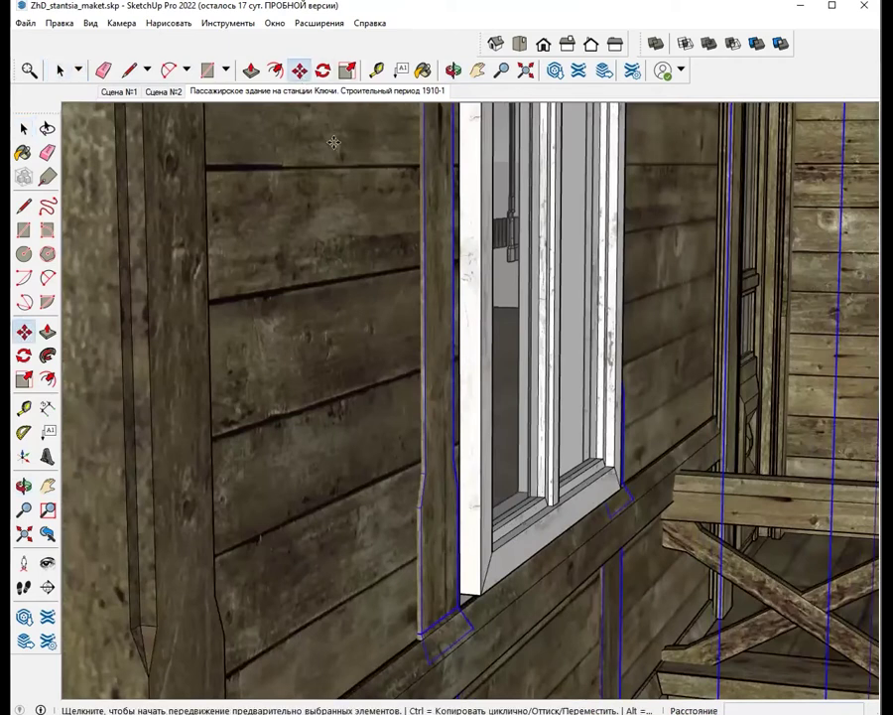
click(447, 526)
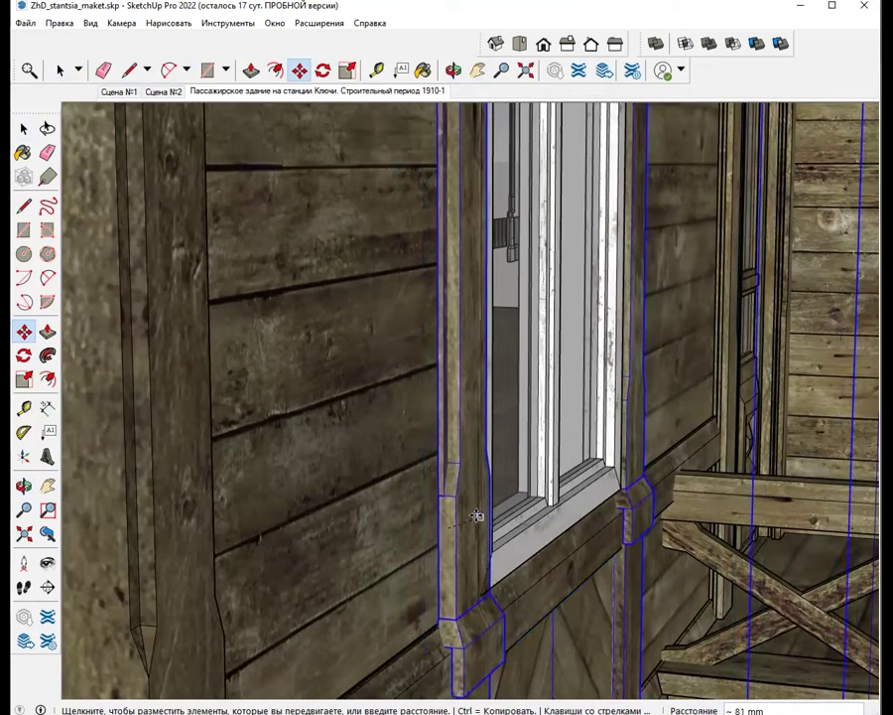
click(476, 515)
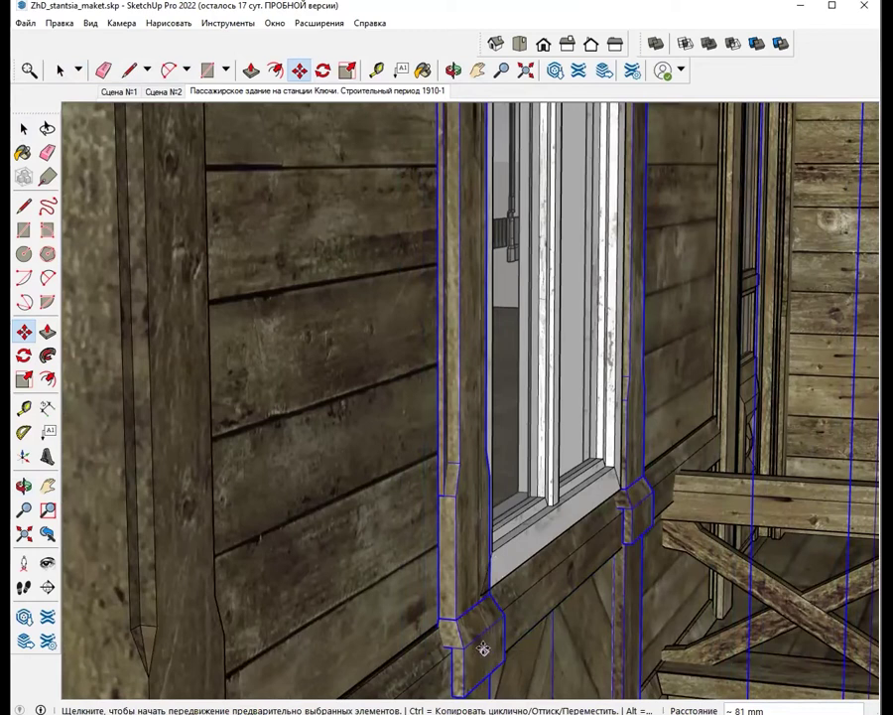
Shift the casing post pieces slightly left along the wall to line them up
middle_drag(493, 644, 467, 557)
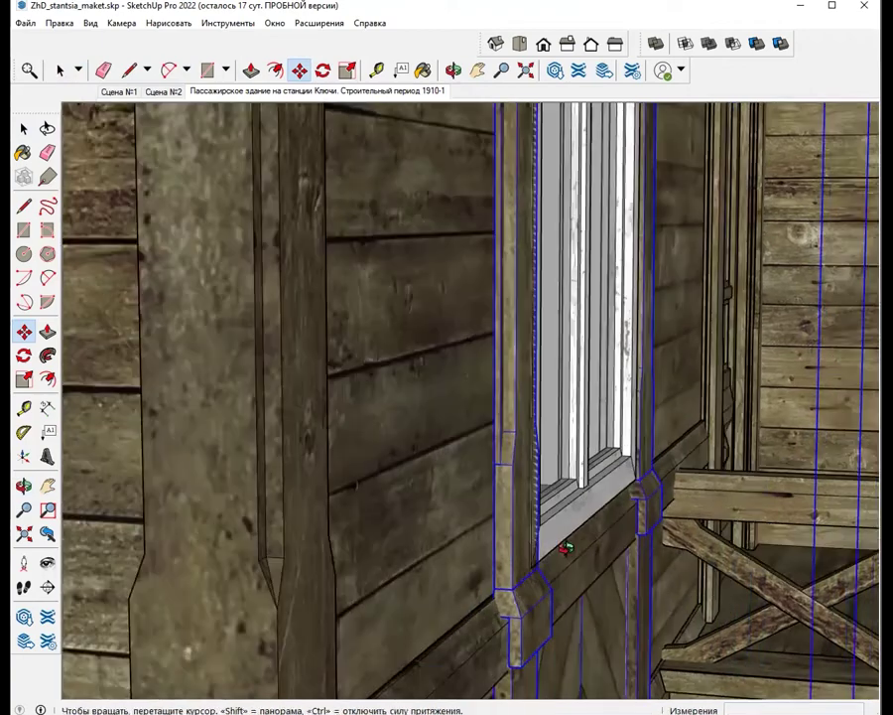
scroll(467, 557, down, 5)
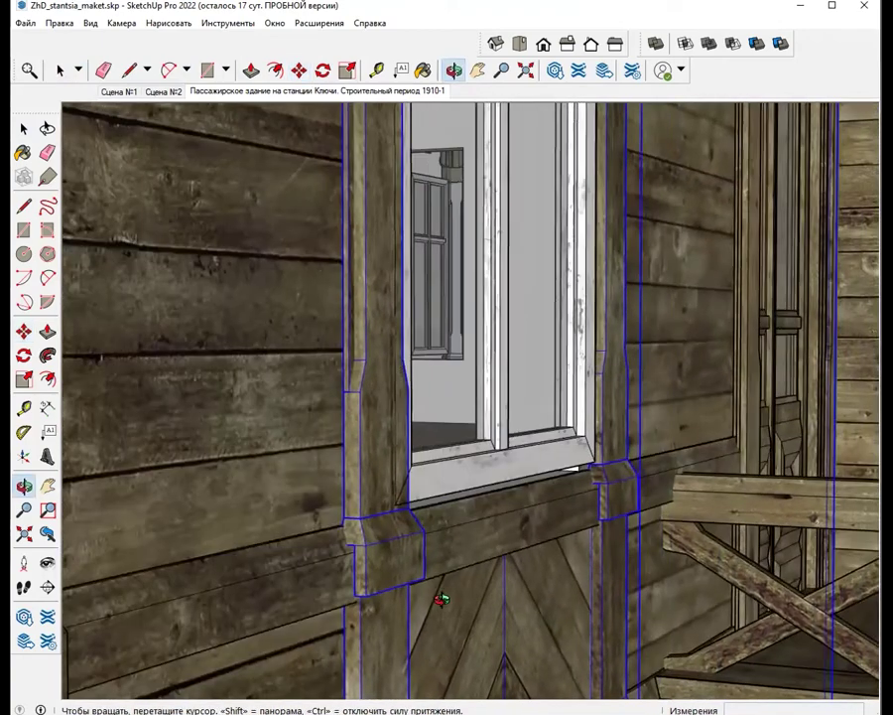
mouse_move(461, 580)
middle_down()
mouse_move(382, 589)
mouse_move(393, 478)
mouse_move(413, 456)
mouse_move(413, 480)
mouse_move(480, 575)
mouse_move(443, 541)
middle_up()
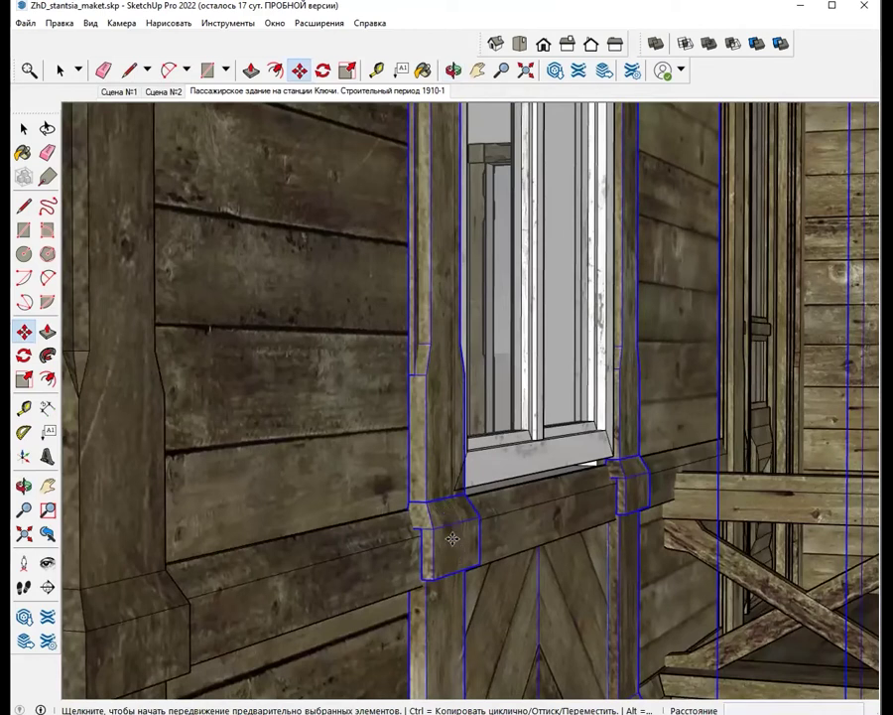
click(451, 538)
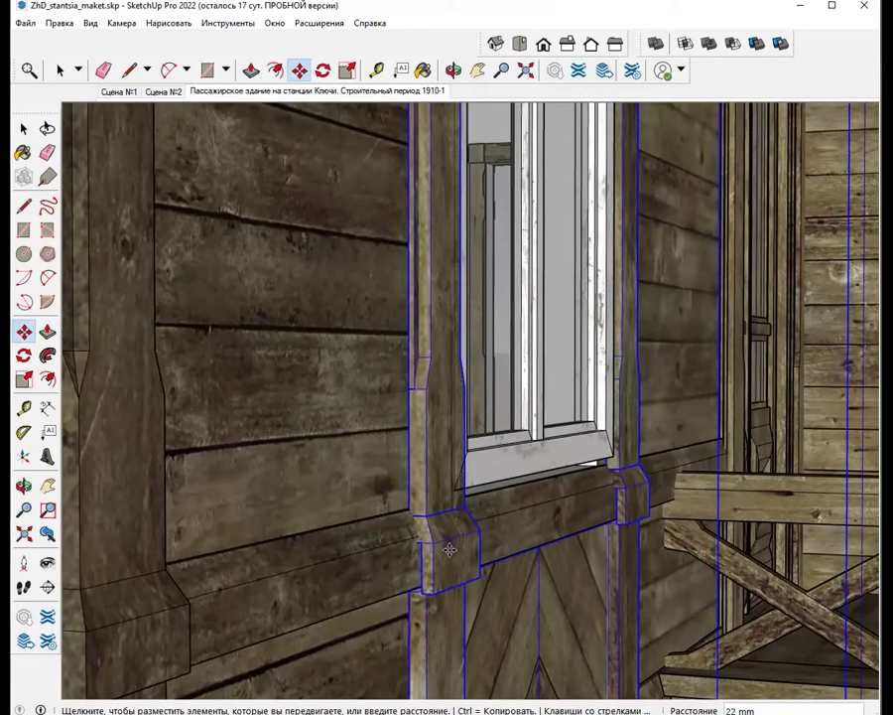
click(452, 548)
mouse_move(534, 523)
middle_down()
mouse_move(318, 505)
mouse_move(445, 342)
mouse_move(492, 481)
mouse_move(492, 512)
mouse_move(462, 509)
middle_up()
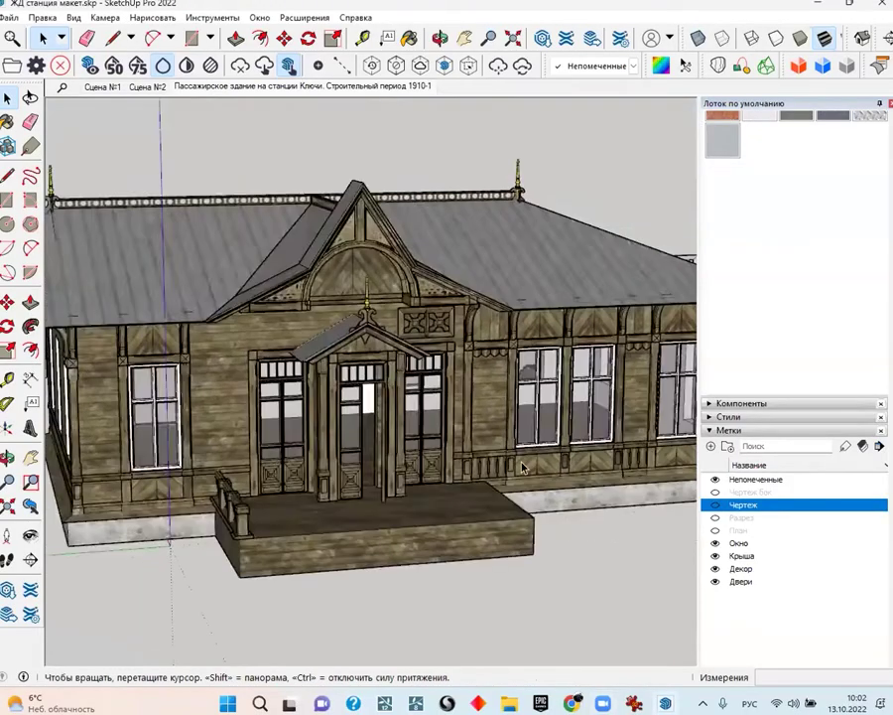
Select the facade window casing group and open it to reach the inner window
middle_drag(523, 467, 559, 54)
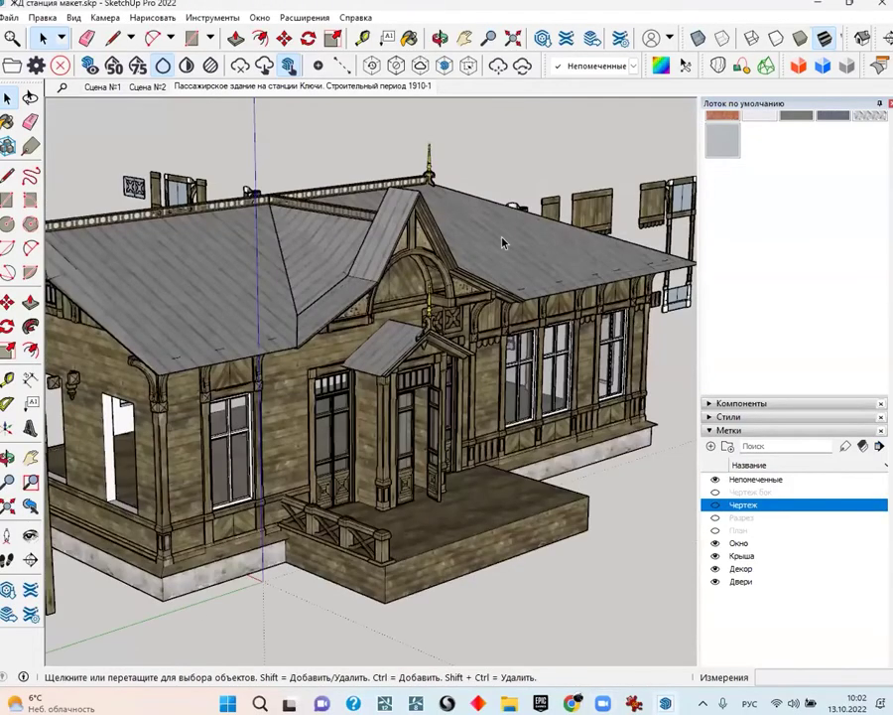
middle_drag(504, 242, 416, 397)
scroll(417, 397, down, 2)
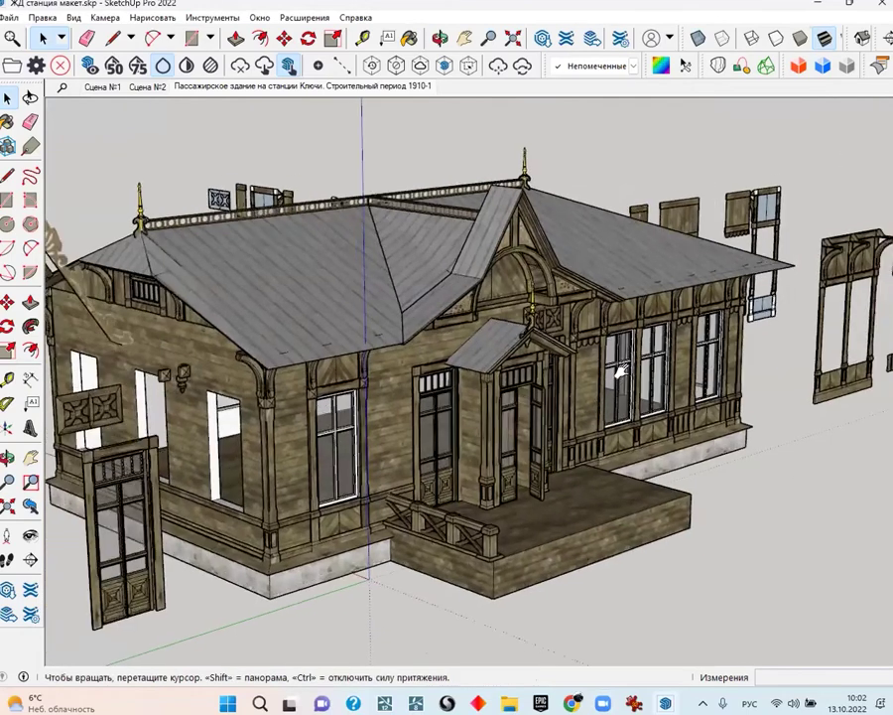
scroll(377, 543, up, 5)
click(280, 375)
scroll(301, 387, up, 3)
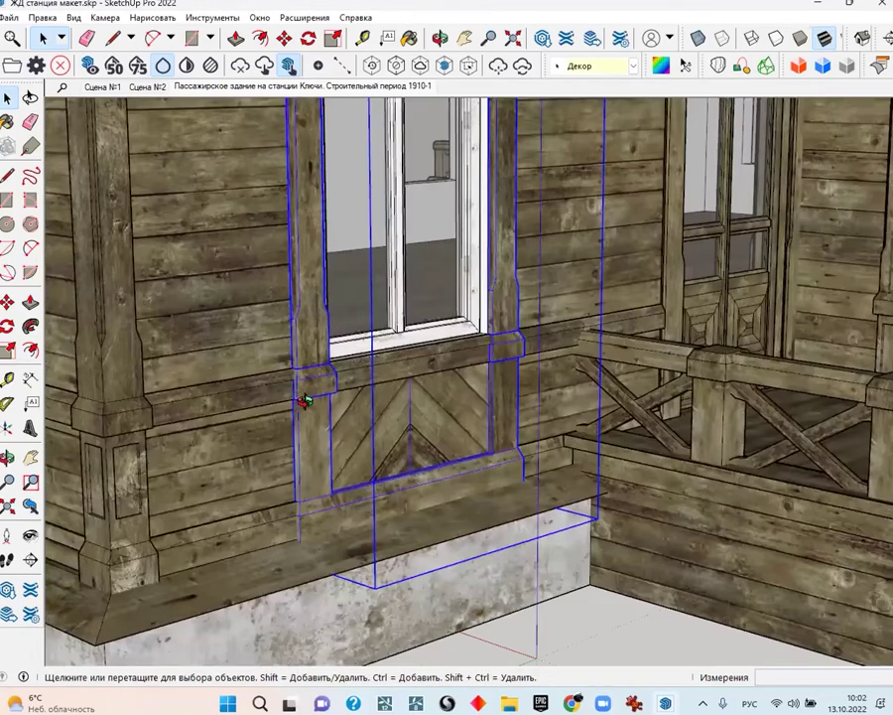
scroll(419, 446, up, 3)
key(m)
click(482, 443)
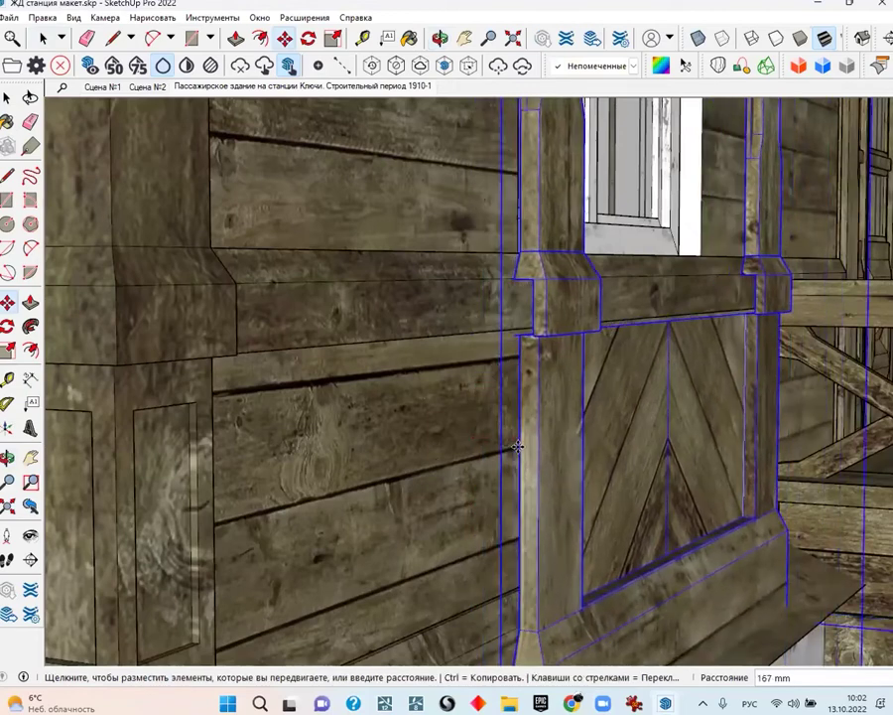
key(space)
double_click(651, 265)
click(647, 247)
key(m)
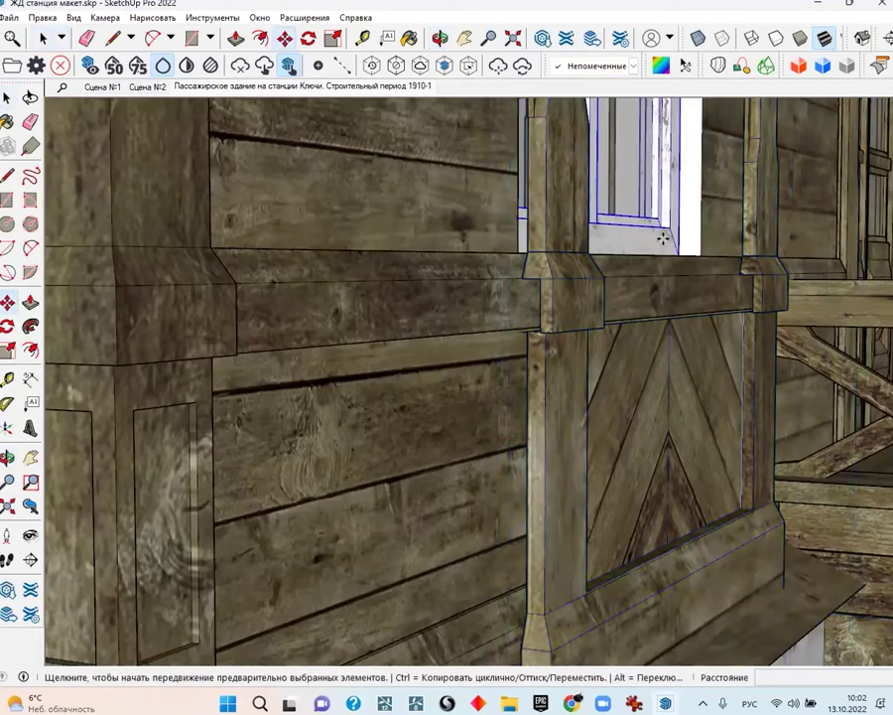
click(662, 234)
key(Escape)
Lower the post bracket about 69 mm and shift the post pieces 93 mm left
mouse_move(665, 375)
middle_down()
mouse_move(640, 396)
mouse_move(643, 454)
middle_up()
key(space)
mouse_move(603, 393)
middle_down()
mouse_move(579, 405)
mouse_move(570, 367)
middle_up()
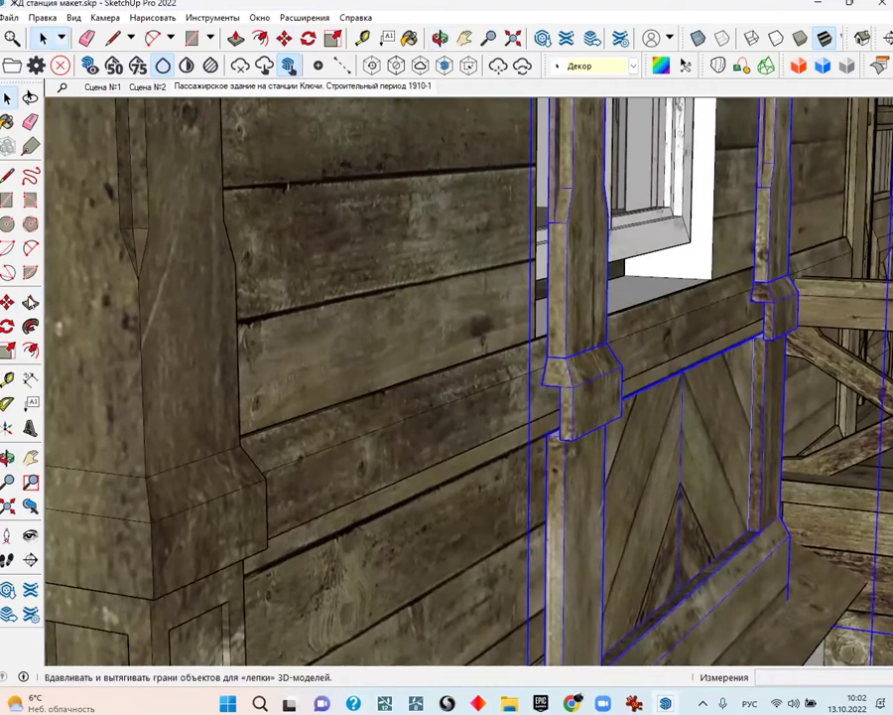
scroll(479, 322, up, 2)
click(14, 306)
click(568, 409)
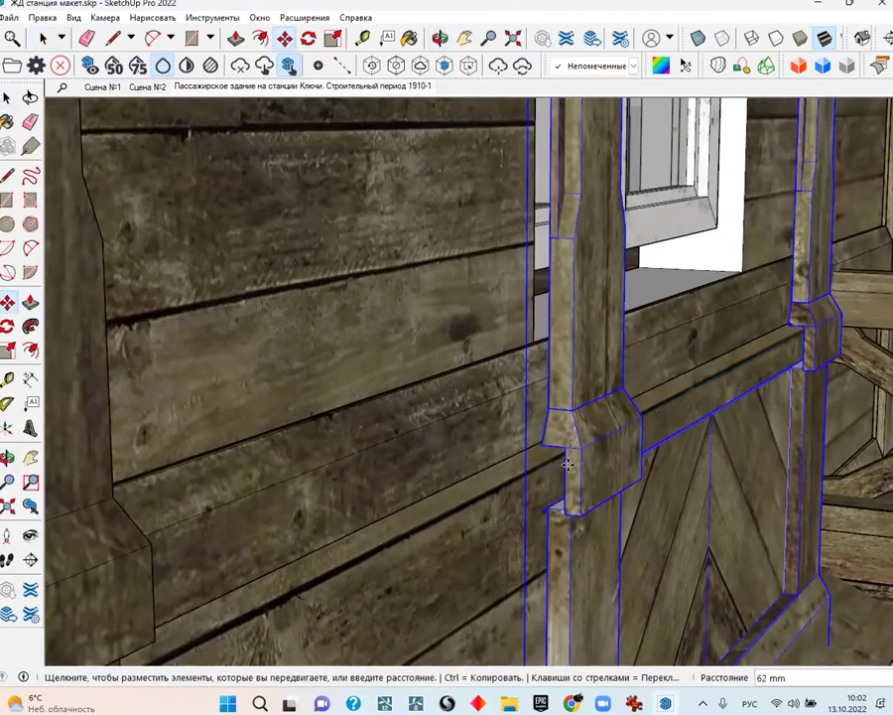
click(561, 458)
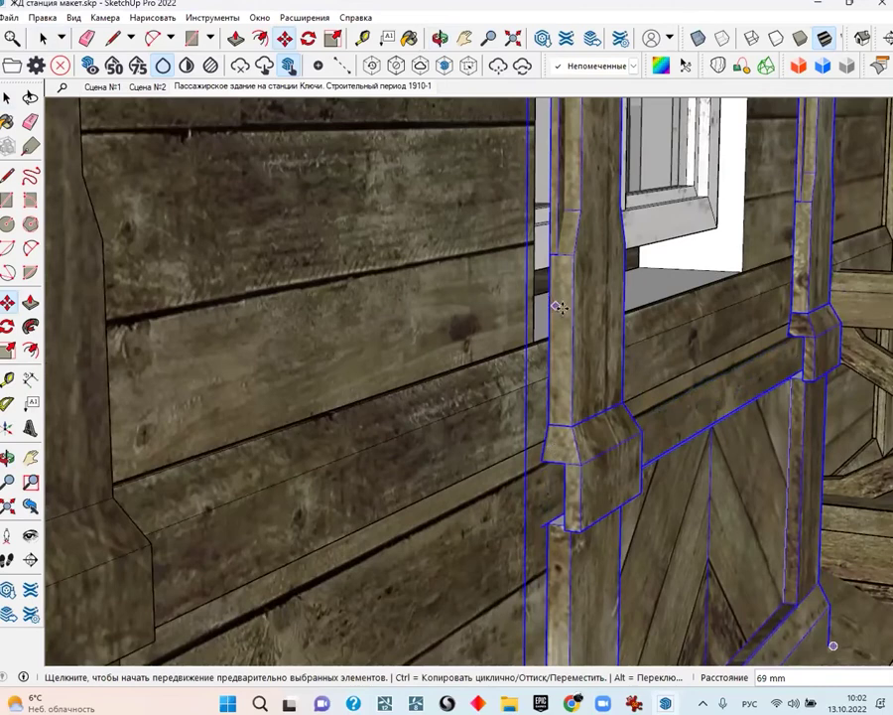
click(611, 485)
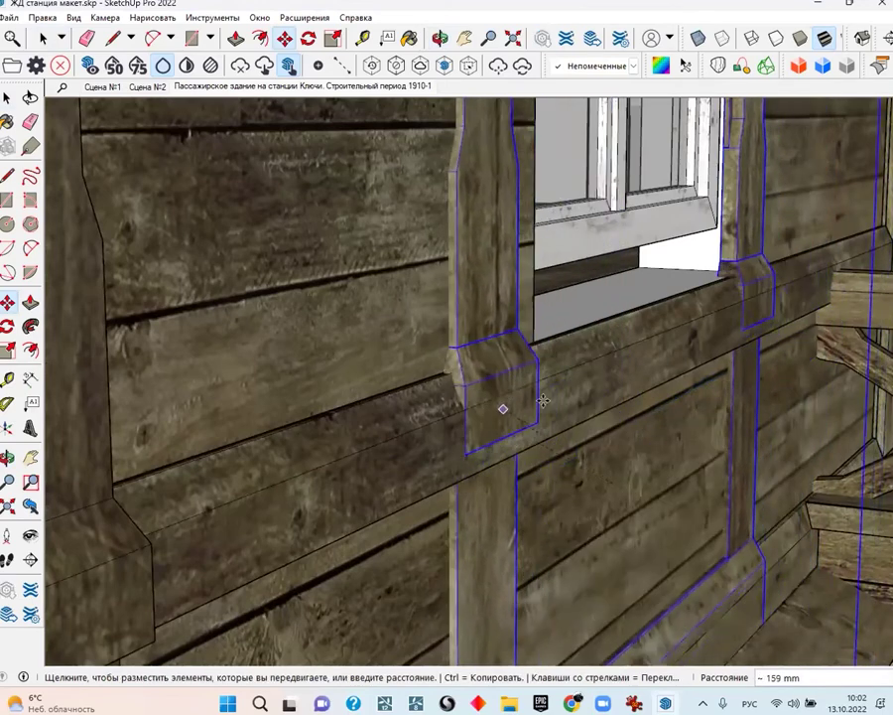
click(551, 410)
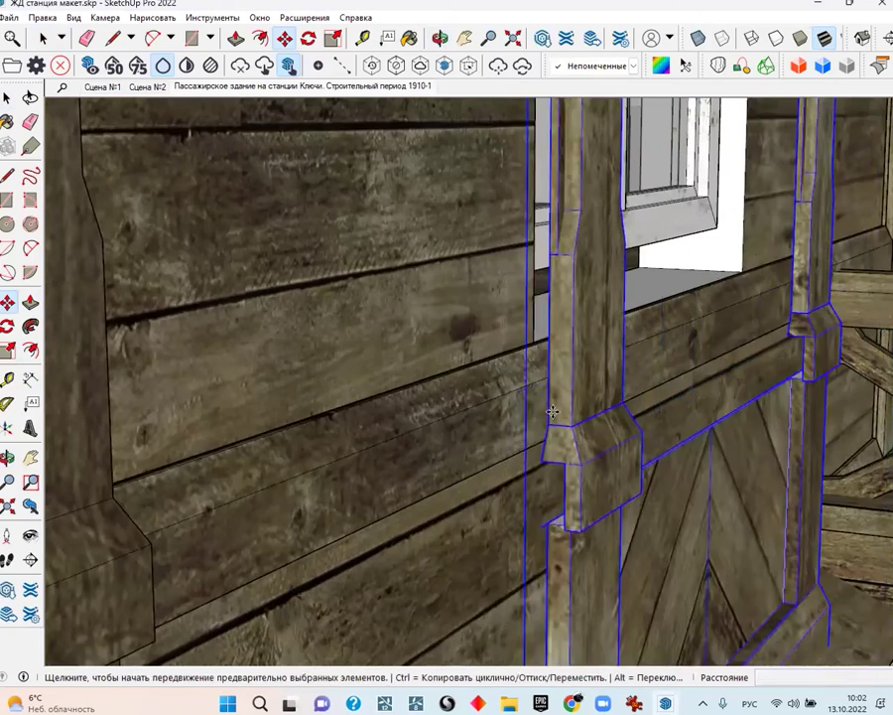
click(545, 307)
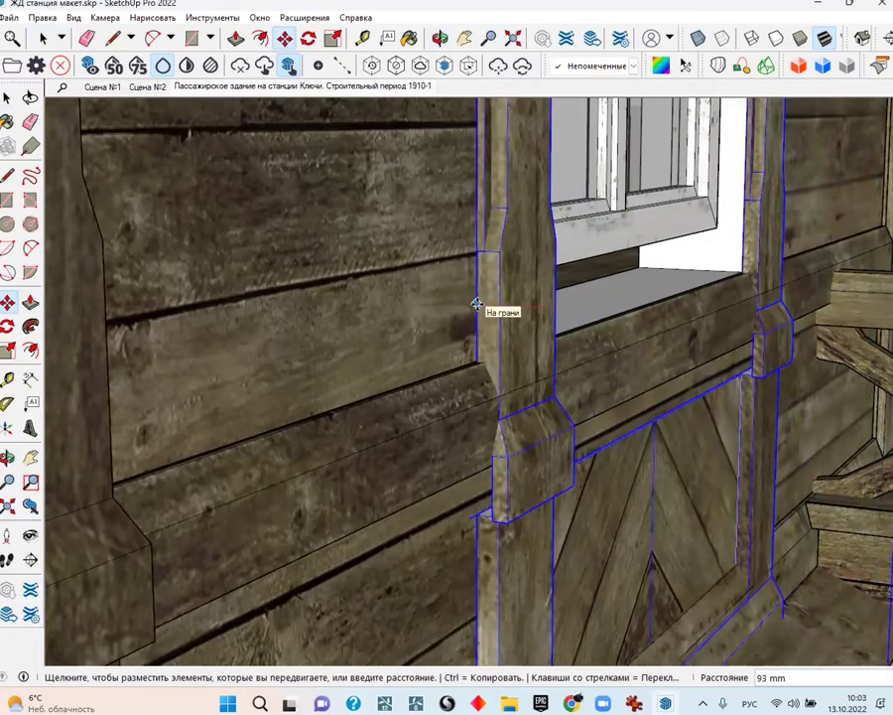
click(477, 305)
Fine-tune the post pieces and drop the bracket another 12 mm lower
click(479, 349)
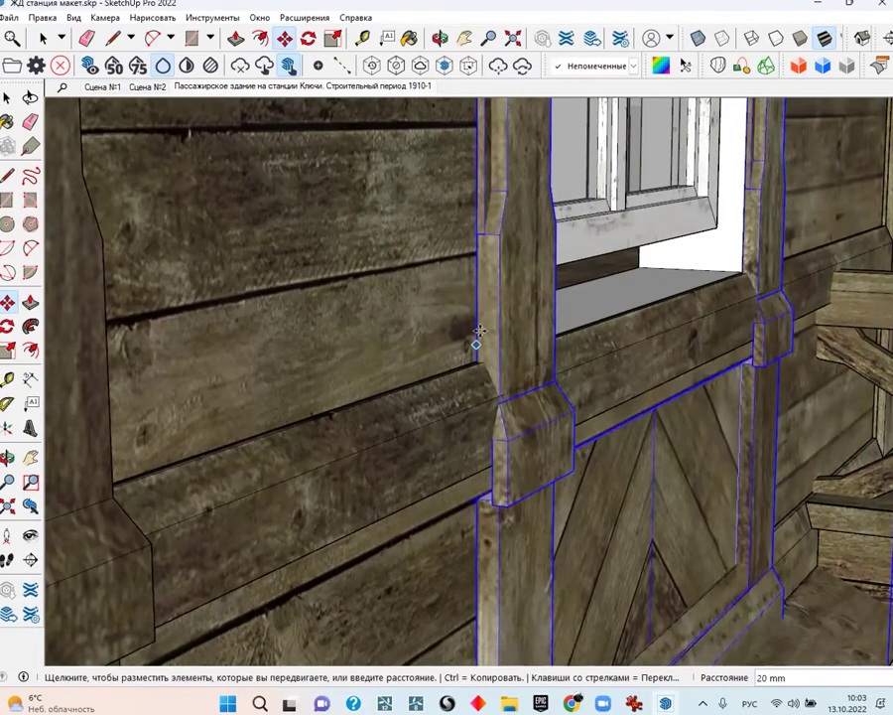
click(457, 332)
scroll(467, 342, up, 3)
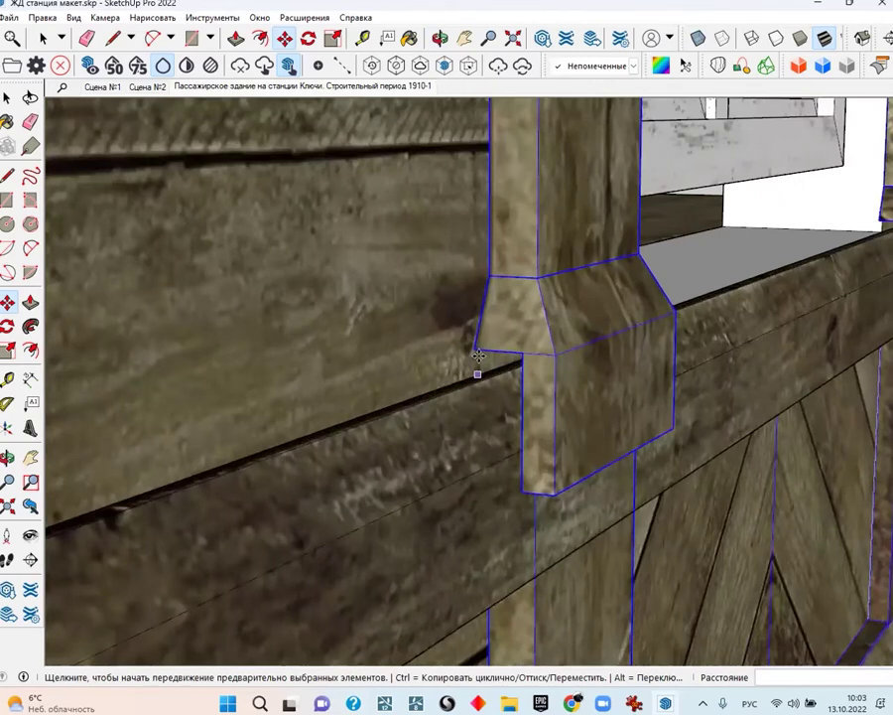
click(478, 352)
click(475, 372)
click(489, 299)
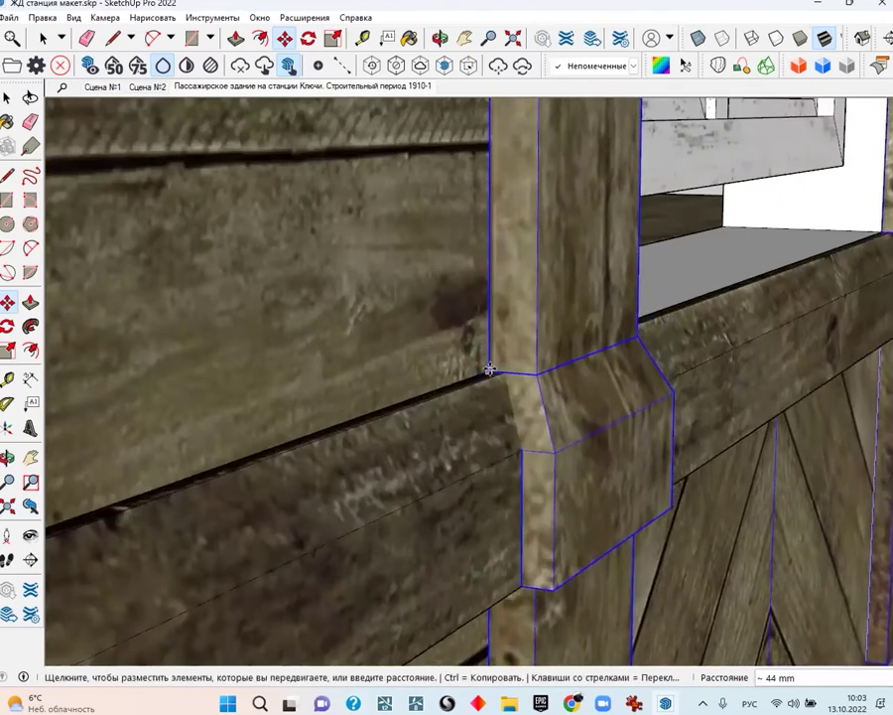
click(489, 369)
Seat the post bracket against the window sill, checking the fit from around the post
mouse_move(487, 363)
middle_down()
mouse_move(423, 360)
mouse_move(522, 482)
mouse_move(89, 364)
mouse_move(83, 564)
mouse_move(417, 407)
middle_up()
scroll(506, 447, down, 2)
scroll(405, 385, up, 1)
click(405, 385)
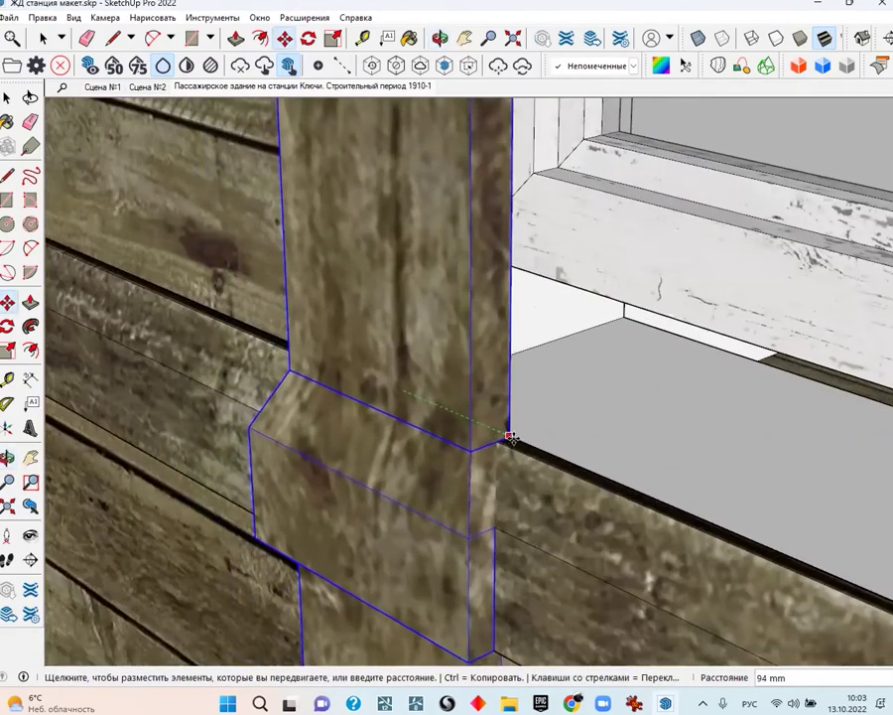
click(509, 437)
mouse_move(522, 453)
middle_down()
mouse_move(441, 463)
mouse_move(449, 486)
middle_up()
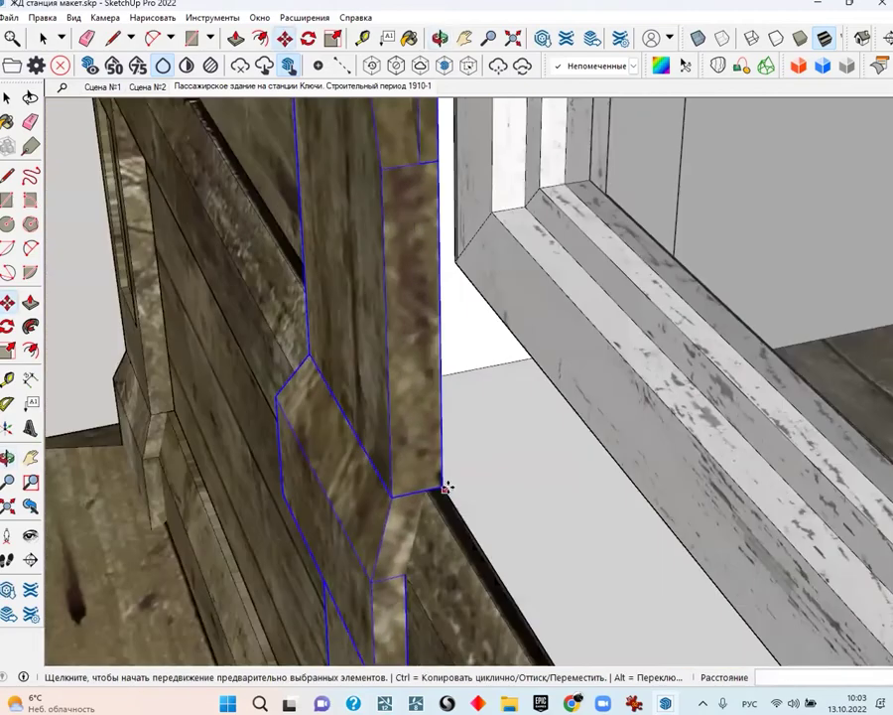
click(442, 481)
click(378, 382)
mouse_move(378, 381)
middle_down()
mouse_move(532, 378)
mouse_move(500, 379)
middle_up()
key(space)
Lower the white window frame 79 mm onto the sill
click(576, 262)
click(7, 301)
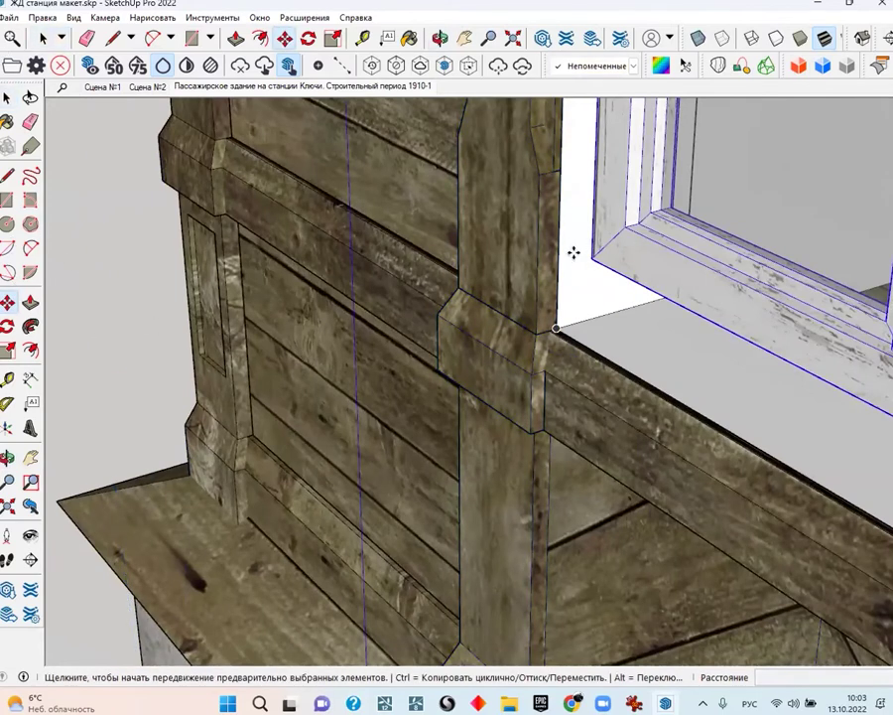
click(592, 259)
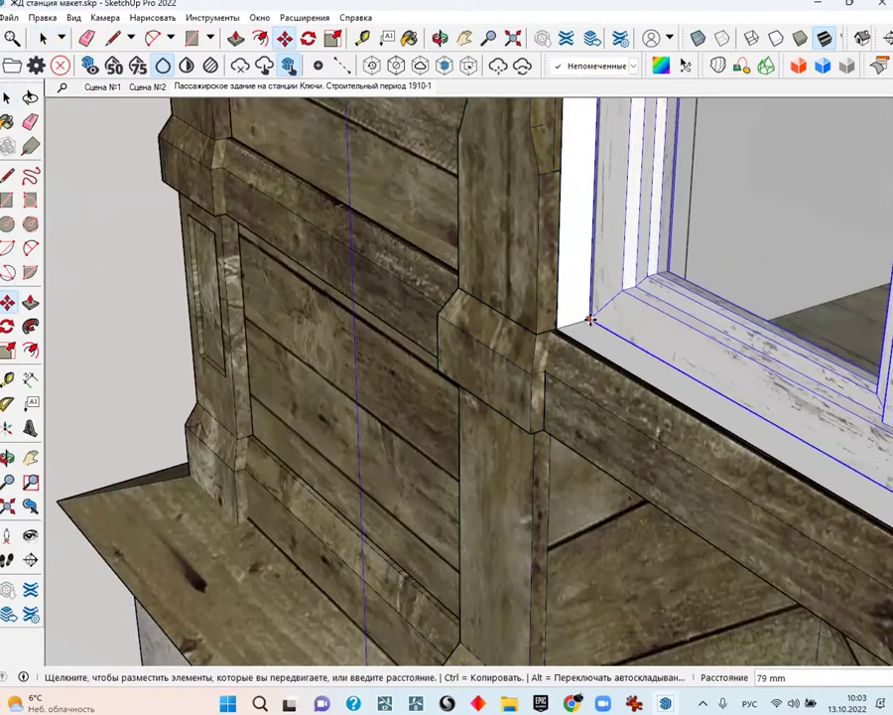
click(589, 320)
mouse_move(548, 363)
middle_down()
mouse_move(464, 396)
mouse_move(646, 423)
middle_up()
scroll(616, 513, down, 3)
scroll(605, 334, up, 3)
scroll(530, 435, up, 2)
Orbit along the wall to inspect the window frame and post joint
mouse_move(530, 435)
middle_down()
mouse_move(708, 312)
mouse_move(565, 394)
mouse_move(558, 370)
mouse_move(603, 369)
mouse_move(483, 407)
middle_up()
scroll(565, 388, up, 3)
scroll(514, 299, down, 2)
scroll(518, 194, up, 3)
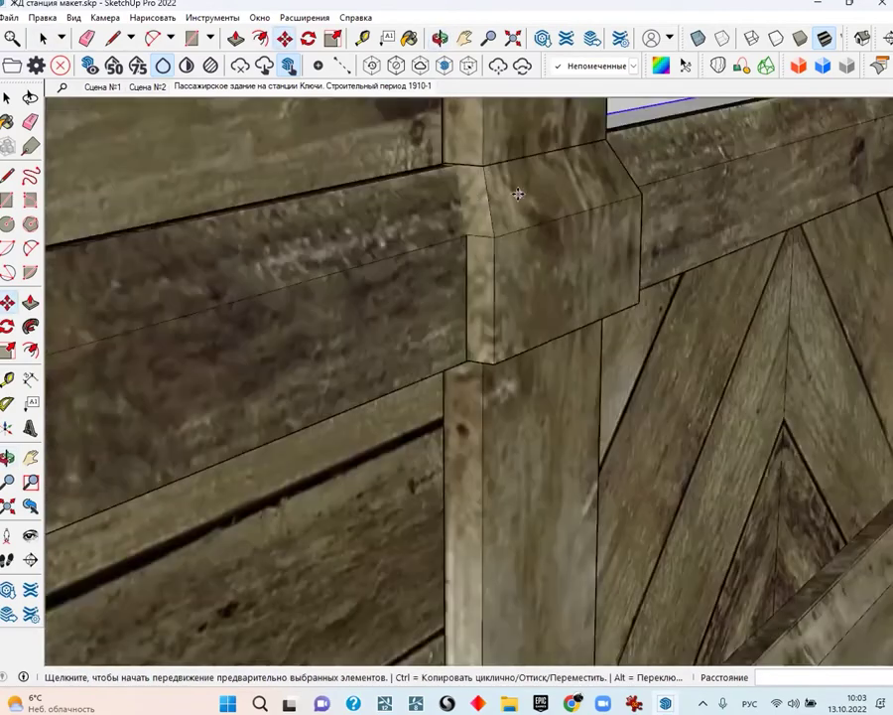
mouse_move(514, 304)
middle_down()
mouse_move(450, 352)
mouse_move(425, 228)
mouse_move(182, 245)
middle_up()
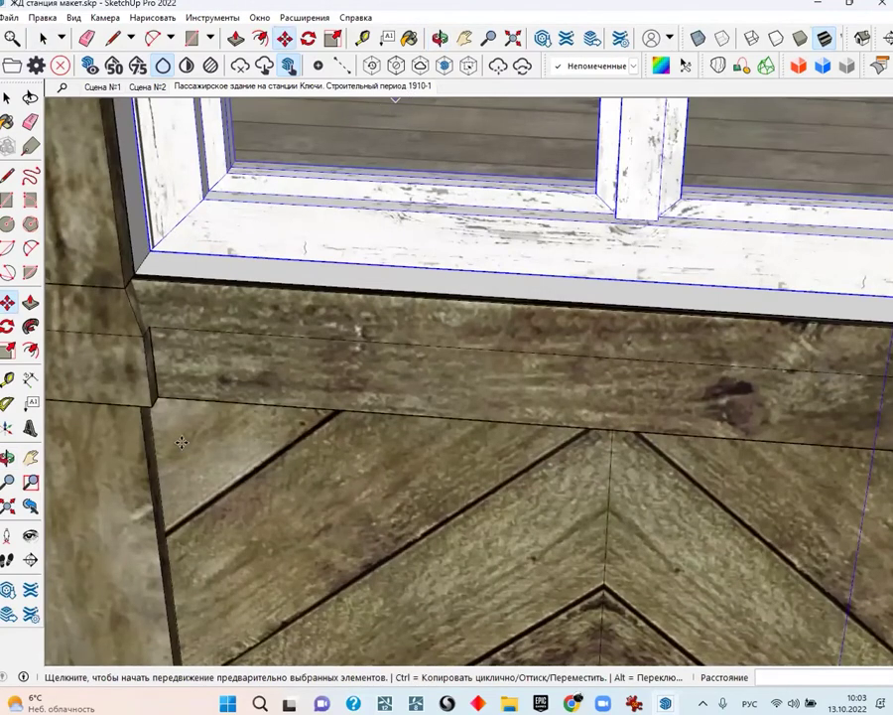
scroll(182, 442, down, 3)
mouse_move(453, 363)
middle_down()
mouse_move(359, 199)
mouse_move(404, 93)
middle_up()
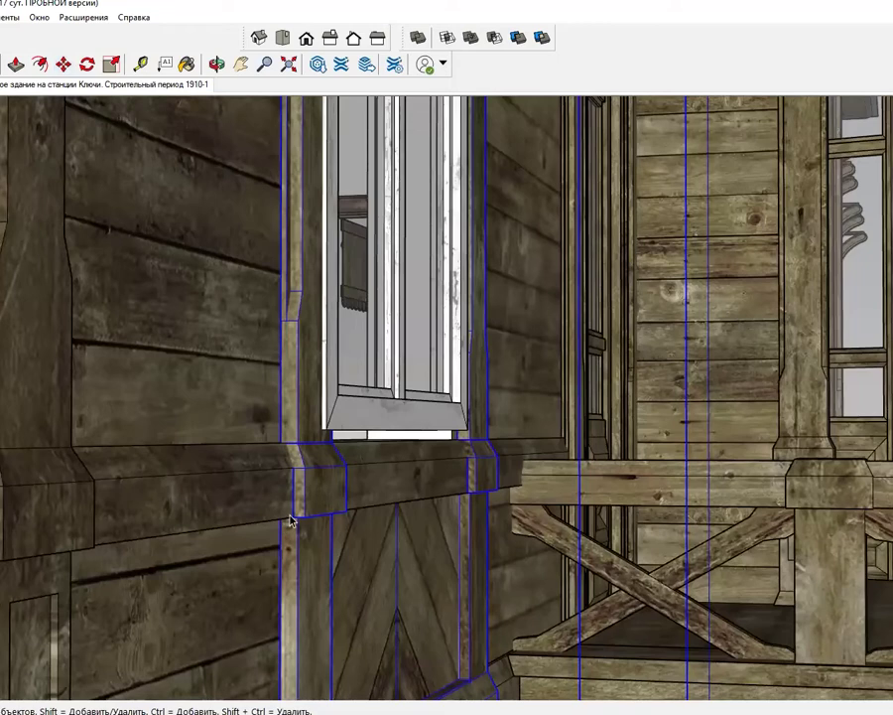
Orbit and pan around the station house corner to a new viewing angle
scroll(95, 631, down, 4)
scroll(83, 621, down, 3)
scroll(104, 594, down, 2)
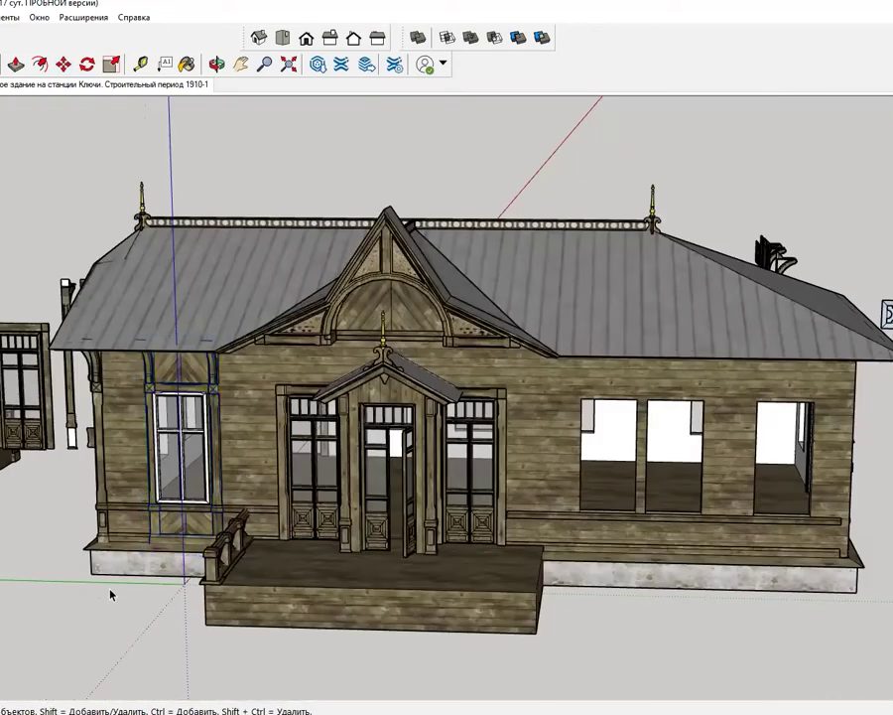
scroll(80, 553, up, 1)
scroll(81, 553, up, 1)
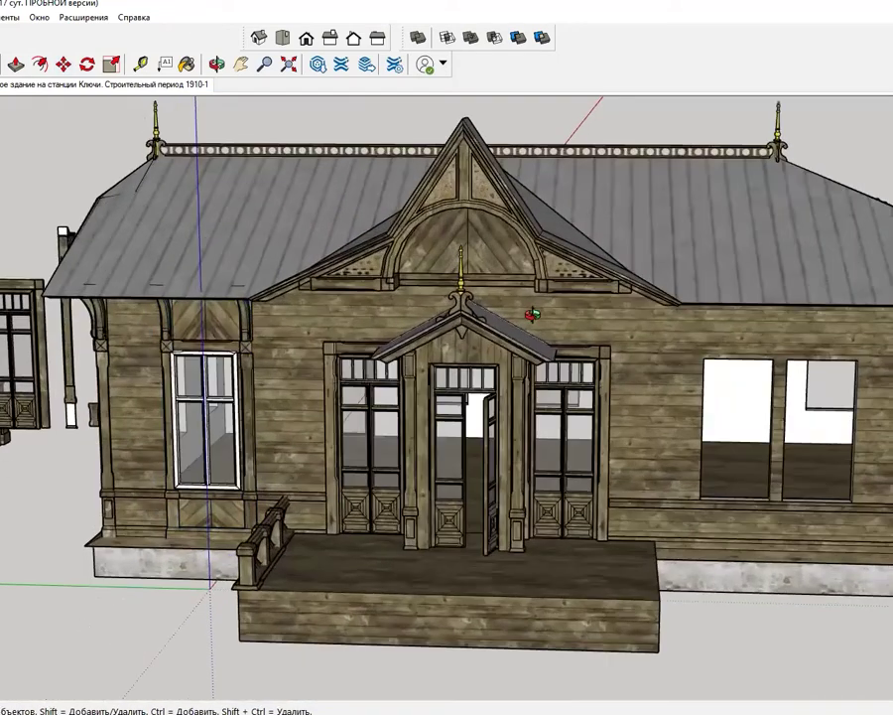
scroll(470, 314, up, 3)
mouse_move(470, 313)
middle_down()
mouse_move(481, 384)
mouse_move(442, 360)
middle_up()
middle_drag(466, 243, 476, 192)
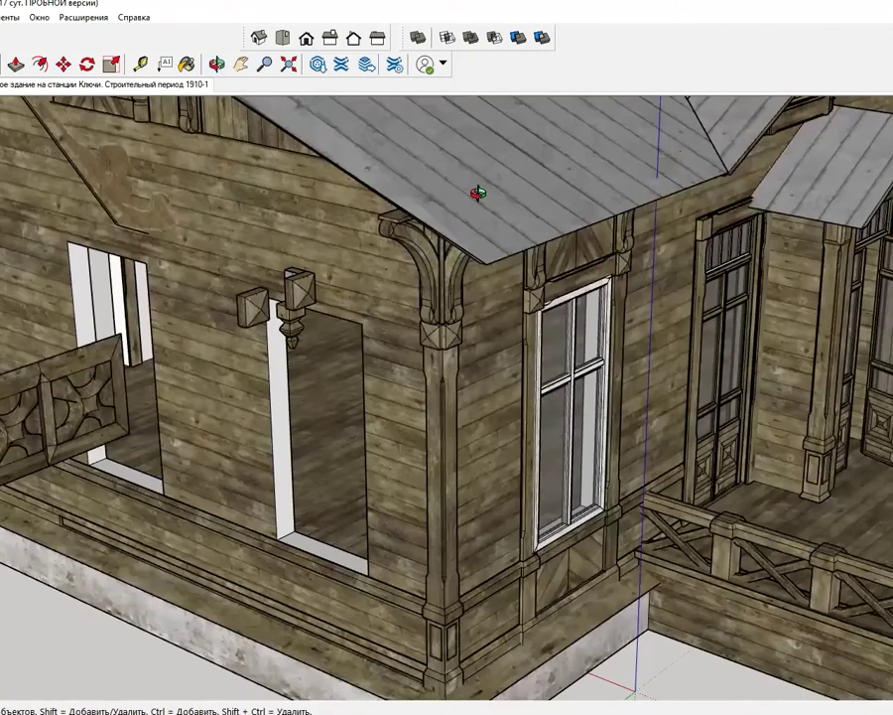
middle_drag(472, 134, 474, 165)
shift+middle_drag(497, 162, 496, 290)
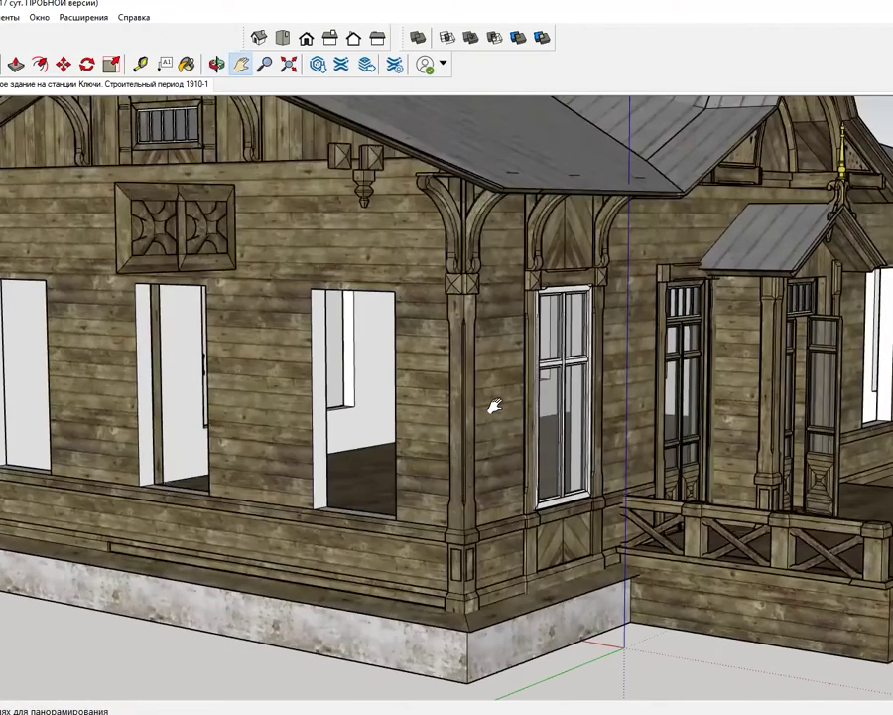
mouse_move(460, 200)
middle_down()
mouse_move(529, 232)
mouse_move(76, 350)
mouse_move(44, 480)
mouse_move(292, 558)
middle_up()
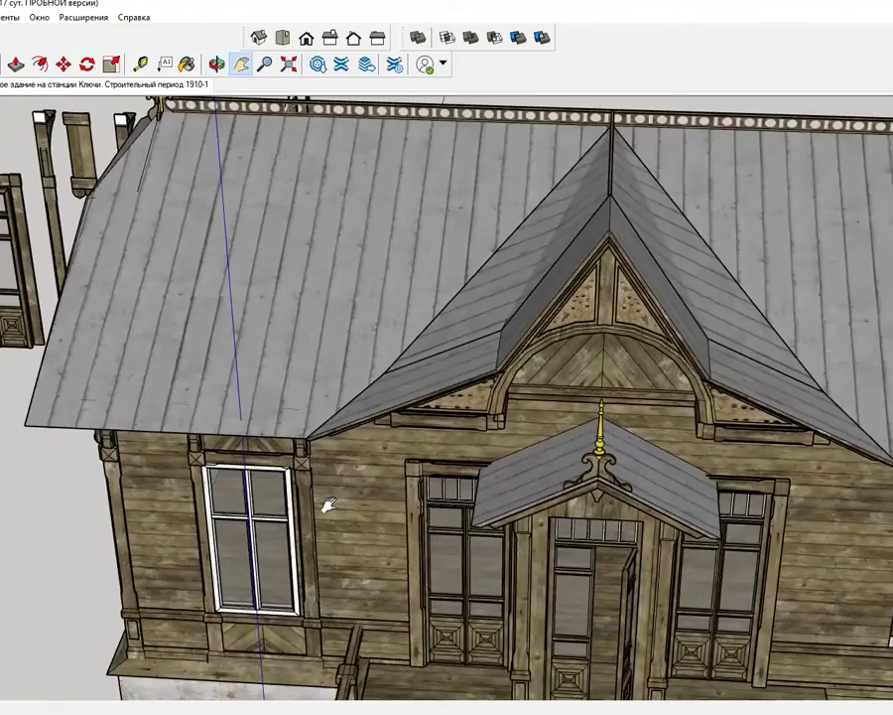
Bring the loose parts beside the house into view, select the carved bracket column and cut it out
scroll(476, 466, down, 3)
shift+middle_drag(649, 423, 453, 380)
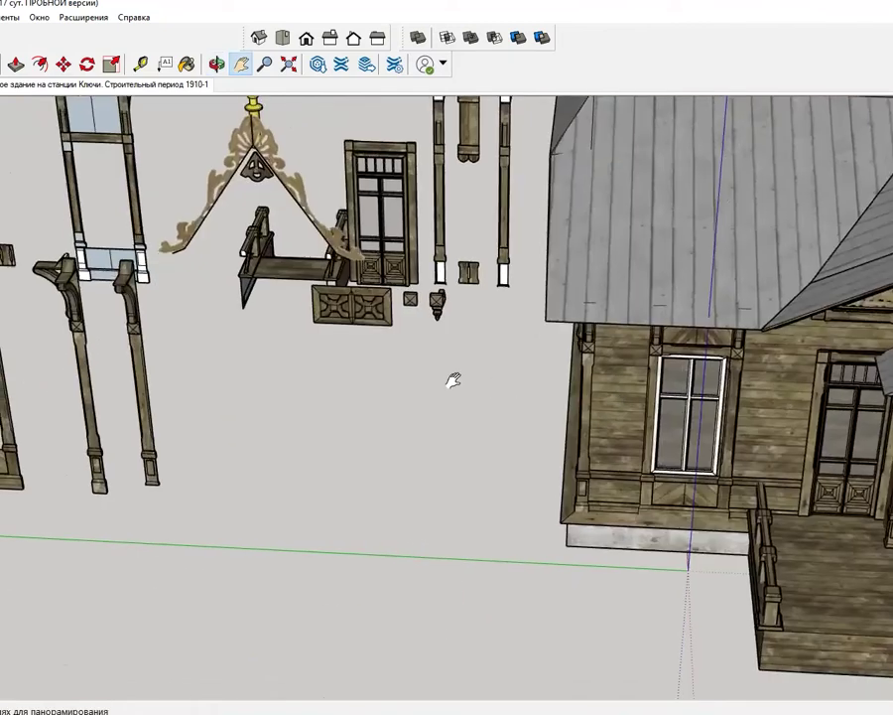
drag(452, 380, 151, 354)
drag(878, 392, 729, 387)
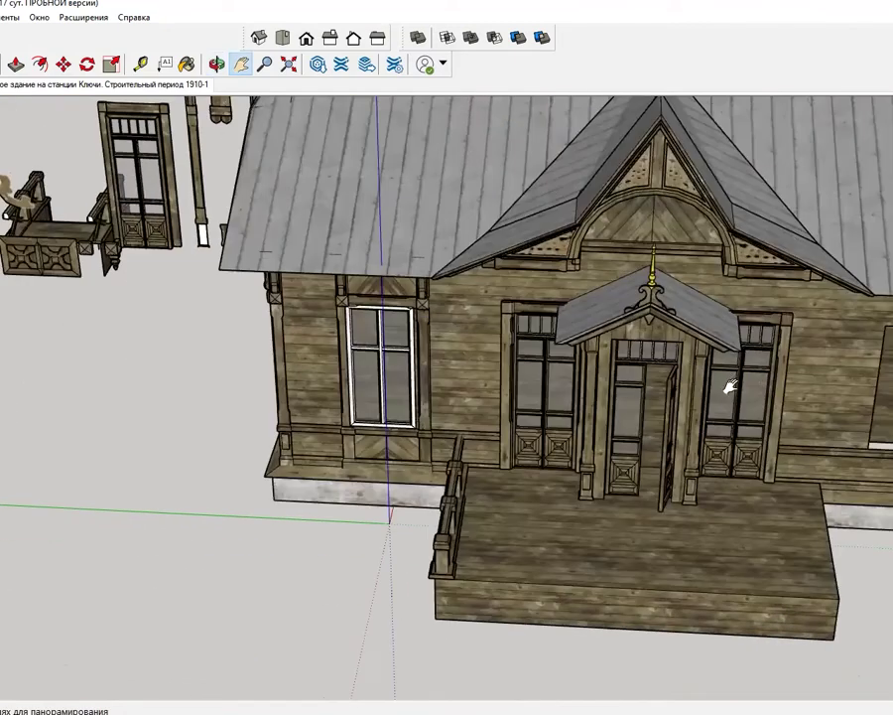
drag(447, 426, 818, 429)
drag(210, 373, 509, 374)
drag(444, 398, 397, 422)
key(space)
click(476, 375)
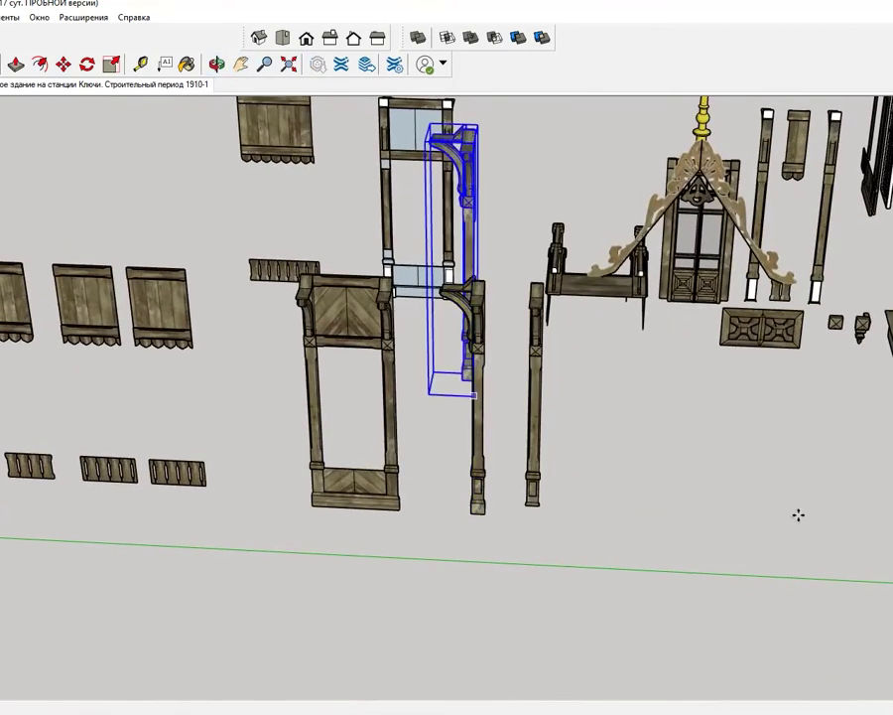
mouse_move(258, 313)
middle_down()
mouse_move(320, 417)
mouse_move(496, 616)
mouse_move(378, 517)
mouse_move(437, 496)
middle_up()
key(Delete)
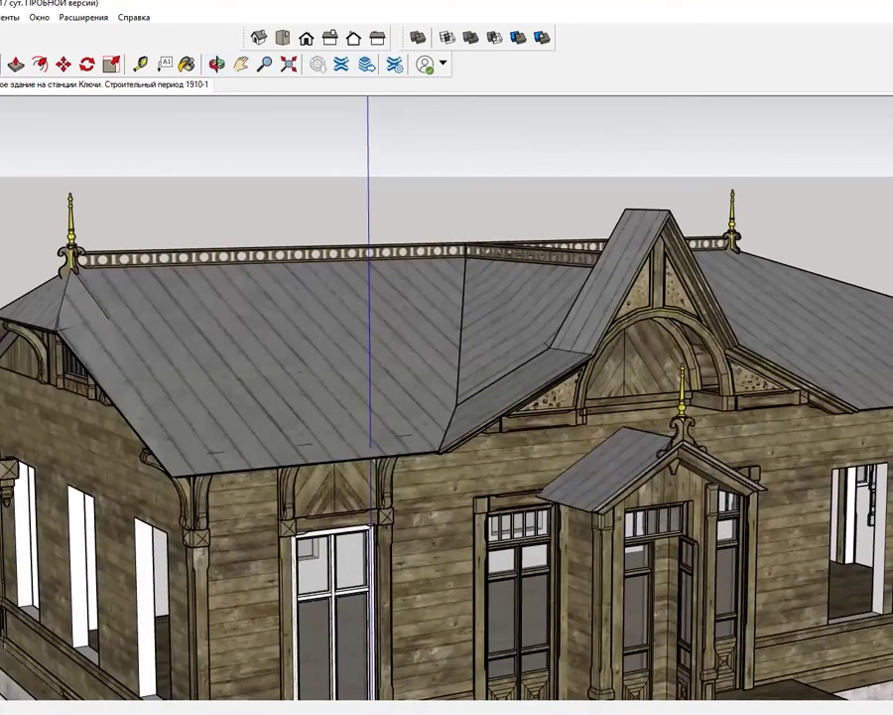
key(m)
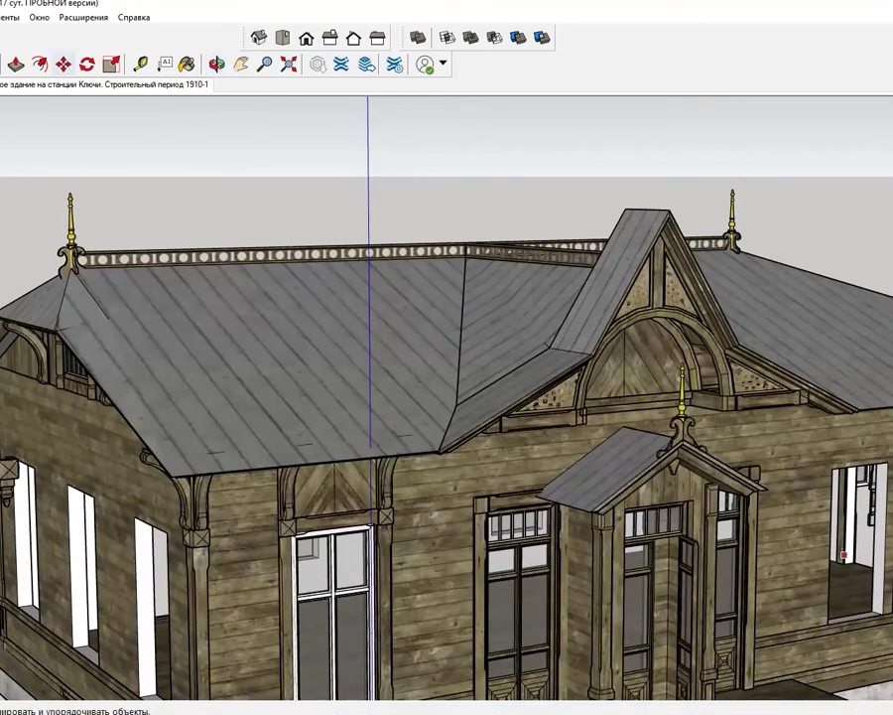
Navigate to the house's left side-wall corner and select the carved post standing there
shift+middle_drag(549, 442, 47, 393)
mouse_move(273, 359)
shift+middle_down()
mouse_move(235, 508)
mouse_move(139, 512)
mouse_move(266, 422)
shift+middle_up()
middle_drag(278, 471, 224, 335)
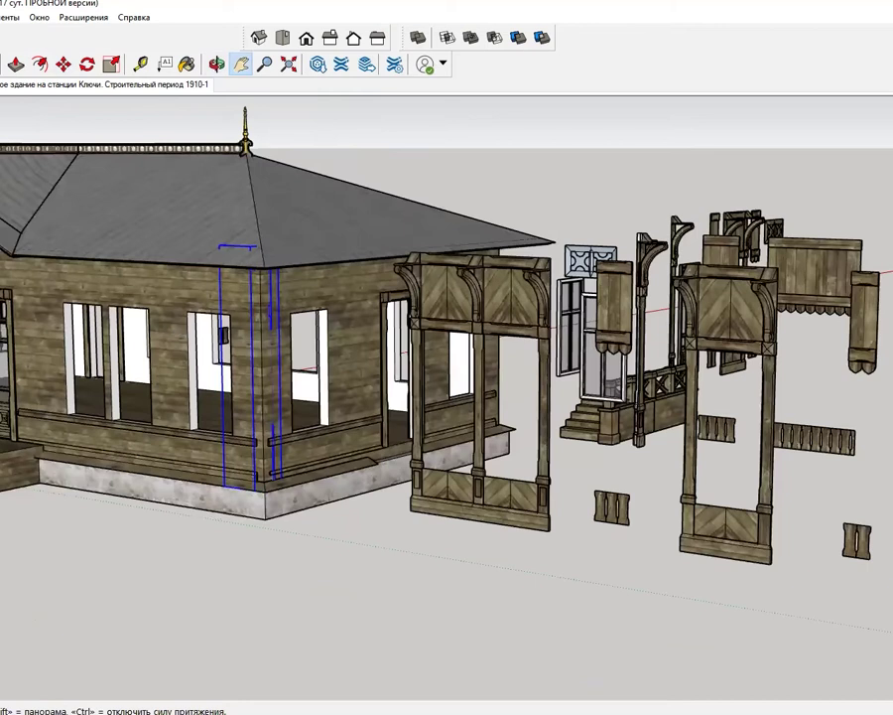
scroll(223, 335, up, 3)
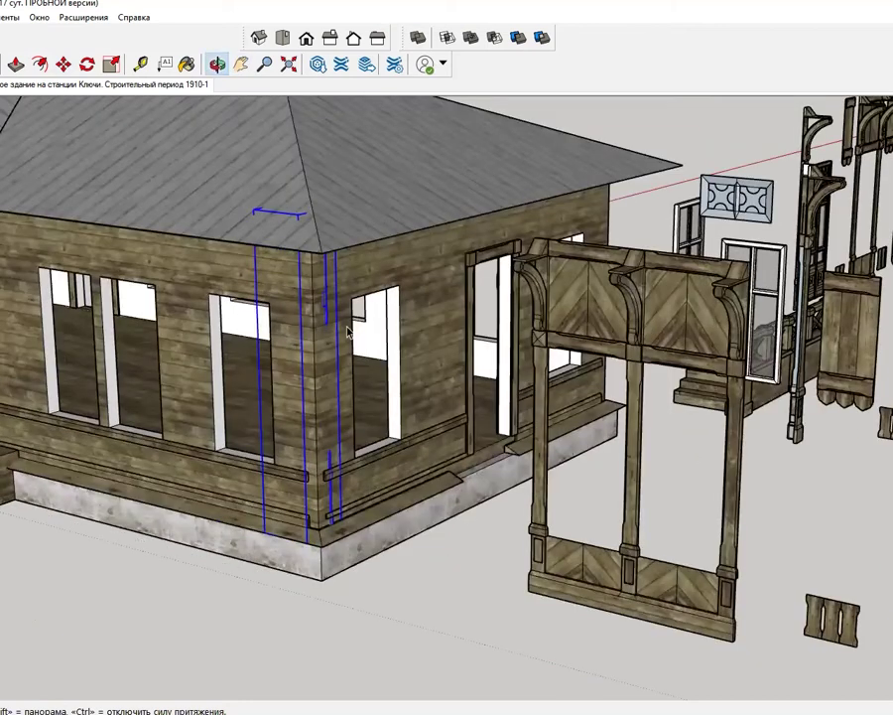
click(304, 514)
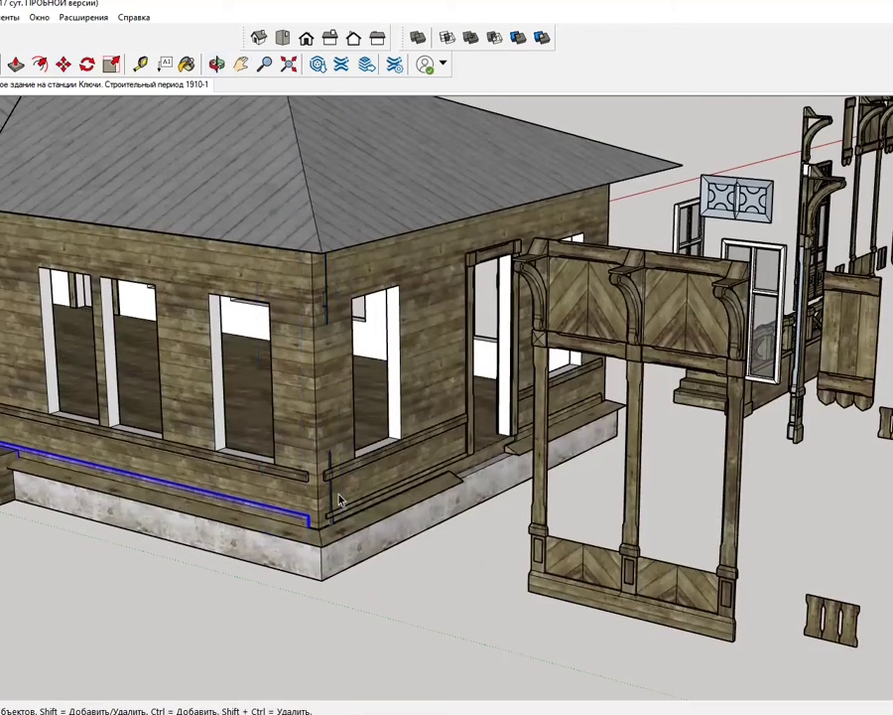
middle_drag(781, 496, 814, 496)
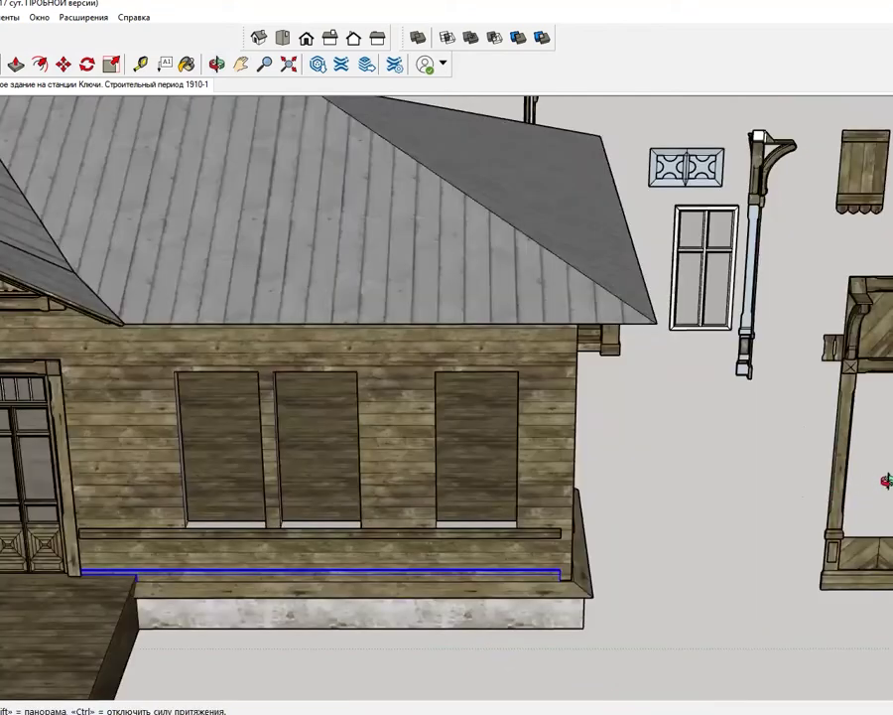
middle_drag(886, 480, 853, 466)
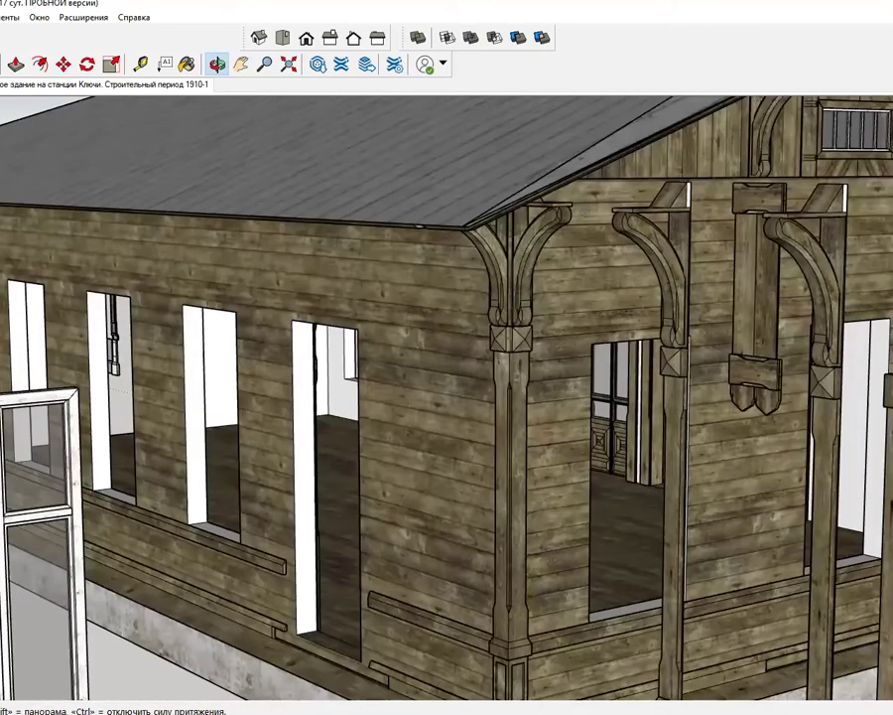
key(h)
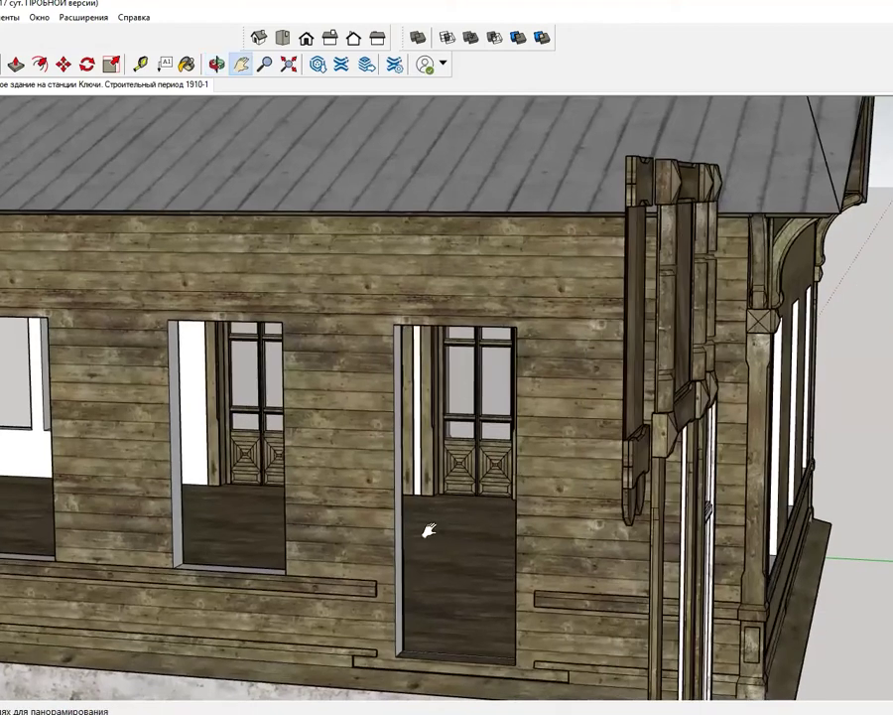
middle_drag(95, 470, 347, 476)
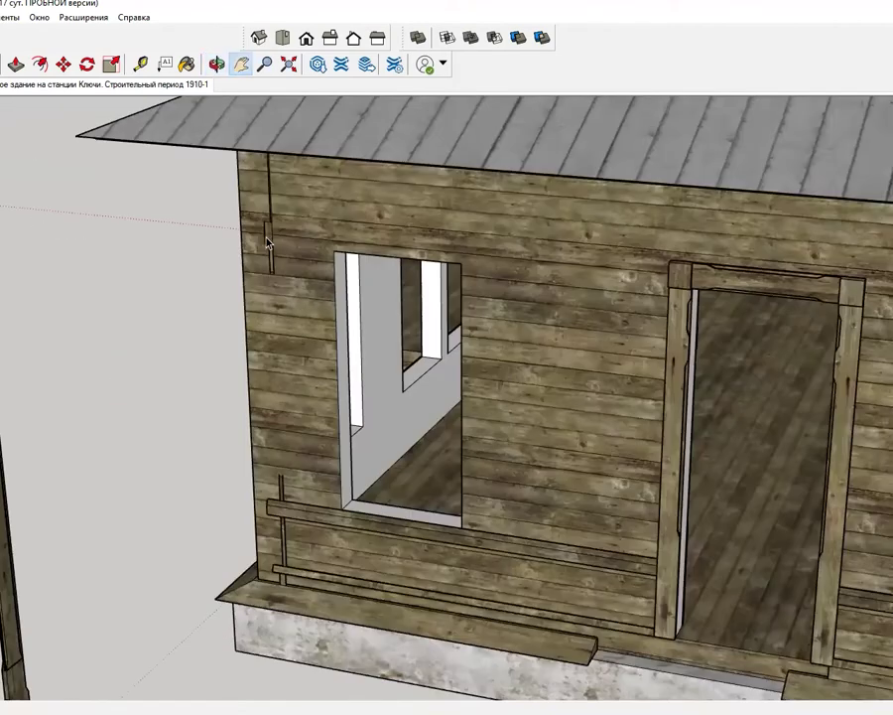
key(space)
click(208, 427)
Move the selected post away from the wall corner, then flip it along the Component's Green axis
click(63, 64)
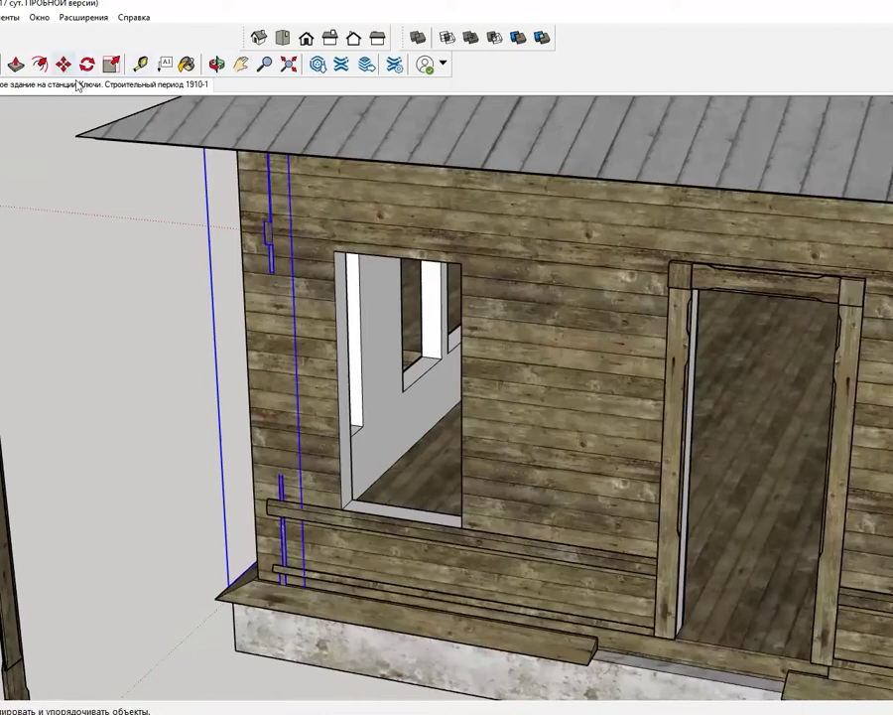
click(188, 274)
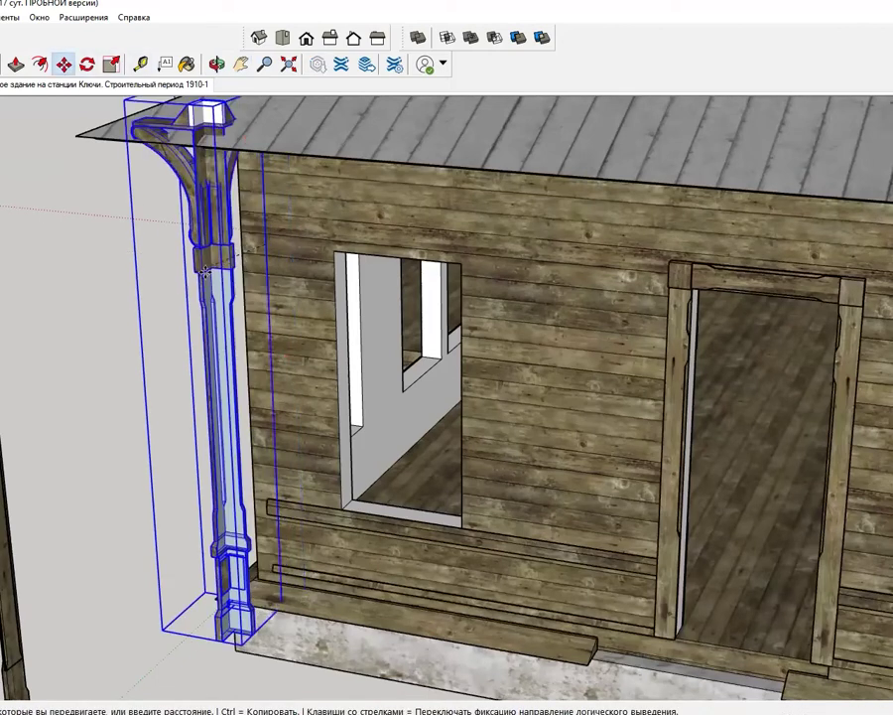
click(97, 254)
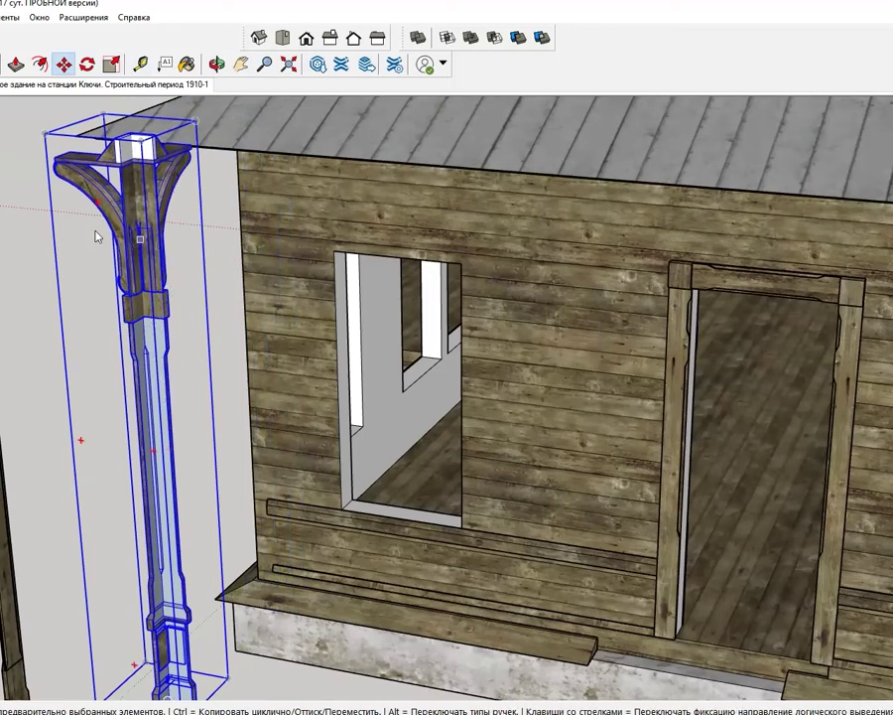
right_click(143, 239)
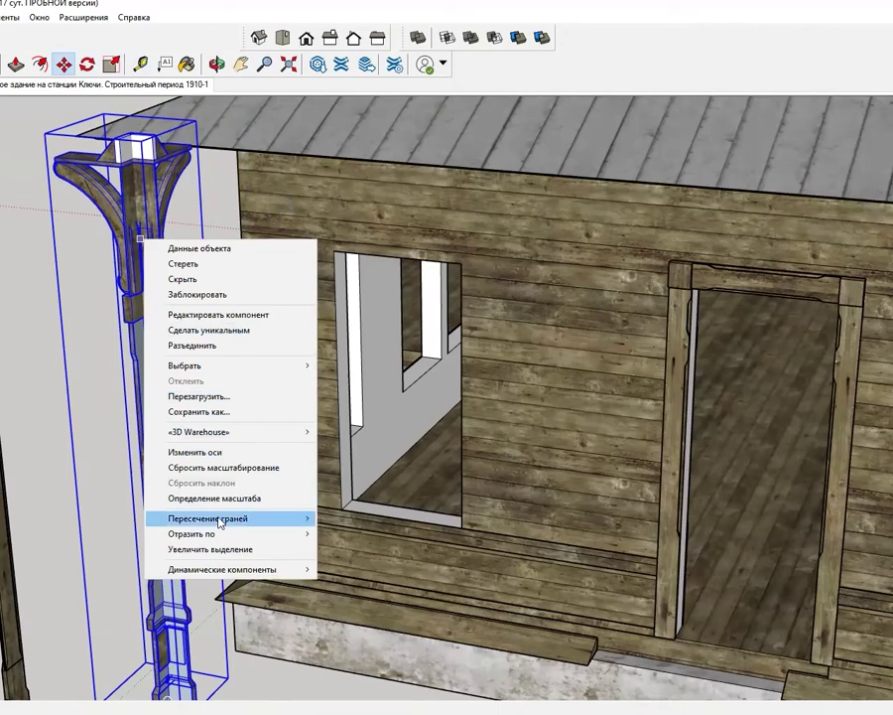
mouse_move(199, 534)
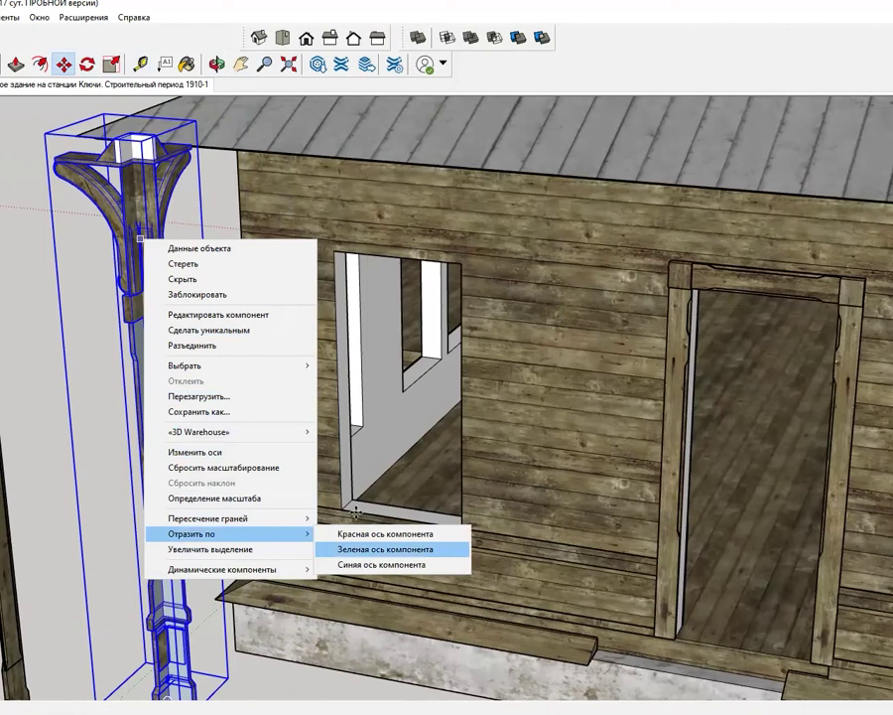
key(Return)
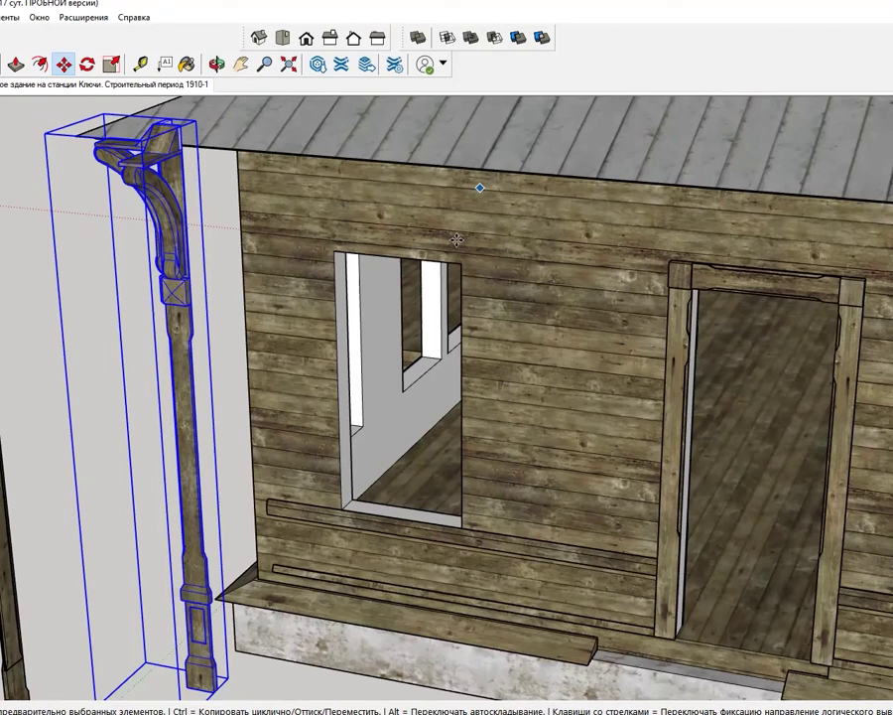
key(space)
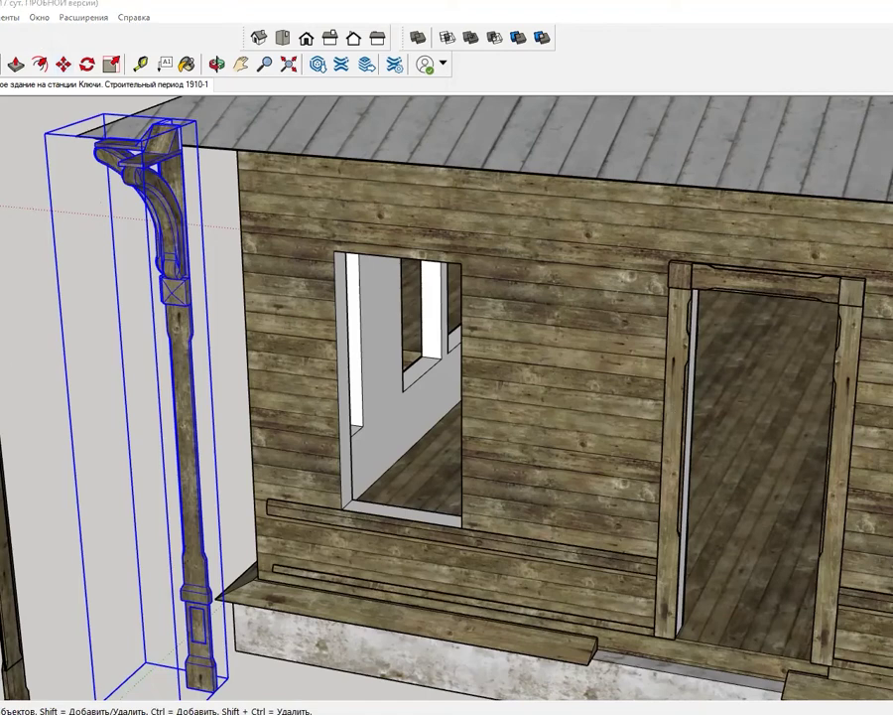
key(h)
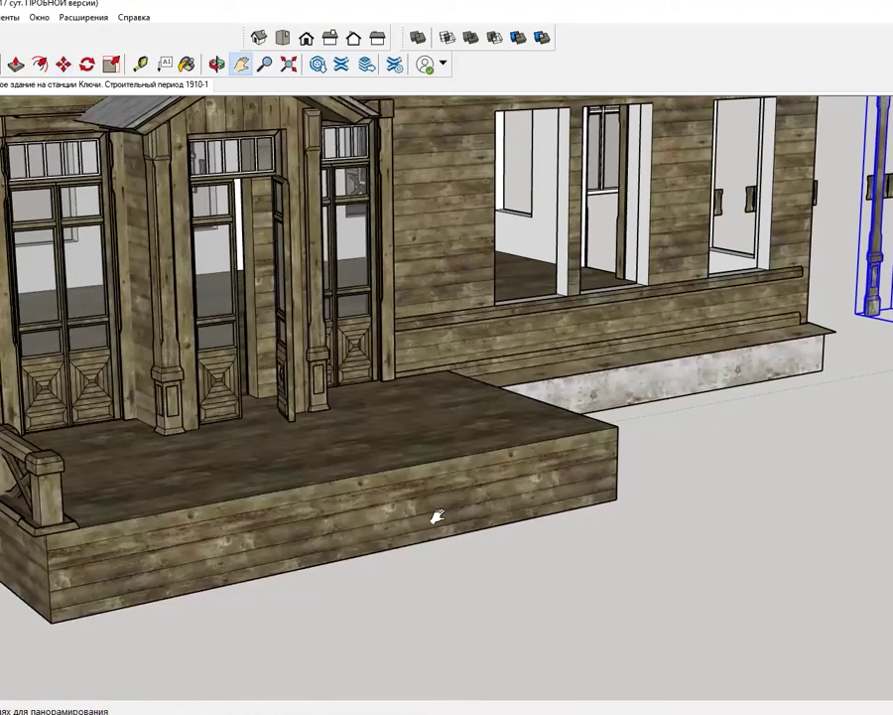
drag(433, 512, 415, 542)
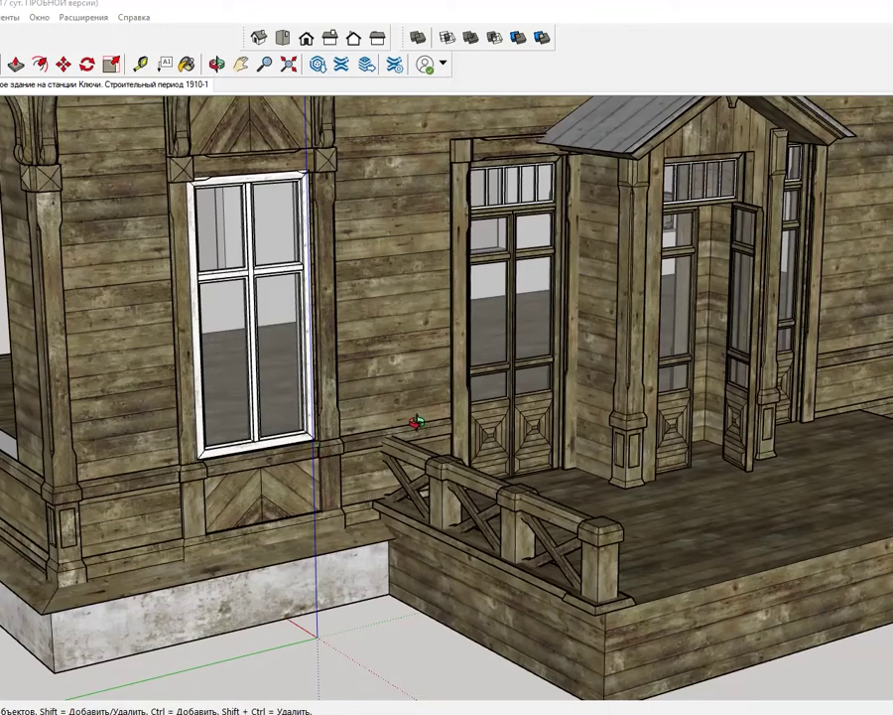
scroll(413, 425, up, 3)
middle_drag(413, 425, 103, 462)
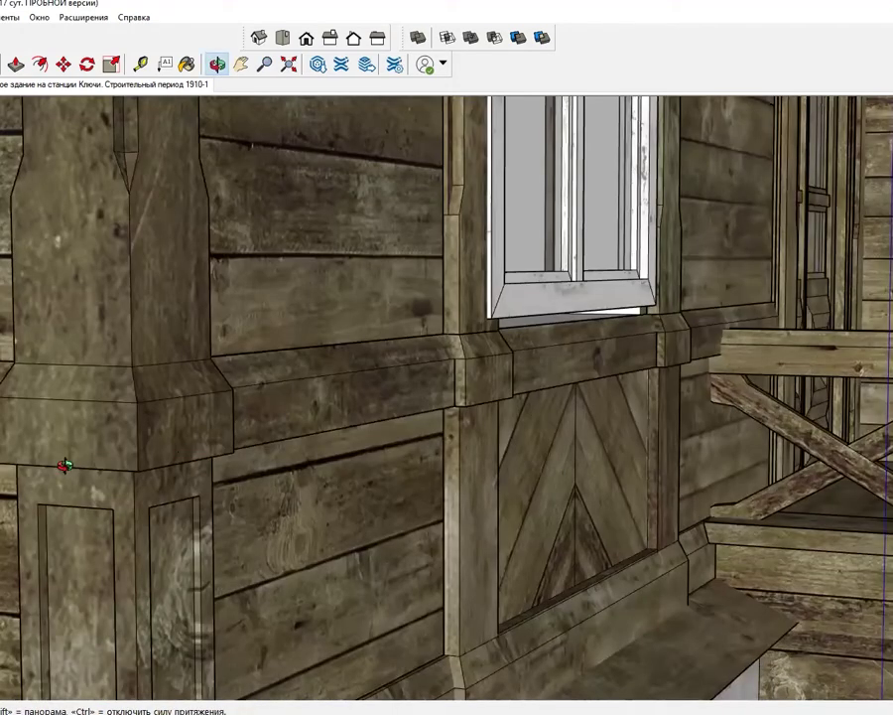
middle_drag(228, 511, 233, 493)
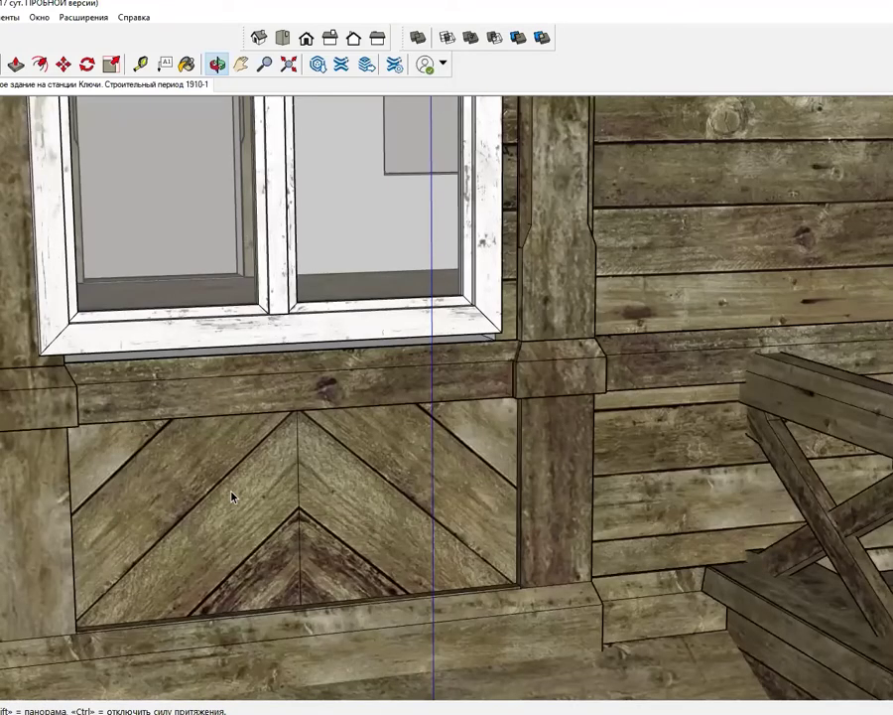
scroll(265, 503, down, 3)
scroll(266, 501, down, 3)
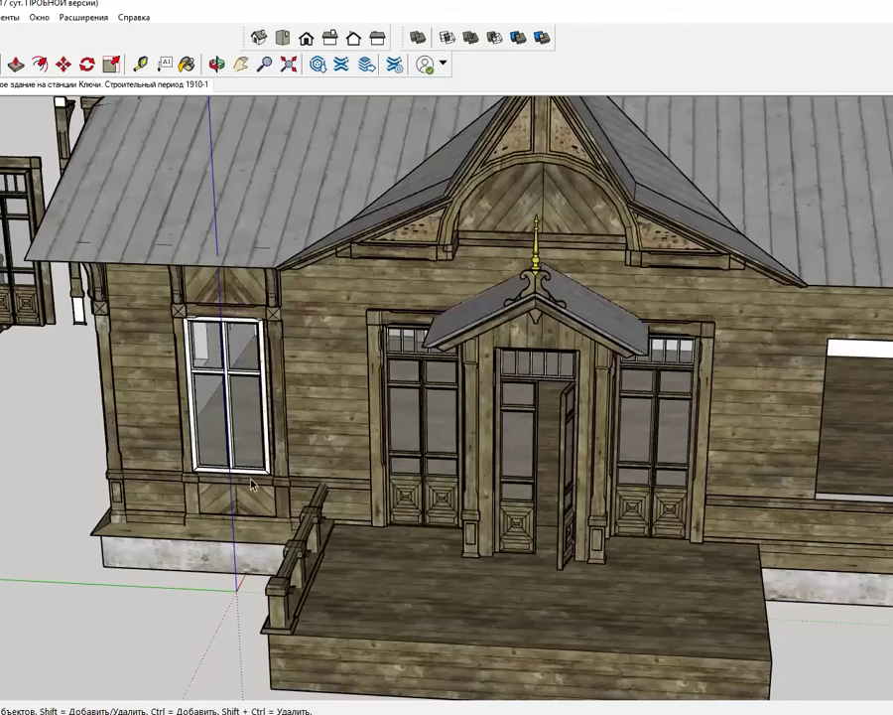
scroll(235, 446, up, 2)
scroll(278, 491, up, 3)
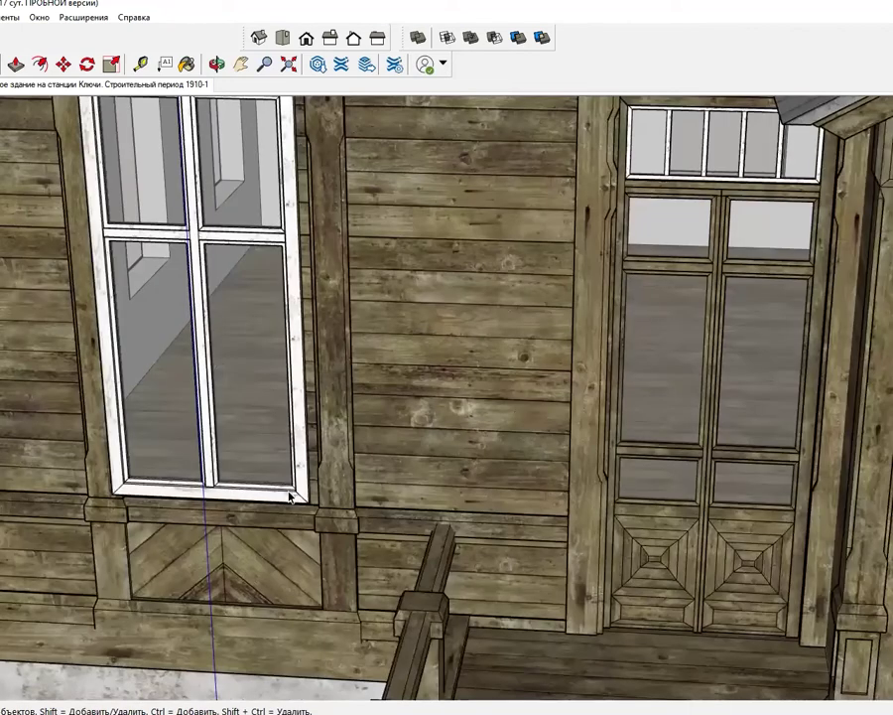
scroll(310, 415, up, 3)
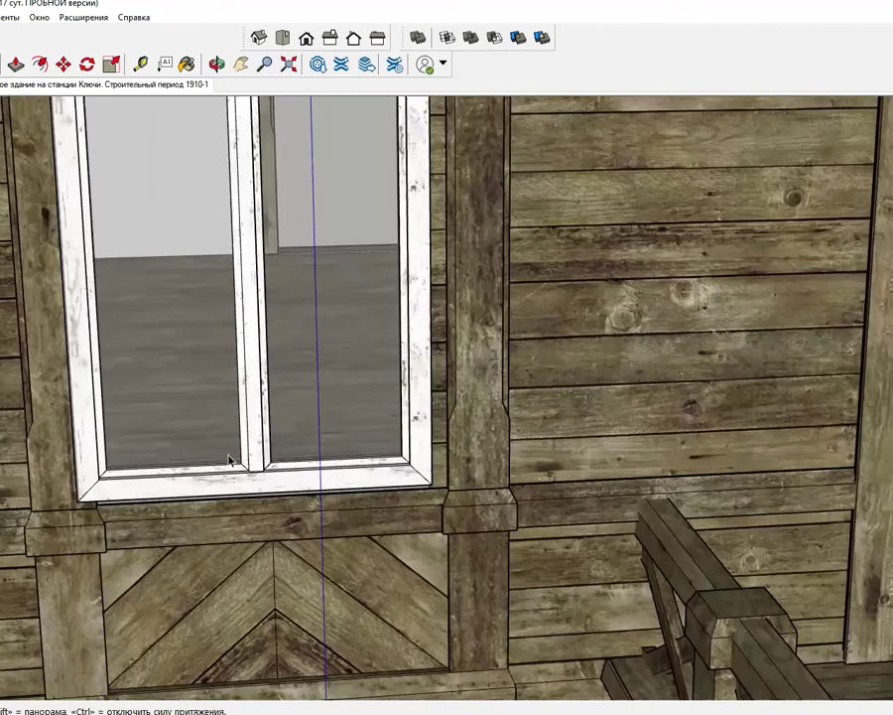
middle_drag(233, 459, 245, 469)
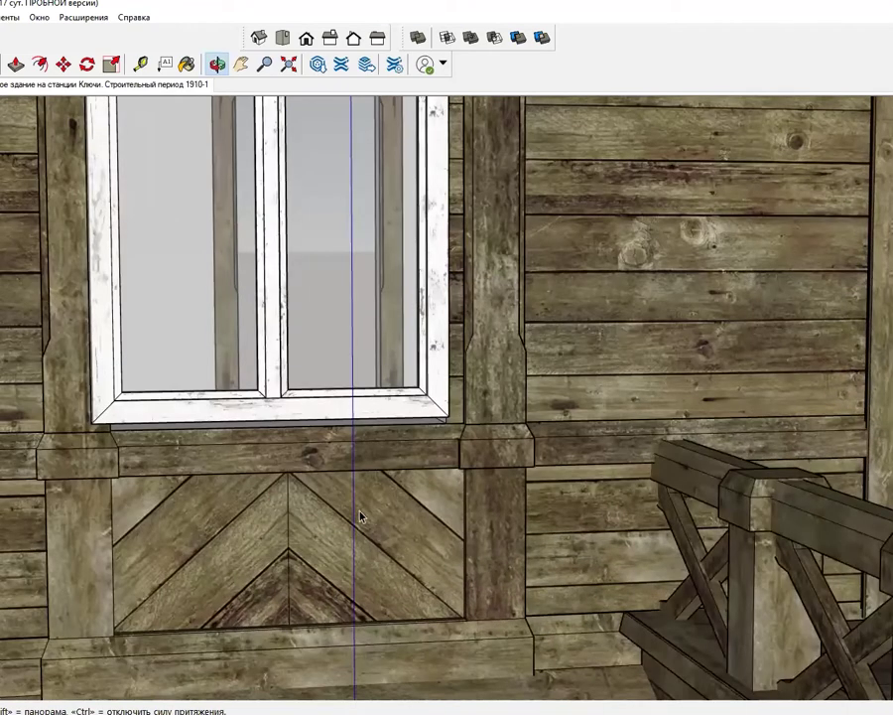
scroll(154, 335, up, 2)
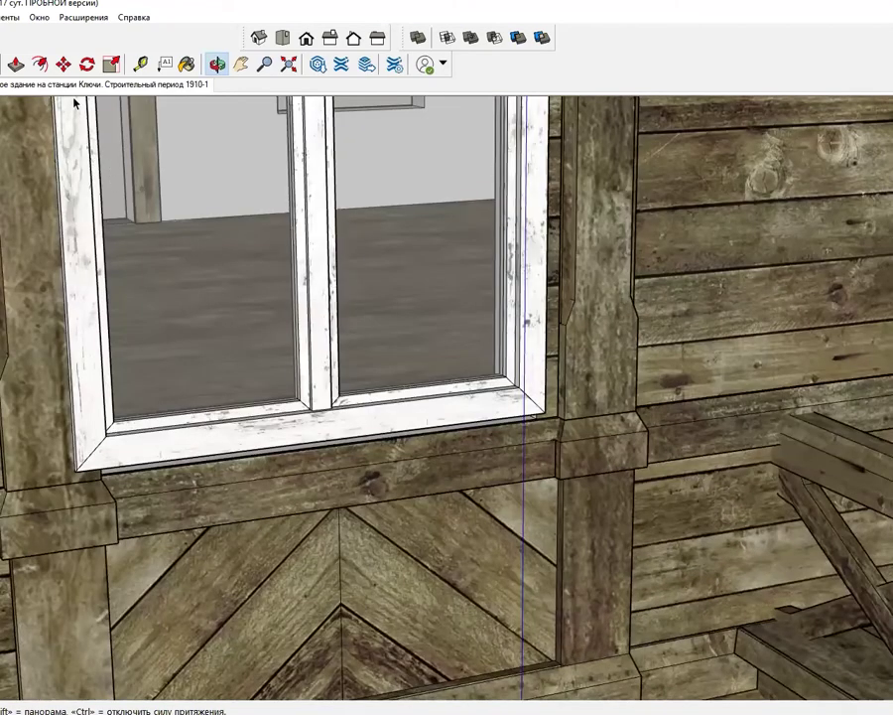
middle_drag(76, 103, 88, 164)
Select the white window frame and start moving it from its lower corner, viewing the sill
click(135, 455)
key(m)
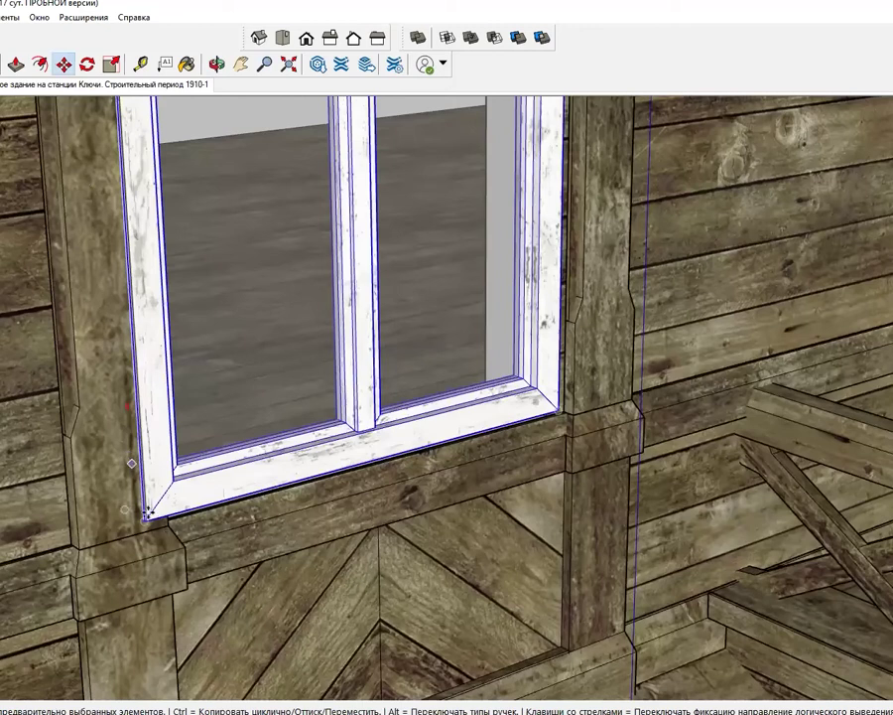
click(147, 514)
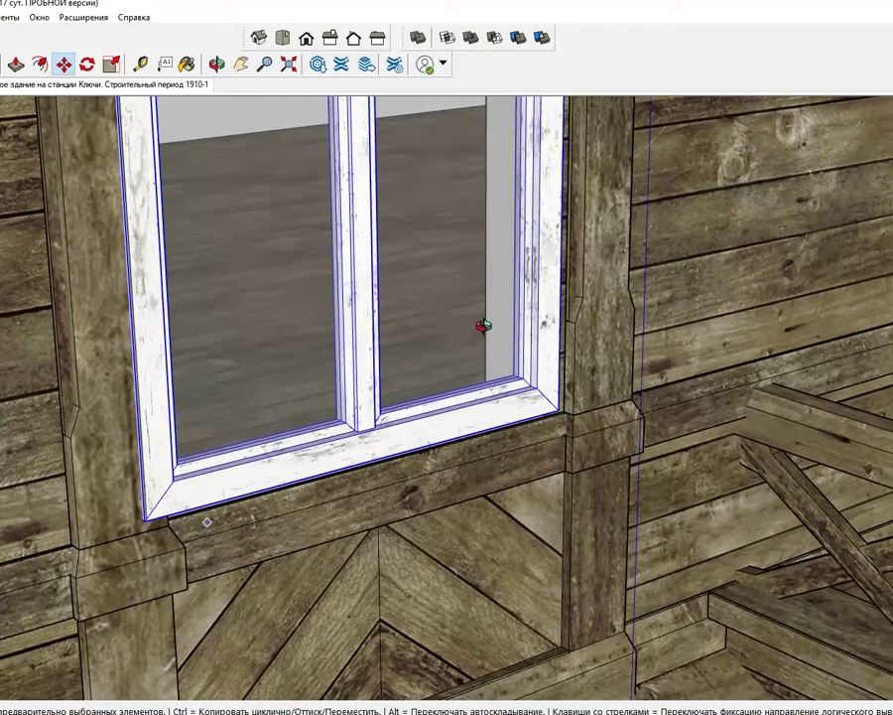
middle_drag(480, 324, 486, 318)
scroll(497, 342, up, 2)
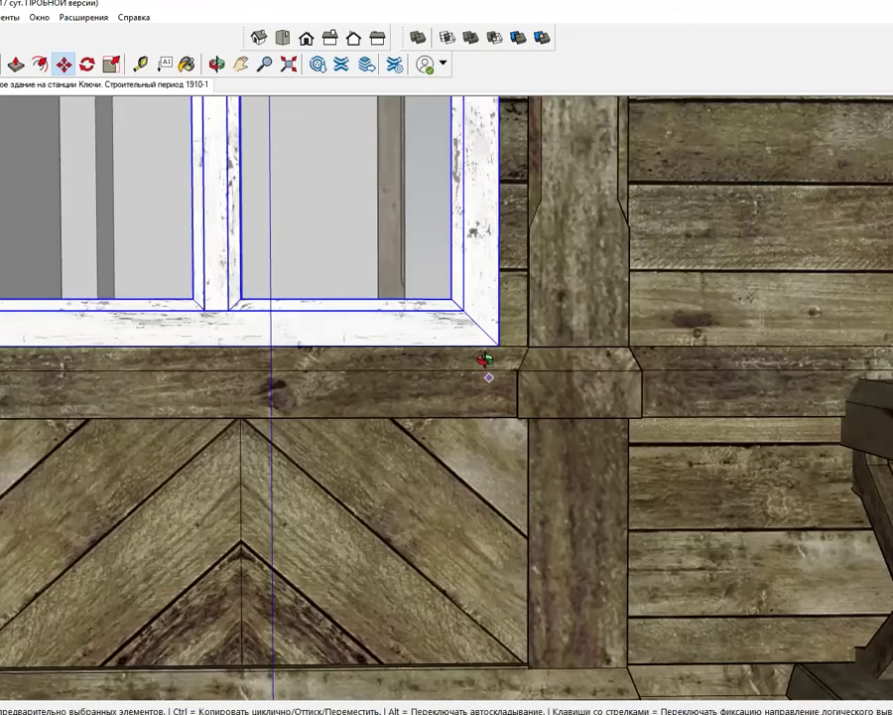
middle_drag(634, 443, 842, 475)
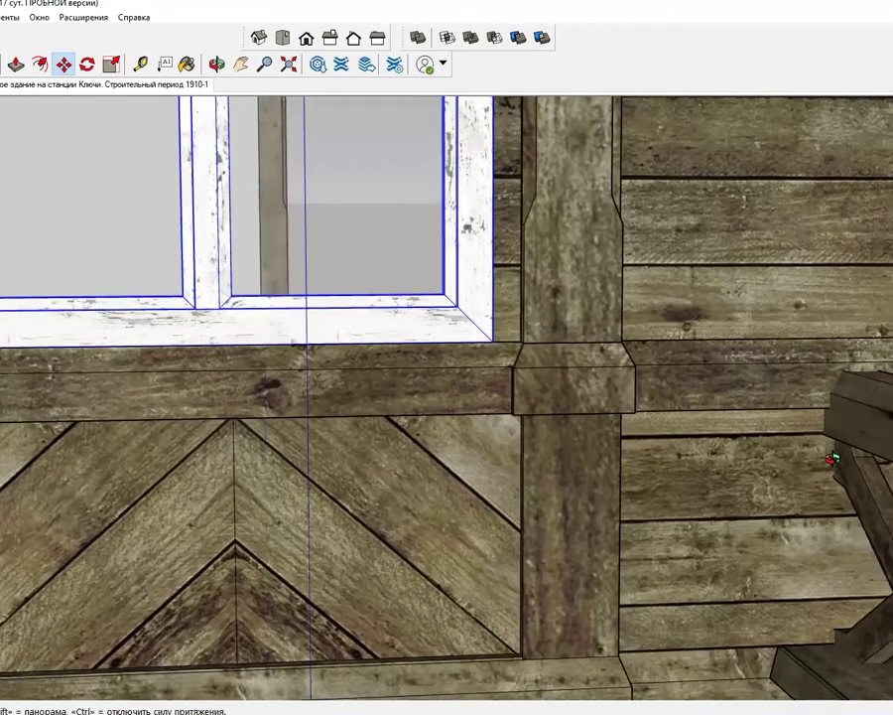
drag(822, 566, 736, 645)
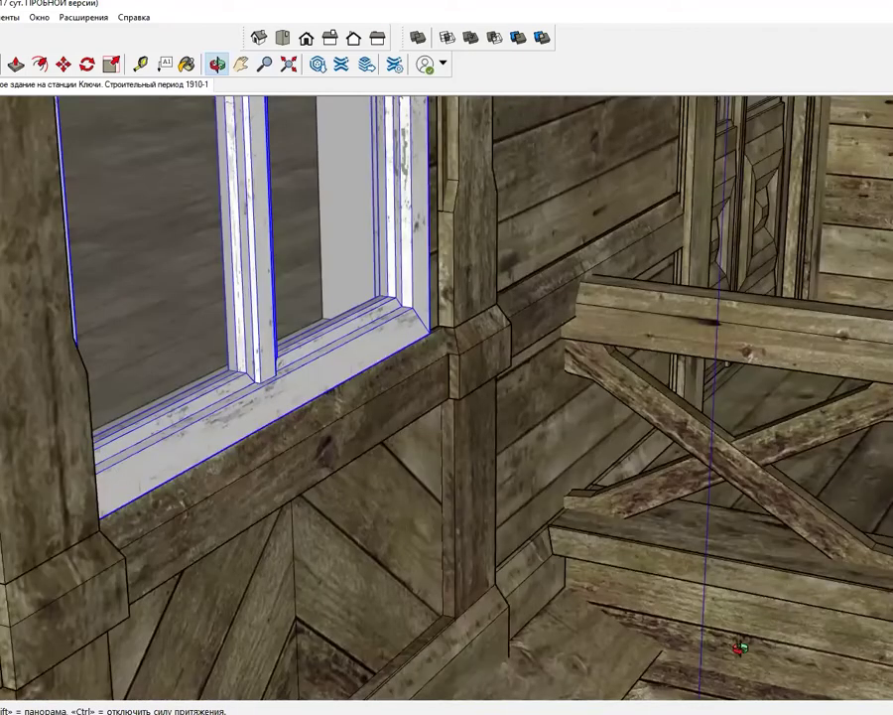
mouse_move(437, 615)
mouse_down()
mouse_move(454, 702)
mouse_move(427, 655)
mouse_up()
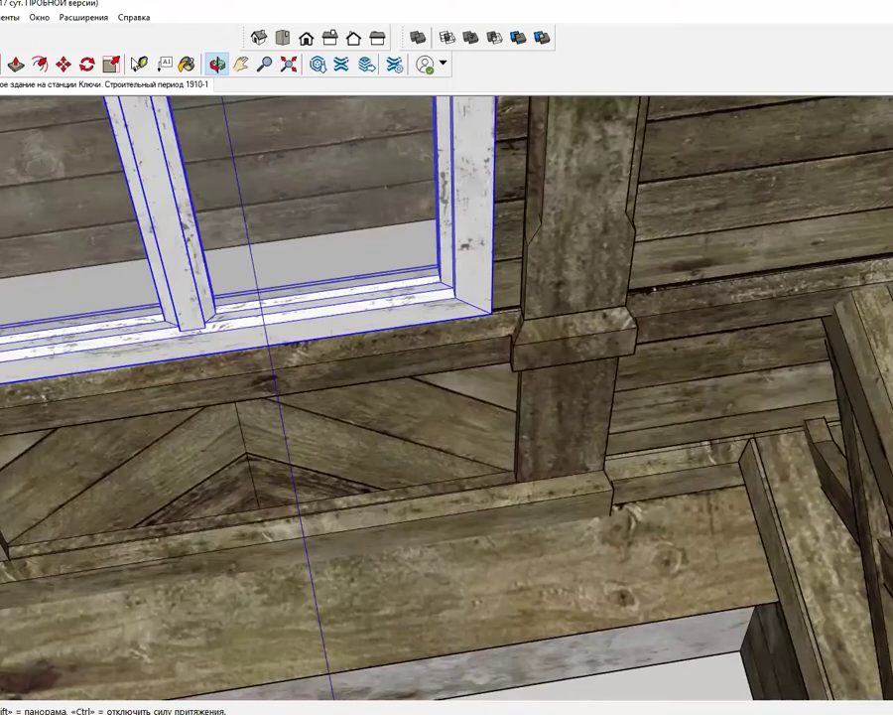
drag(230, 381, 238, 392)
key(m)
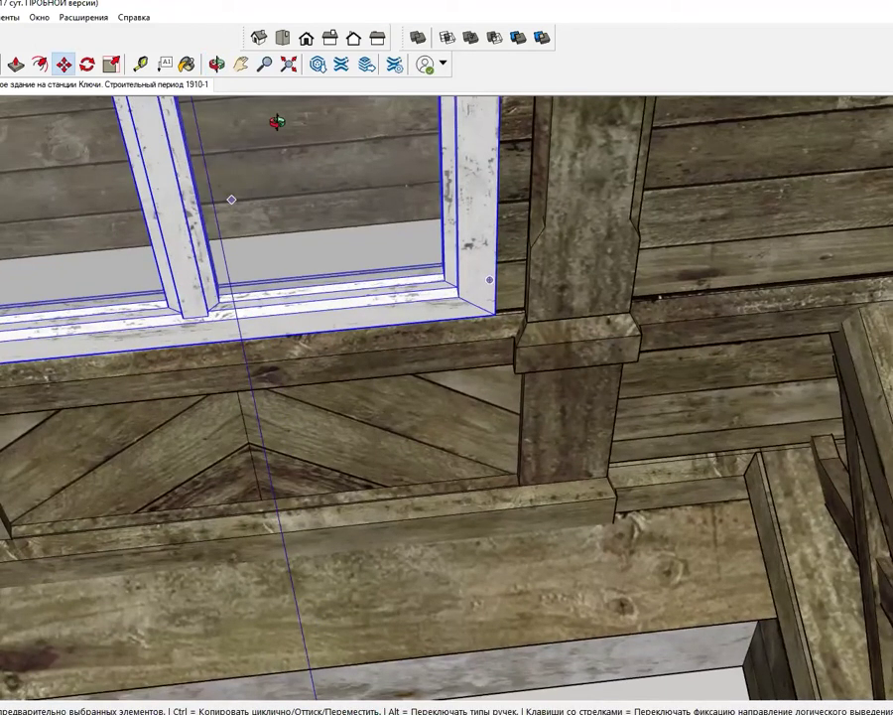
middle_drag(280, 264, 263, 231)
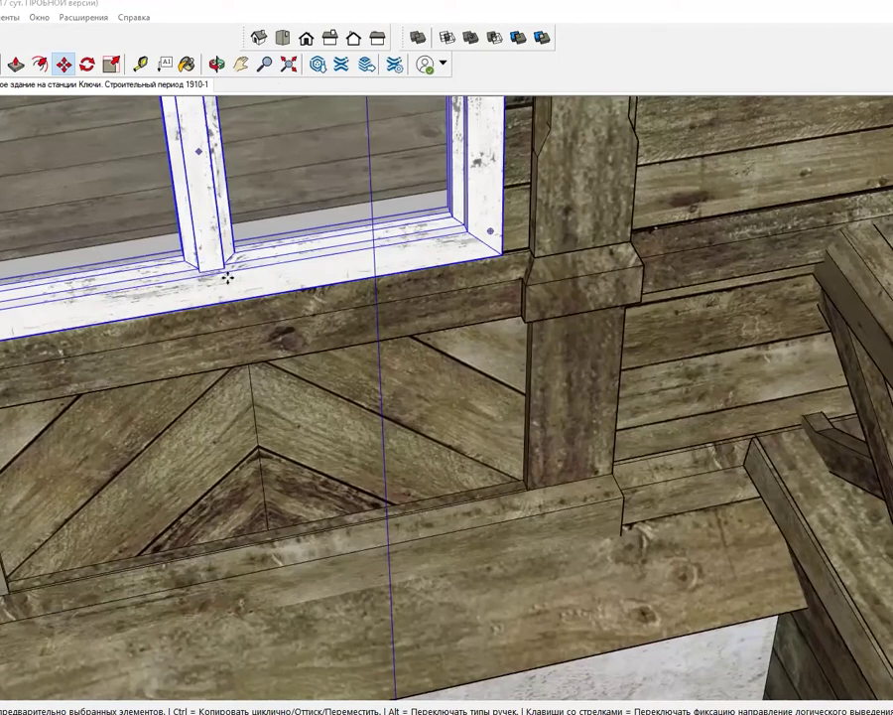
Slide the frame along the wall in two small moves to seat it in its opening
click(225, 243)
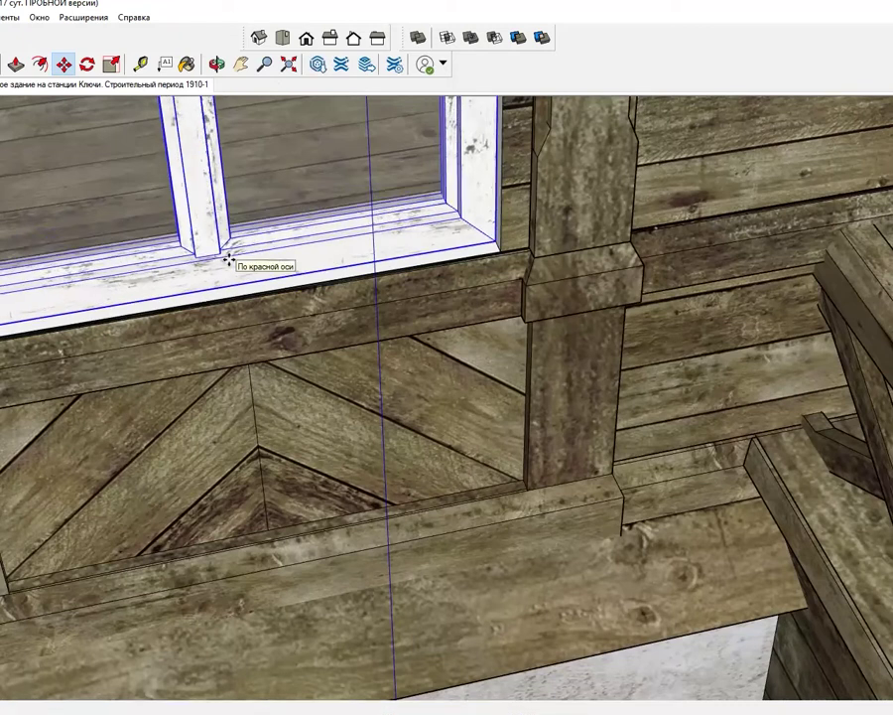
click(228, 259)
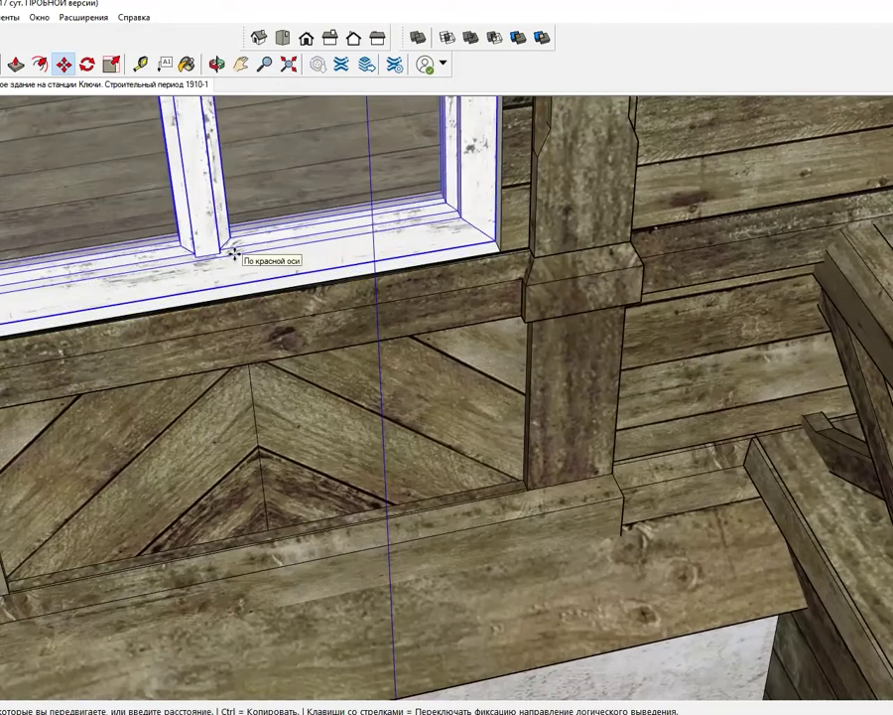
click(234, 255)
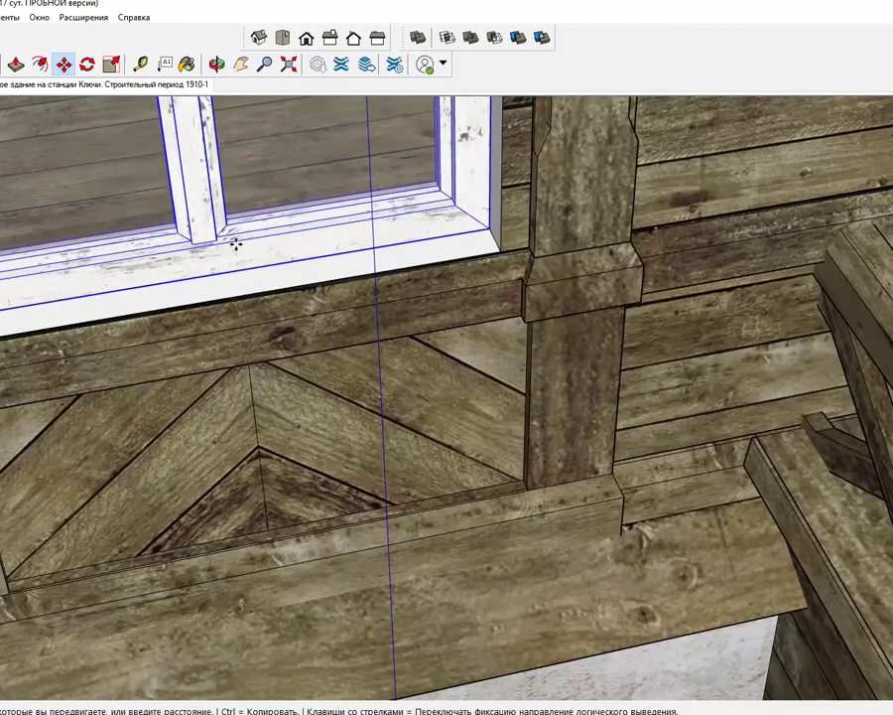
click(236, 246)
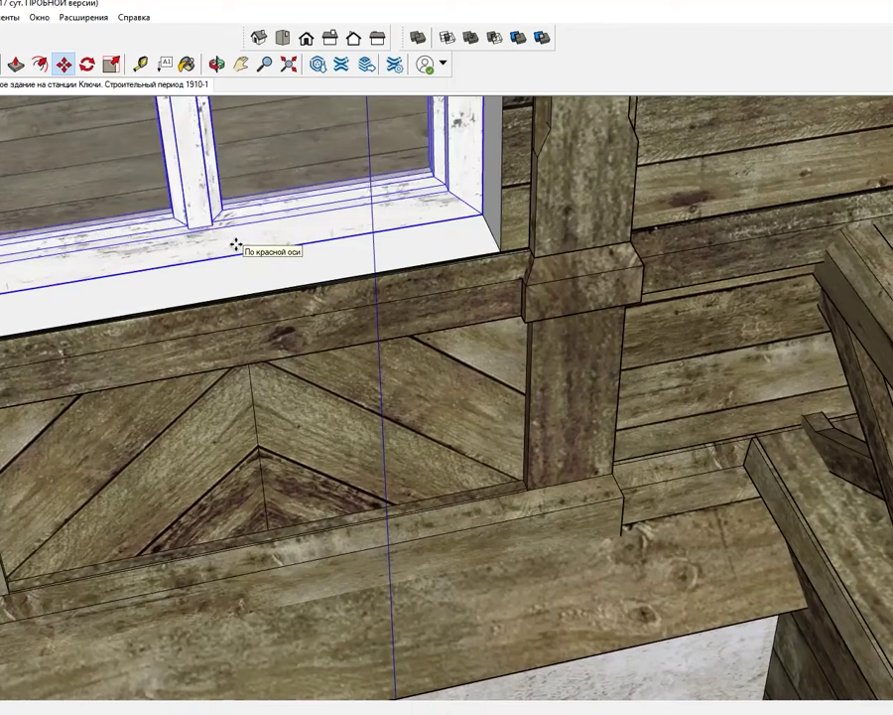
key(h)
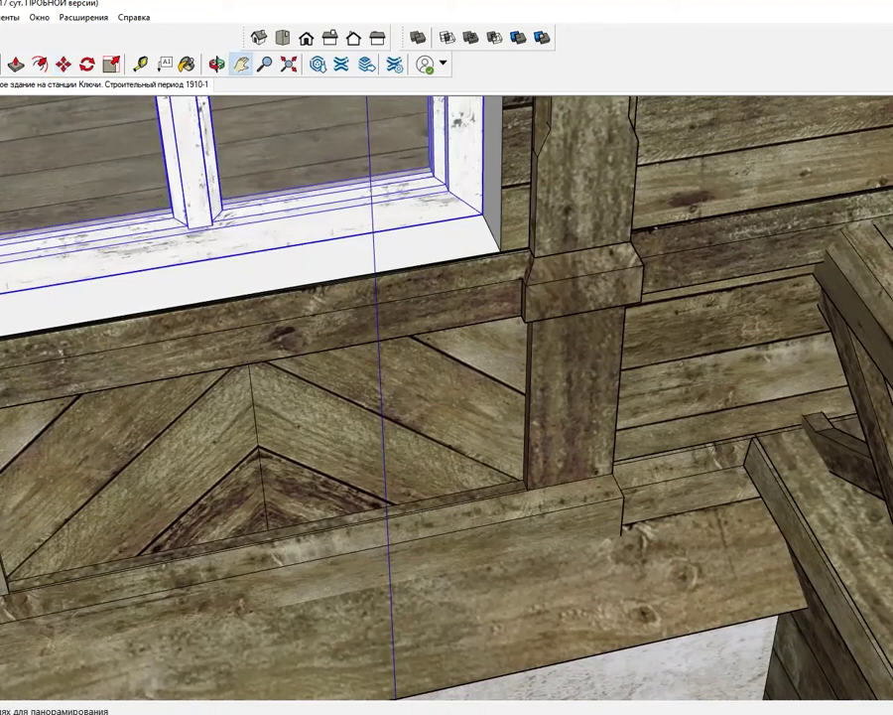
key(space)
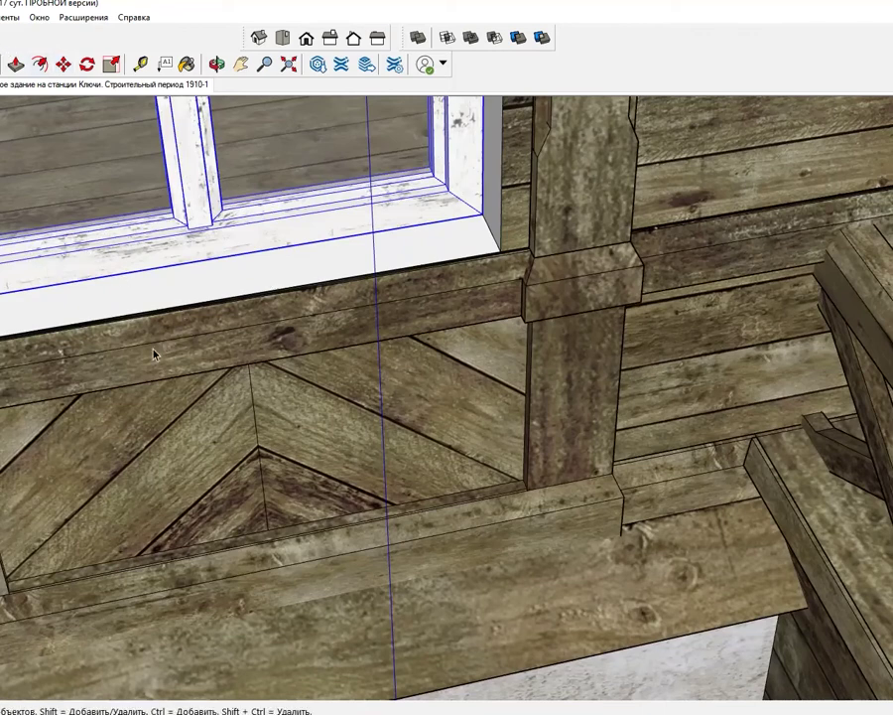
Deselect the window frame and orbit around the porch to face the wall's two empty openings
middle_drag(154, 354, 144, 278)
scroll(139, 357, down, 5)
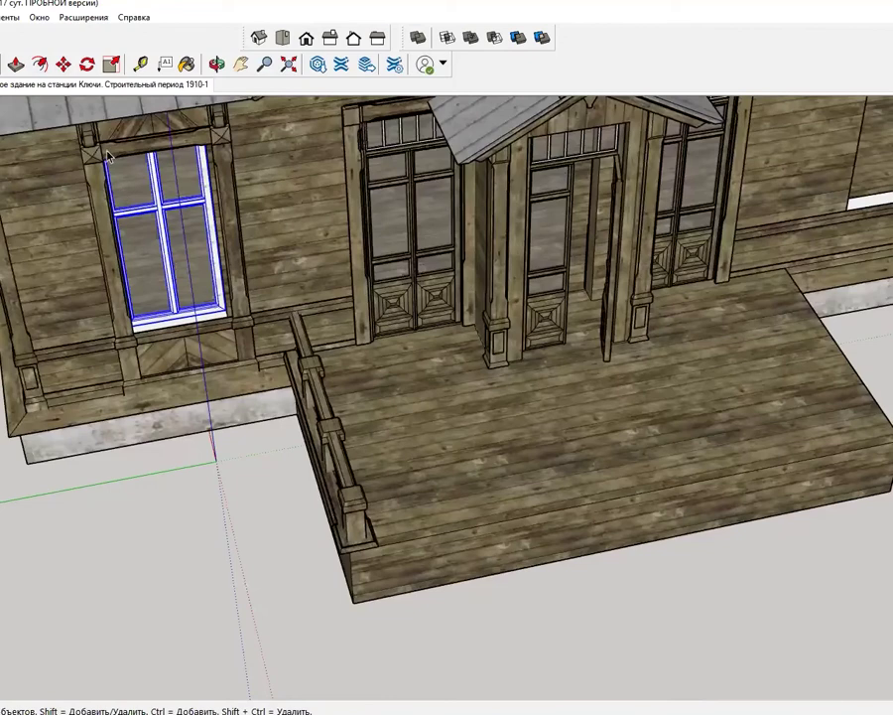
key(ctrl+t)
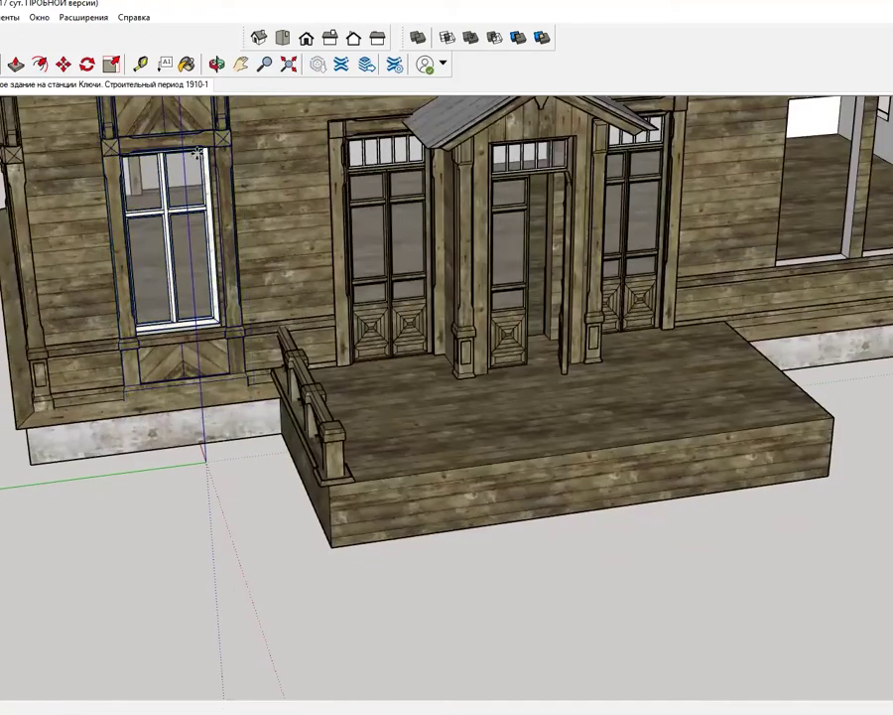
middle_drag(839, 342, 809, 337)
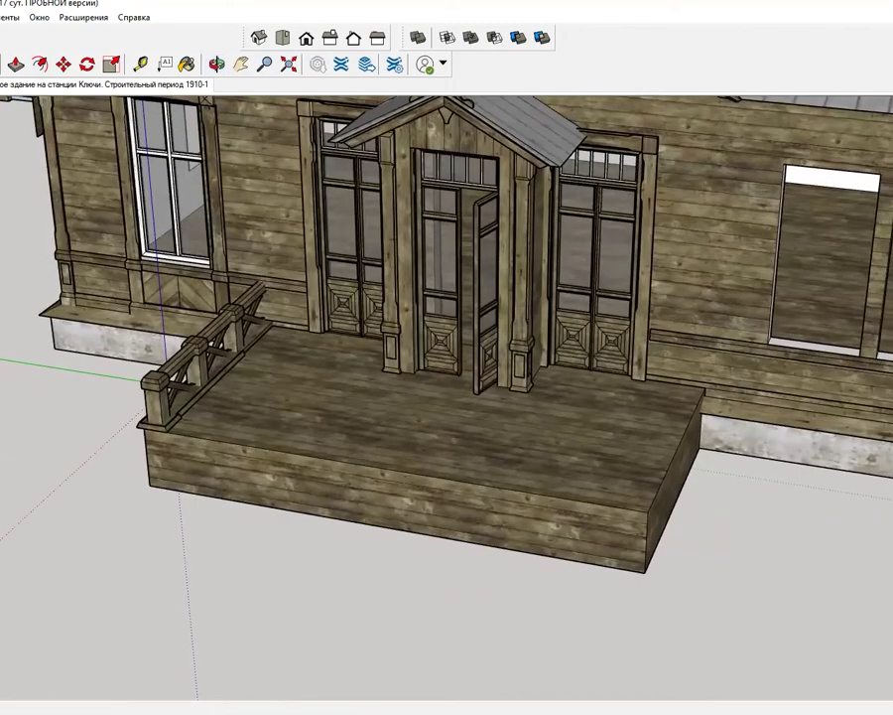
mouse_move(874, 447)
middle_down()
mouse_move(722, 465)
mouse_move(616, 516)
middle_up()
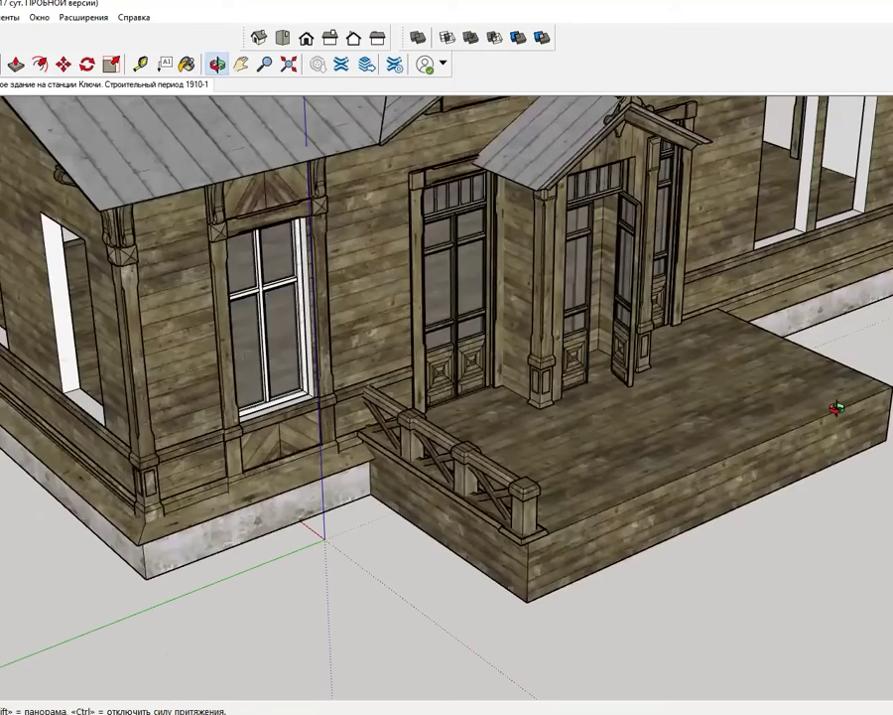
scroll(837, 408, up, 3)
middle_drag(837, 408, 860, 224)
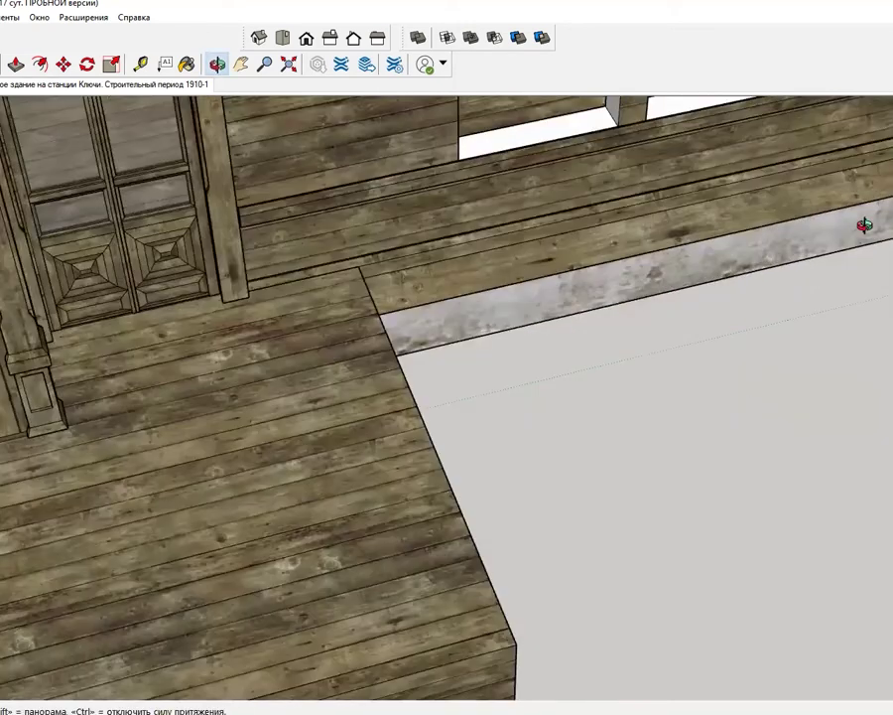
scroll(446, 397, down, 3)
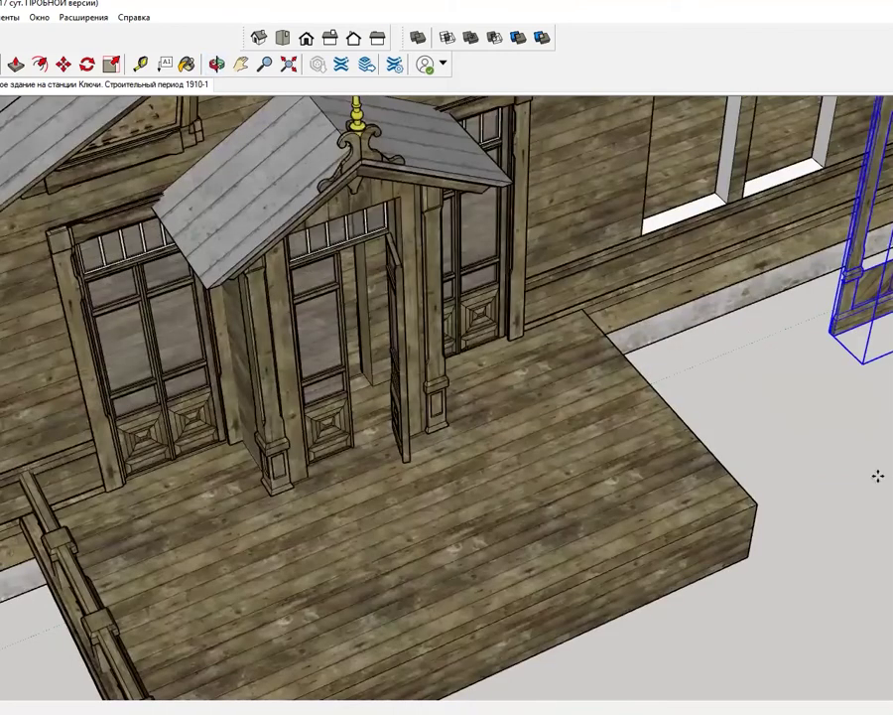
scroll(877, 476, down, 3)
middle_drag(447, 397, 596, 378)
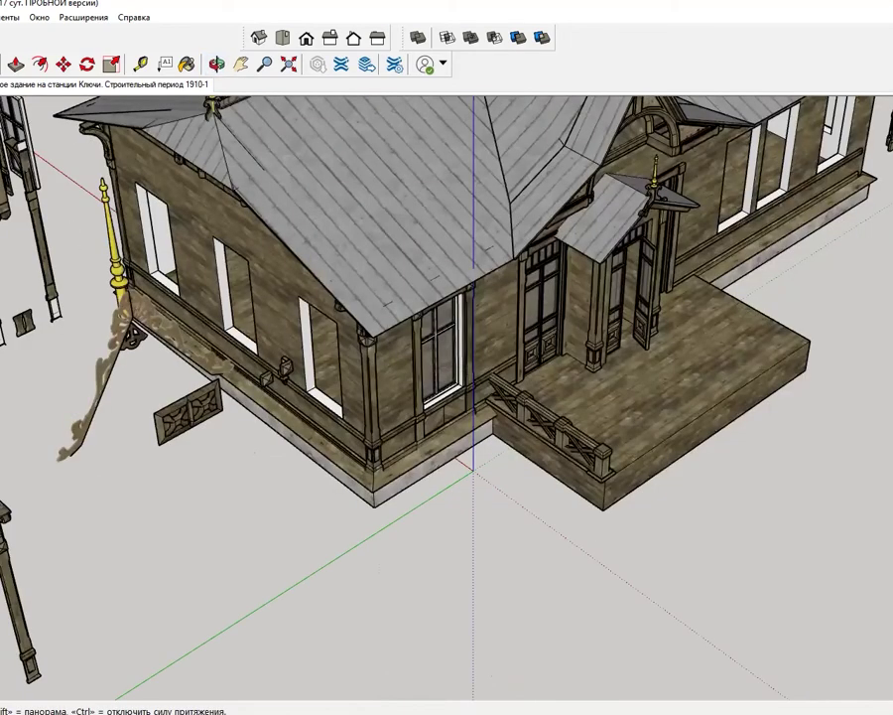
middle_drag(854, 268, 878, 264)
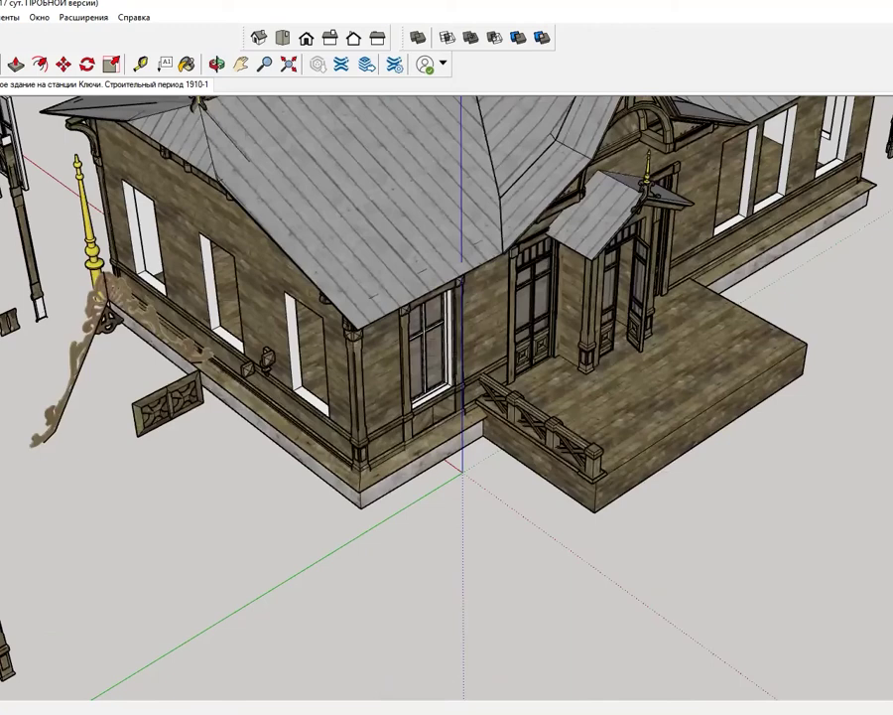
middle_drag(447, 397, 357, 397)
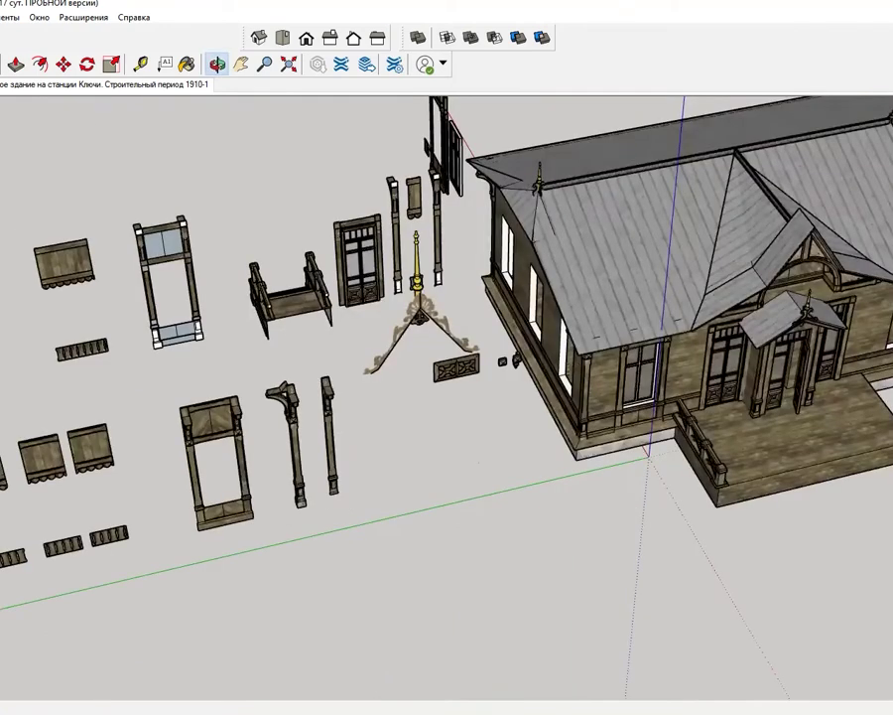
scroll(794, 417, up, 3)
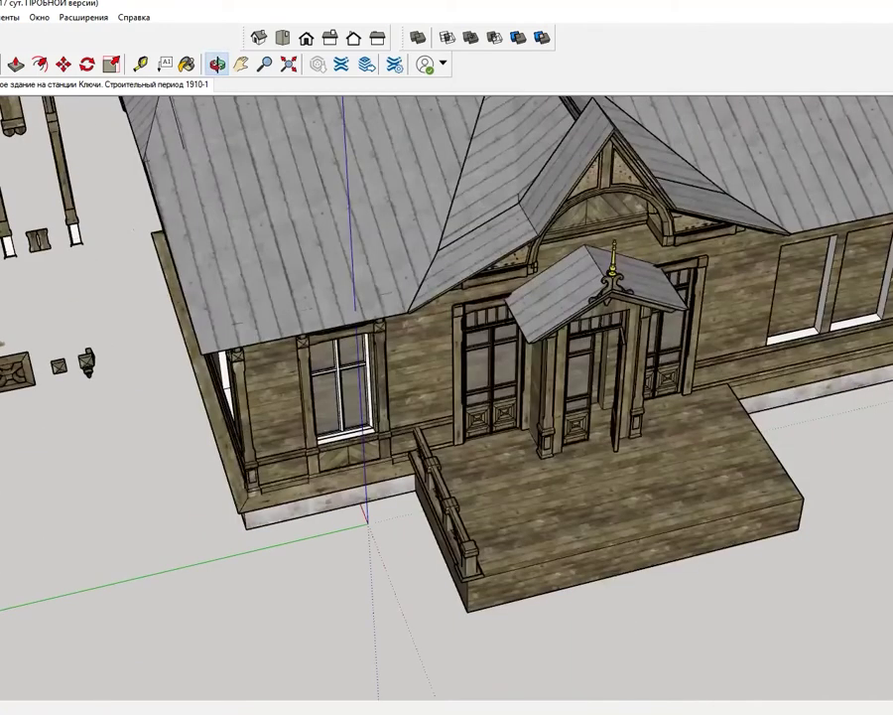
scroll(794, 397, up, 5)
mouse_move(836, 416)
middle_down()
mouse_move(872, 442)
mouse_move(853, 466)
middle_up()
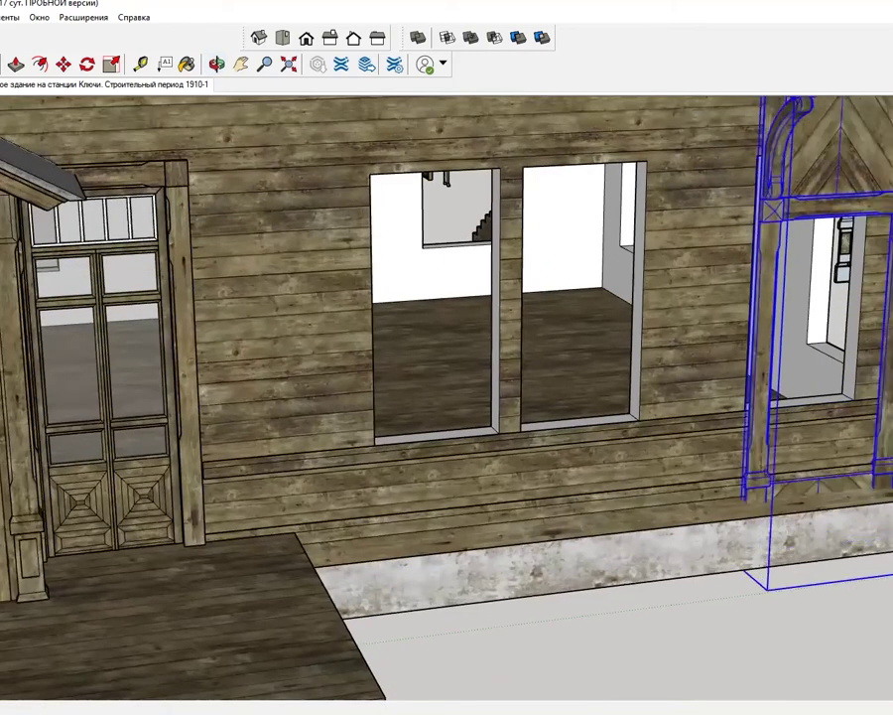
Drop the carved casing group with its herringbone panel into the top of the right-hand bare opening
drag(814, 397, 824, 397)
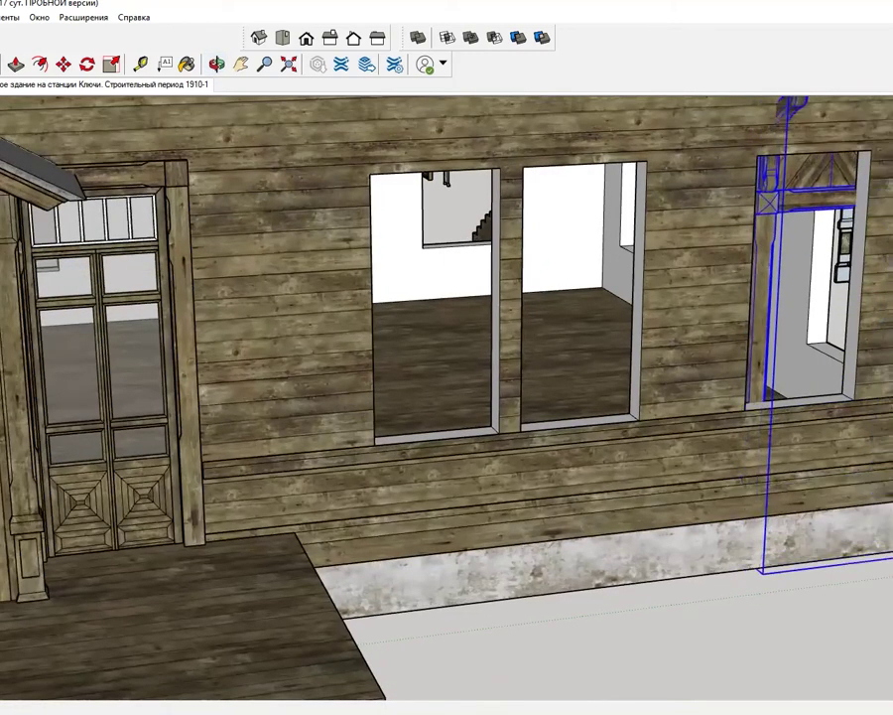
key(Escape)
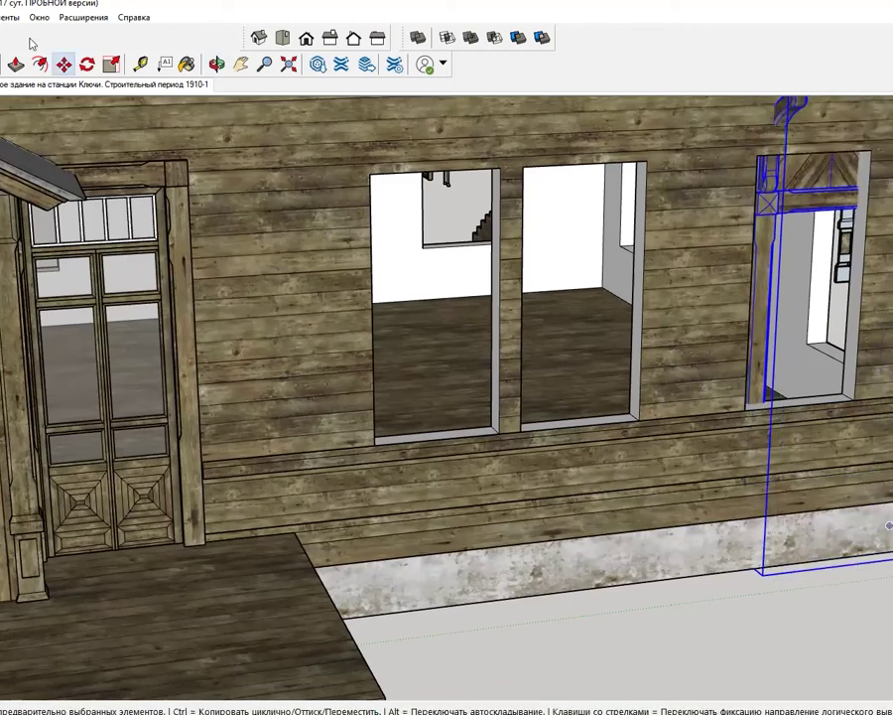
key(space)
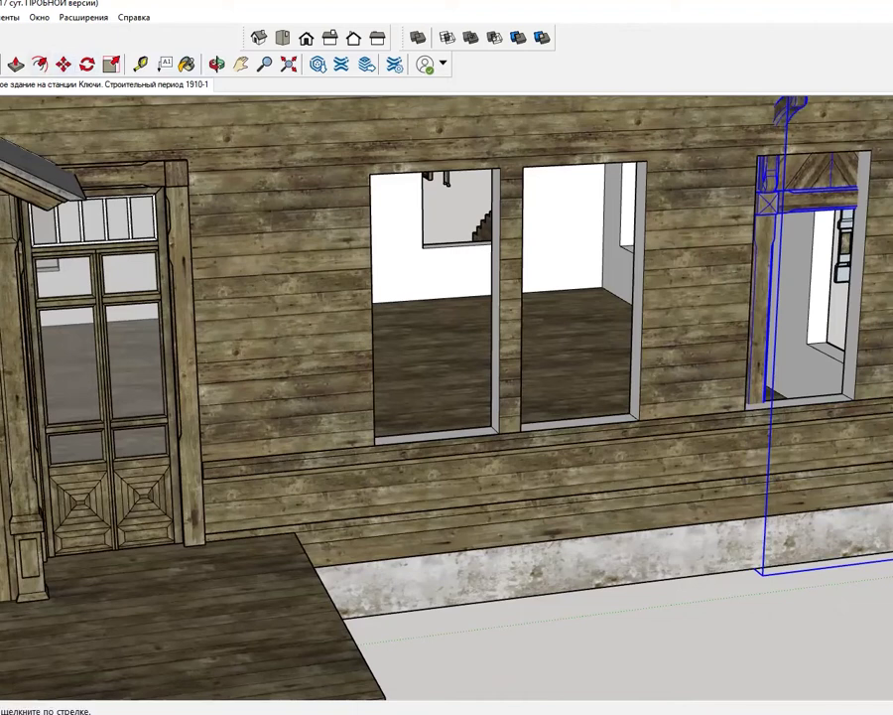
click(241, 65)
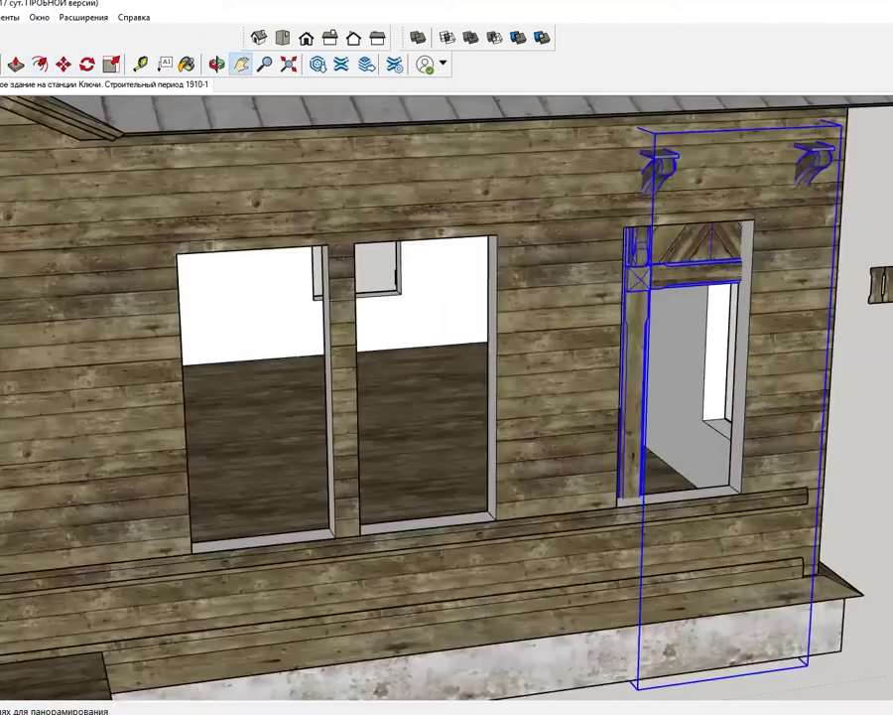
key(space)
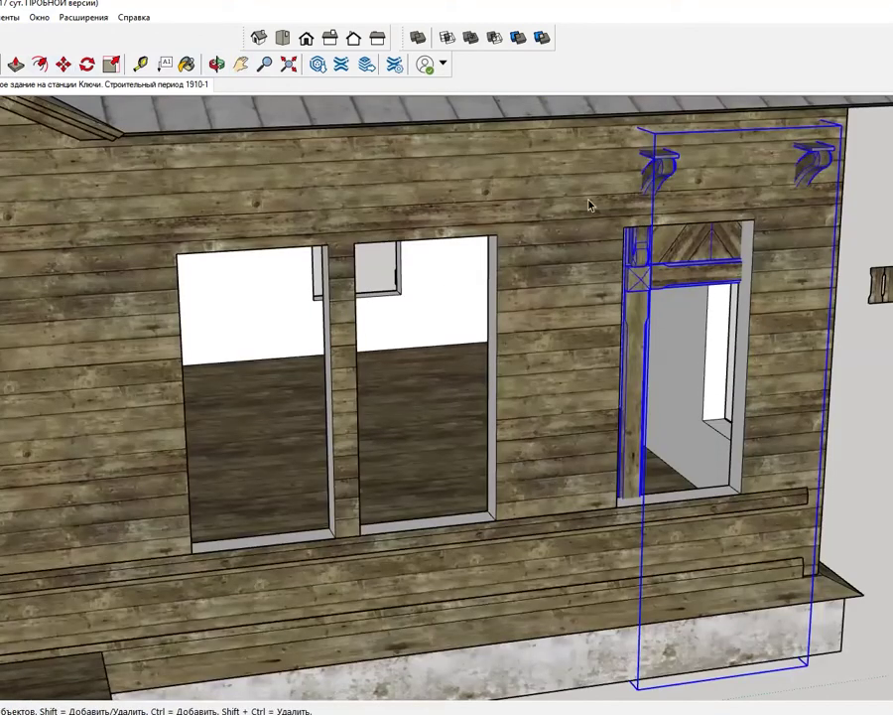
click(62, 66)
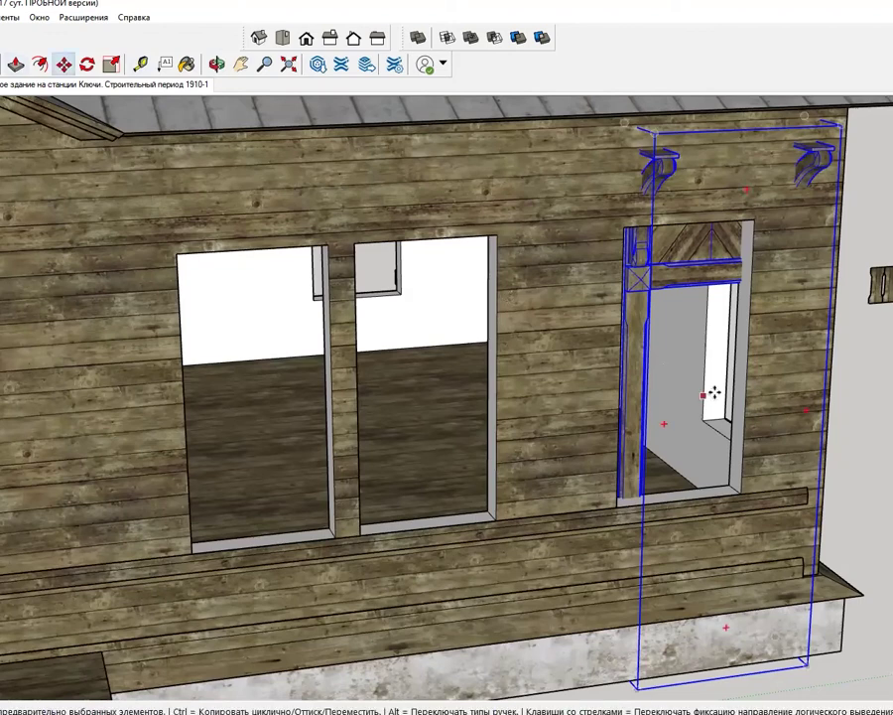
click(617, 375)
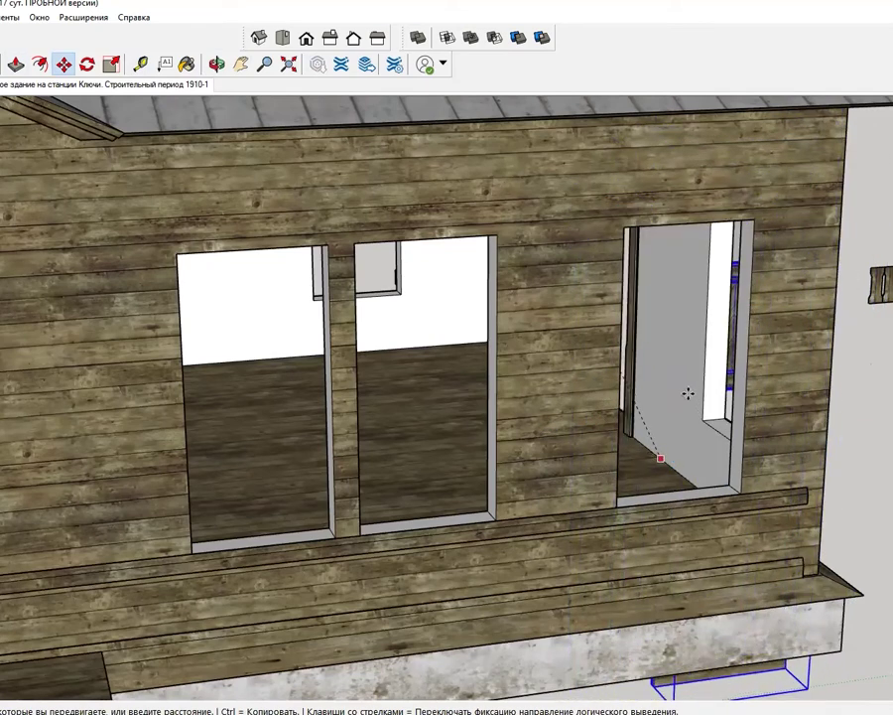
click(672, 304)
scroll(672, 304, up, 3)
mouse_move(672, 303)
middle_down()
mouse_move(675, 342)
mouse_move(655, 305)
middle_up()
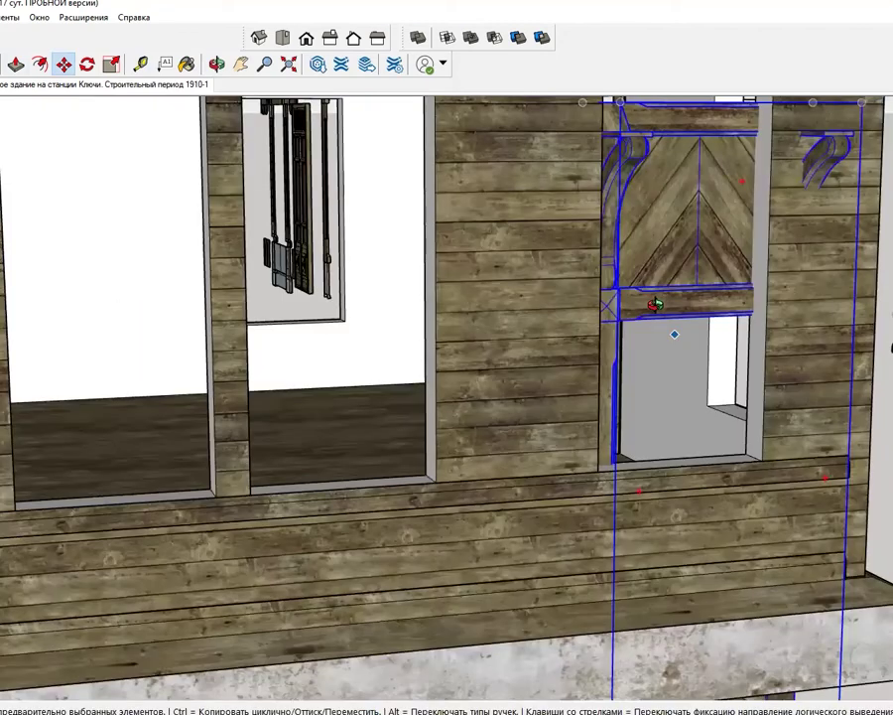
Slide the carved casing straight up along the blue axis, then move it forward out of the wall
scroll(562, 379, down, 3)
middle_drag(575, 379, 582, 393)
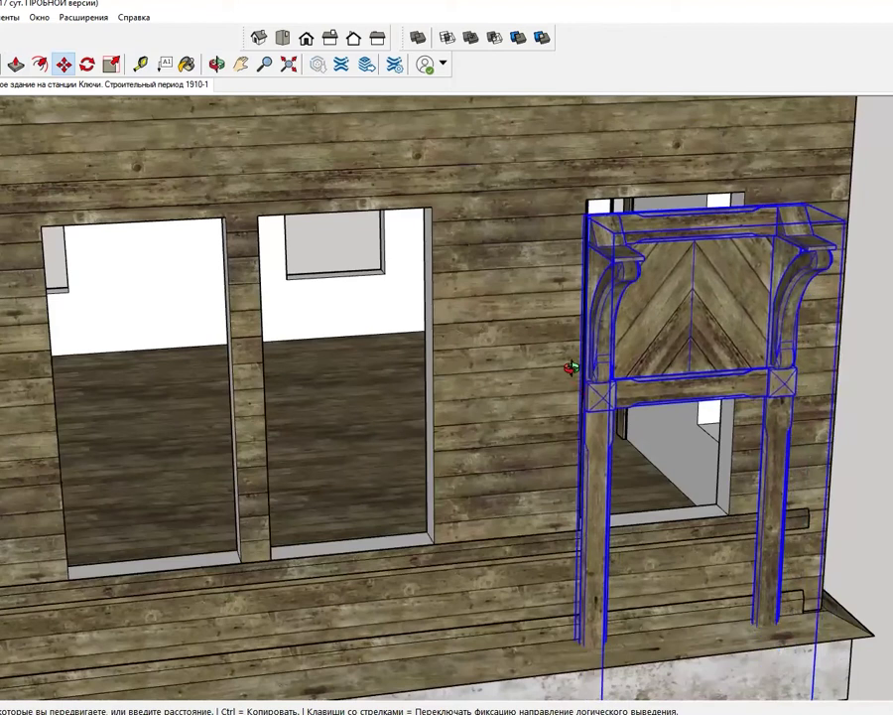
mouse_move(571, 369)
mouse_down()
mouse_move(562, 248)
mouse_move(576, 196)
mouse_move(586, 229)
mouse_up()
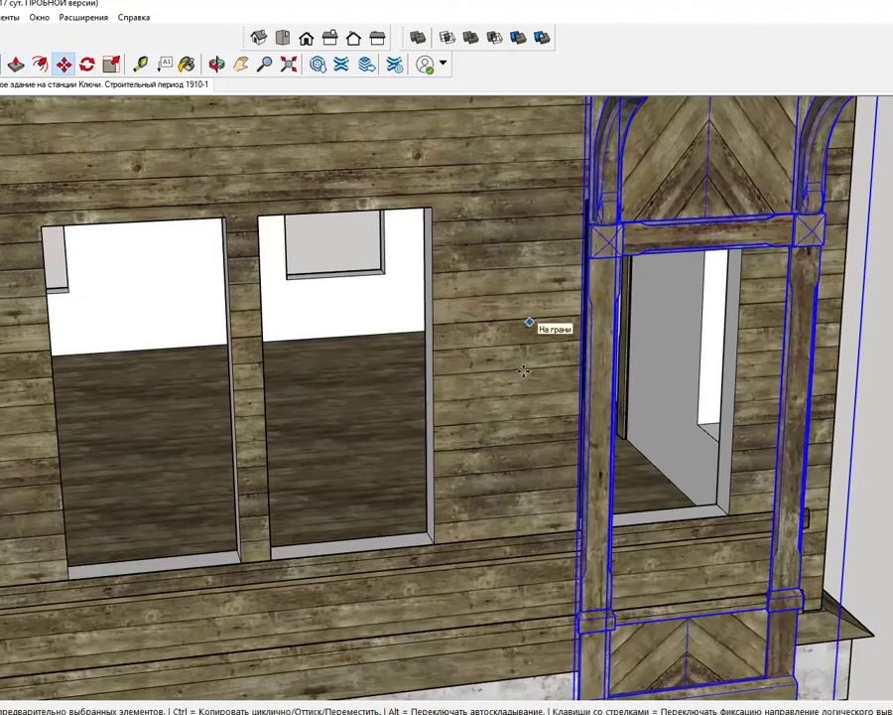
click(601, 240)
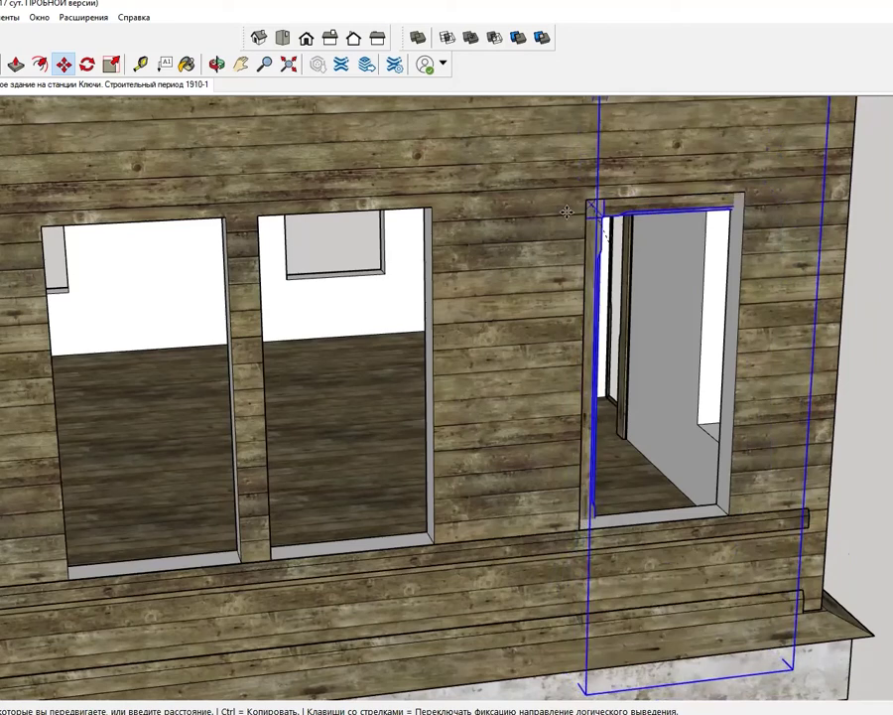
click(571, 208)
mouse_move(537, 575)
middle_down()
mouse_move(757, 598)
mouse_move(778, 532)
middle_up()
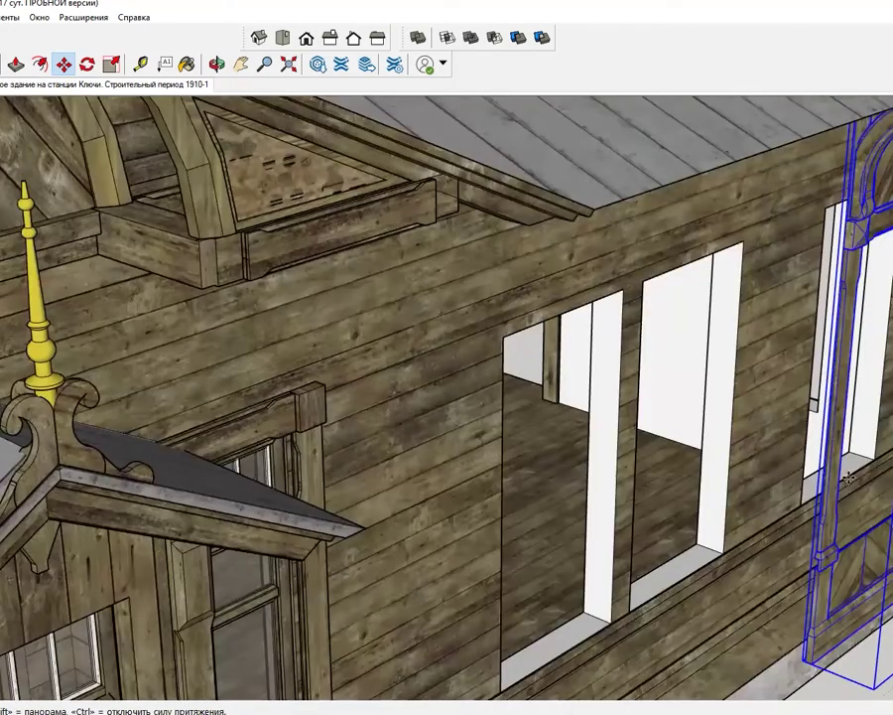
Zoom in on the right opening and shift the carved casing left in two moves
scroll(777, 531, up, 2)
scroll(795, 421, up, 1)
middle_drag(773, 464, 793, 393)
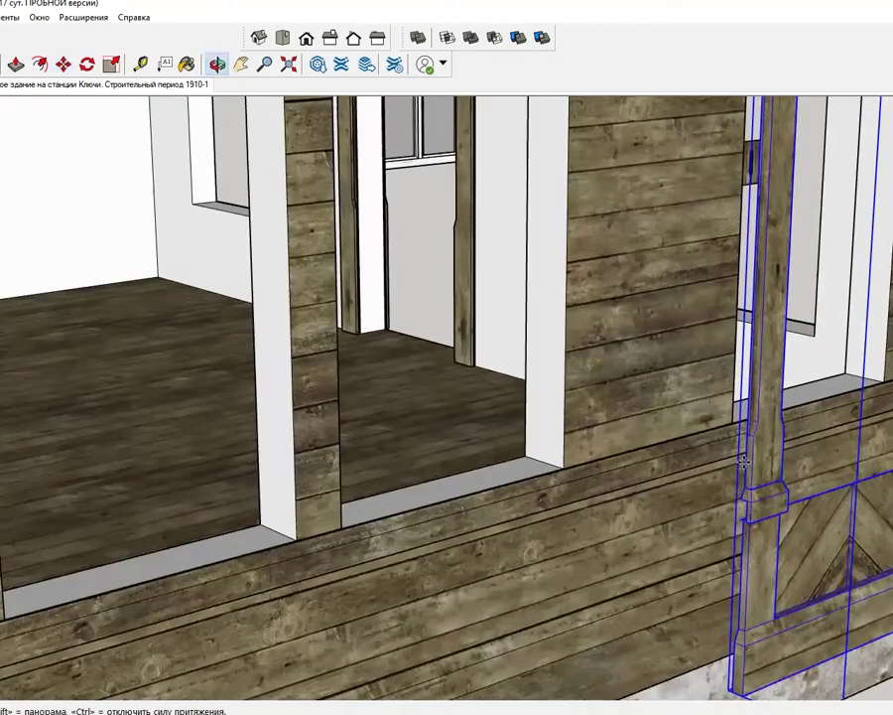
scroll(794, 402, up, 1)
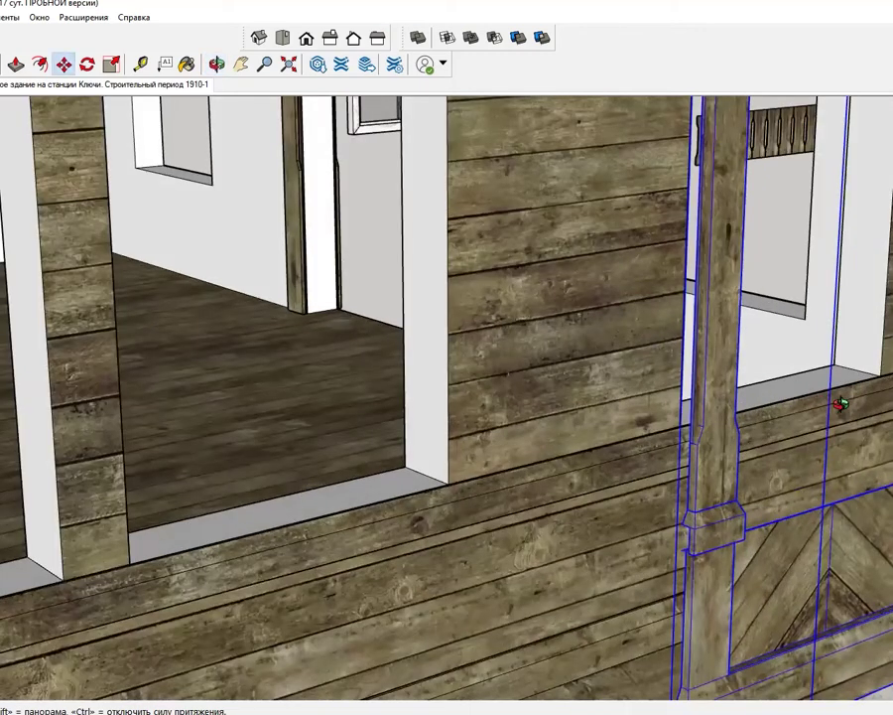
scroll(752, 312, up, 2)
mouse_move(744, 276)
middle_down()
mouse_move(746, 291)
mouse_move(774, 317)
middle_up()
scroll(821, 407, up, 1)
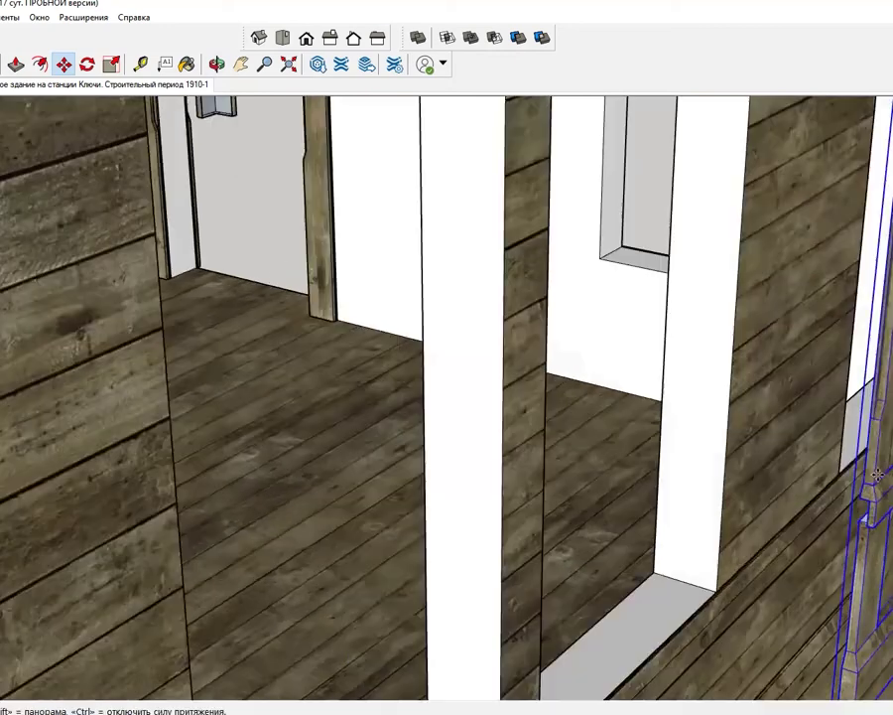
scroll(755, 389, up, 1)
scroll(810, 336, up, 1)
scroll(826, 322, up, 1)
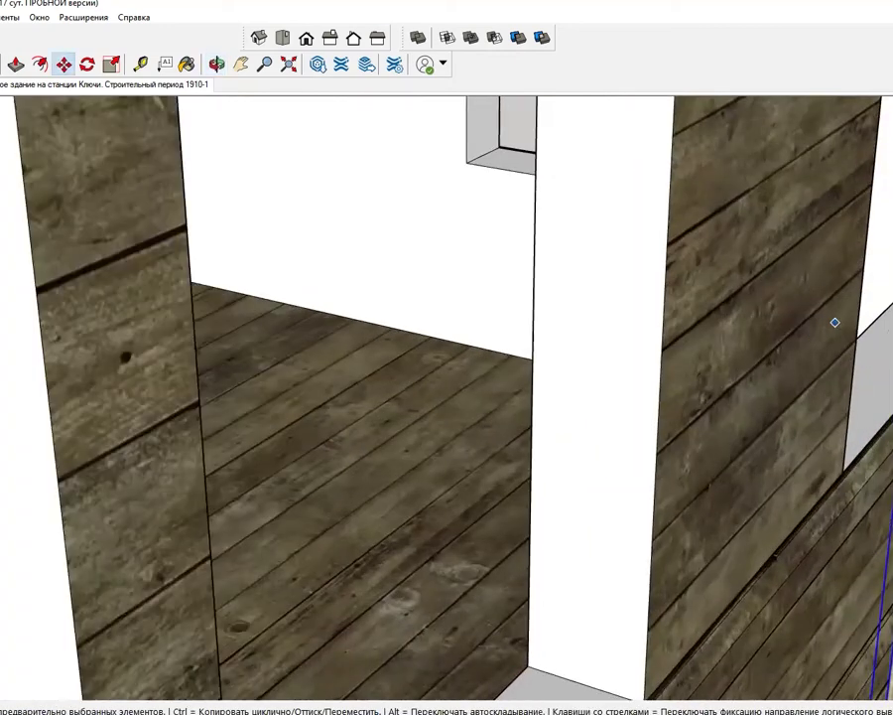
click(832, 317)
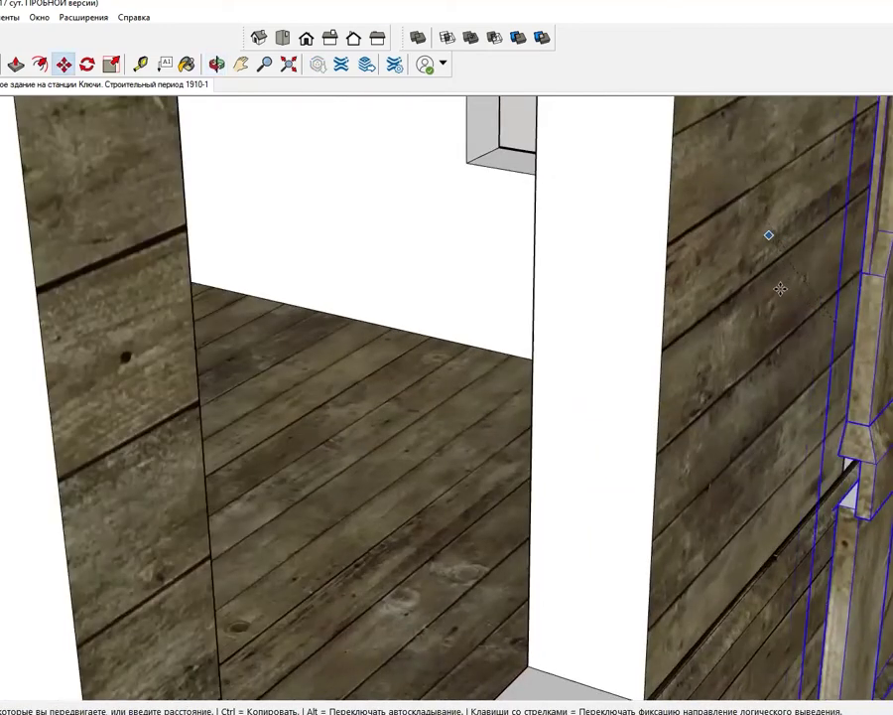
click(830, 320)
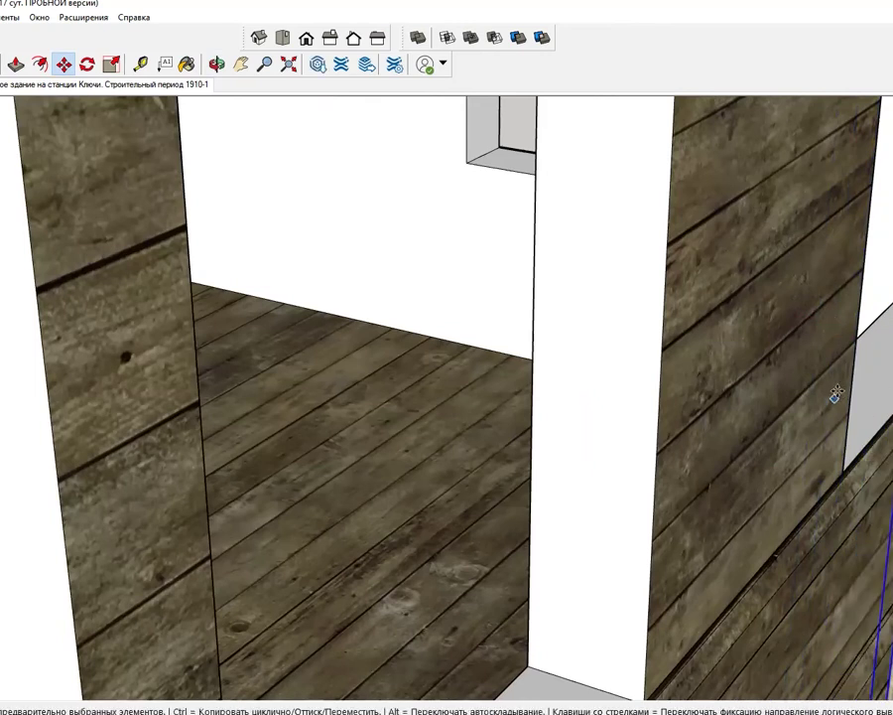
click(839, 367)
click(793, 344)
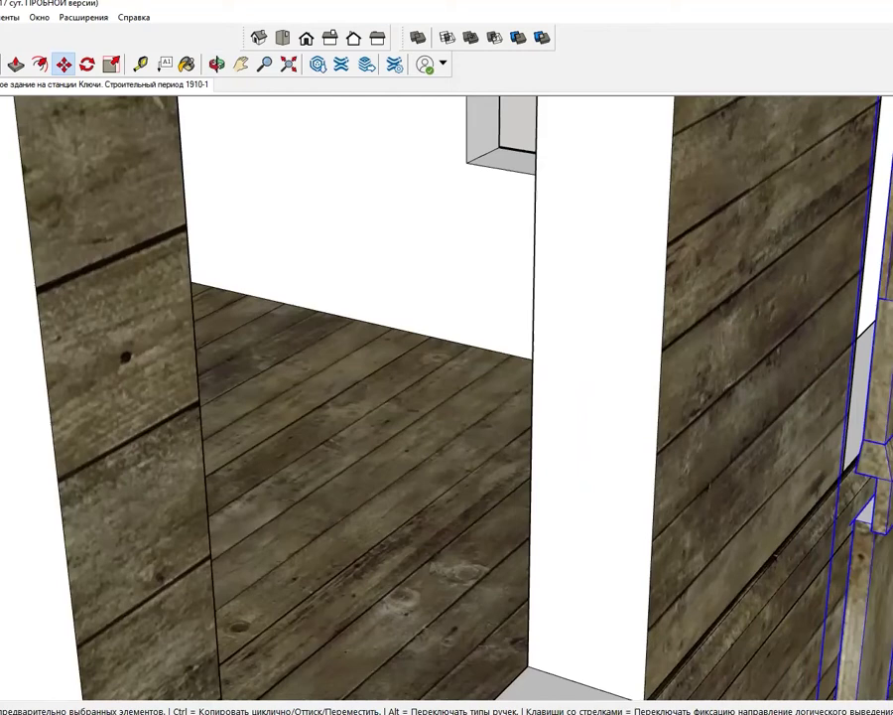
click(854, 397)
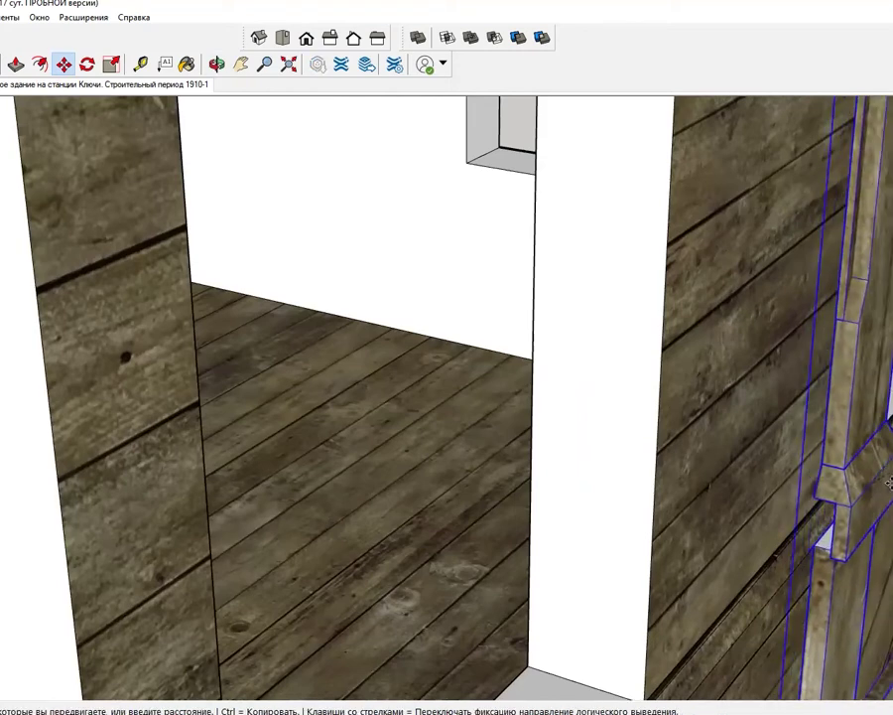
Re-orient the view on the wall openings and slide the casing further left along the wall
middle_drag(446, 397, 348, 397)
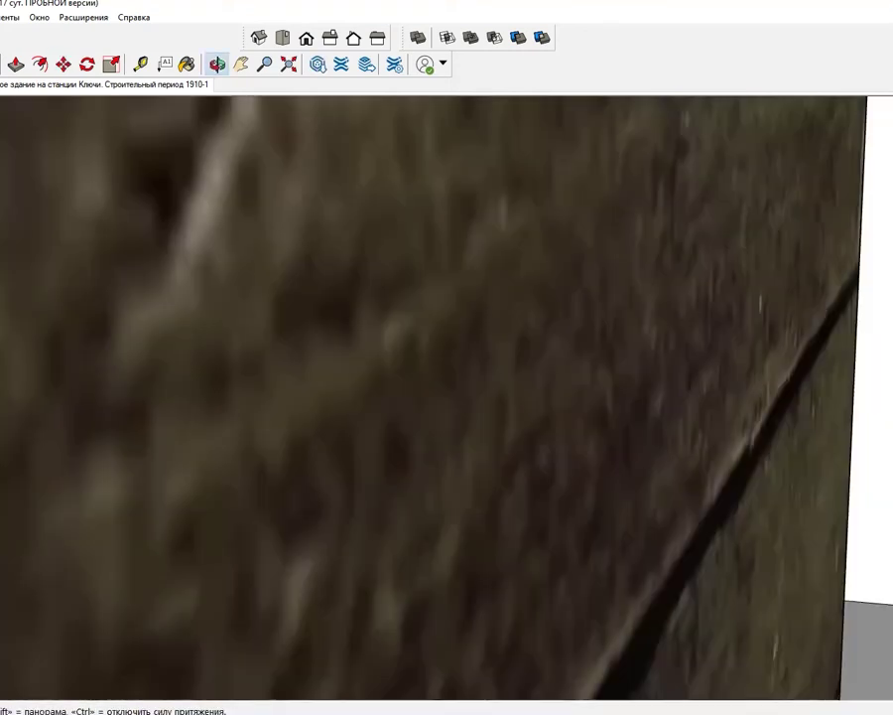
scroll(694, 496, up, 3)
middle_drag(695, 496, 693, 525)
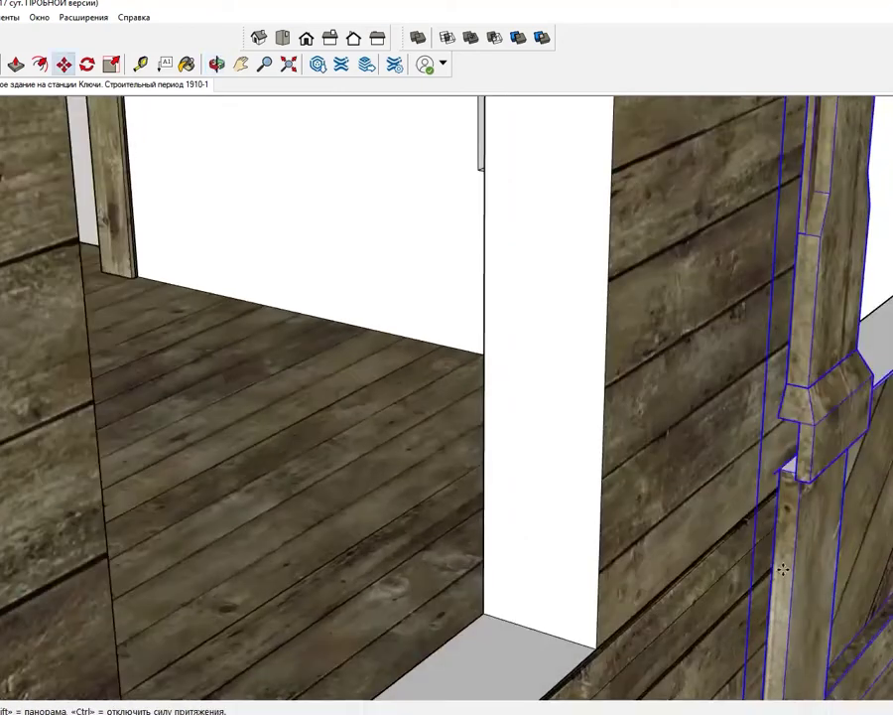
scroll(694, 525, up, 5)
scroll(694, 525, down, 2)
scroll(725, 544, down, 3)
scroll(725, 538, down, 2)
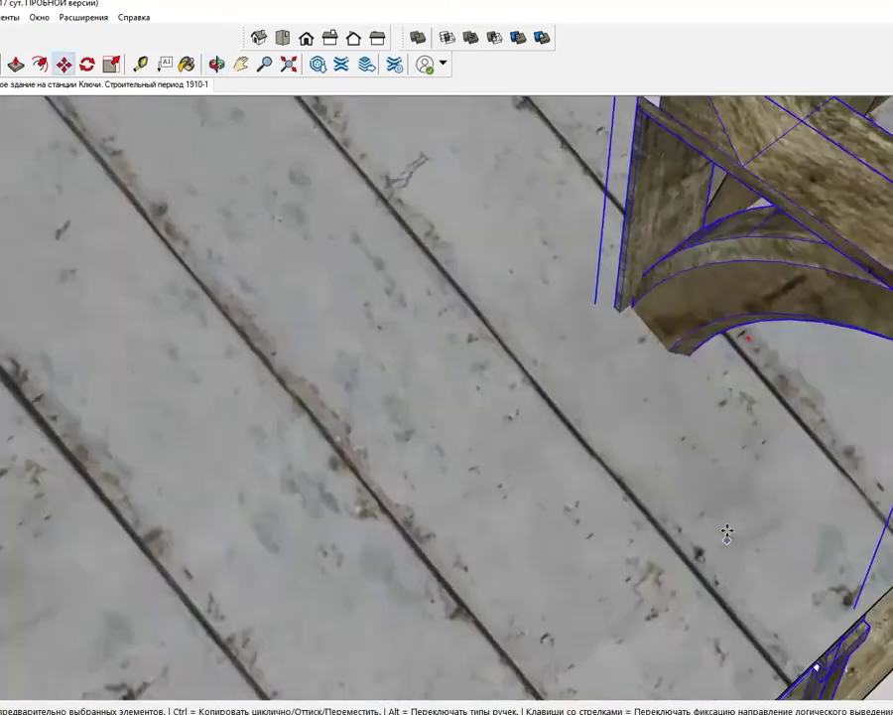
scroll(723, 529, down, 2)
scroll(722, 524, down, 2)
scroll(723, 524, down, 2)
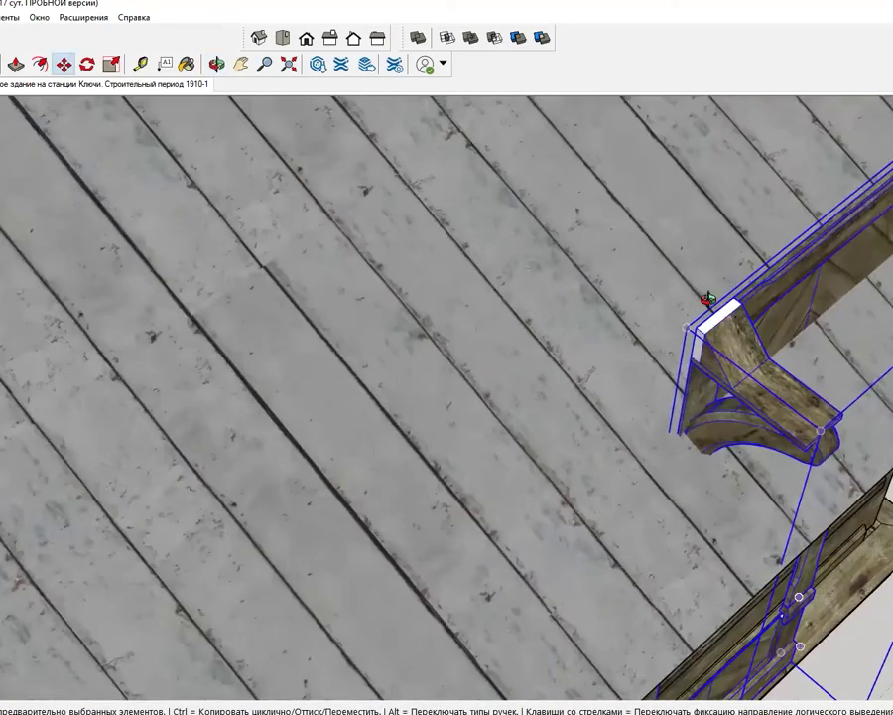
middle_drag(707, 297, 733, 481)
scroll(740, 536, down, 2)
scroll(714, 606, up, 3)
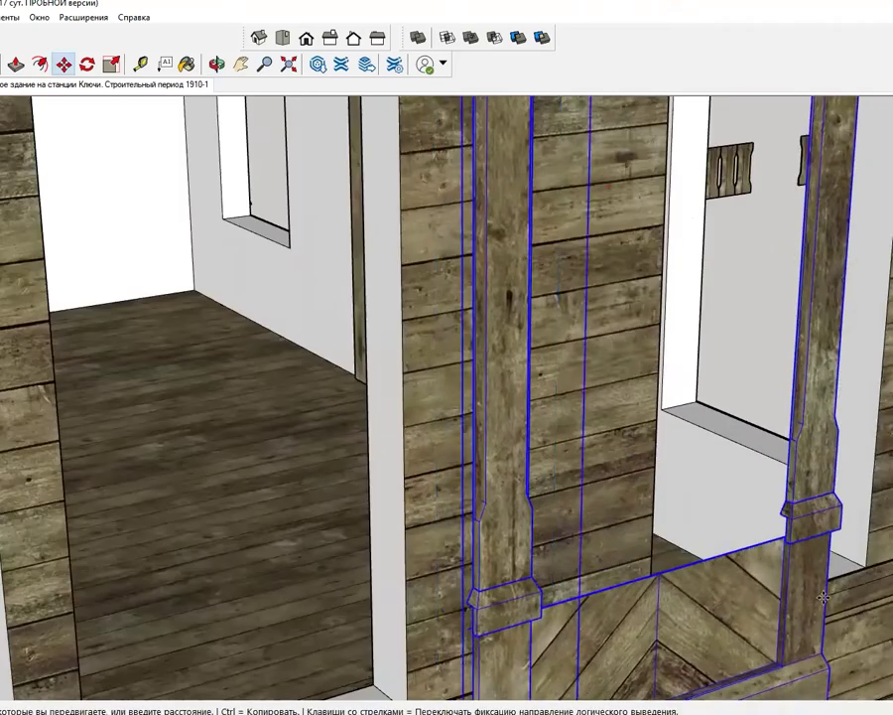
scroll(862, 647, up, 2)
drag(862, 647, 802, 652)
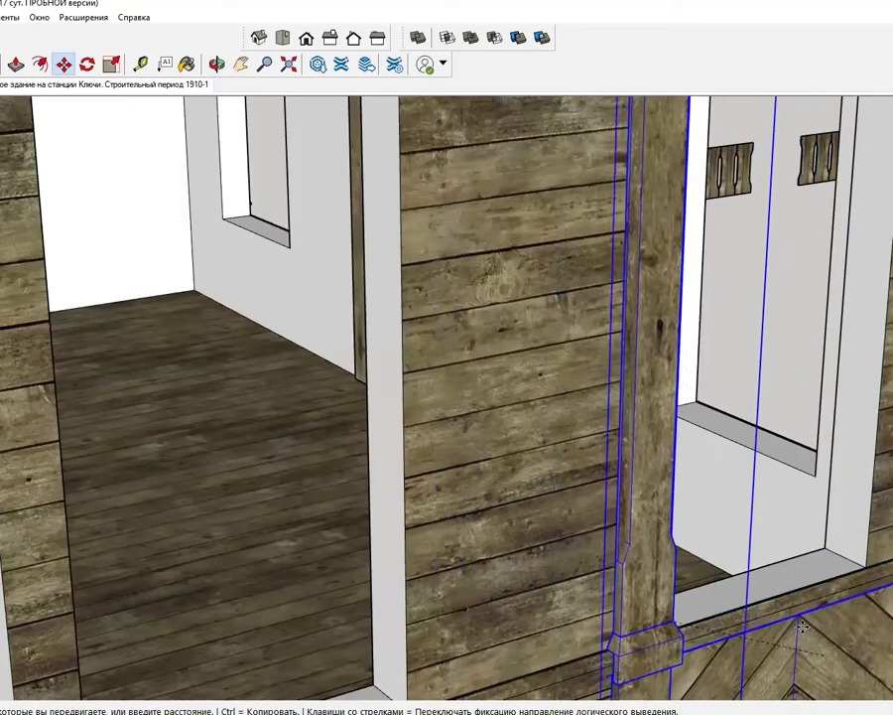
mouse_move(802, 652)
middle_down()
mouse_move(794, 649)
mouse_move(880, 512)
mouse_move(874, 497)
middle_up()
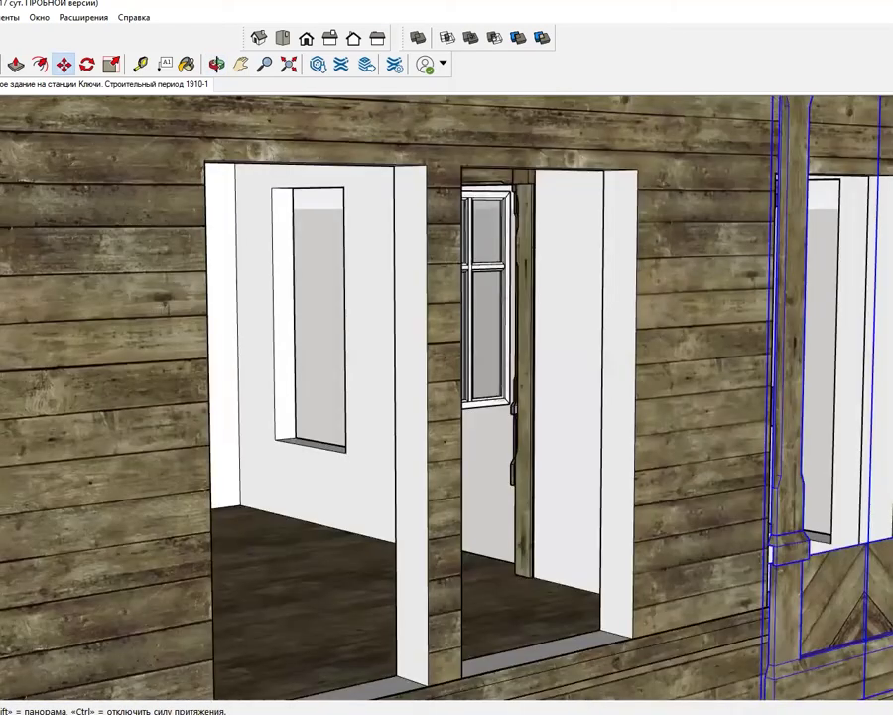
mouse_move(798, 509)
middle_down()
mouse_move(835, 522)
mouse_move(815, 508)
middle_up()
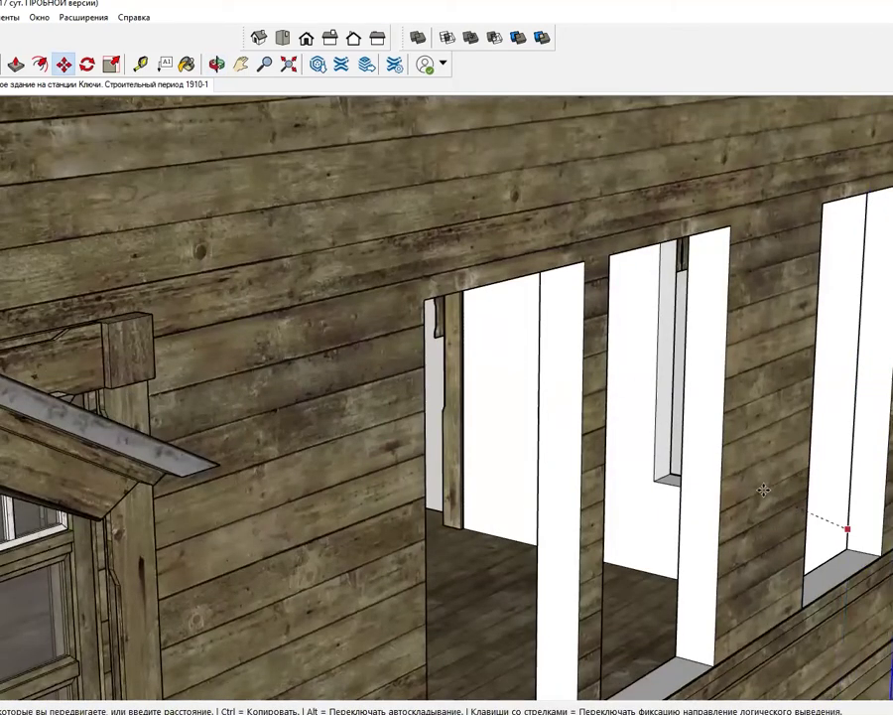
Set the casing post at the wall edge so the posts flank the opening
click(800, 628)
click(881, 591)
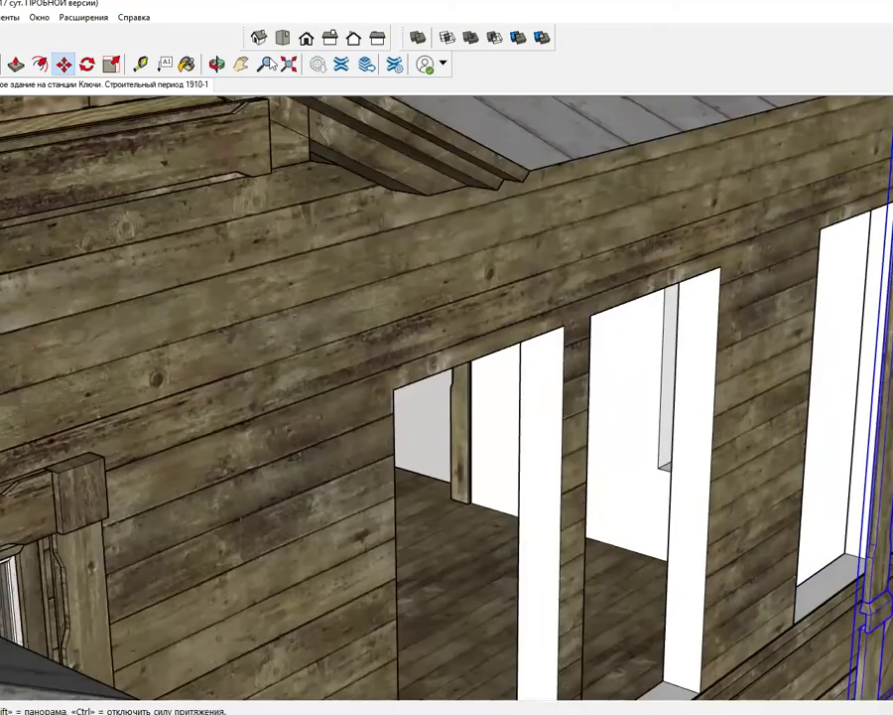
mouse_move(757, 657)
middle_down()
mouse_move(573, 349)
mouse_move(414, 207)
middle_up()
drag(414, 208, 395, 44)
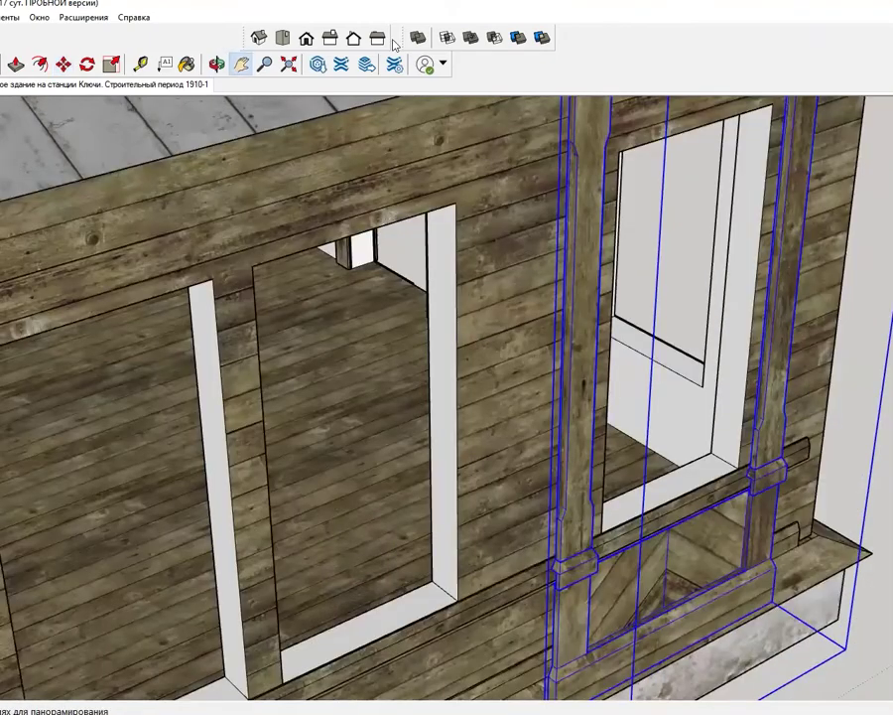
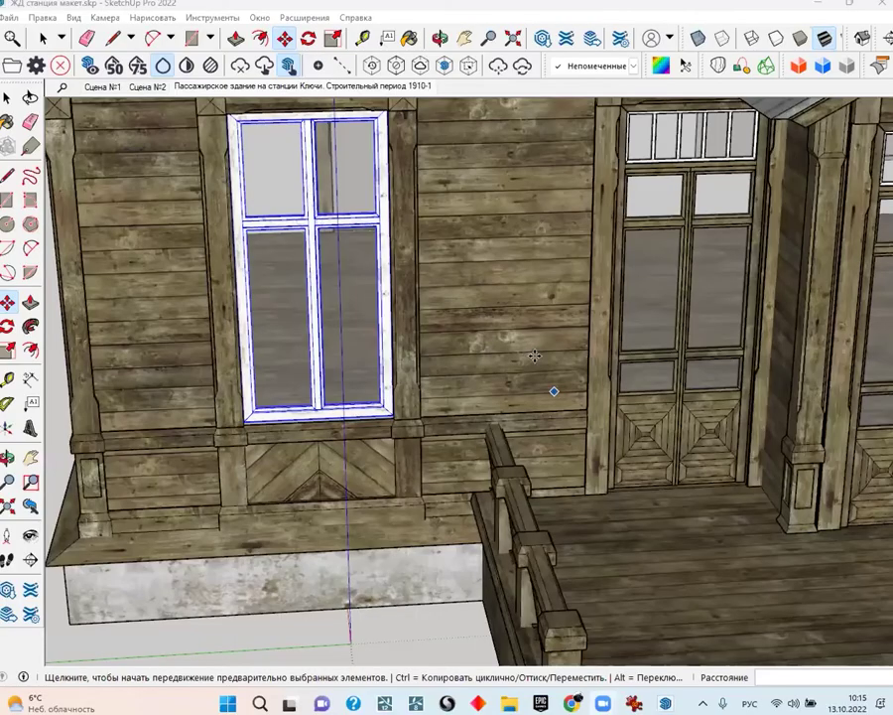
scroll(530, 357, down, 3)
scroll(512, 372, down, 2)
mouse_move(512, 371)
shift+middle_down()
mouse_move(191, 378)
mouse_move(388, 97)
shift+middle_up()
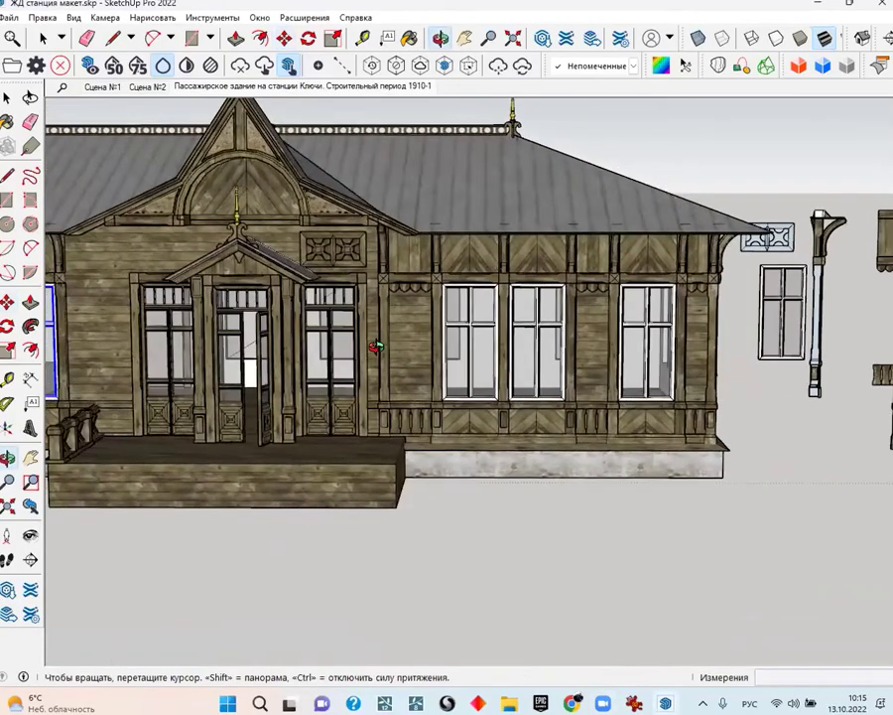